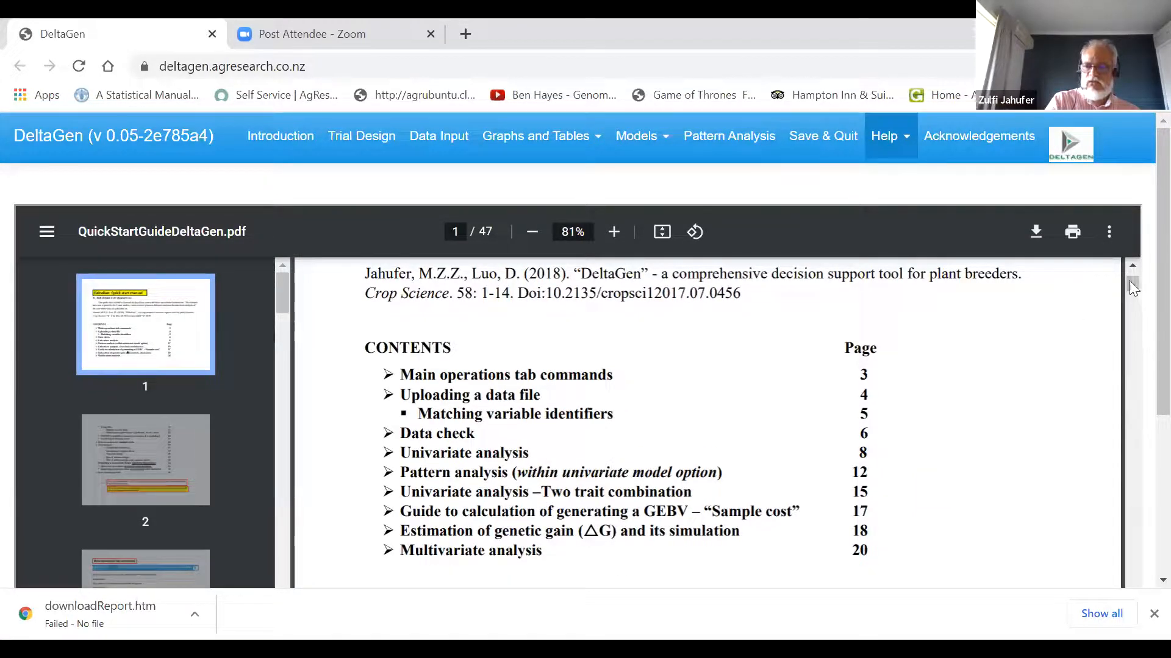
- Examine the quick start manual's contents list and its page on uploading a data file
drag(1133, 282, 1134, 311)
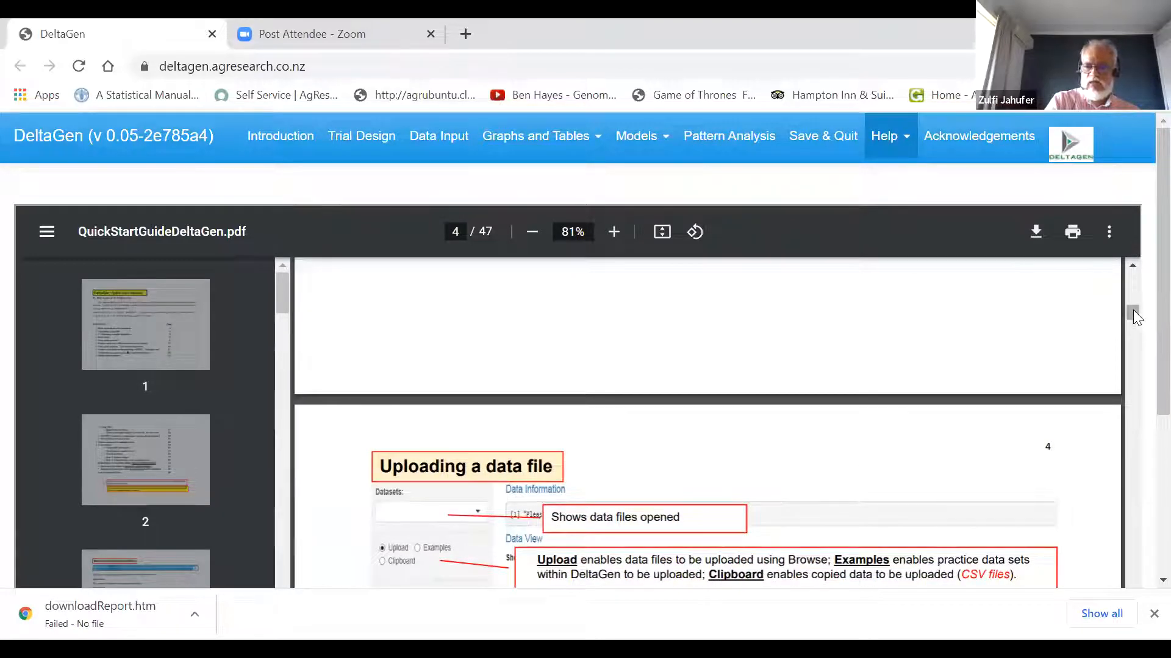
drag(1133, 310, 1132, 312)
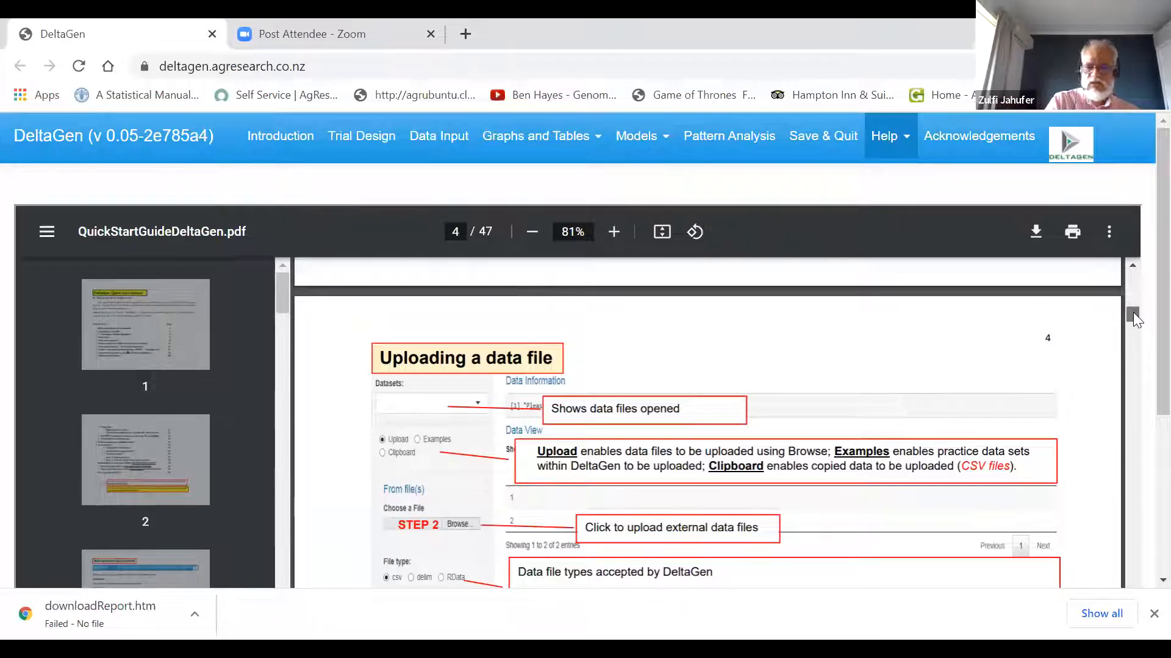
drag(1132, 313, 1138, 266)
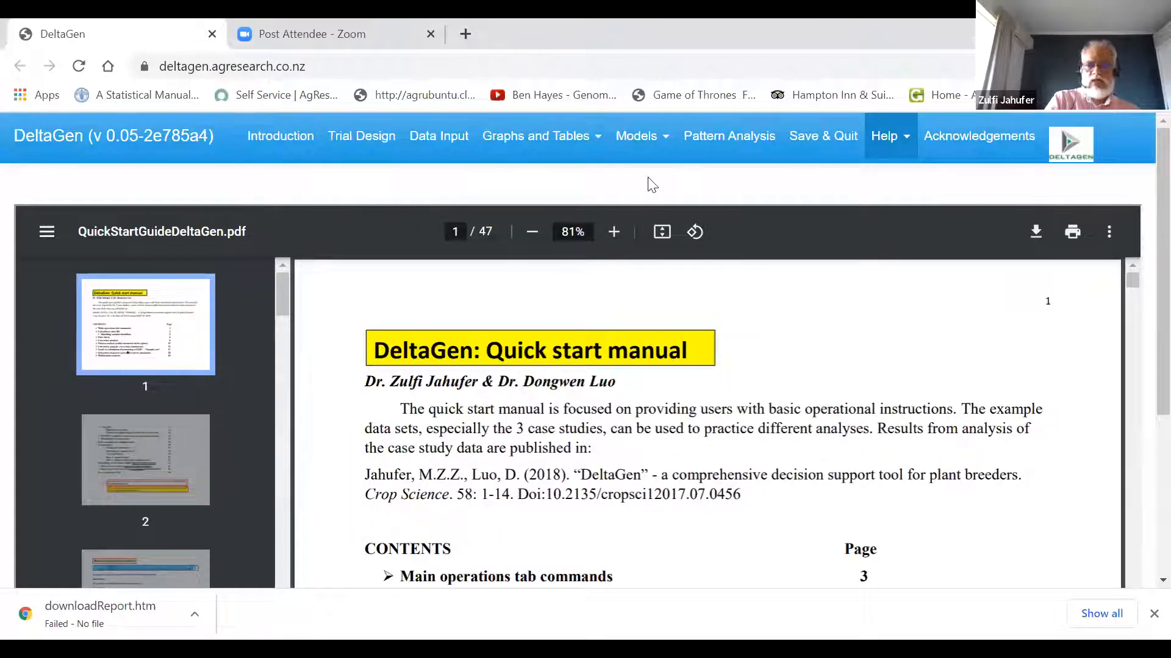
- Open the trial design setup and choose Row and Column as the design type
click(386, 146)
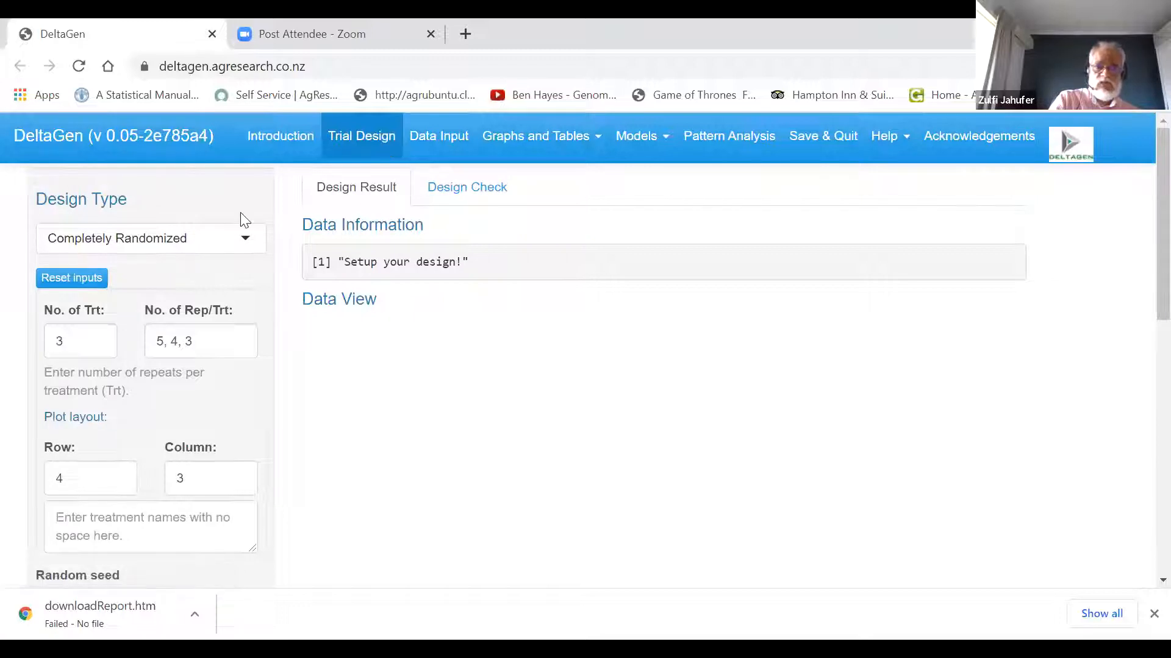
click(247, 241)
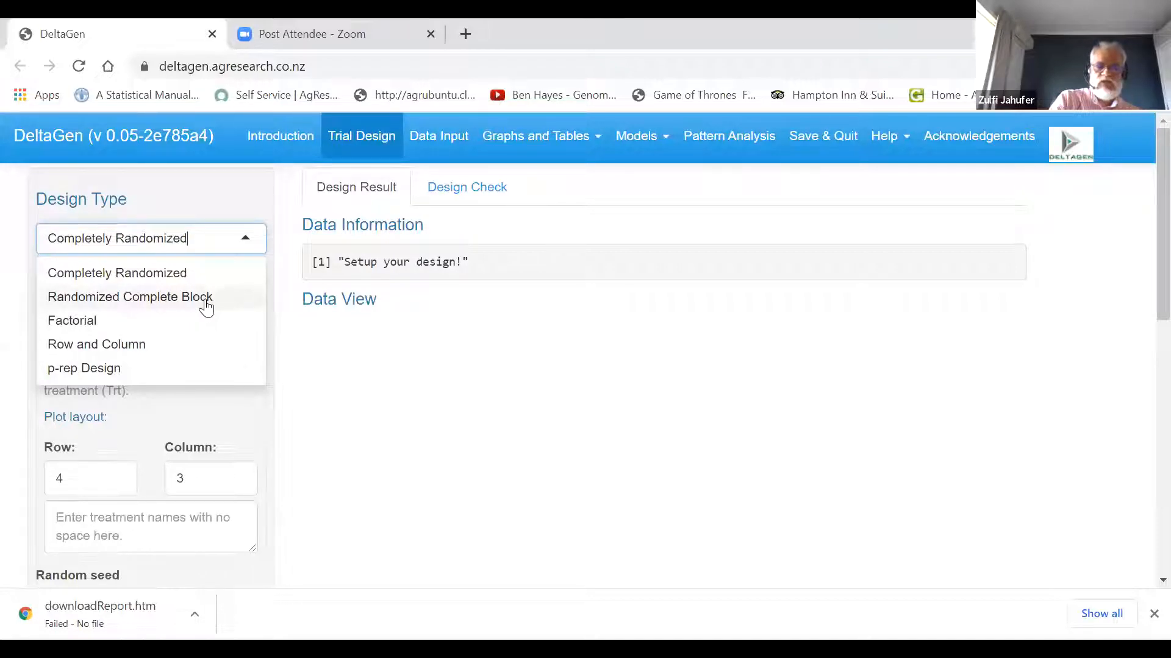
click(240, 411)
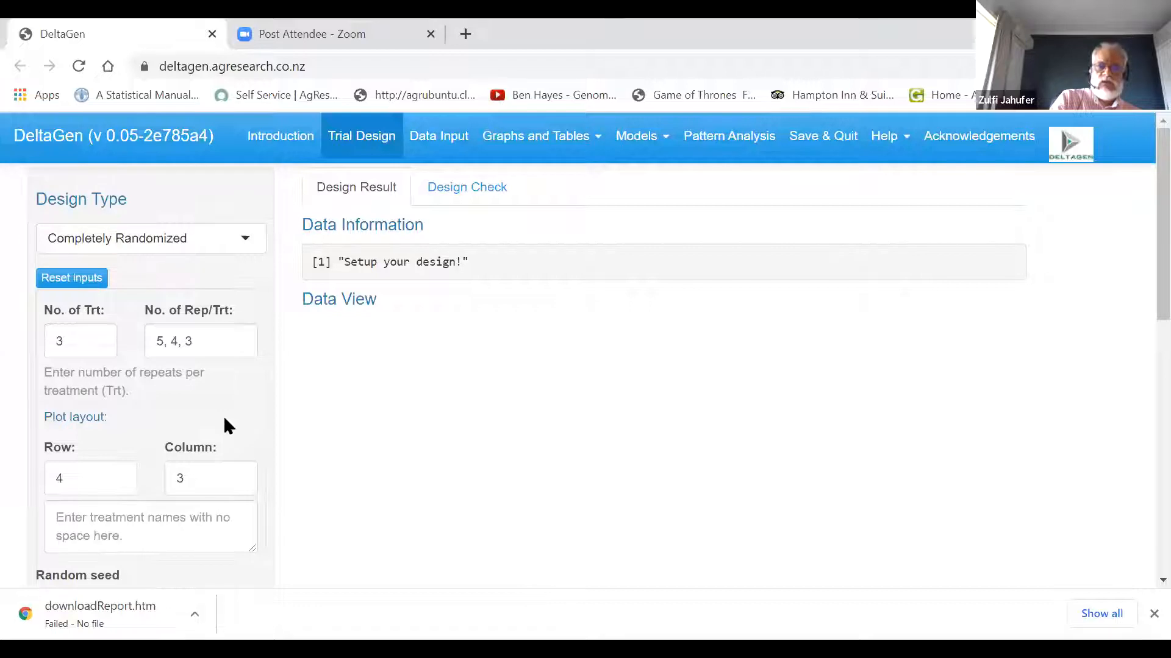
click(249, 238)
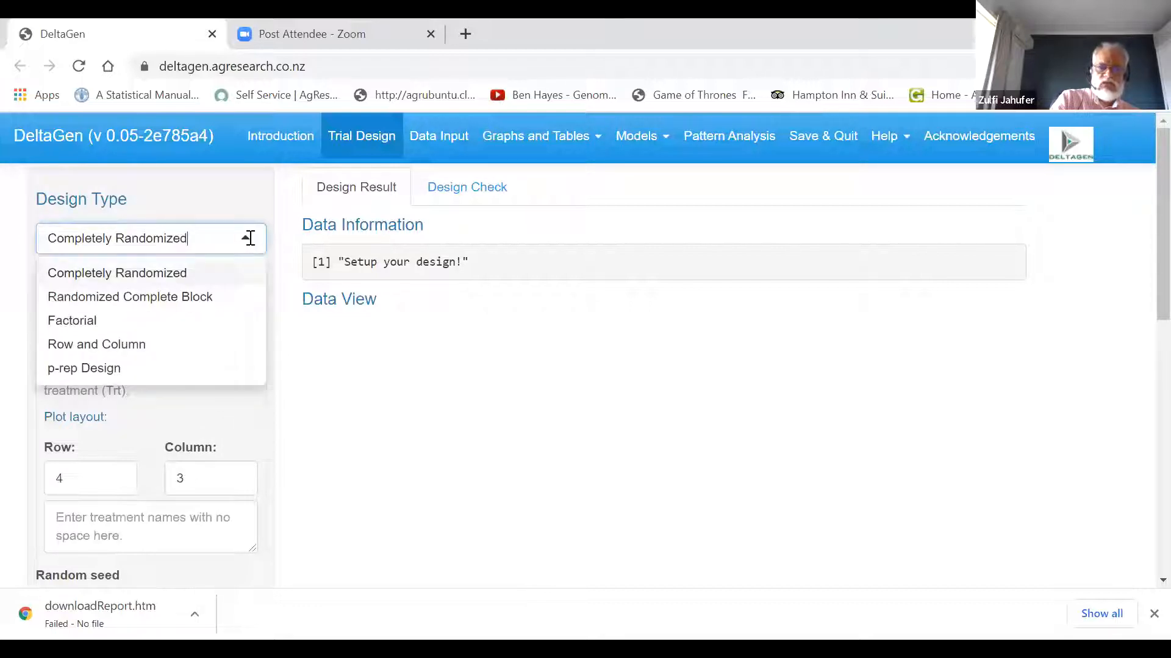
click(159, 343)
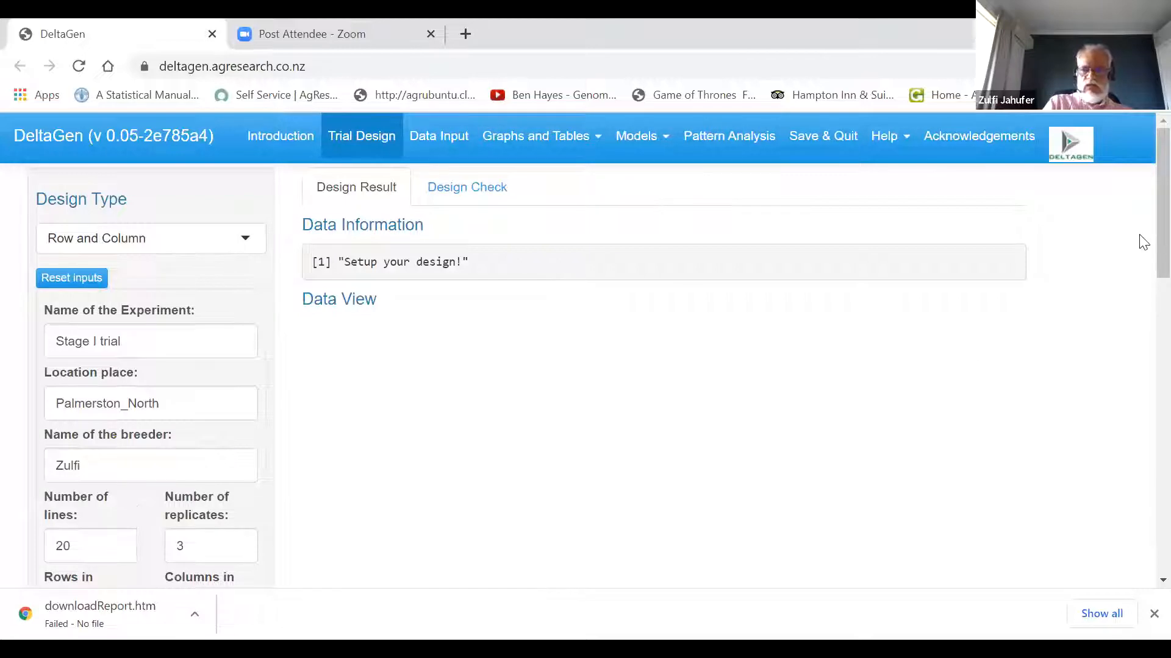
- Examine the Row and Column design inputs, including lines, replicates, rows, columns, replicate layout and random seed
scroll(1142, 244, down, 4)
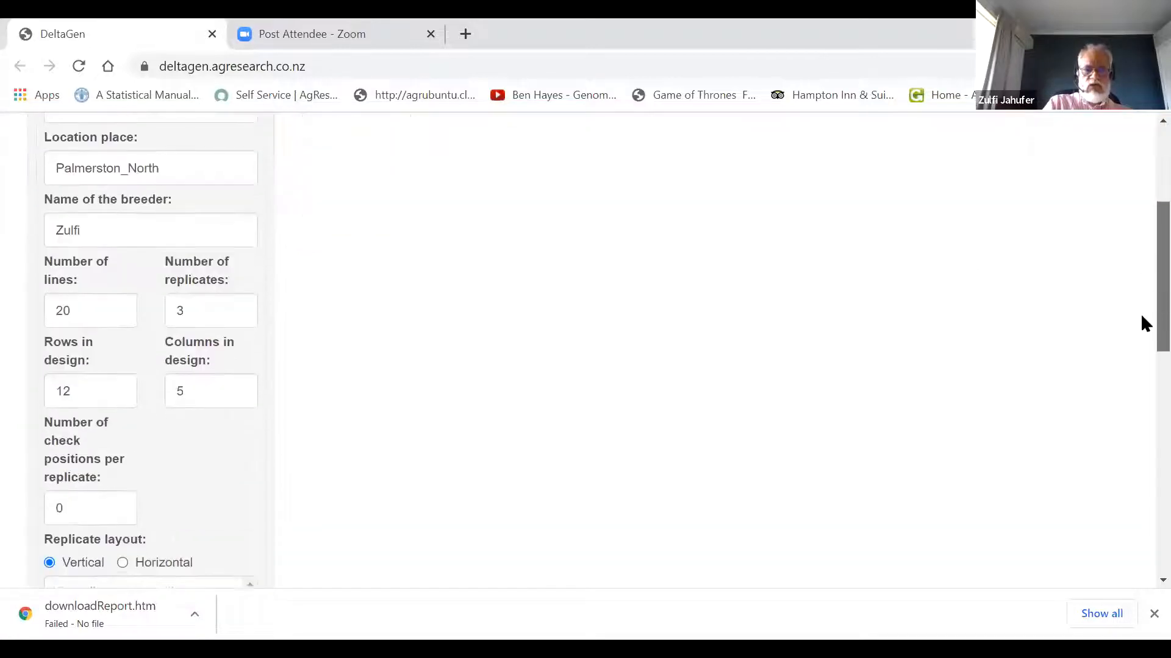
click(90, 308)
click(196, 309)
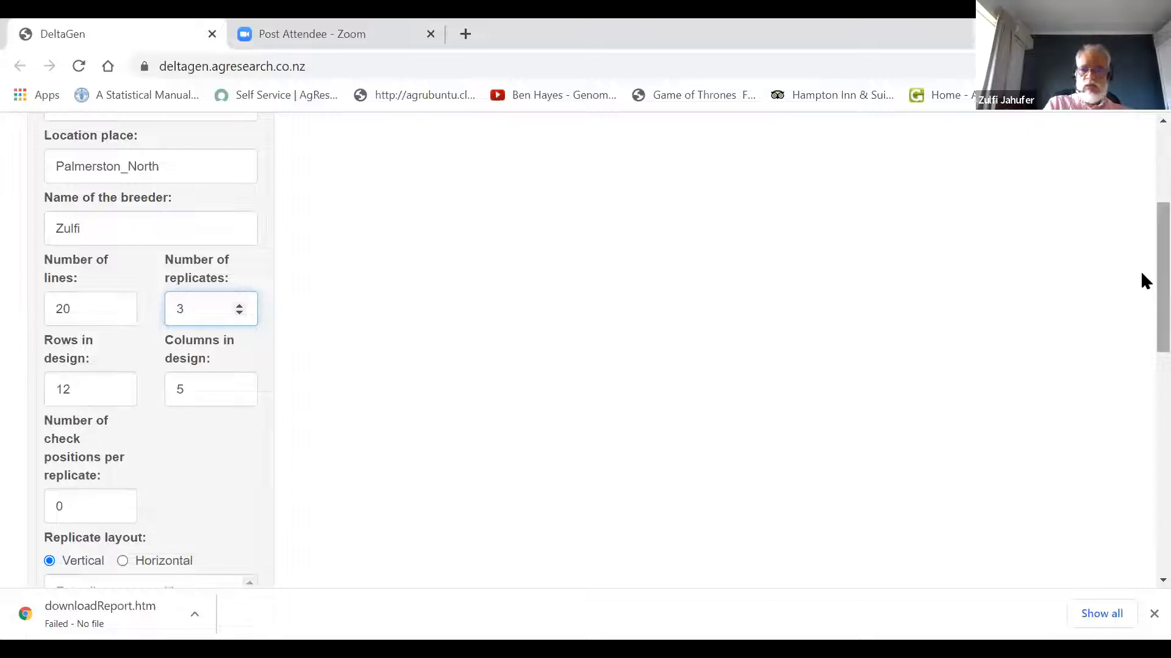
scroll(1142, 279, down, 3)
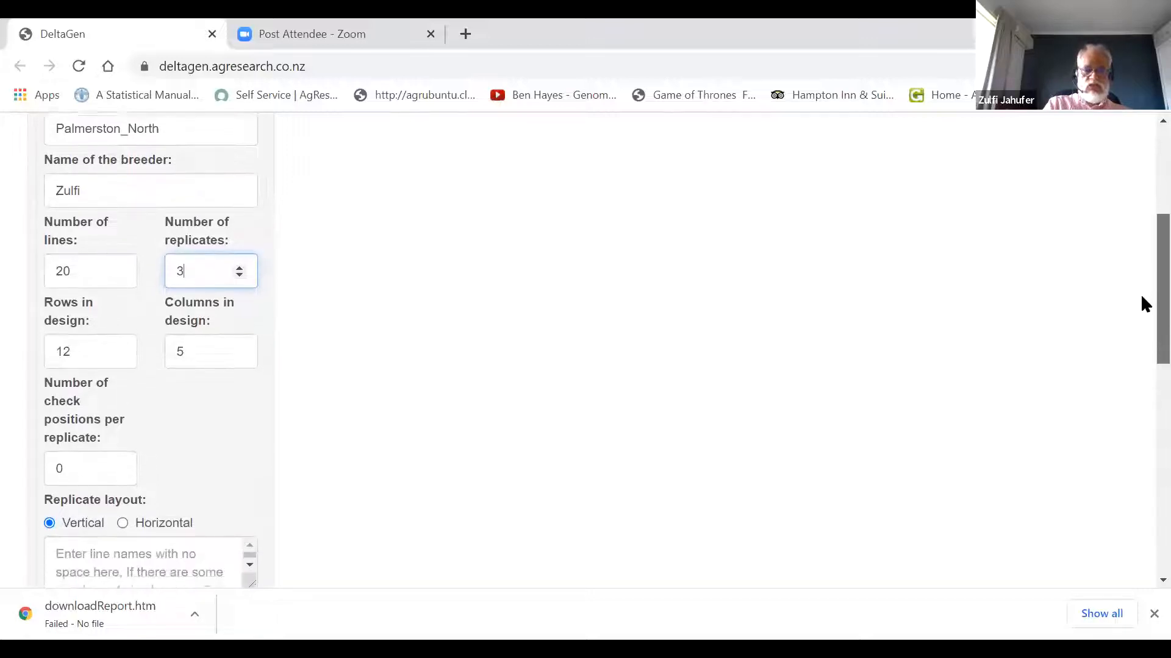
scroll(1140, 334, down, 1)
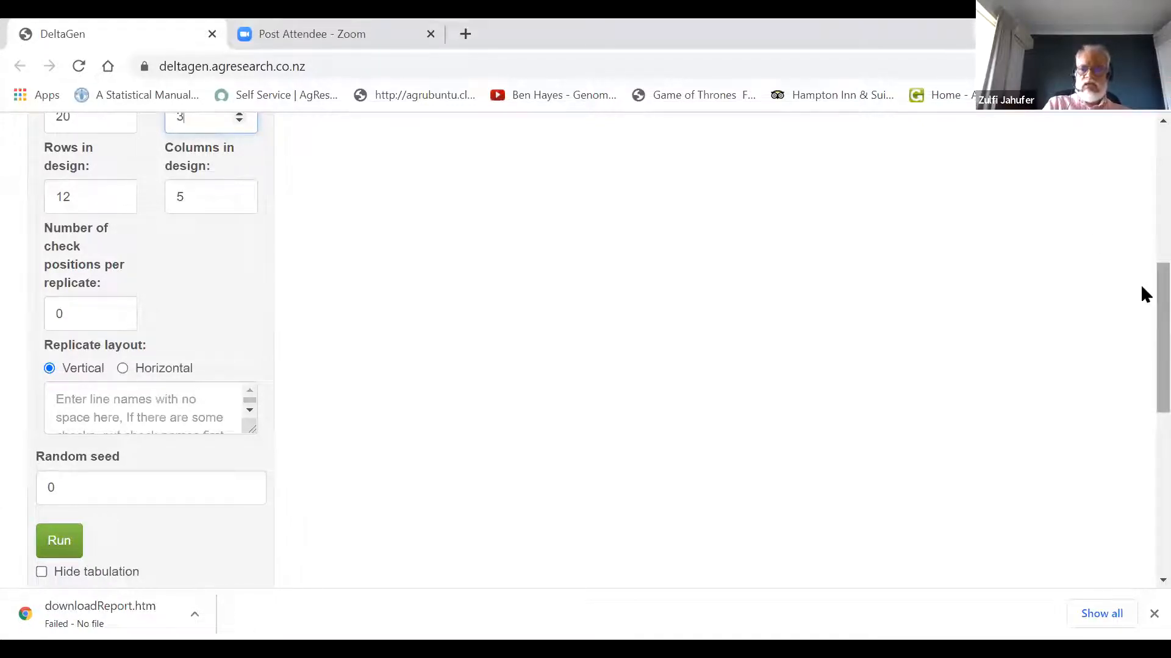
scroll(1140, 284, up, 1)
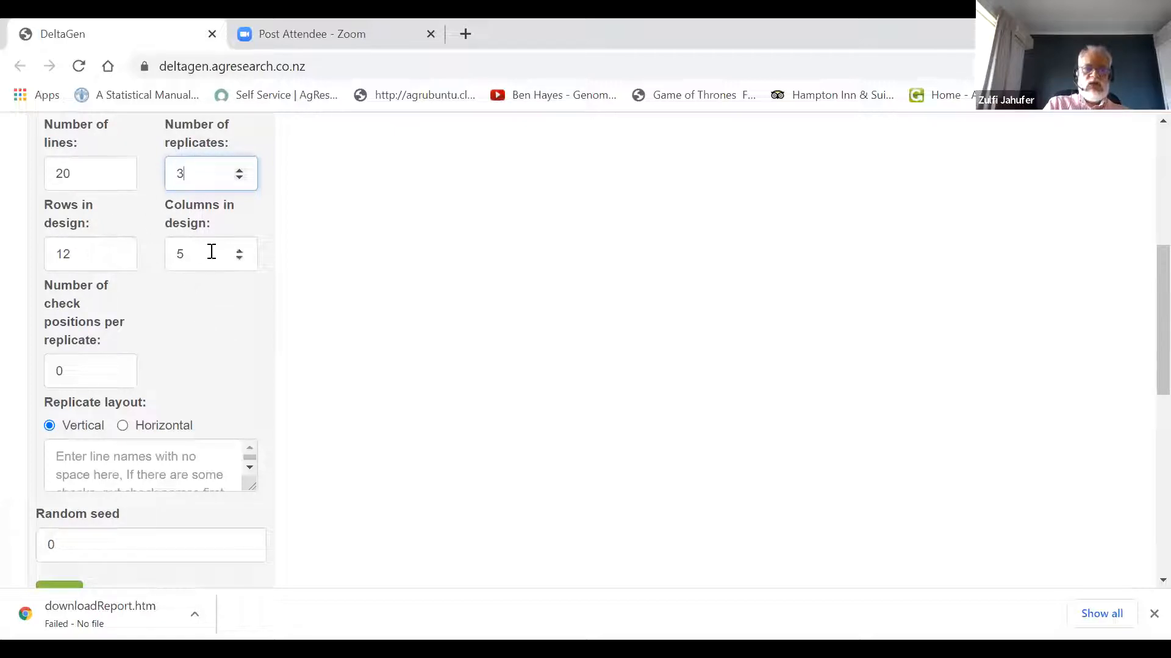
- Try 10 check positions per replicate, and restore the value to 0
click(69, 366)
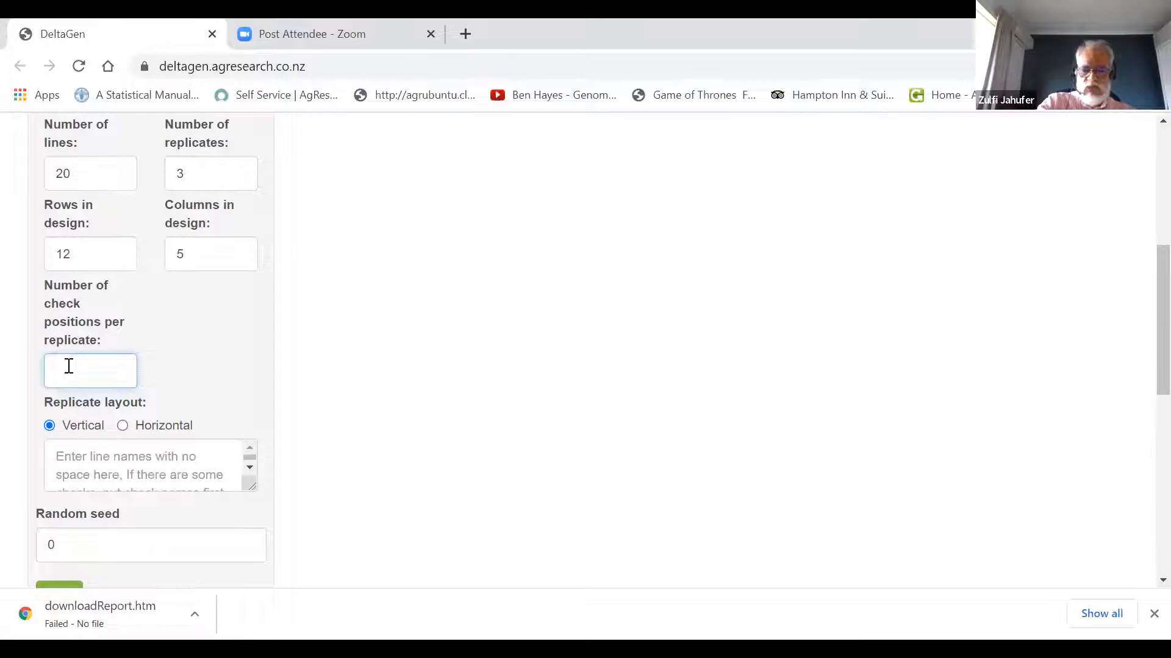
text(10)
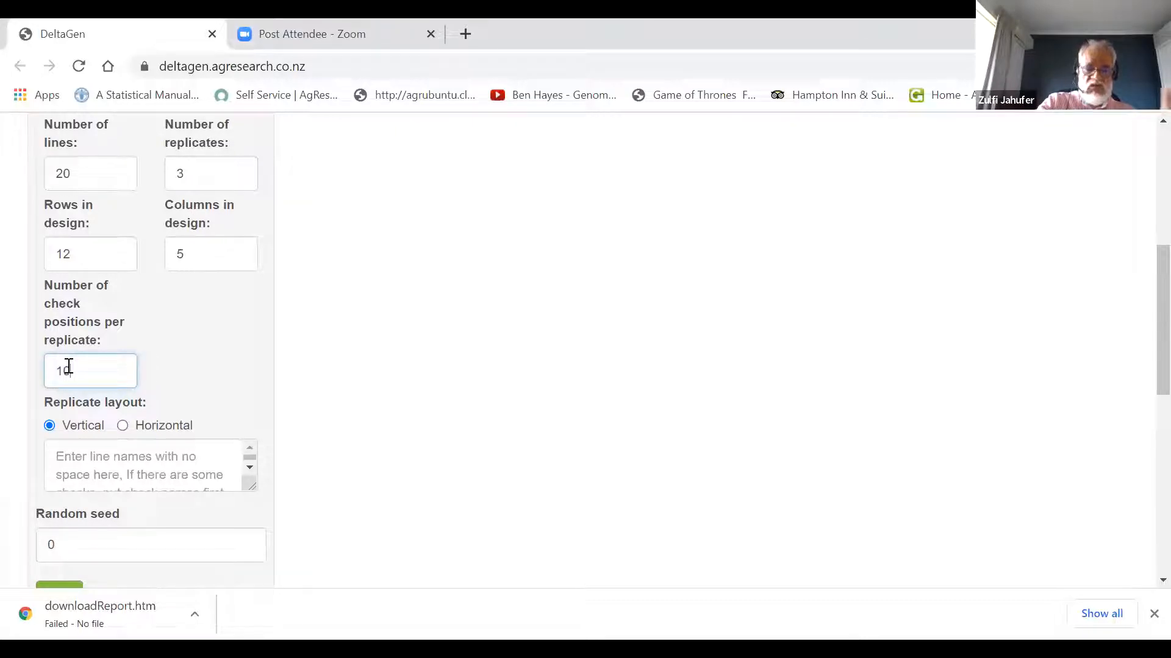
click(155, 351)
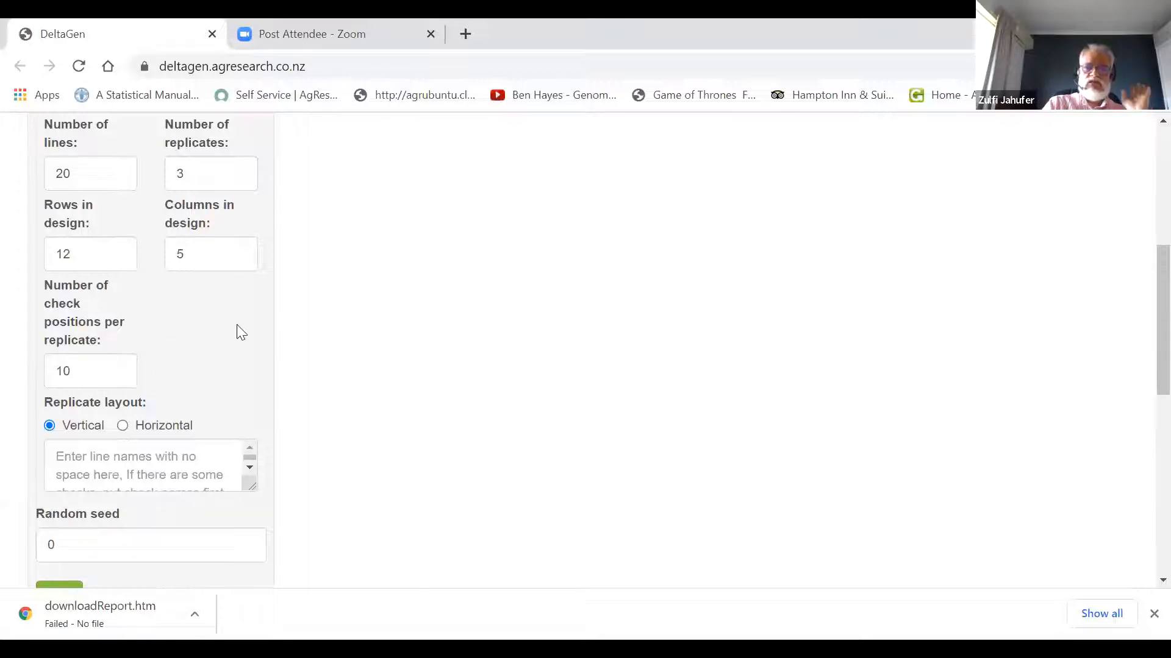
click(72, 370)
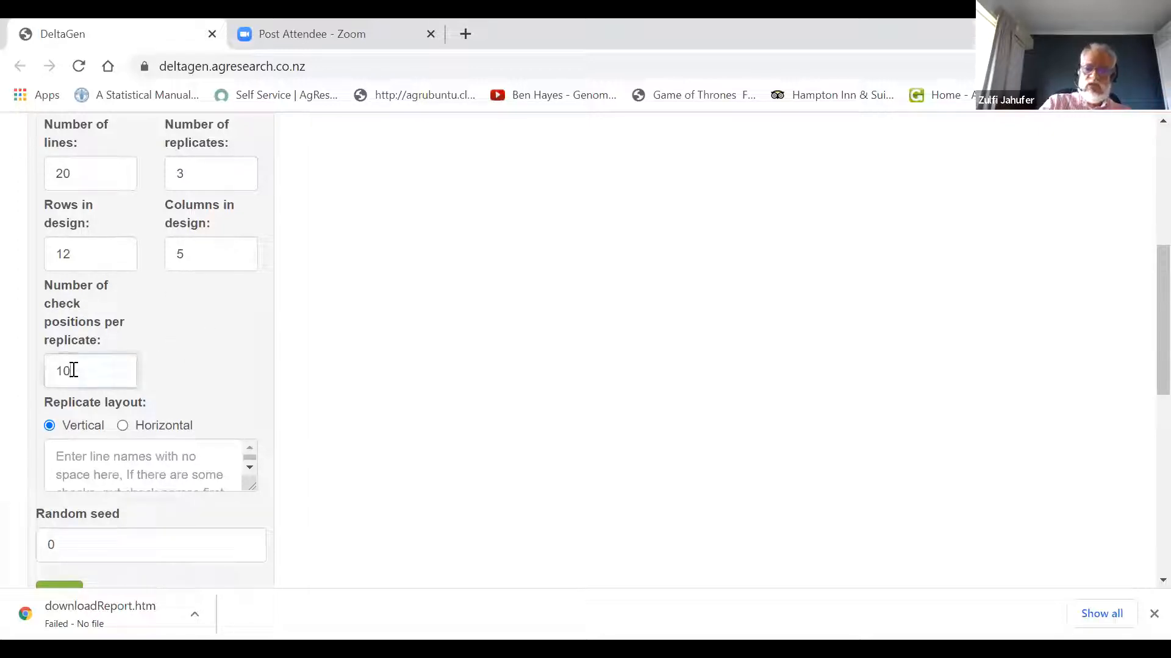
key(BackSpace)
key(BackSpace)
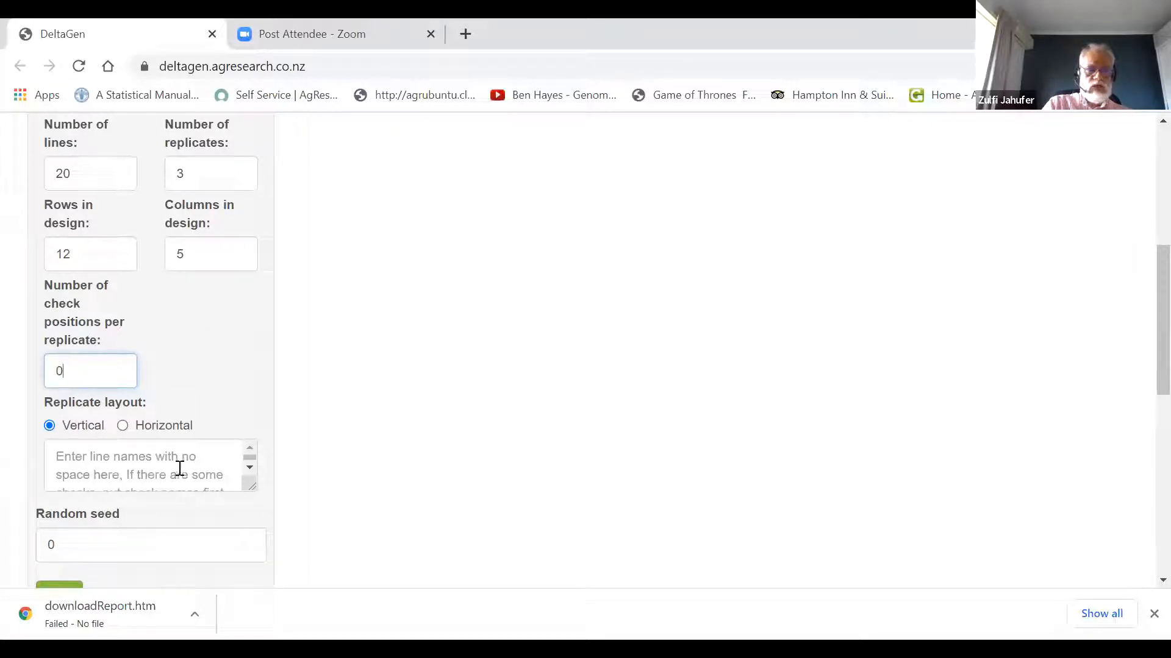
- Try a random seed of 10, and restore the seed to 0
click(87, 547)
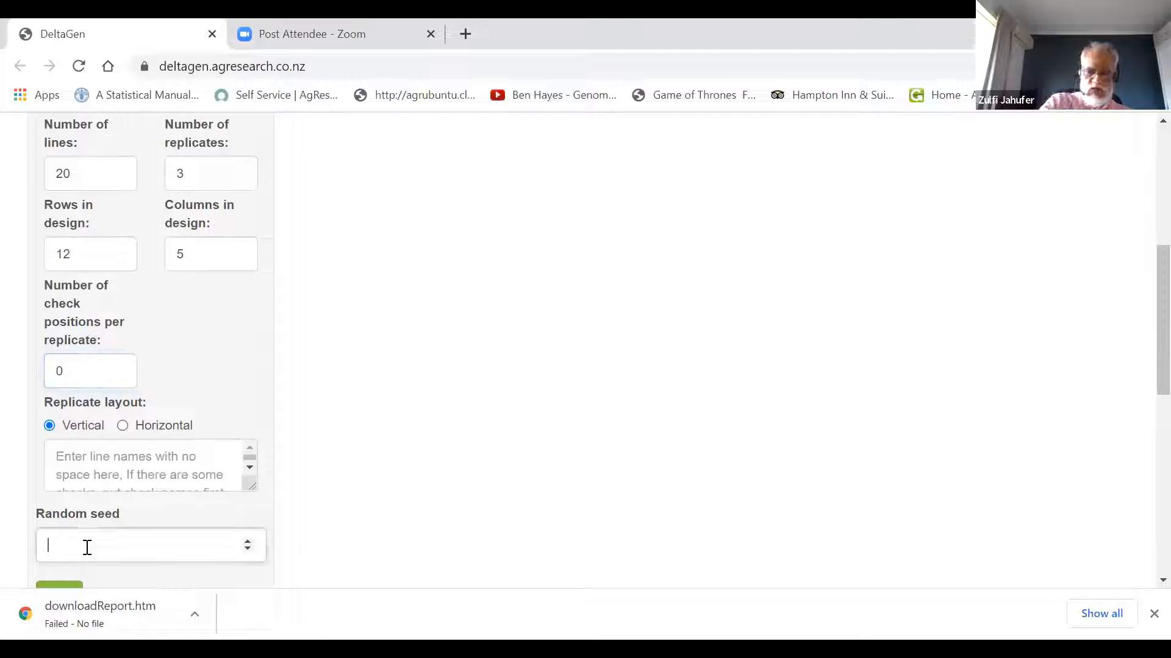
text(0)
click(232, 328)
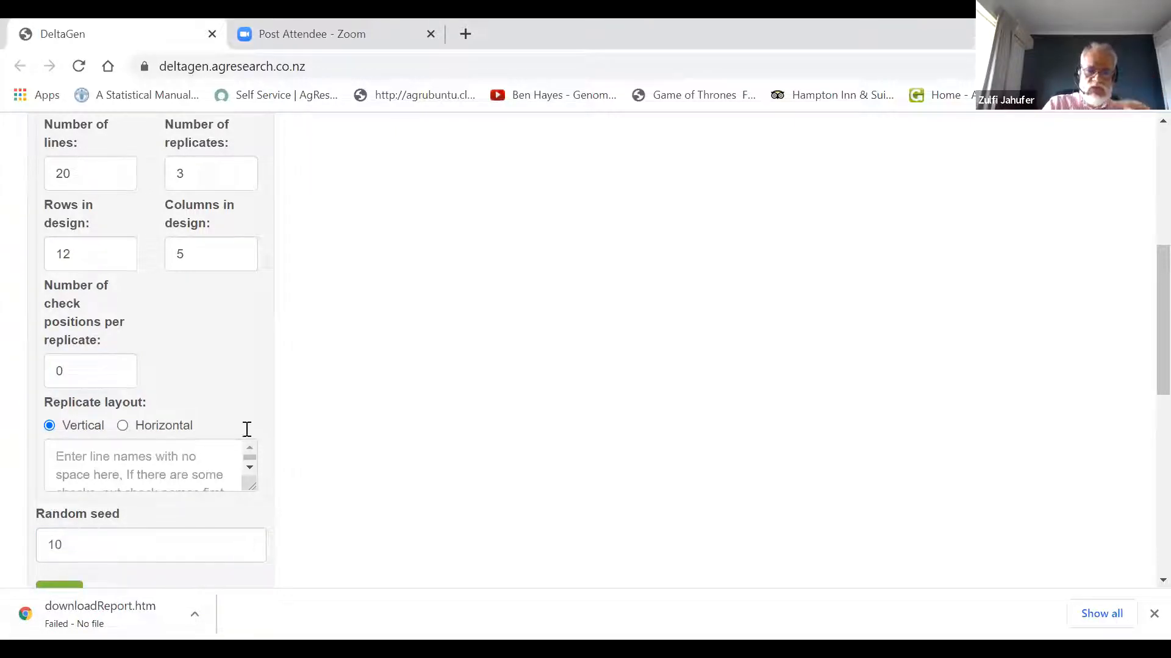
click(64, 539)
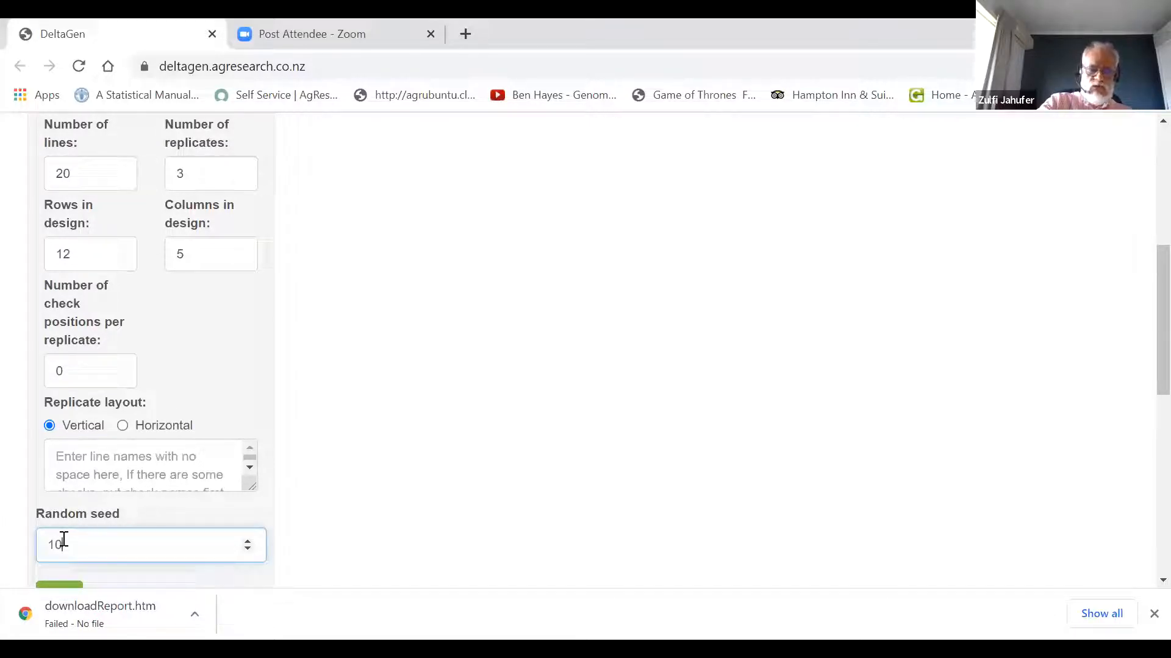
key(BackSpace)
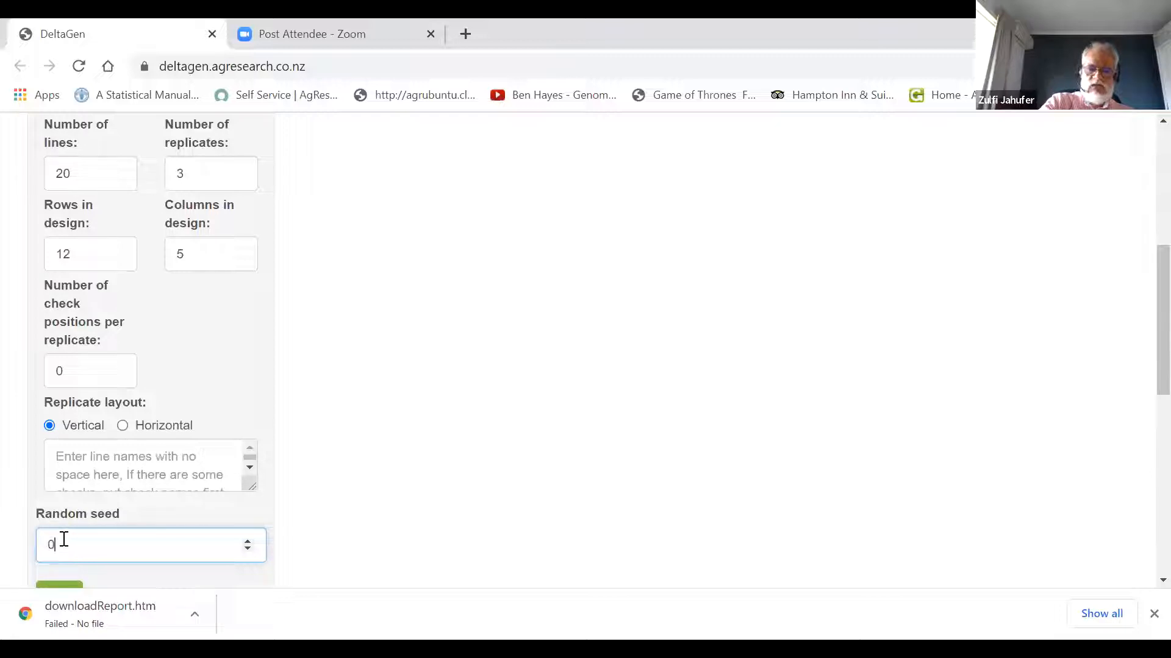
click(191, 376)
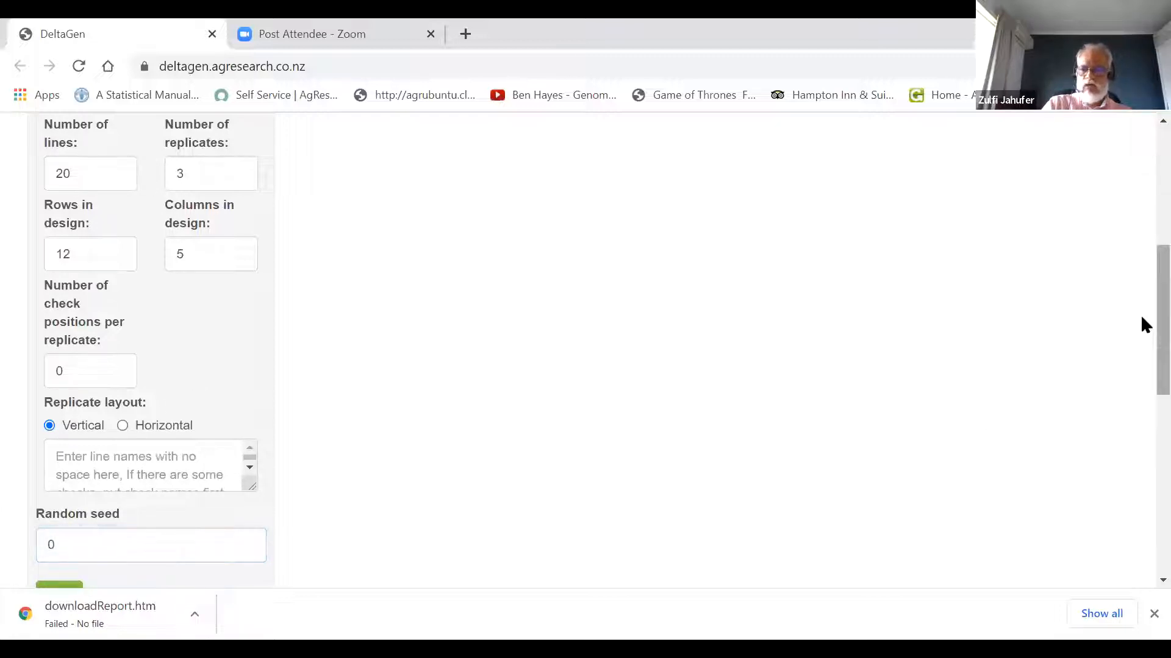
- Try to generate the Row and Column design from the entered parameters
scroll(1140, 353, down, 3)
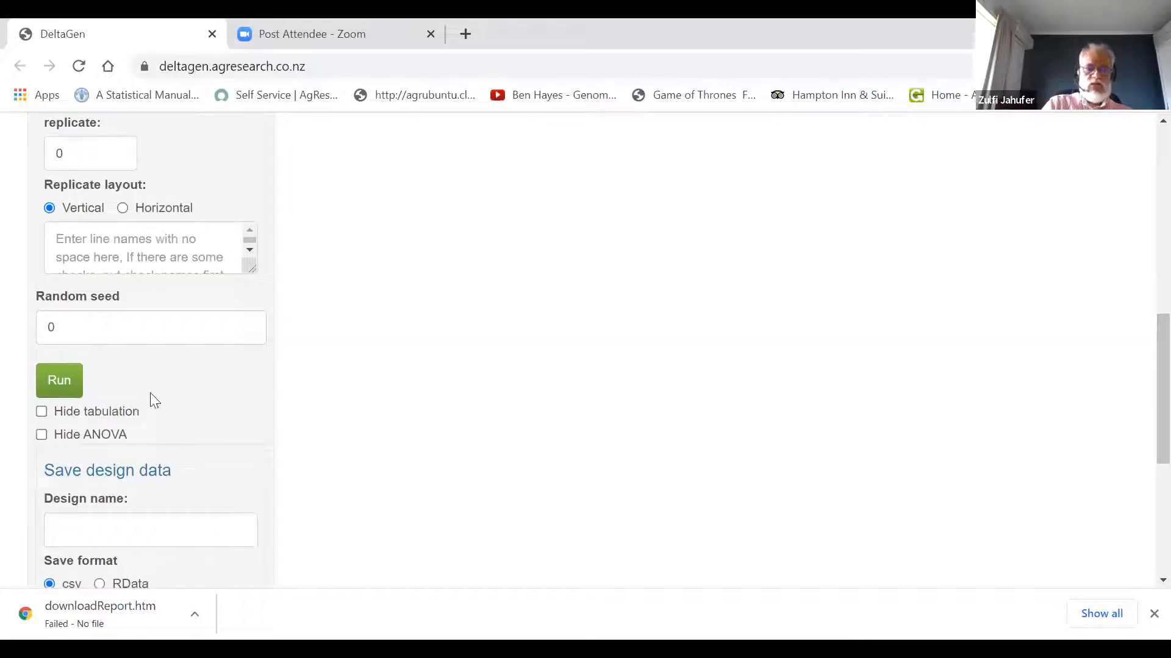
click(68, 383)
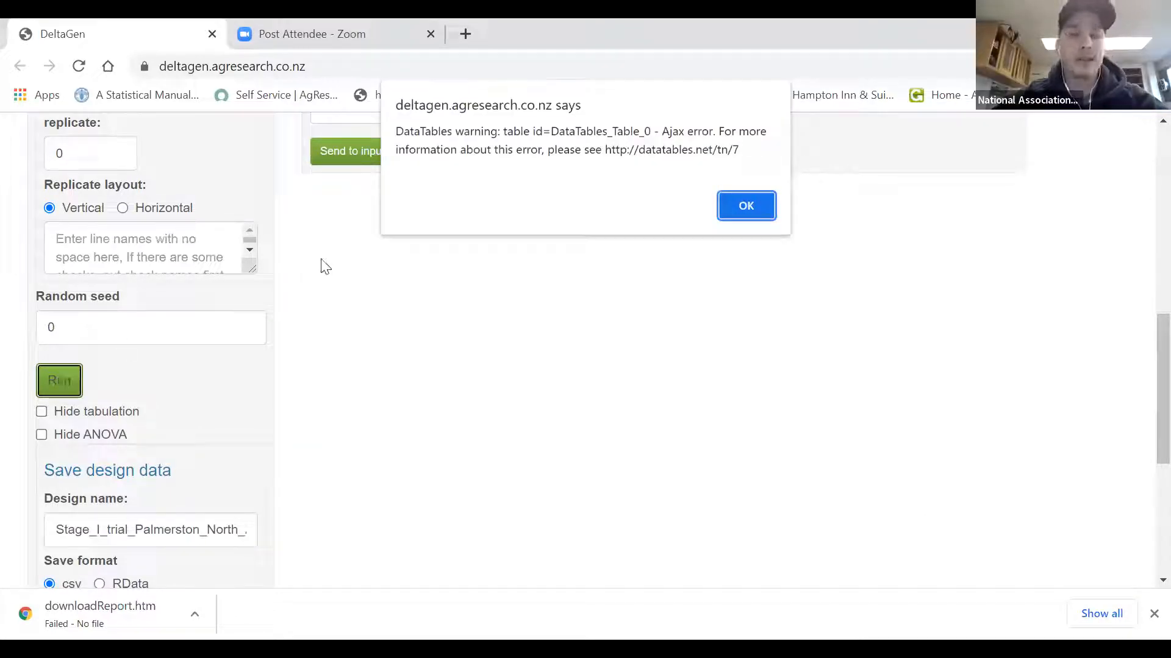
click(750, 210)
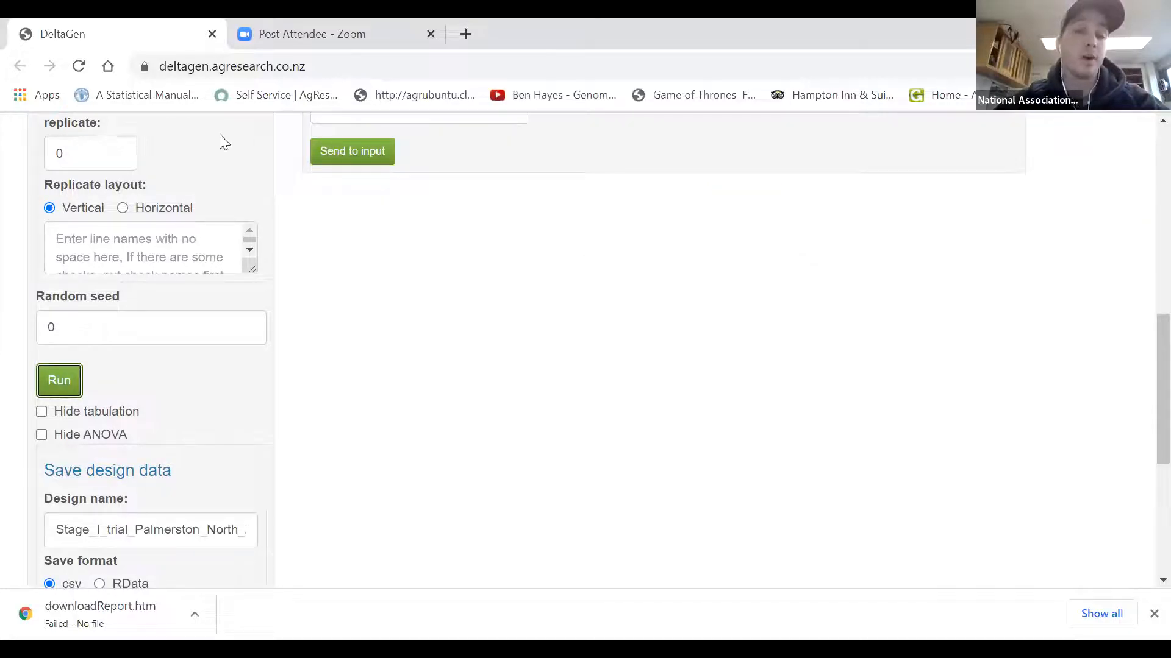
- Close the open DeltaGen and Zoom browser tabs
click(212, 35)
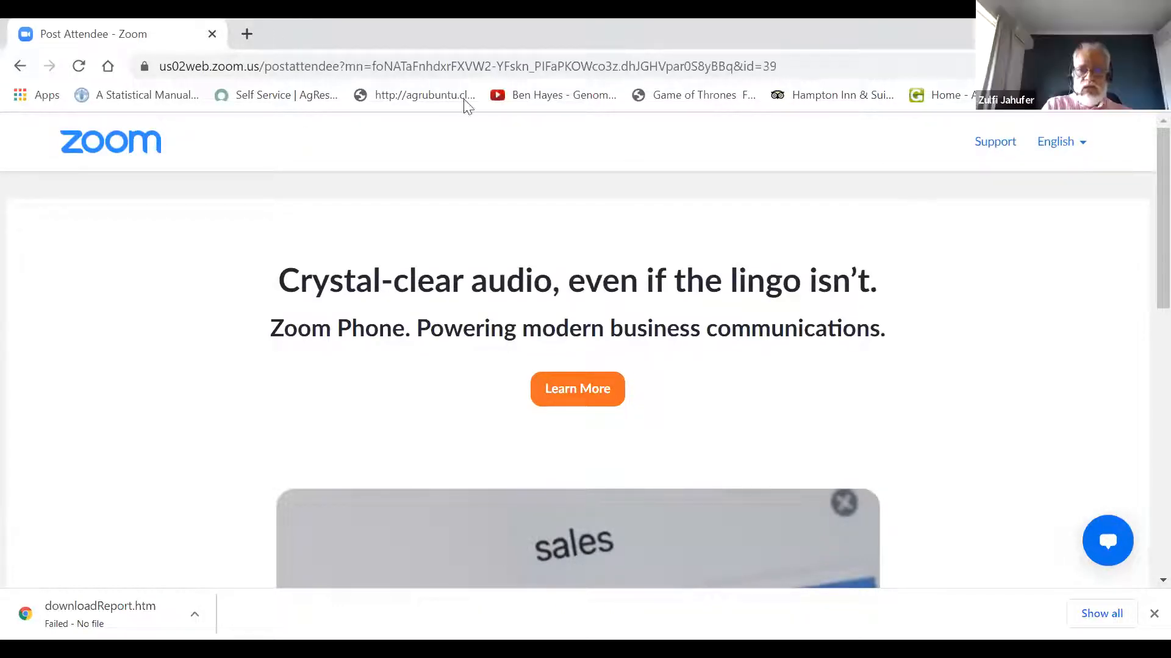
click(212, 34)
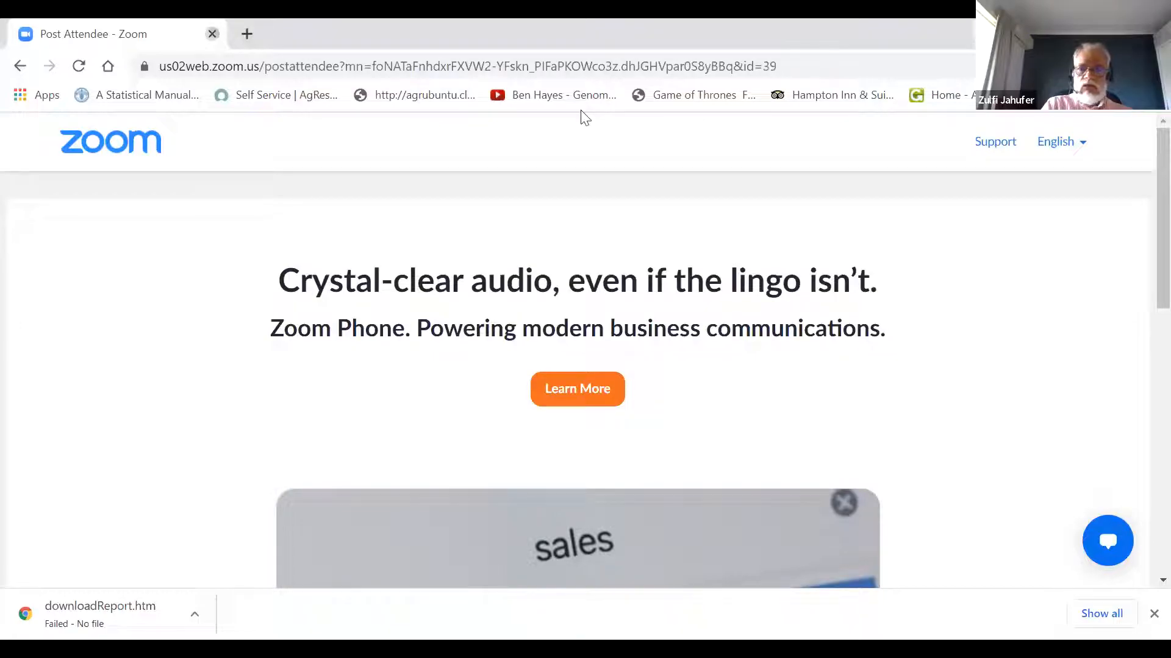
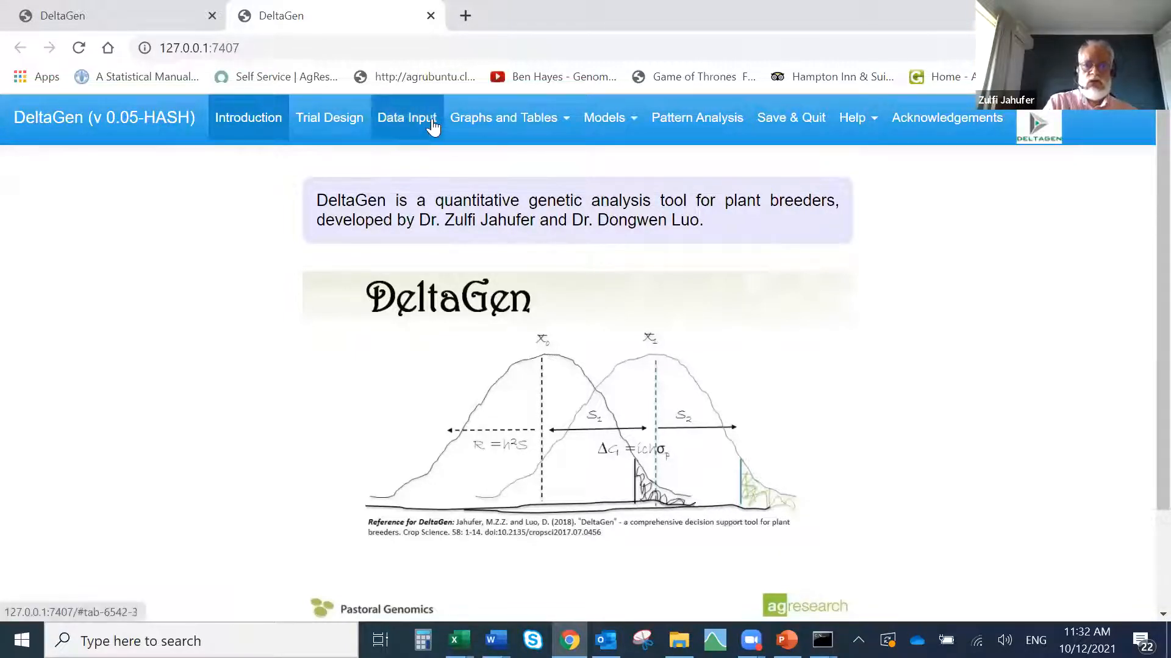
- Start a trial design in the locally hosted DeltaGen with Row and Column as the design type
click(354, 128)
click(252, 225)
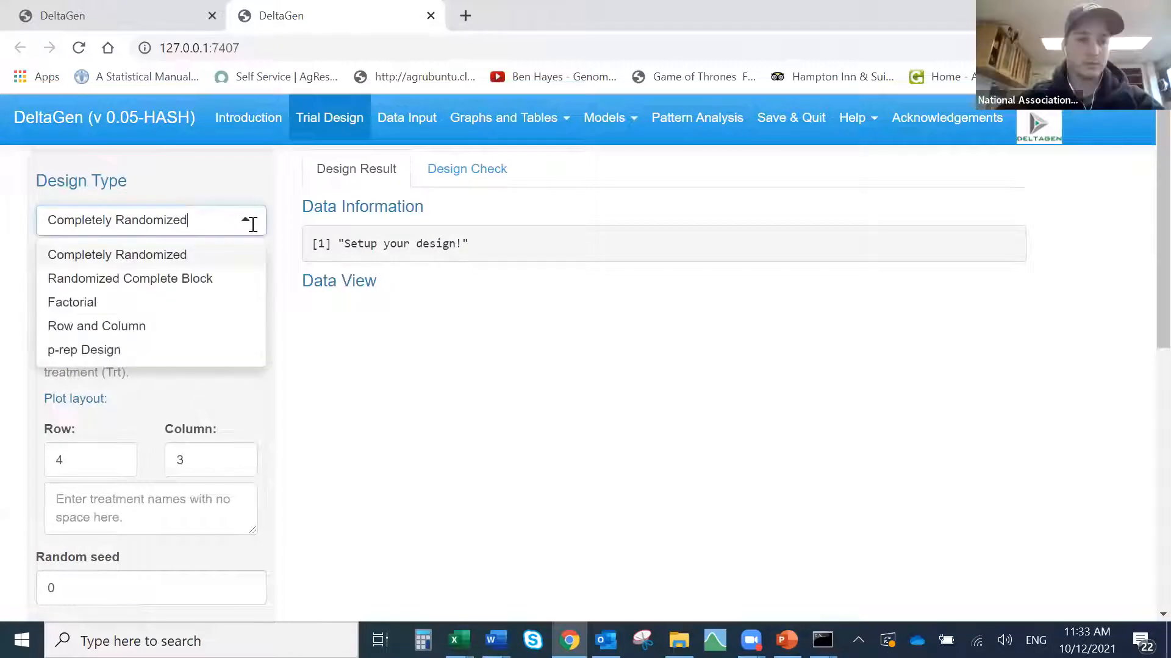
click(132, 326)
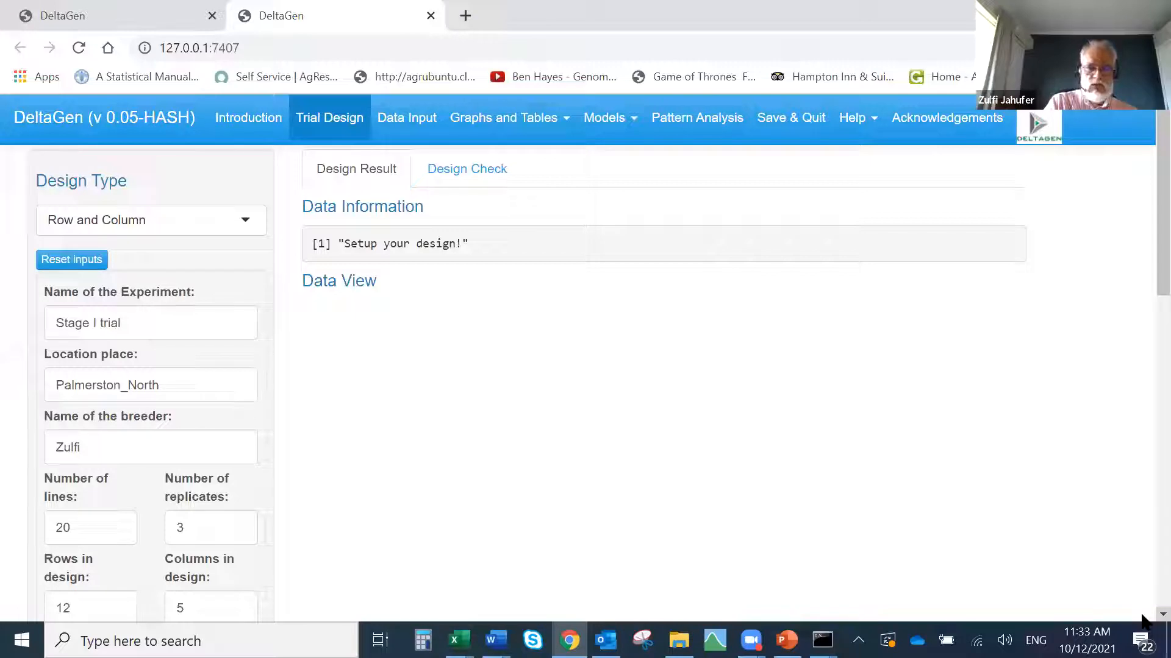
- Generate the Row and Column trial layout using the default design parameters
scroll(1143, 622, down, 2)
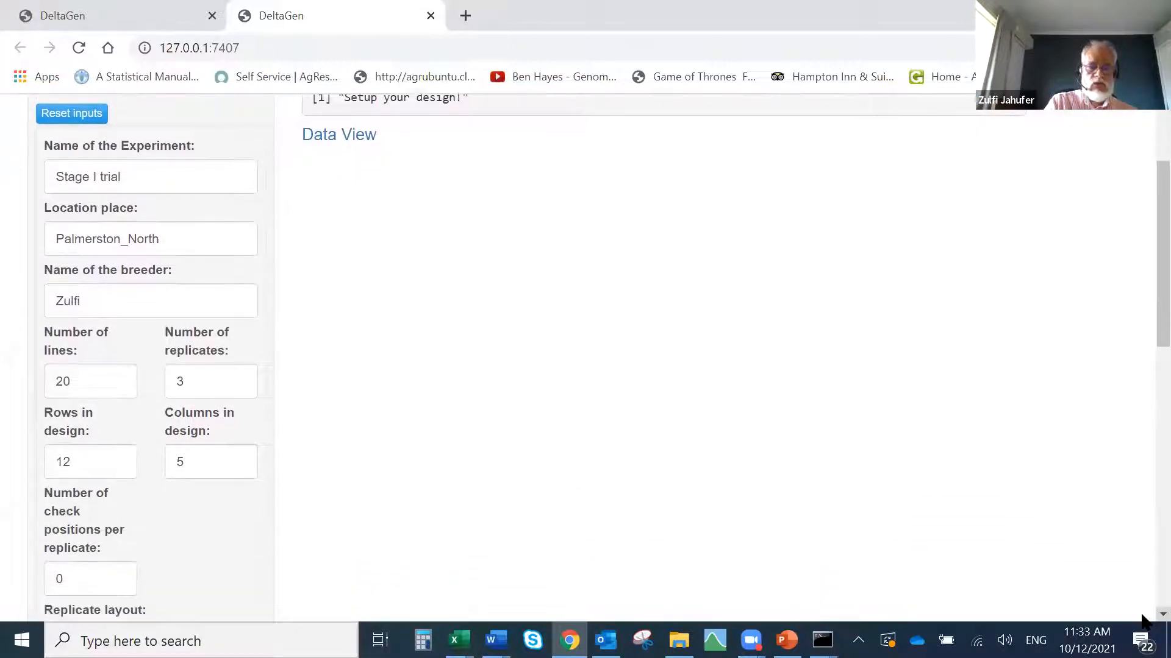
scroll(1143, 620, down, 1)
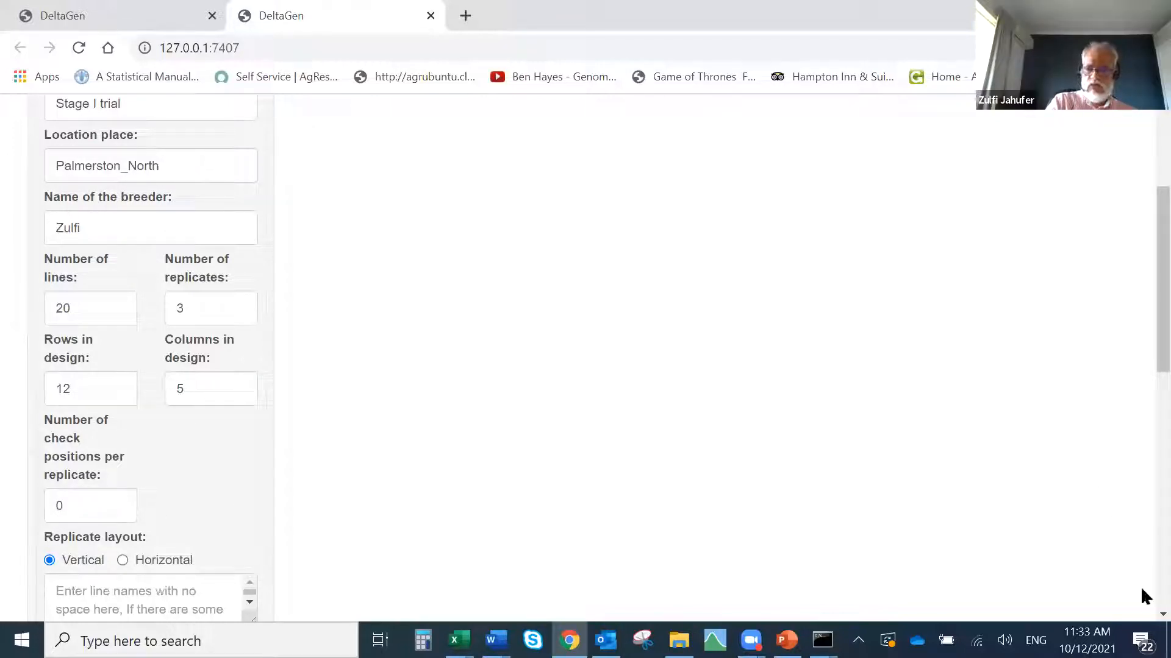
scroll(1144, 617, down, 4)
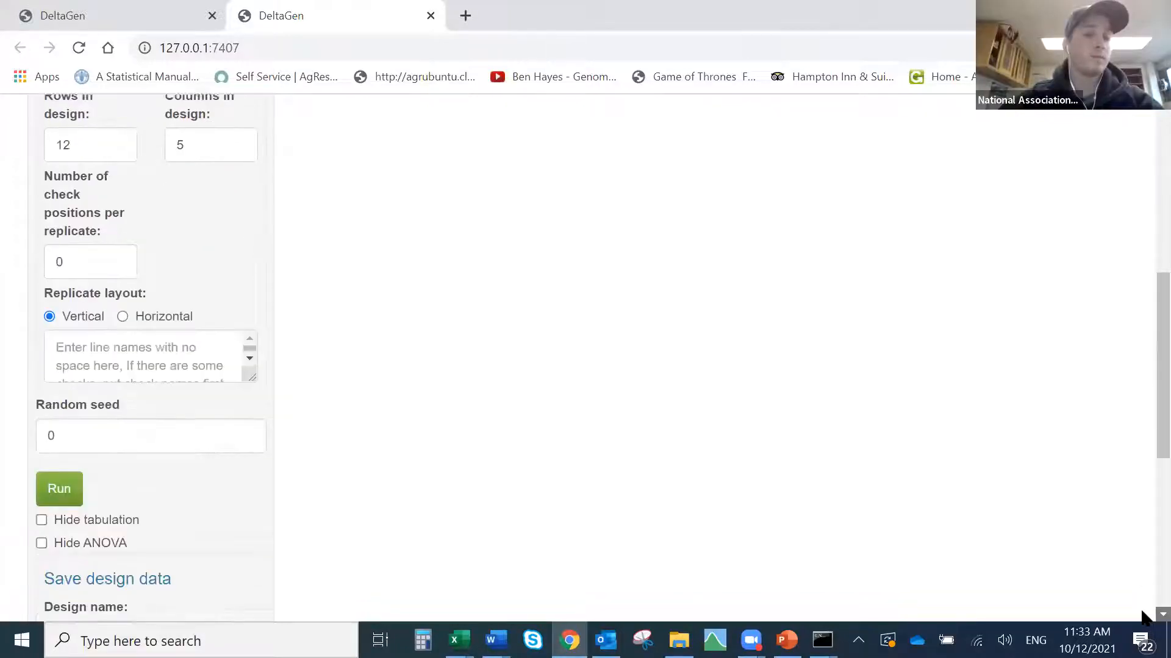
click(63, 482)
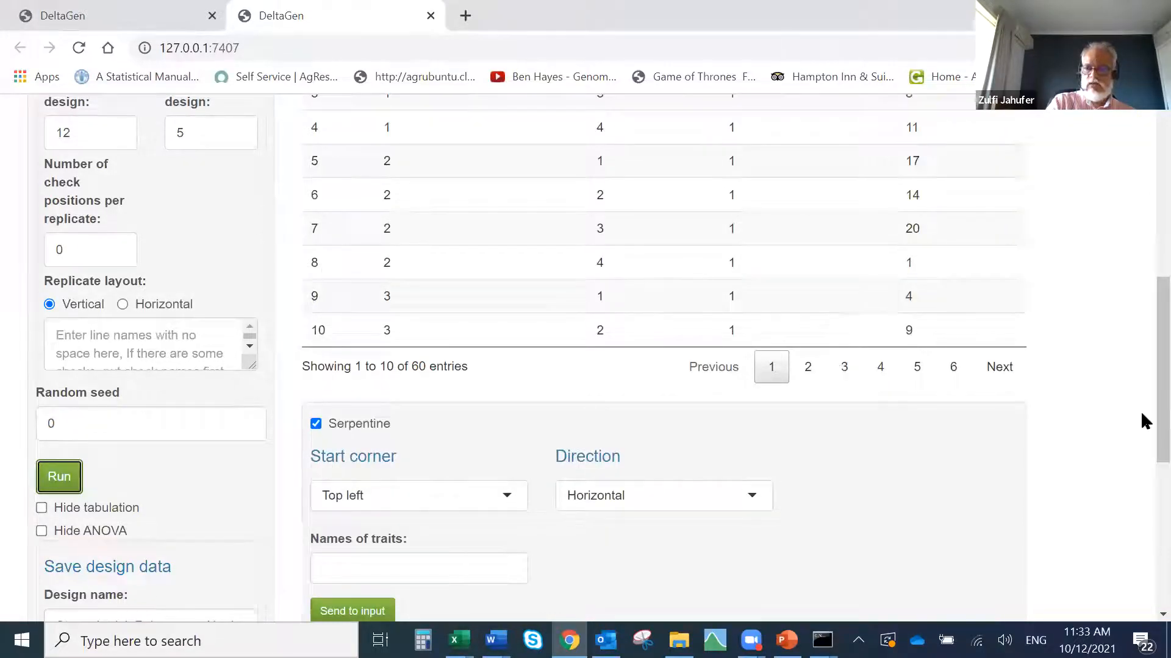
- Review the Row and Column design result, then examine its design check tabulation, skeleton ANOVA and design layout
scroll(1140, 415, up, 6)
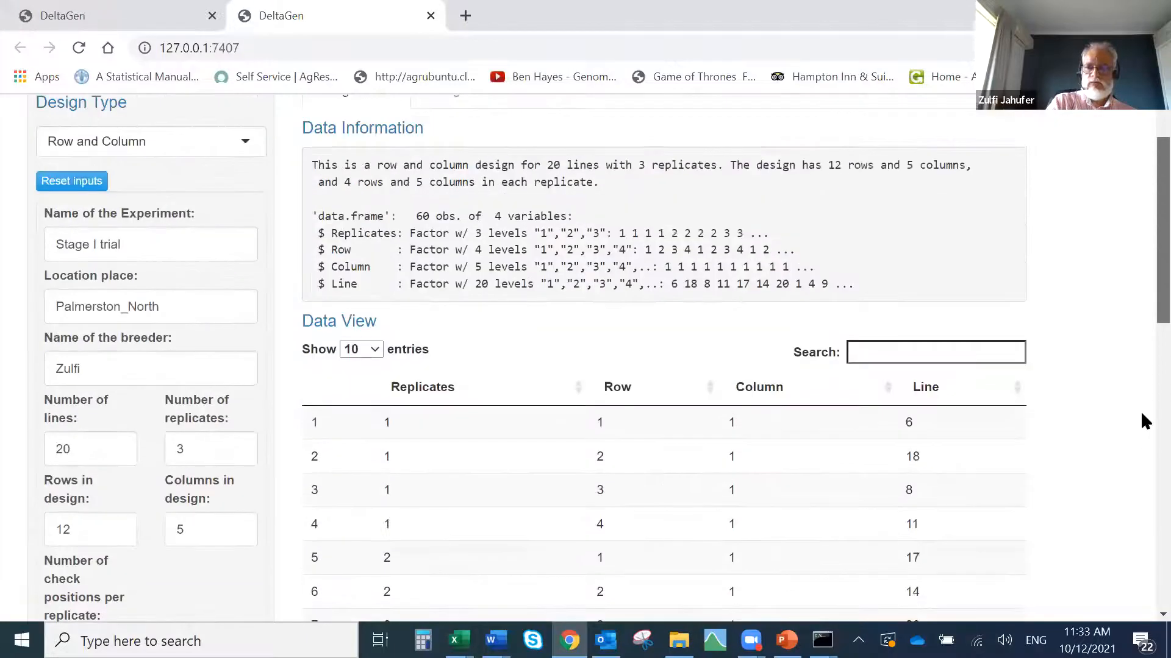
scroll(1140, 411, up, 1)
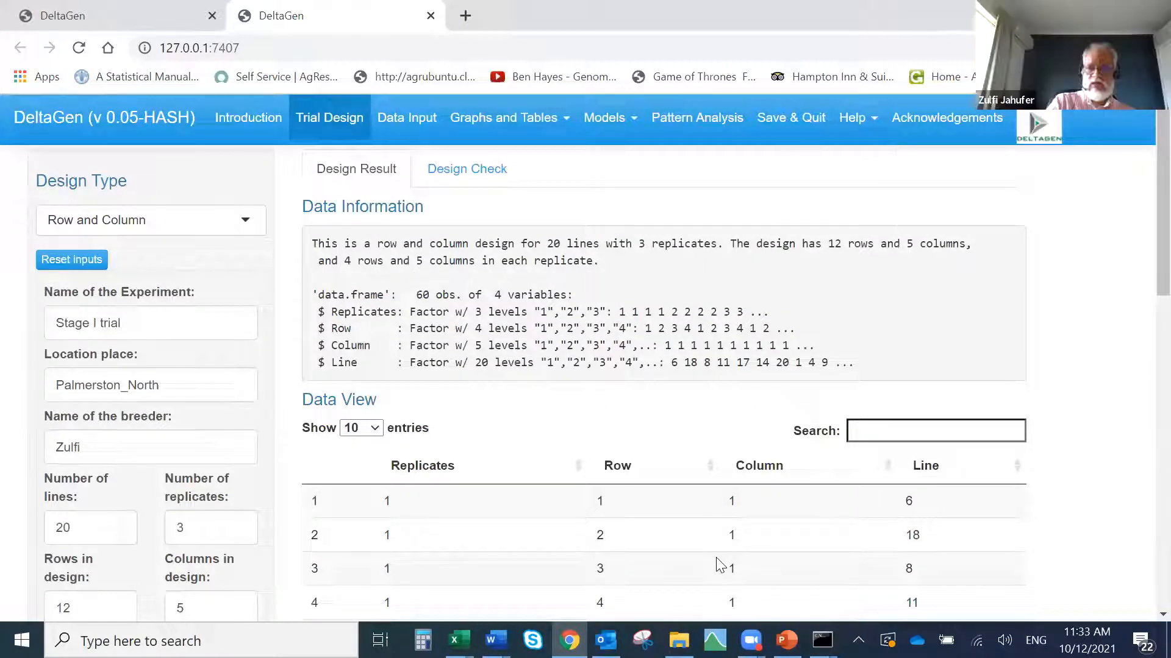
click(478, 176)
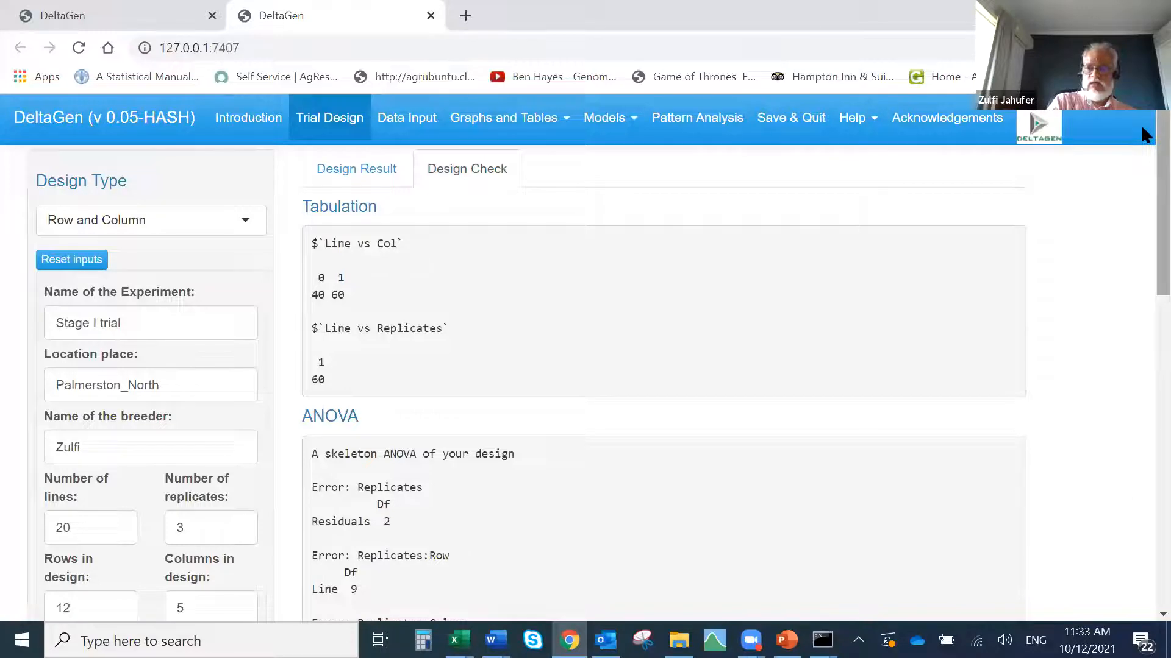
scroll(1143, 129, down, 10)
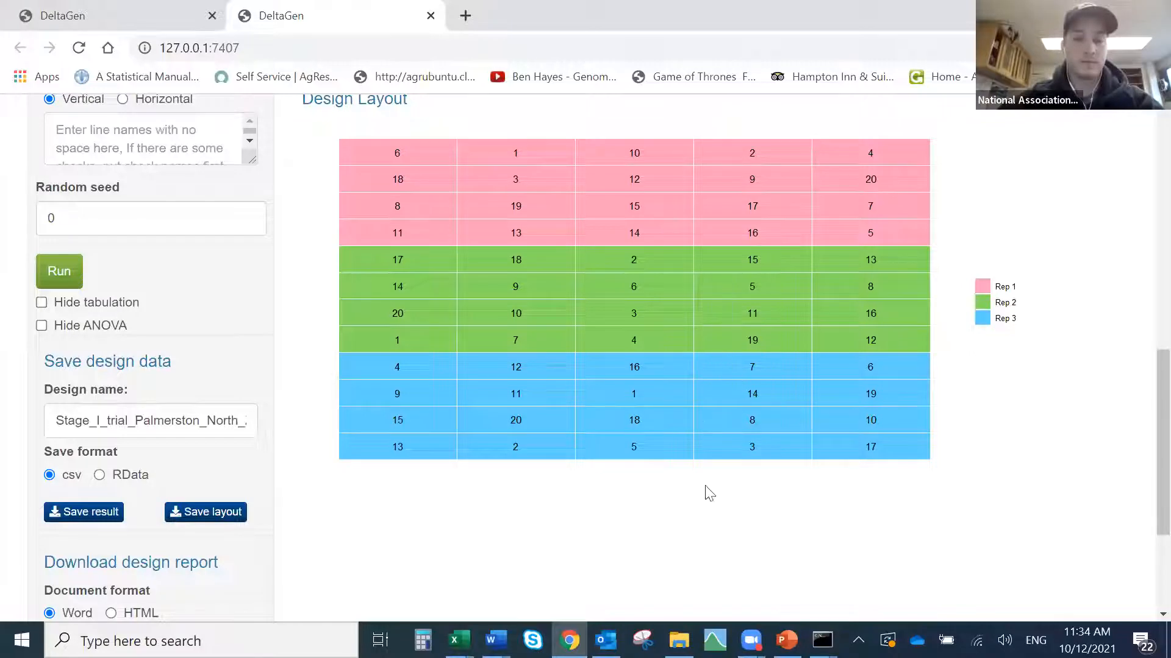
- Switch to the ENTRY NAMES for DESIGNS workbook in Excel and copy the first 20 town names, Bacup to Beaconsfield, from column A
mouse_move(453, 639)
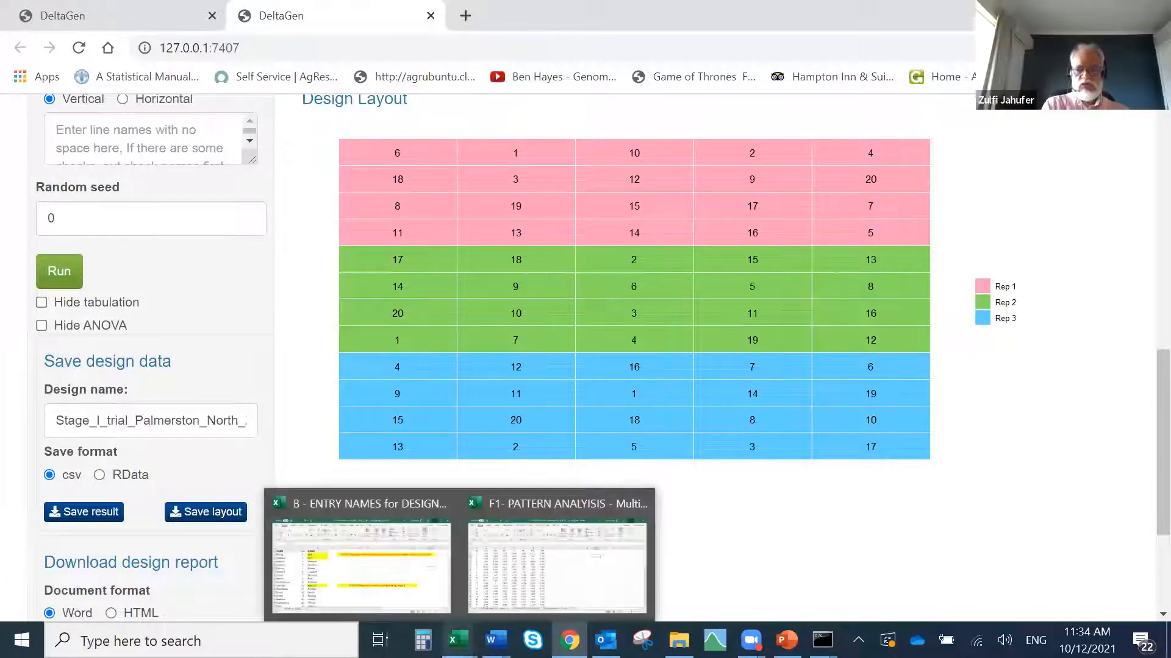
click(405, 570)
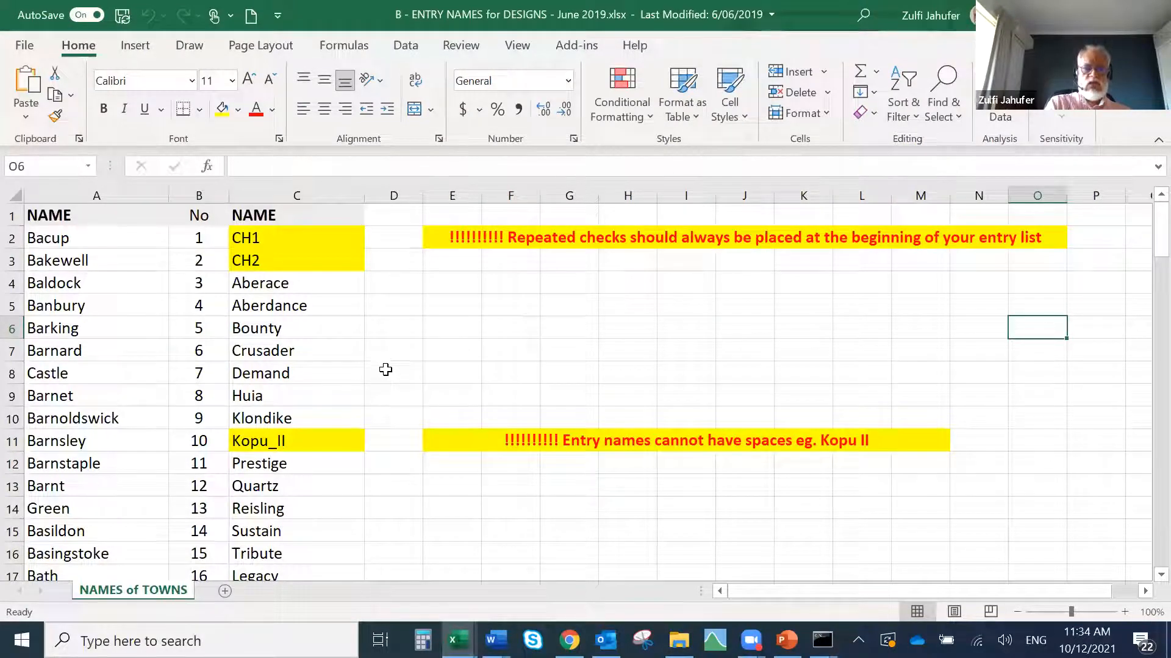
click(81, 239)
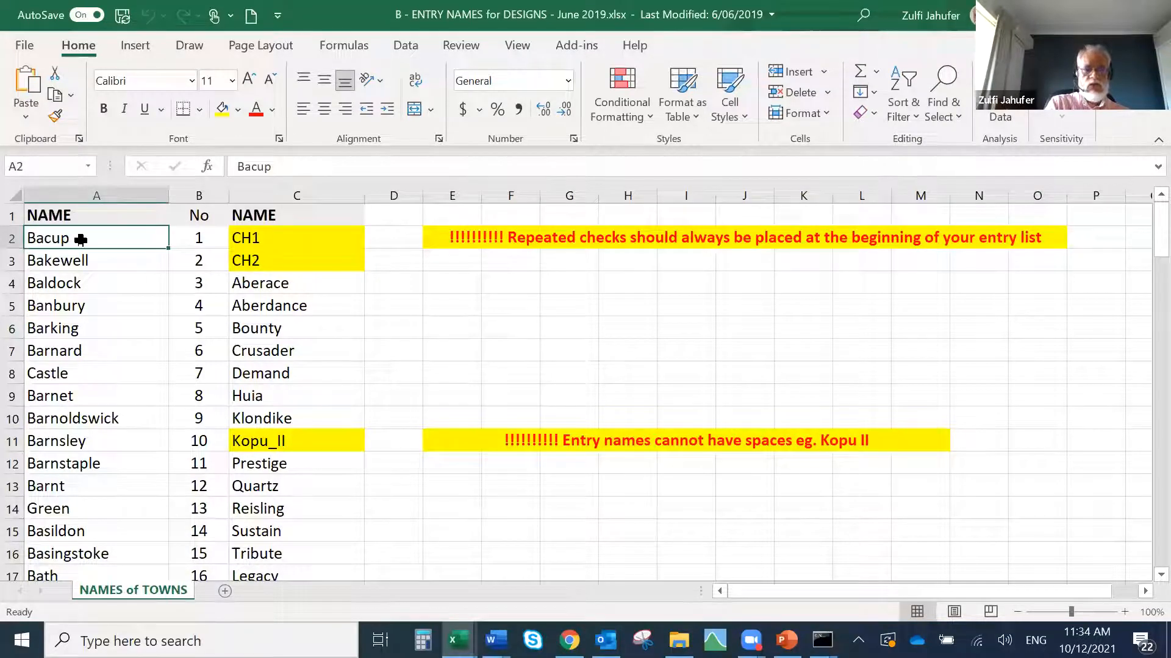
drag(81, 239, 101, 375)
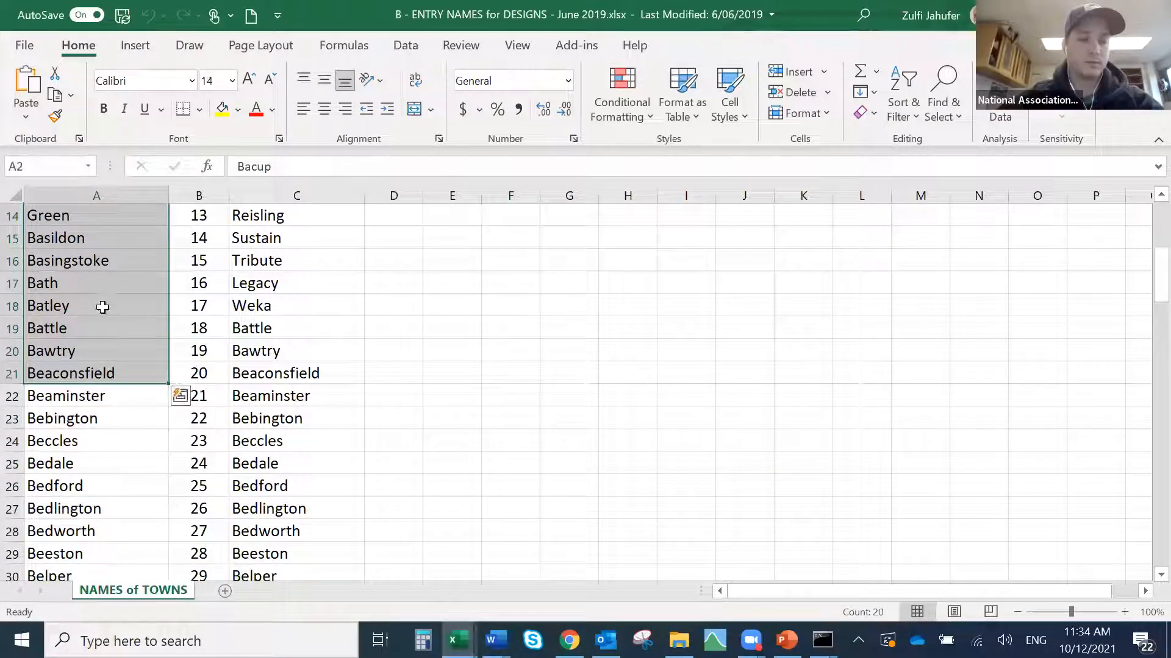
right_click(104, 310)
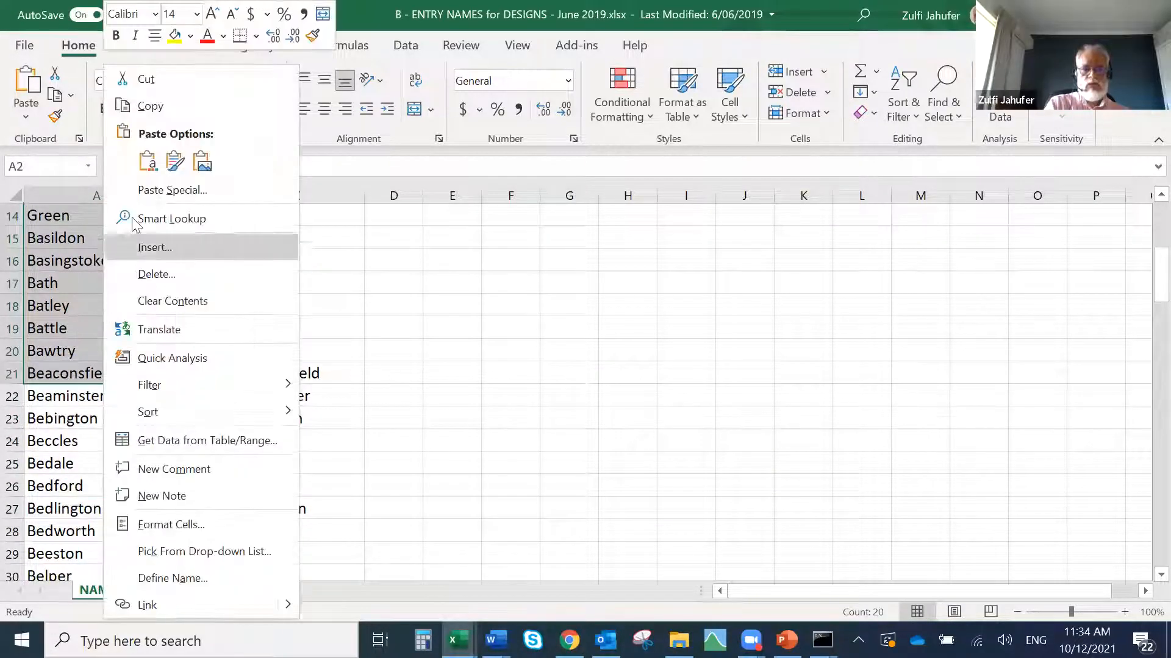
click(157, 109)
scroll(579, 537, up, 5)
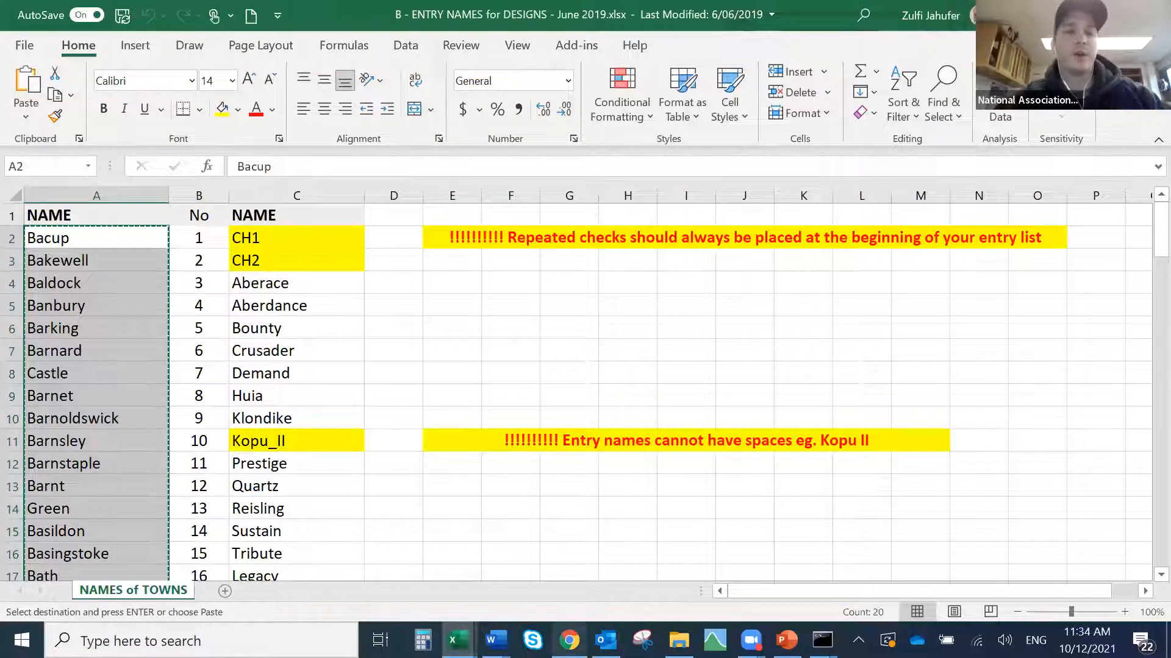
- Paste the copied names as the line names in DeltaGen's Row and Column design and regenerate the layout
mouse_move(569, 640)
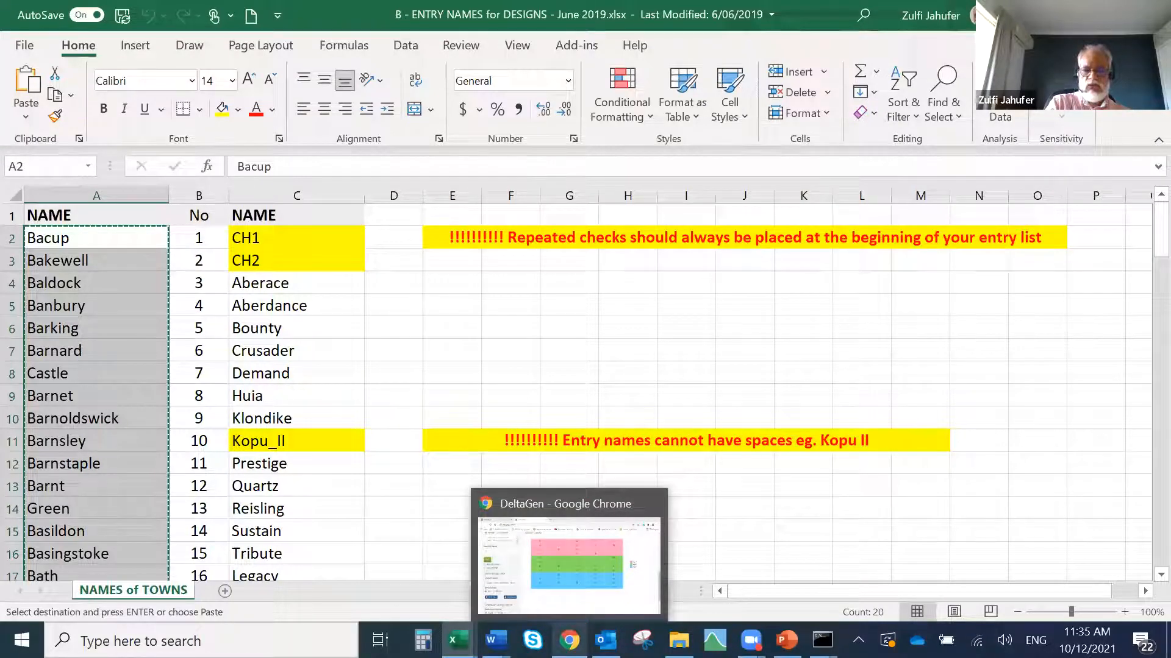
click(569, 564)
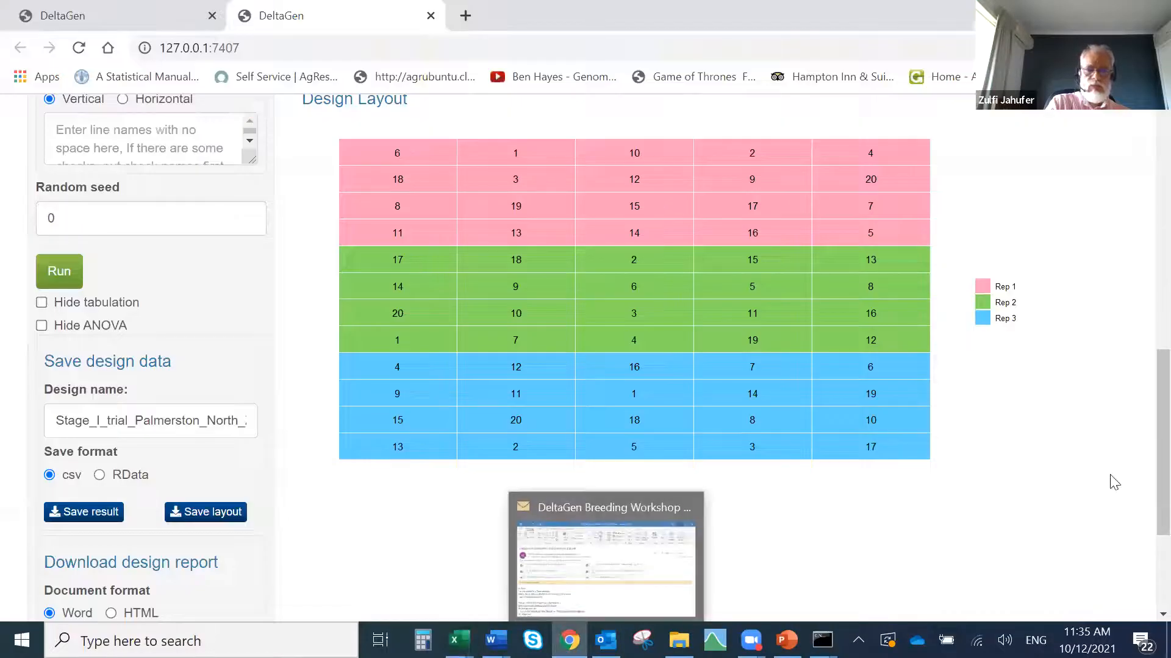
click(58, 130)
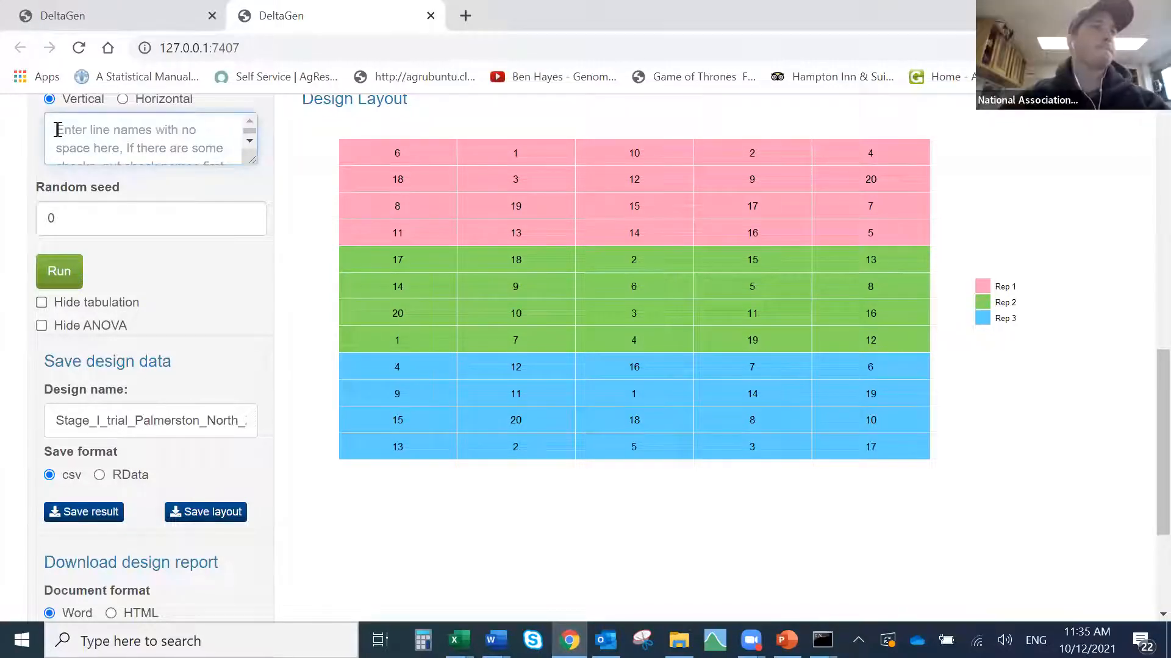
right_click(58, 129)
click(116, 274)
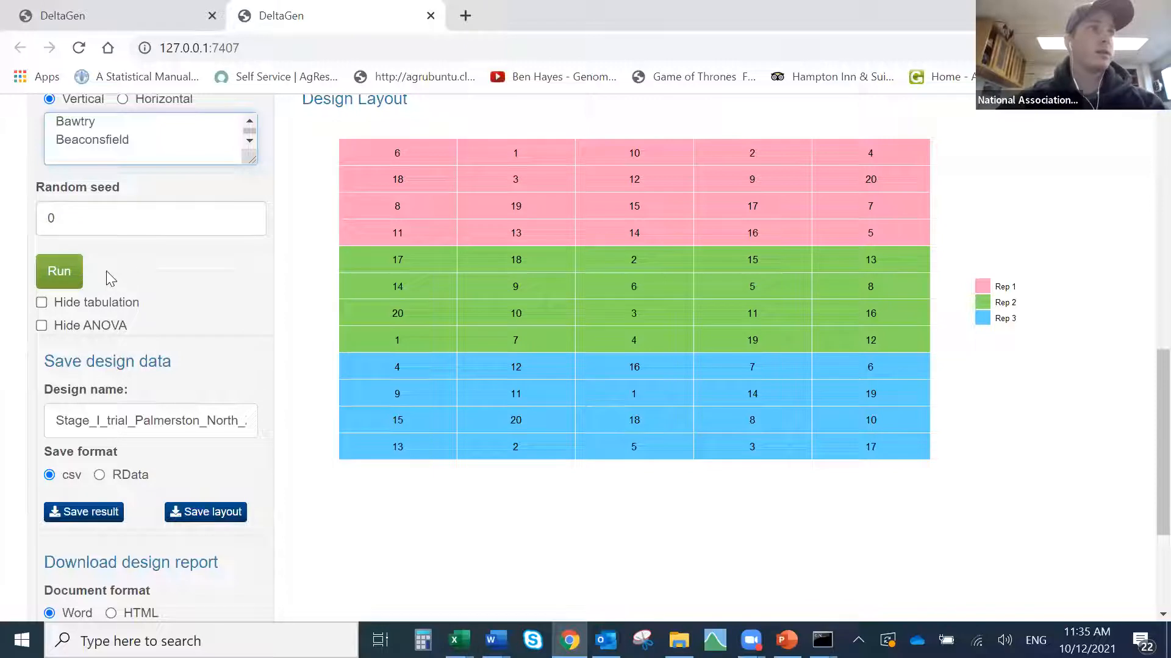
click(63, 276)
click(63, 276)
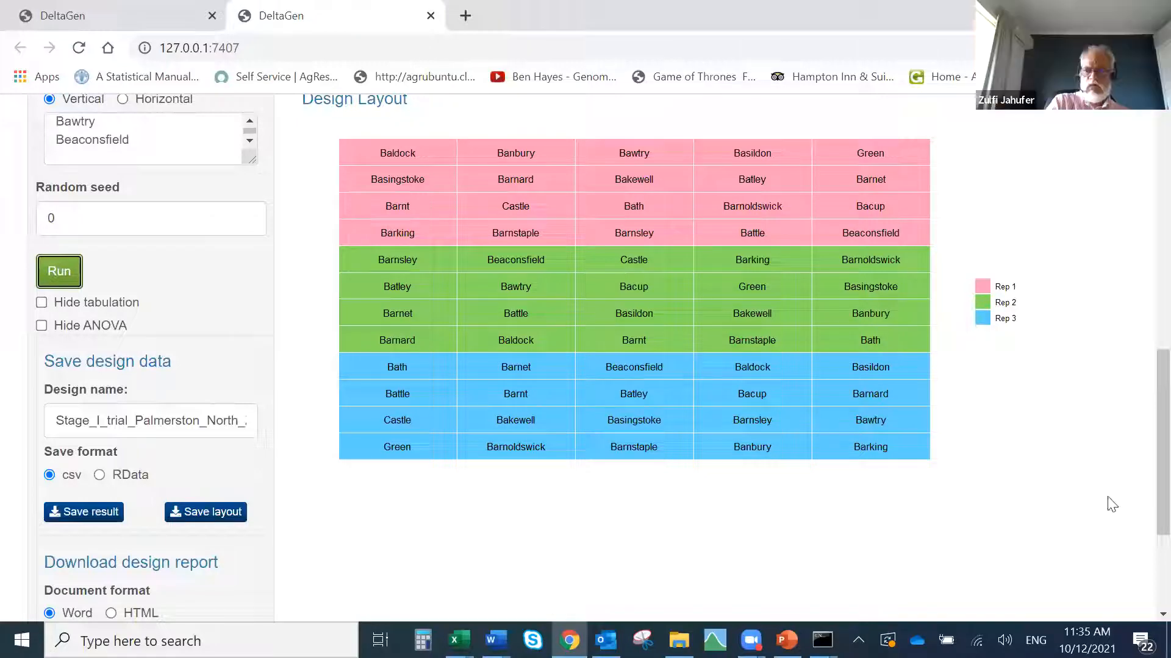
- Examine the tabulation, skeleton ANOVA and design layout of the design with named lines
drag(1140, 485, 1140, 405)
scroll(1140, 405, up, 7)
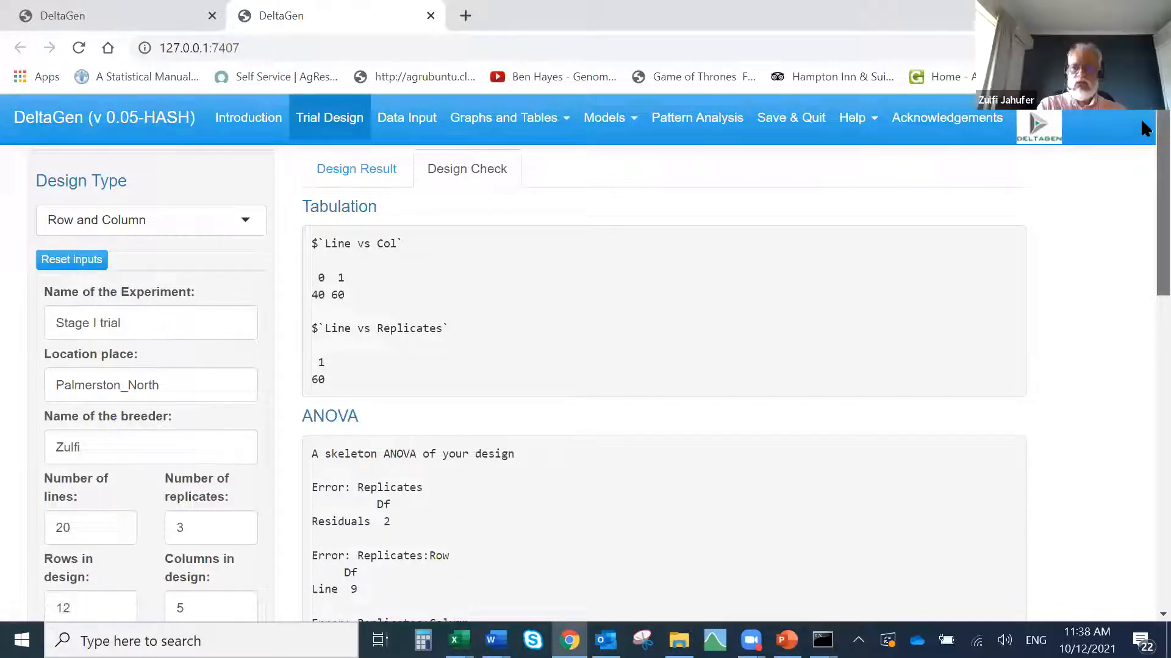
scroll(1140, 162, down, 2)
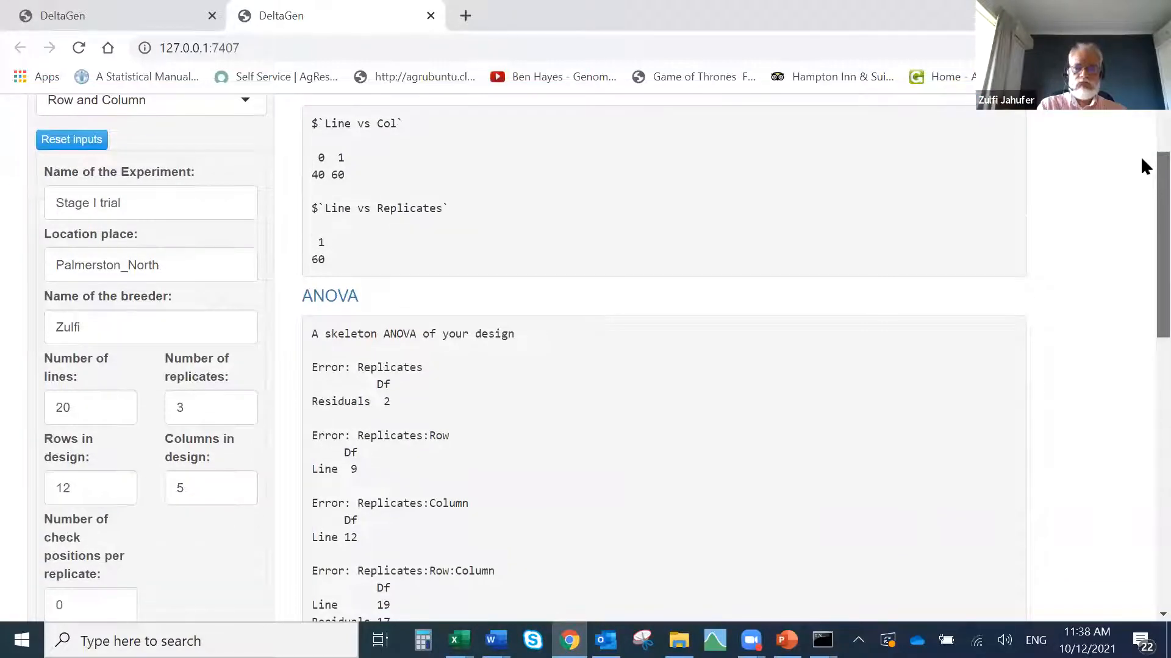
scroll(1142, 160, up, 2)
scroll(1141, 139, down, 4)
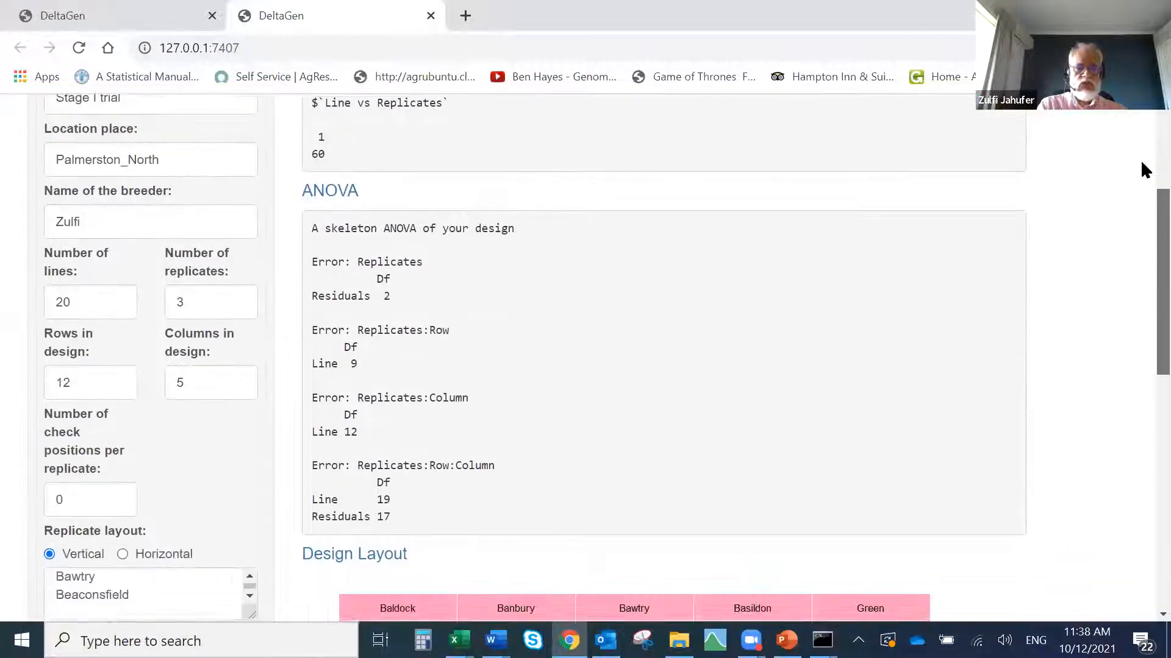
scroll(1142, 163, down, 6)
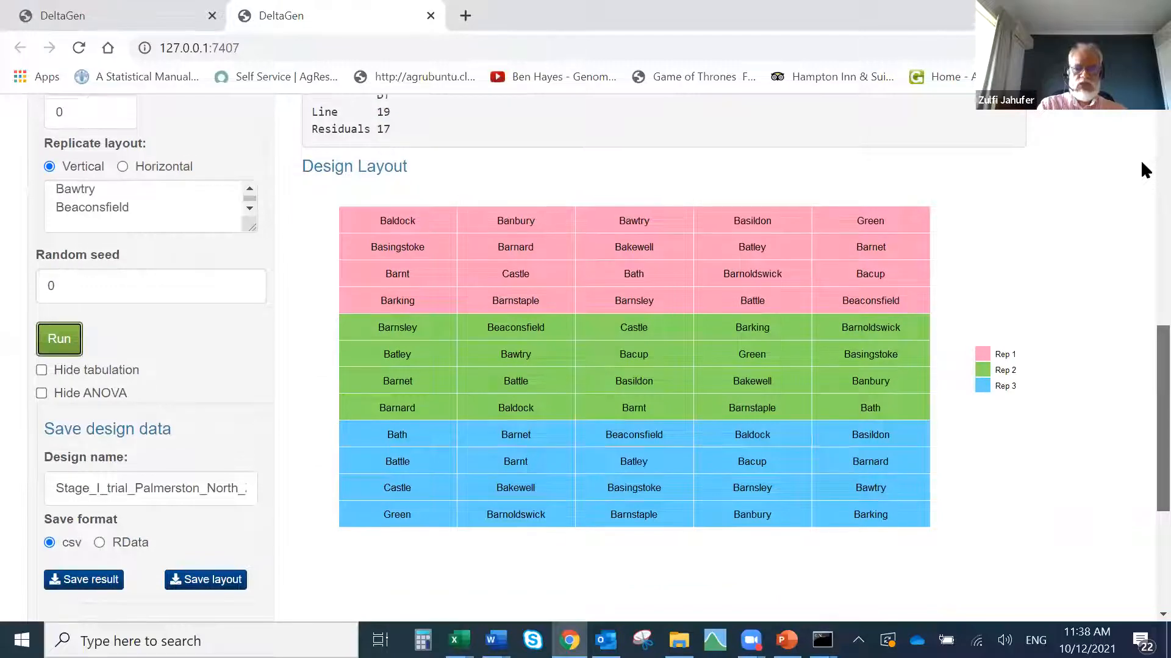
scroll(1142, 162, up, 6)
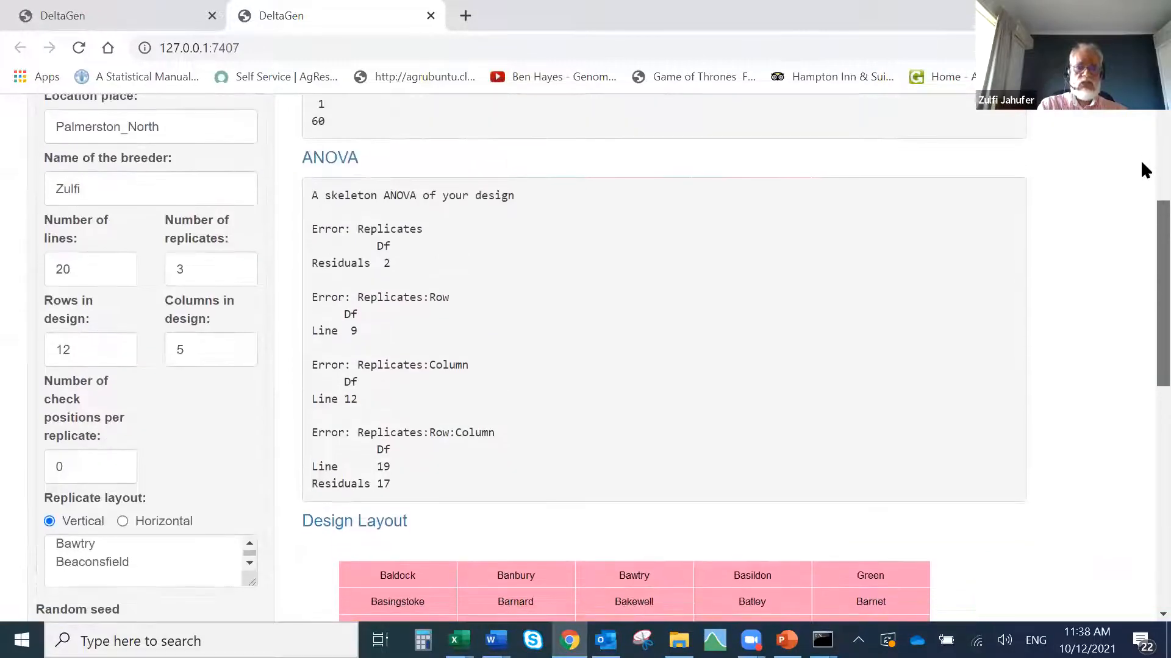
scroll(1140, 159, down, 1)
scroll(1140, 160, down, 2)
scroll(1140, 160, up, 2)
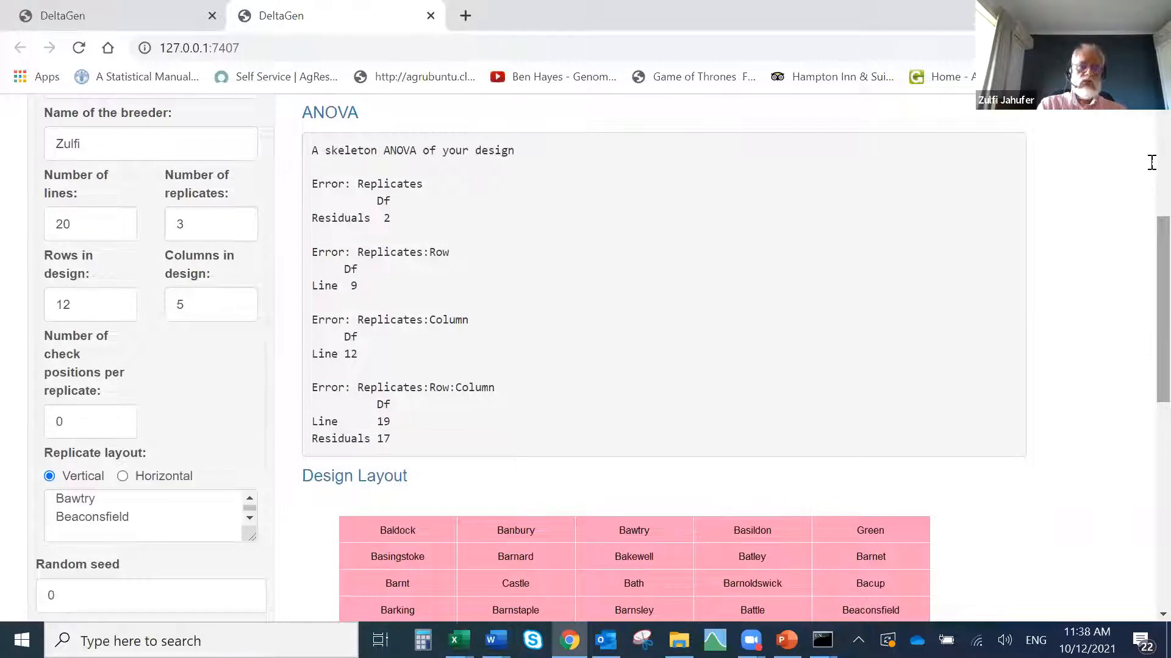
- Set the number of lines to 22 and the number of replicates to 2
click(72, 224)
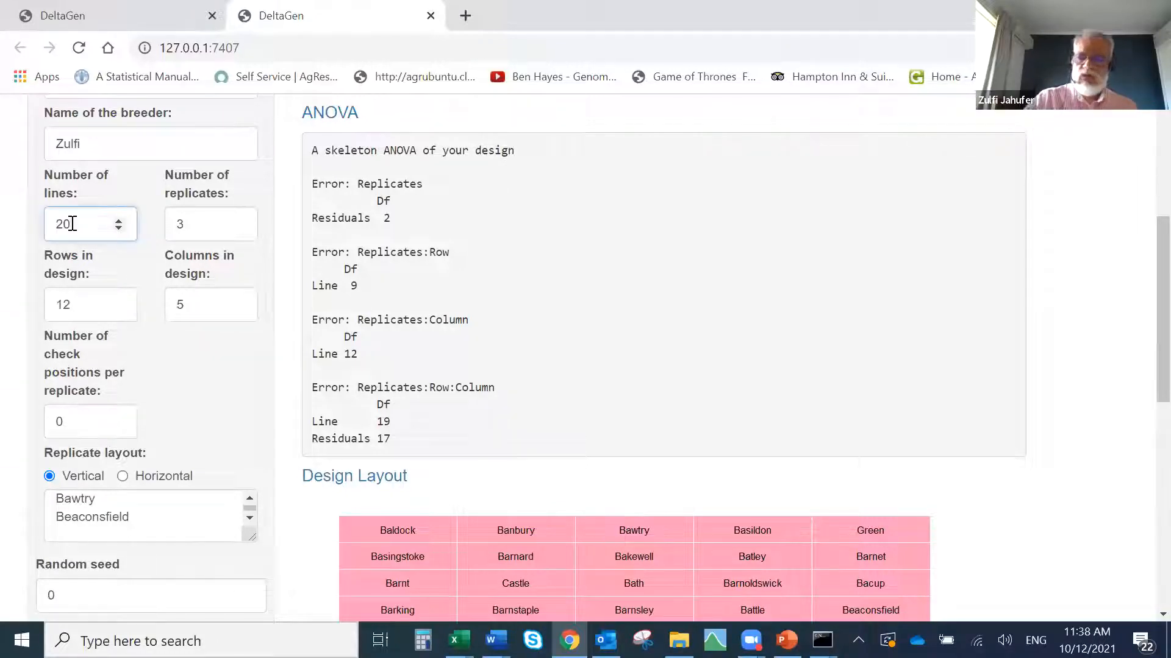
key(BackSpace)
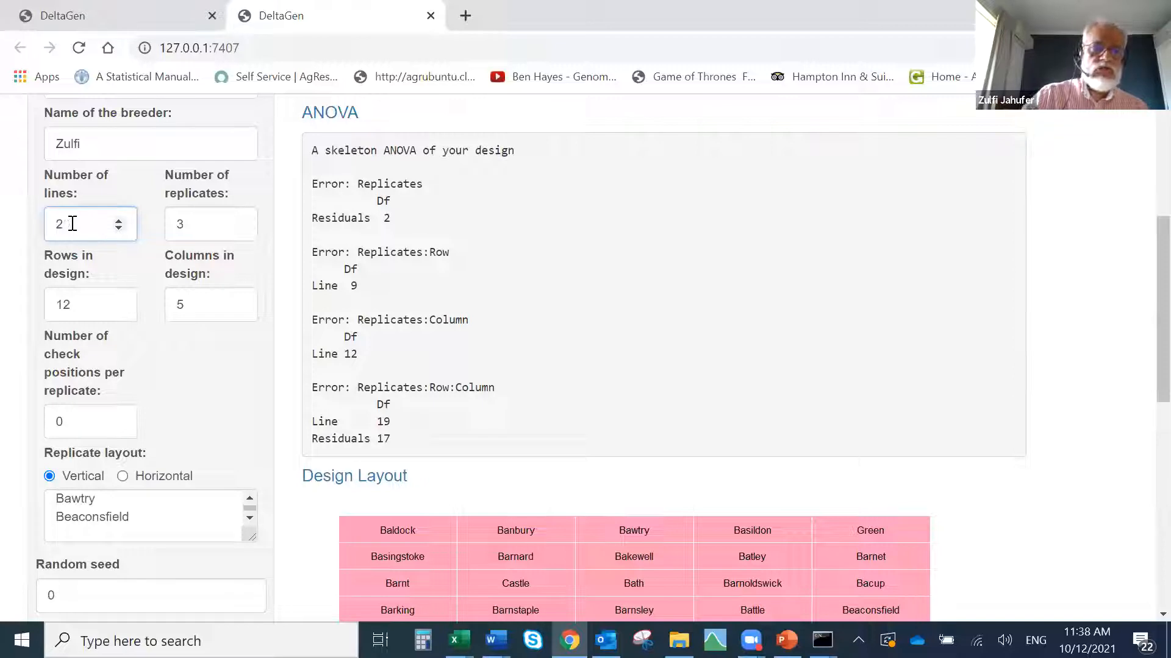
text(2)
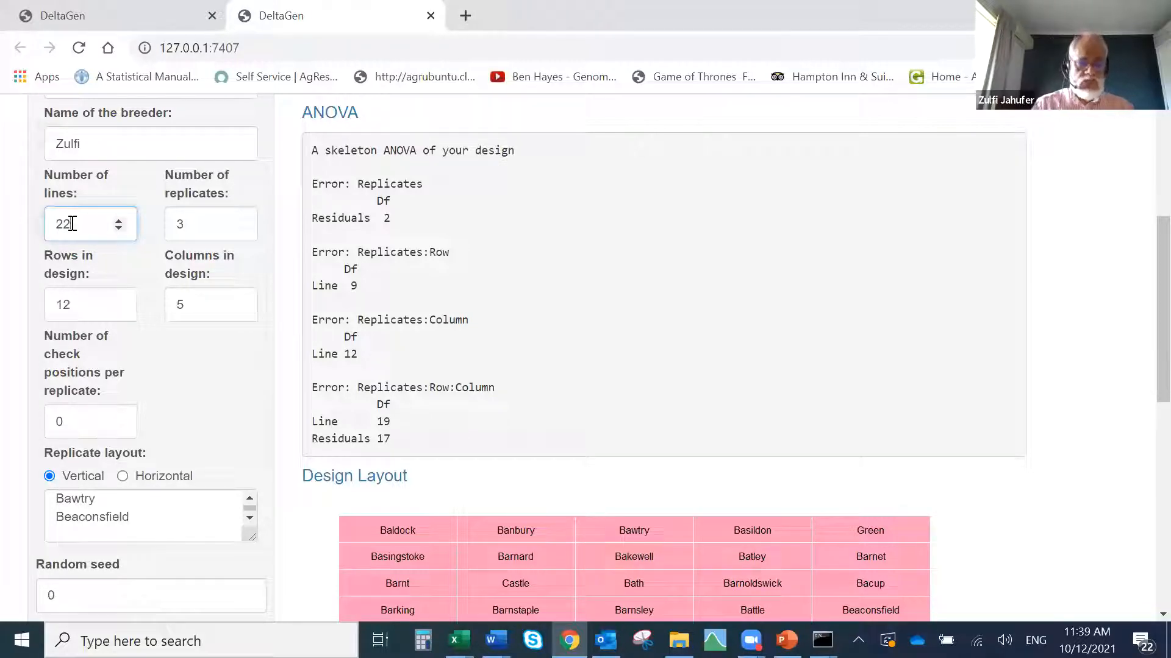
click(185, 224)
click(186, 224)
key(BackSpace)
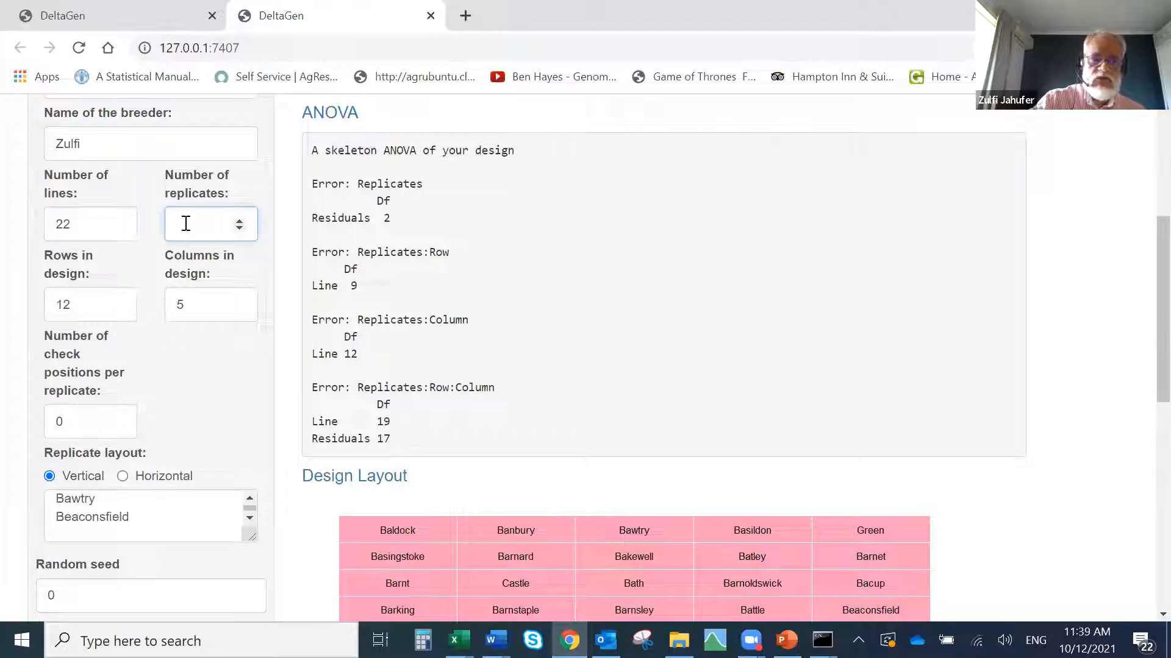
text(2)
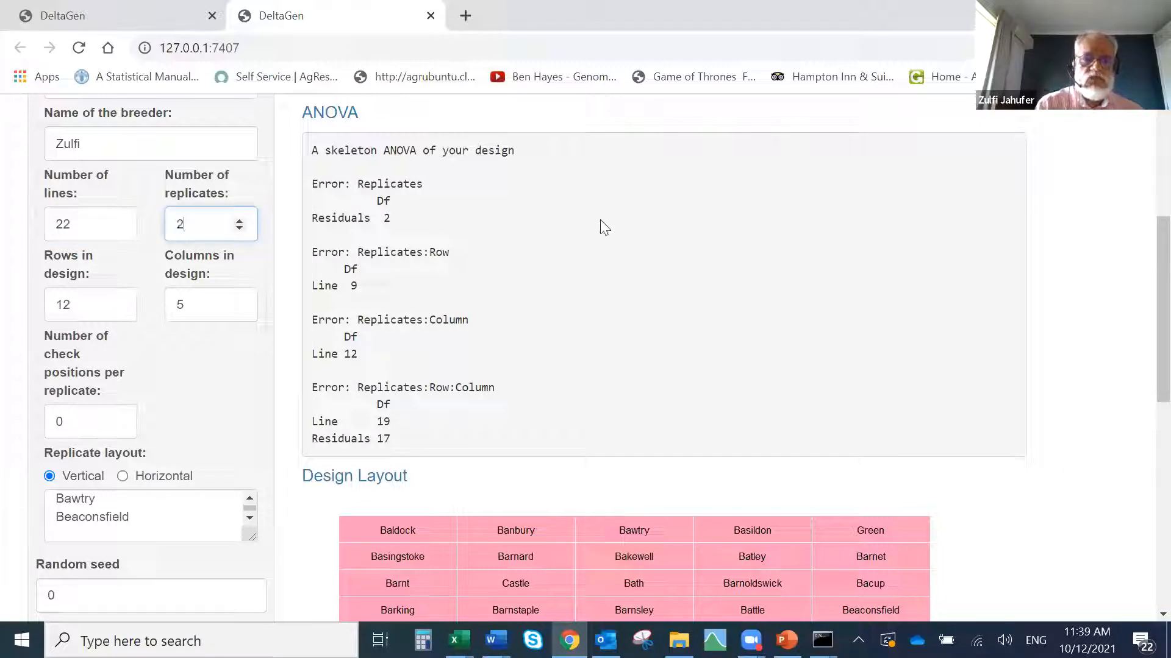
click(599, 220)
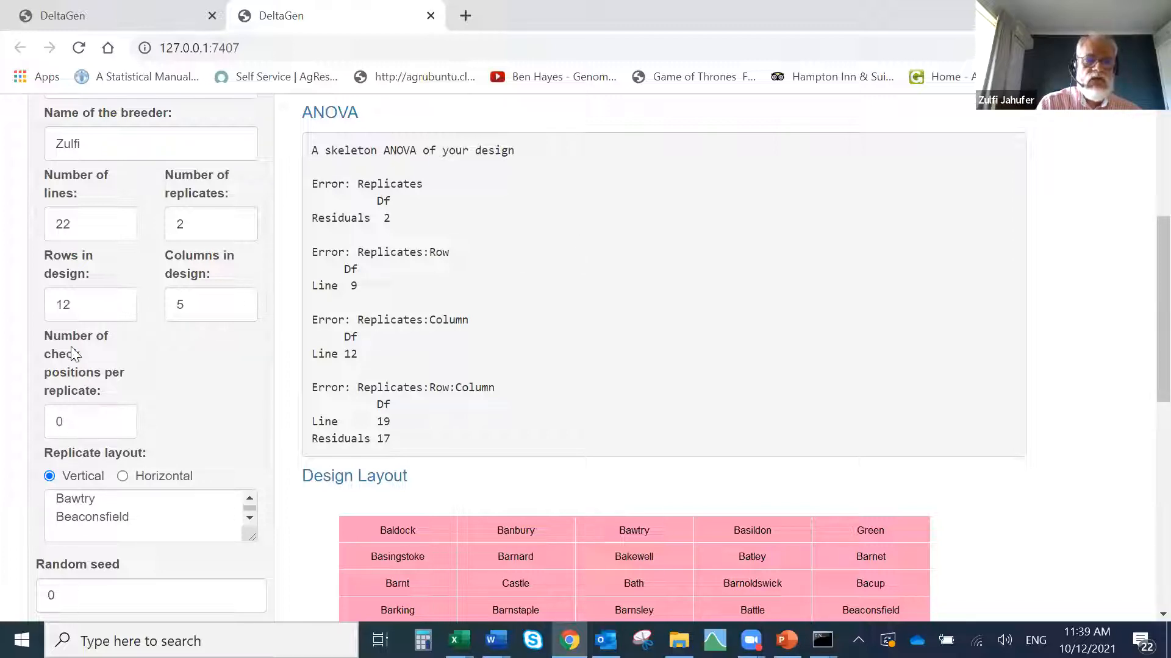
- Set the number of check positions per replicate to 5,5 for two repeated checks
click(63, 421)
key(BackSpace)
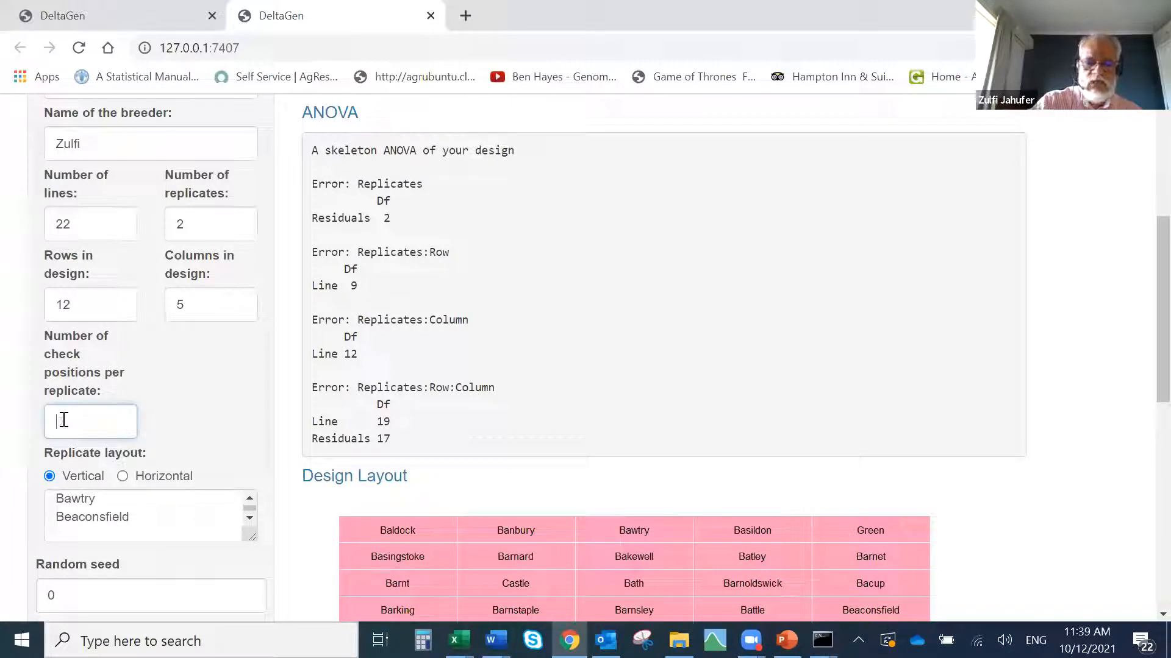
text(5,5)
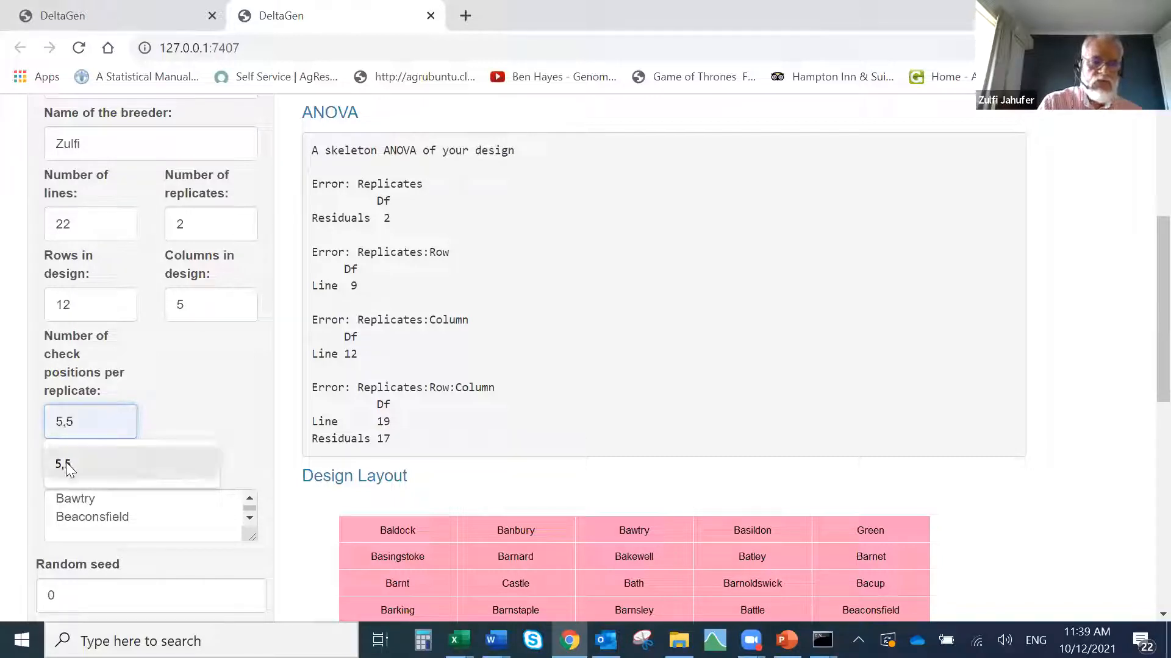
click(66, 462)
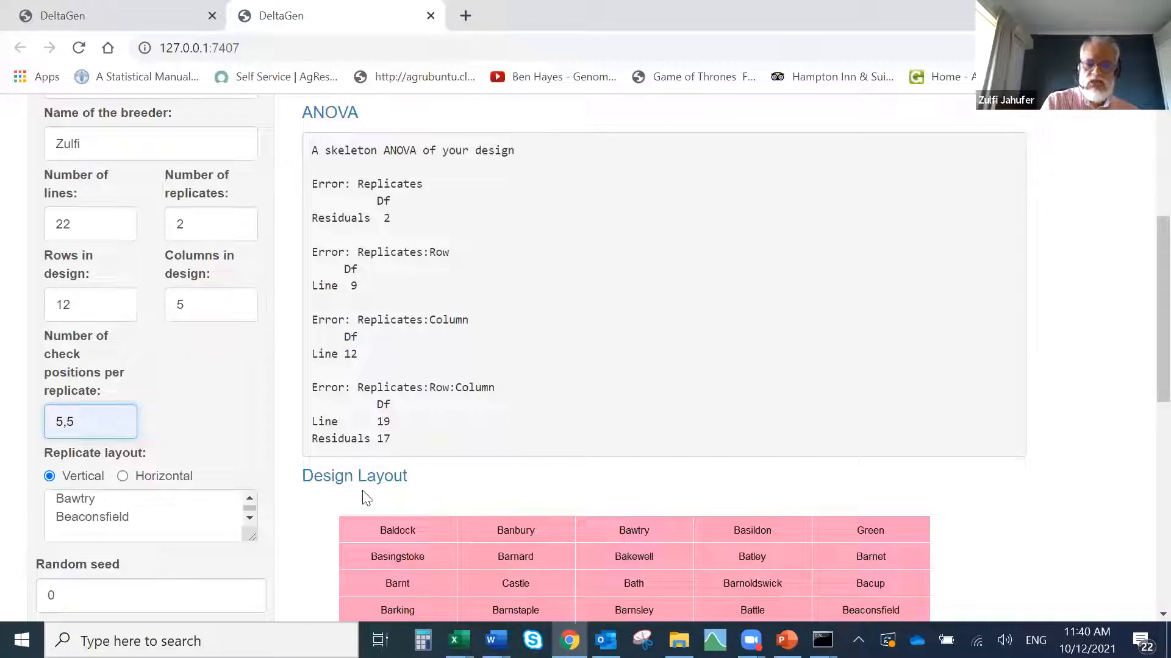
click(226, 412)
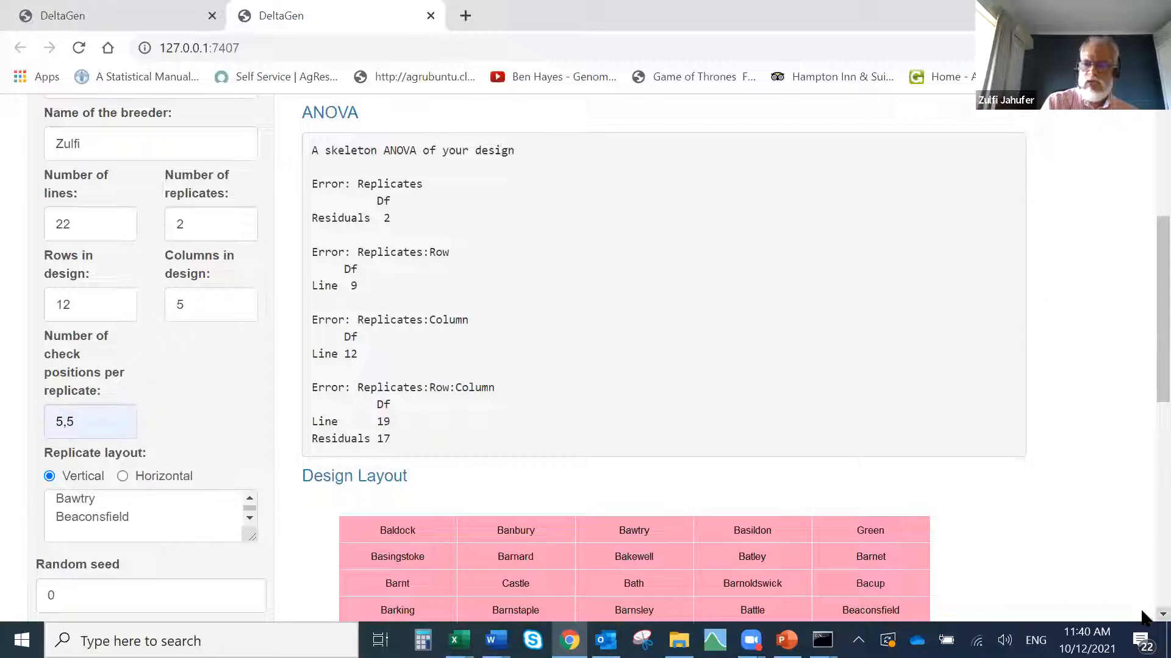
- Generate the Row and Column design with the repeated checks and run it again for a new randomization
scroll(1143, 617, down, 3)
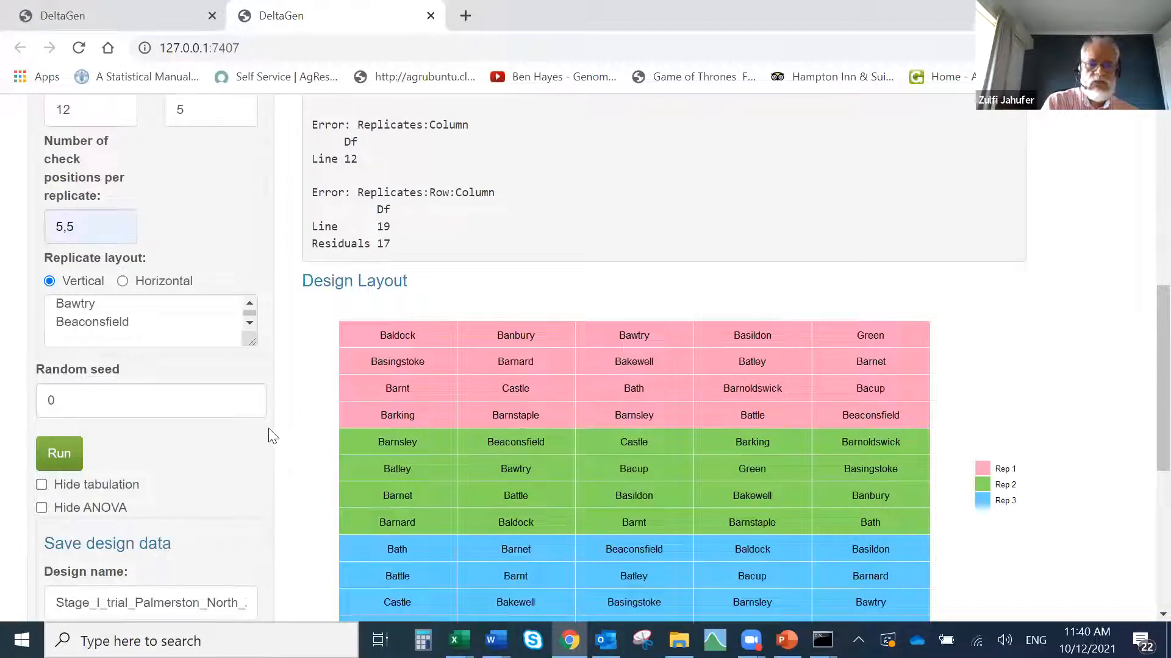
click(60, 455)
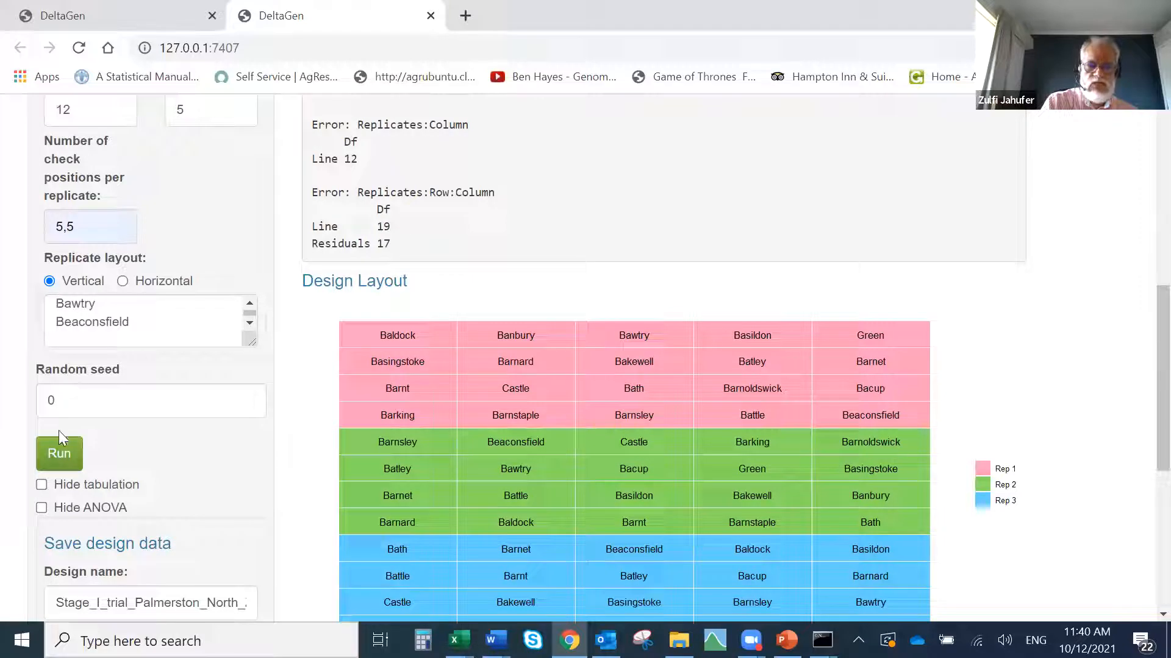
click(60, 456)
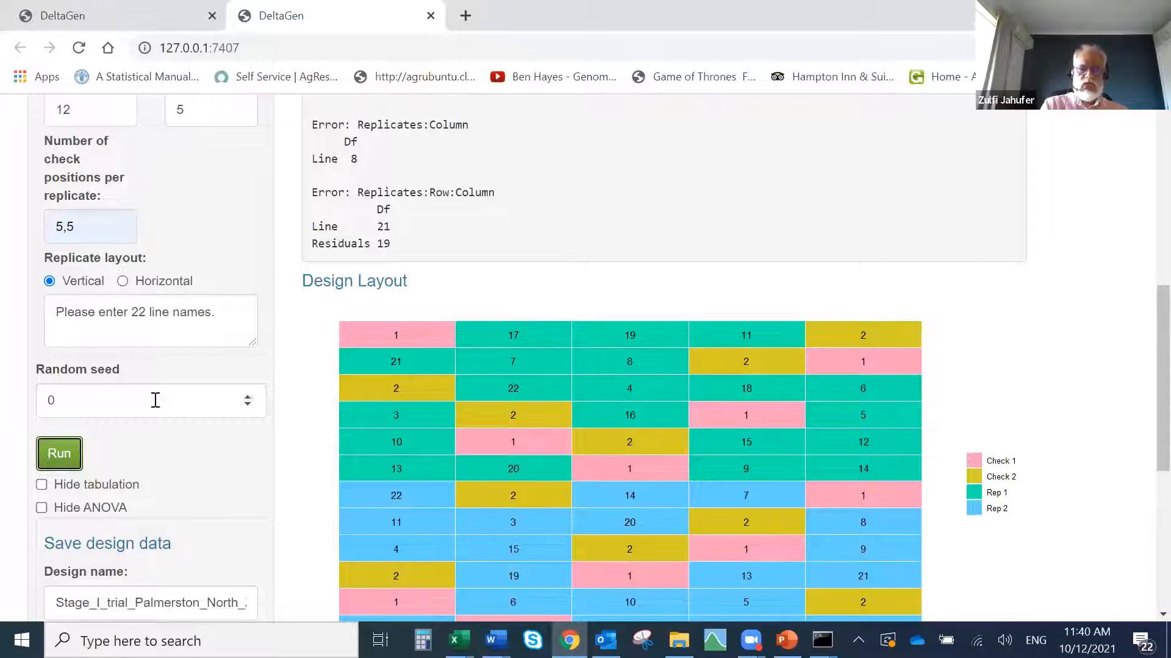
click(57, 459)
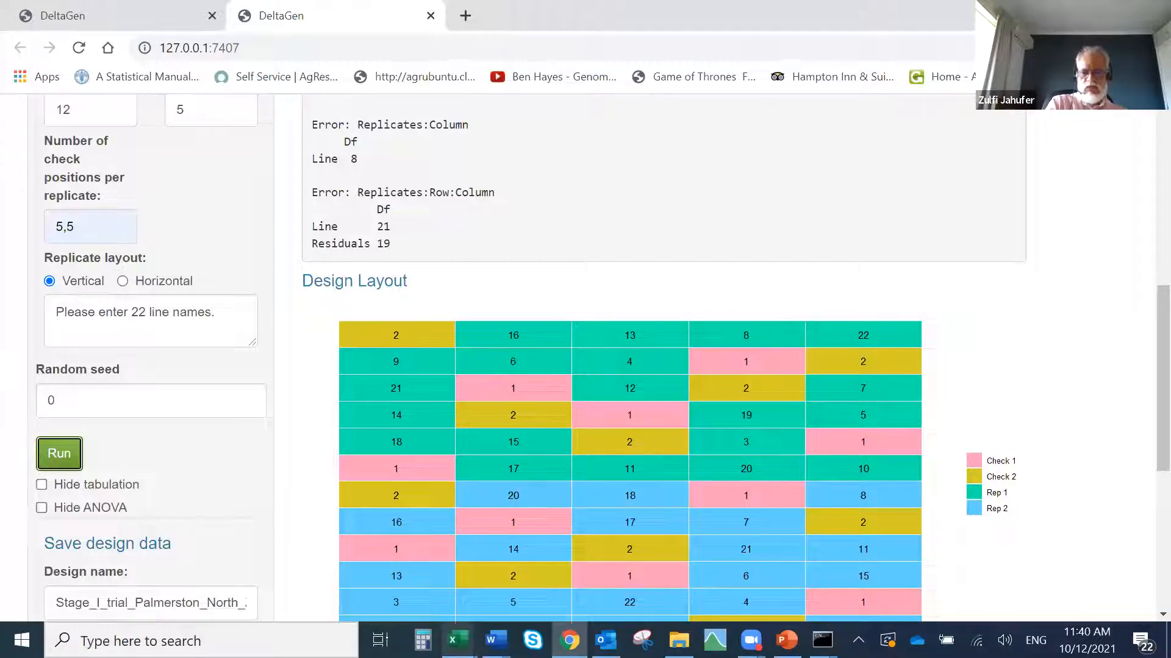
- Switch to the entry names workbook in Excel and copy the 22 names from CH1 to Bebington (C2:C23)
mouse_move(457, 640)
click(404, 567)
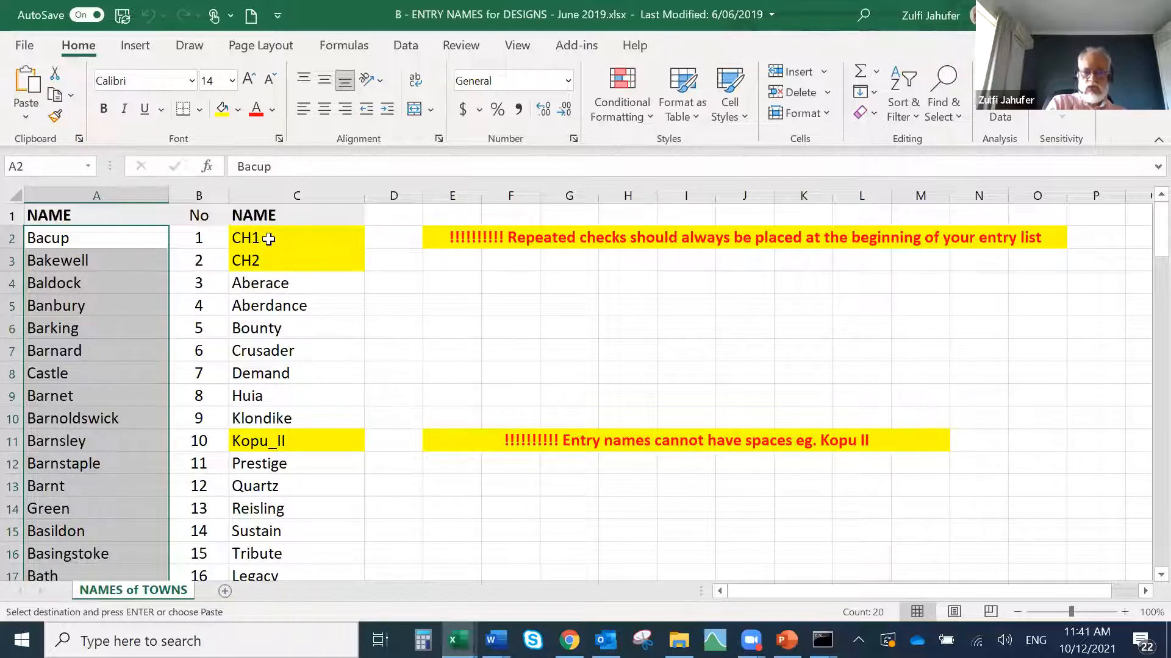
drag(269, 239, 266, 444)
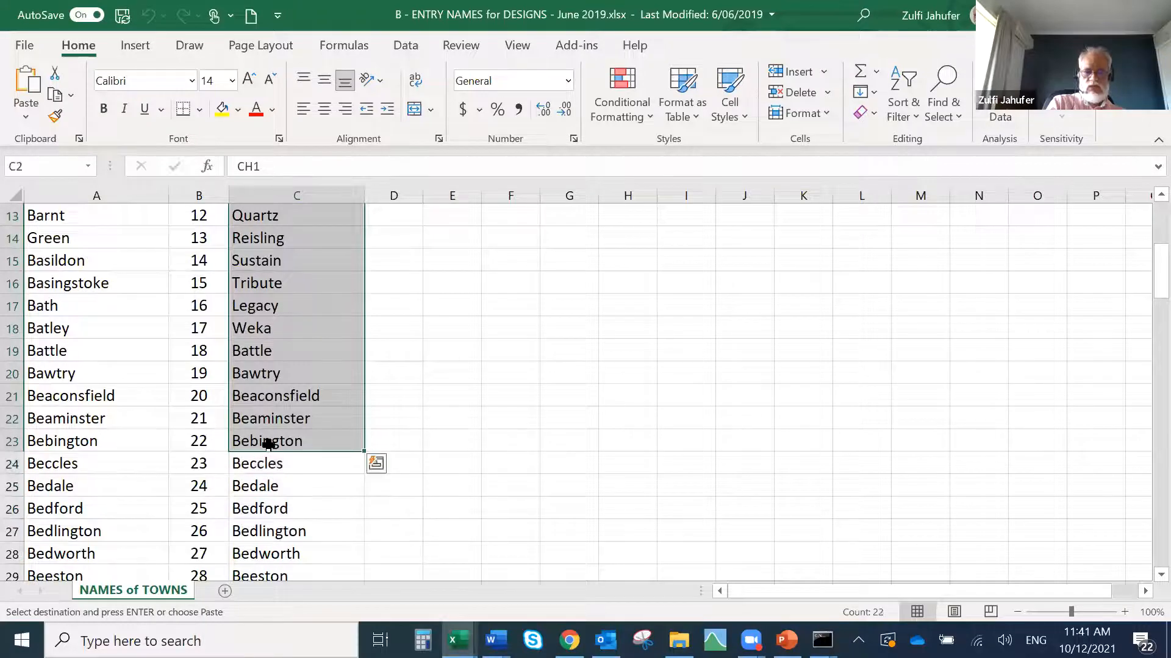
right_click(289, 324)
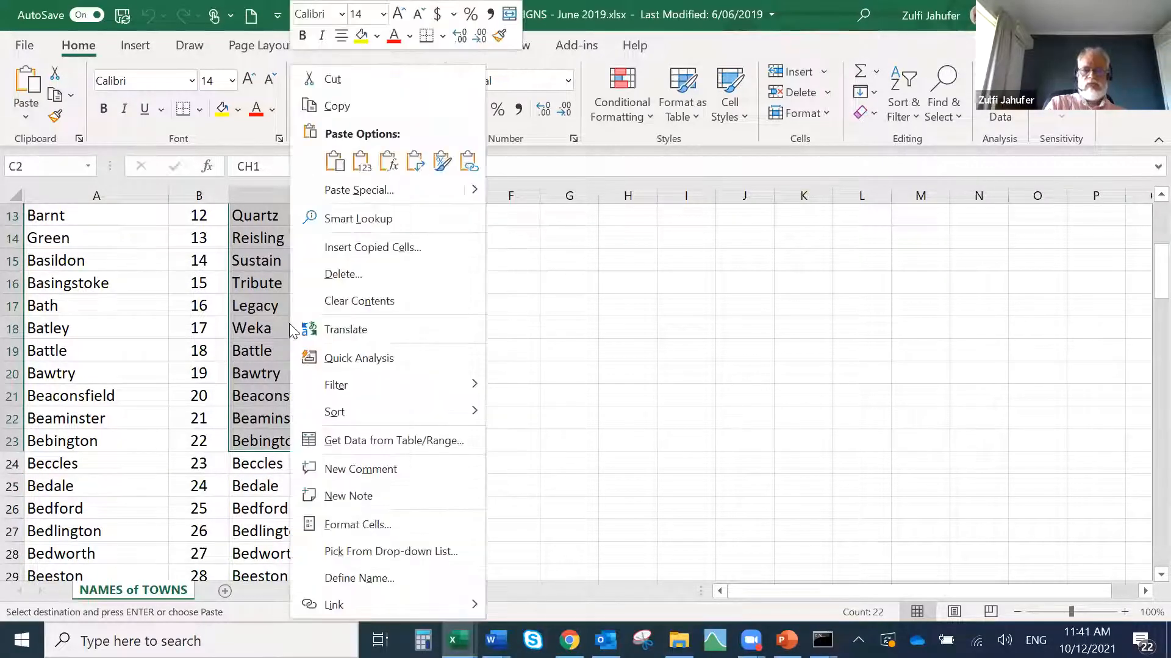
click(338, 107)
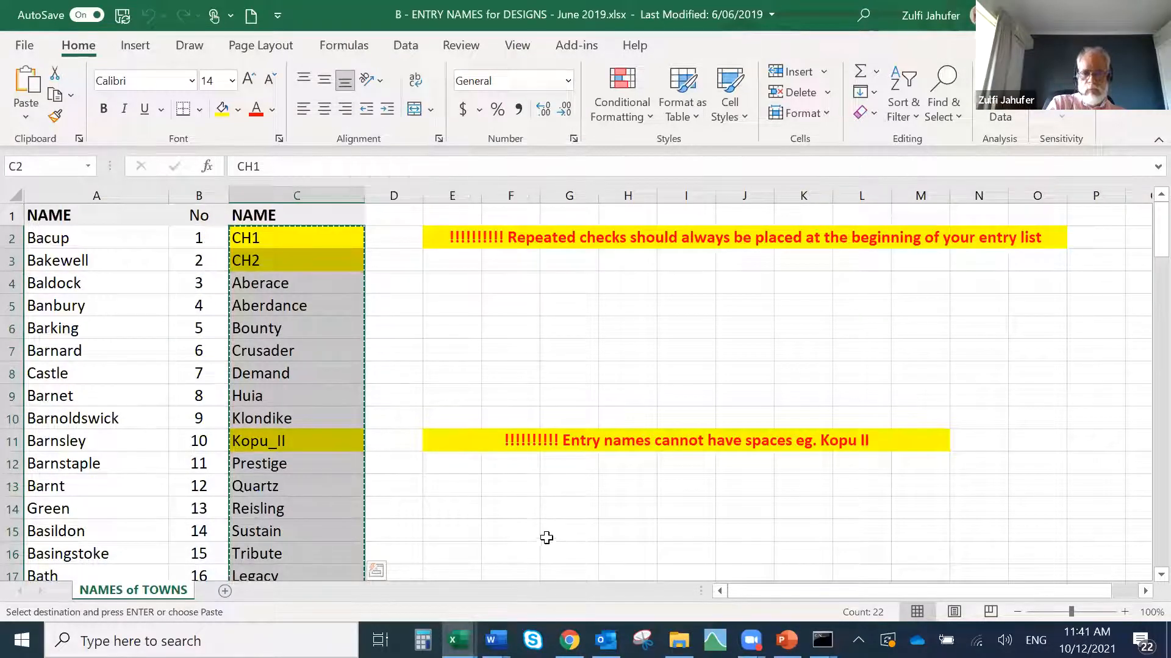
- Switch back to DeltaGen, try to paste the 22 copied names into the line names and run the design
mouse_move(569, 640)
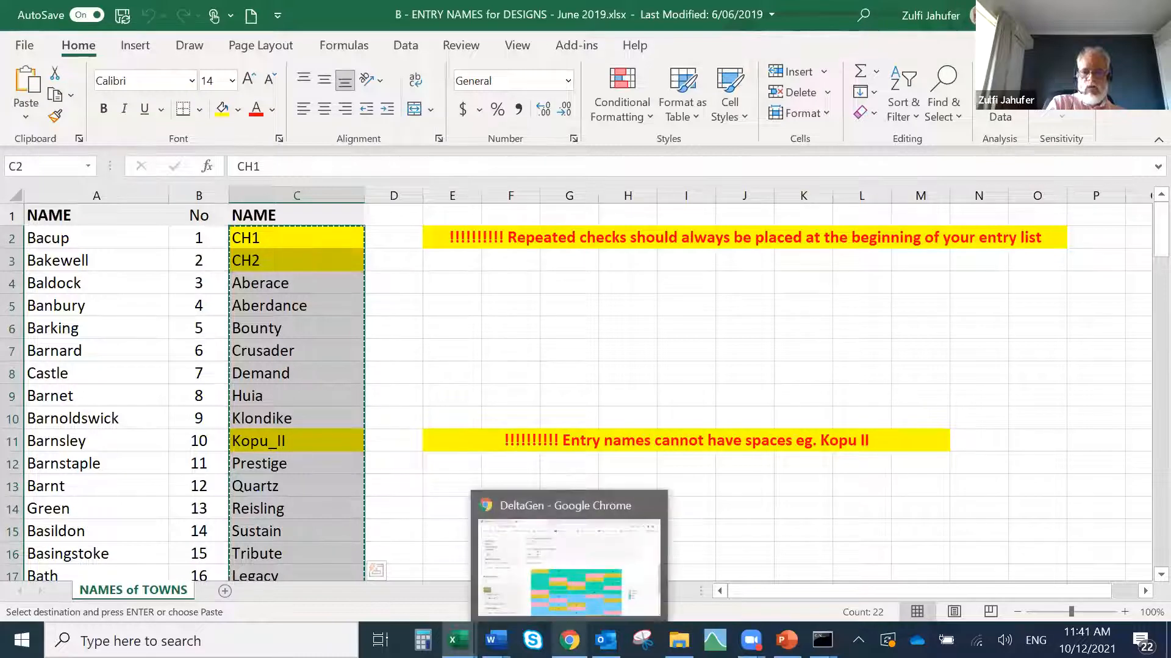
click(585, 561)
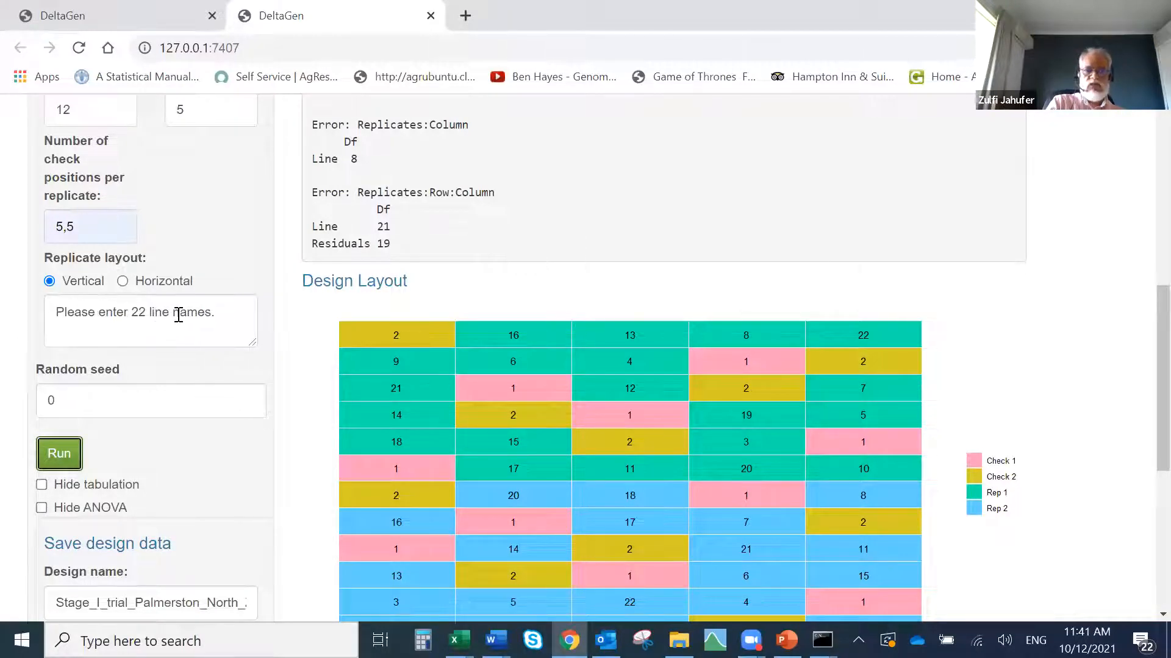
click(58, 312)
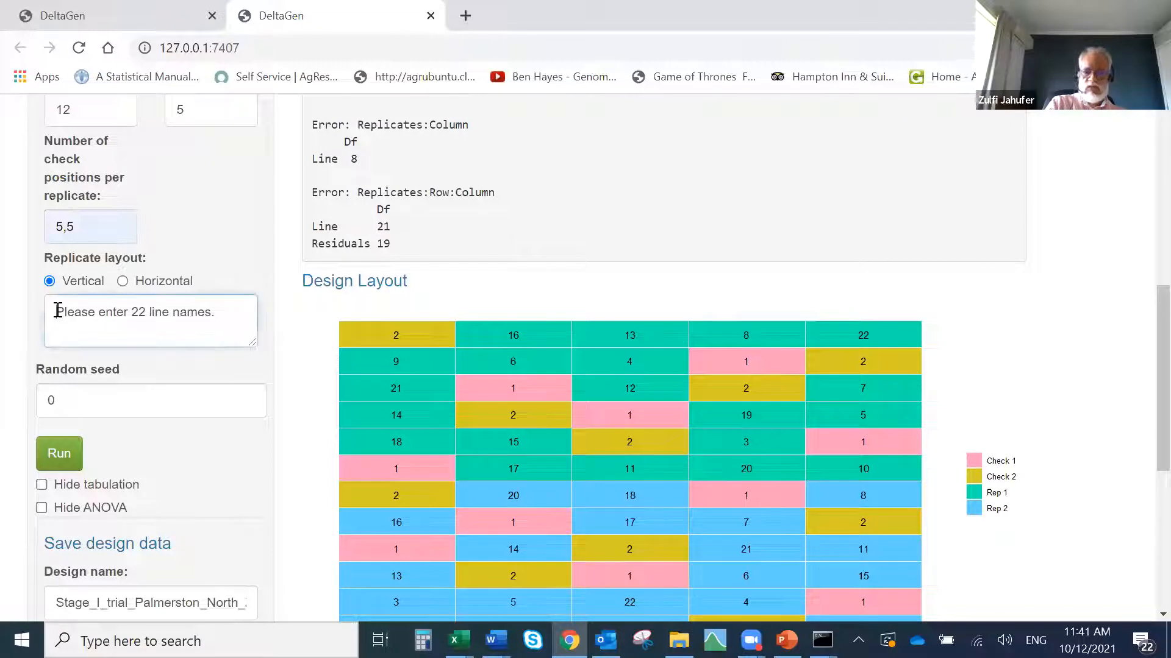
right_click(57, 312)
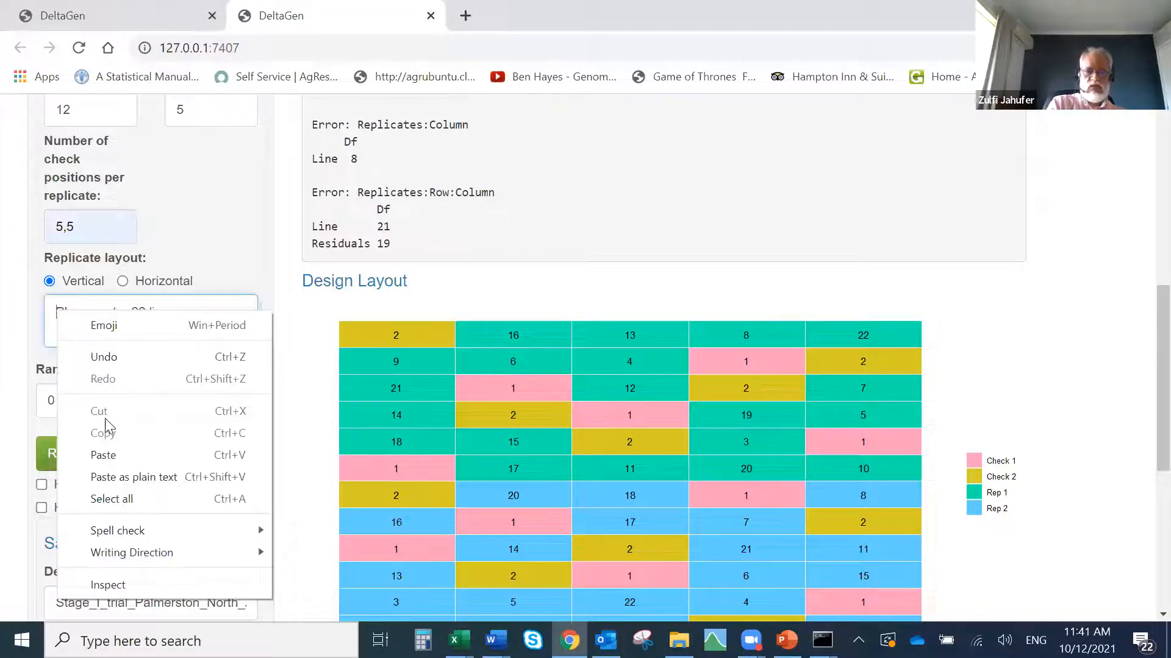
click(103, 455)
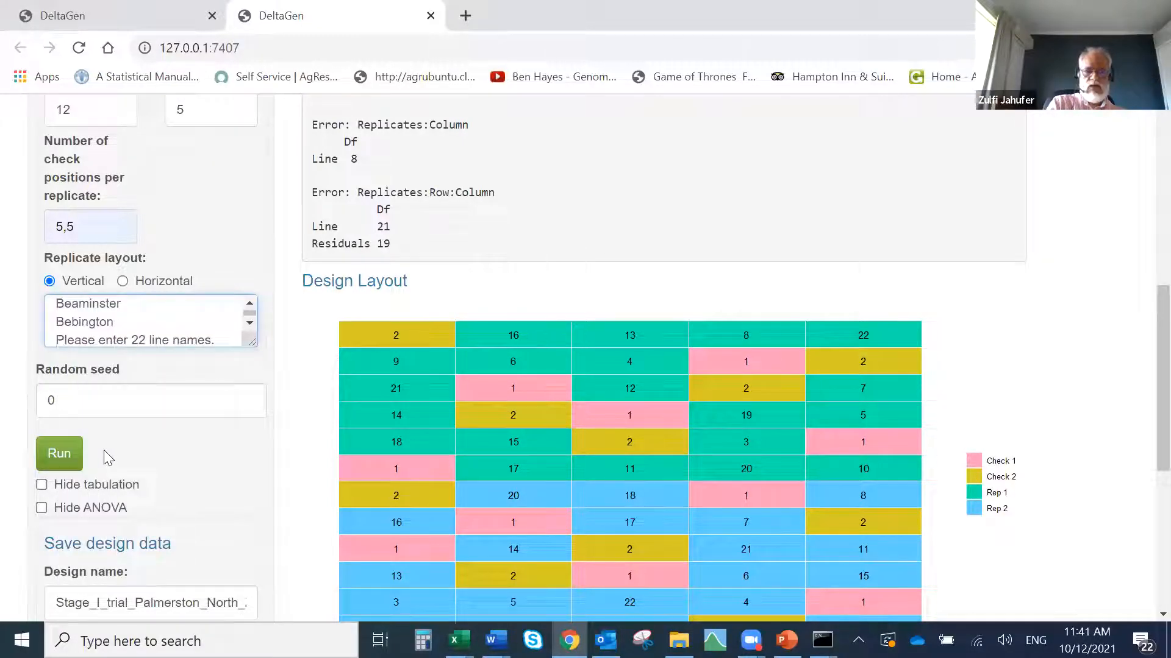
click(61, 454)
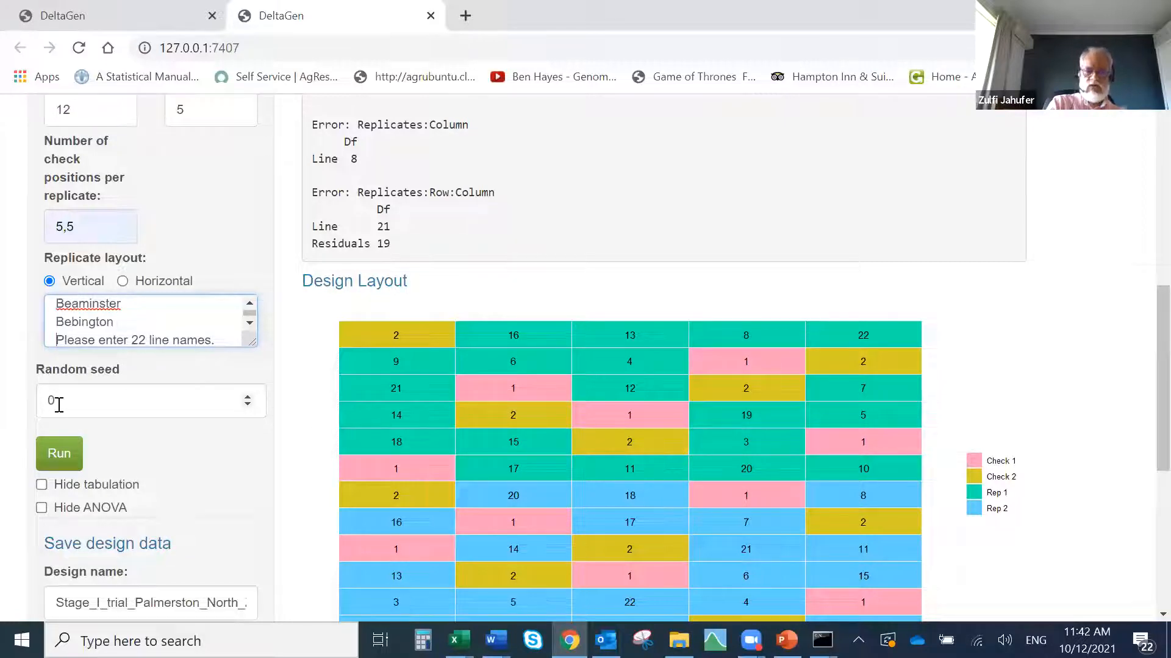
click(59, 455)
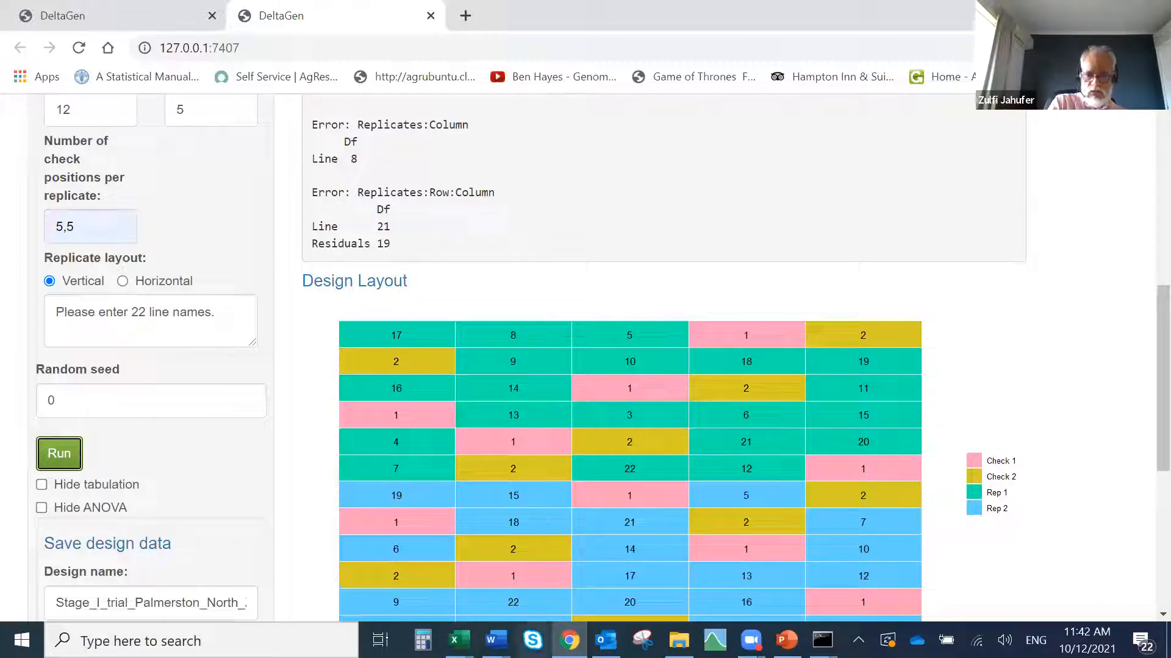
- Return to the entry names workbook in Excel and copy the names in C2:C23 again
click(457, 641)
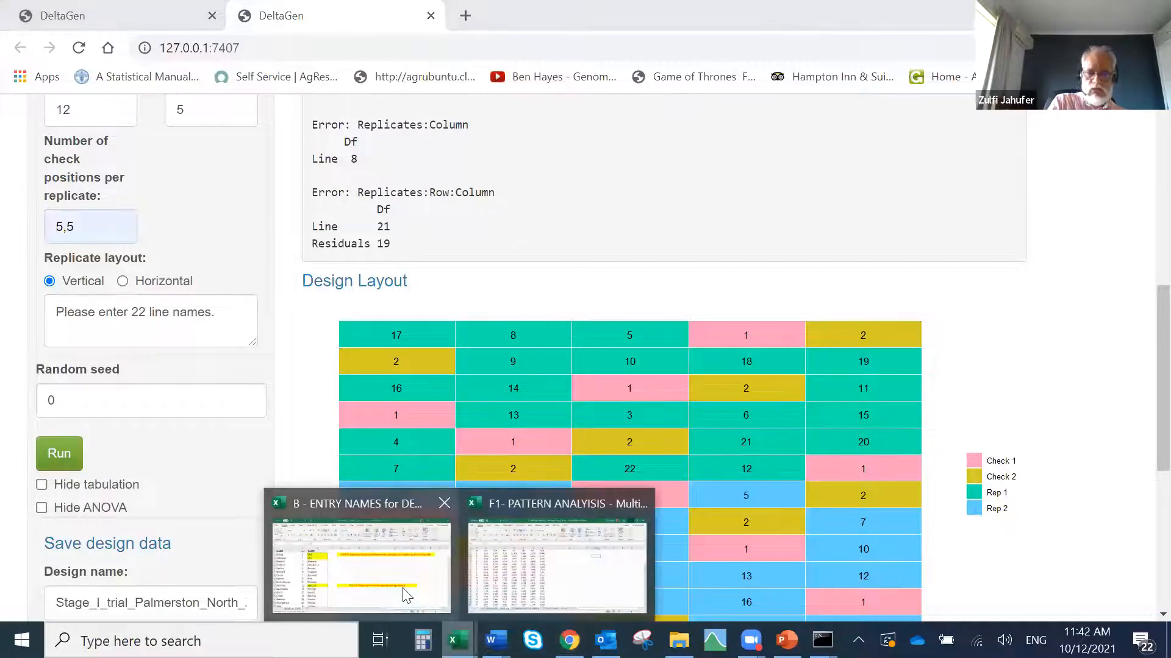
click(392, 567)
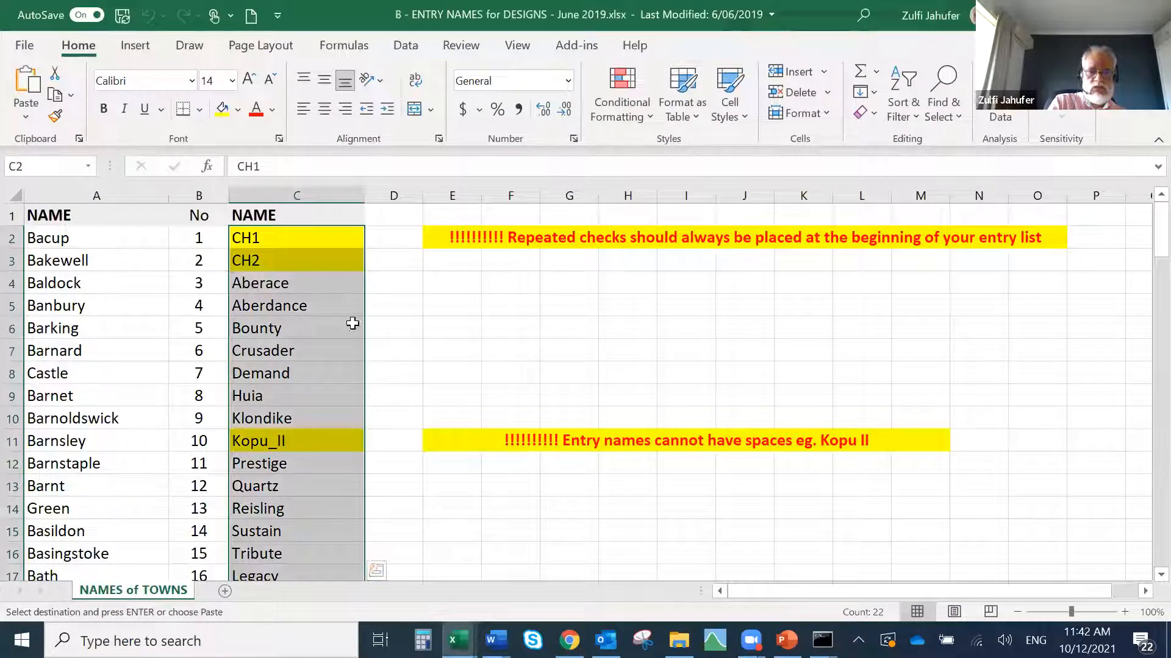
click(271, 239)
drag(271, 240, 273, 443)
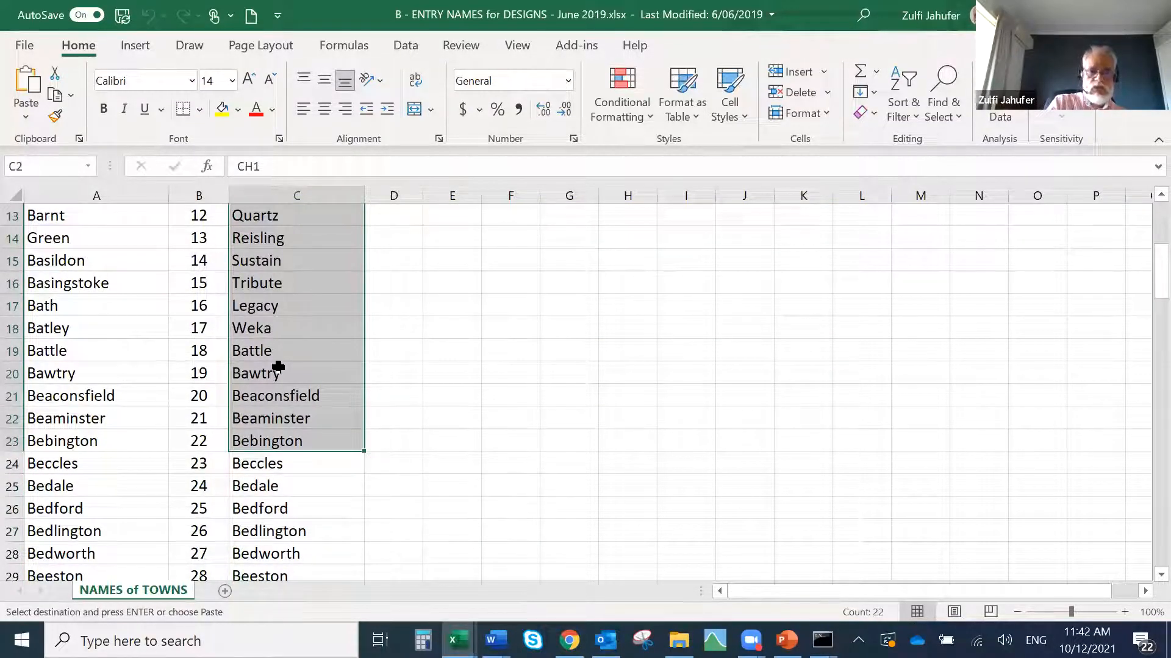
right_click(275, 367)
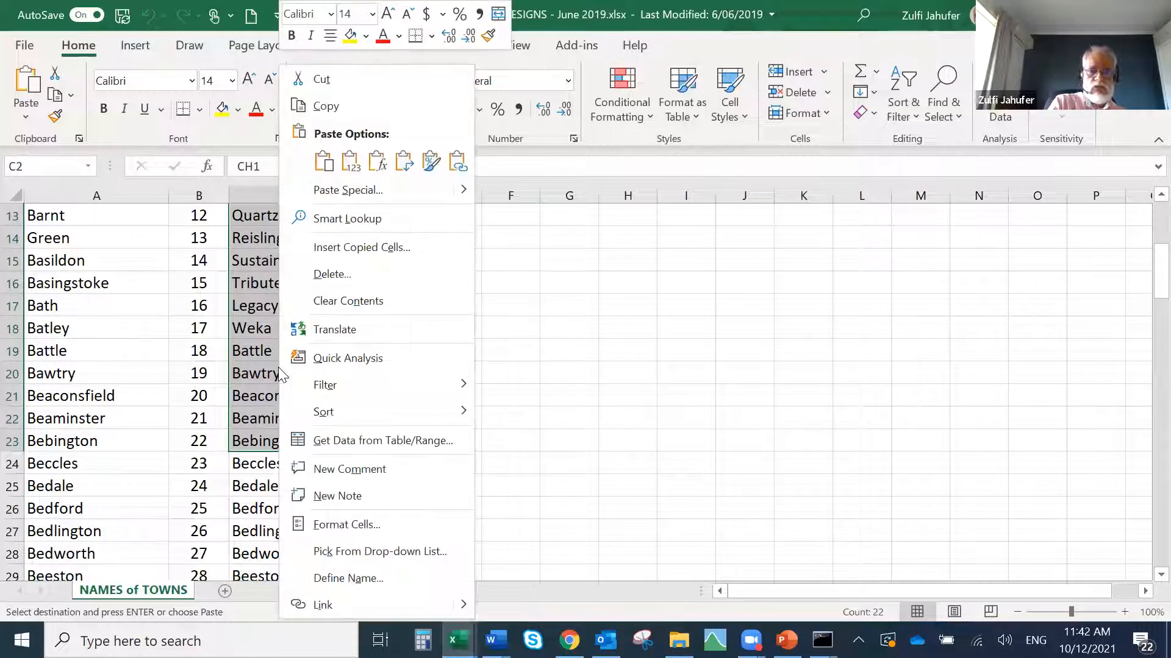
click(330, 112)
scroll(296, 366, up, 4)
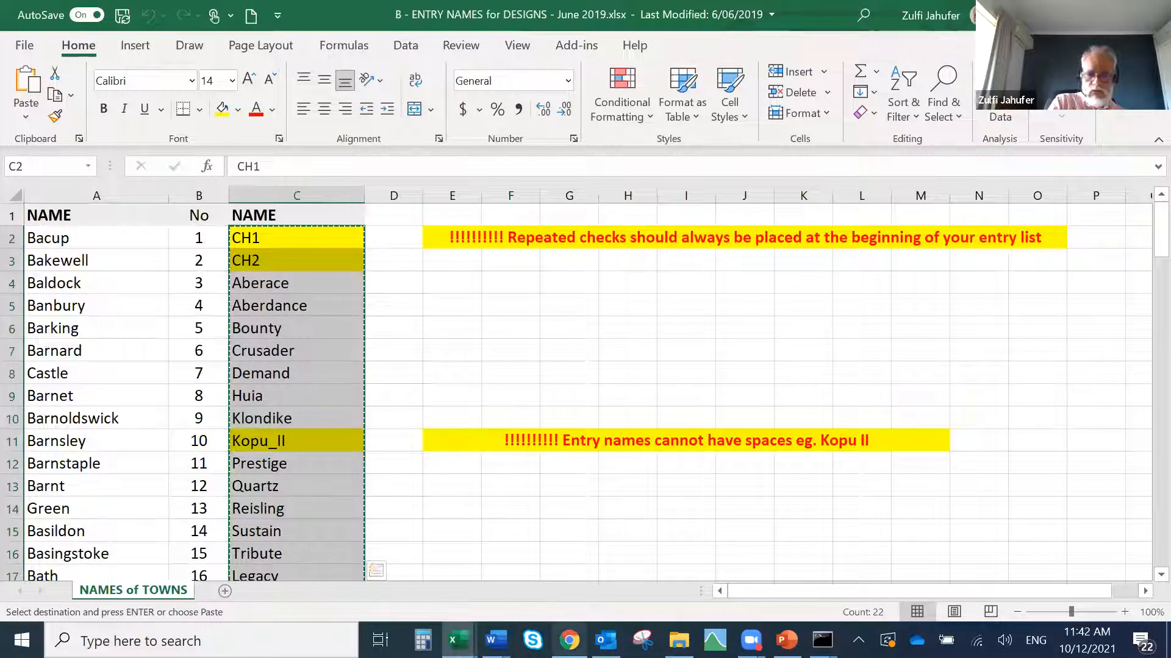
- Switch to DeltaGen and try again to rerun the Row and Column design with the copied names pasted as line names
key(alt+Tab)
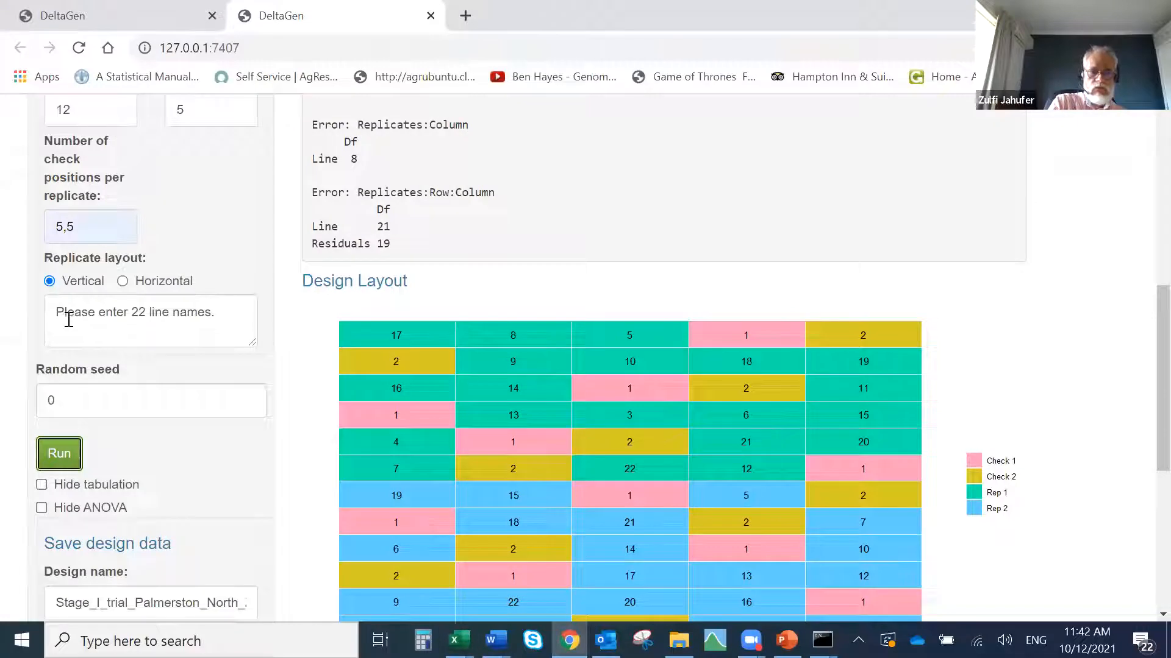
click(57, 311)
right_click(59, 315)
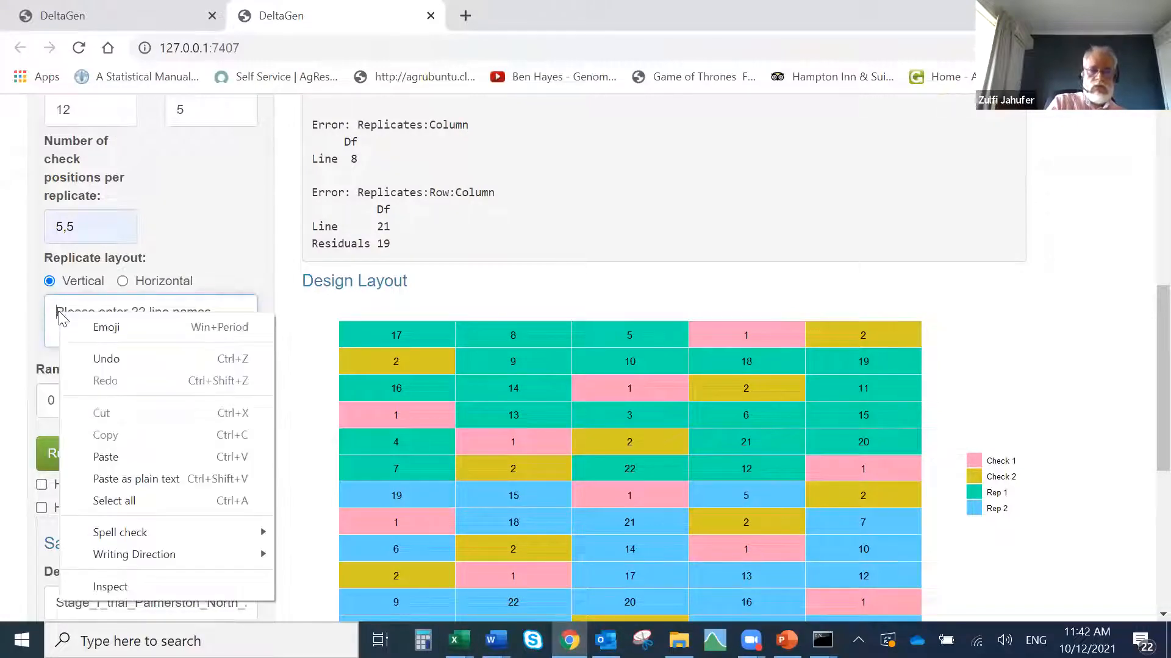
click(115, 457)
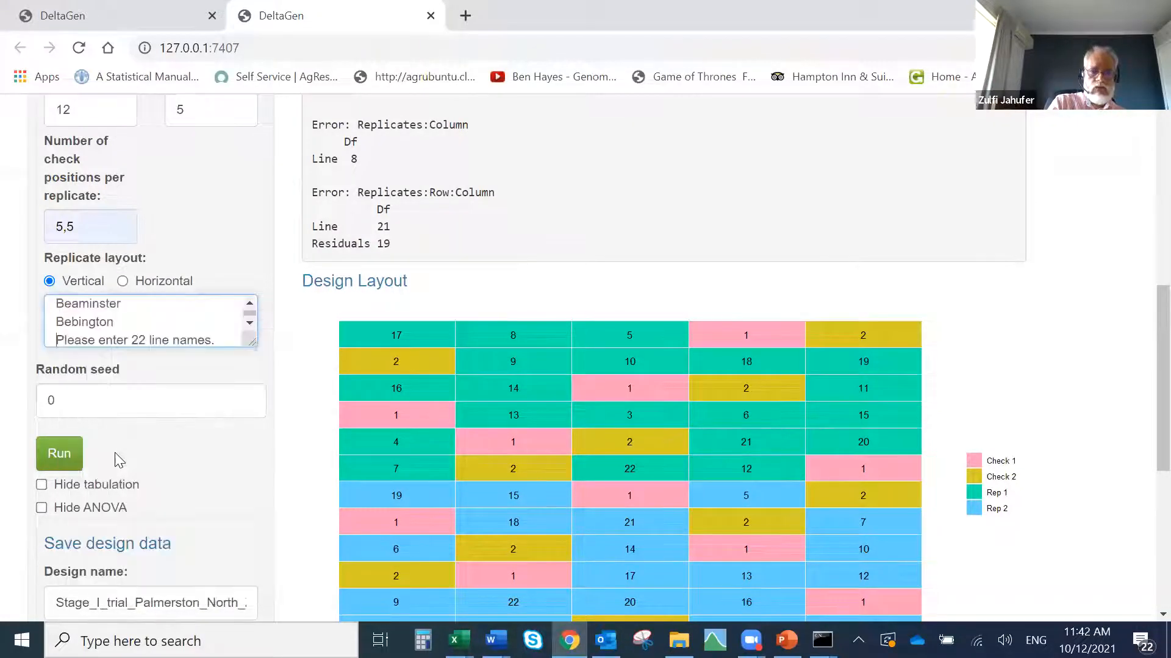
click(66, 455)
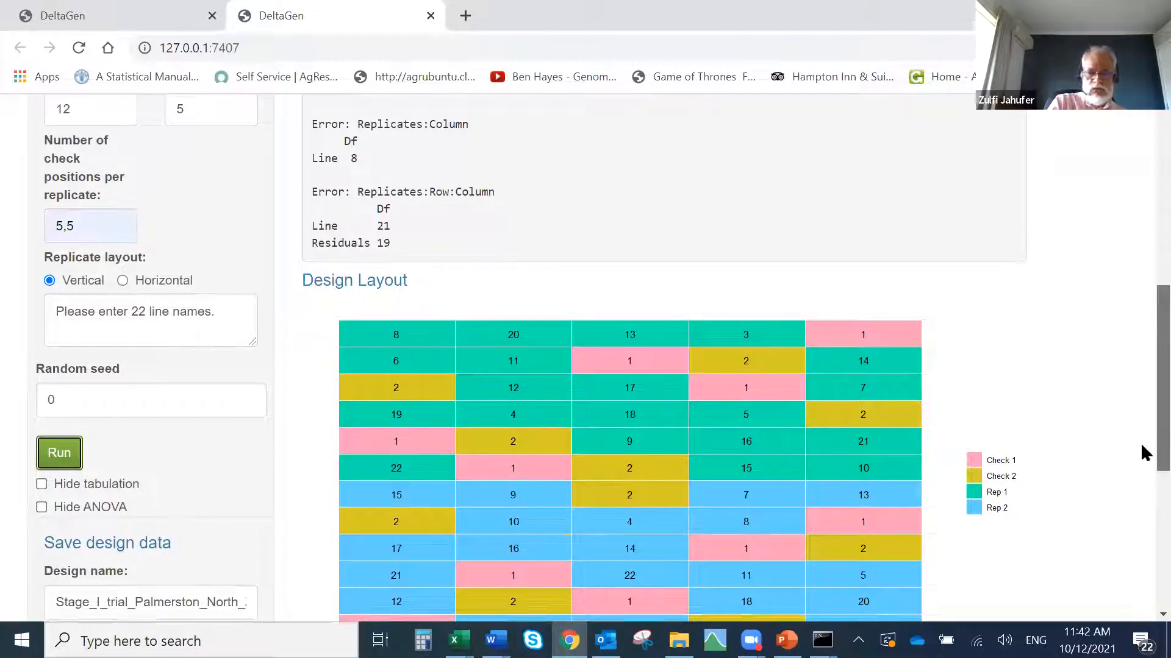
scroll(1140, 442, down, 3)
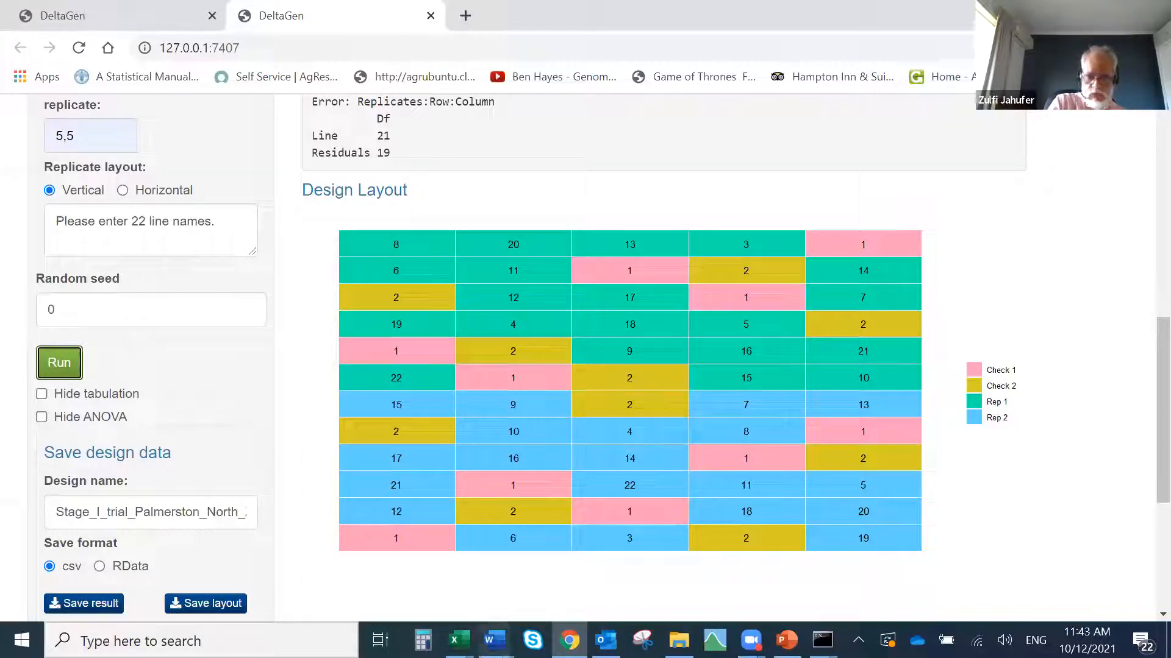
- Switch to Excel and copy the 22 entry names from CH1 to Bebington once more, with both checks first
mouse_move(458, 640)
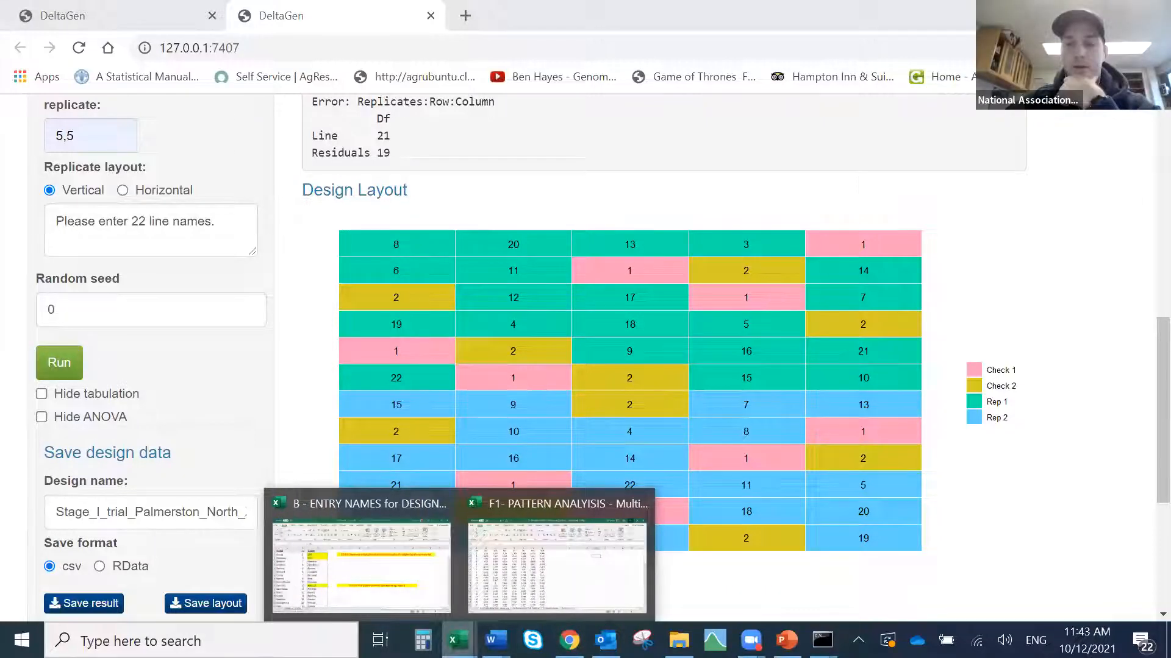
click(412, 564)
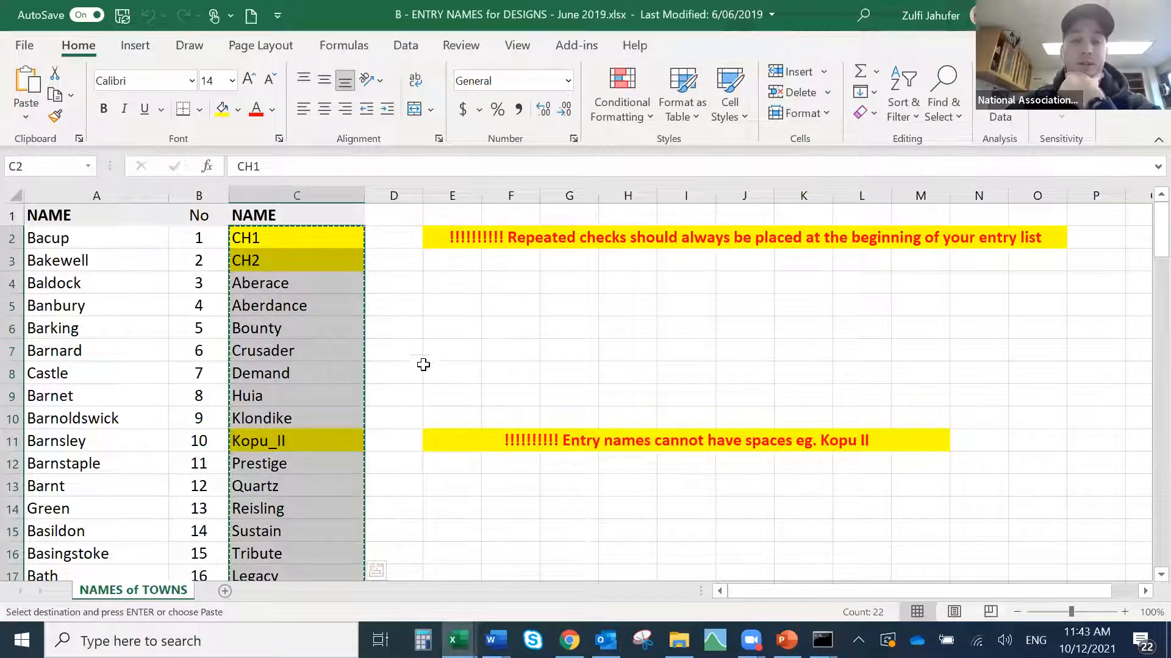
click(417, 278)
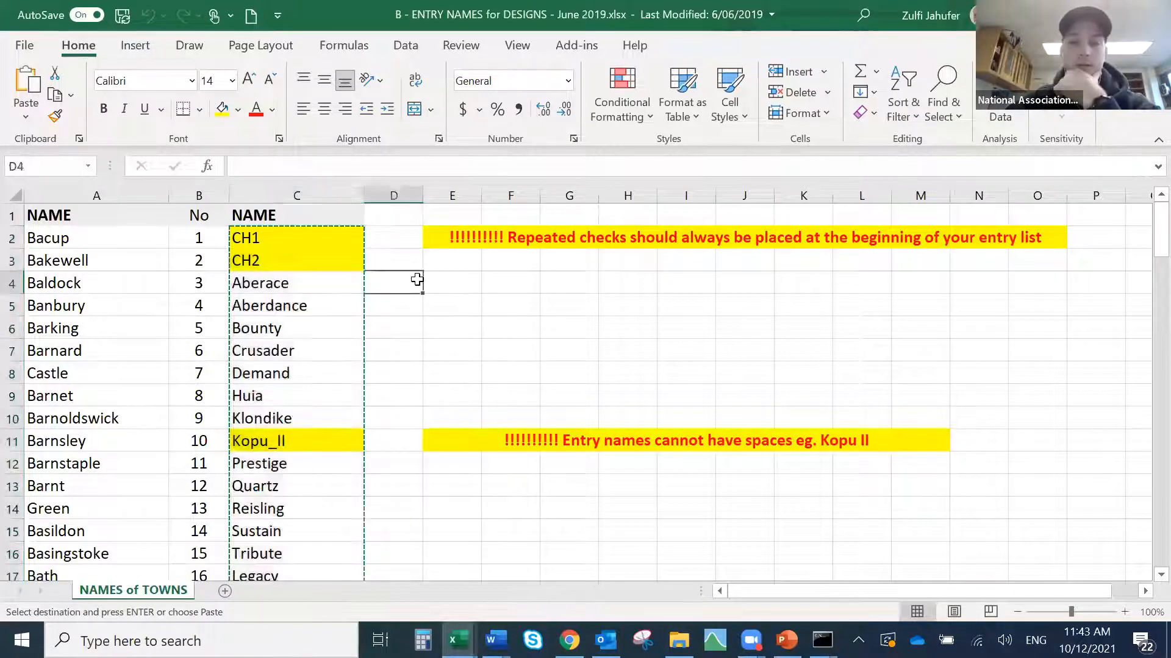
click(336, 234)
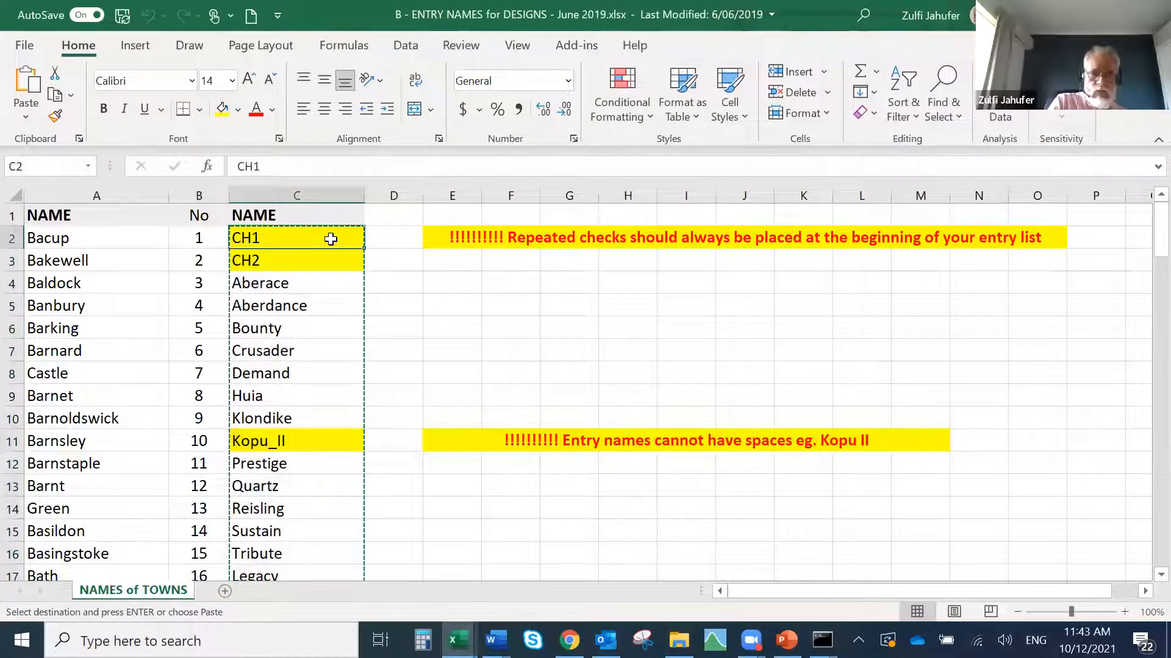
drag(329, 243, 305, 411)
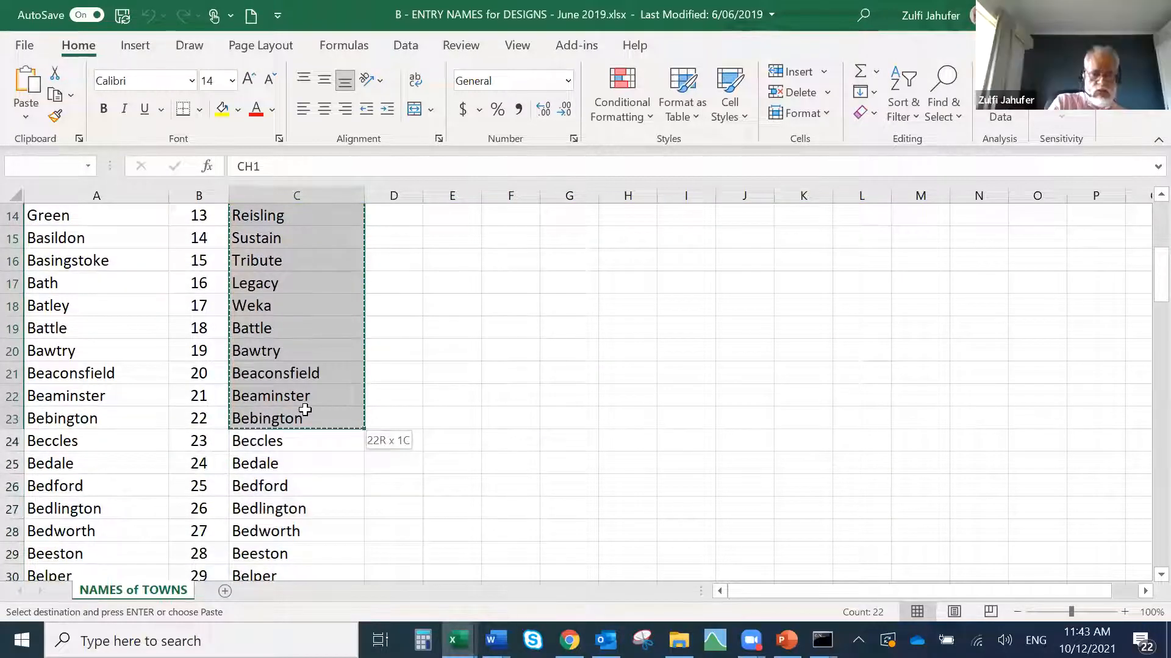
right_click(294, 337)
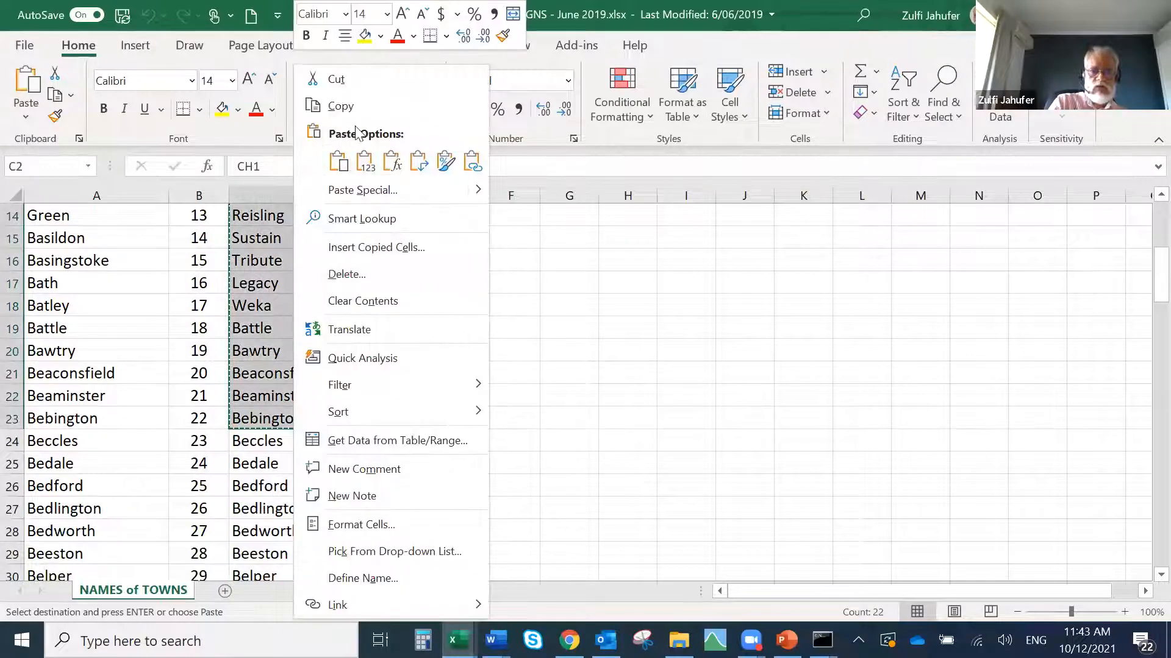
click(345, 106)
scroll(426, 397, up, 4)
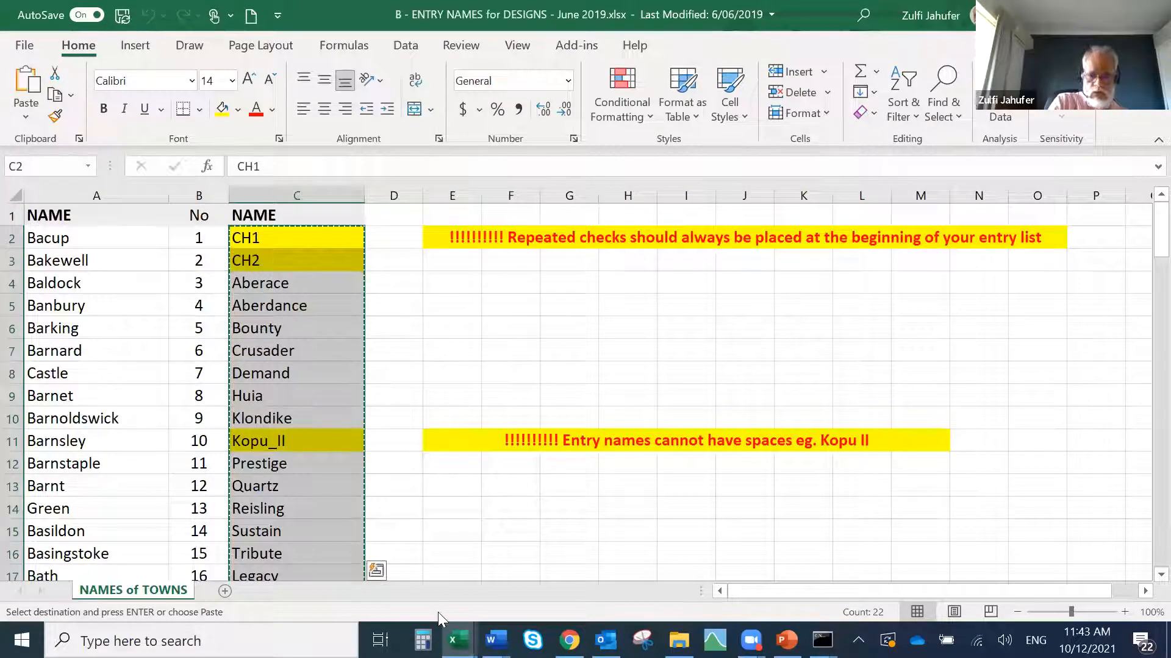
- Switch to DeltaGen, reload the application and start a new trial design of type Row and Column
mouse_move(572, 638)
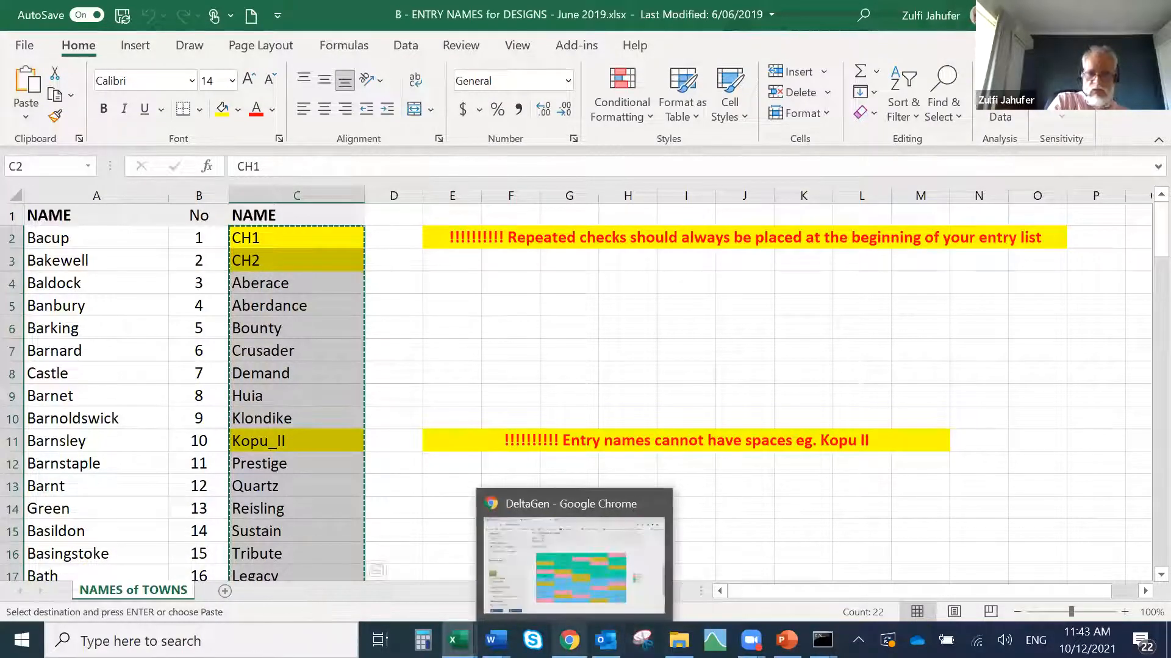
click(516, 579)
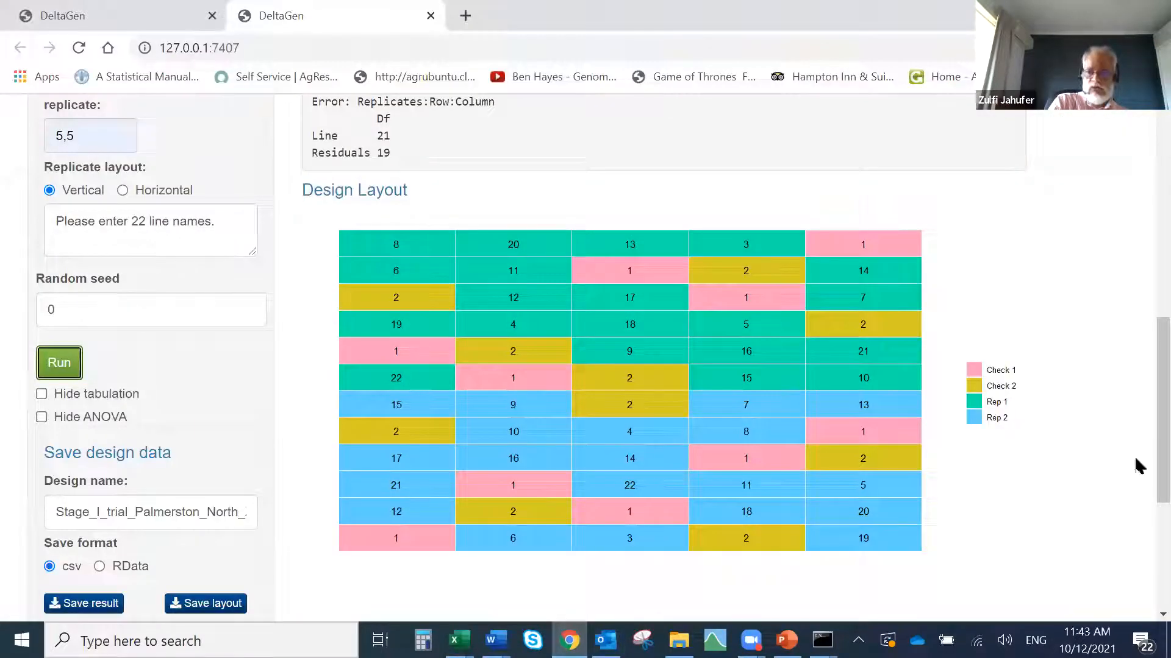
scroll(1140, 456, up, 3)
scroll(1140, 410, up, 6)
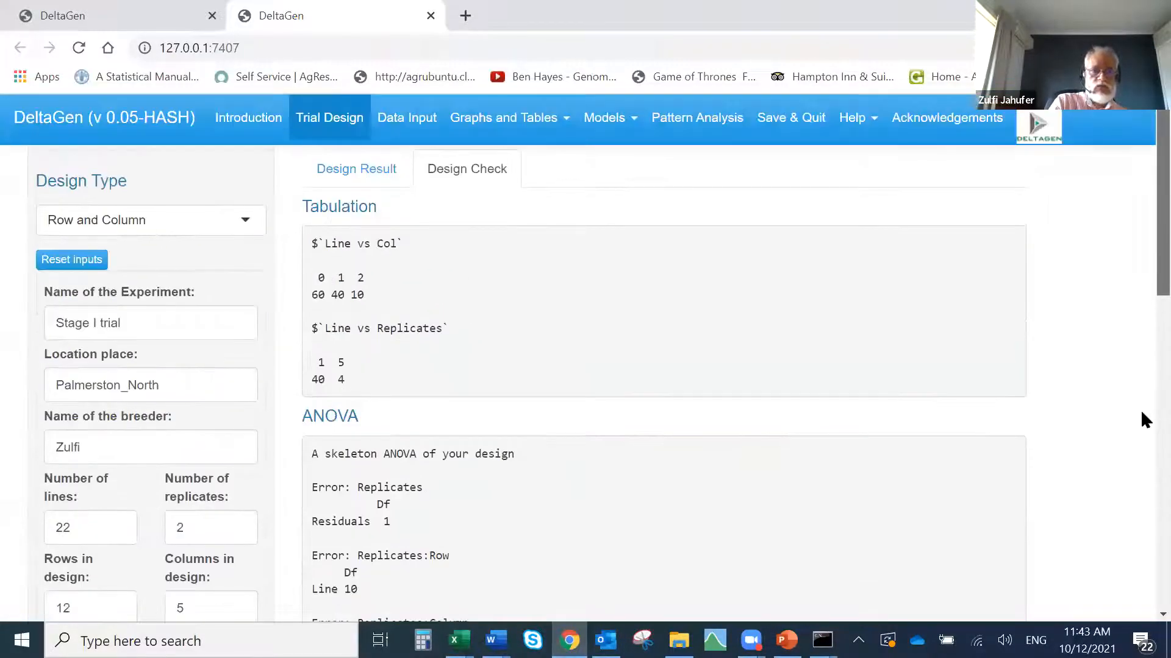
click(84, 49)
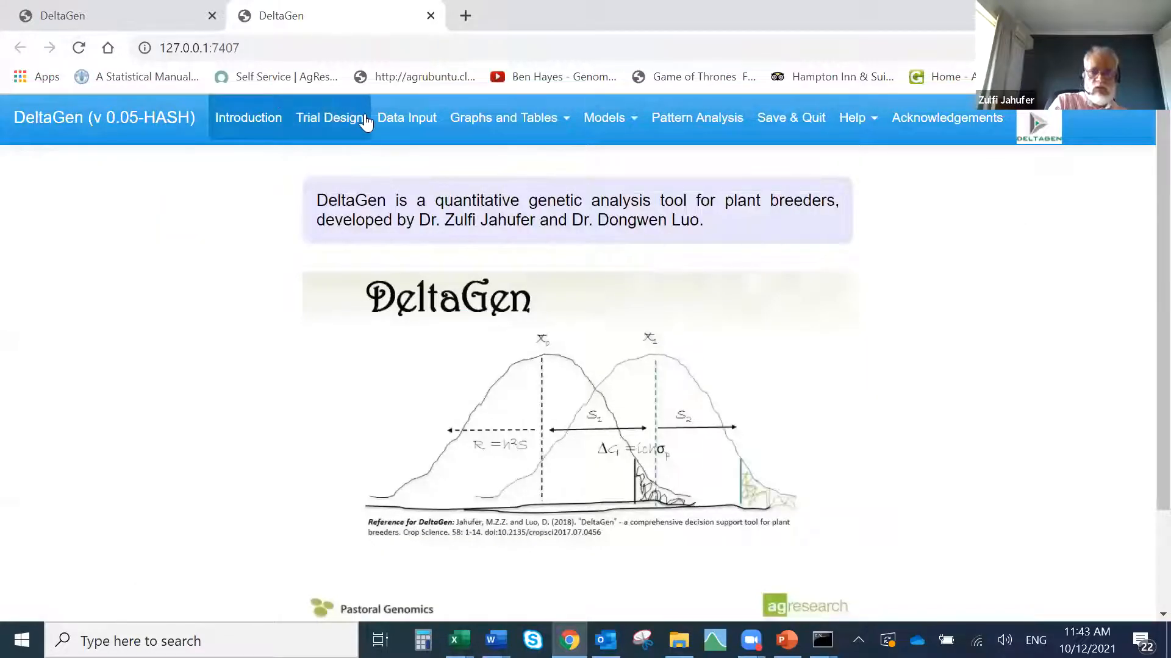
click(343, 125)
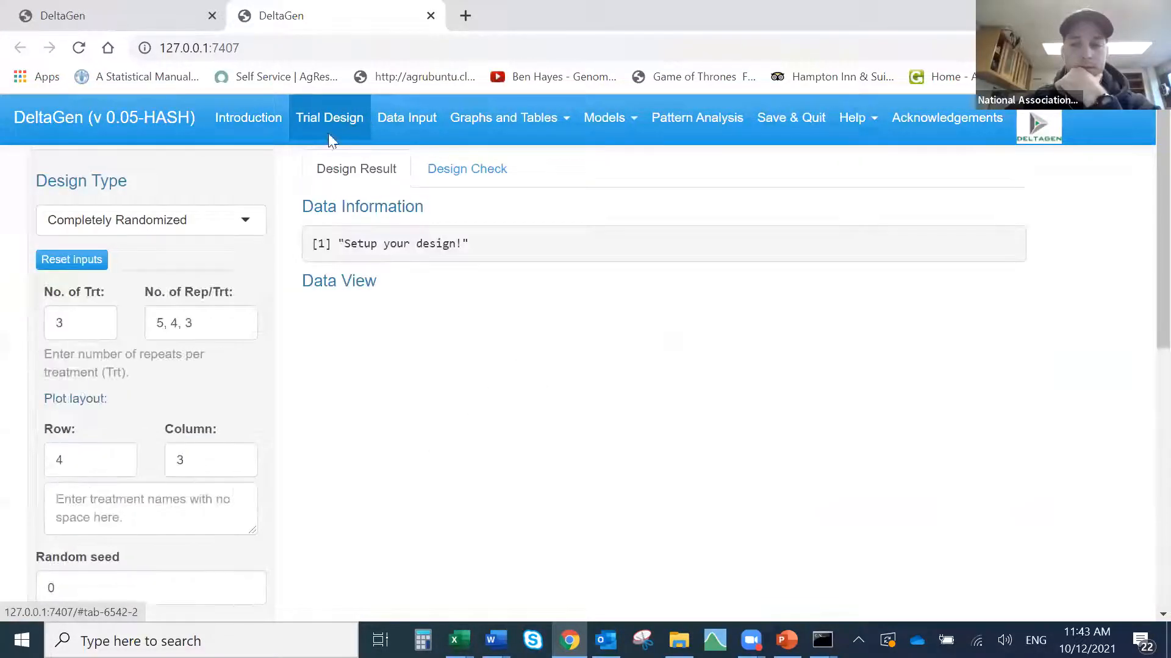
click(244, 220)
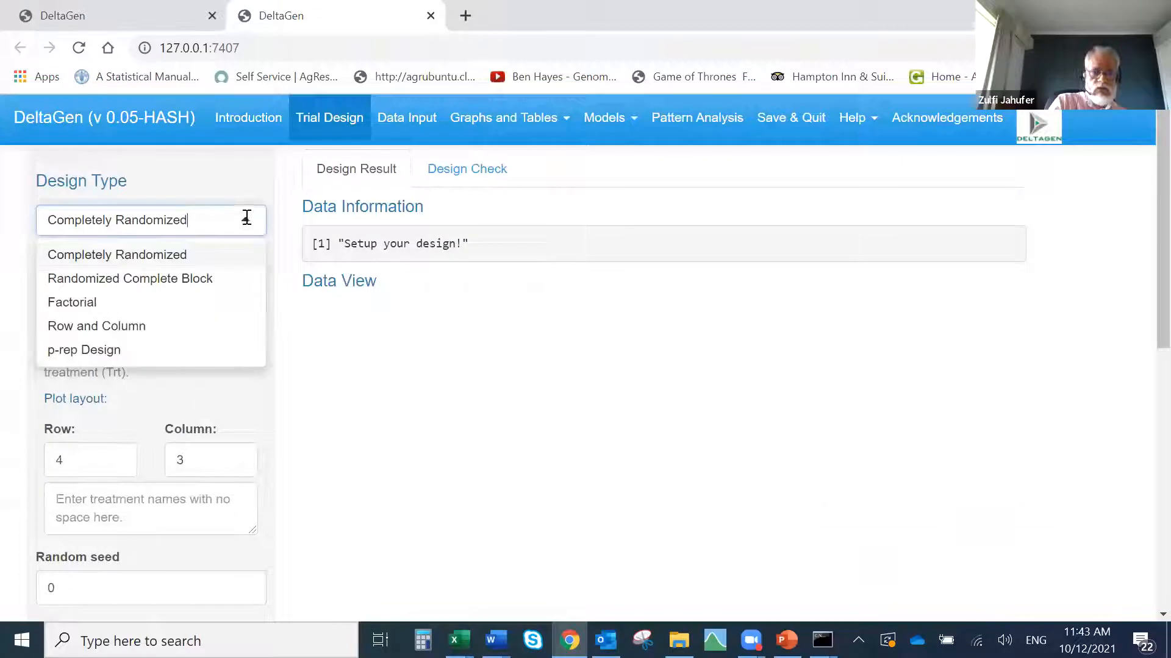
click(97, 325)
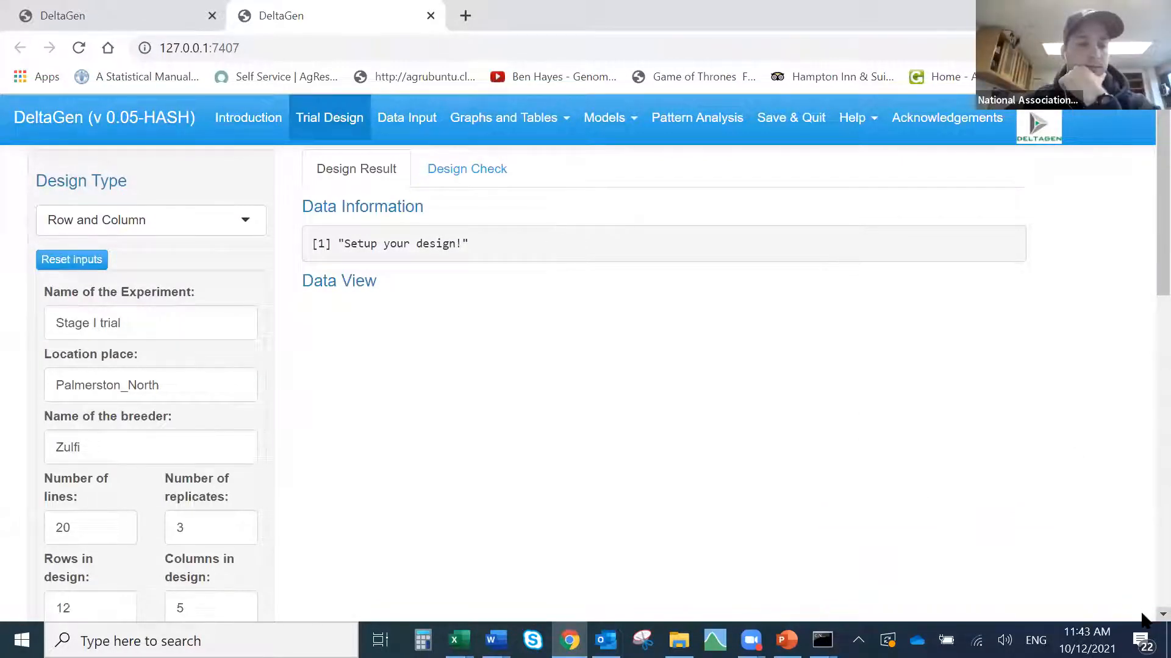
- Set the Row and Column design to 22 lines, 2 replicates and 5,5 check positions per replicate
scroll(1143, 618, down, 6)
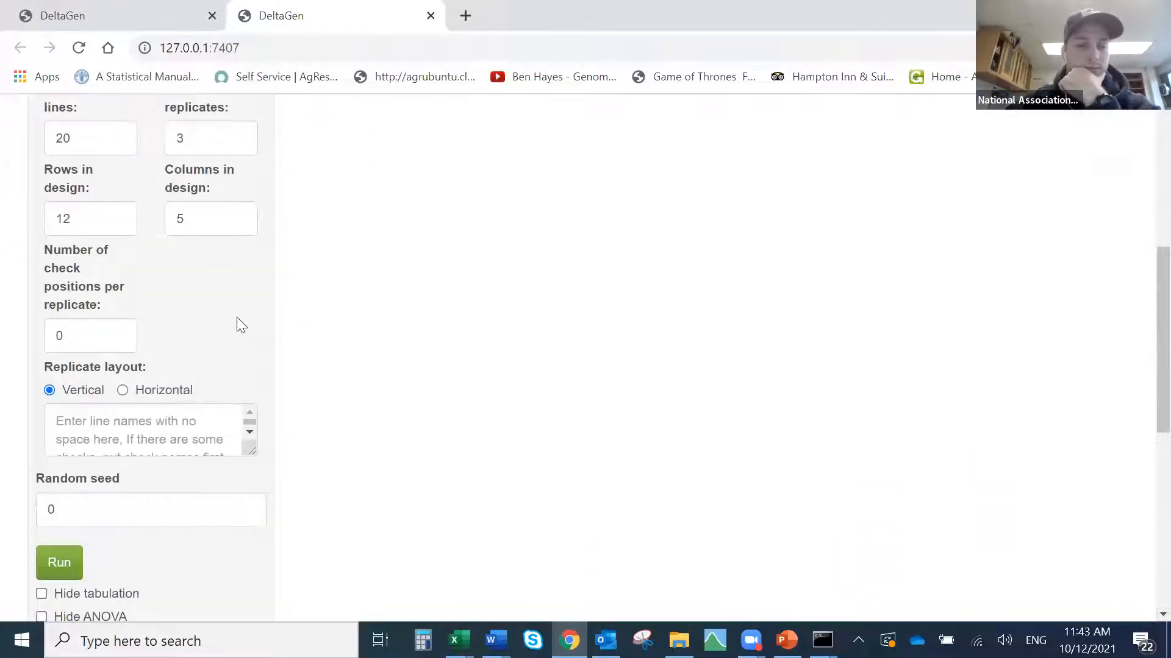
click(72, 131)
key(BackSpace)
text(2)
click(183, 140)
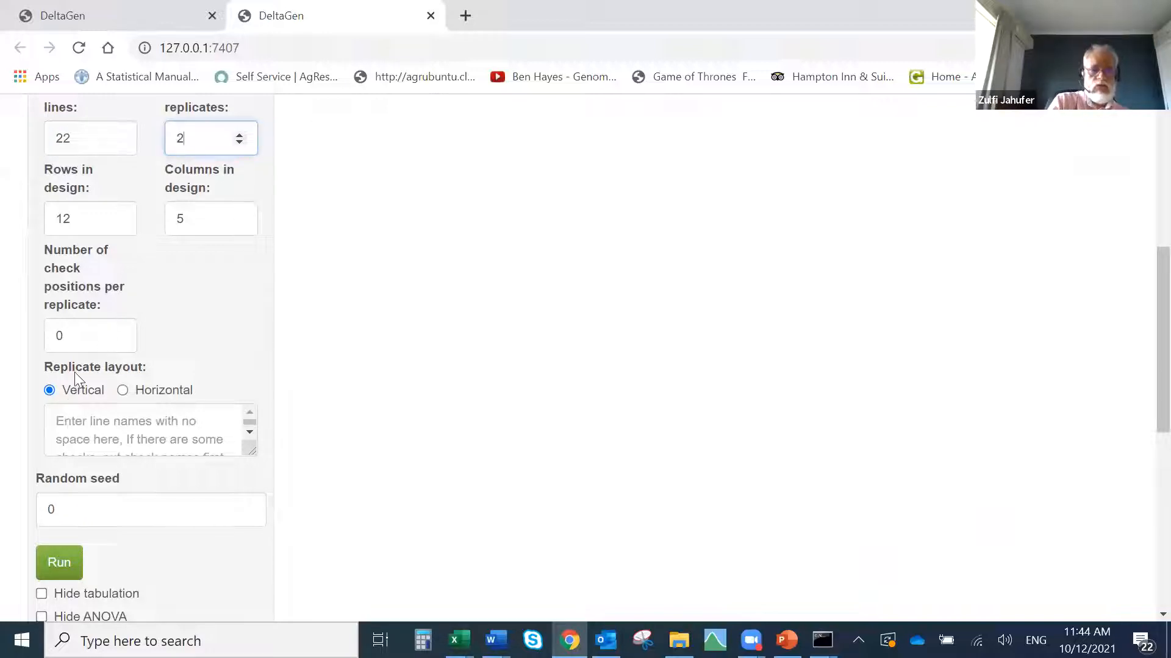
click(69, 336)
click(68, 335)
text(5)
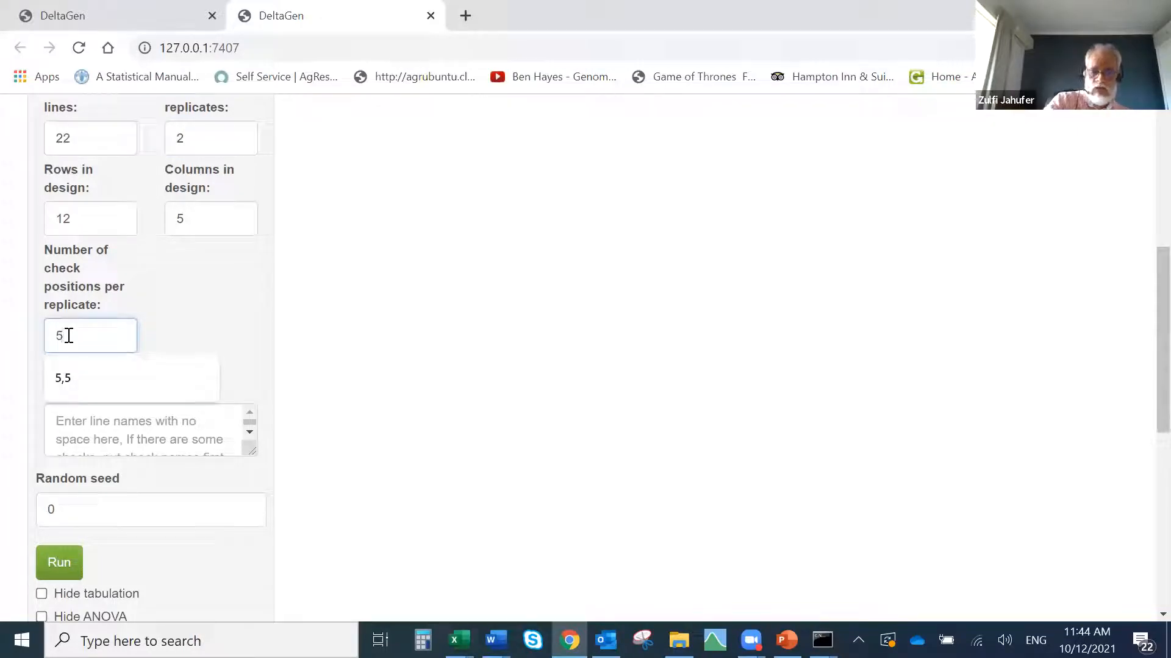
click(71, 378)
- Paste the copied entry names as the line names and run the design
click(71, 428)
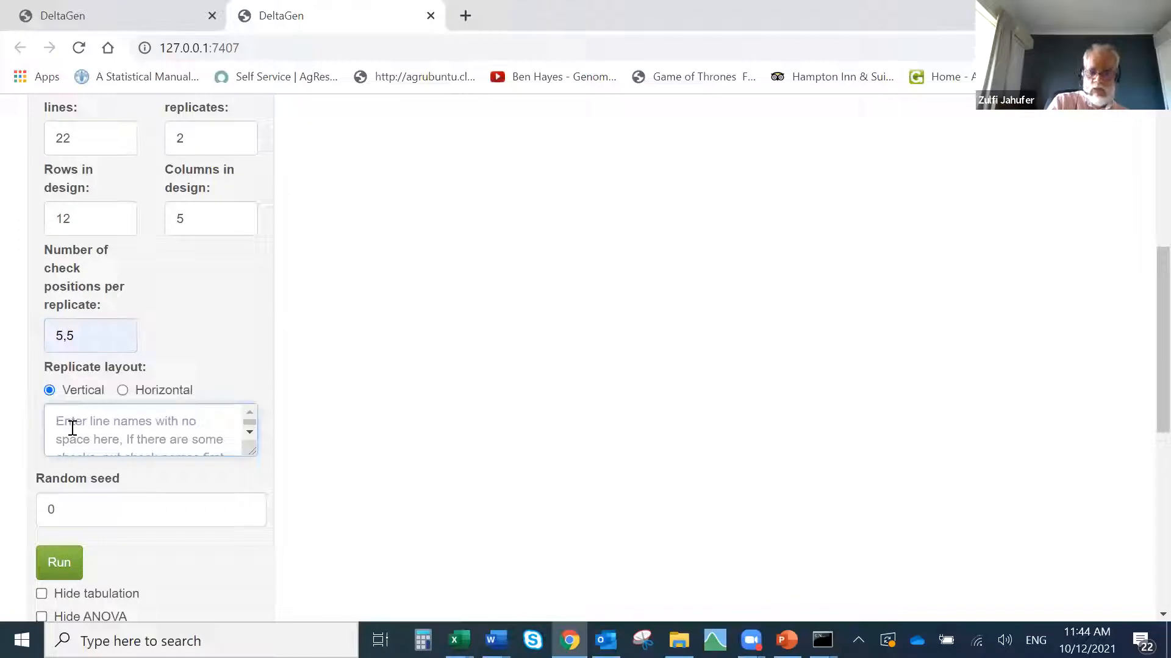
right_click(71, 428)
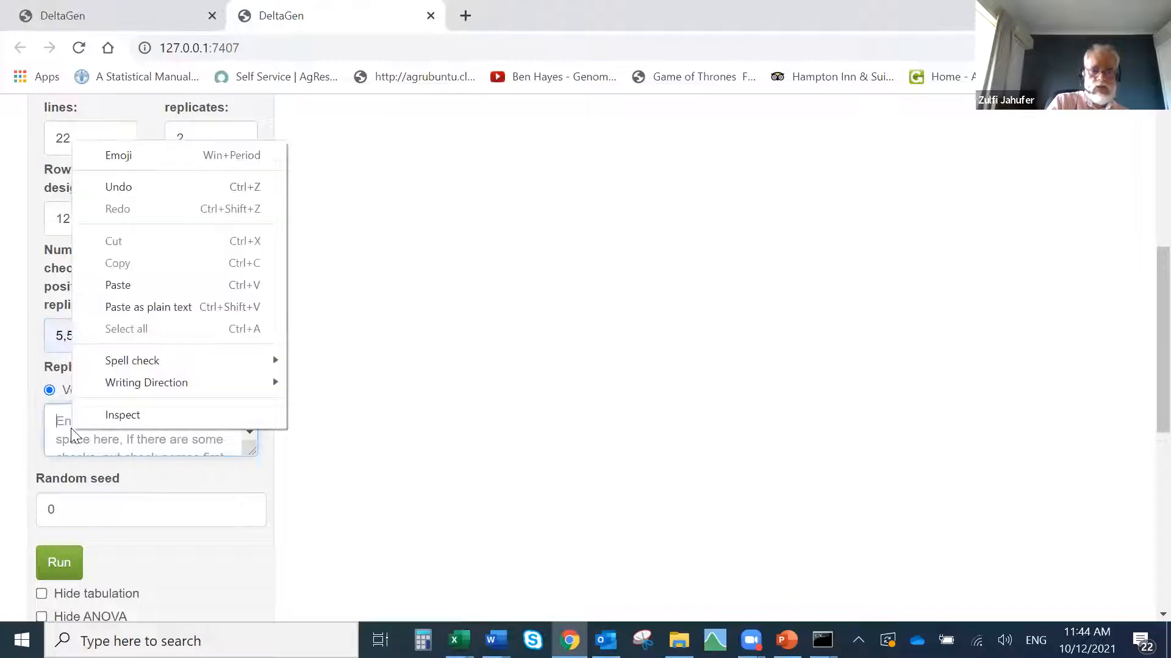
click(141, 284)
click(64, 563)
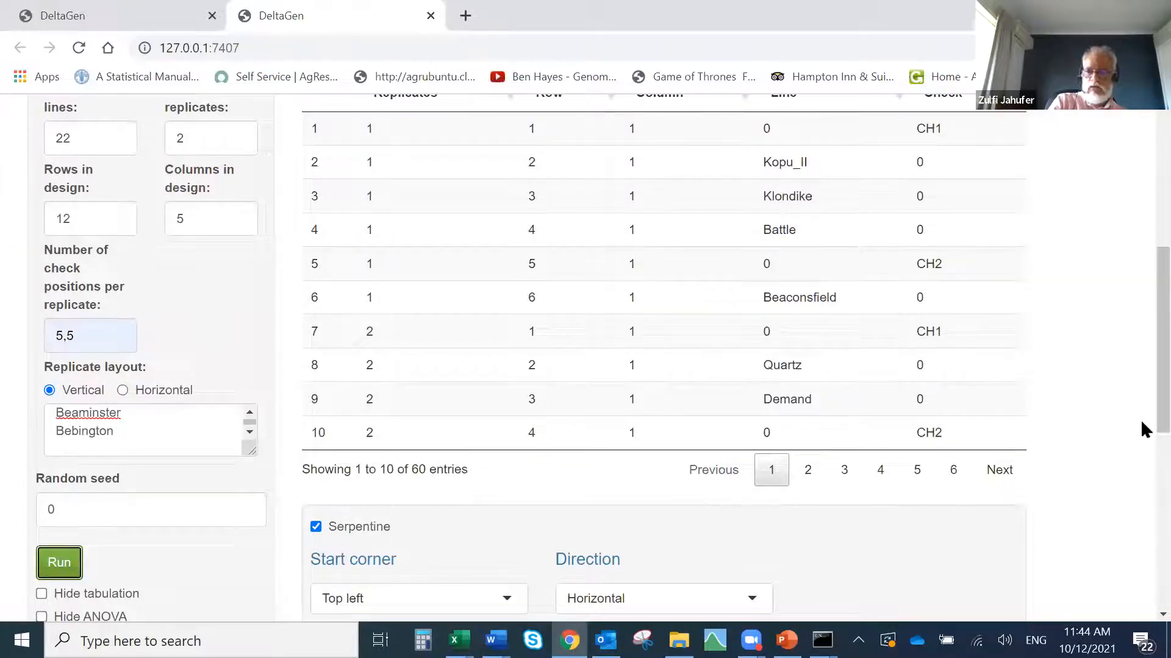
- Review the design result's data information, then the design check with its tabulation, ANOVA and layout
scroll(1141, 422, up, 6)
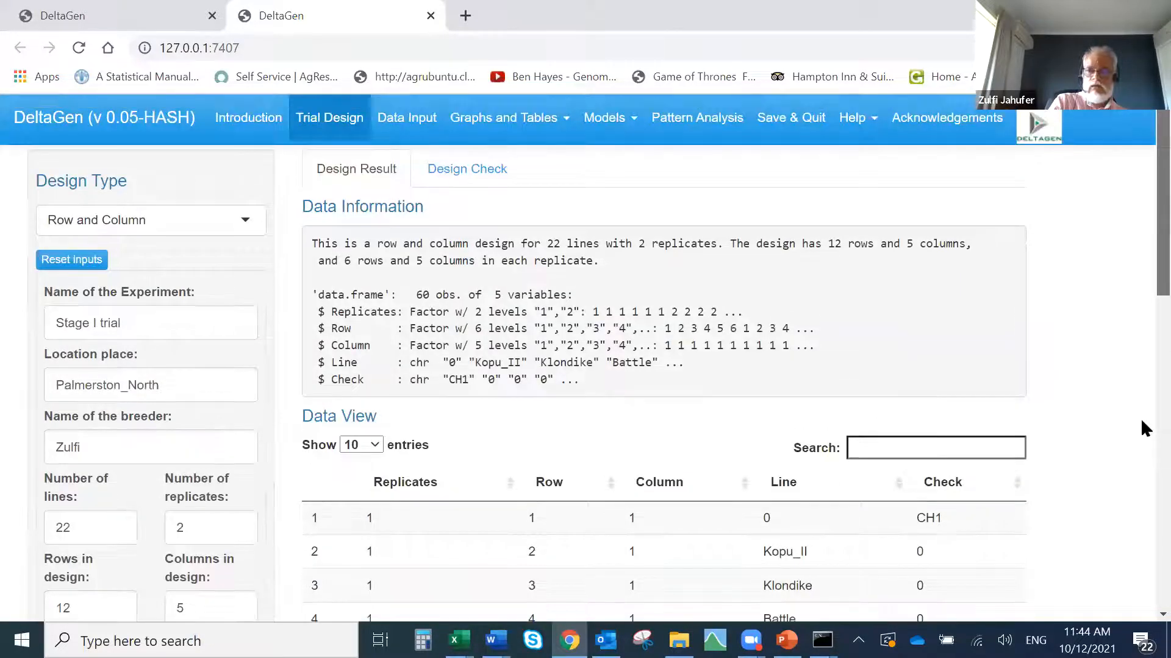
click(493, 177)
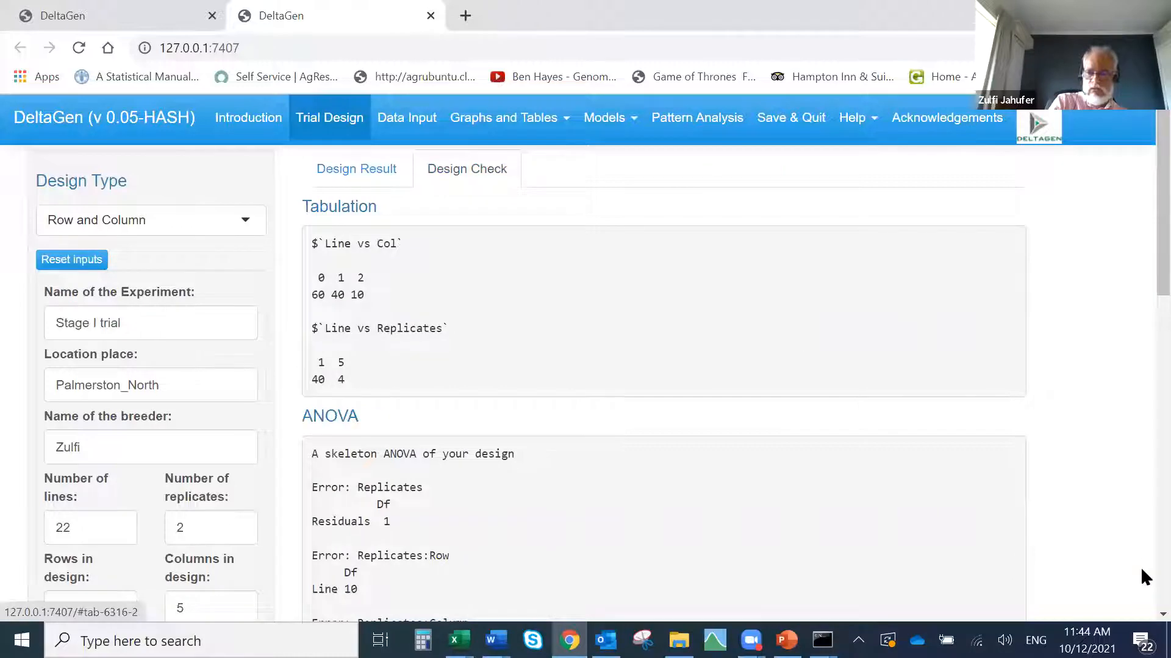
scroll(1140, 582, down, 7)
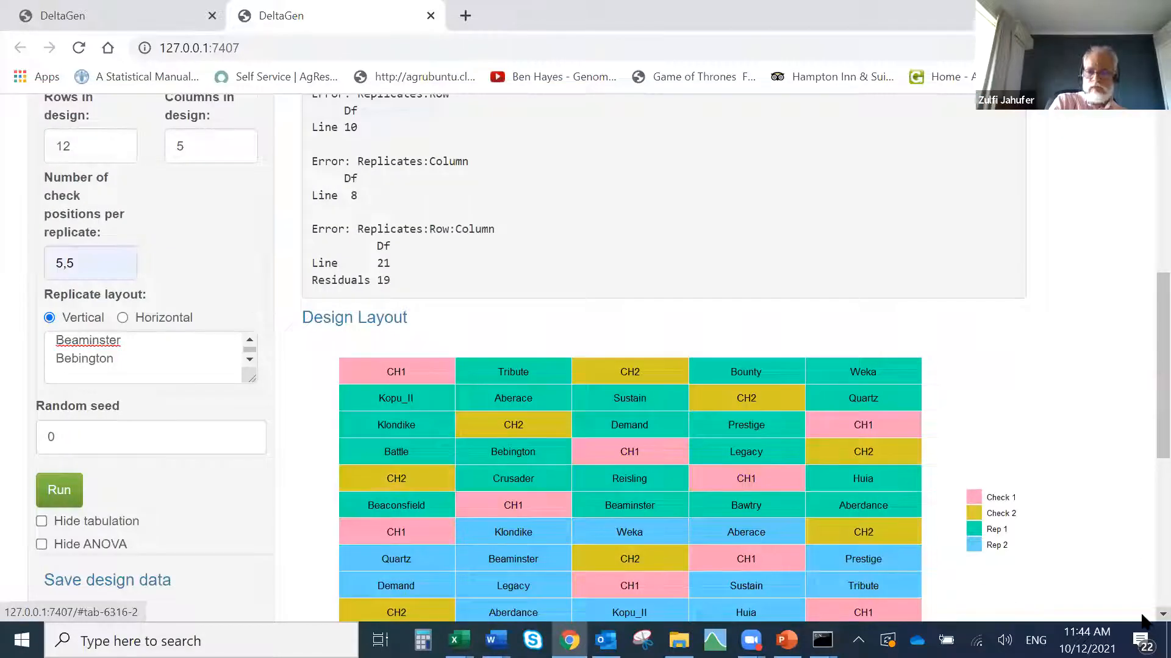
scroll(1142, 619, down, 4)
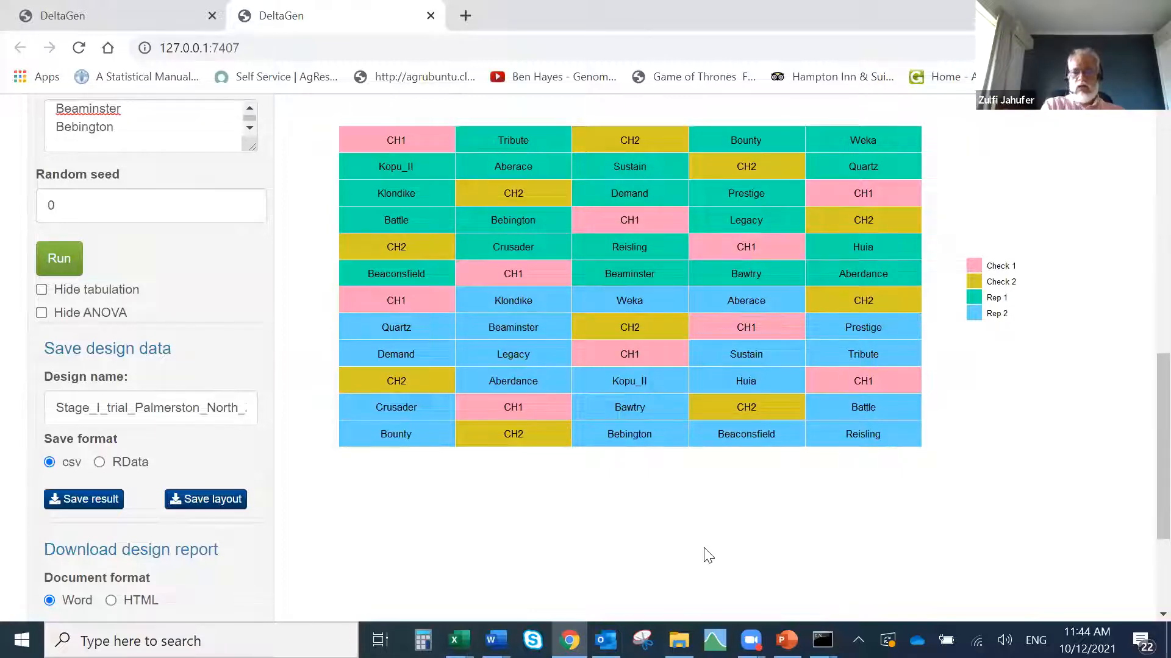
- Save the design result in csv format and open the downloaded file in Excel
drag(1160, 509, 1160, 555)
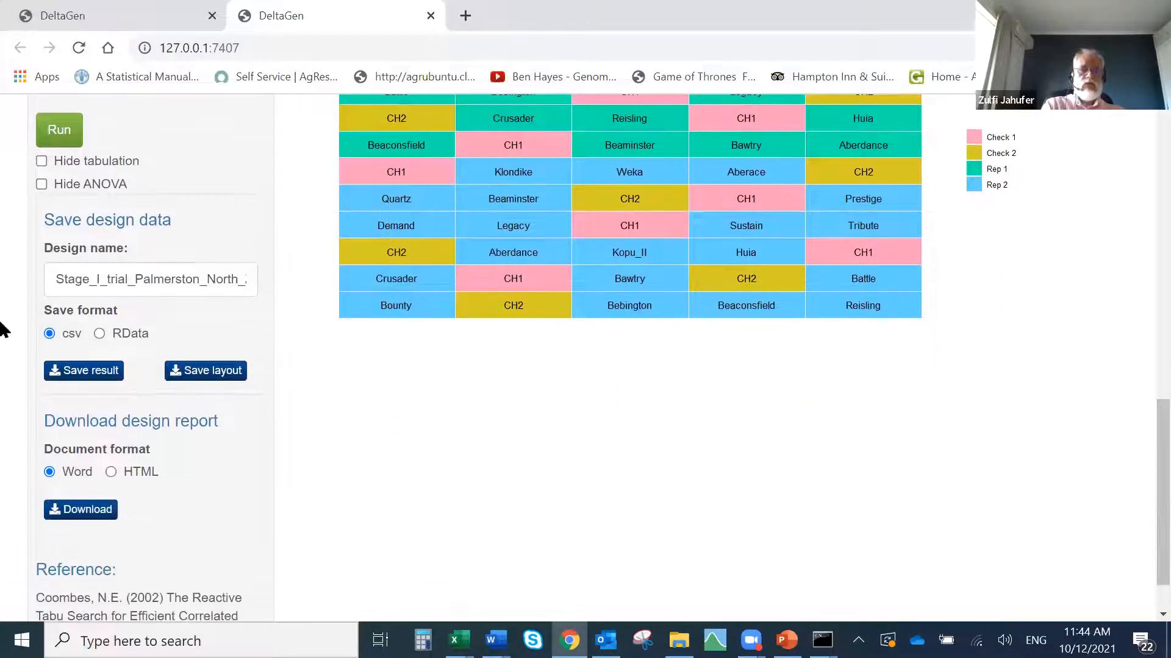
click(86, 373)
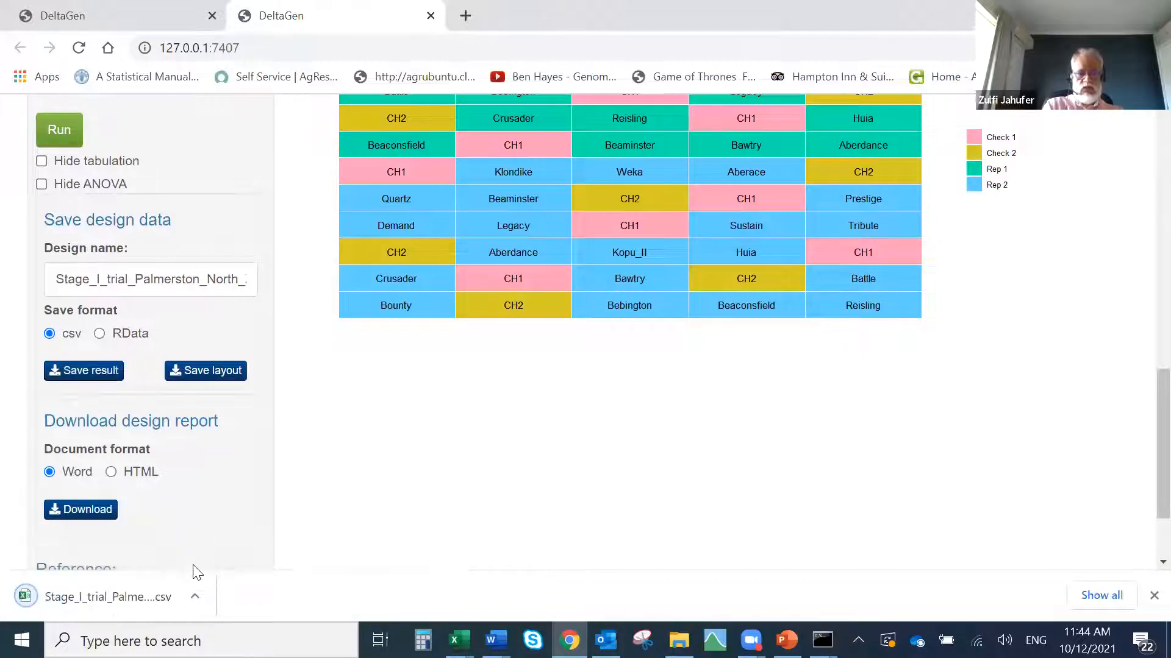
click(194, 596)
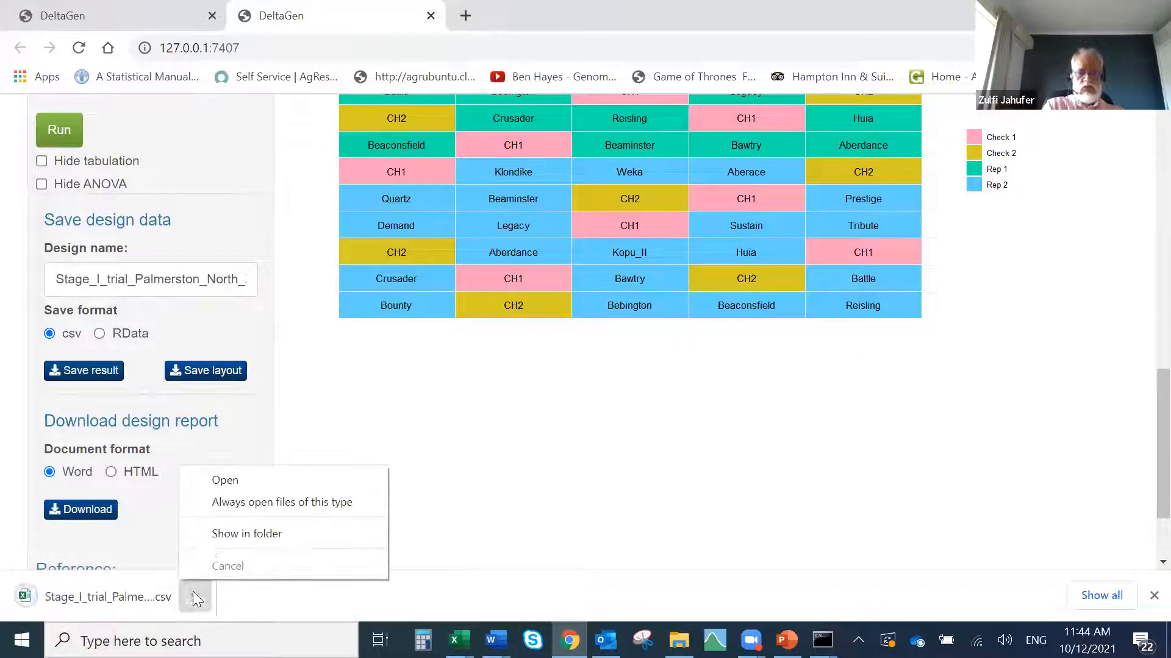
click(232, 474)
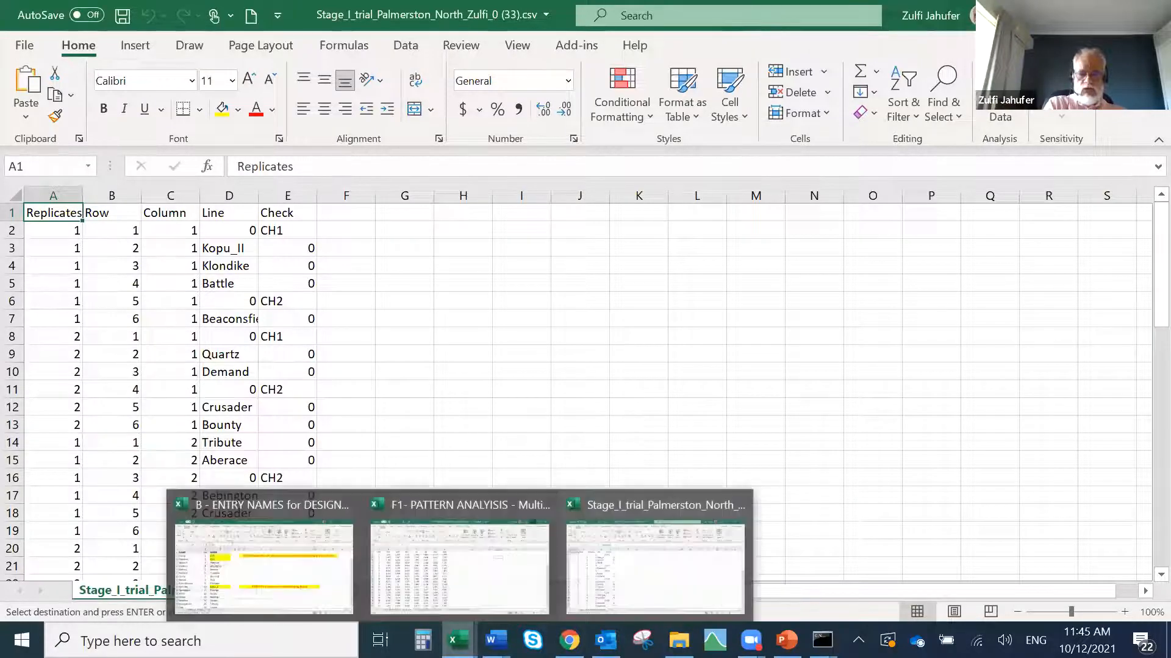
- Return to DeltaGen, save the design layout in csv format and open the downloaded file in Excel
mouse_move(568, 641)
click(569, 564)
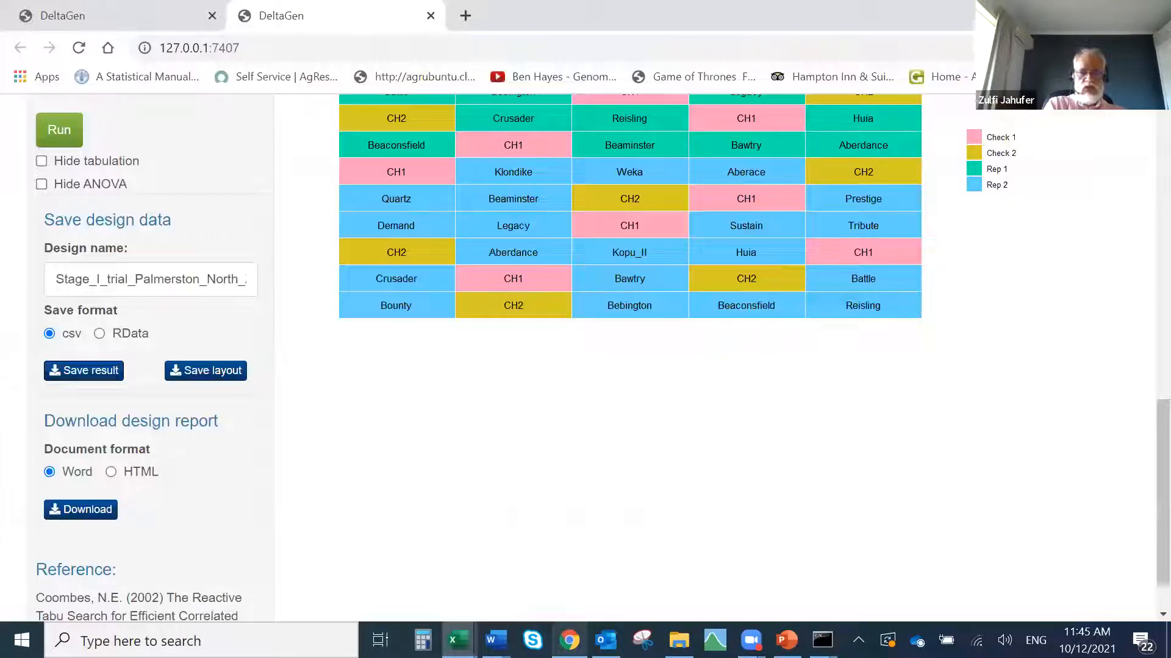
click(233, 377)
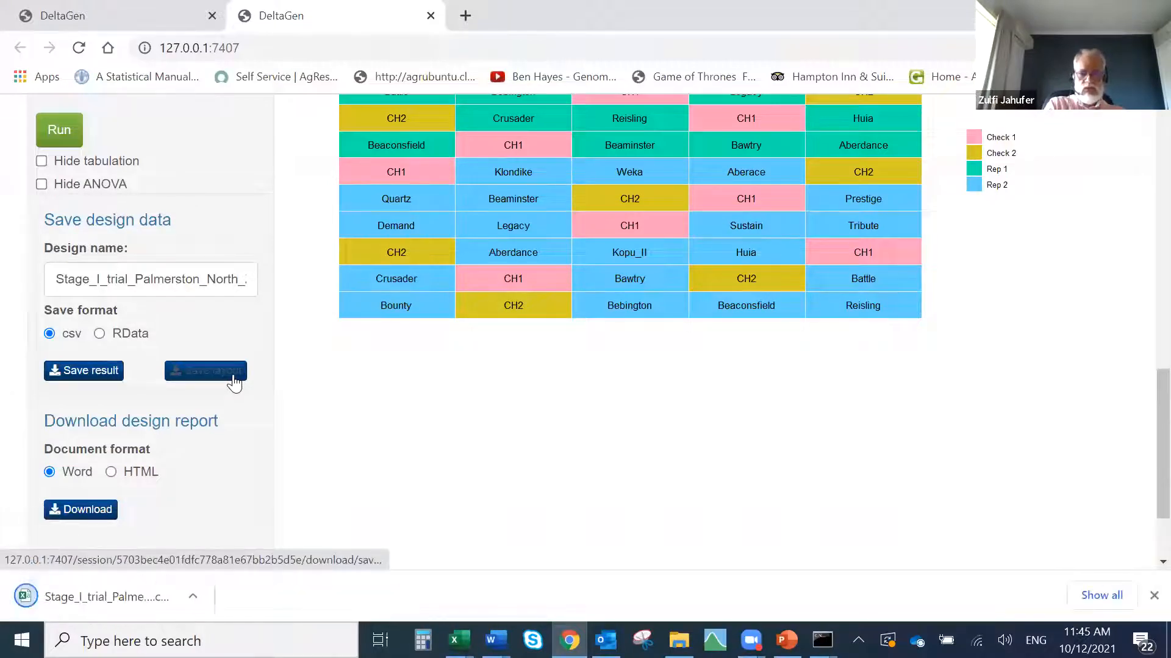
click(195, 598)
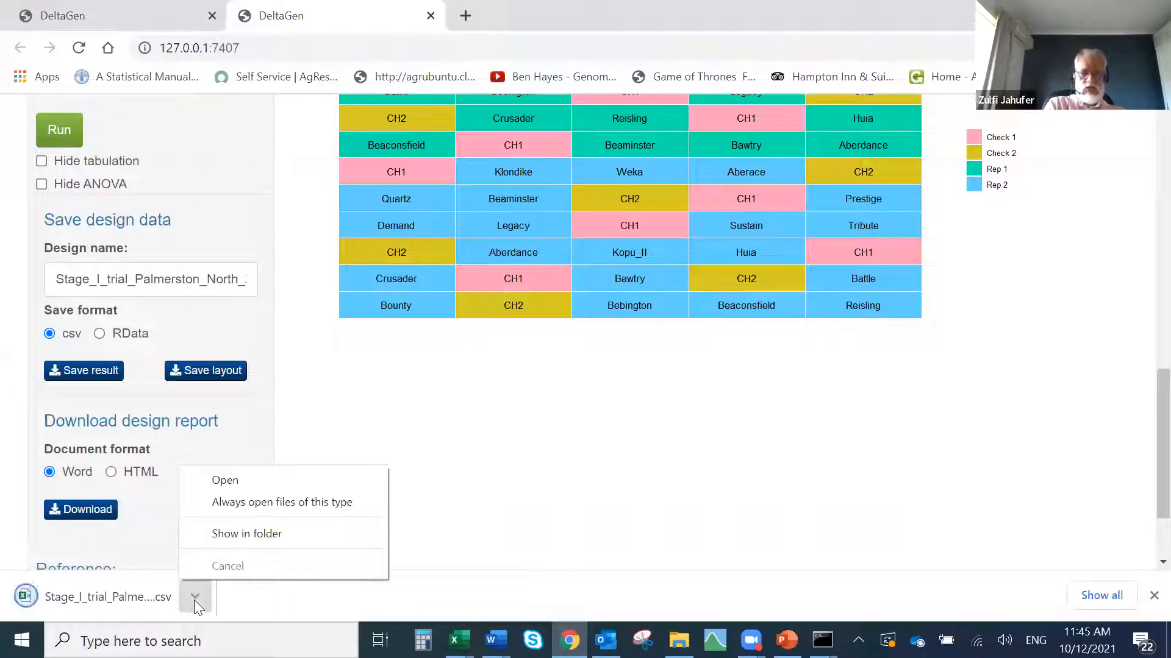
click(226, 480)
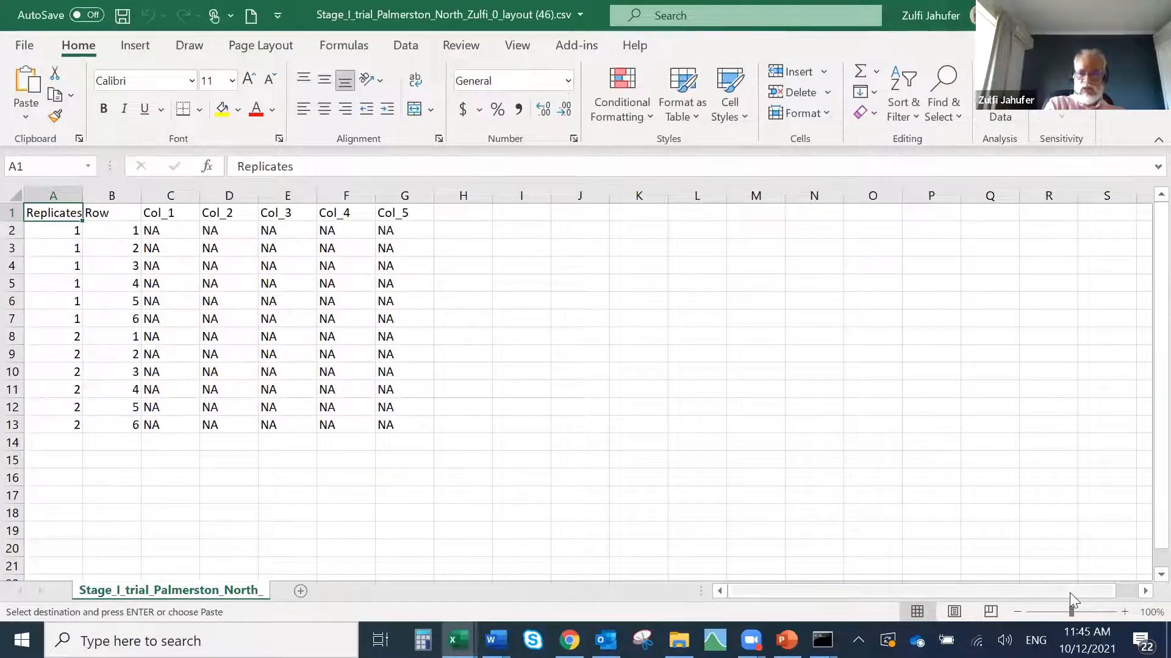
drag(1069, 593, 994, 602)
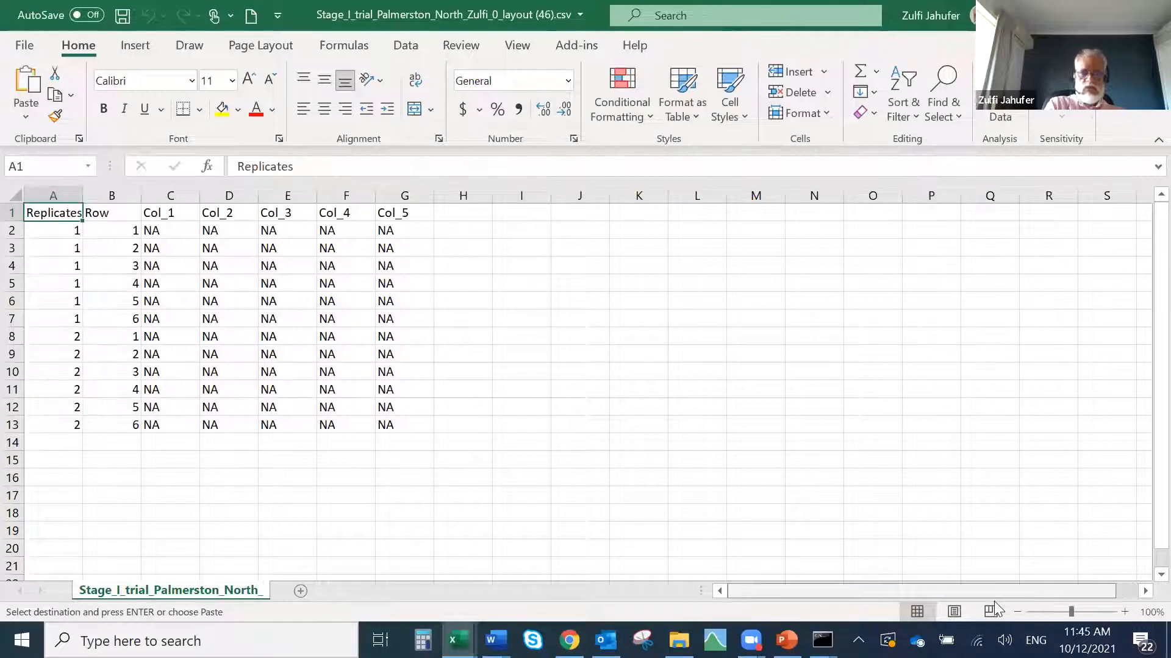
drag(1159, 457, 1144, 469)
mouse_move(1141, 427)
mouse_down()
mouse_move(1142, 536)
mouse_move(1141, 427)
mouse_up()
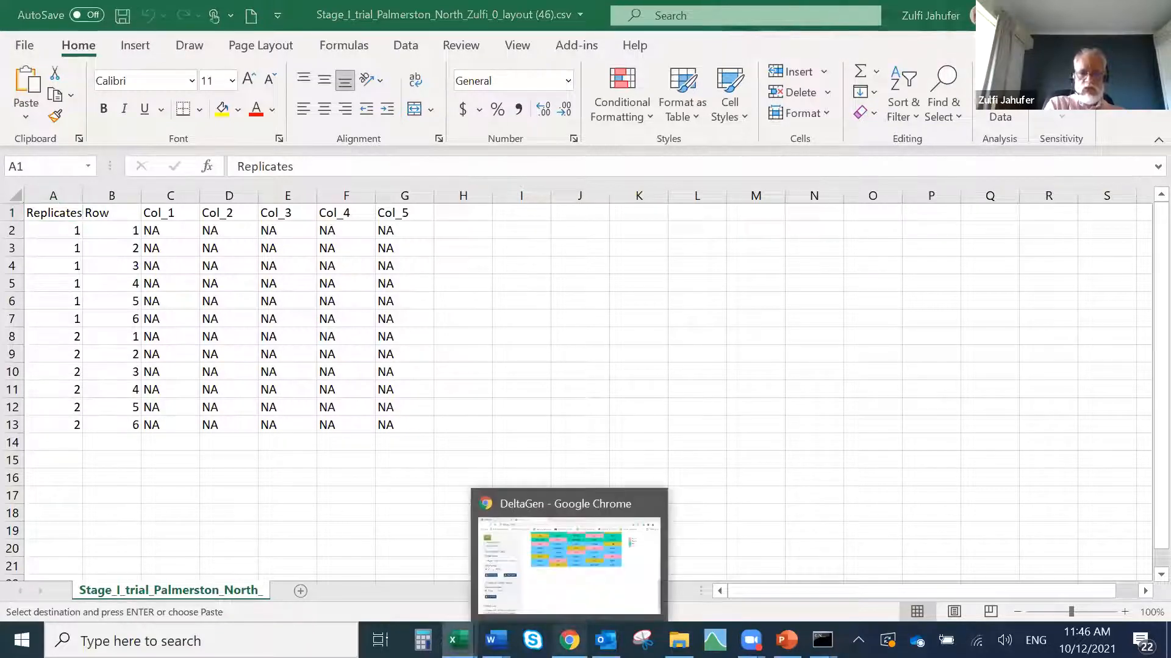
- Switch back to DeltaGen, download the design report in Word format and open it
click(564, 558)
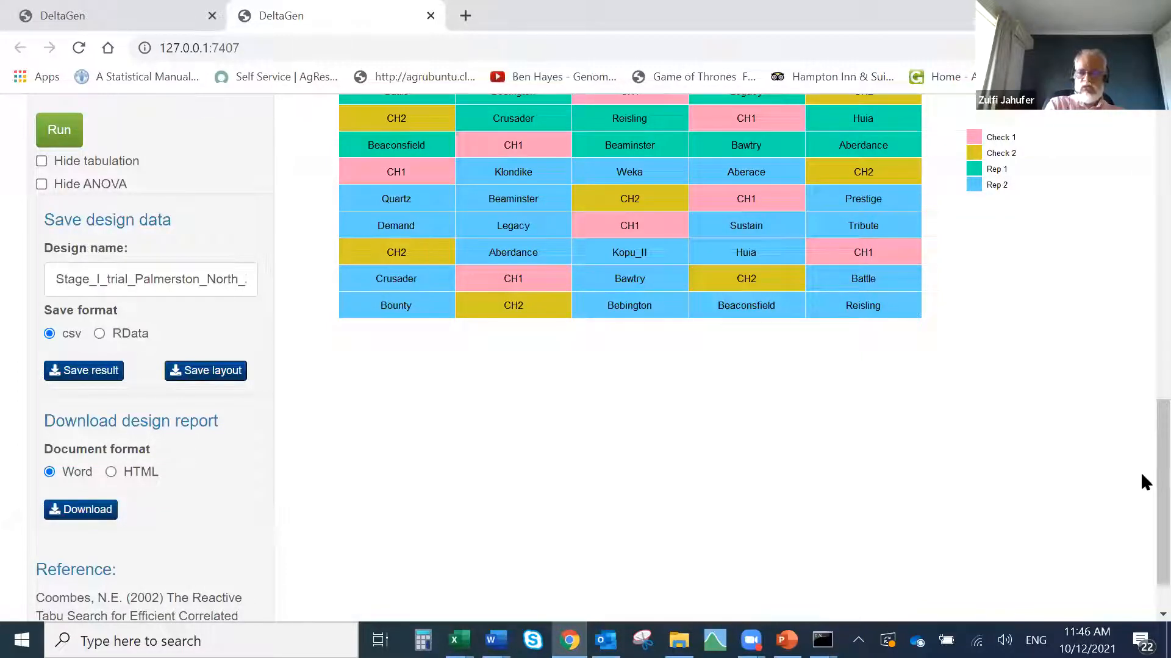
scroll(1142, 445, up, 3)
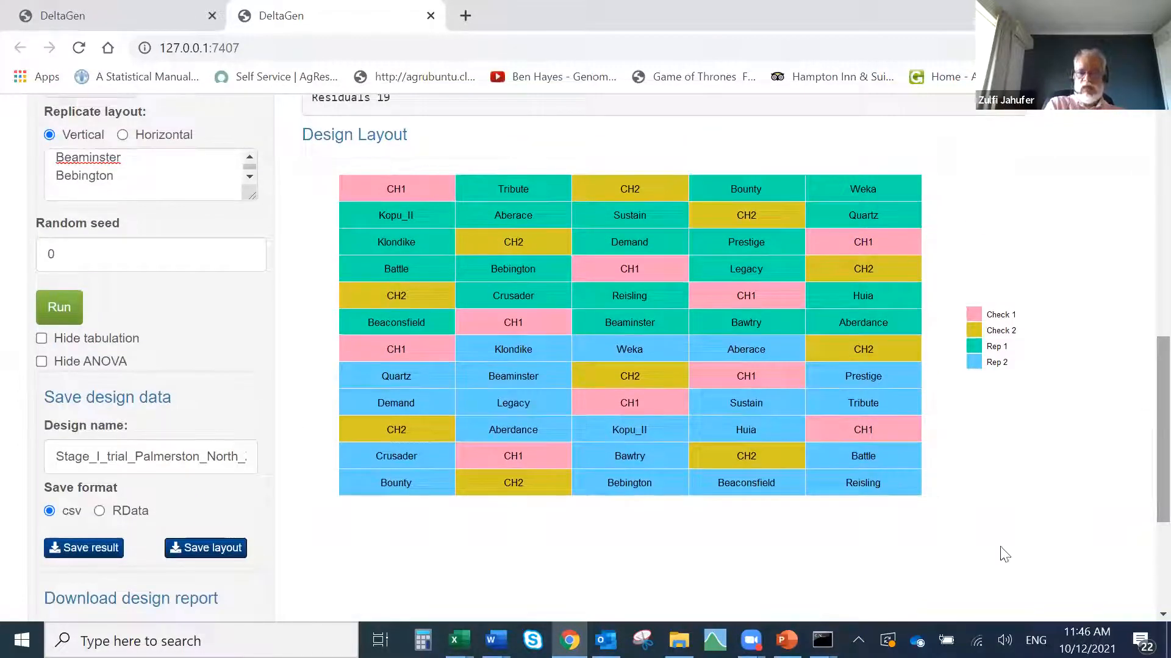
scroll(1140, 467, down, 4)
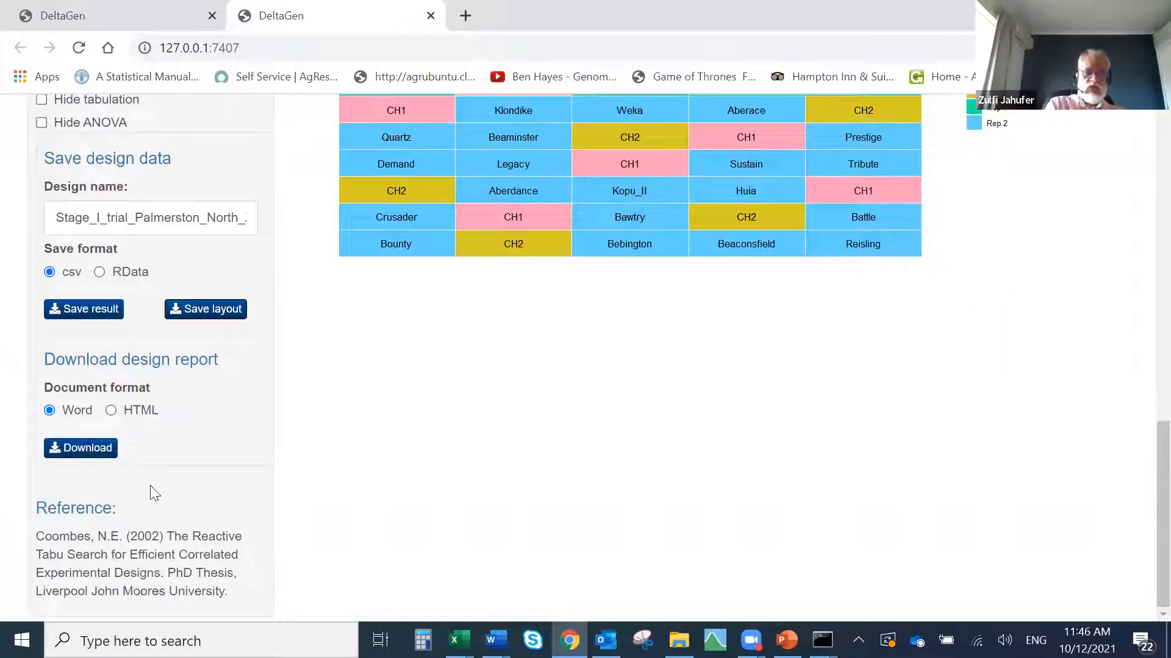
click(100, 452)
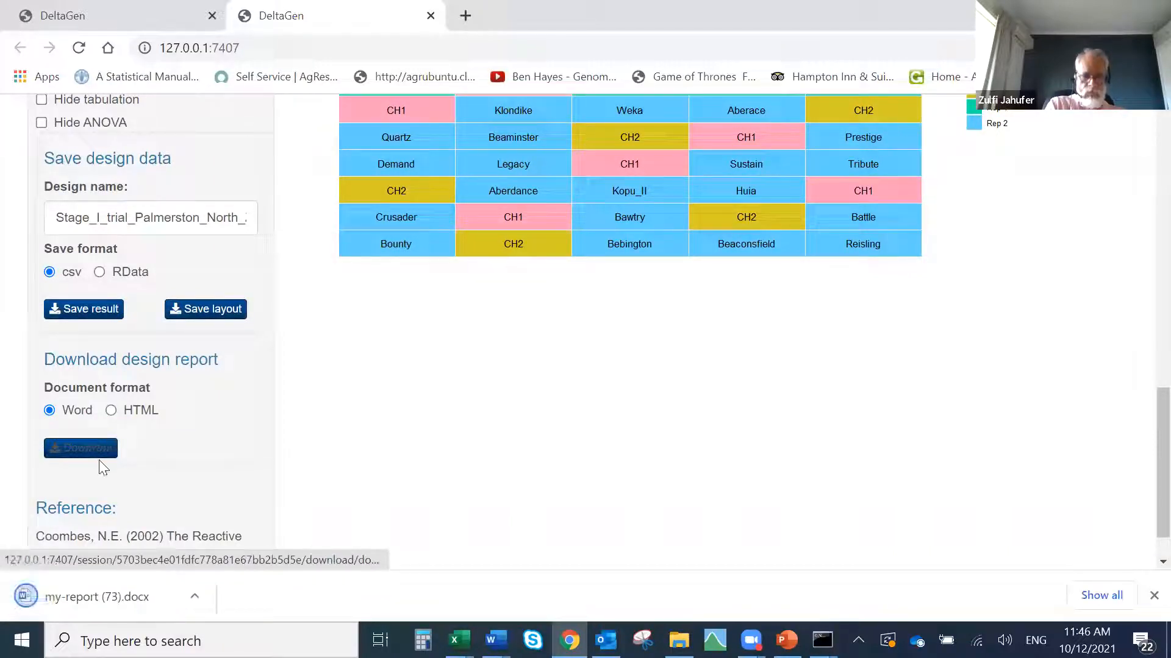
click(116, 596)
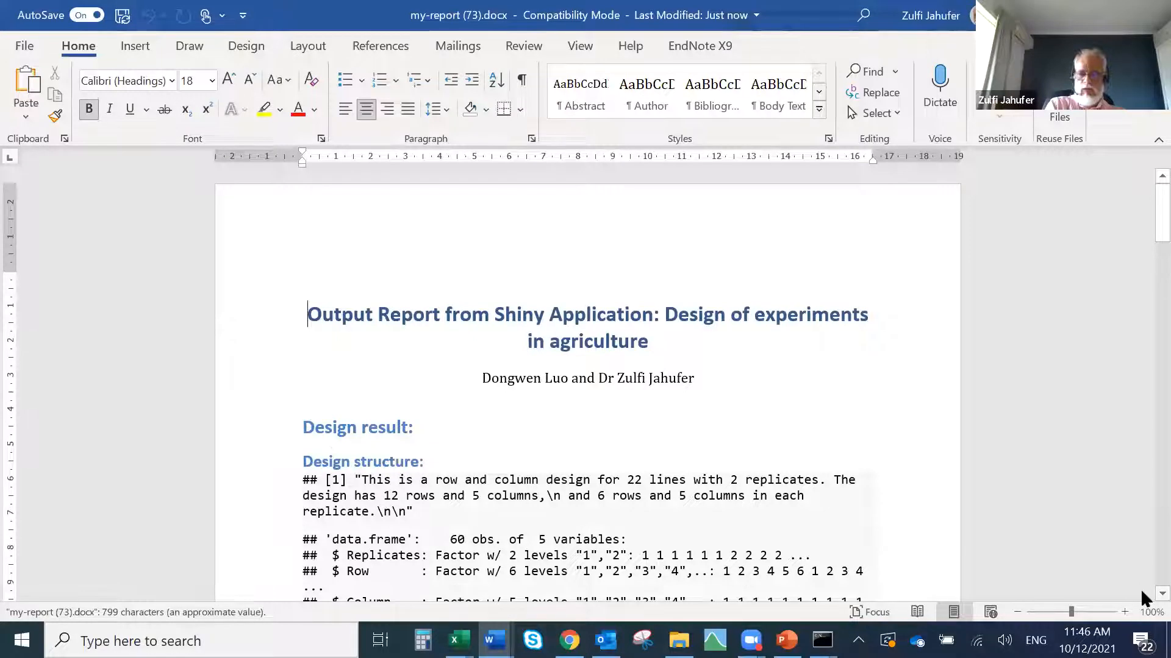
- Look through the Word report from the design structure to the layout and ANOVA, and close the report
scroll(1141, 595, down, 5)
scroll(1141, 592, down, 12)
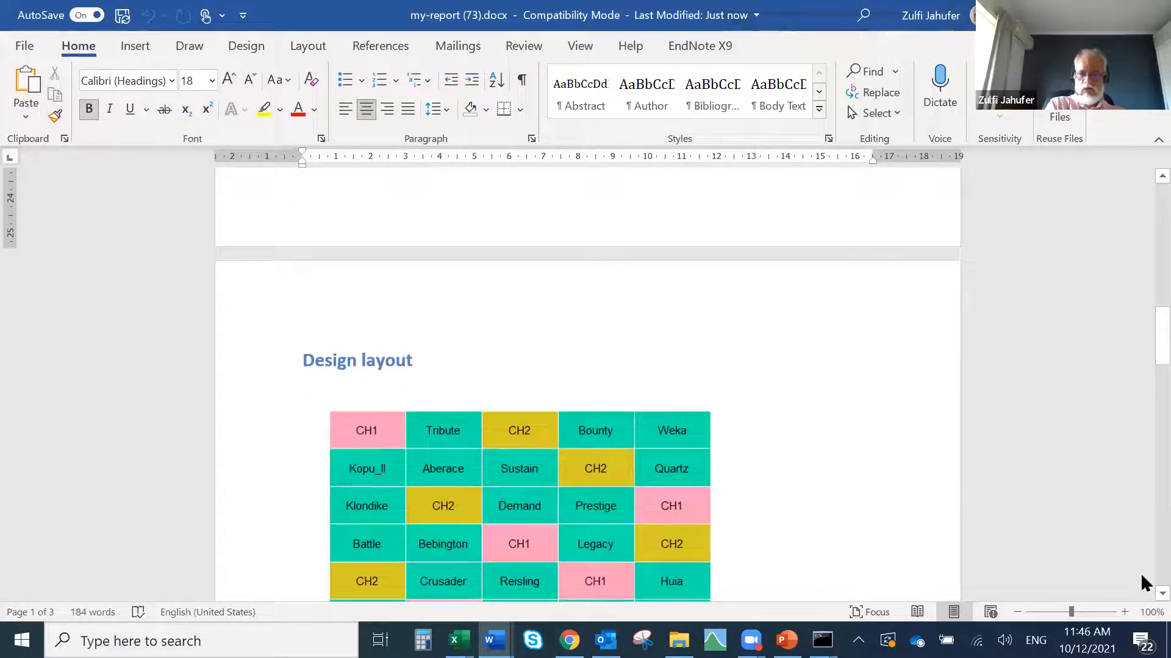
scroll(1140, 594, down, 5)
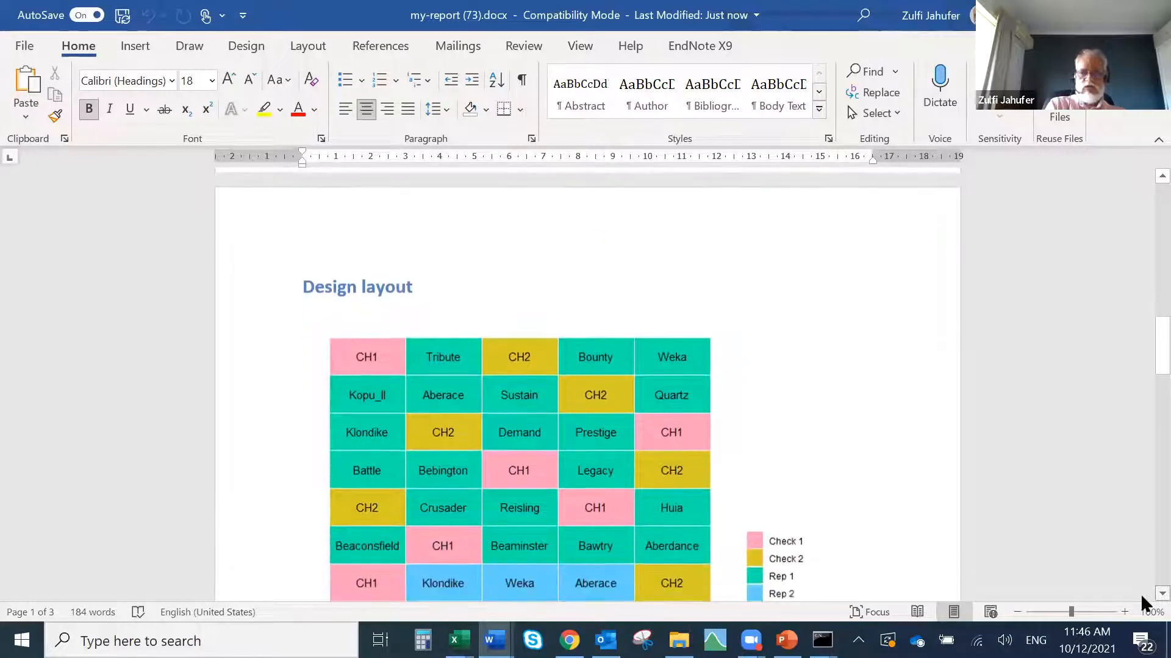
scroll(1140, 594, down, 3)
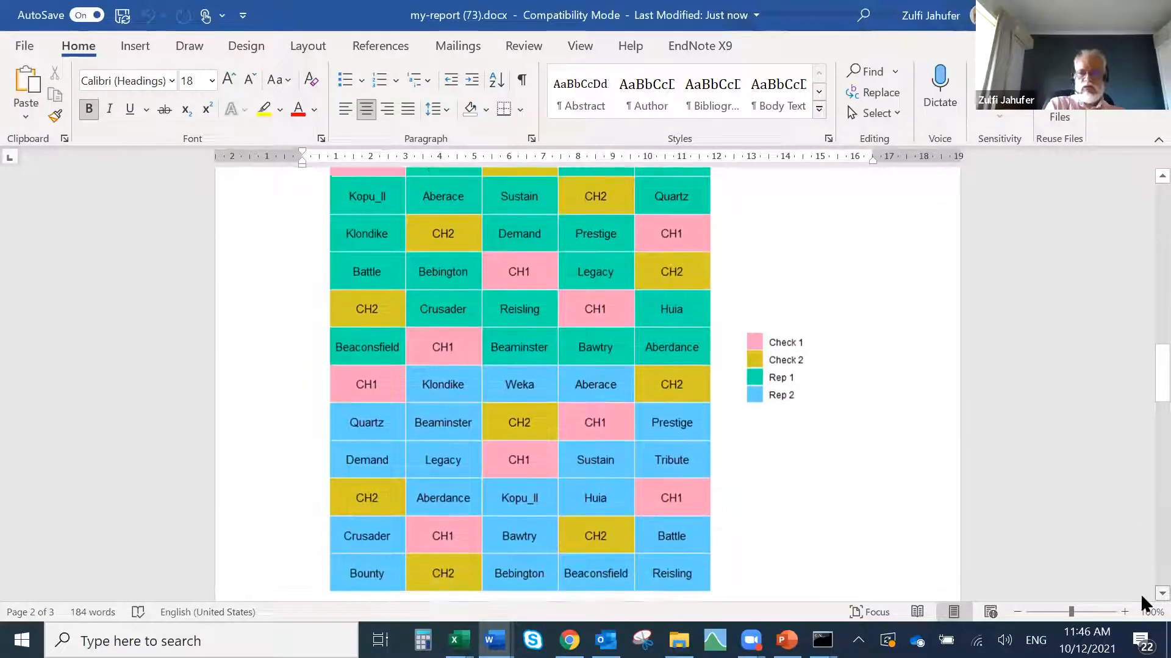
scroll(1140, 594, down, 2)
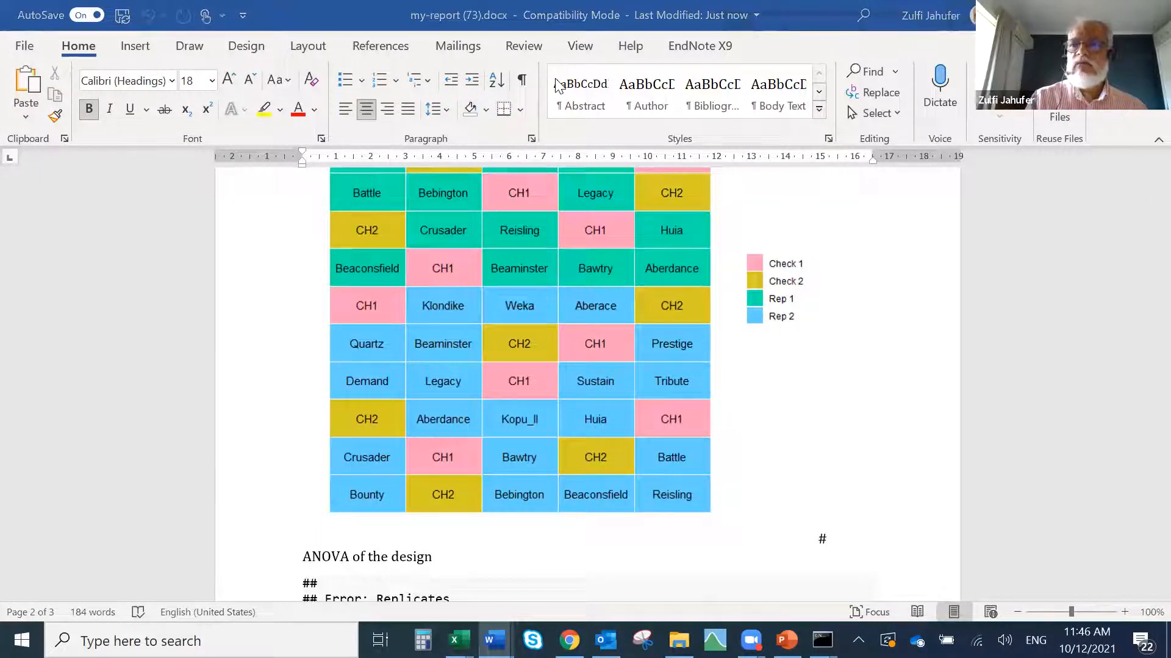
click(1155, 15)
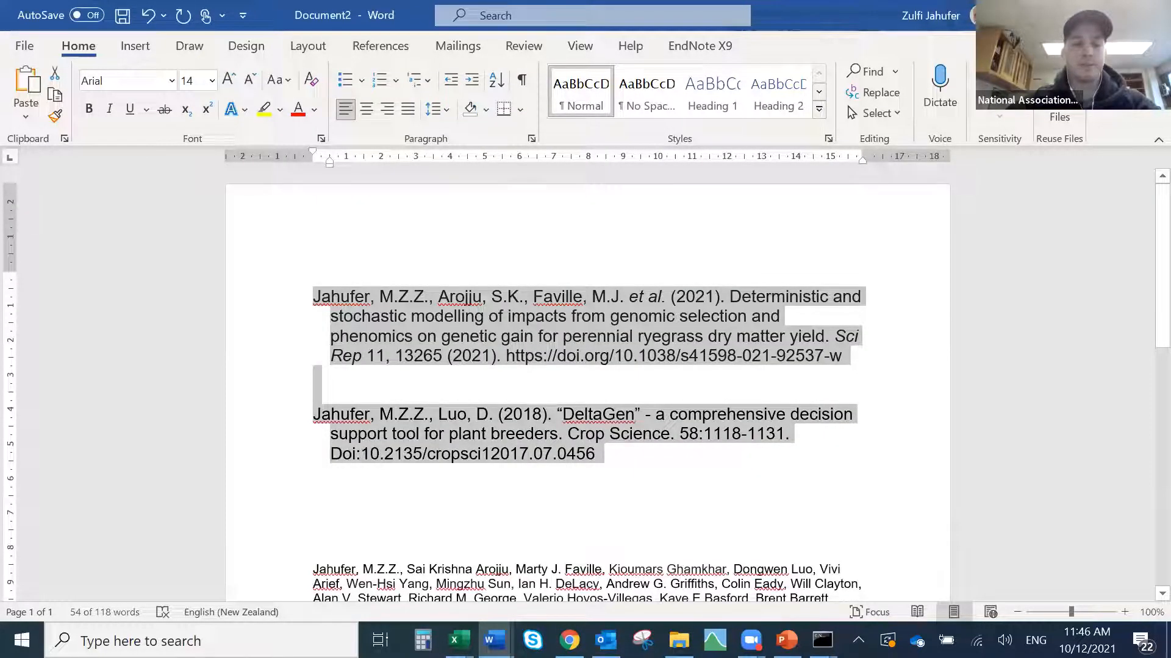
click(1156, 16)
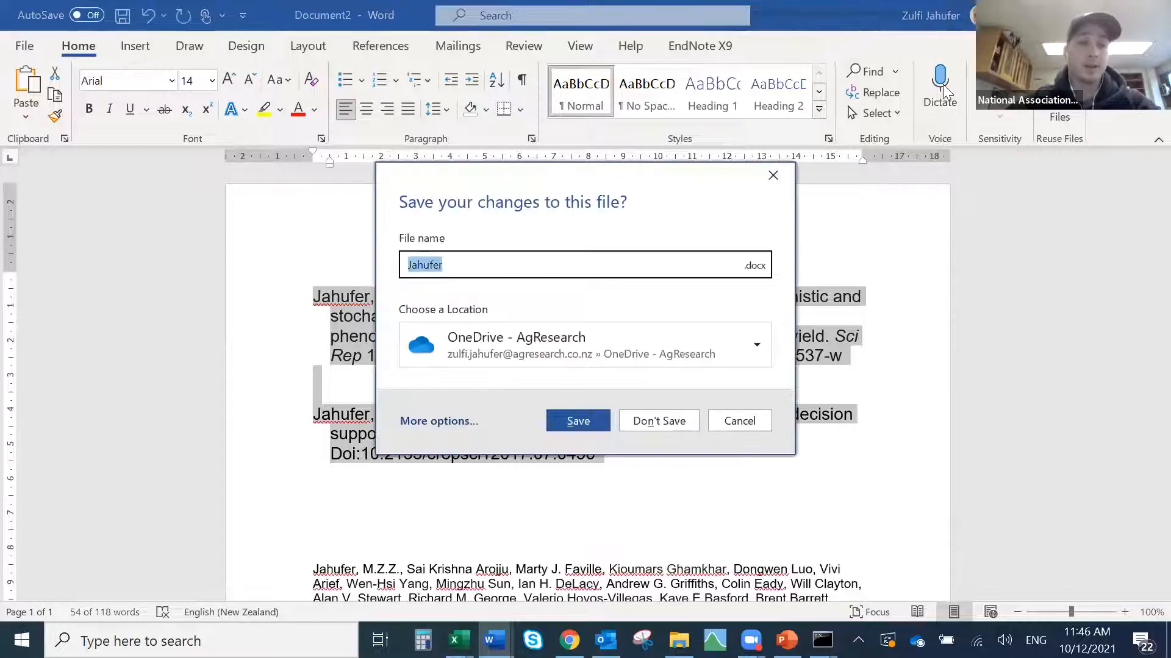
click(741, 422)
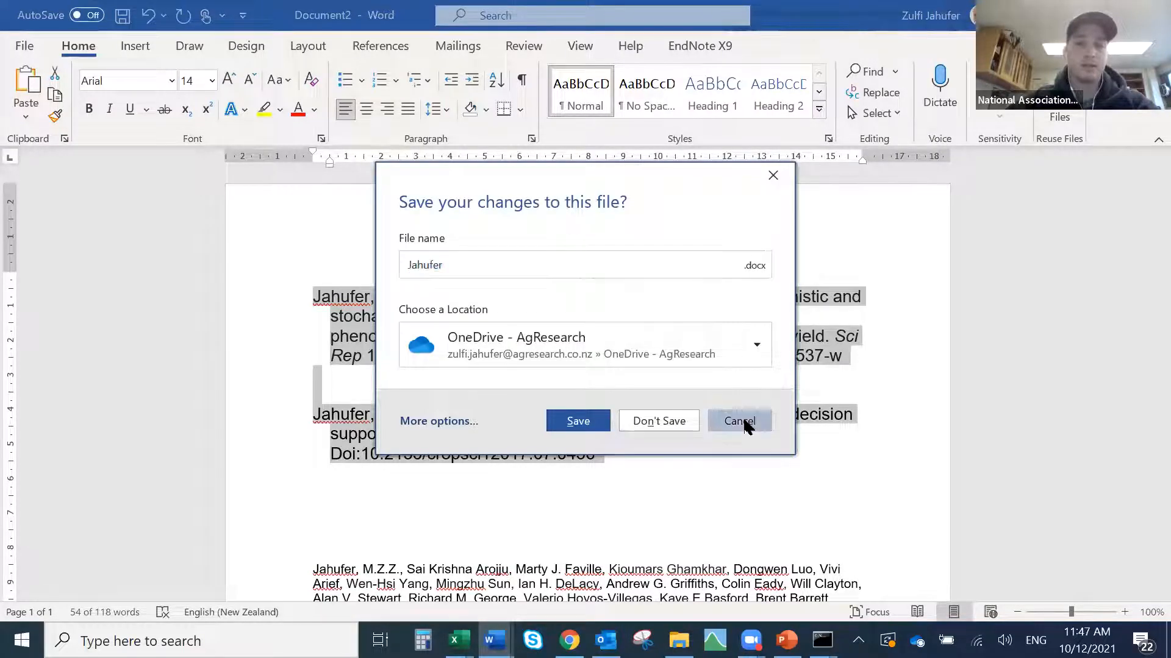
click(1065, 461)
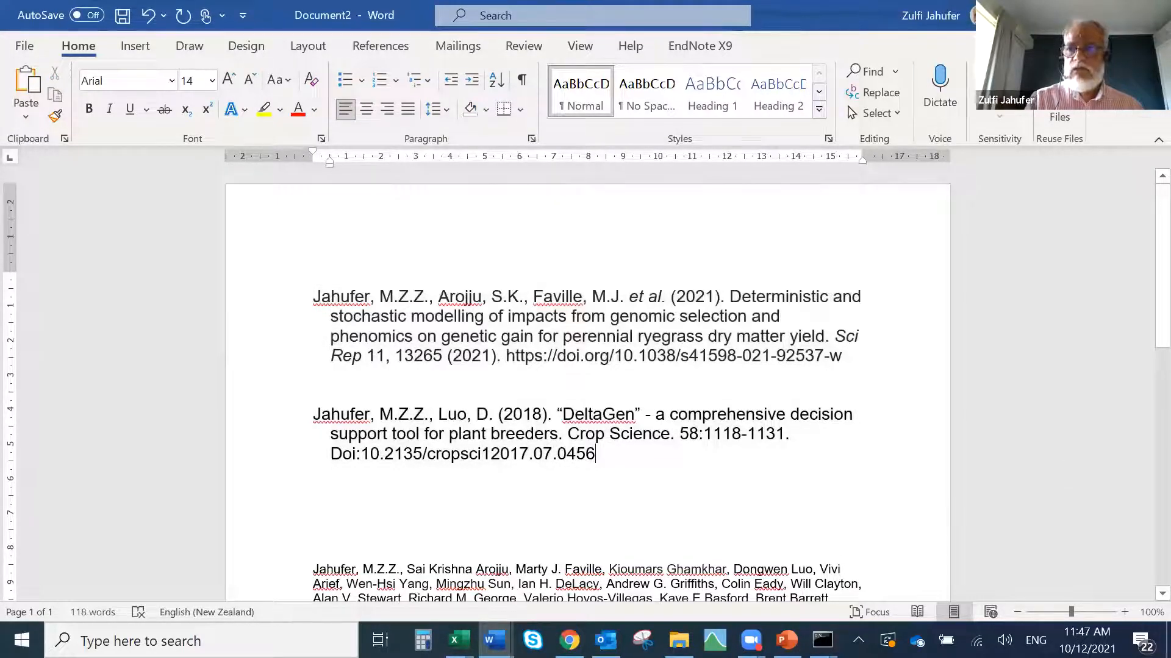
- Return to DeltaGen and view the complete design layout with both replicates and checks
key(alt+Tab)
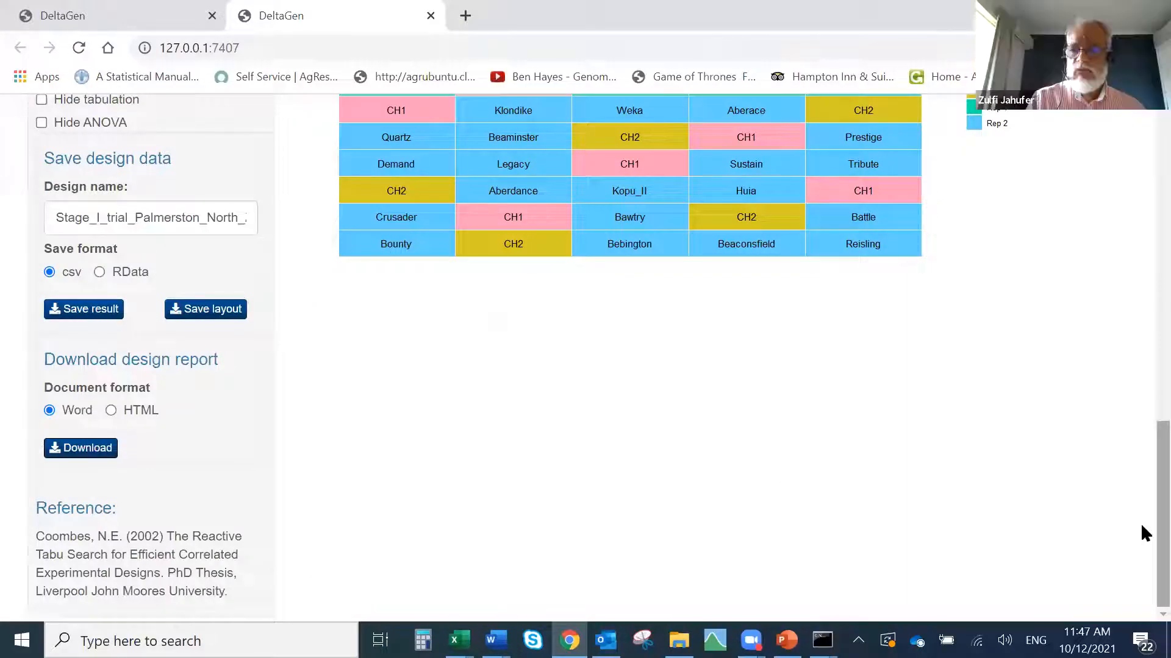
scroll(1141, 434, up, 8)
scroll(1141, 433, down, 4)
scroll(1140, 429, down, 1)
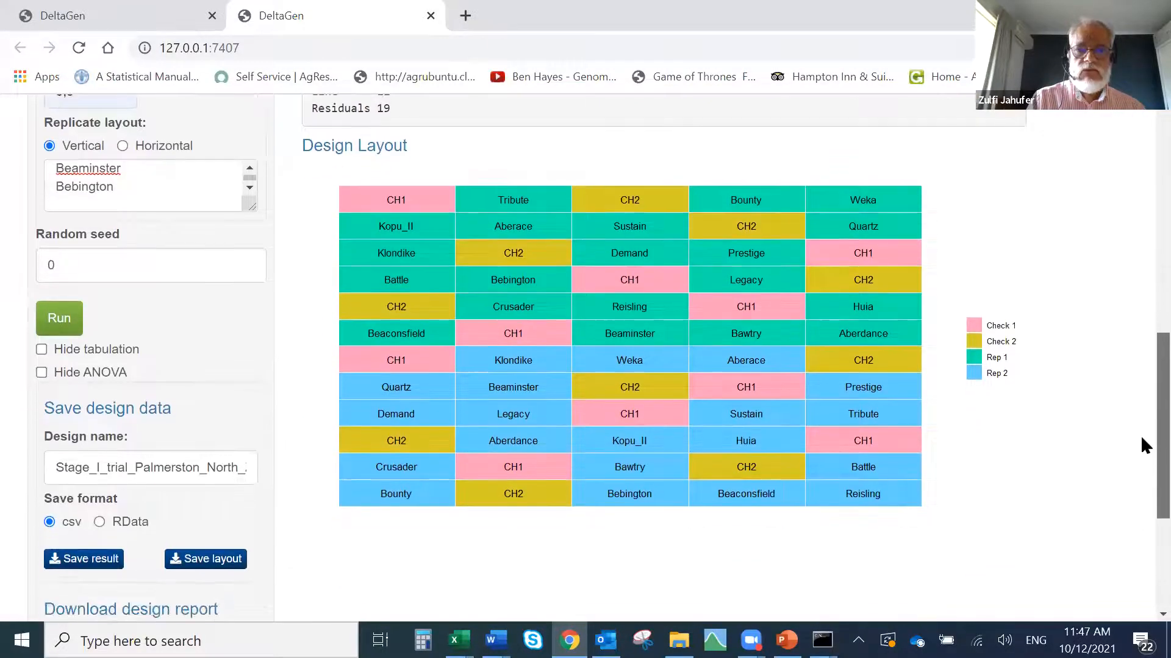
- Examine the end of the skeleton ANOVA together with the design layout of both replicates
scroll(1140, 431, up, 1)
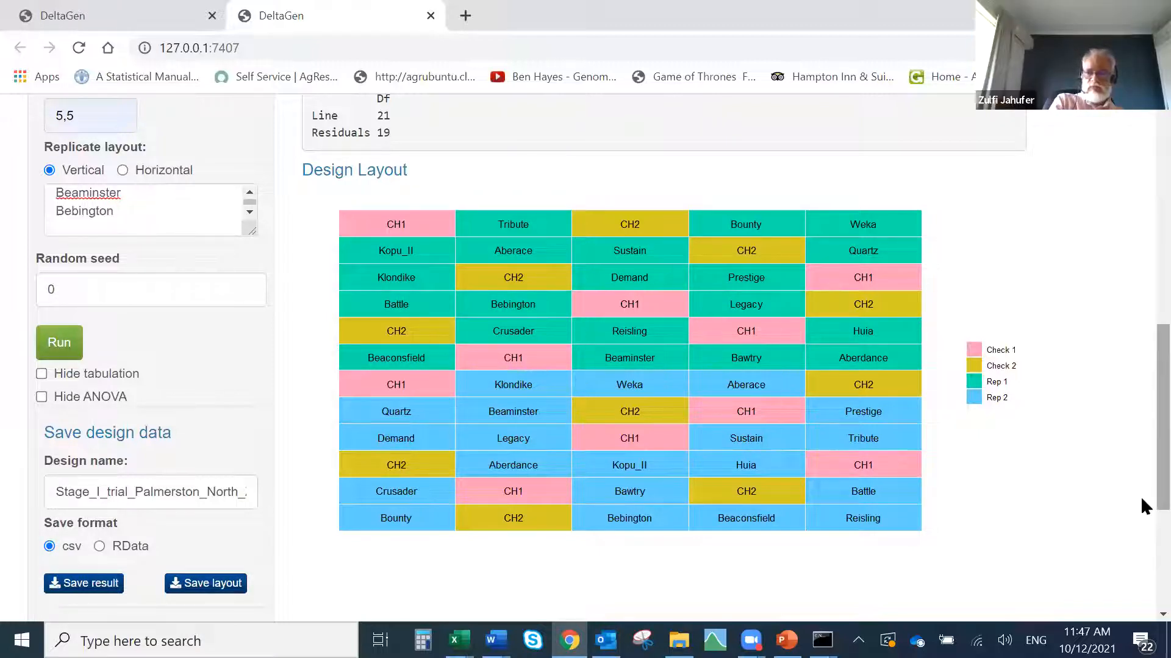
drag(1140, 491, 1140, 440)
scroll(1140, 407, up, 5)
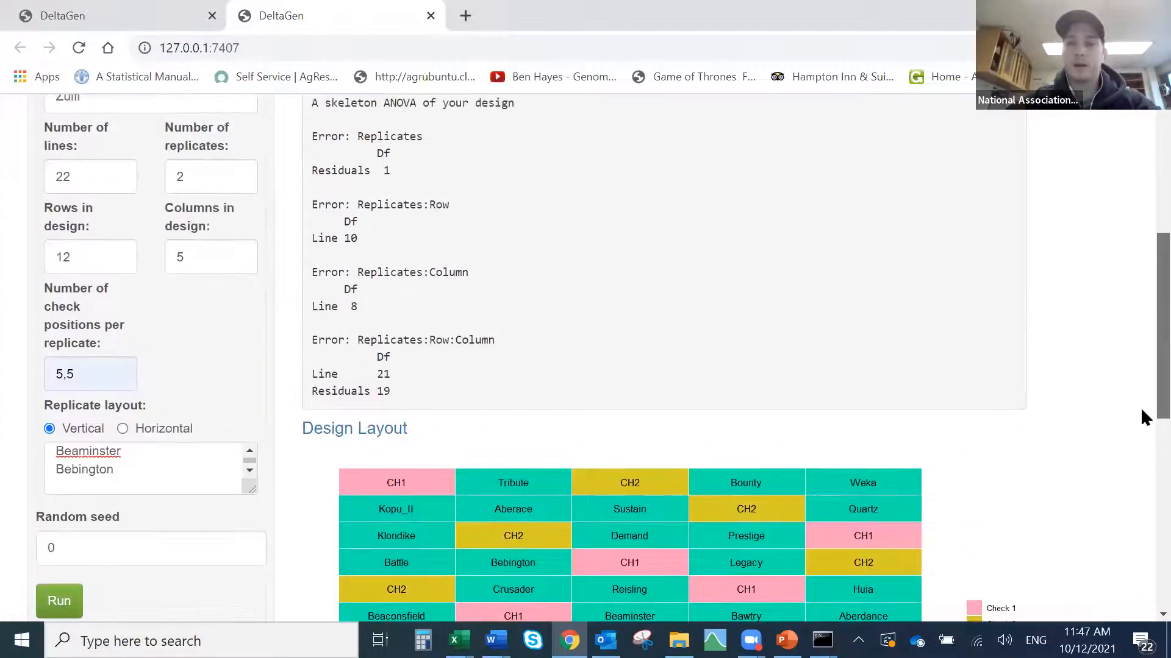
scroll(1140, 407, down, 6)
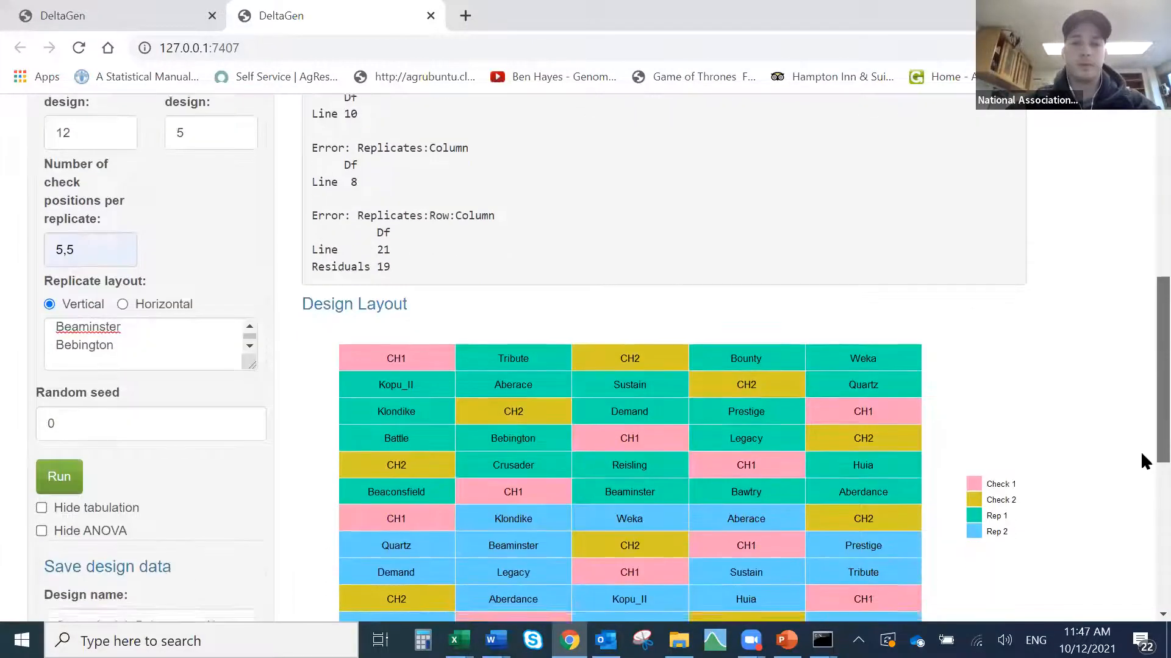
scroll(1141, 475, down, 1)
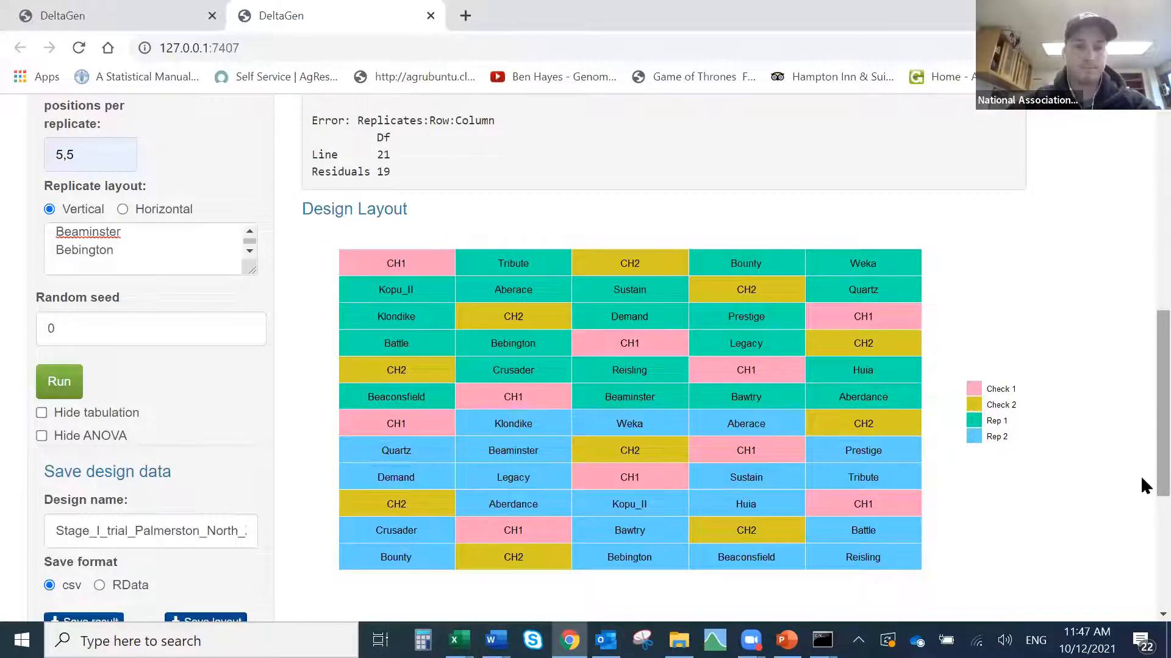
- Show the design result and review the available start corner and direction options for the serpentine order
scroll(1145, 429, up, 10)
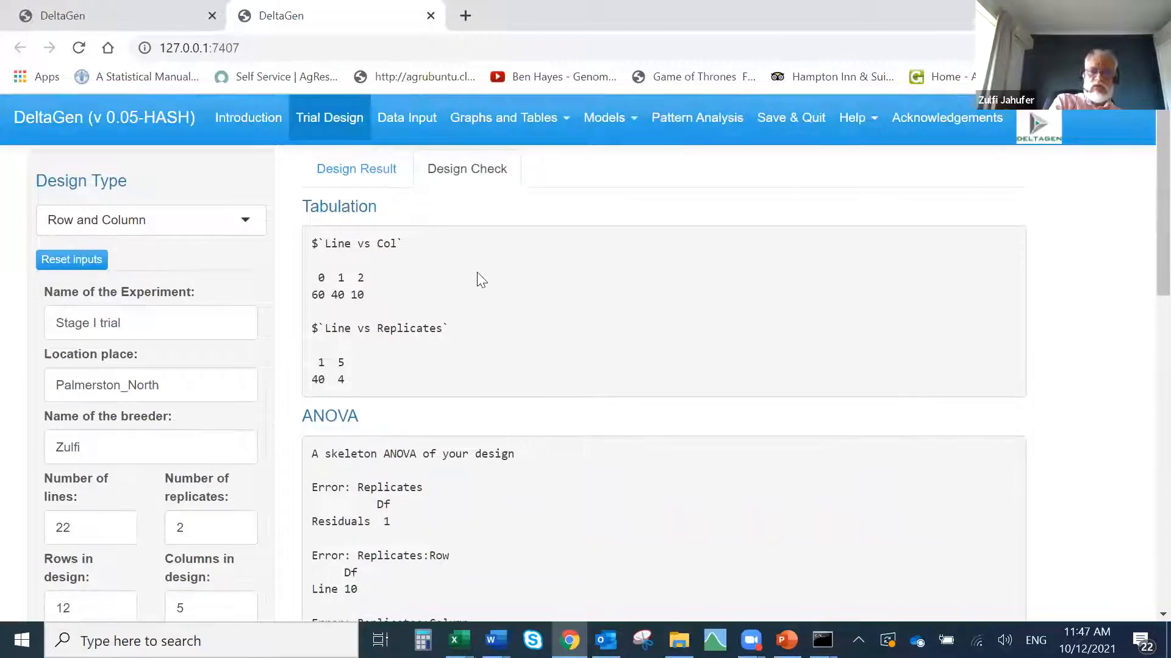
click(388, 177)
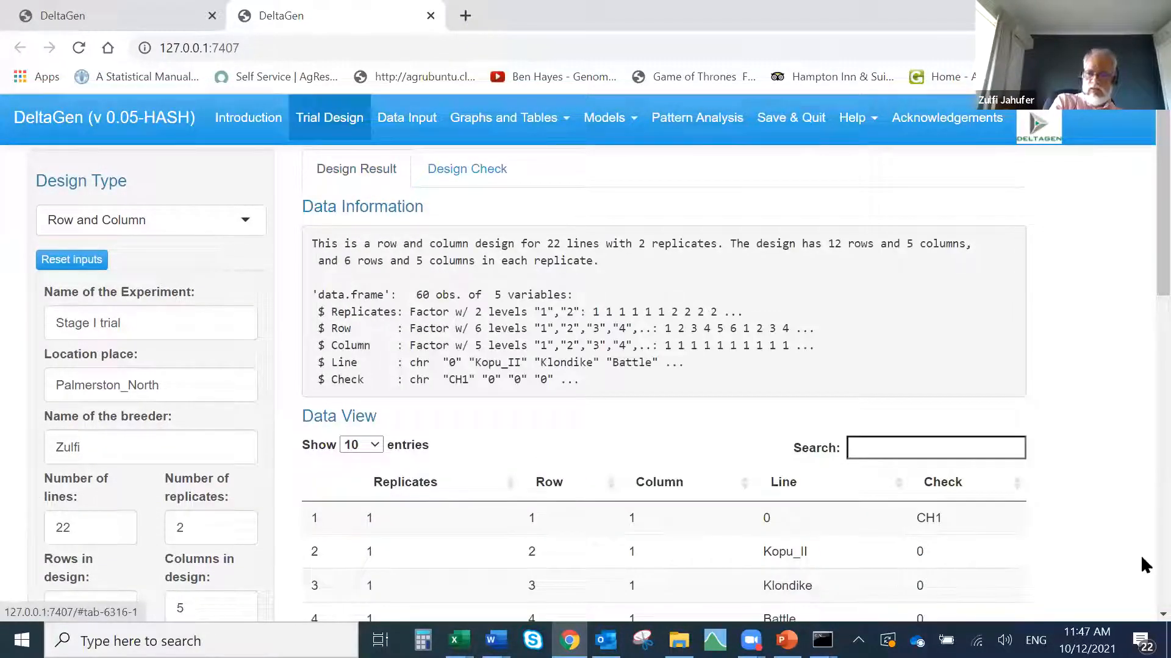
scroll(1143, 564, down, 6)
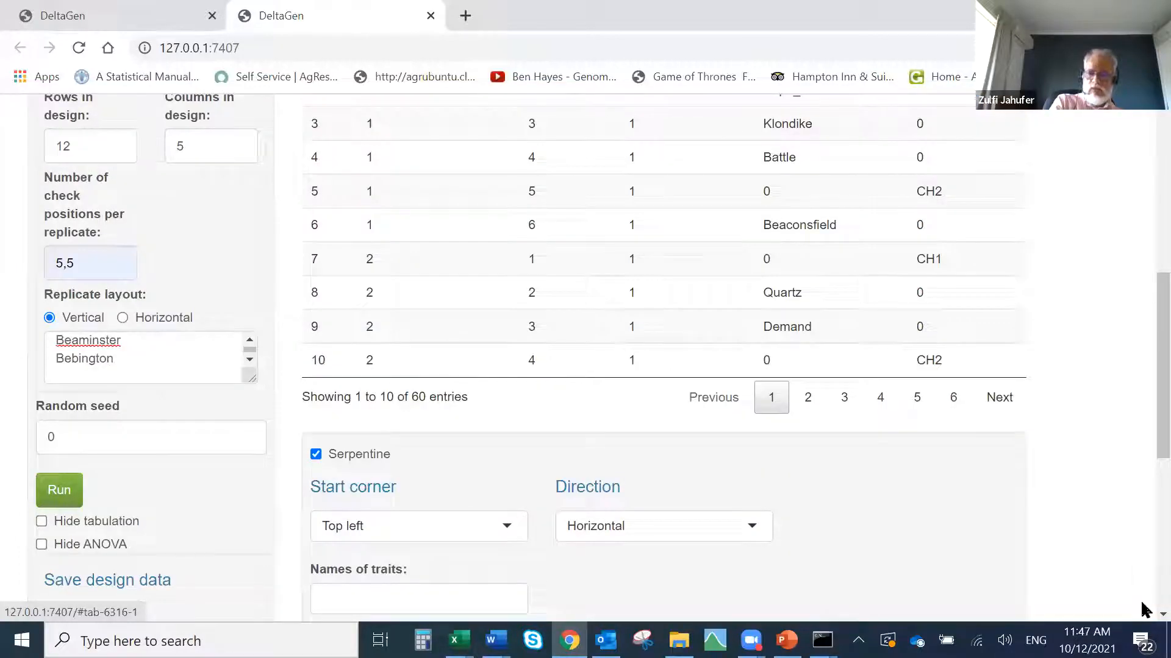
click(1162, 615)
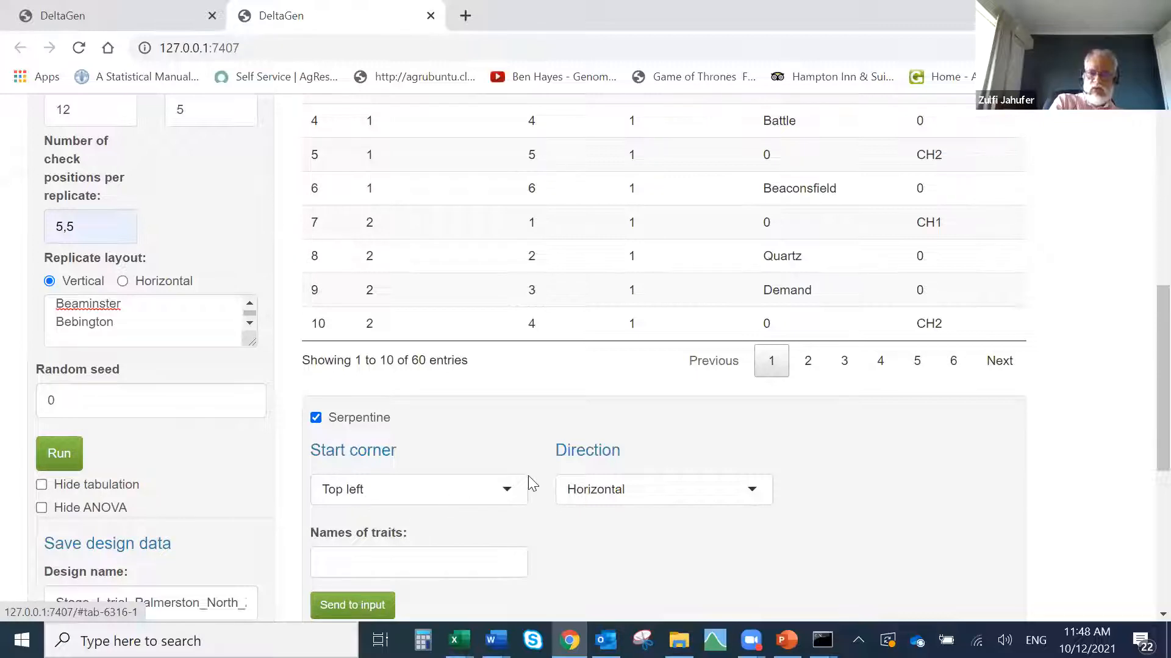
click(508, 489)
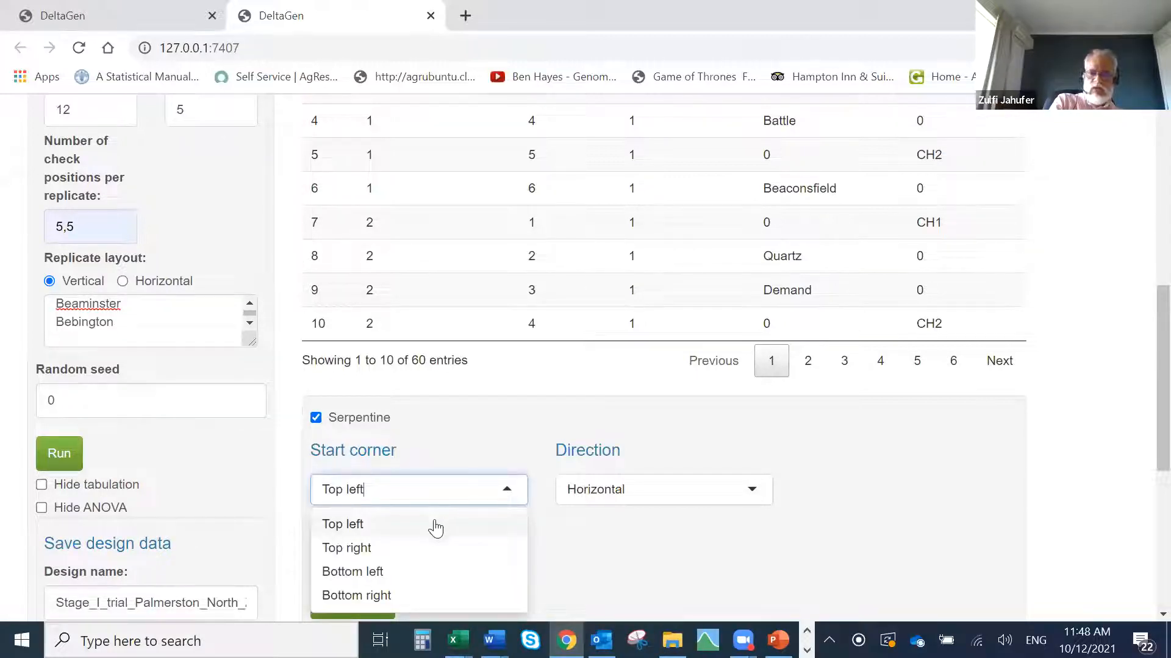
click(437, 425)
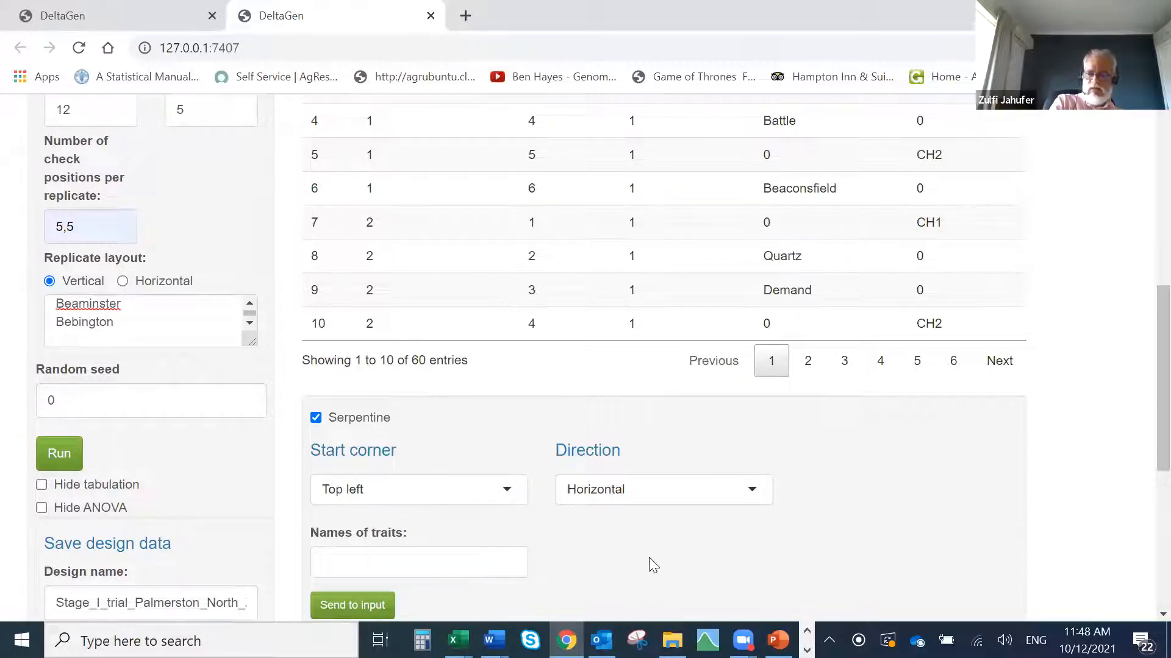
click(753, 495)
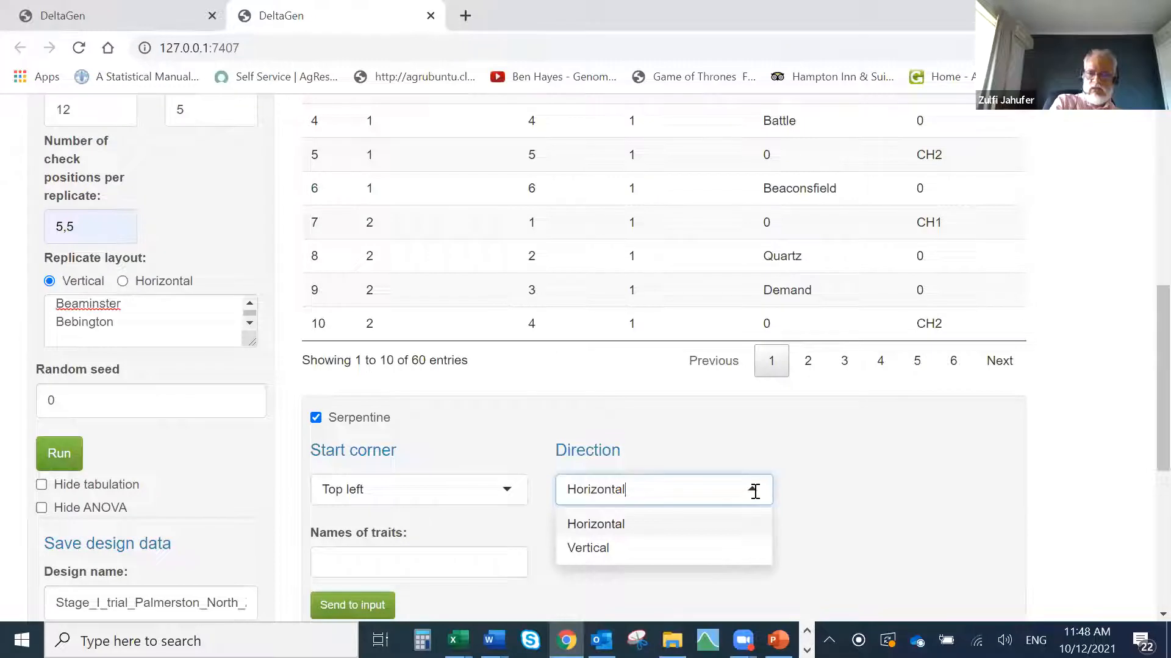
click(833, 513)
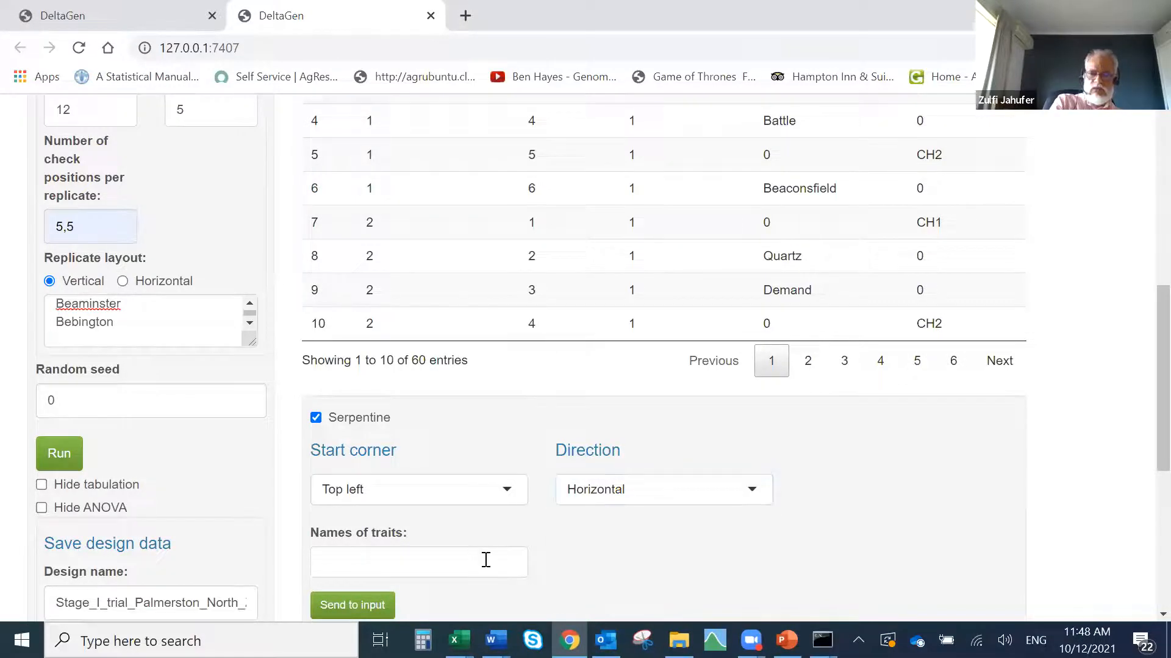
- Add the predefined traits Yield, Growth and Plant_Hight to the names of traits
click(486, 560)
drag(1142, 445, 1143, 516)
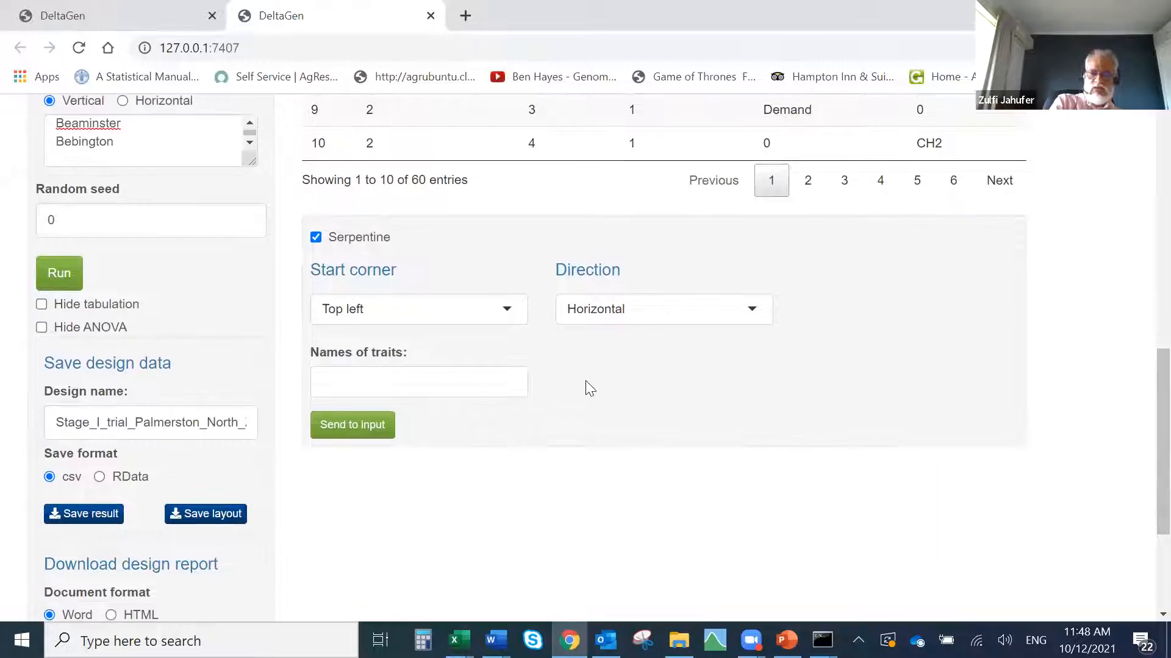
click(497, 369)
click(433, 417)
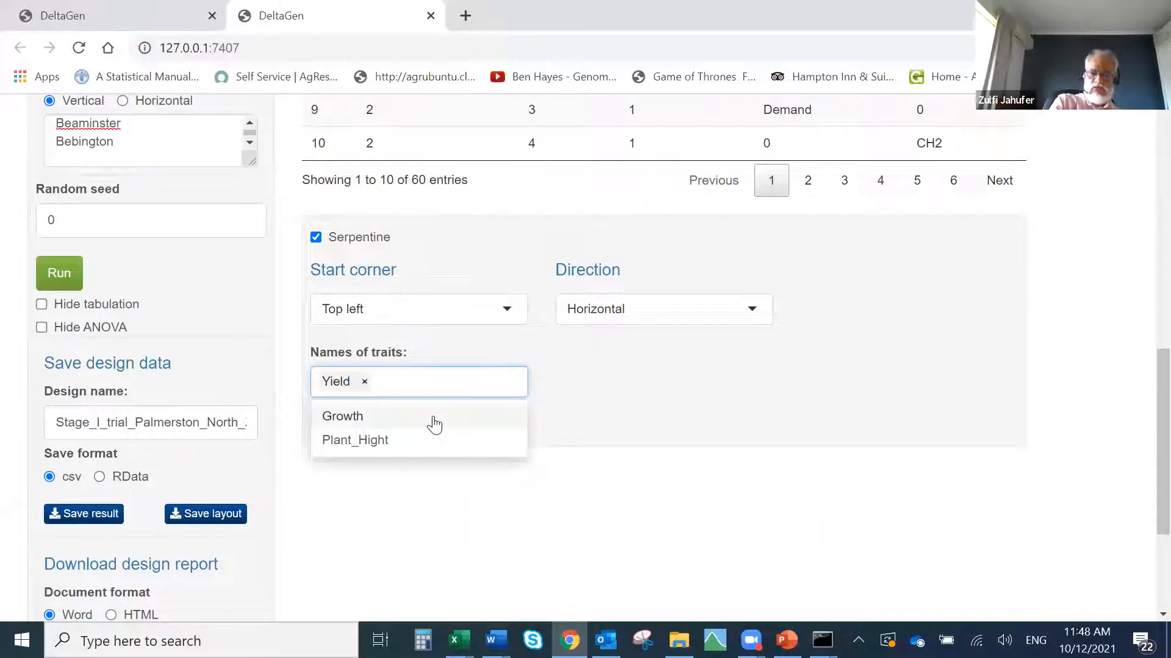
click(434, 421)
click(433, 416)
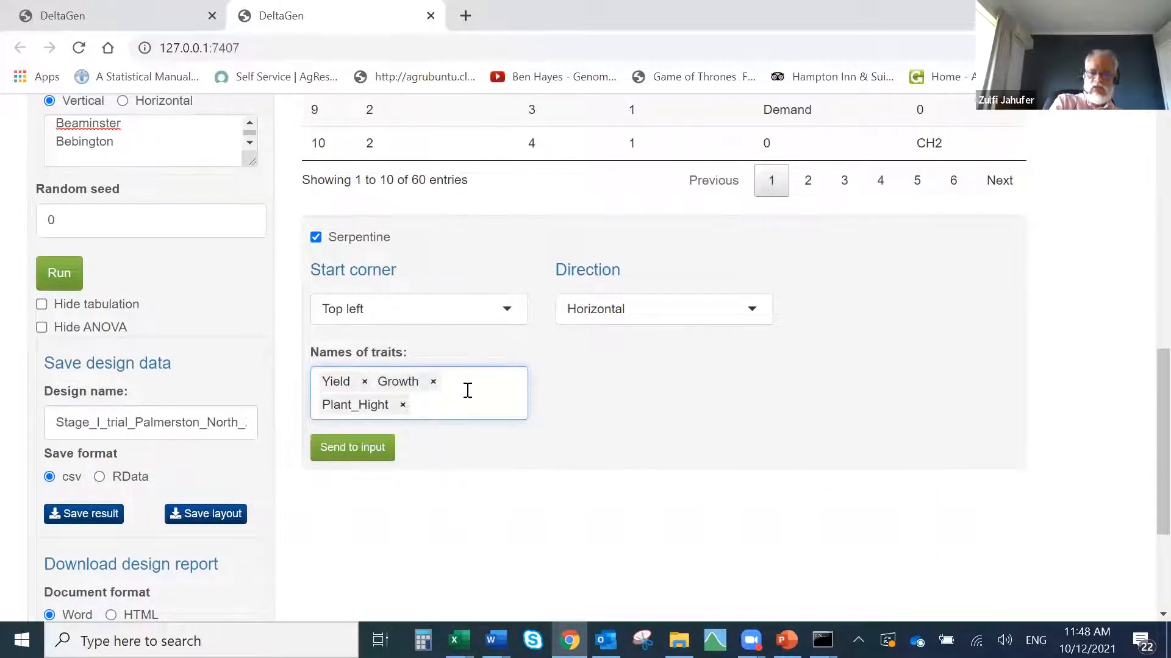
- Remove all predefined traits from the names of traits
click(365, 382)
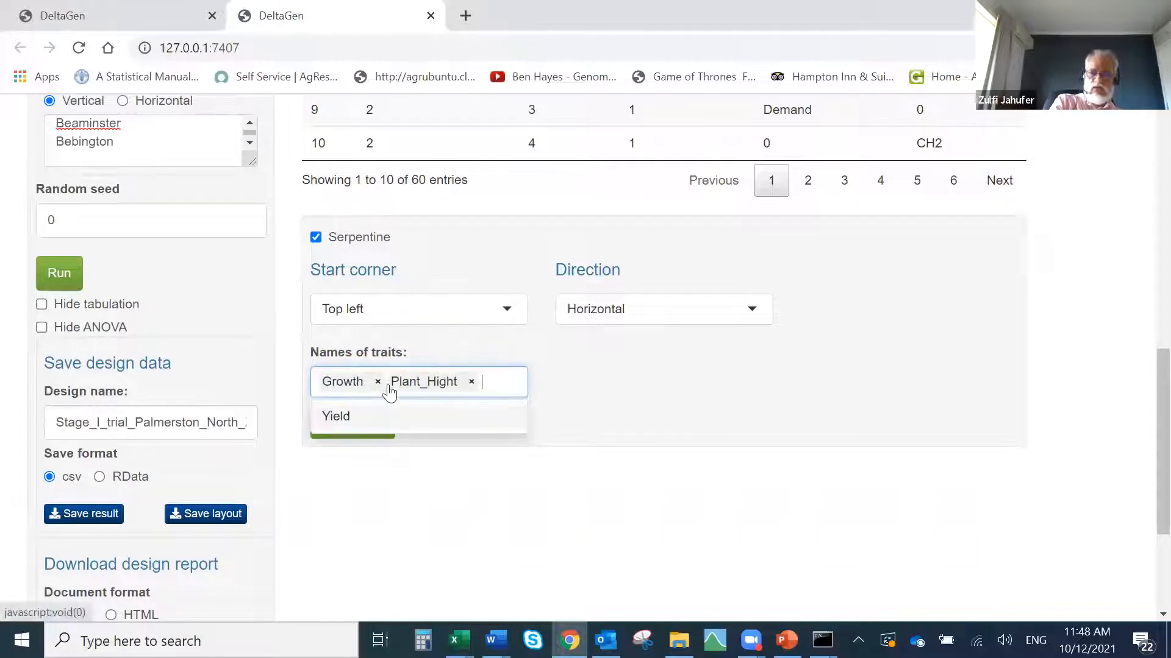
click(472, 382)
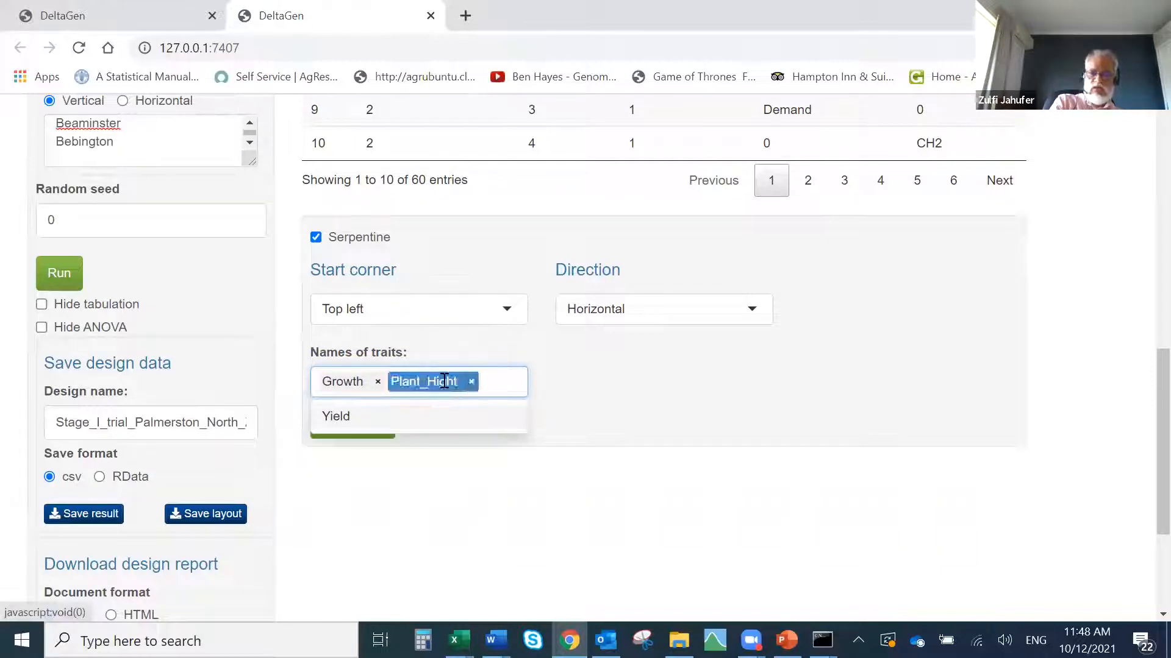
click(378, 383)
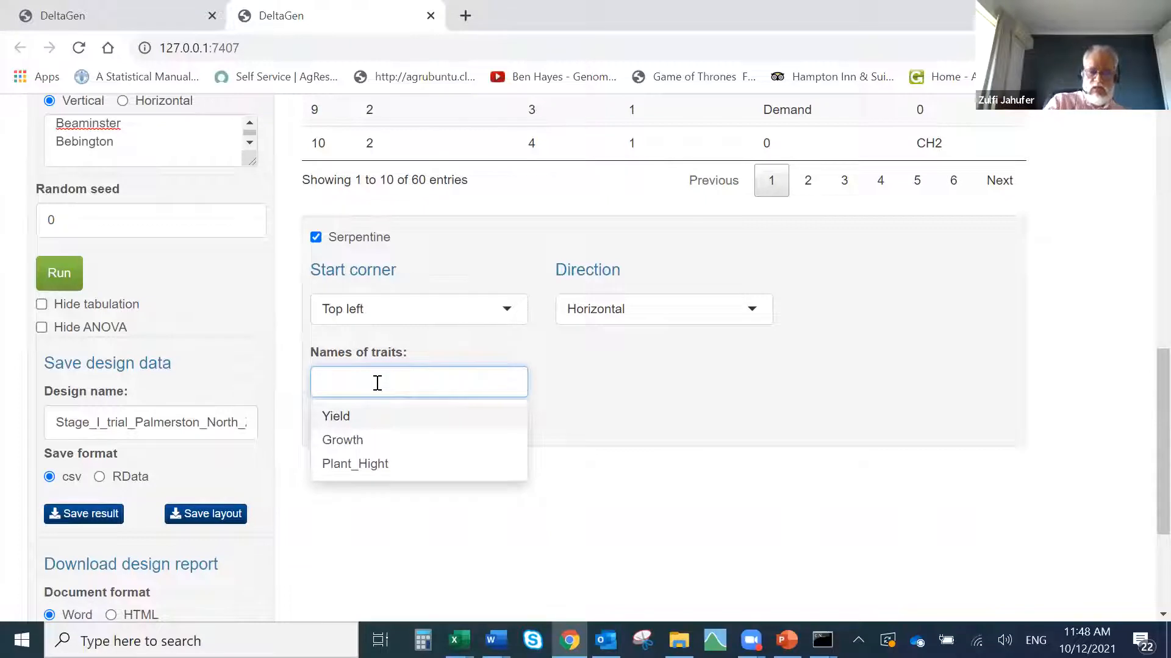
- Add a custom trait named AB to the names of traits
text(A)
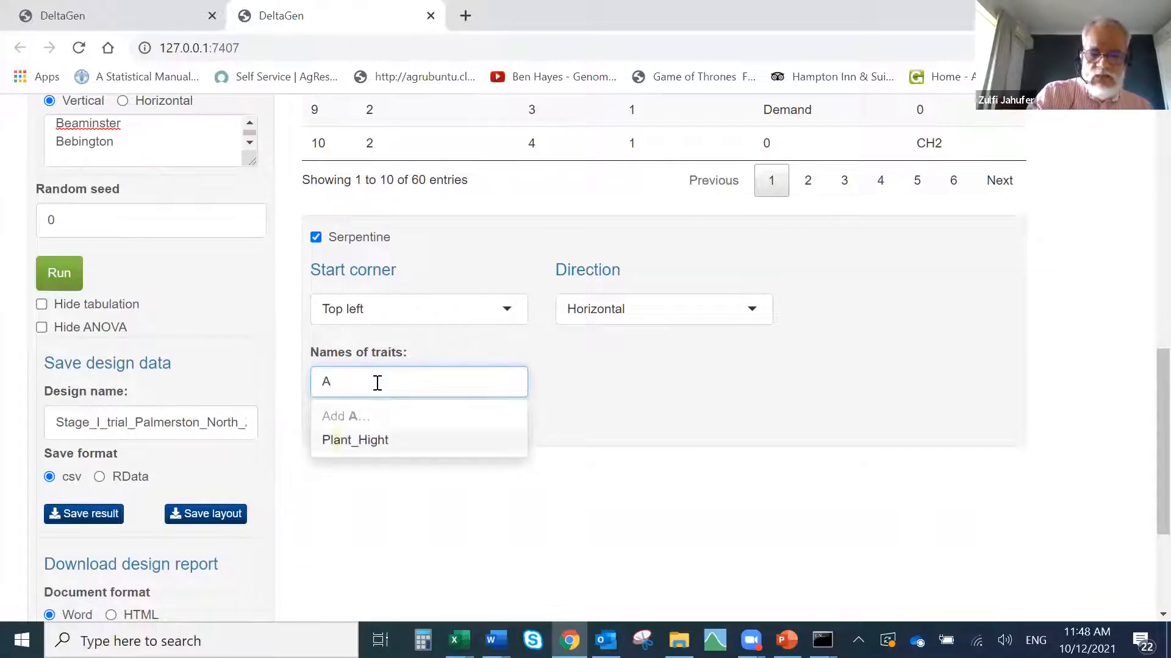
text(B)
click(368, 418)
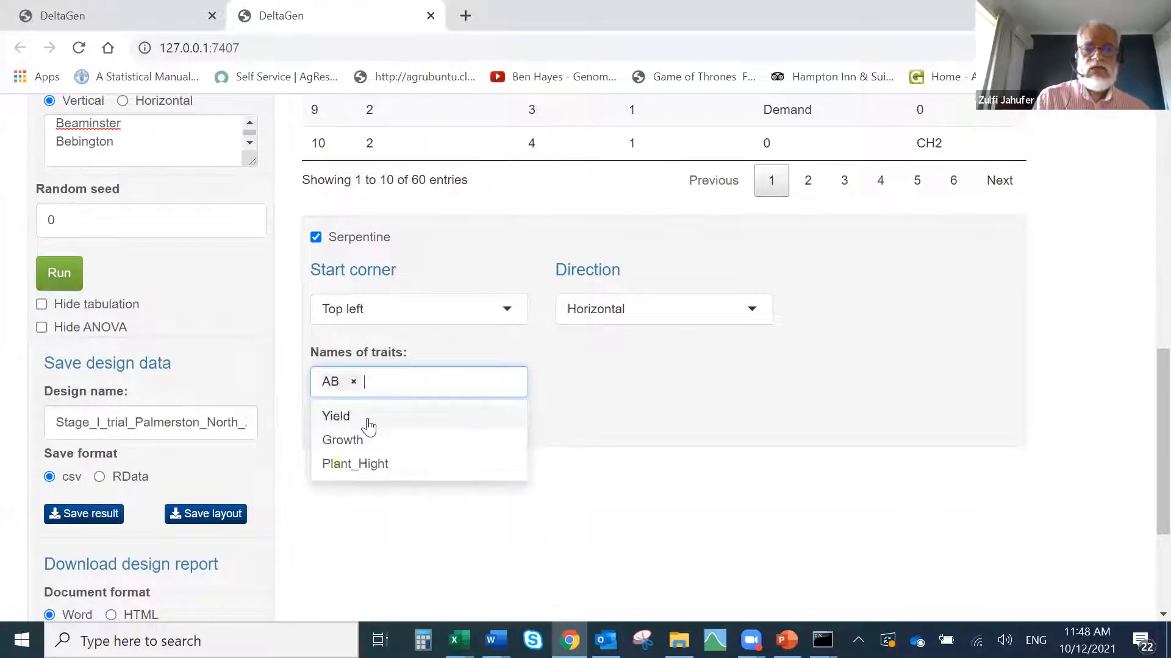
click(699, 378)
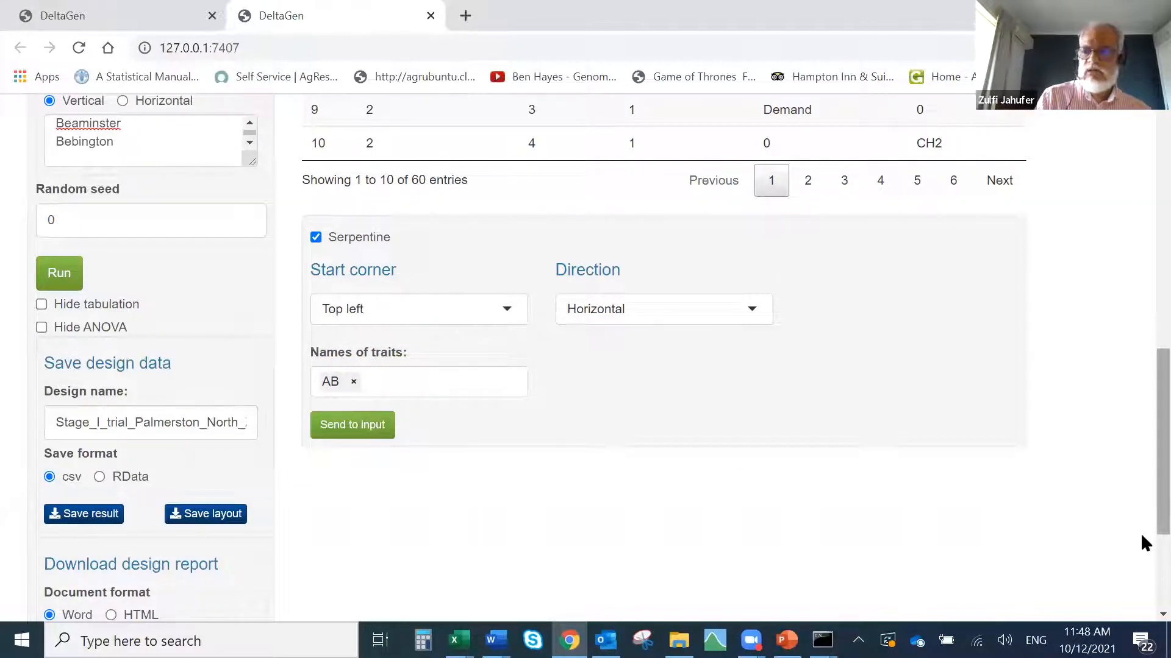
- Go back to the design check and look over its tabulation, ANOVA and colour-coded design layout
scroll(1140, 520, up, 10)
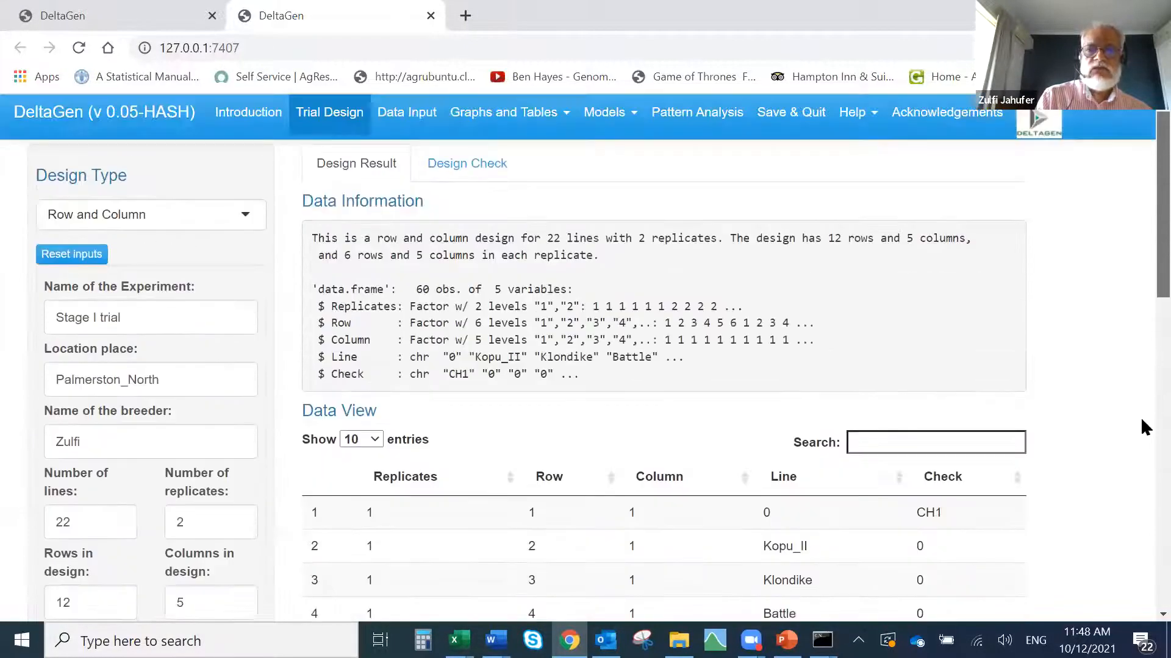
click(500, 164)
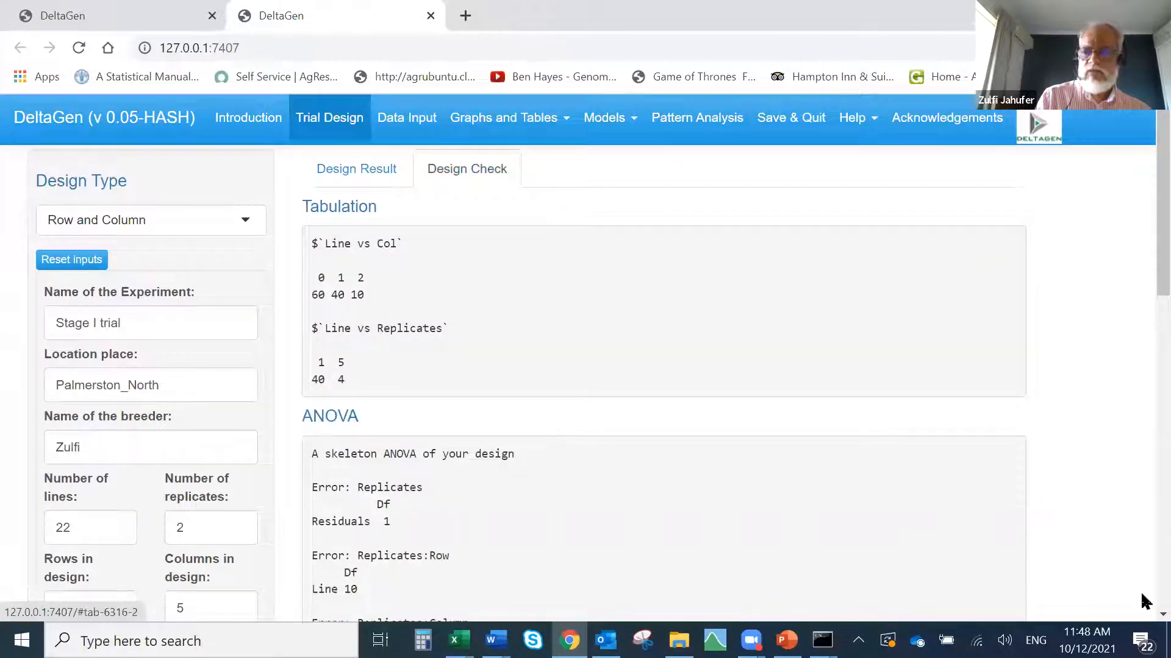
scroll(1139, 601, down, 15)
scroll(1140, 560, up, 4)
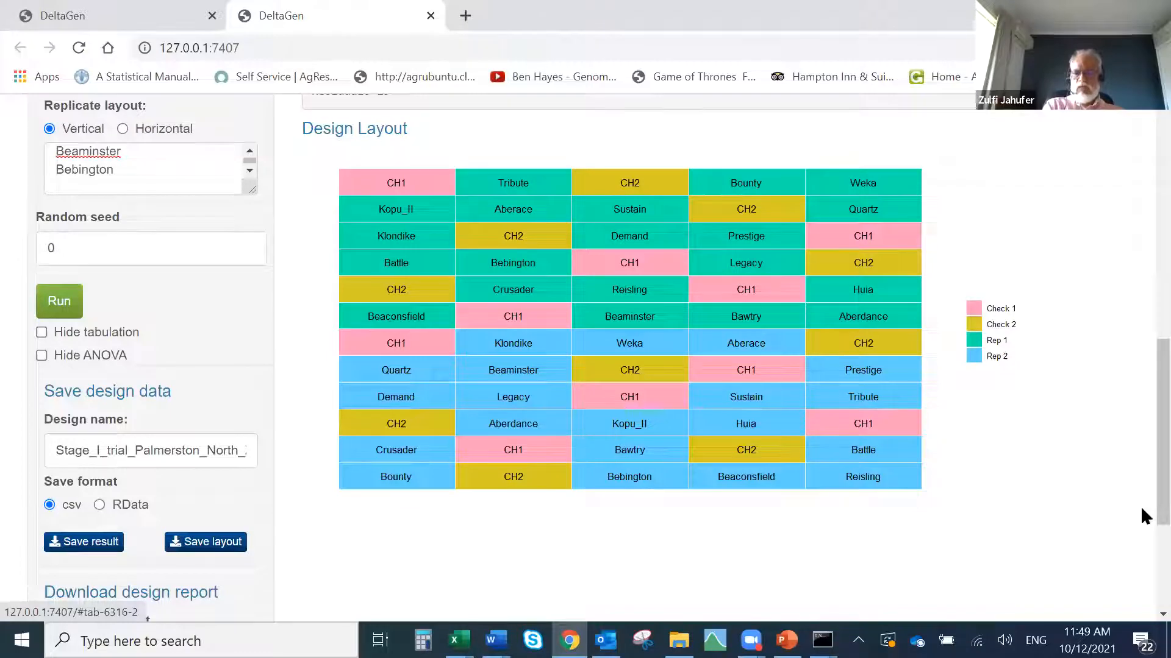
scroll(1141, 487, up, 5)
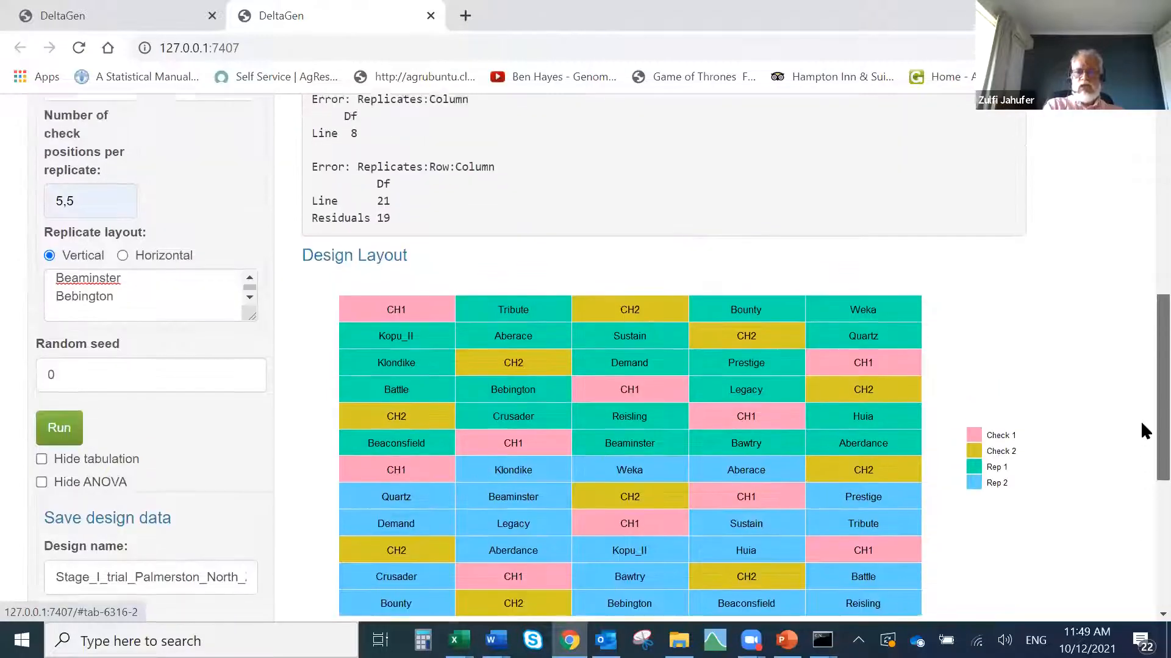
scroll(1142, 424, up, 5)
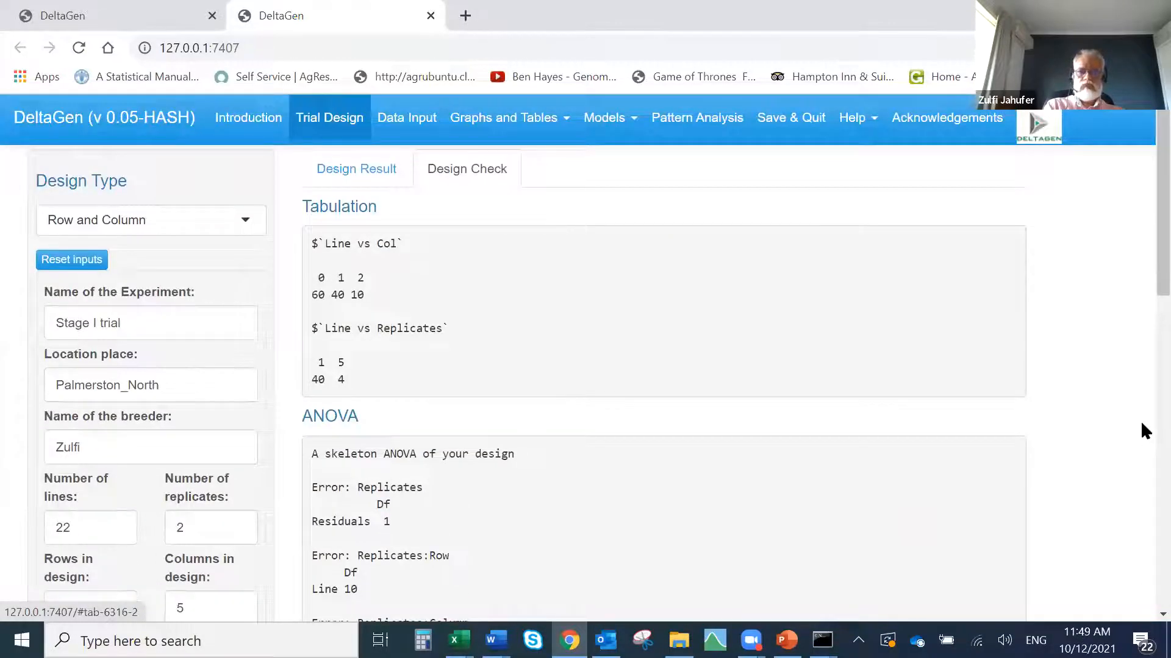
- Return to the design result and send the design with trait AB, Top left start corner and Horizontal direction to data input
drag(530, 187, 386, 167)
click(446, 216)
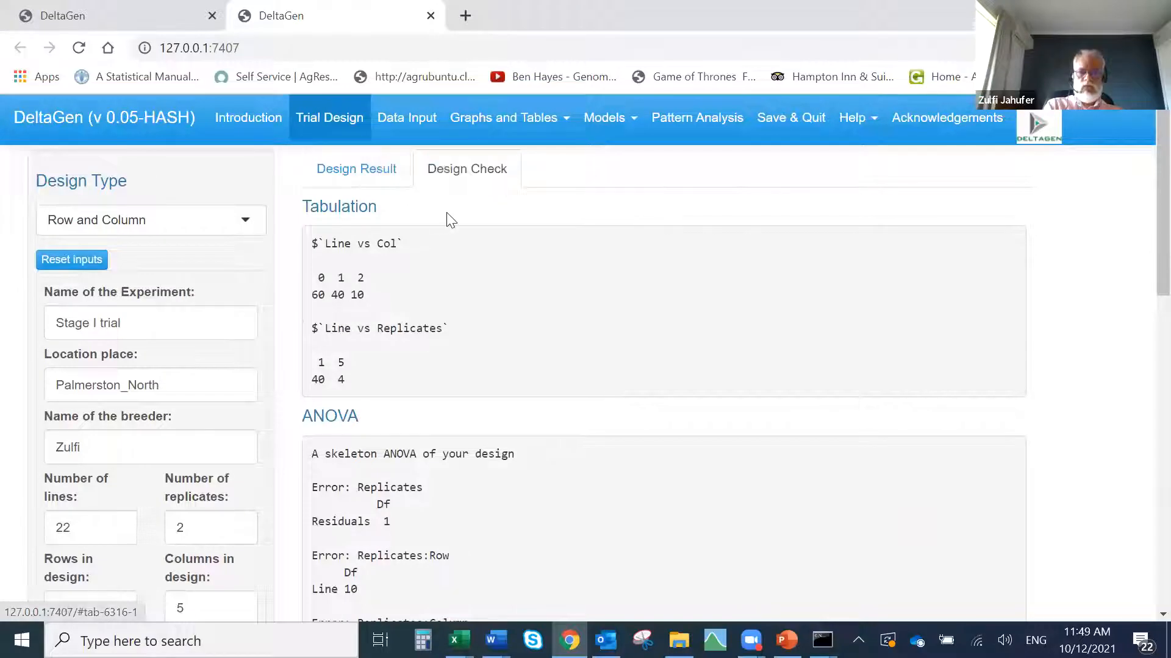
click(353, 173)
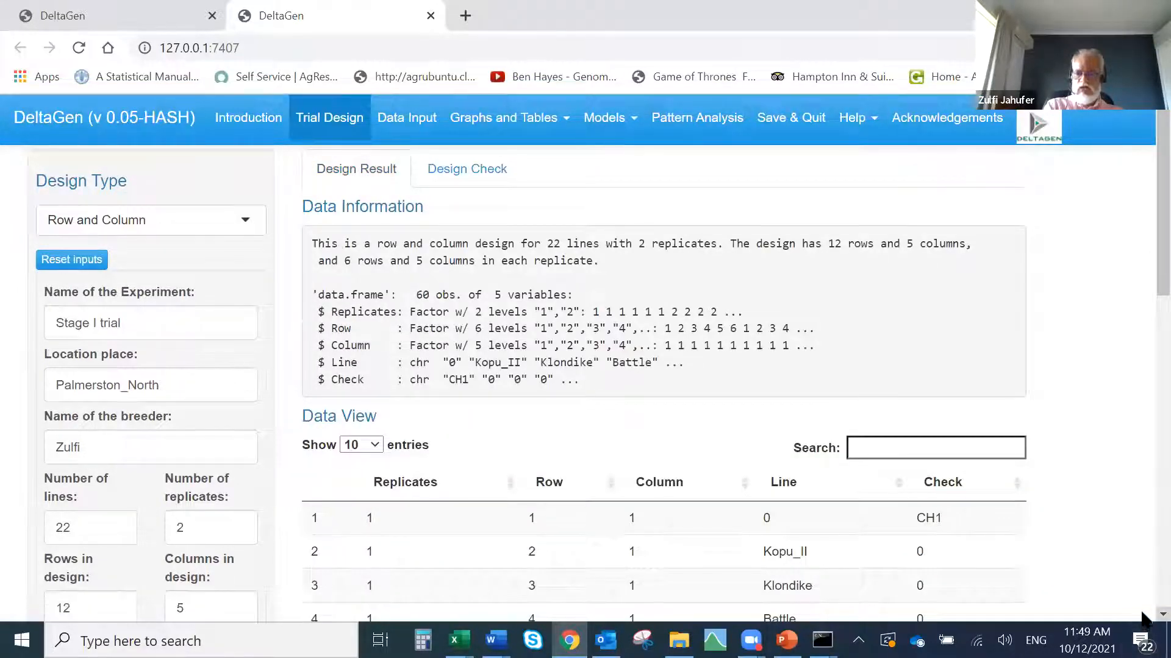
scroll(1143, 614, down, 10)
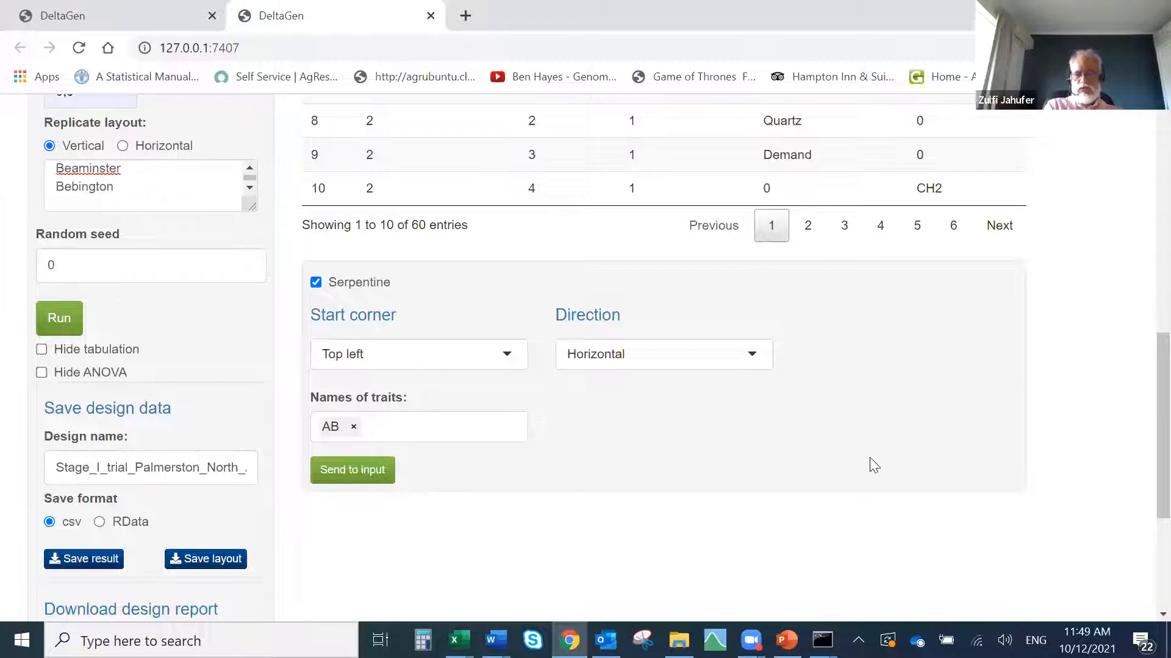
click(376, 480)
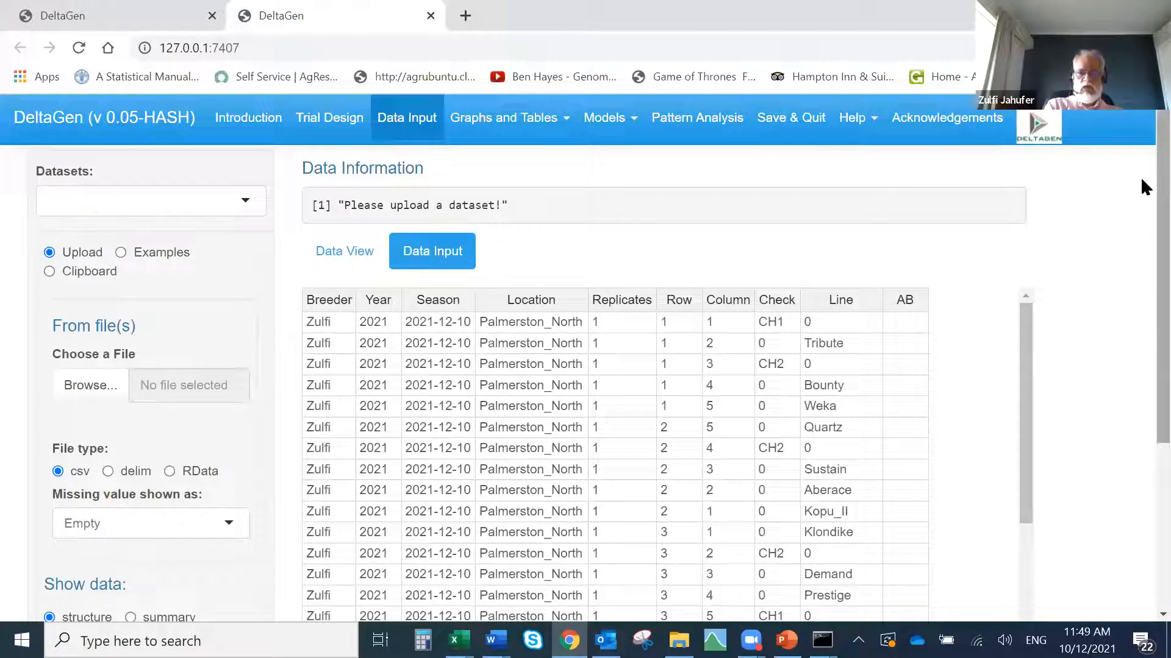
- Look through the generated data input table with its empty AB column and check the data view for comparison
scroll(1142, 220, down, 1)
scroll(1142, 244, down, 4)
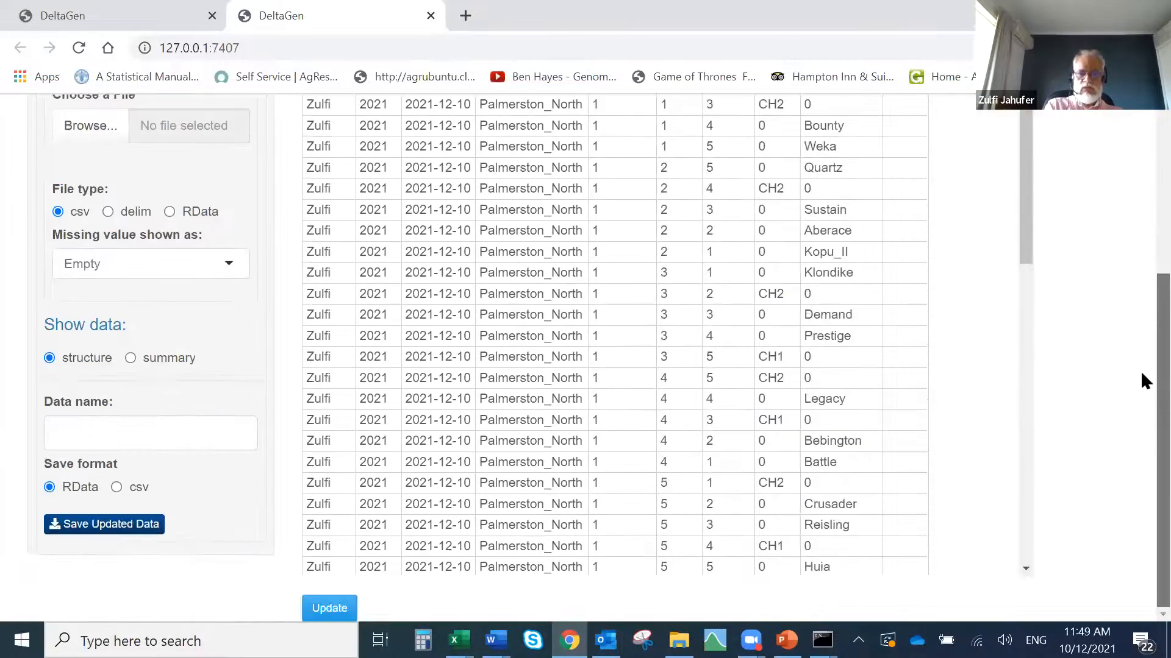
scroll(1142, 366, up, 4)
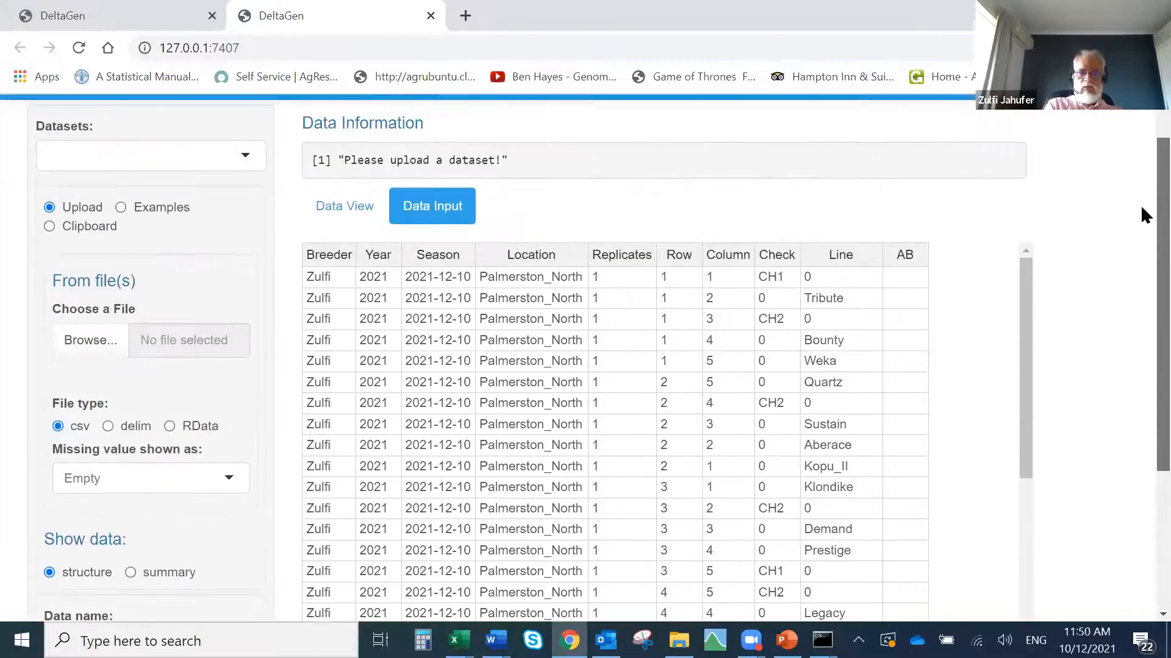
click(336, 208)
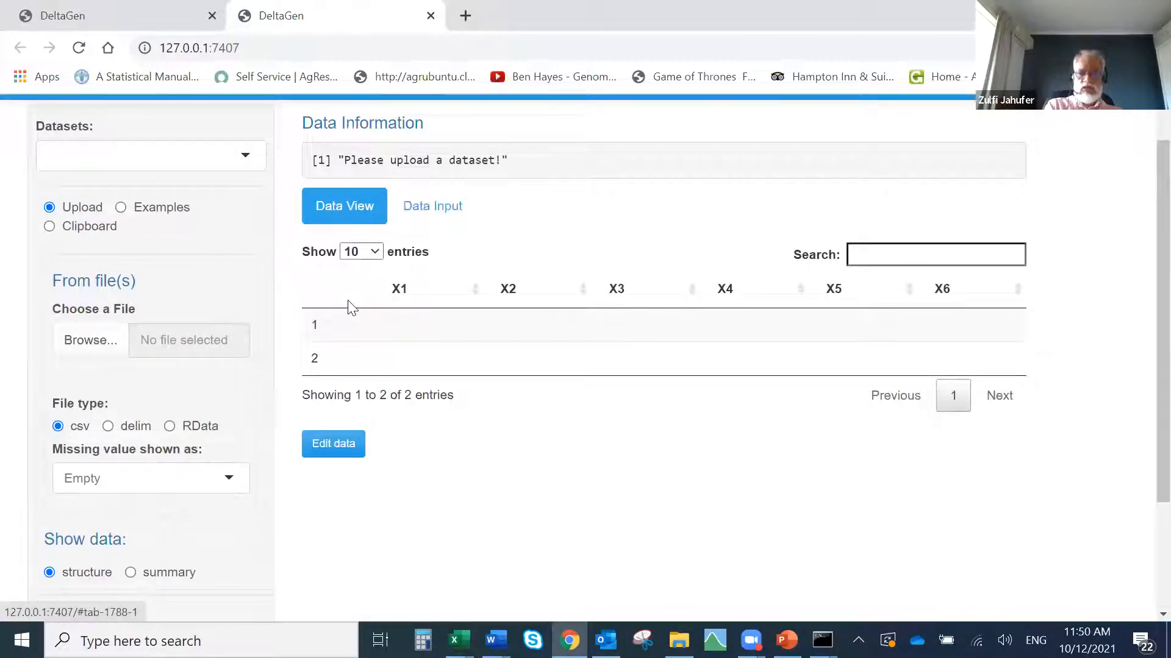
click(434, 221)
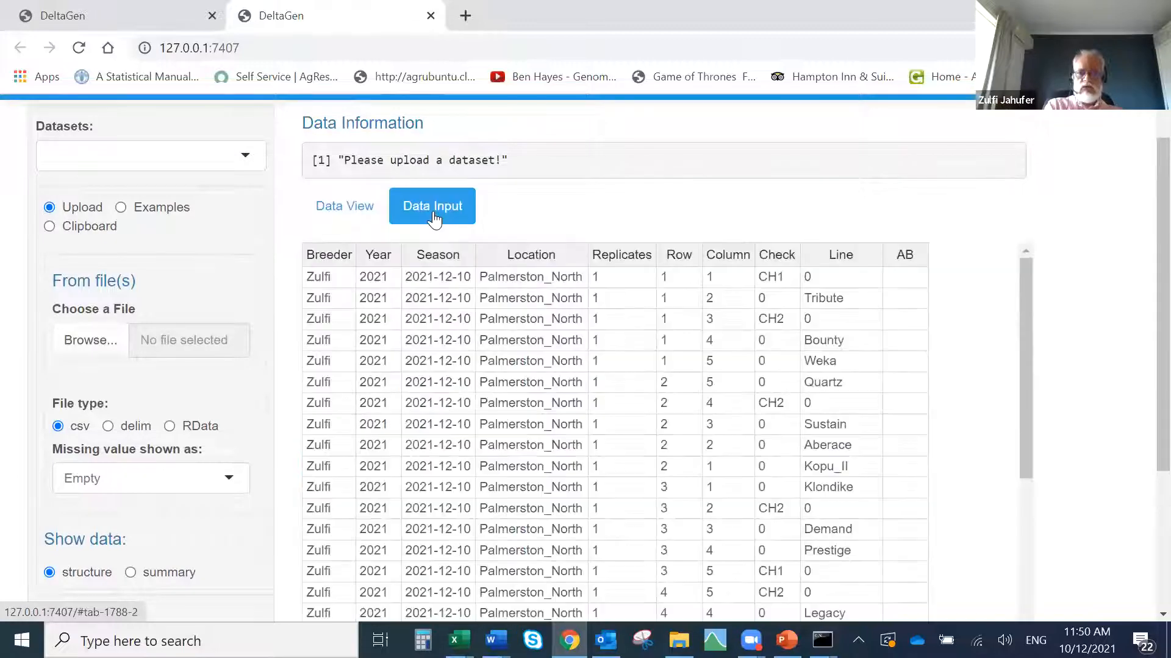
scroll(1143, 357, down, 3)
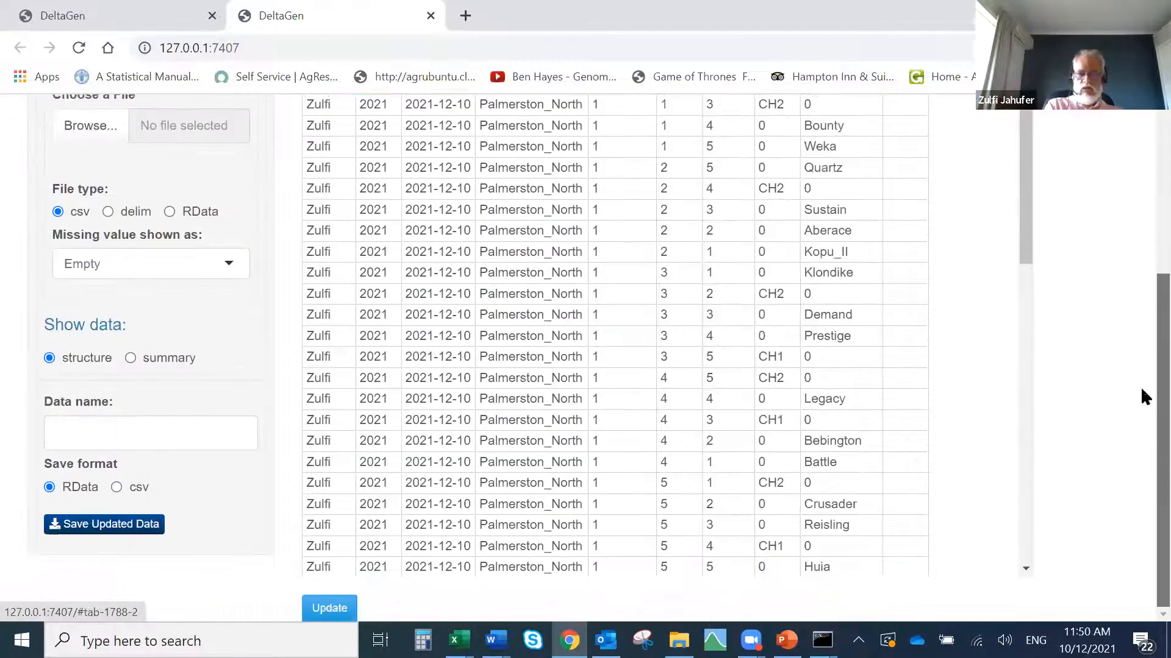
- Update the dataset from the data input table and reopen its data input view
click(337, 604)
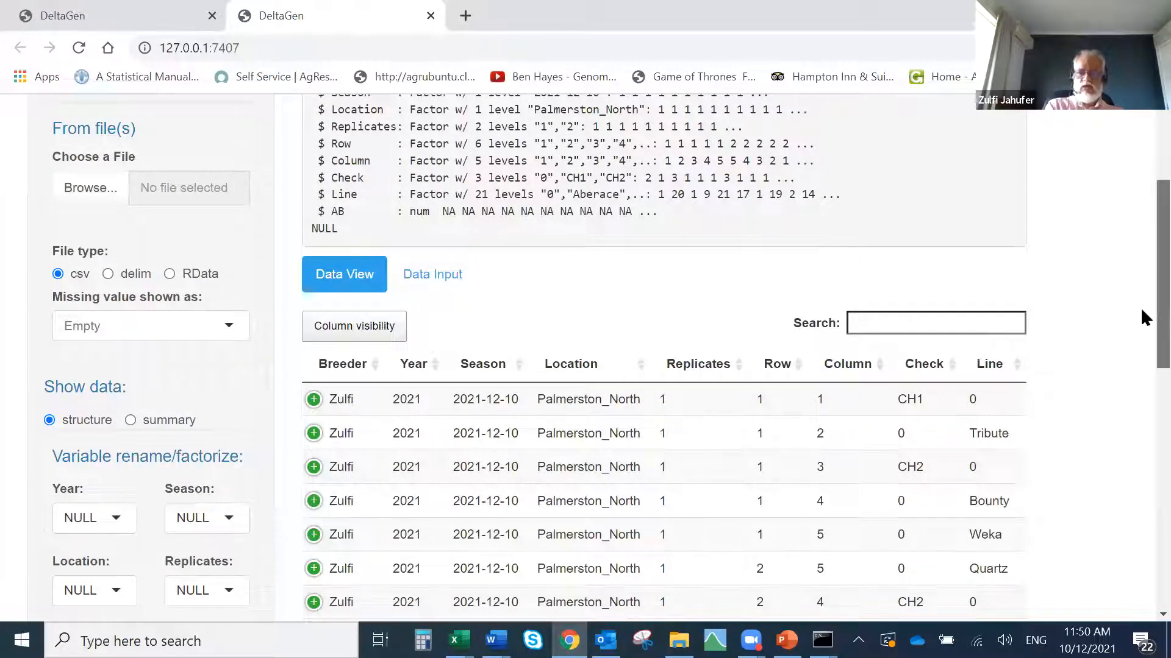
scroll(1141, 310, up, 4)
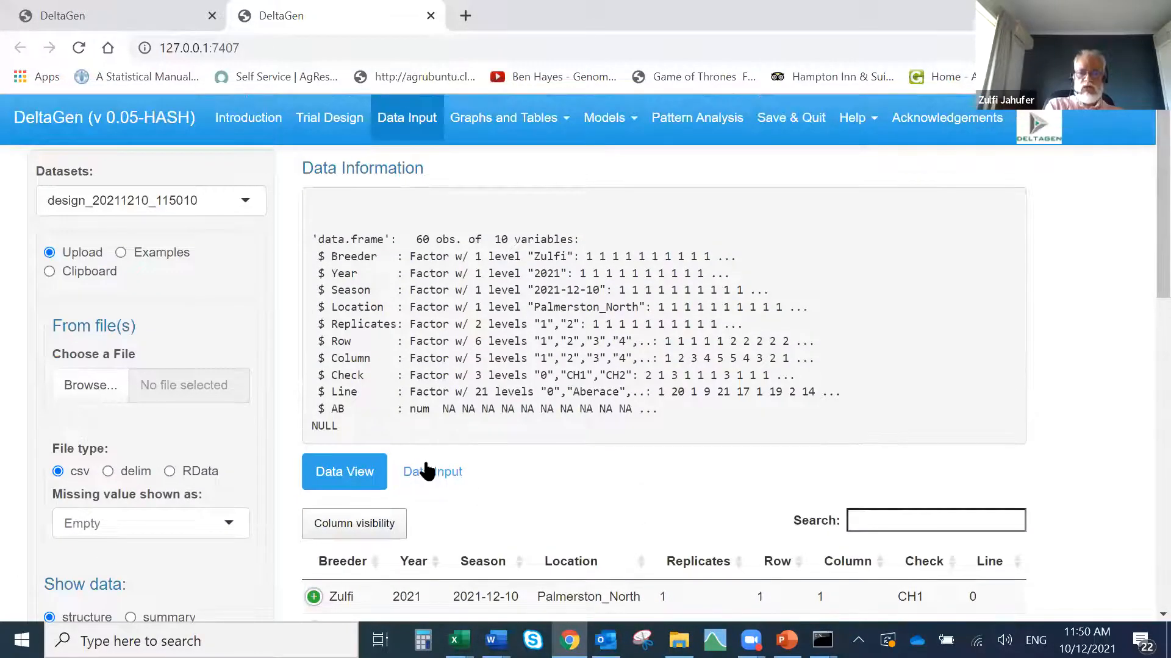
click(428, 472)
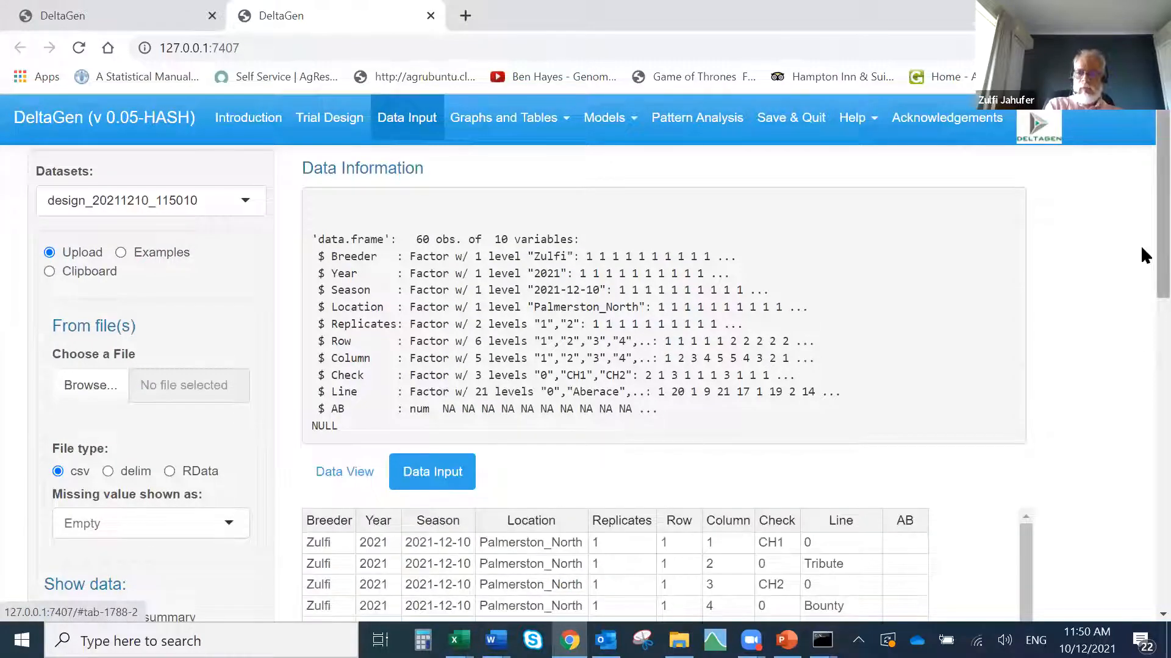
- Enter the AB values 12, 34, 23, 34 and 98 for the first five plots of the data input table
scroll(1141, 353, down, 5)
scroll(1142, 360, down, 1)
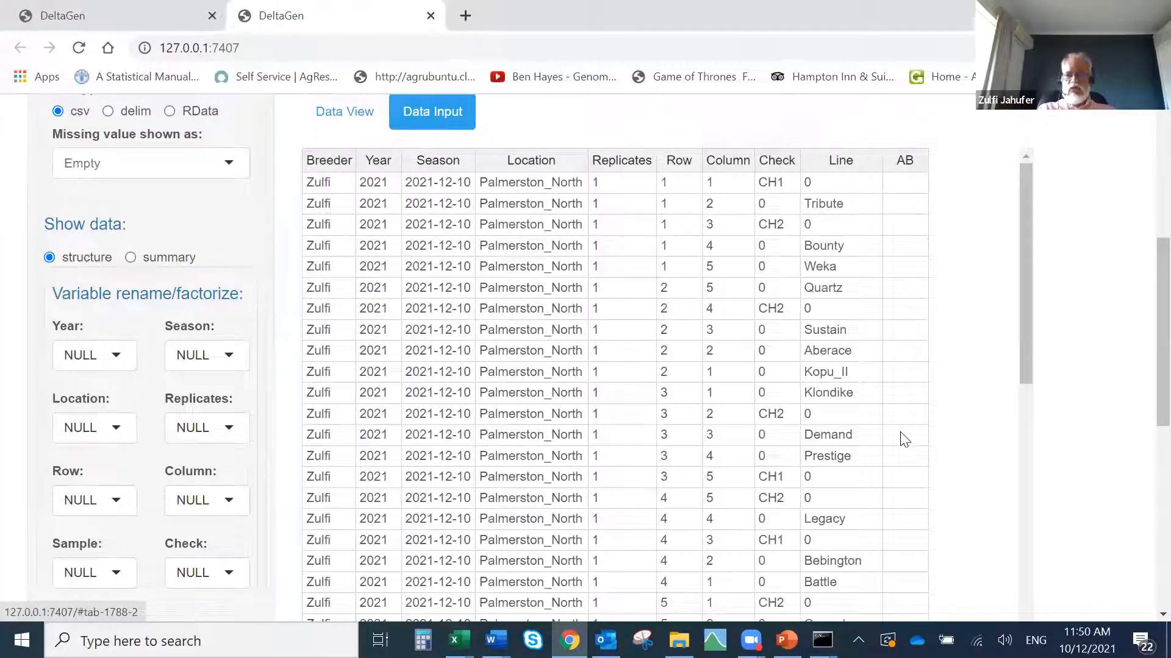
click(904, 186)
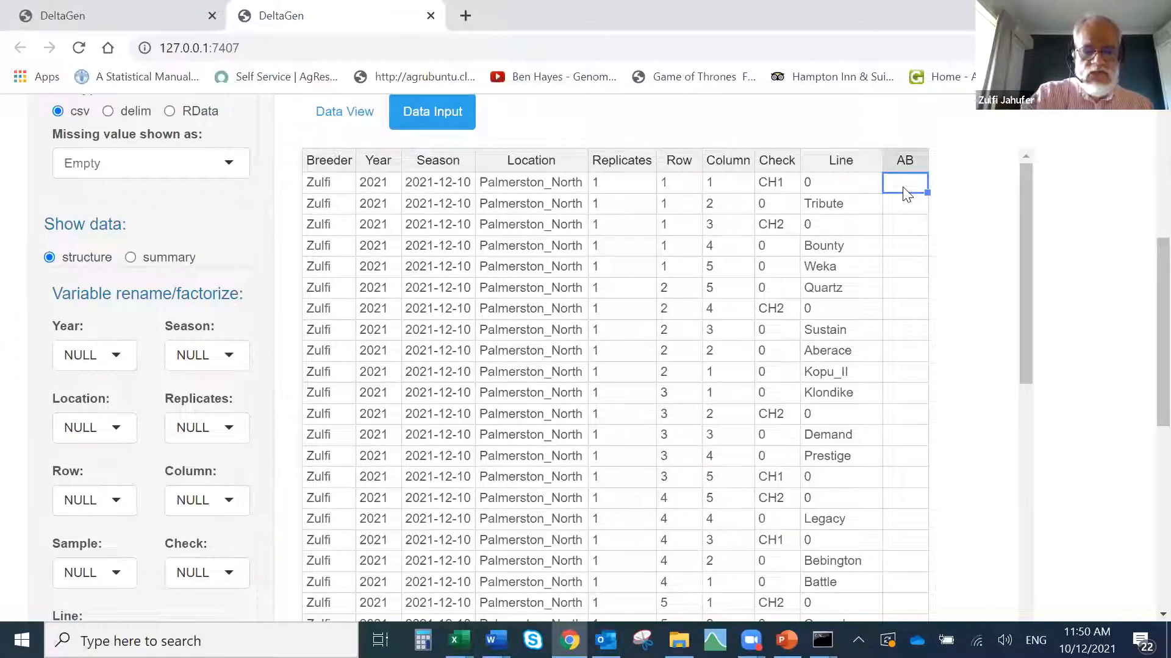
text(12)
key(Return)
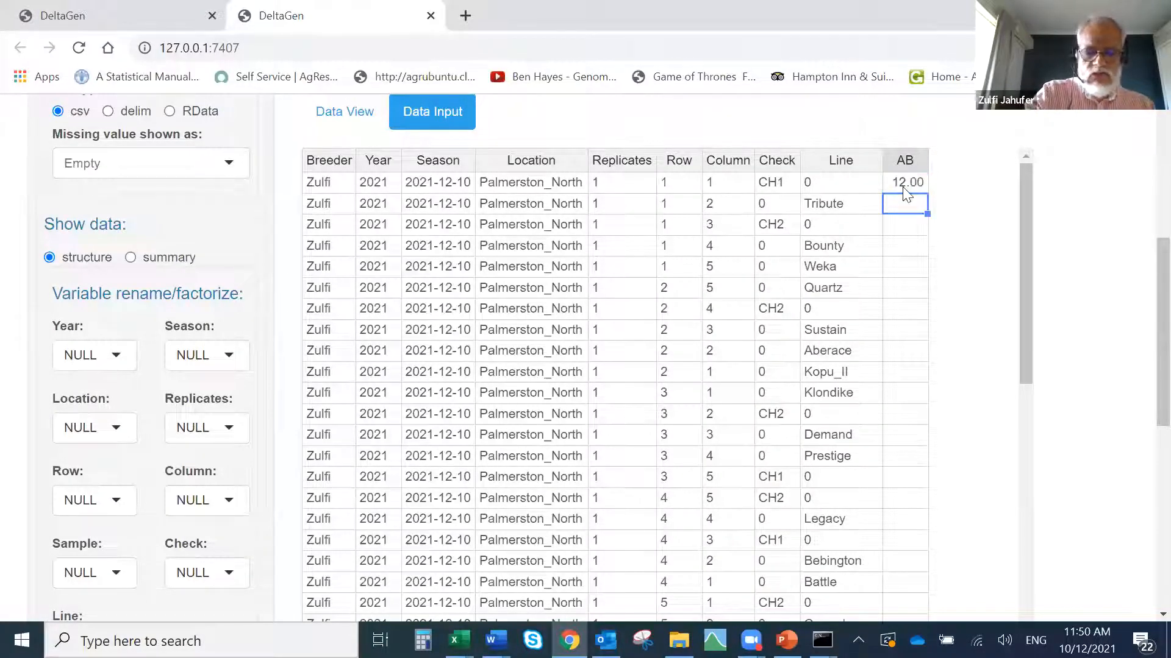
key(Return)
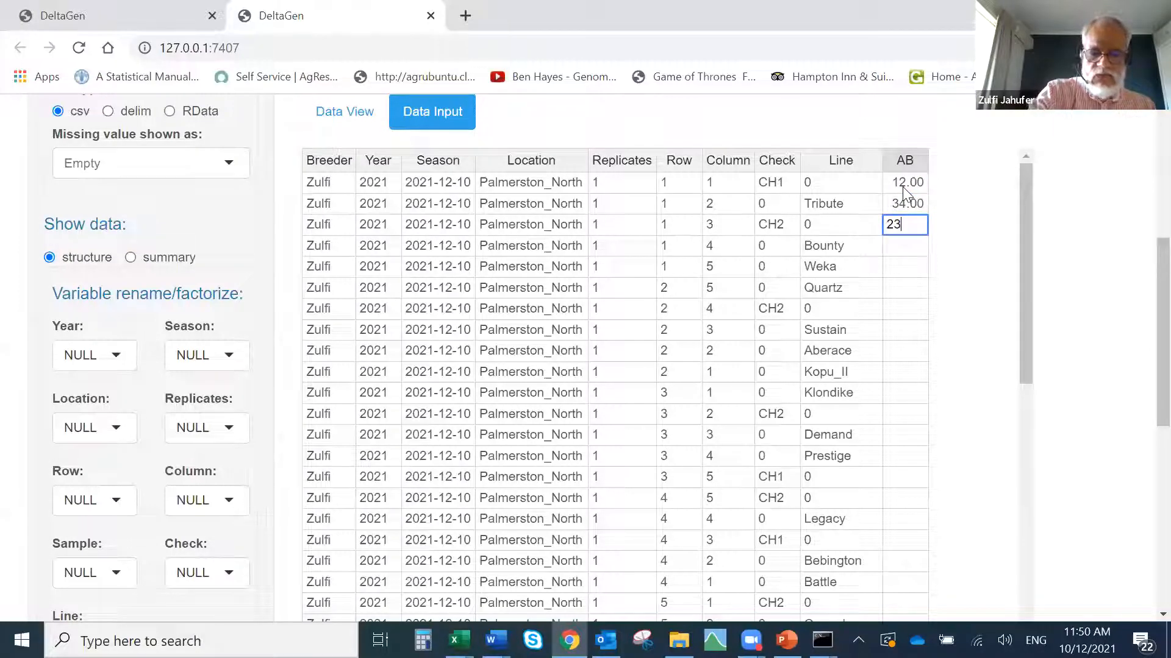
key(Return)
key(Return)
text(98)
key(Return)
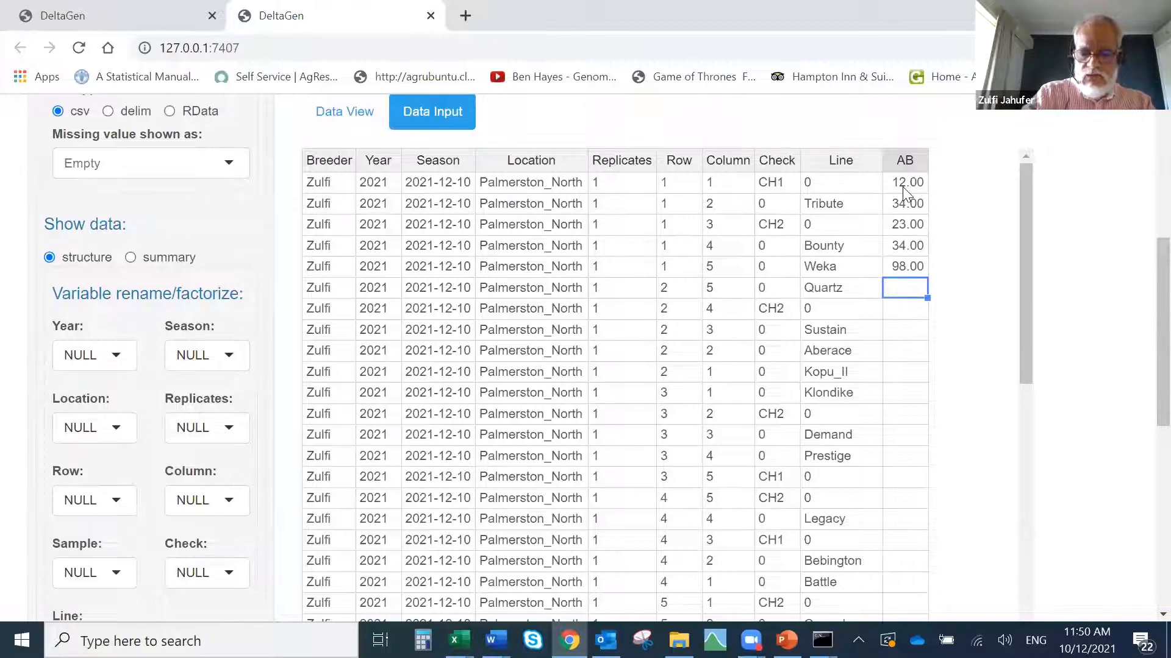
- Continue the AB column from the Quartz plot to the Demand plot with 768, 456, 98, 34, 23, 29, 3149 and 59
key(Return)
text(456)
key(Return)
text(98)
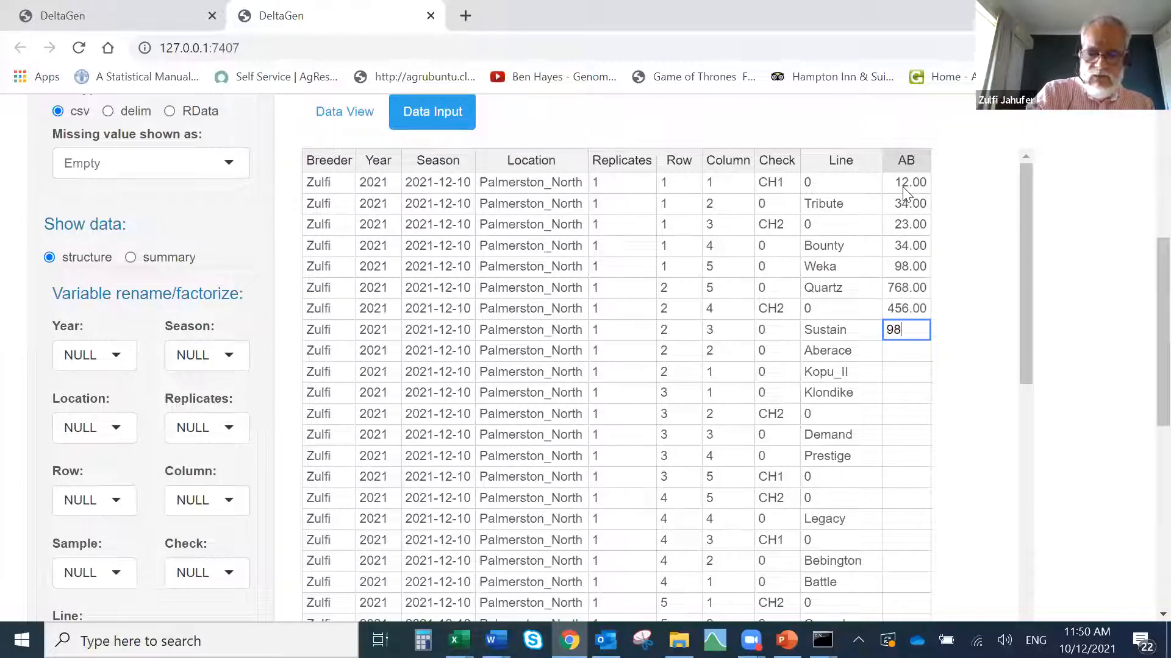
key(Return)
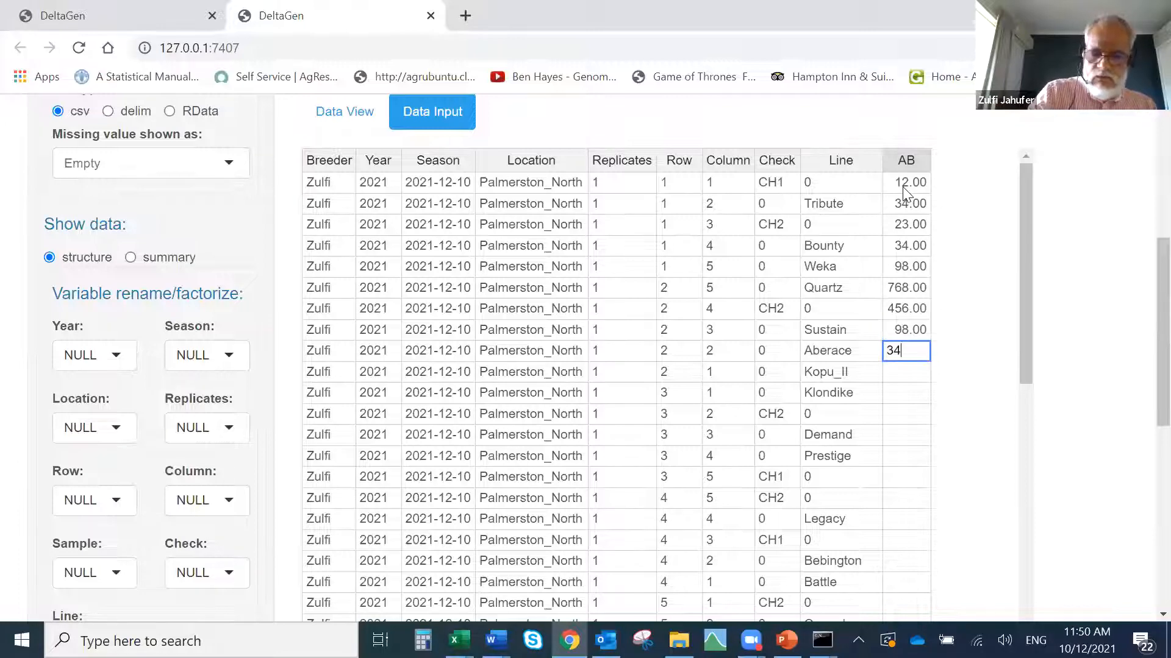
key(Return)
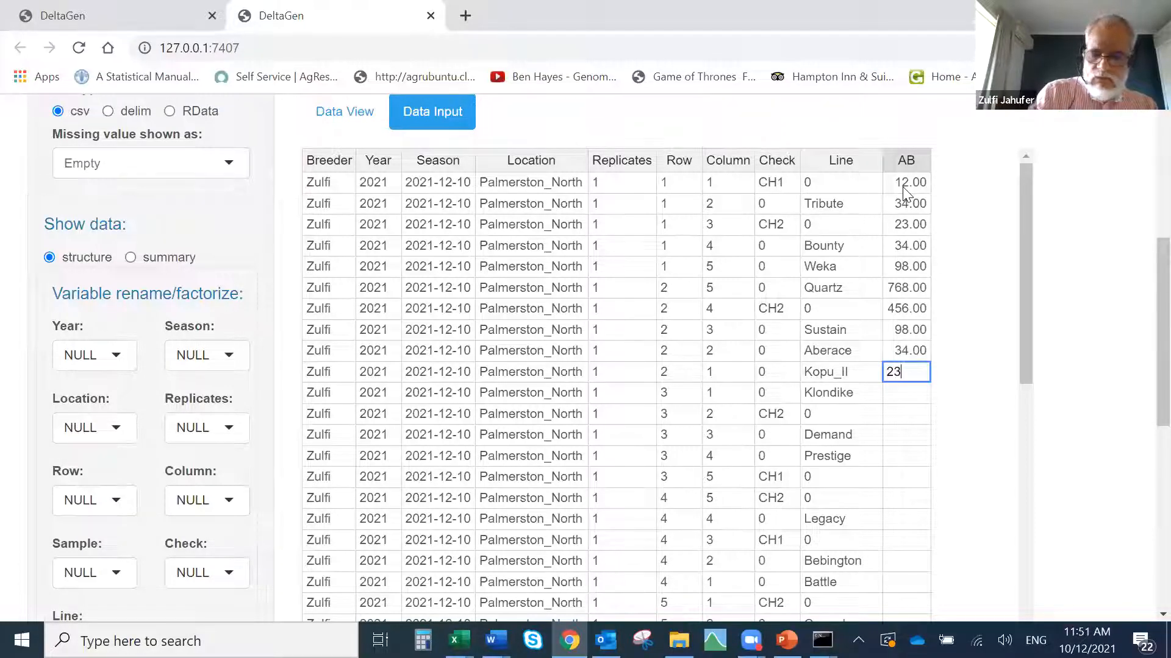
text(23)
key(Return)
key(Return)
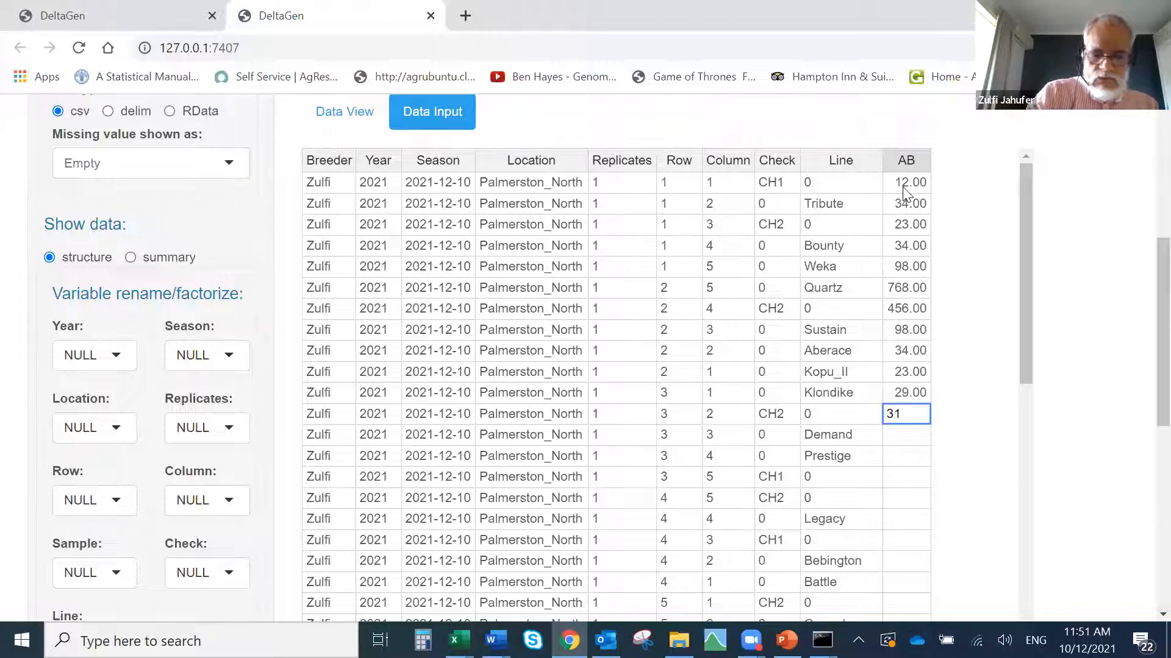
key(Return)
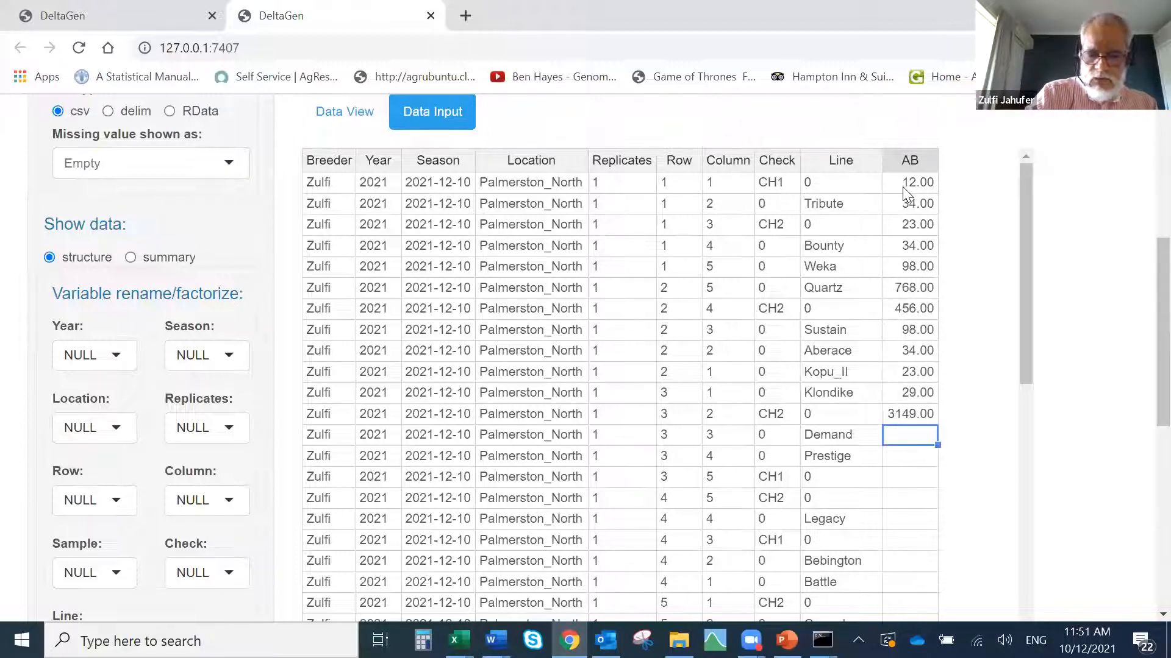
click(972, 262)
- Fill the rest of the AB column down by repeating the thirteen entered values, and check the lower rows
drag(922, 183, 925, 440)
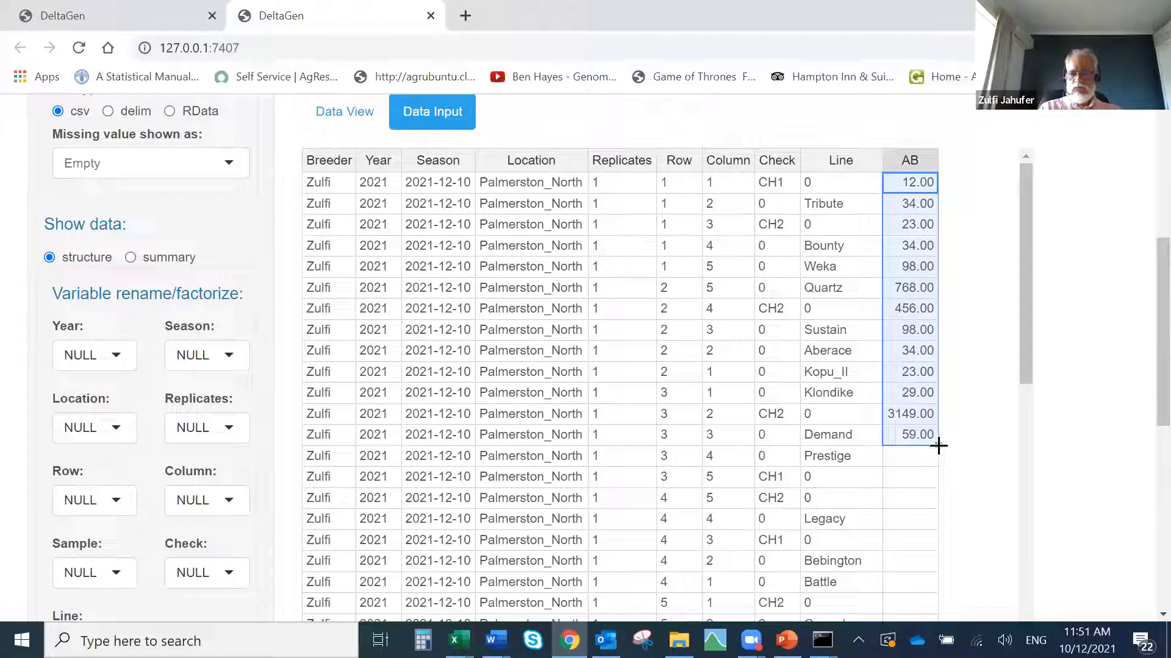
double_click(935, 445)
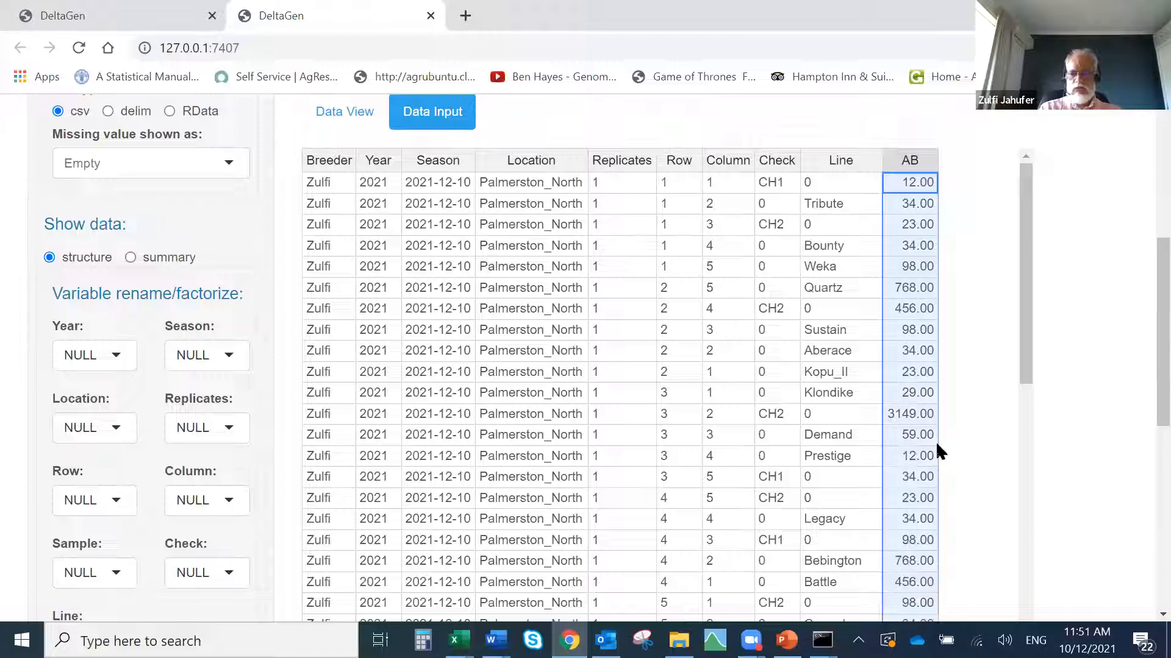
drag(1024, 347, 1034, 259)
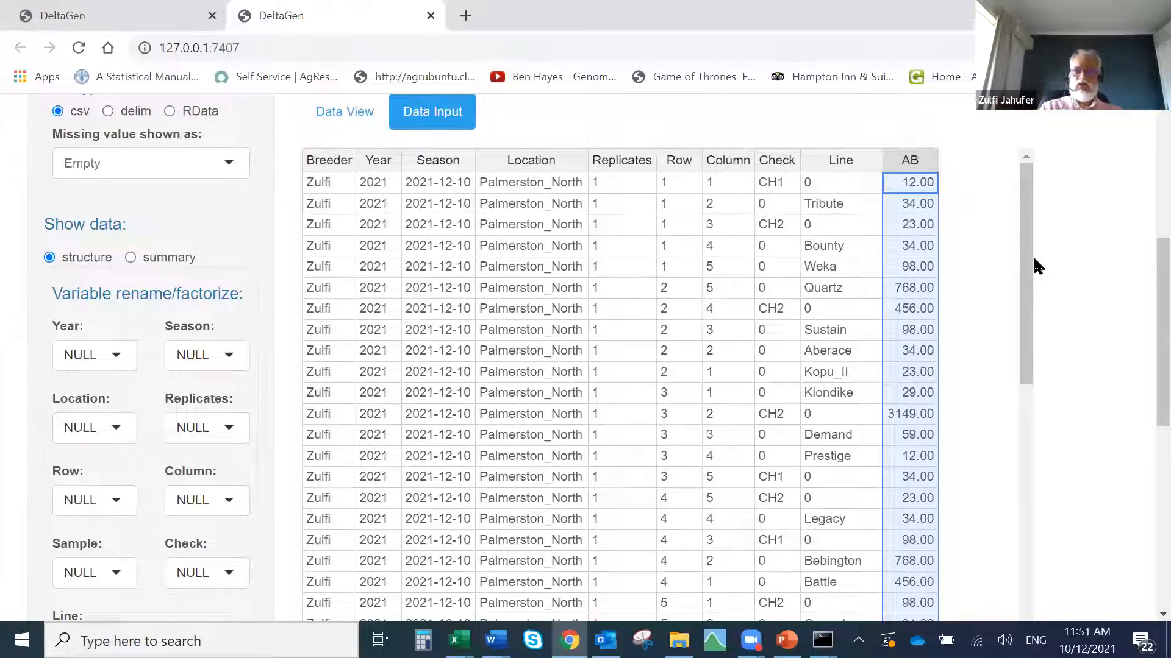
drag(1035, 204, 1049, 389)
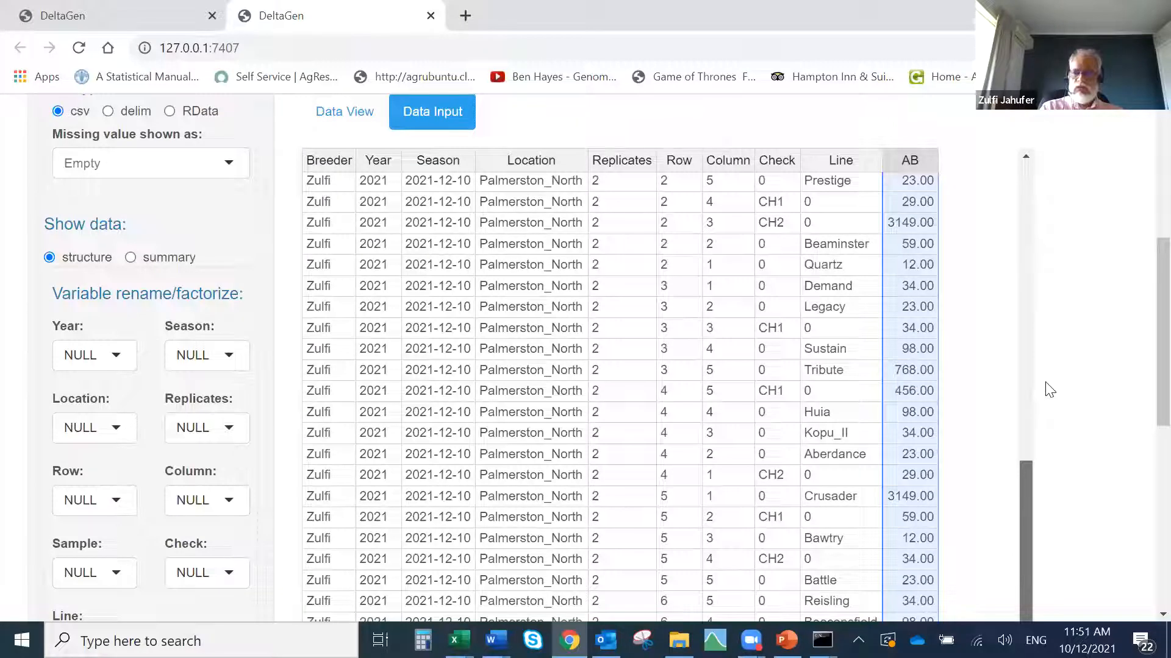
- Update the dataset with the filled AB column and check the AB variable in the data information
scroll(1142, 328, down, 10)
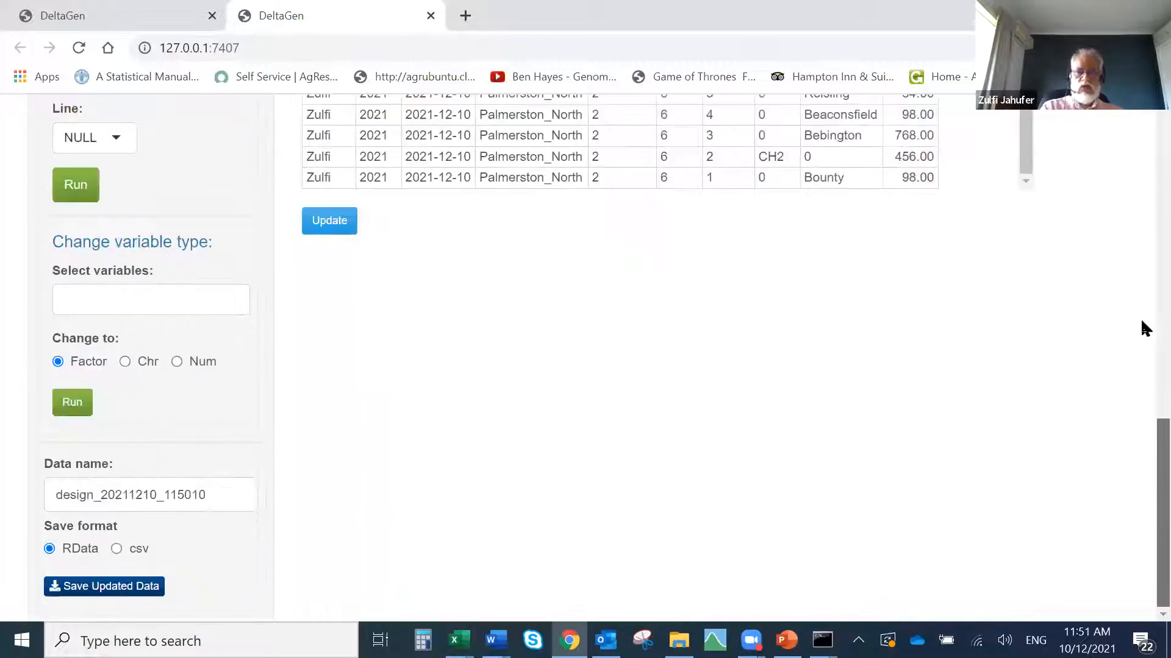
click(334, 226)
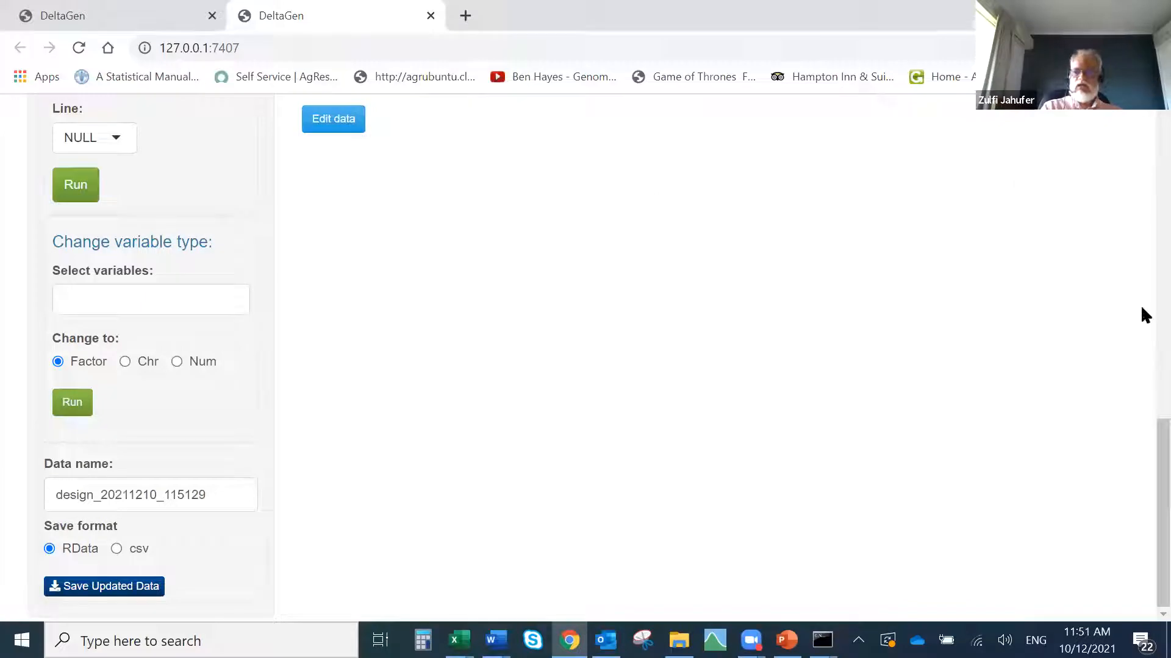
scroll(1140, 308, up, 8)
scroll(1140, 299, up, 7)
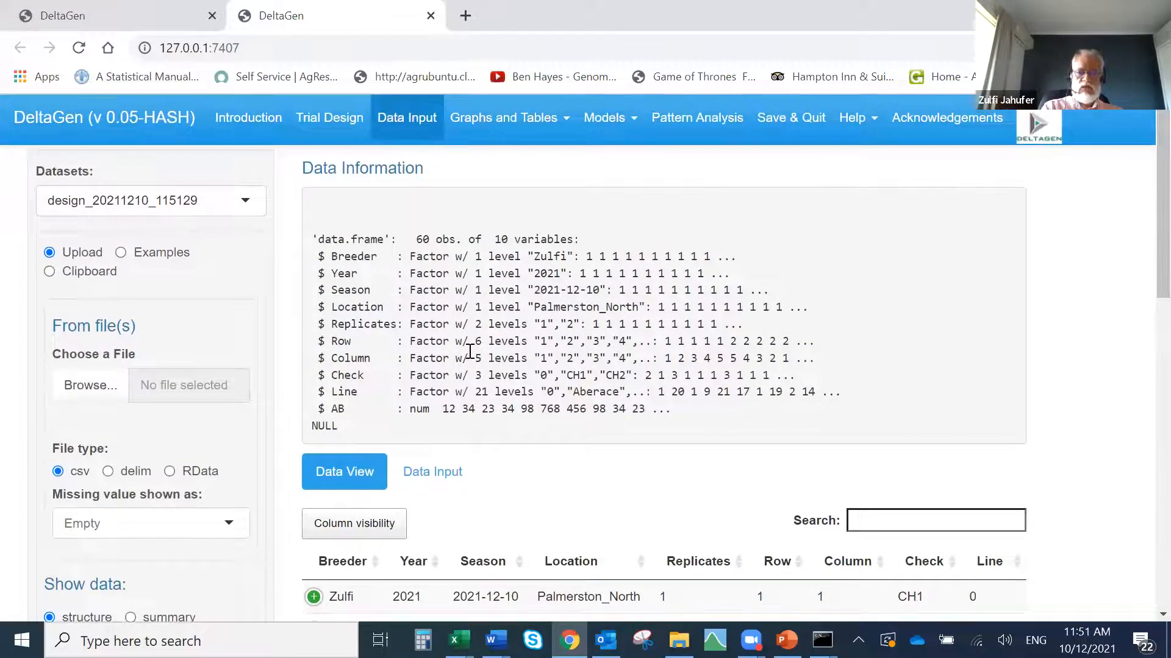
- Look through the updated data input table and examine the AB values across both replicates
click(441, 473)
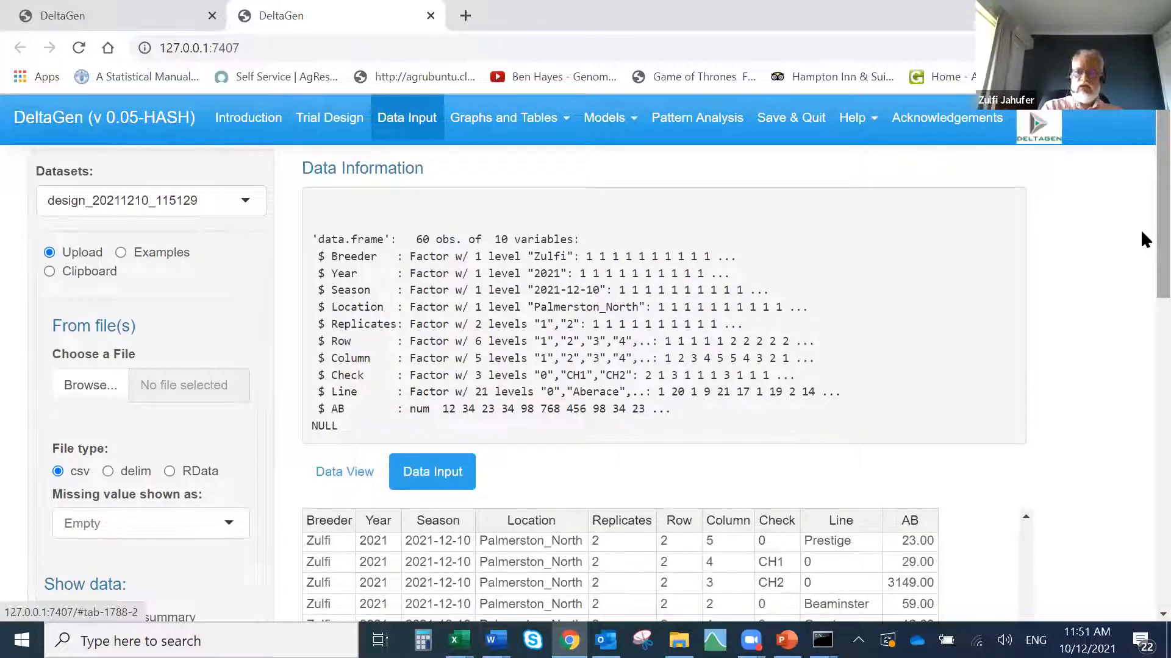
scroll(1142, 262, down, 5)
scroll(1141, 345, down, 3)
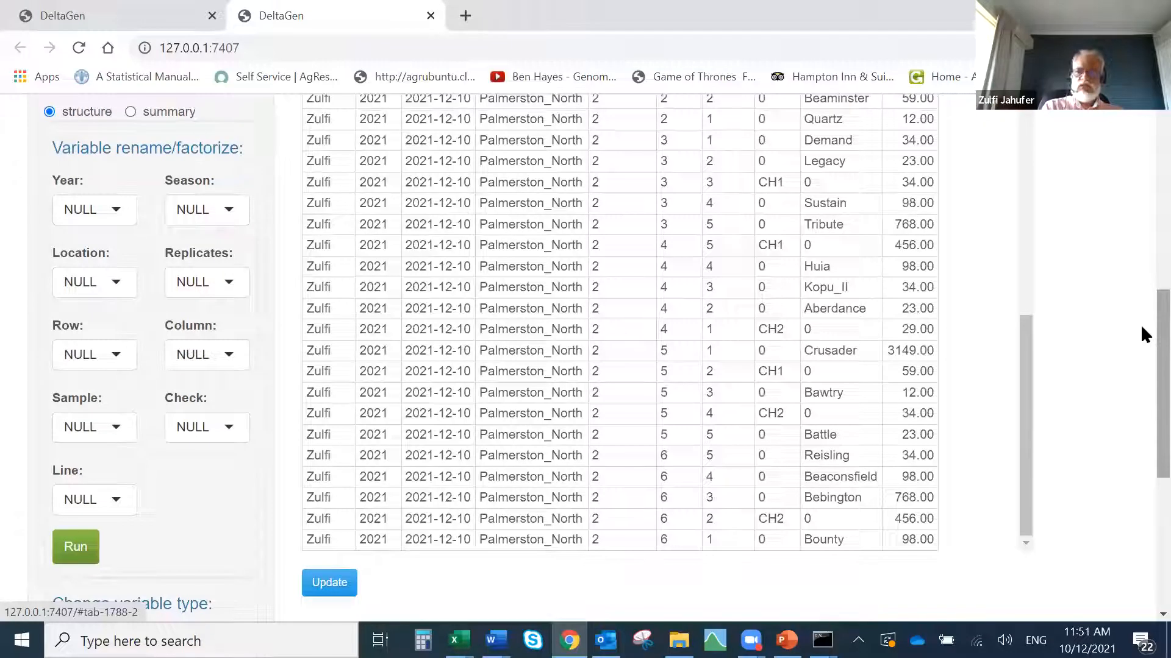
scroll(1141, 379, down, 6)
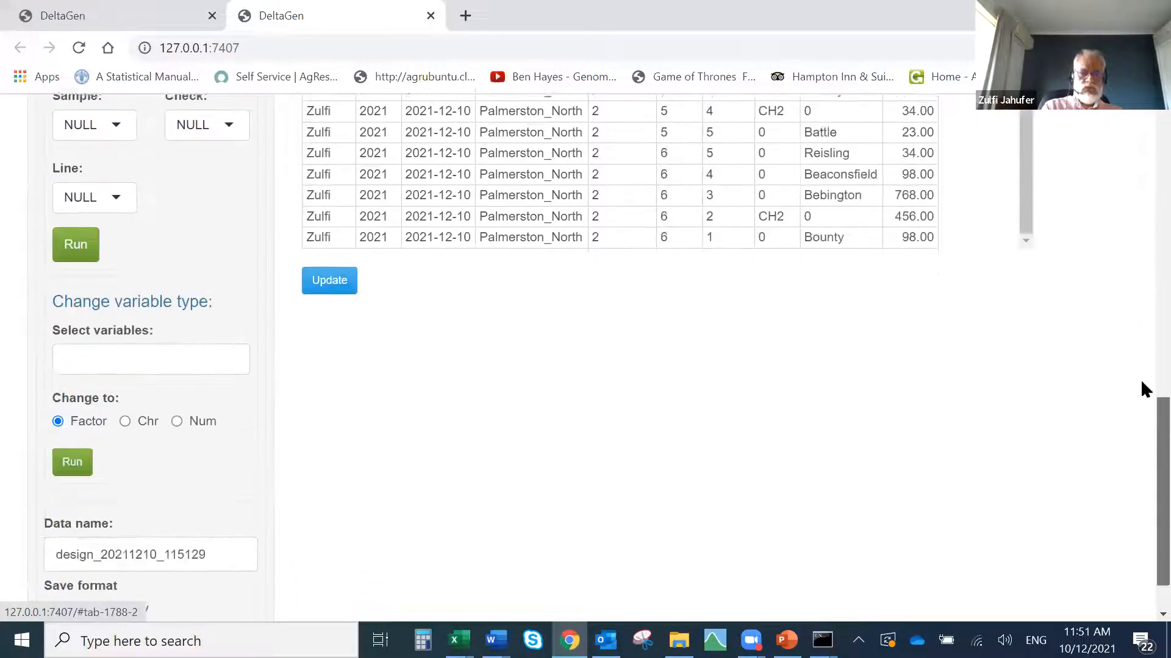
scroll(1140, 263, up, 11)
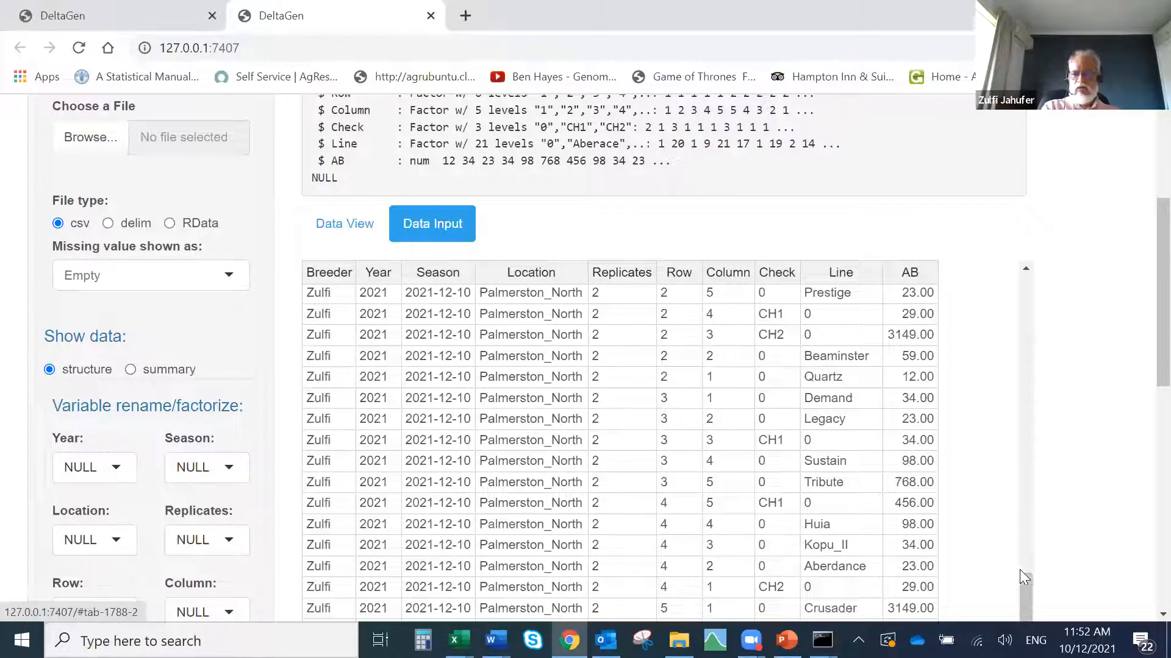
drag(1023, 580, 1027, 256)
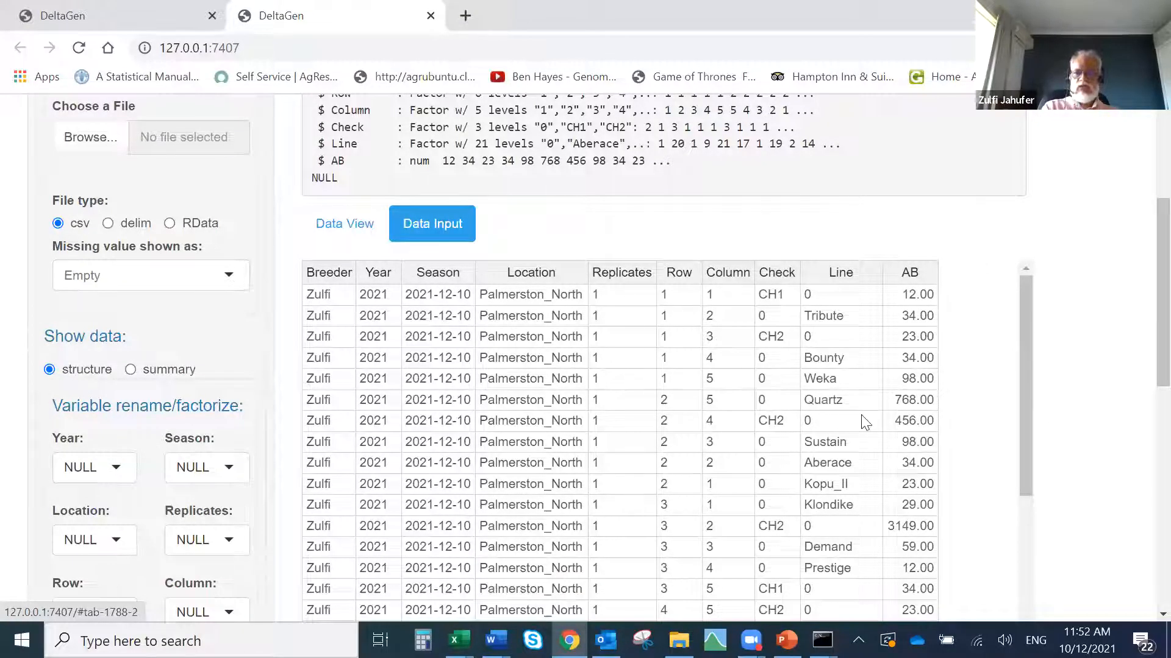
drag(1028, 298, 1043, 405)
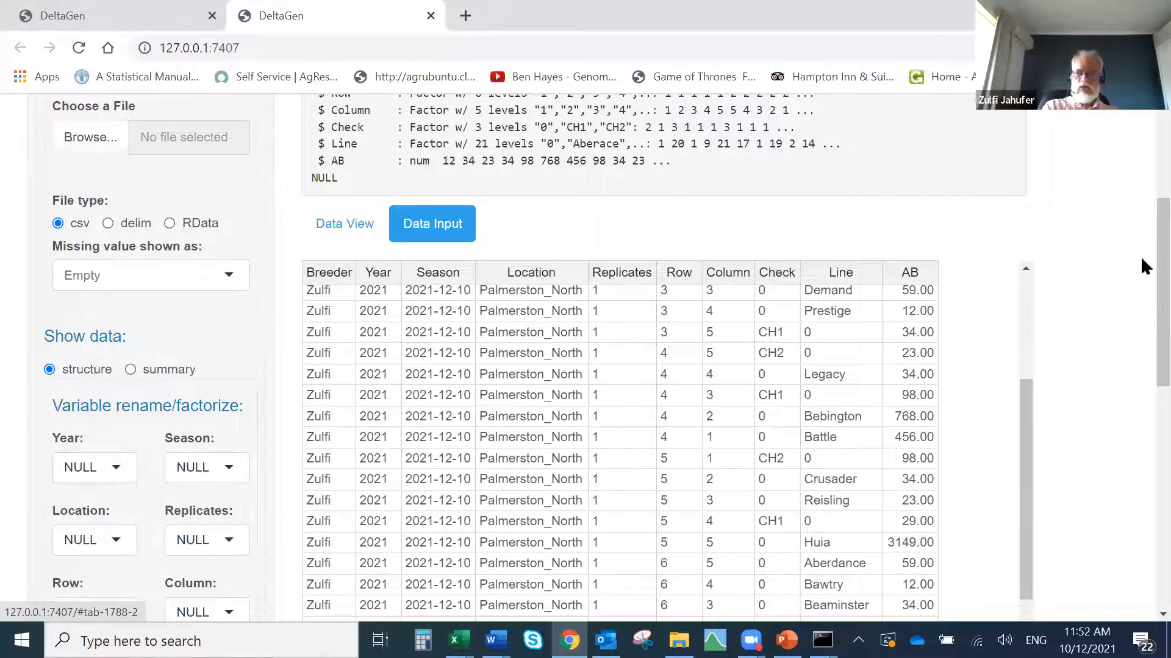
drag(1142, 260, 1141, 379)
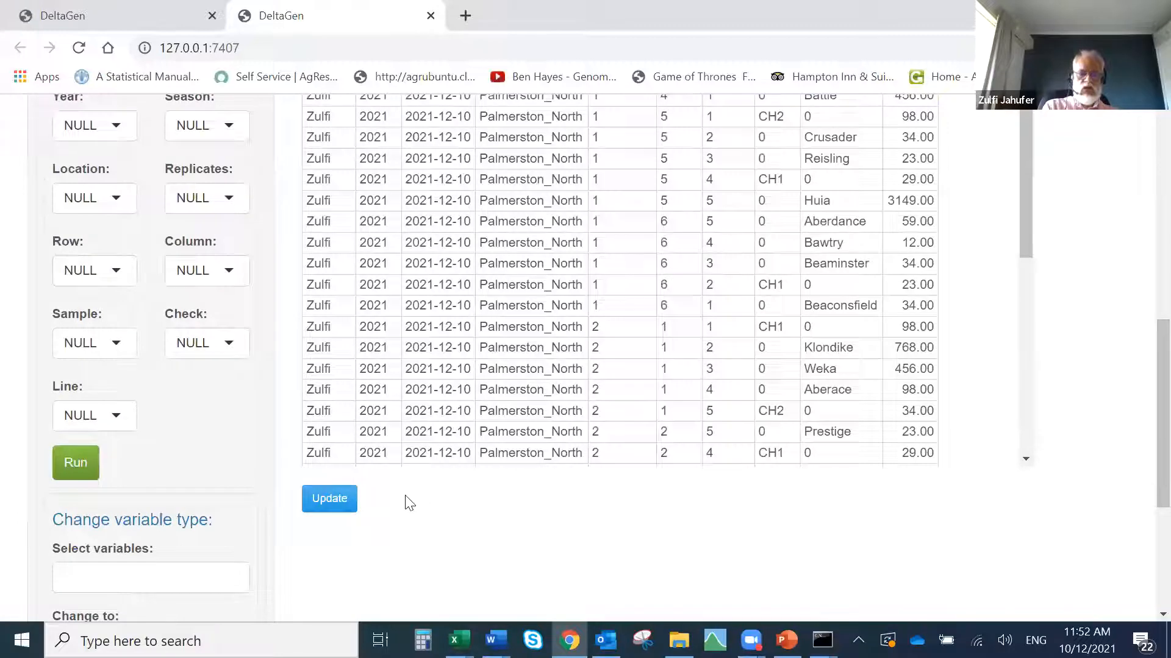
- Update the dataset again and save the updated data in csv format
click(337, 500)
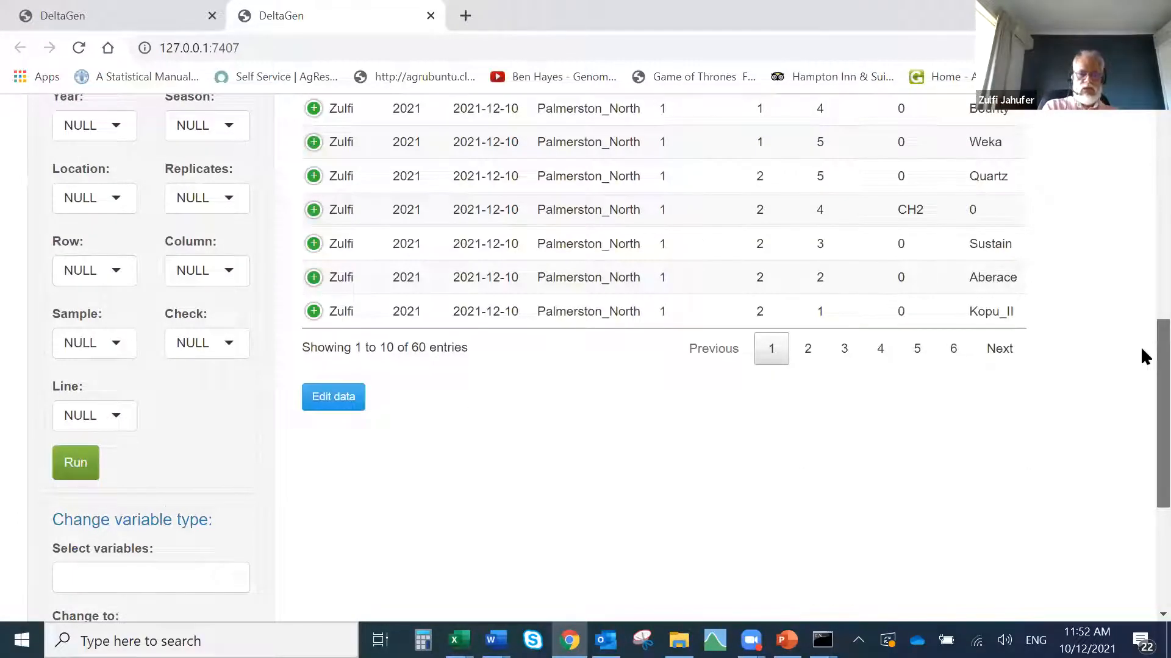
scroll(1142, 390, down, 5)
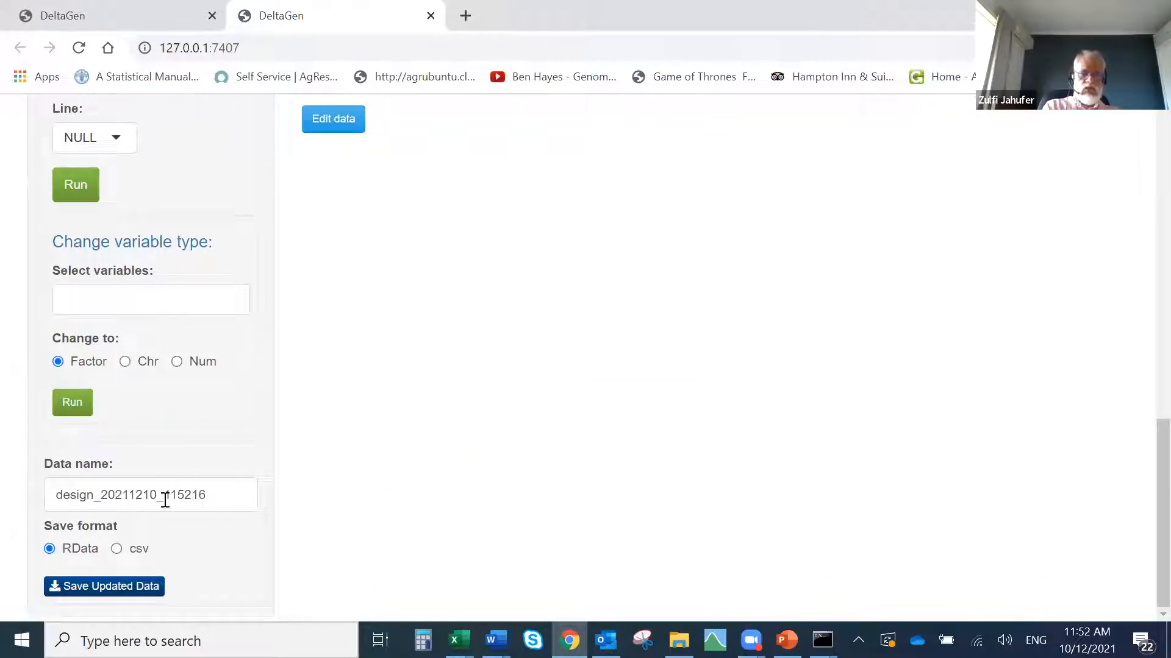
click(141, 592)
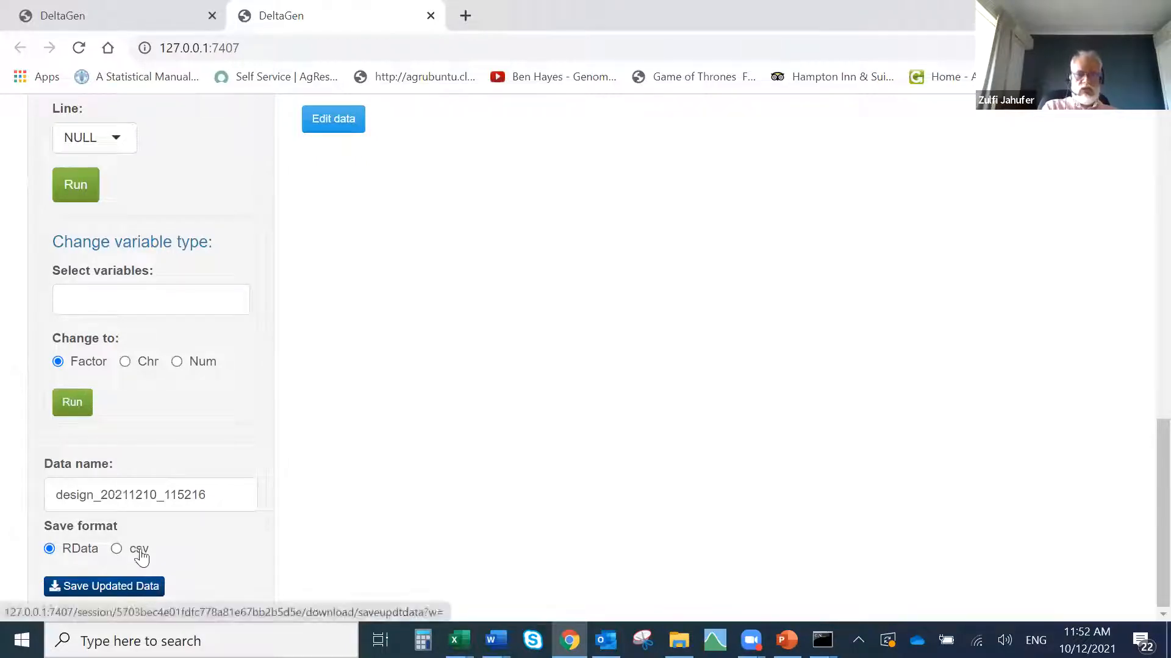
click(140, 549)
click(142, 587)
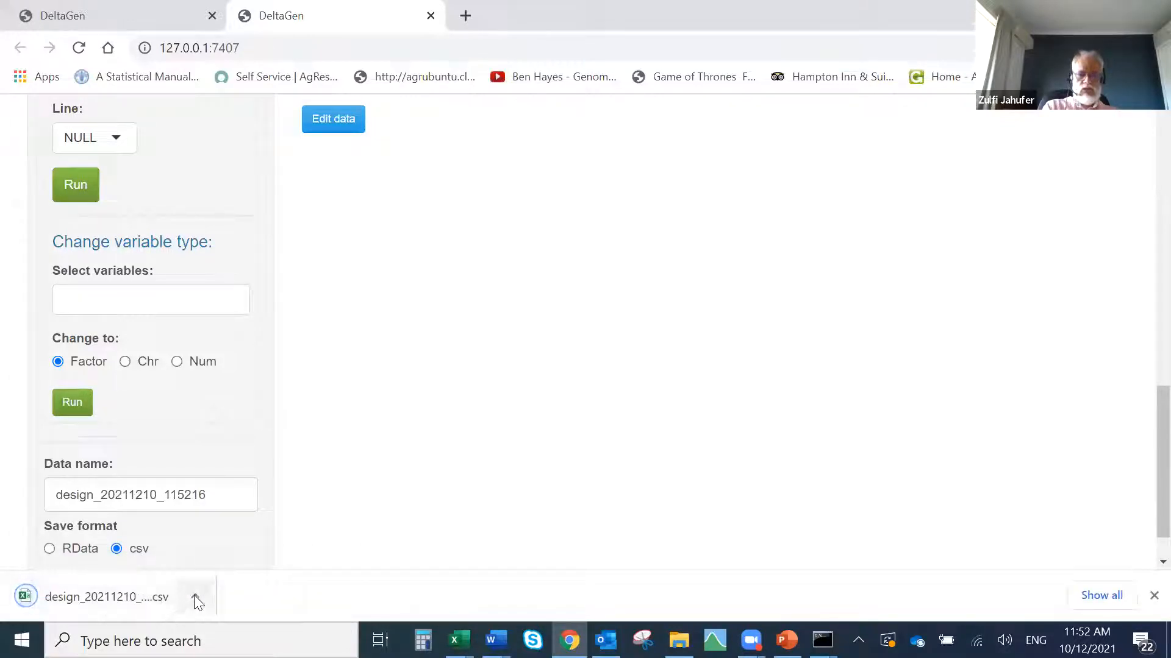
- Open the downloaded design csv file in Excel and widen the Season column so its dates can be read
click(194, 597)
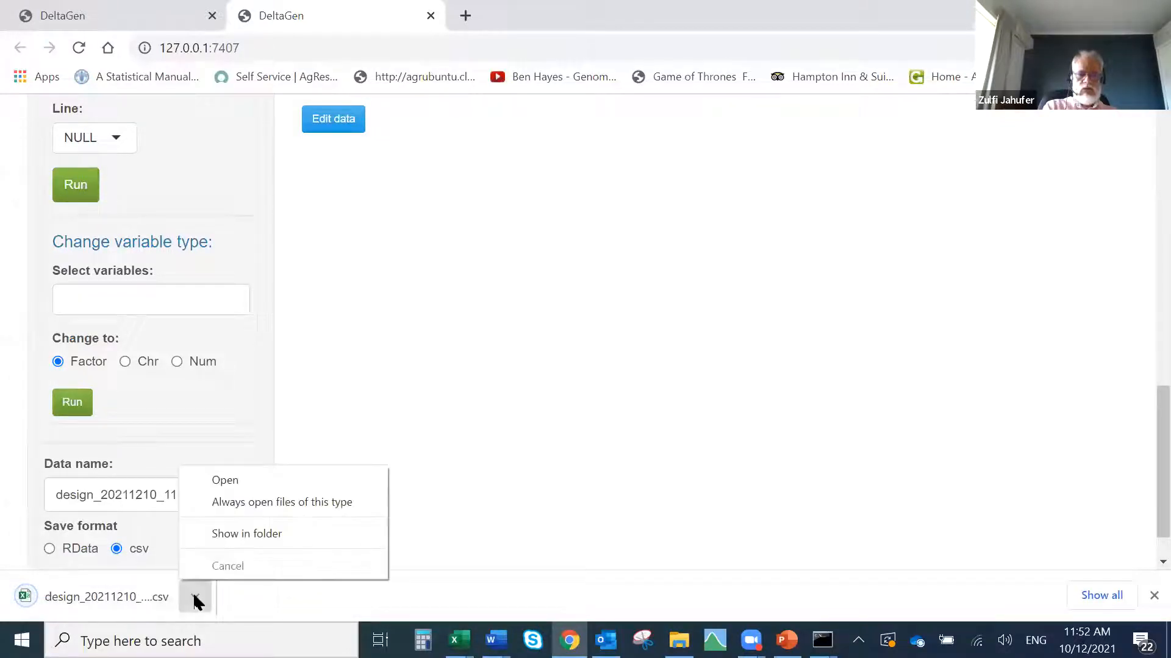
click(227, 481)
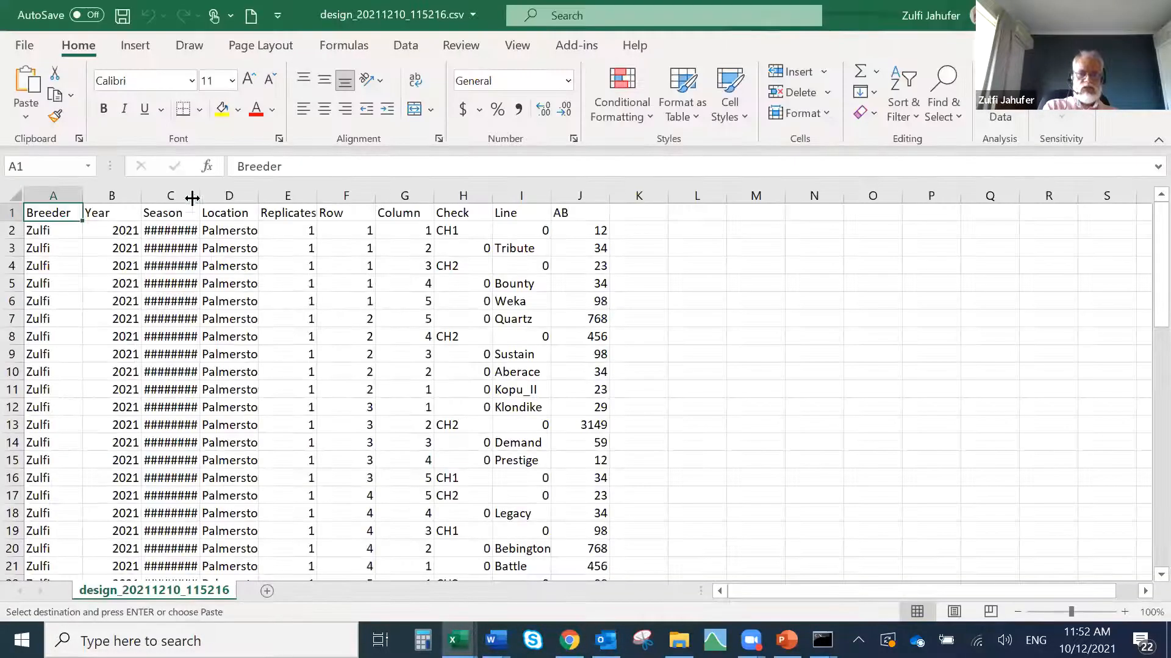
drag(199, 195, 258, 194)
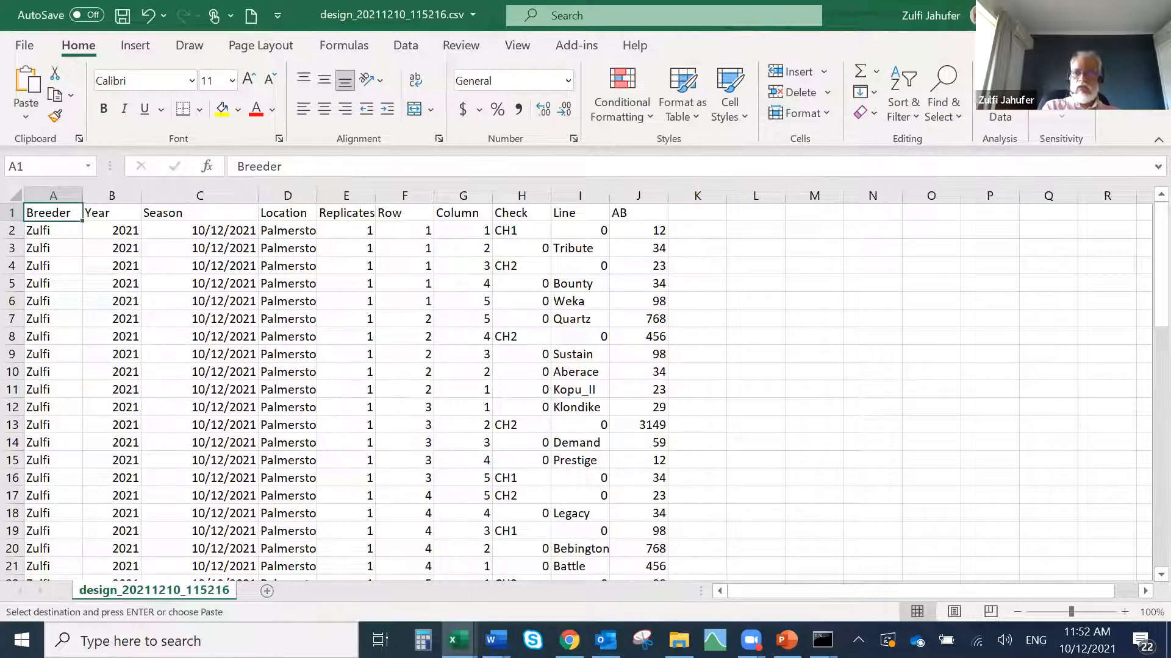
- Close the exported design csv without saving, close the Stage I trial csv, and minimize the entry names workbook to return to DeltaGen
click(1152, 15)
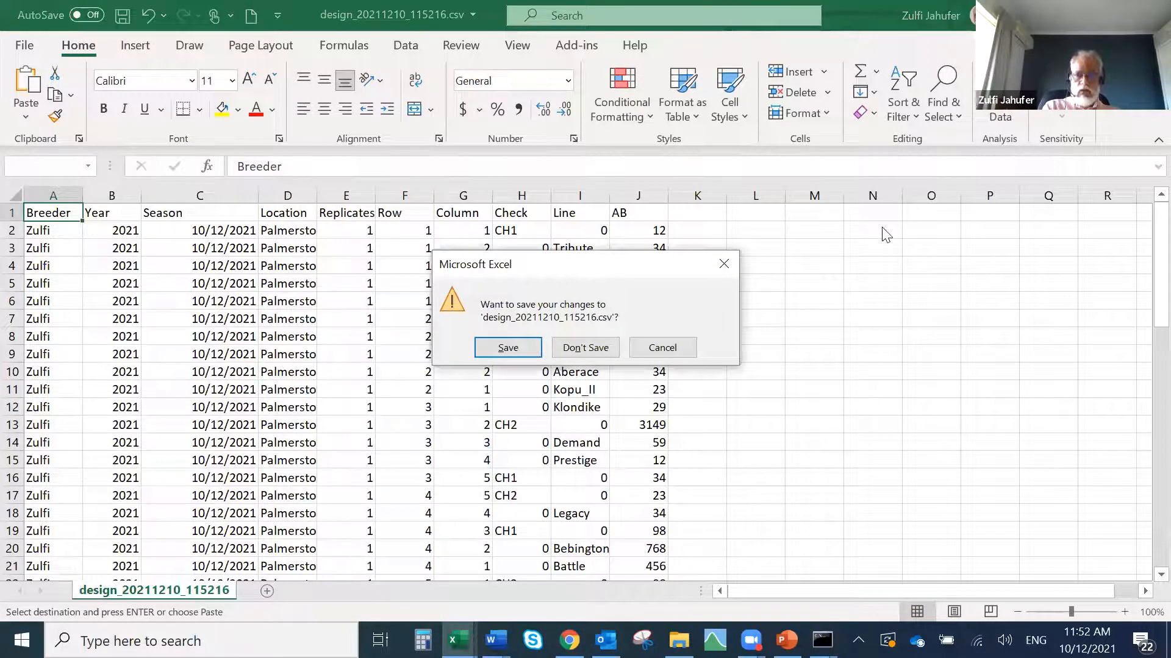
click(604, 350)
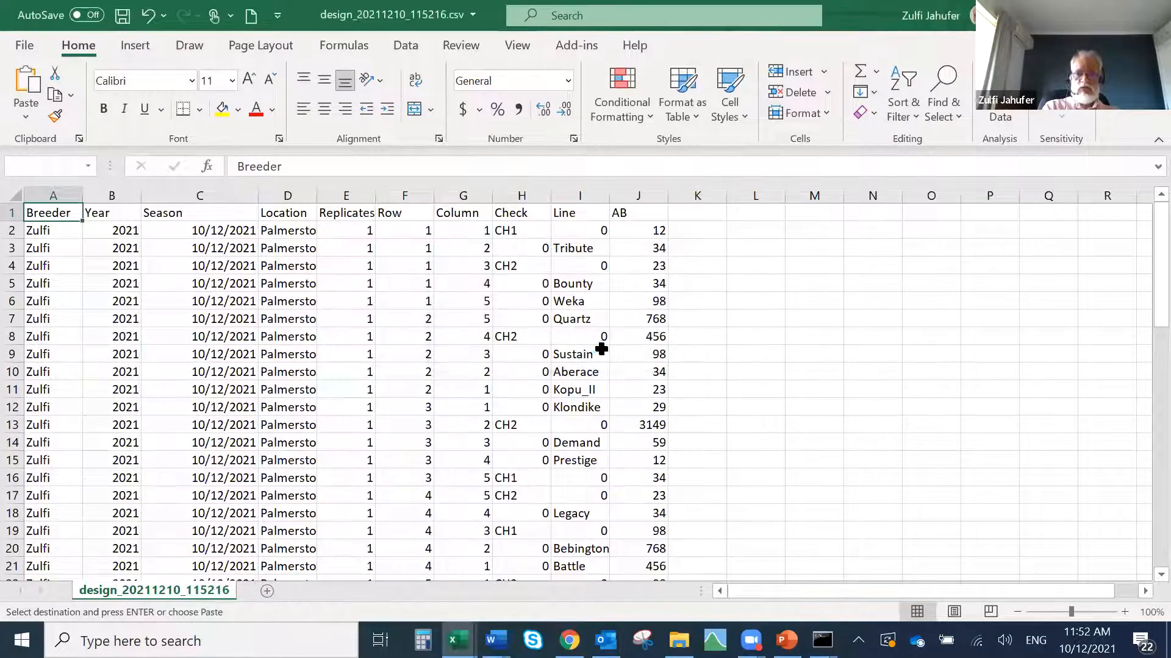
click(1152, 14)
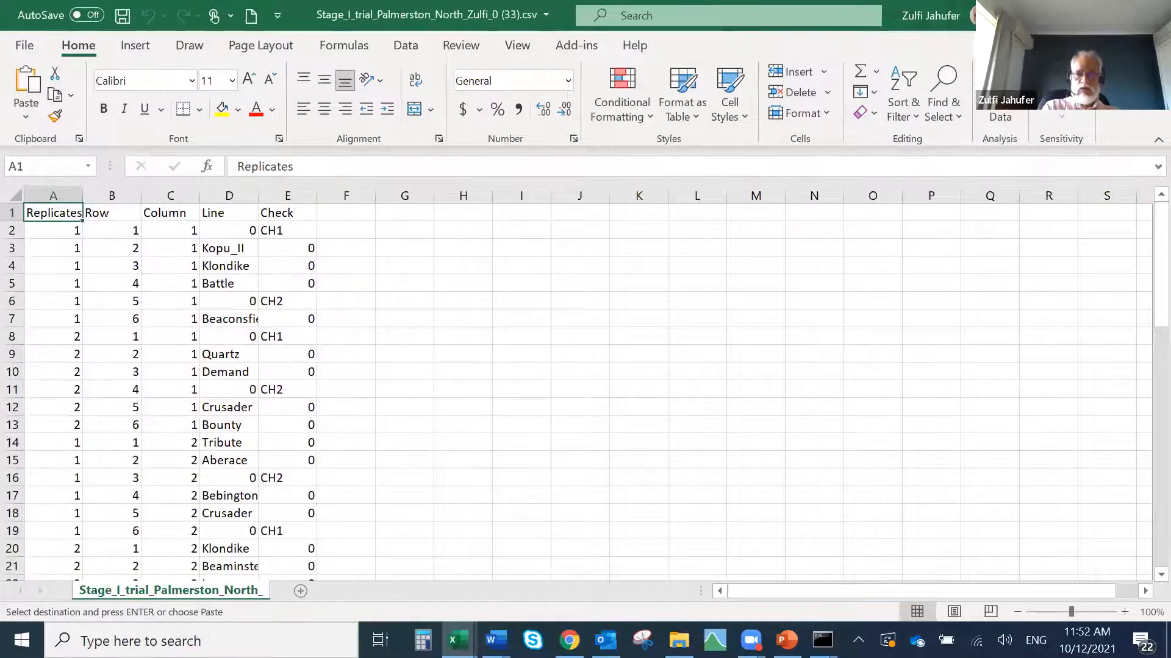
click(1152, 15)
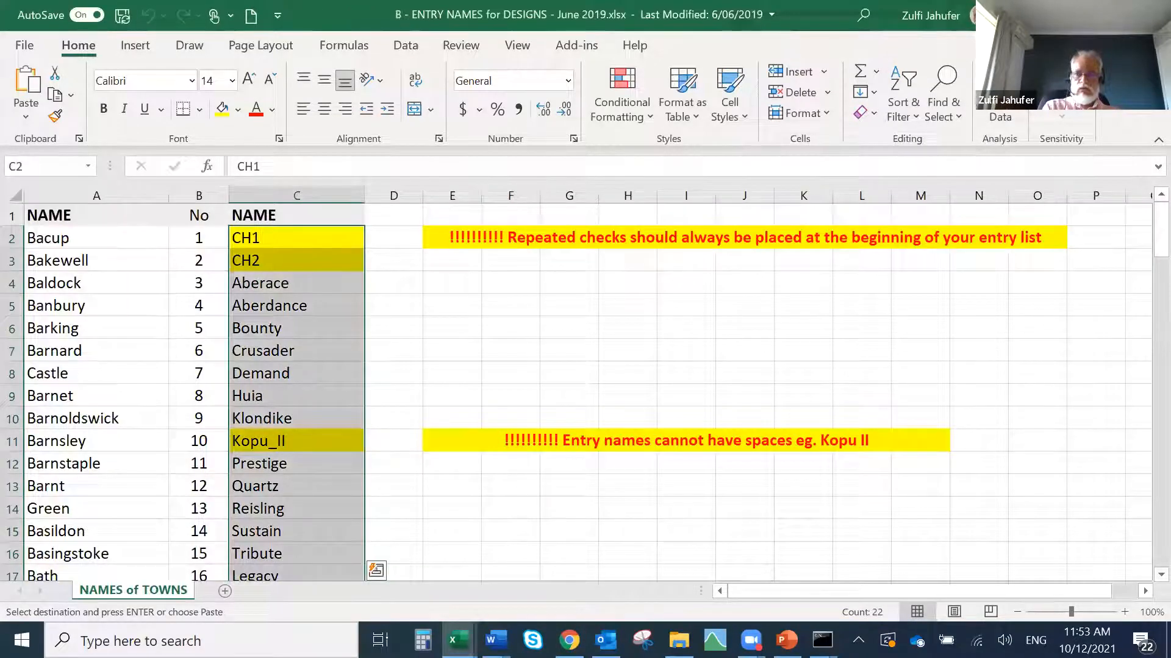
click(1067, 14)
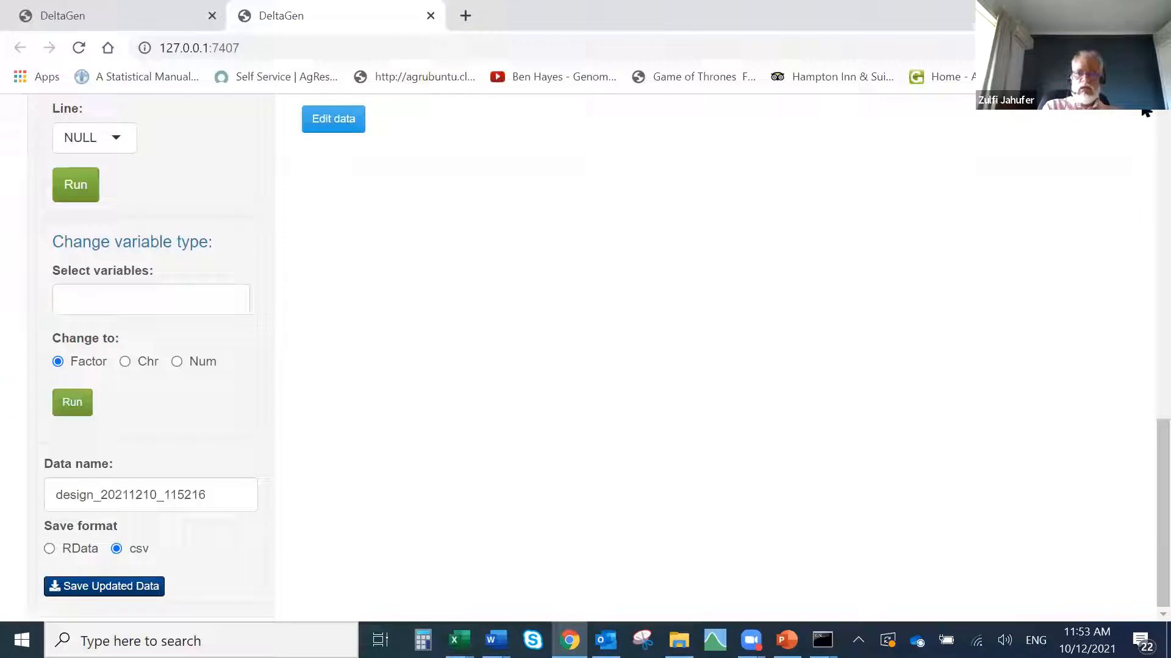
- Review the AB column from the first row of the data input table and the data information above it
scroll(1145, 112, up, 7)
scroll(1145, 112, up, 4)
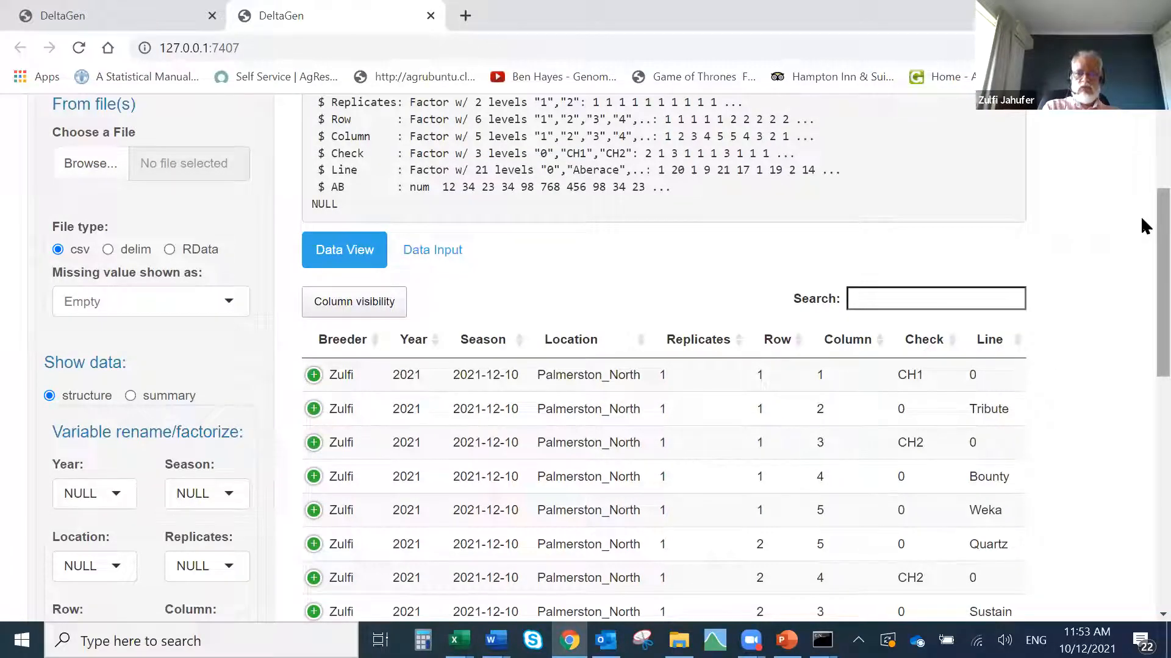
click(445, 256)
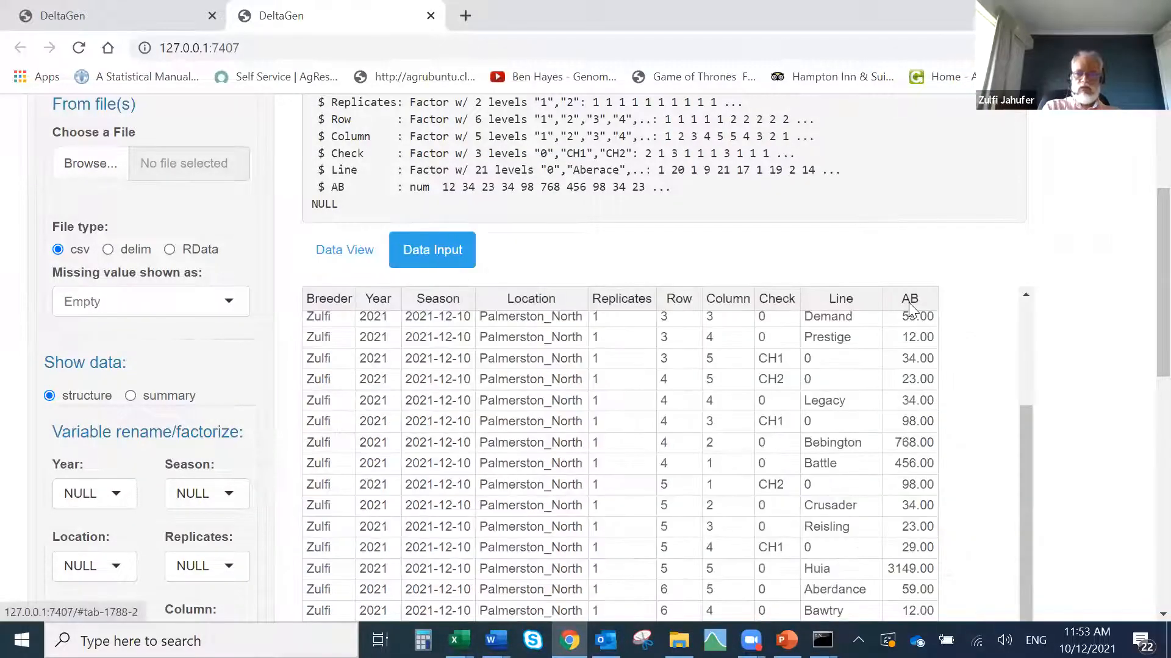
drag(1030, 417, 1043, 278)
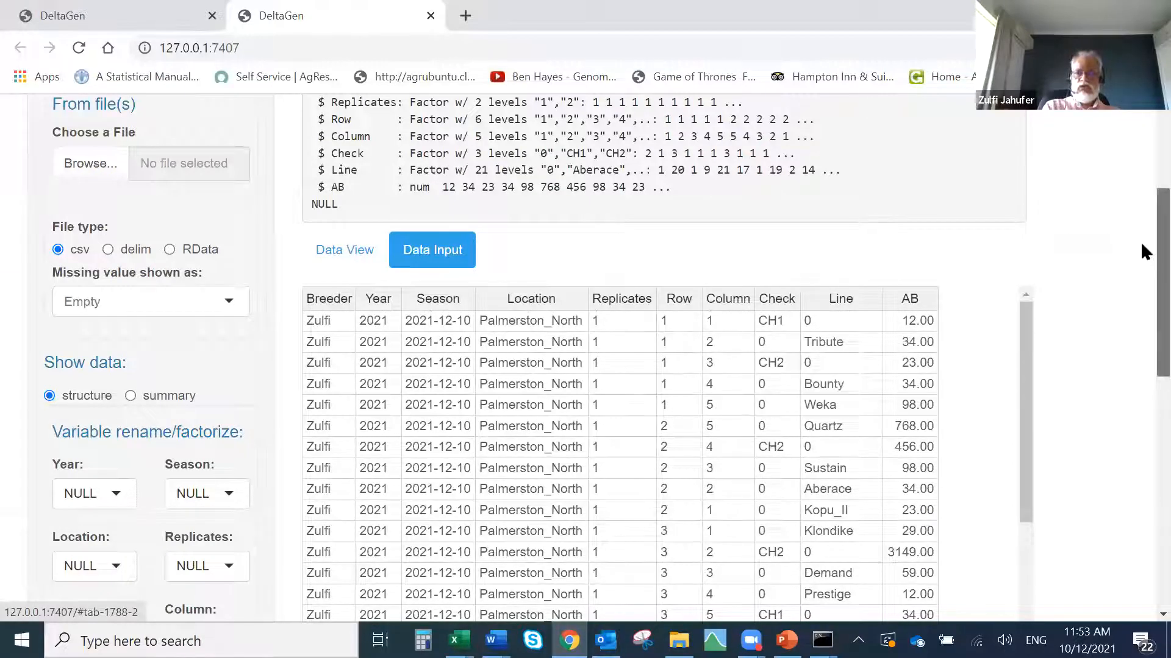
scroll(1142, 253, up, 4)
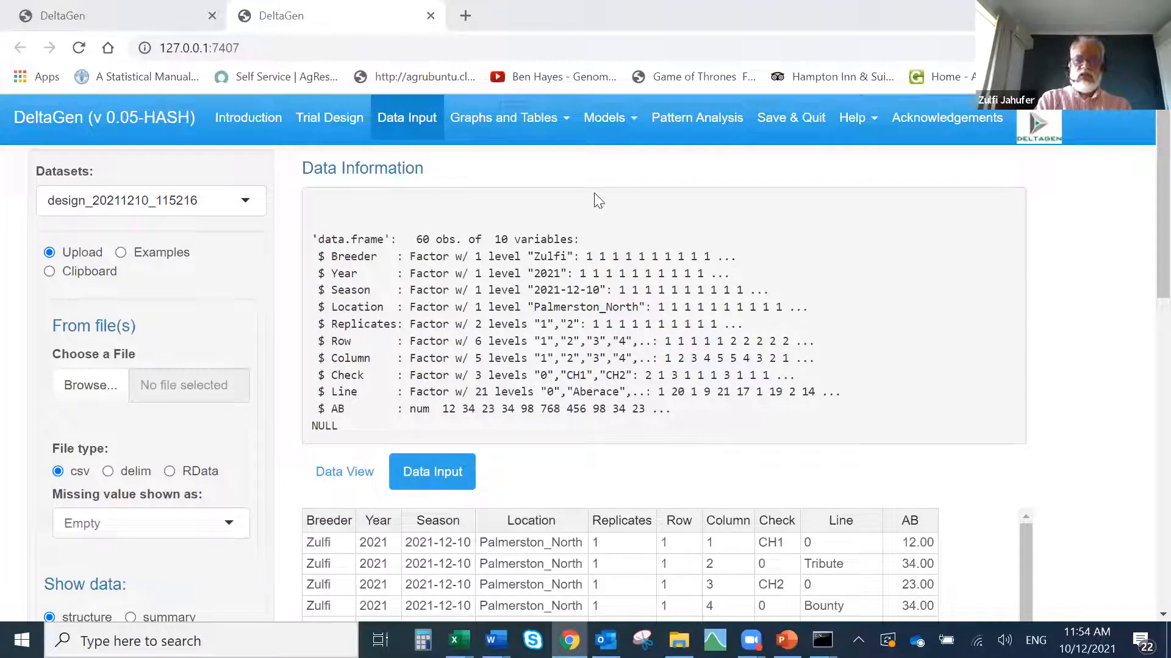
- Create a histogram with AB as the X-variable and look over the plot
click(564, 124)
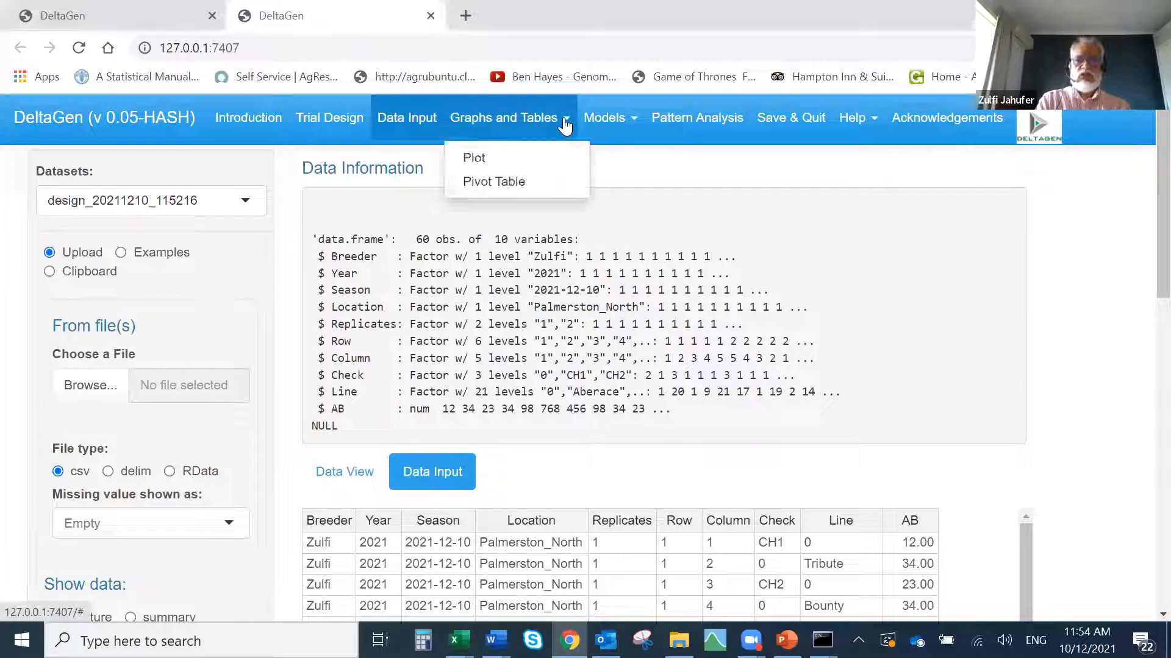
click(488, 159)
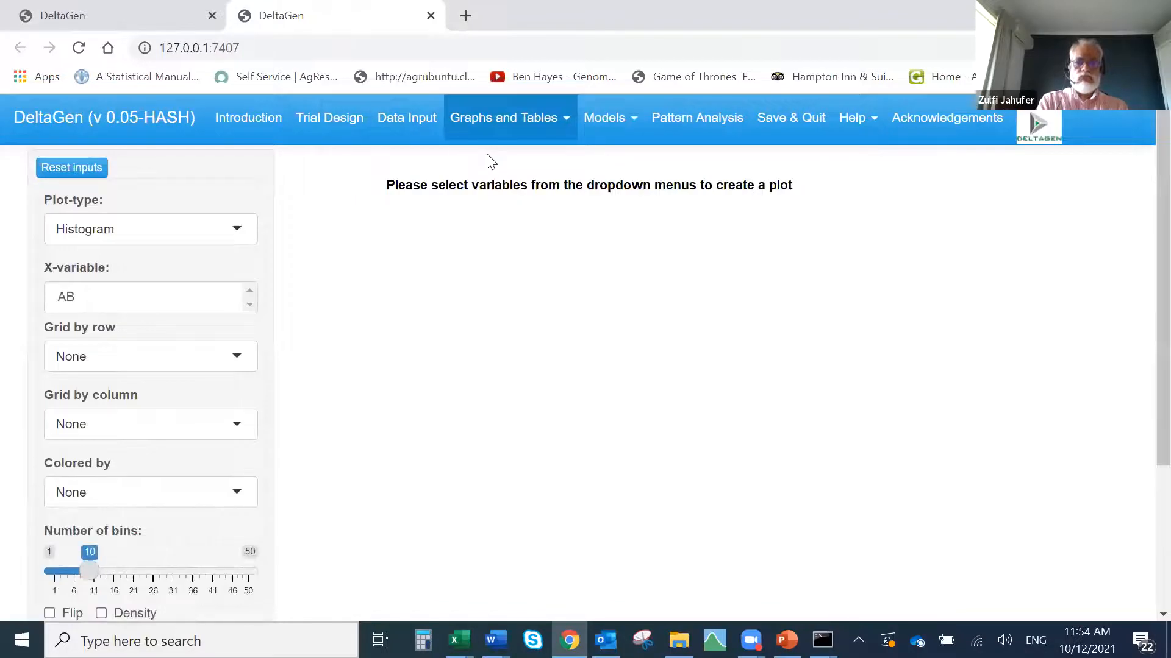
click(242, 230)
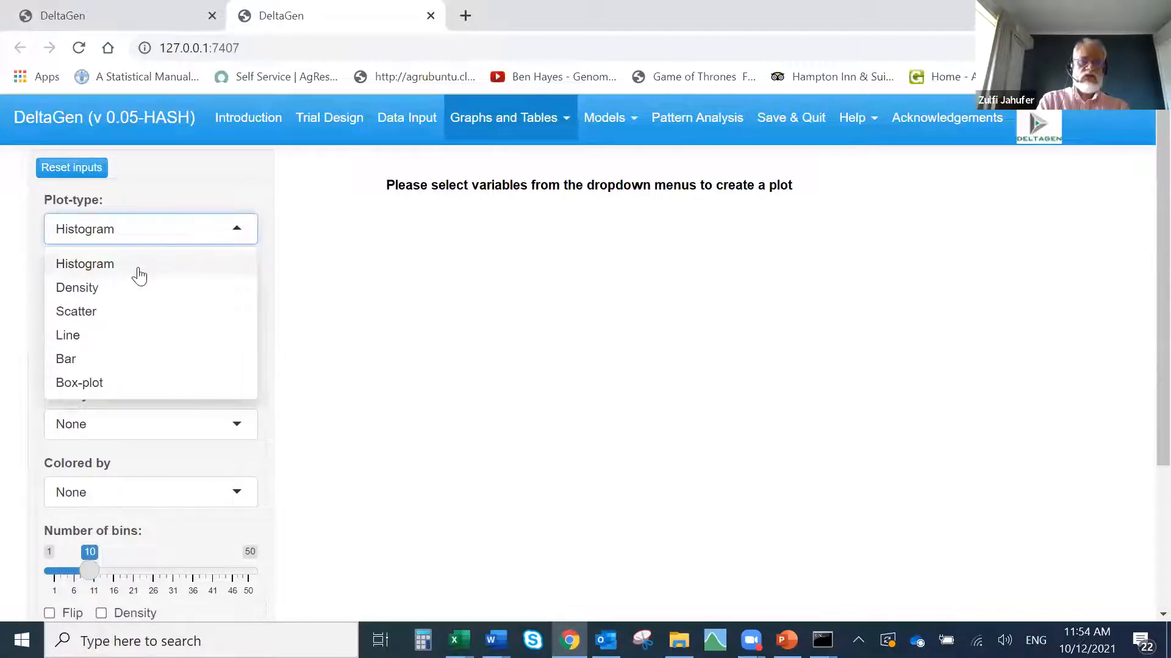
click(189, 198)
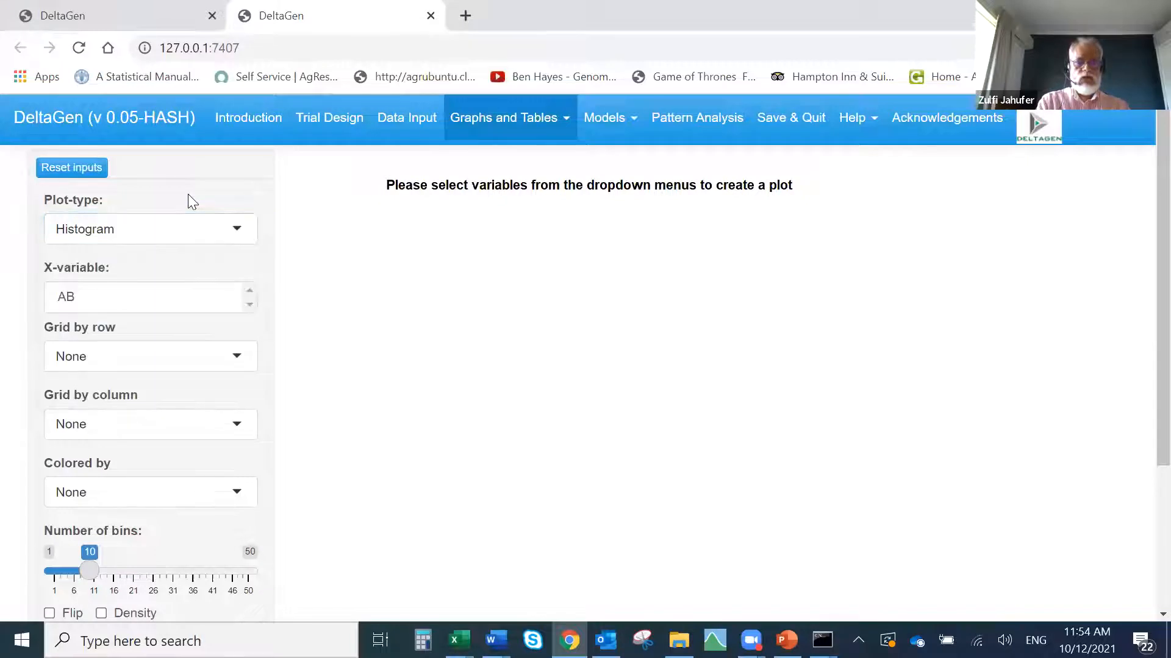
click(69, 298)
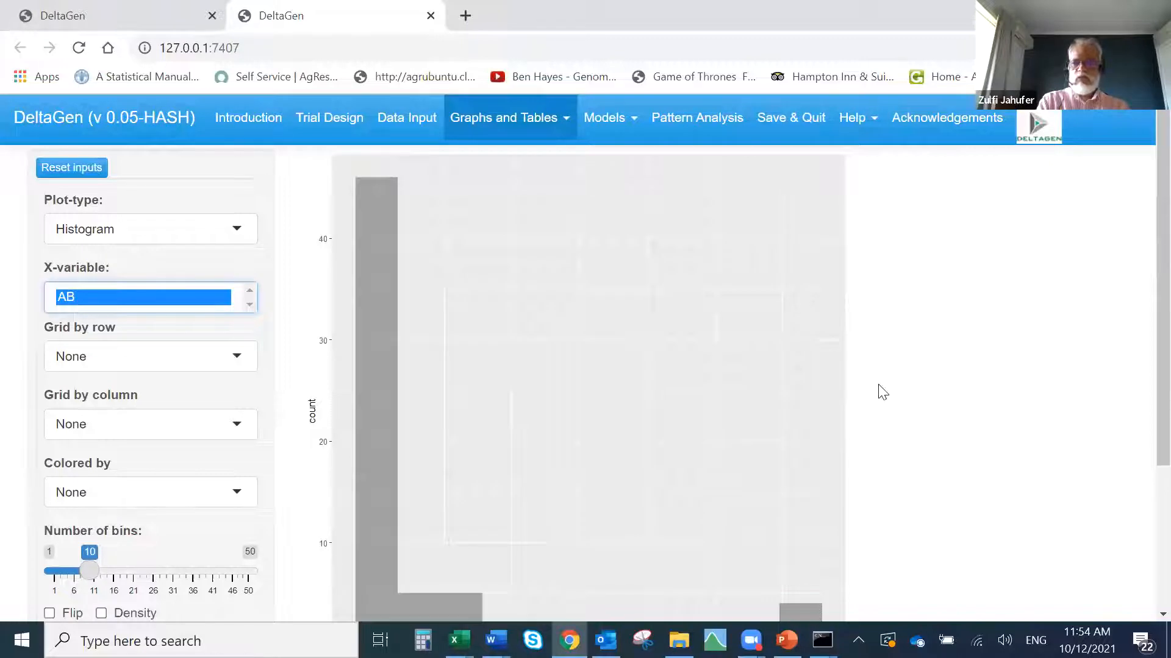
scroll(1142, 302, down, 1)
scroll(1144, 308, down, 1)
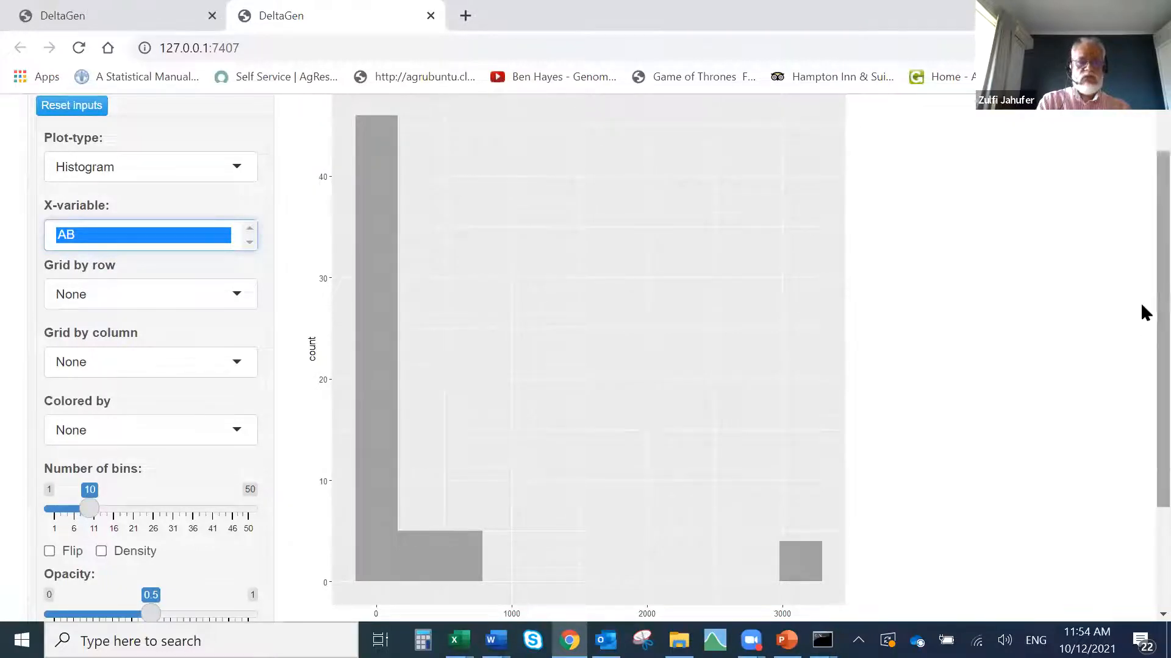
scroll(1142, 302, up, 2)
scroll(1142, 284, down, 1)
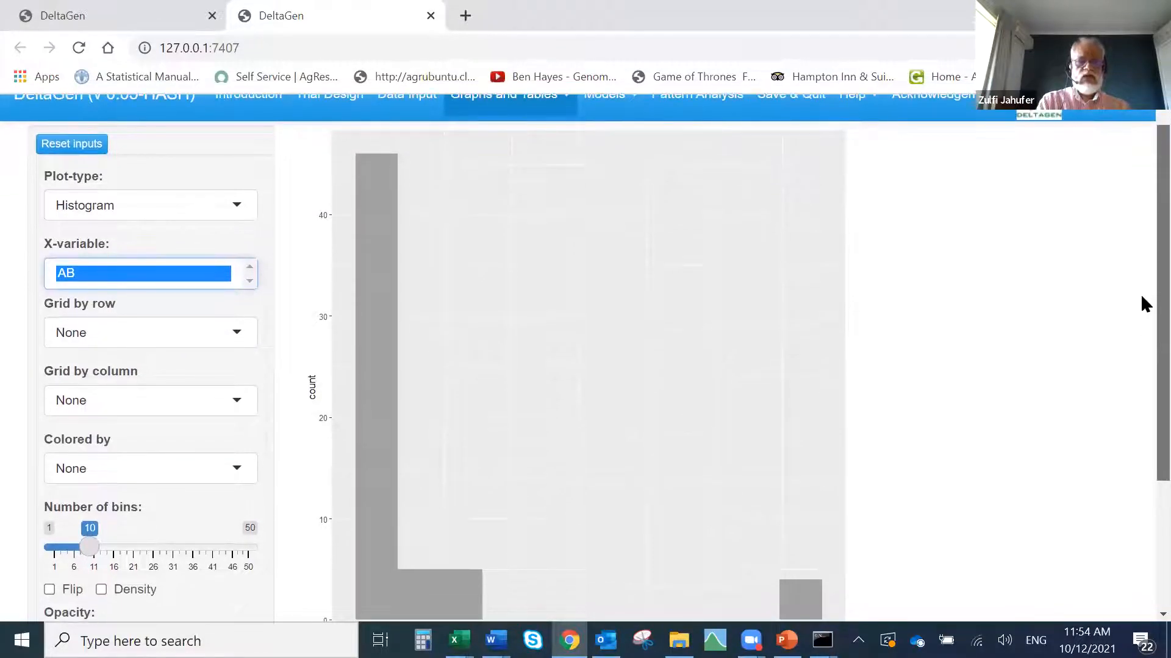
- Split the AB histogram into grid rows by Replicates
click(236, 324)
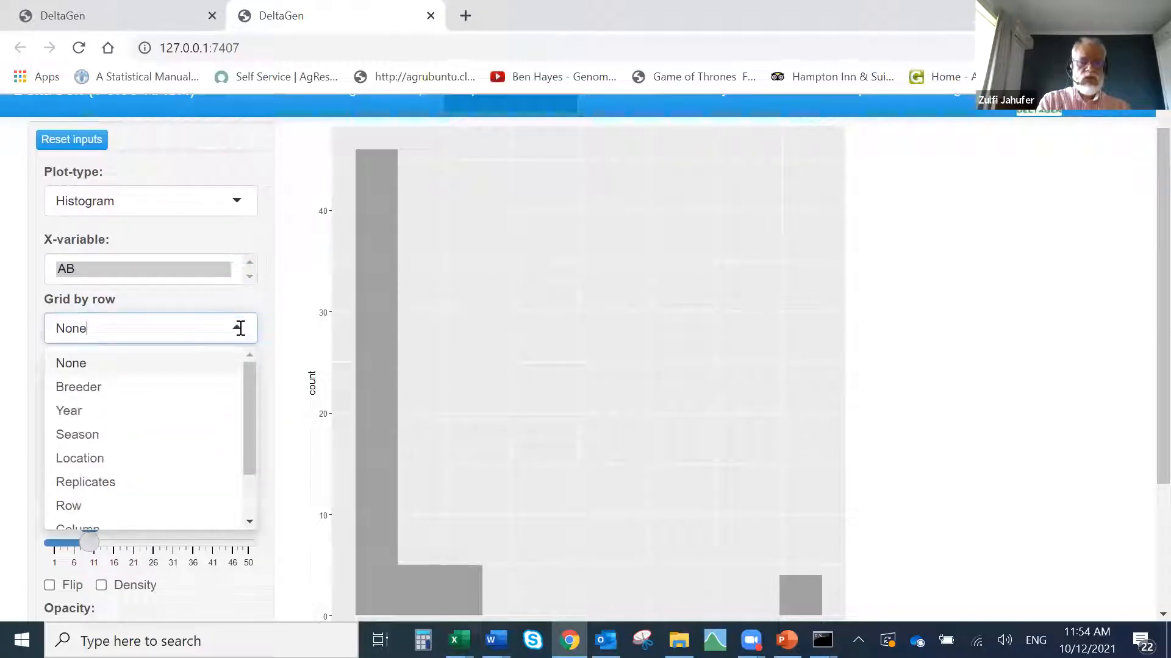
click(131, 485)
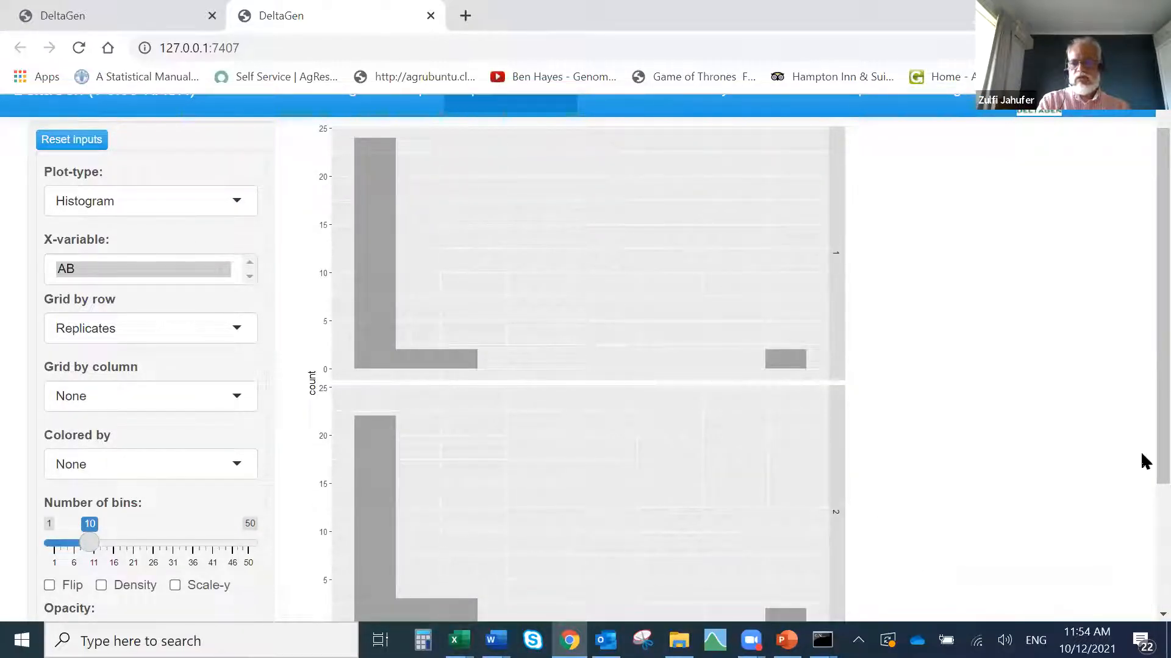
scroll(1142, 427, up, 1)
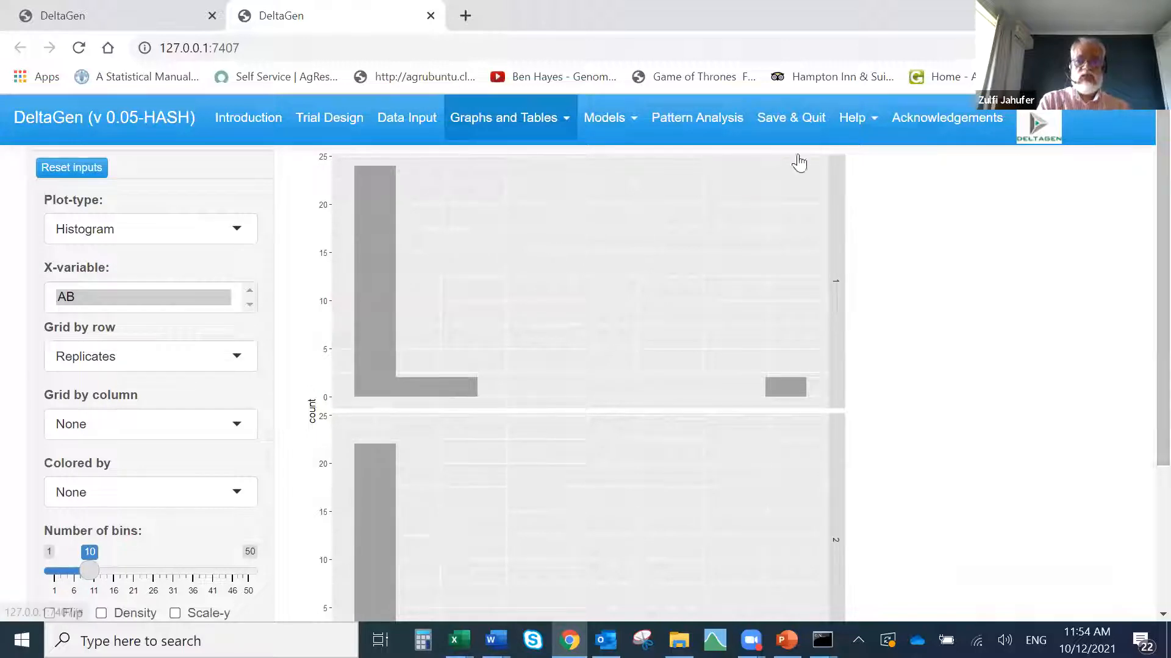
- Set up a pivot table displayed as a Heatmap that shows the Average of AB
click(572, 122)
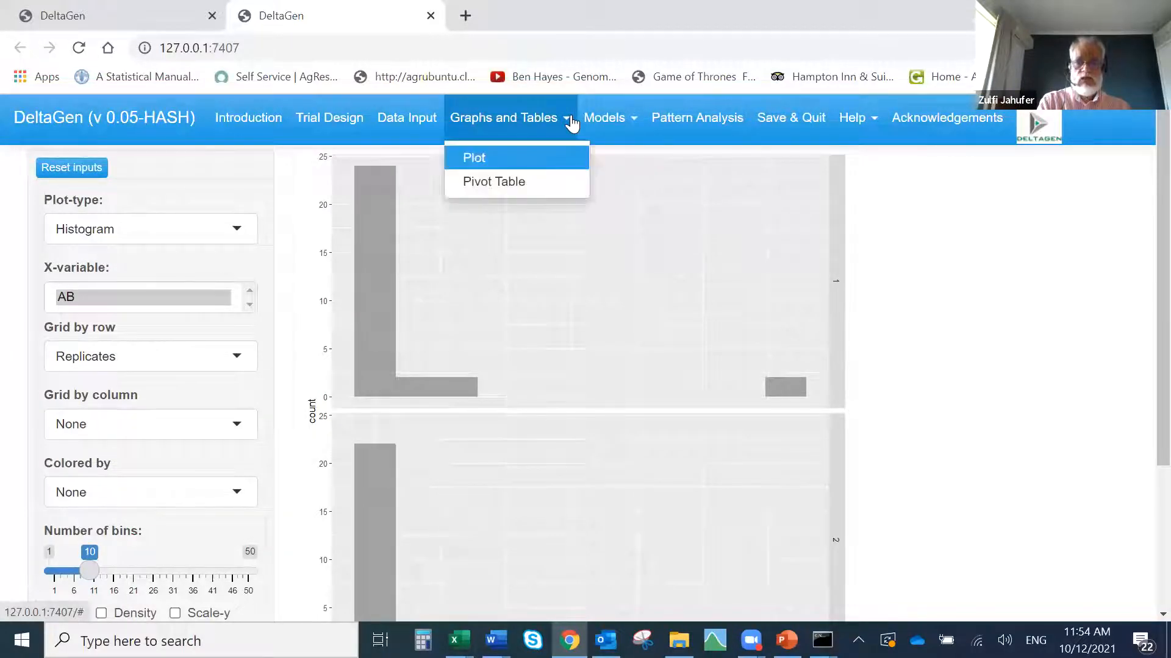
click(536, 191)
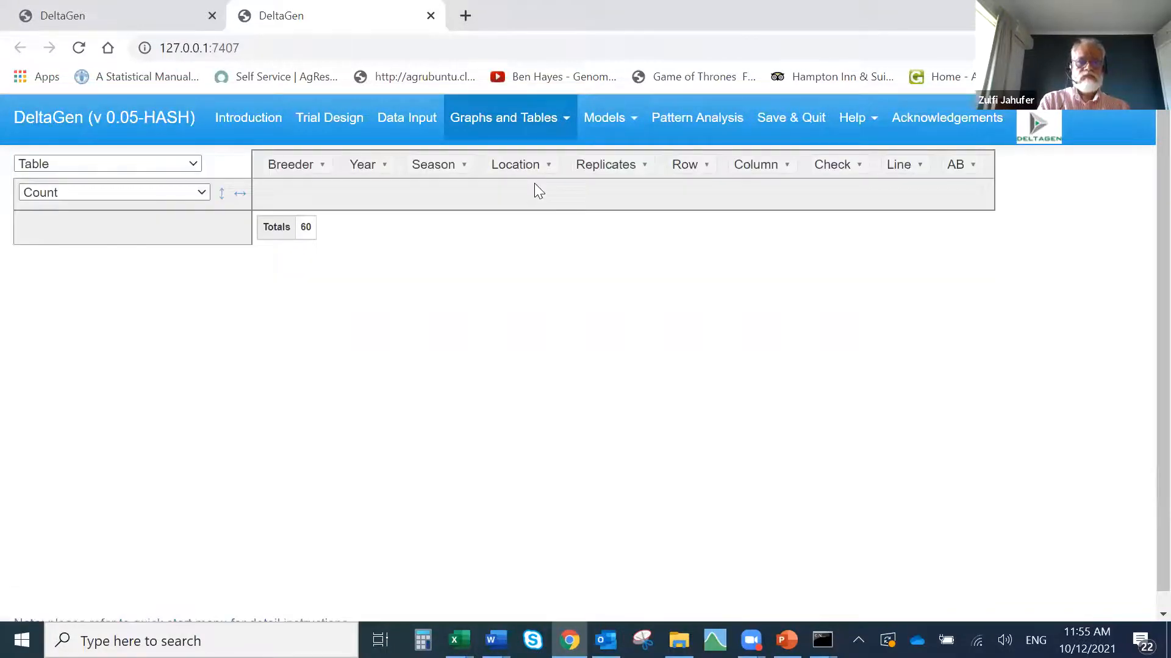
click(192, 163)
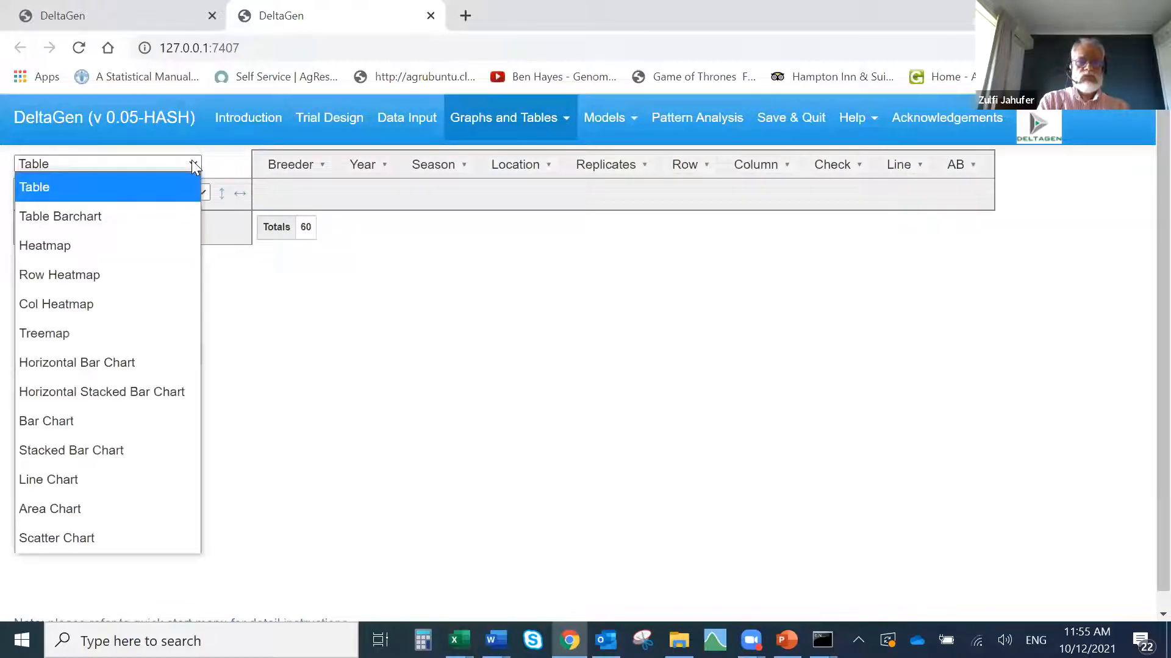
click(78, 246)
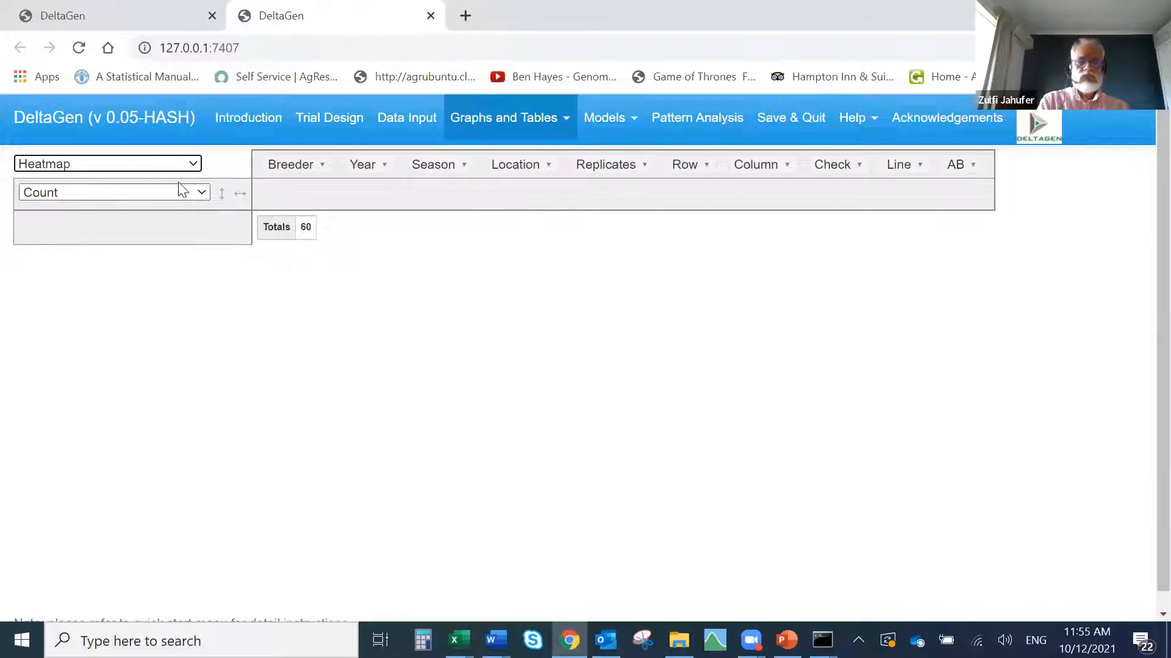
click(201, 193)
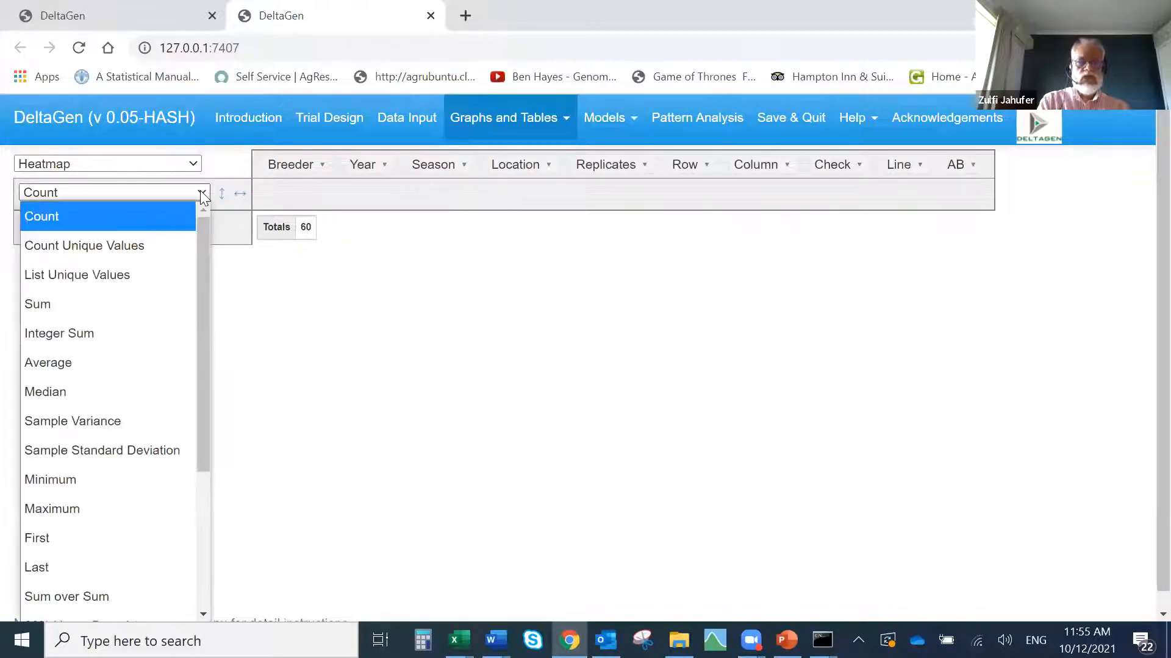
click(95, 362)
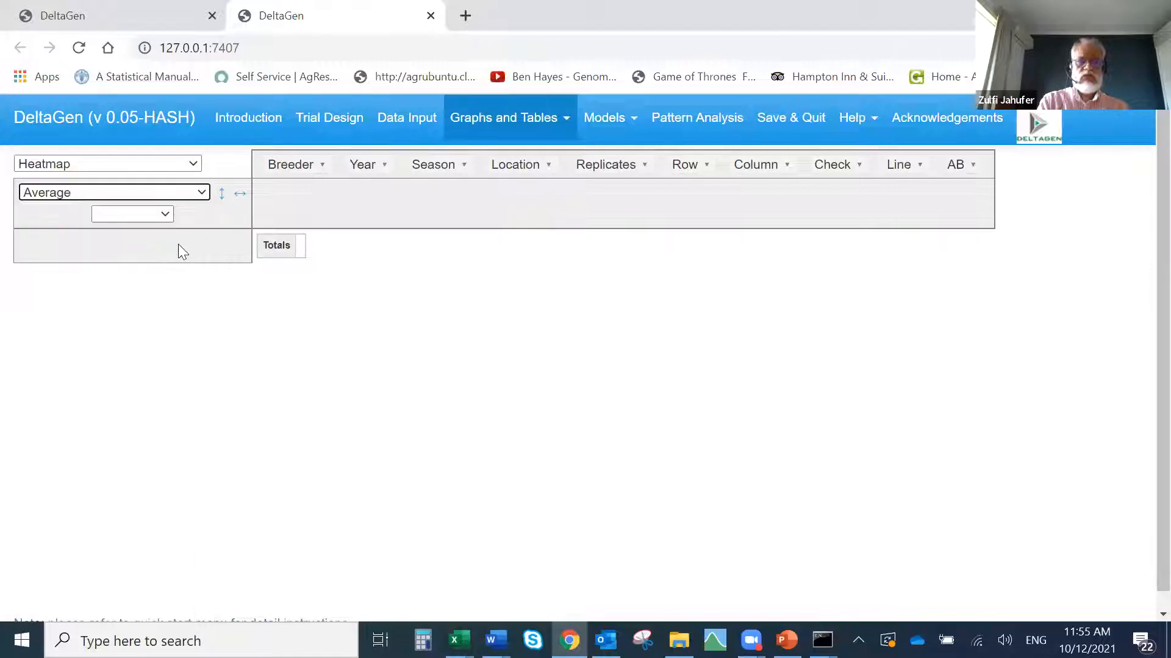
click(167, 214)
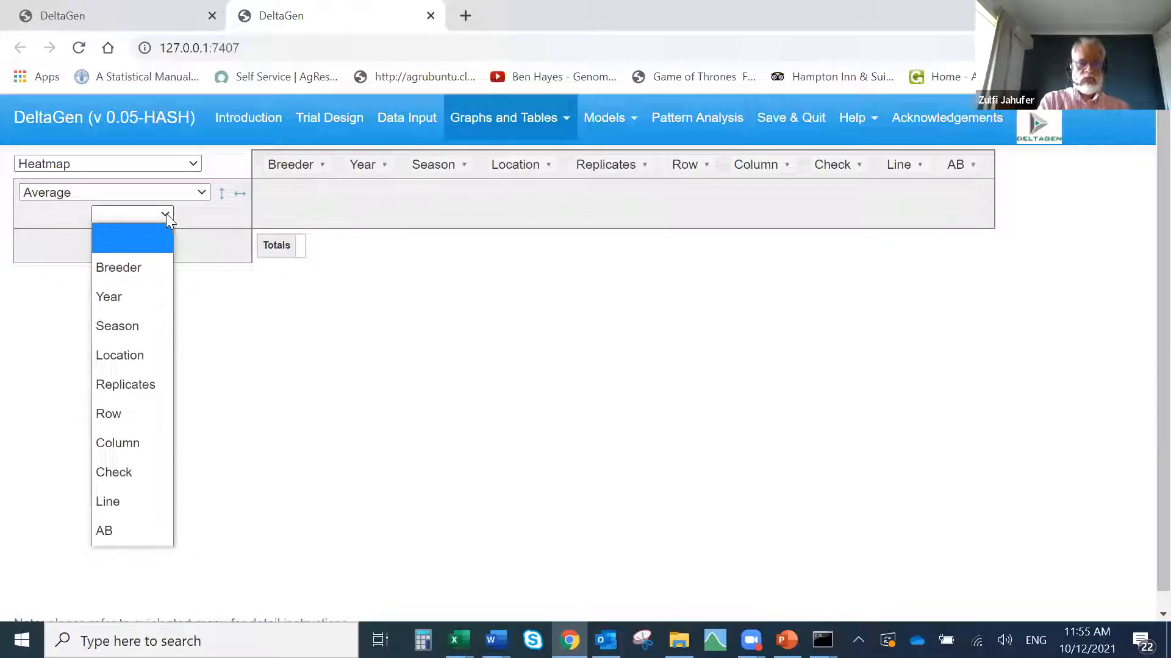
click(144, 533)
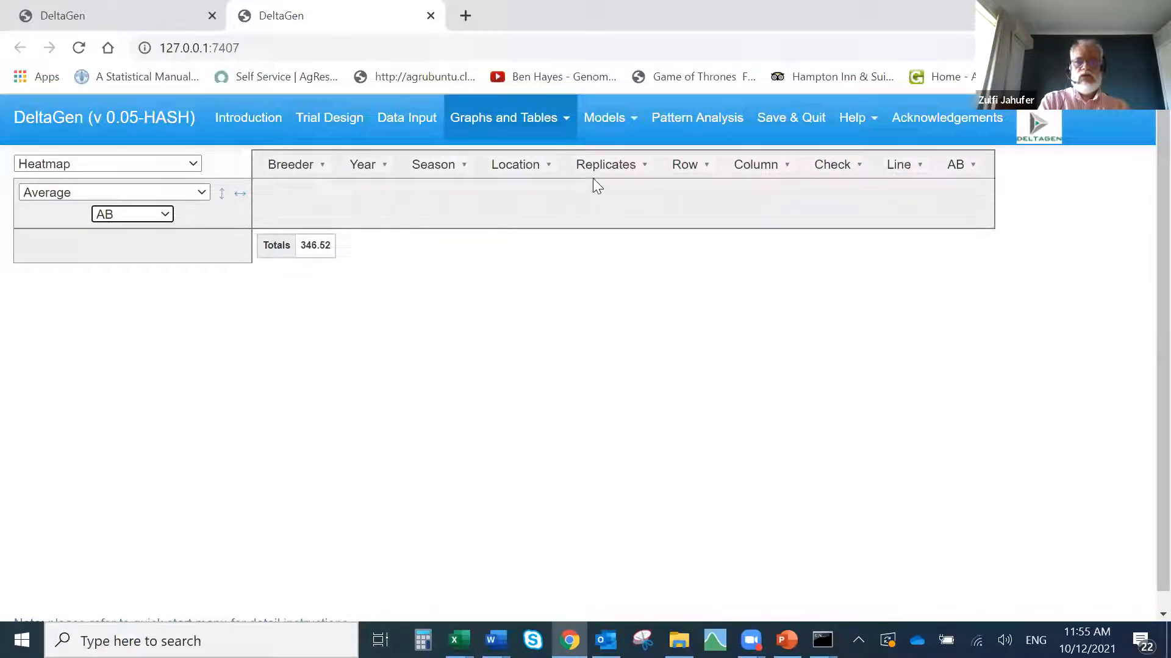
- Arrange the heatmap with Replicates and Row as the row fields and Column as the column field
drag(602, 162, 92, 240)
drag(596, 166, 47, 276)
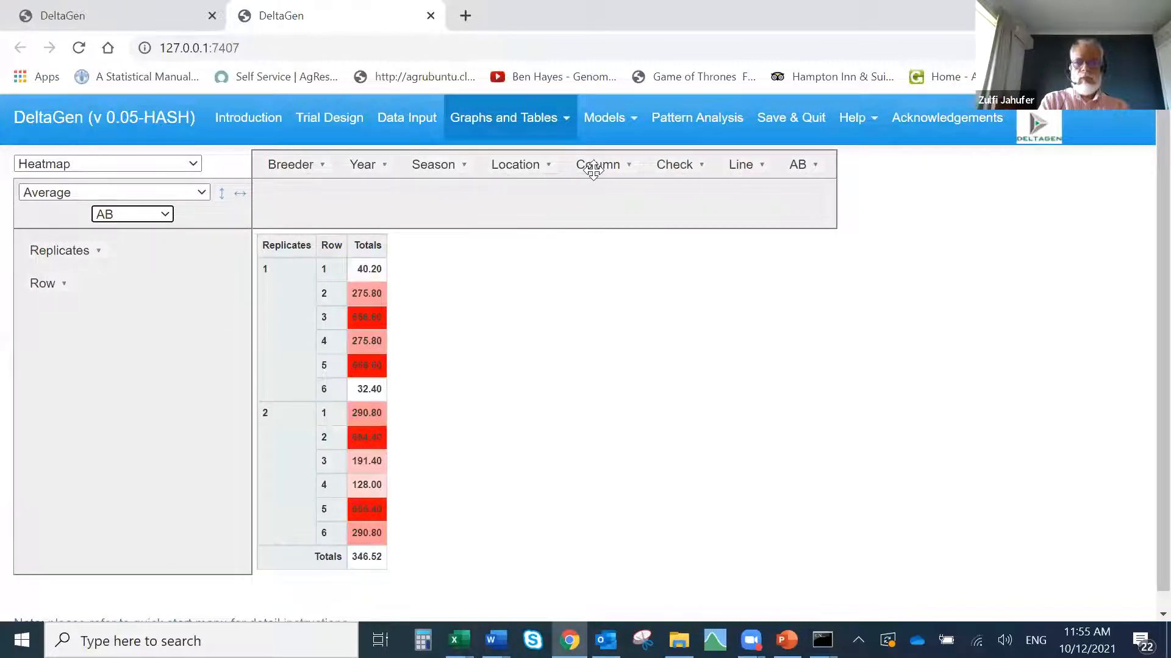
drag(594, 170, 279, 202)
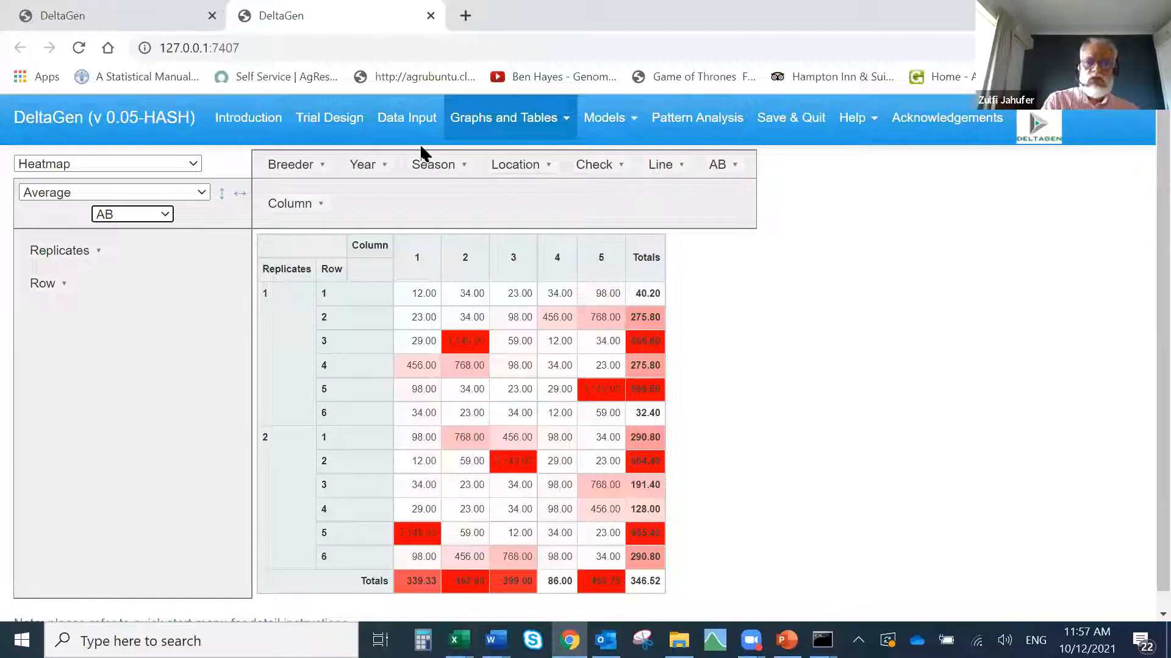
- Return to the trial design setup and change the design type to p-rep Design
click(349, 122)
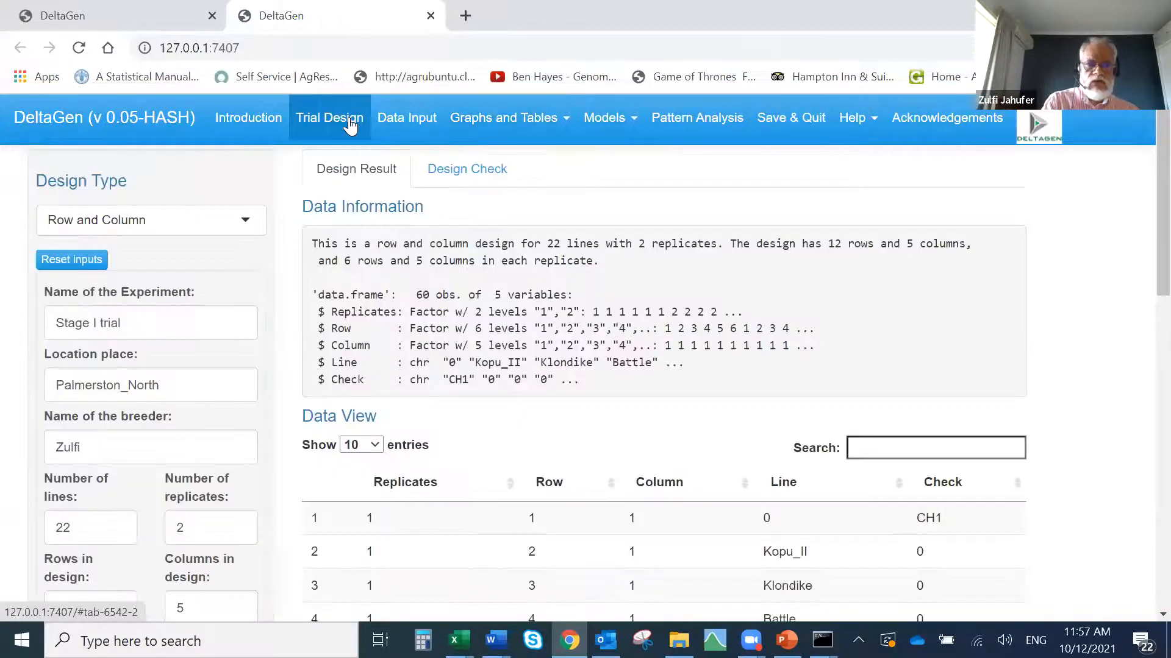
click(248, 227)
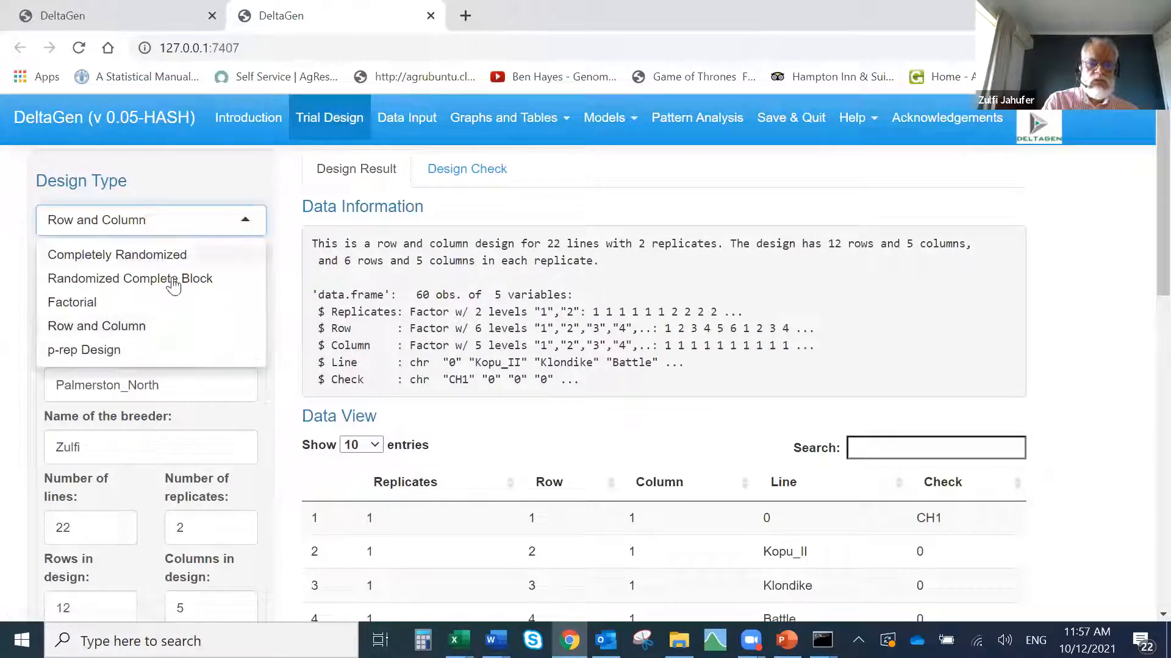
click(85, 350)
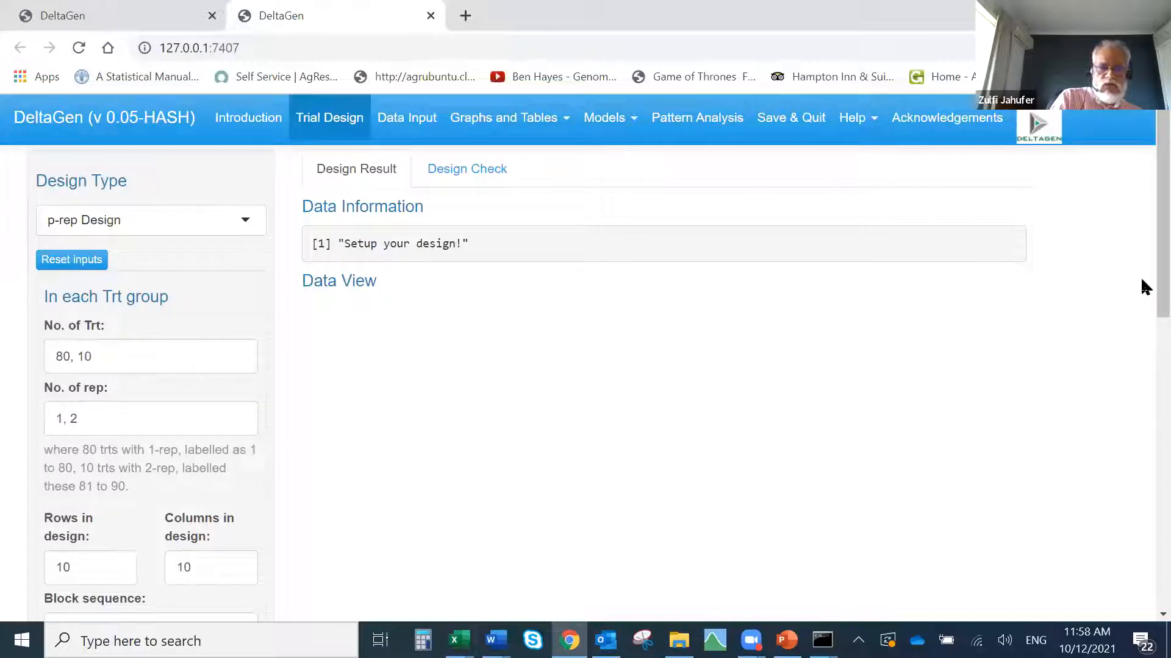
- Generate the p-rep design with the preset treatment, replicate, row, column, block sequence and random seed inputs
scroll(1140, 305, down, 3)
scroll(1140, 366, up, 1)
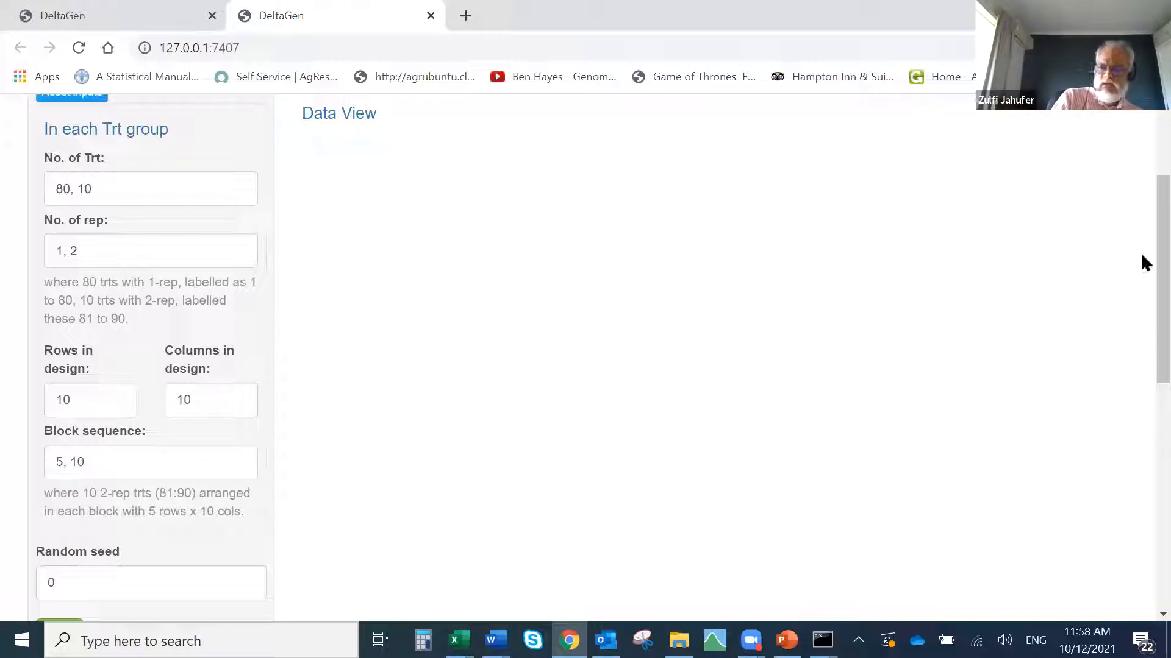
scroll(1144, 262, down, 2)
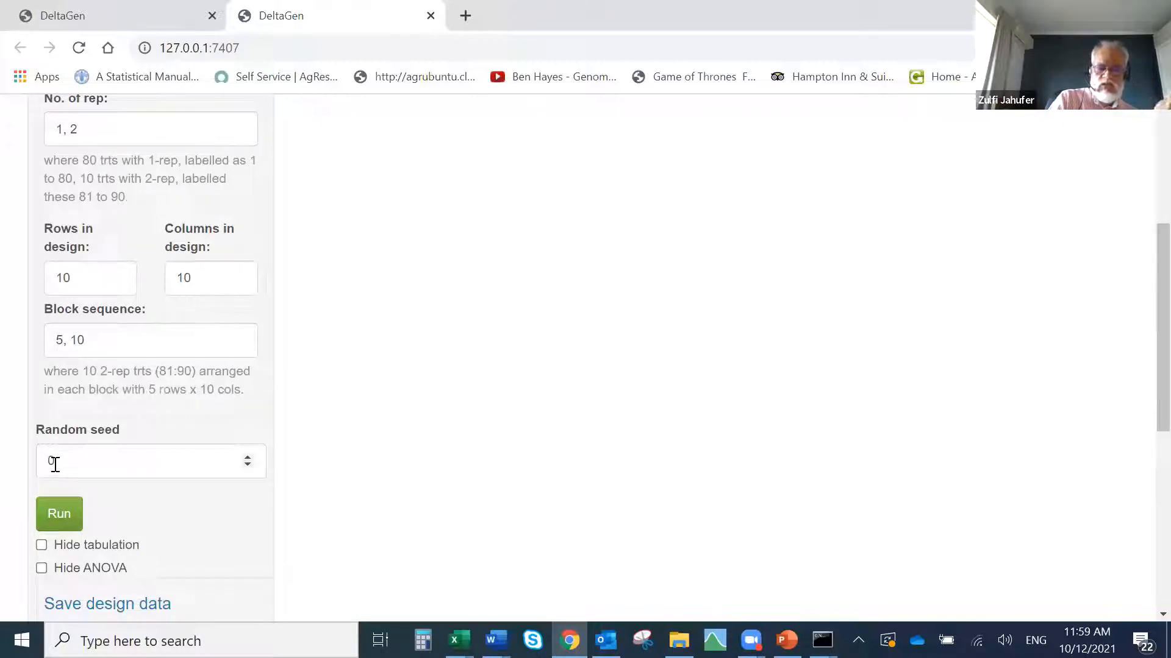
click(77, 519)
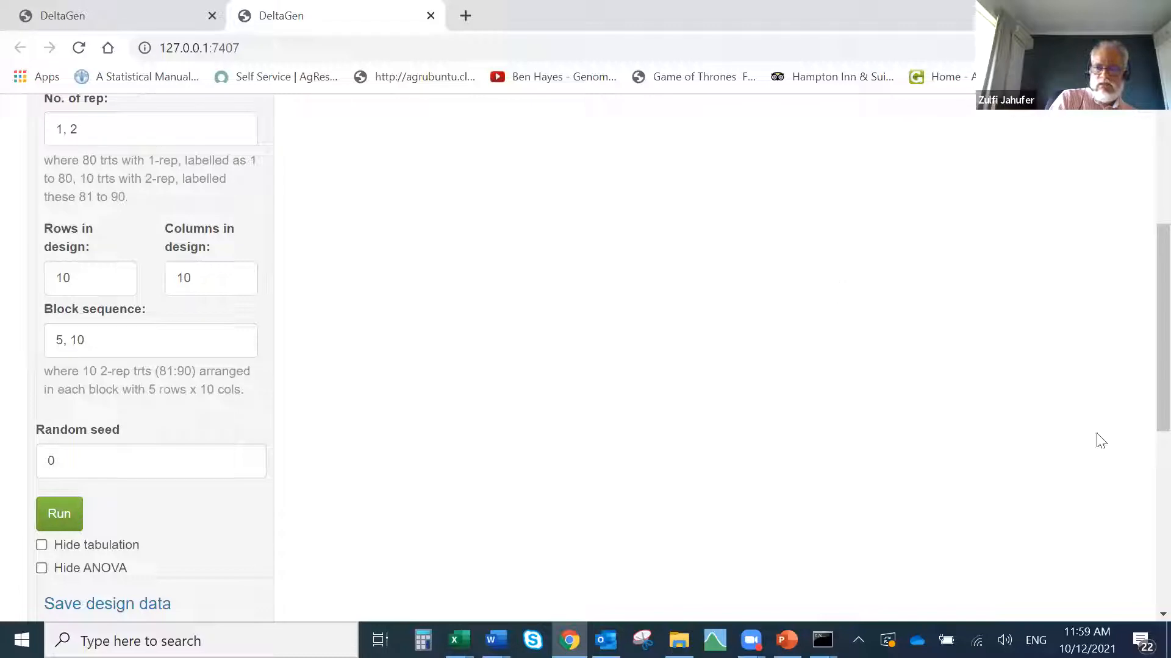
click(67, 519)
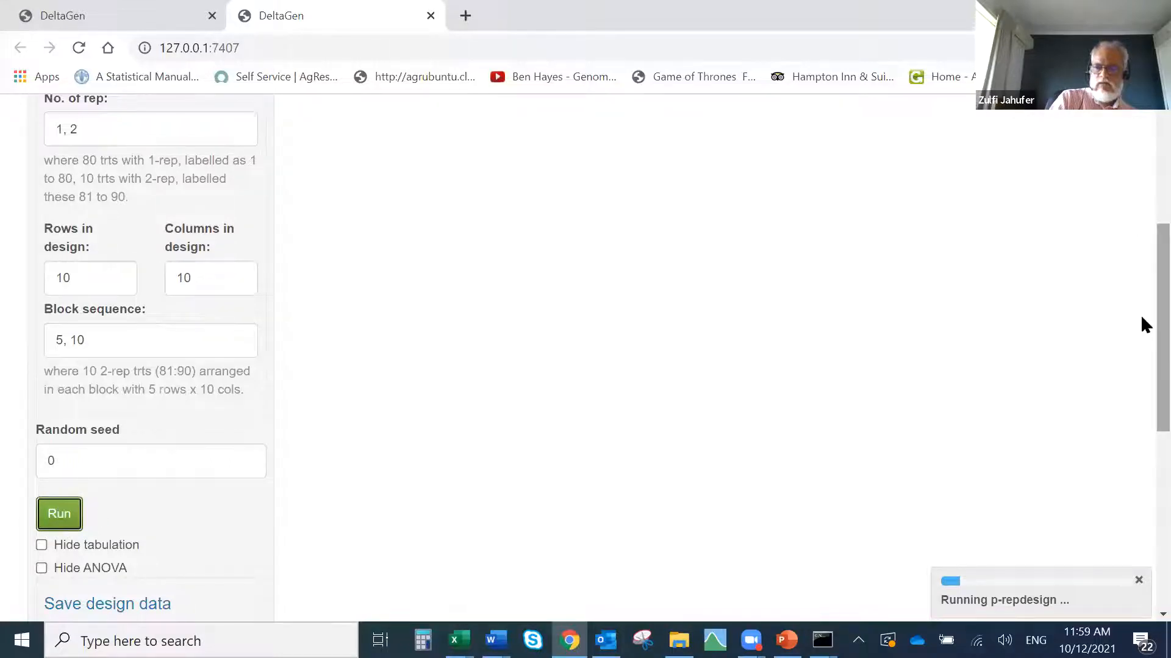
scroll(1140, 260, up, 5)
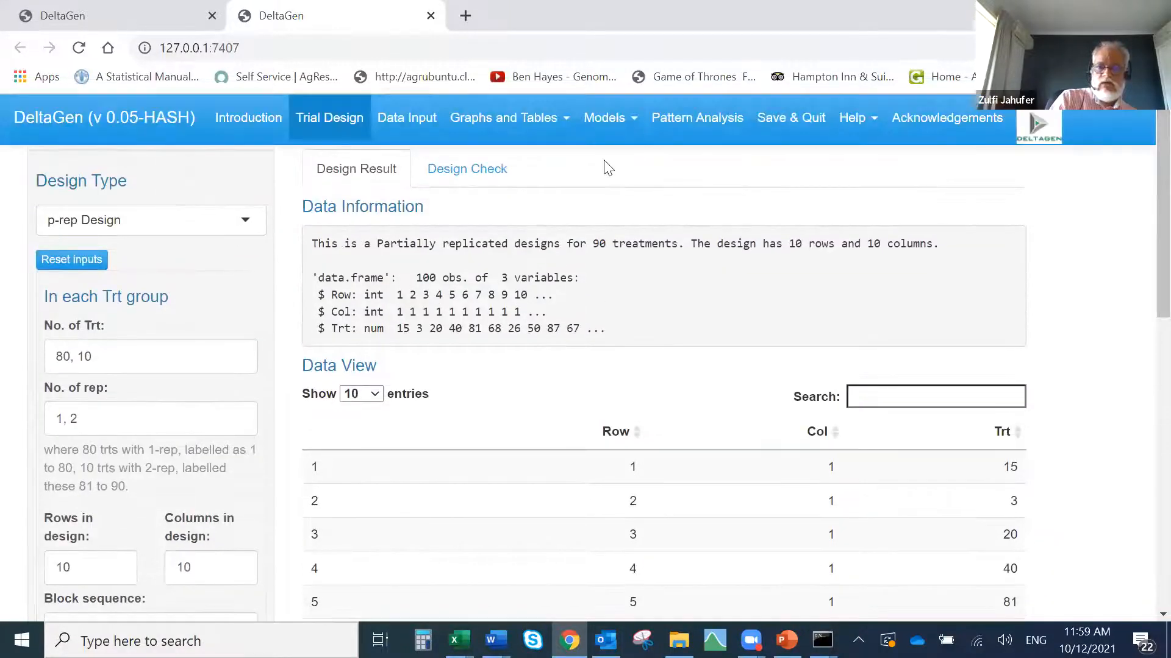
- Open the design check for the p-rep design and examine its full colour-coded layout
click(493, 172)
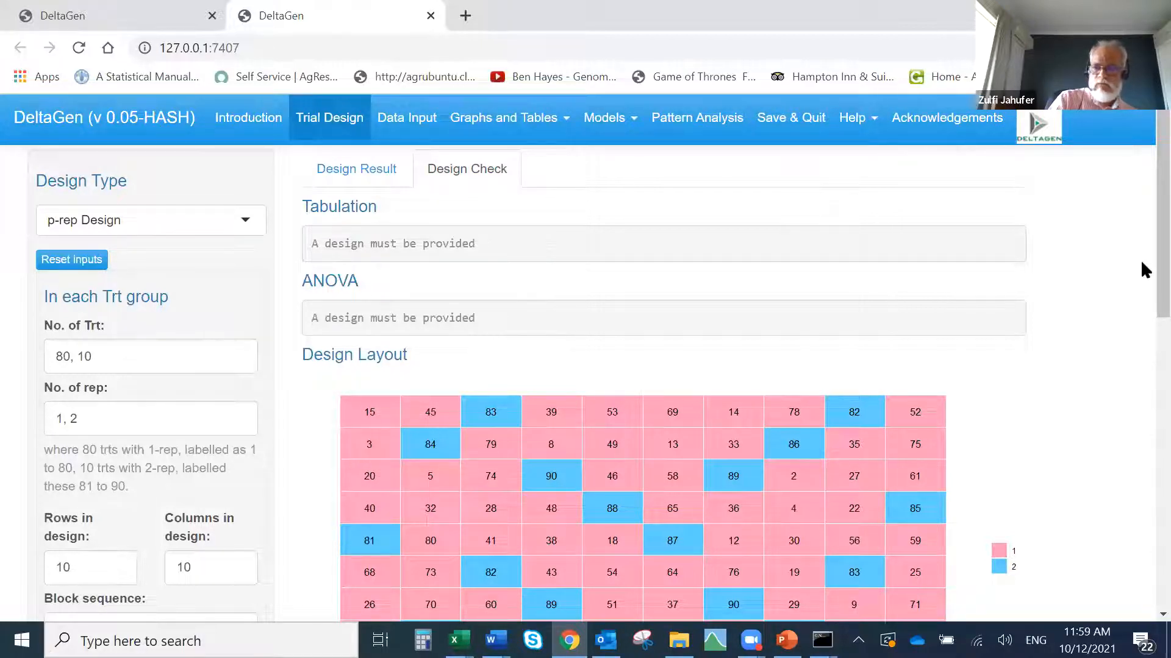
scroll(1143, 305, down, 1)
scroll(1142, 317, down, 1)
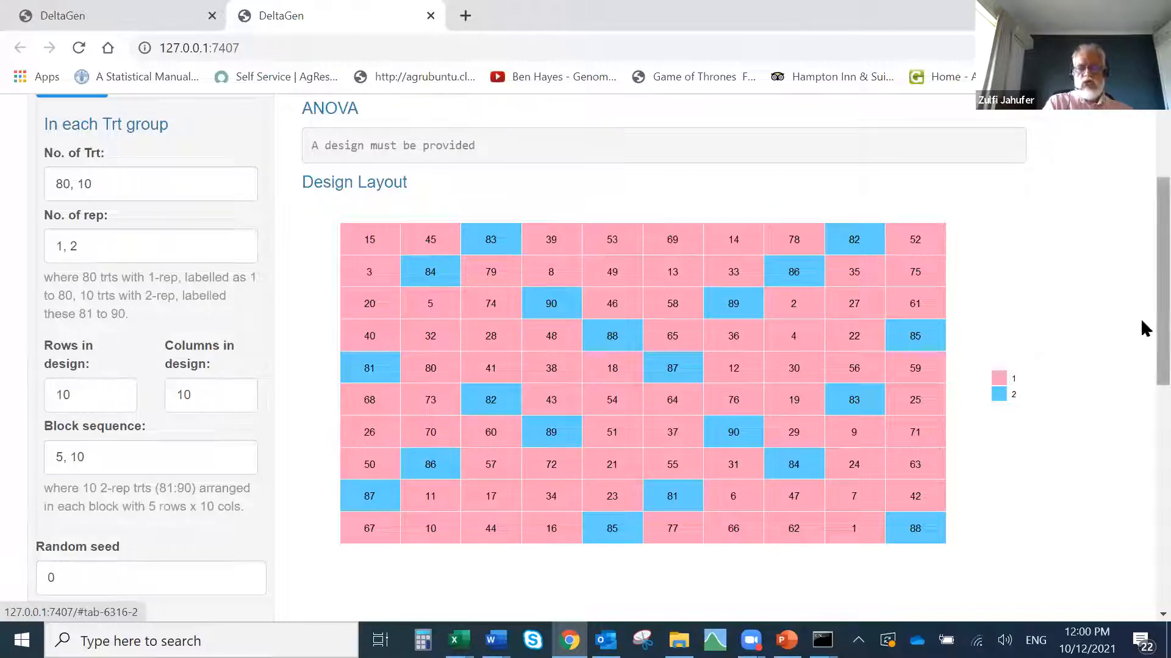
scroll(1141, 323, up, 3)
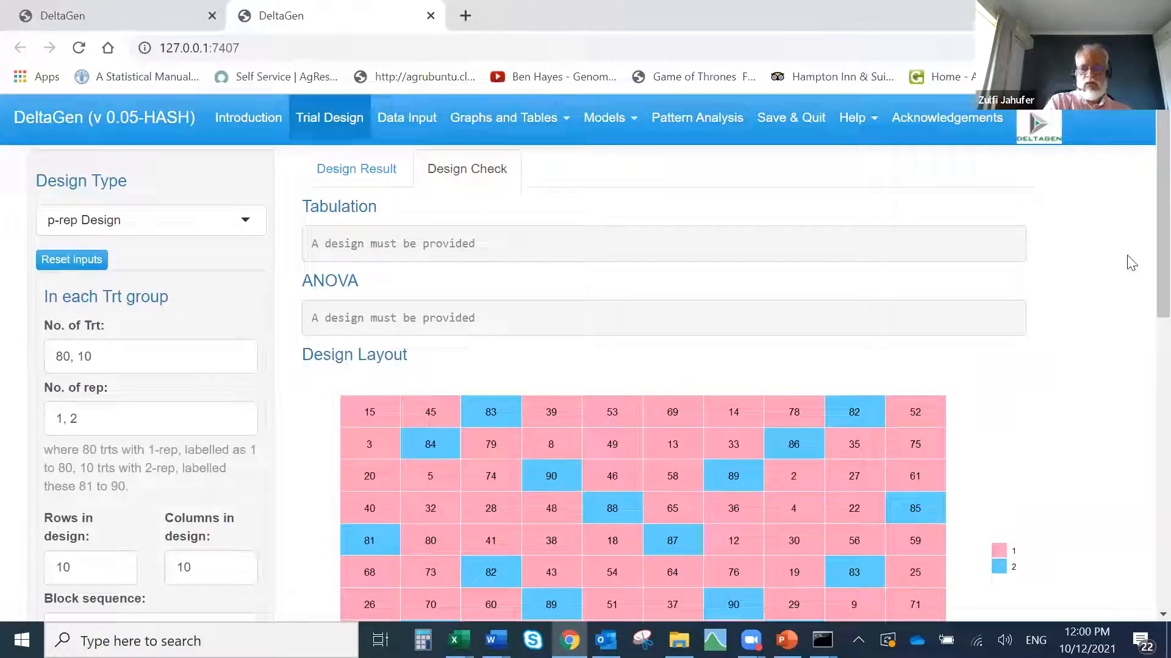
- Set the number of treatments in the p-rep groups to 100, 10, 10
click(104, 354)
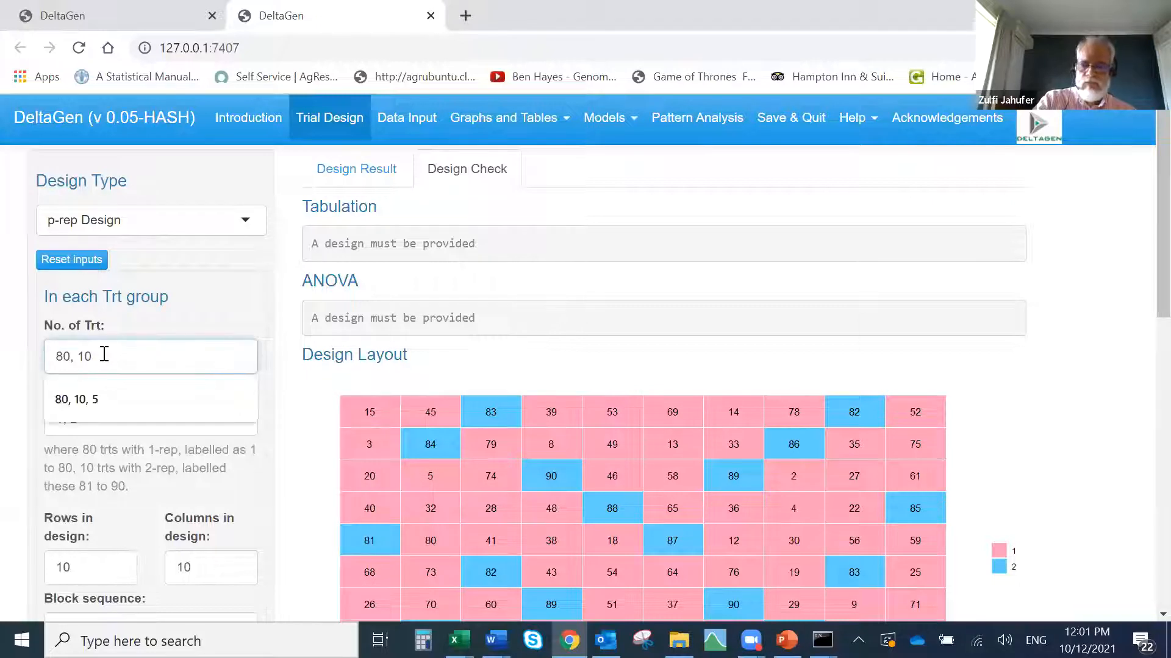
key(BackSpace)
key(BackSpace)
key(BackSpace)
key(BackSpace)
key(BackSpace)
key(BackSpace)
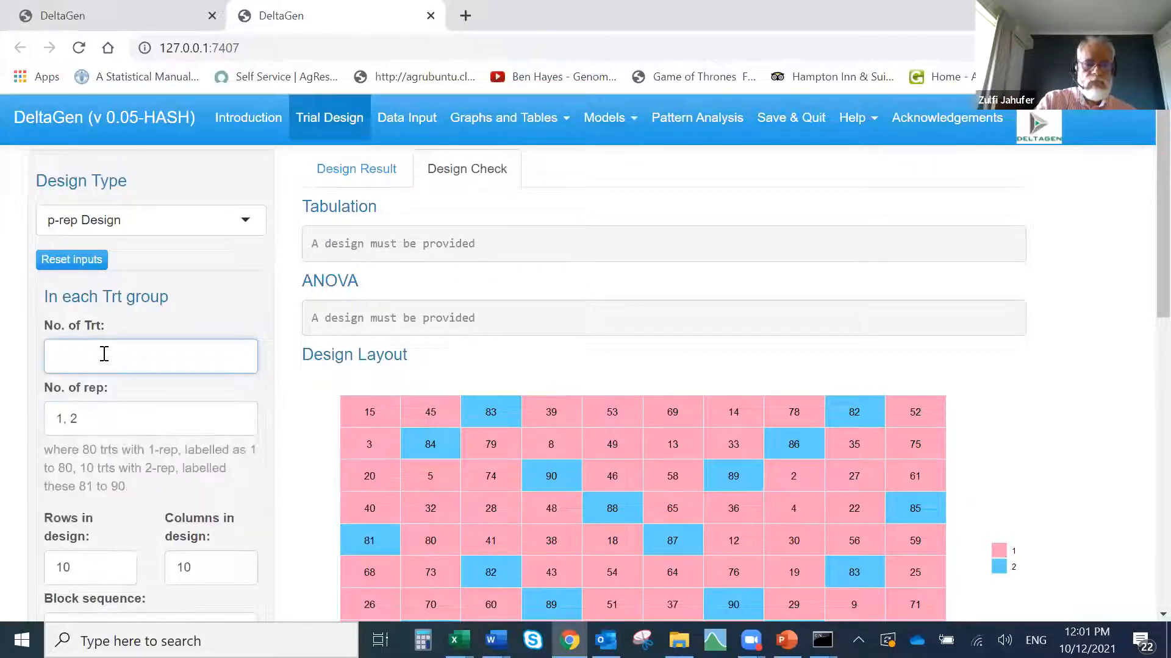
text(100)
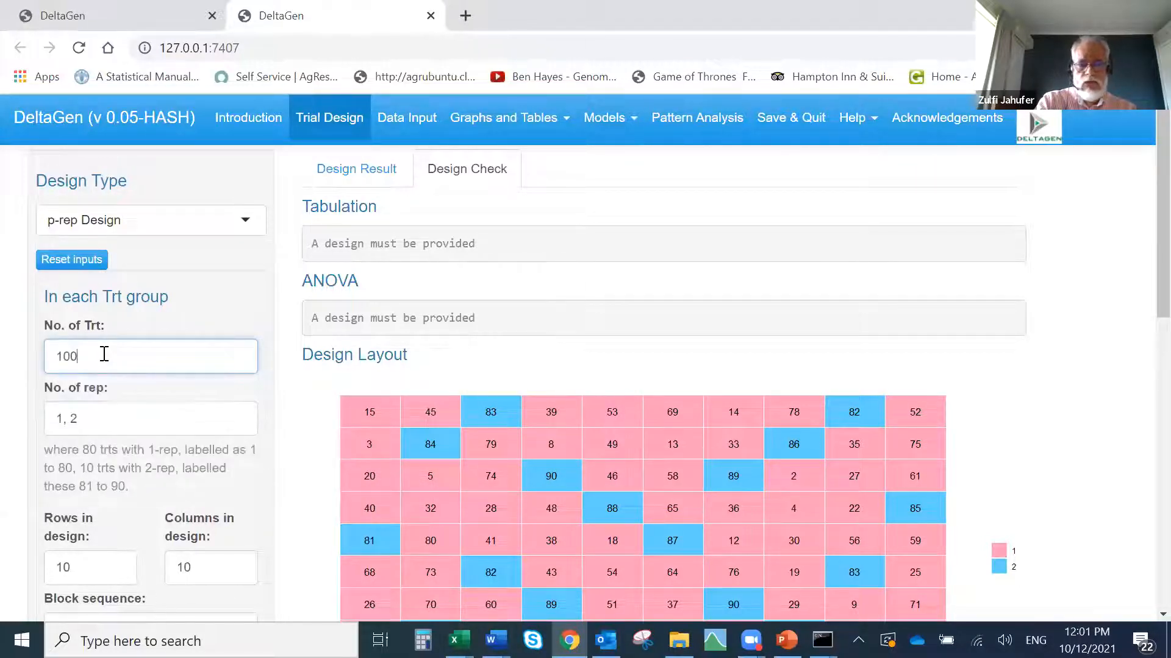
text(,)
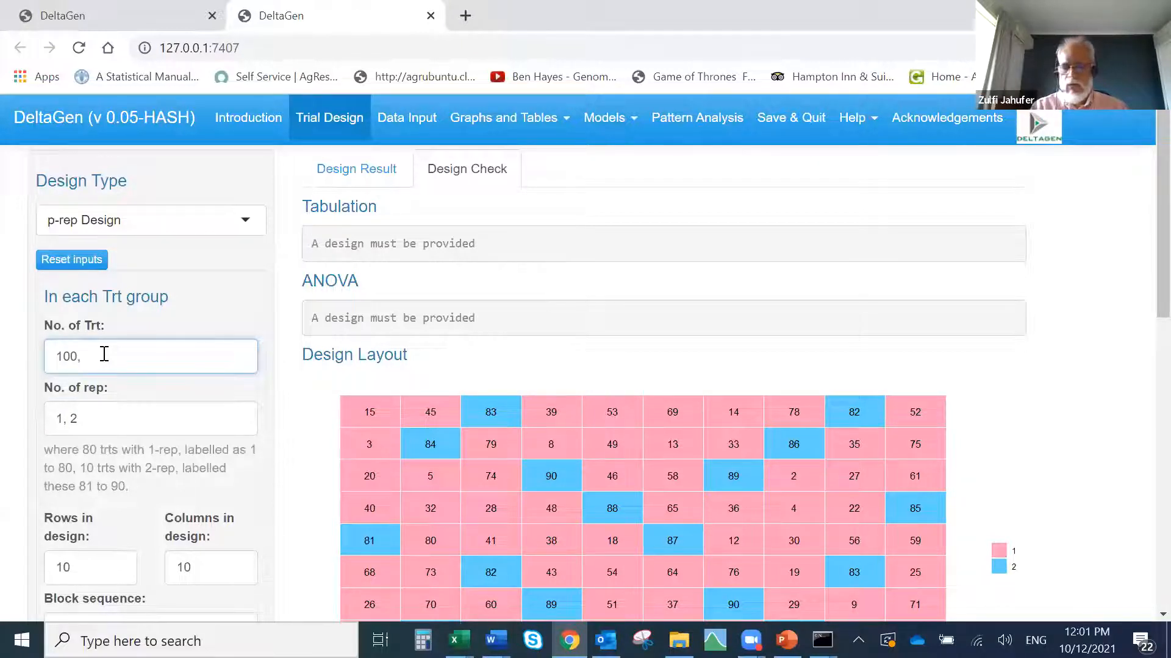
text( 10)
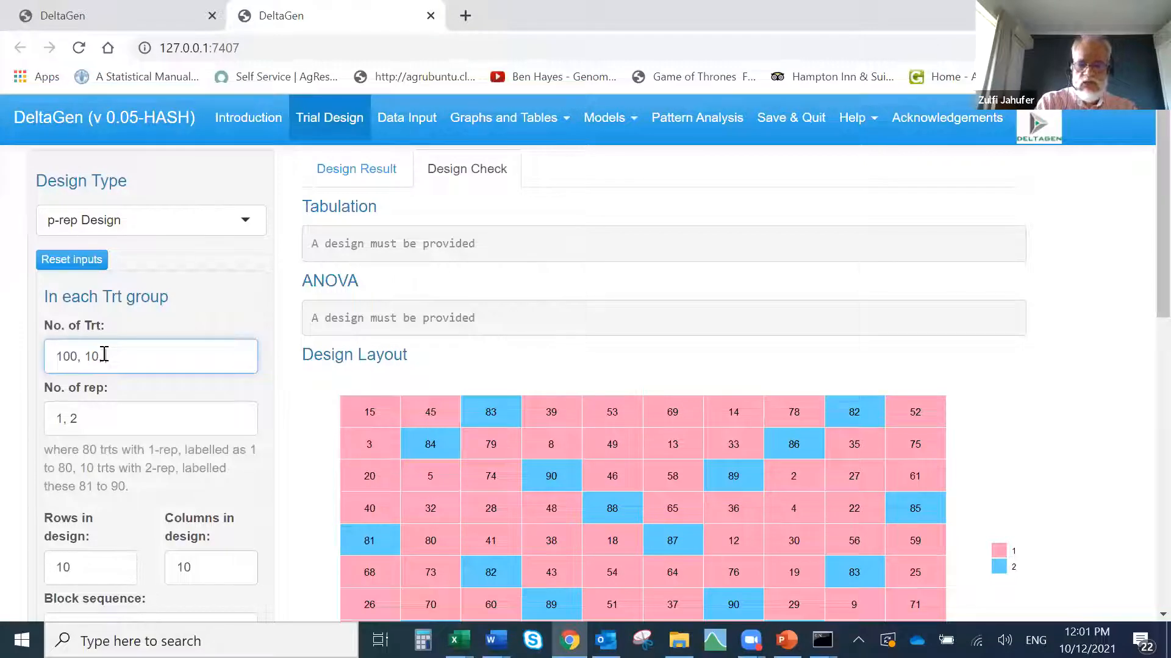
text(, 10,)
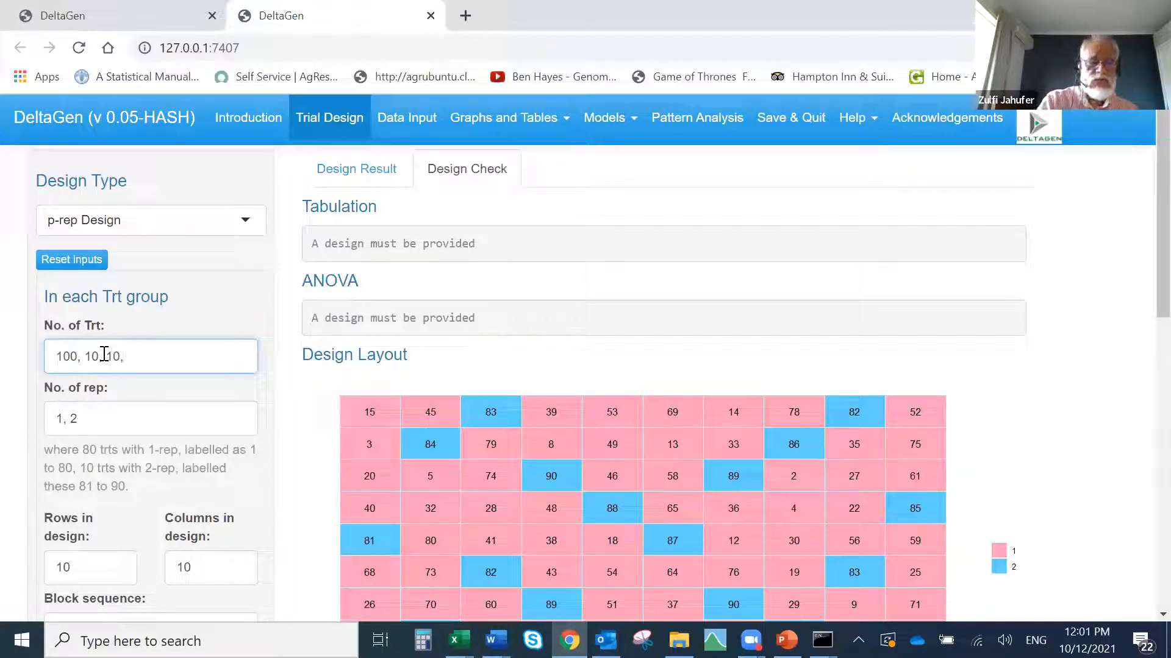
- Set the number of replicates for the three treatment groups to 1, 3, 2
click(83, 422)
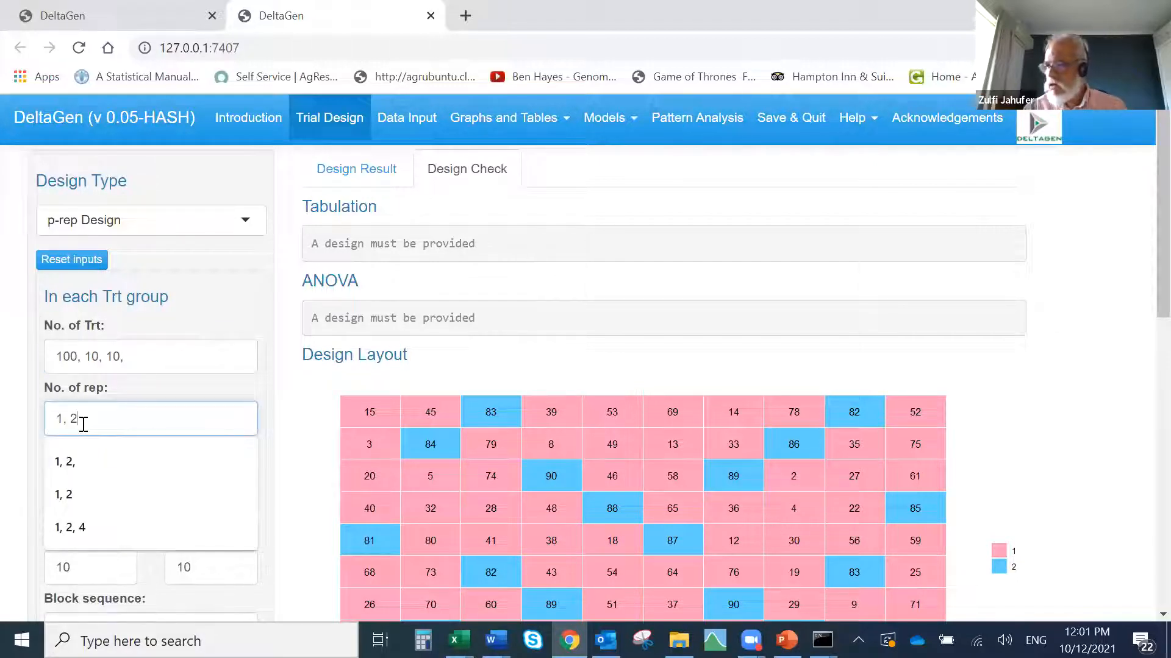
key(BackSpace)
text(3)
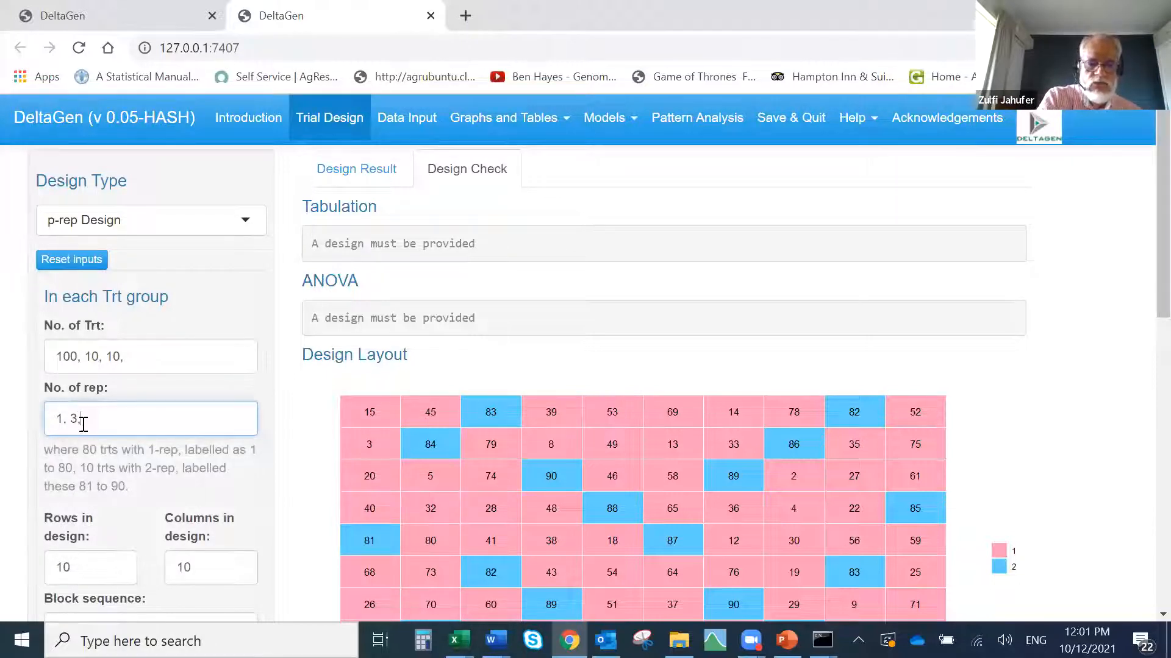
text(, 2)
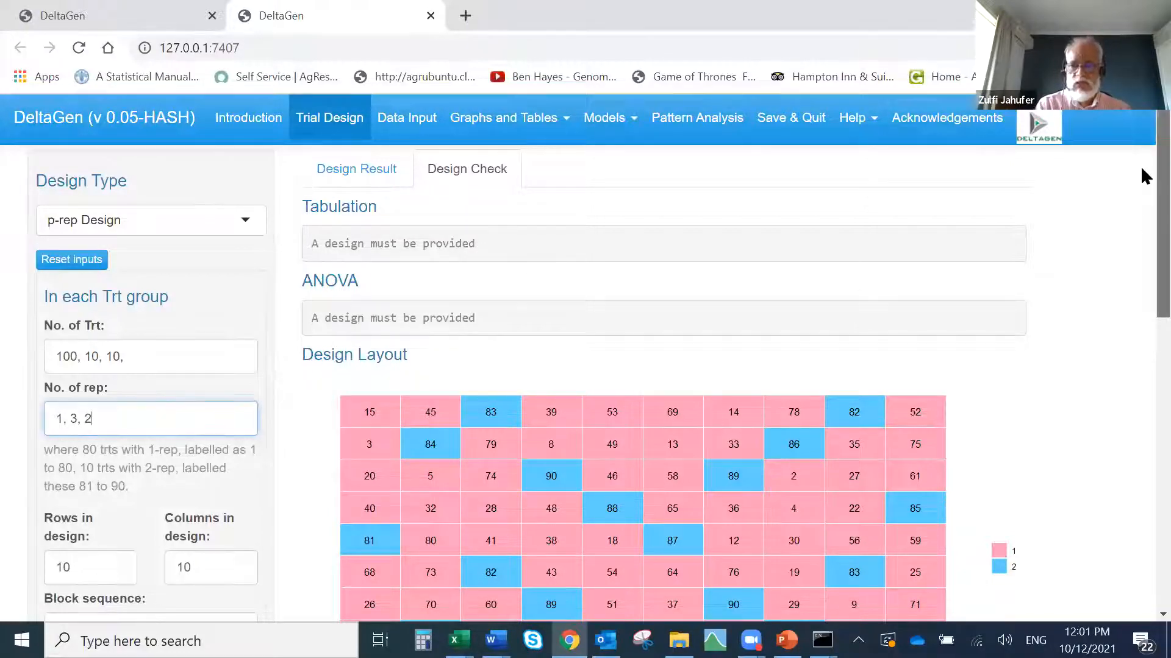
- Set the number of rows in the p-rep design to 15
scroll(1141, 183, down, 3)
scroll(1141, 235, down, 1)
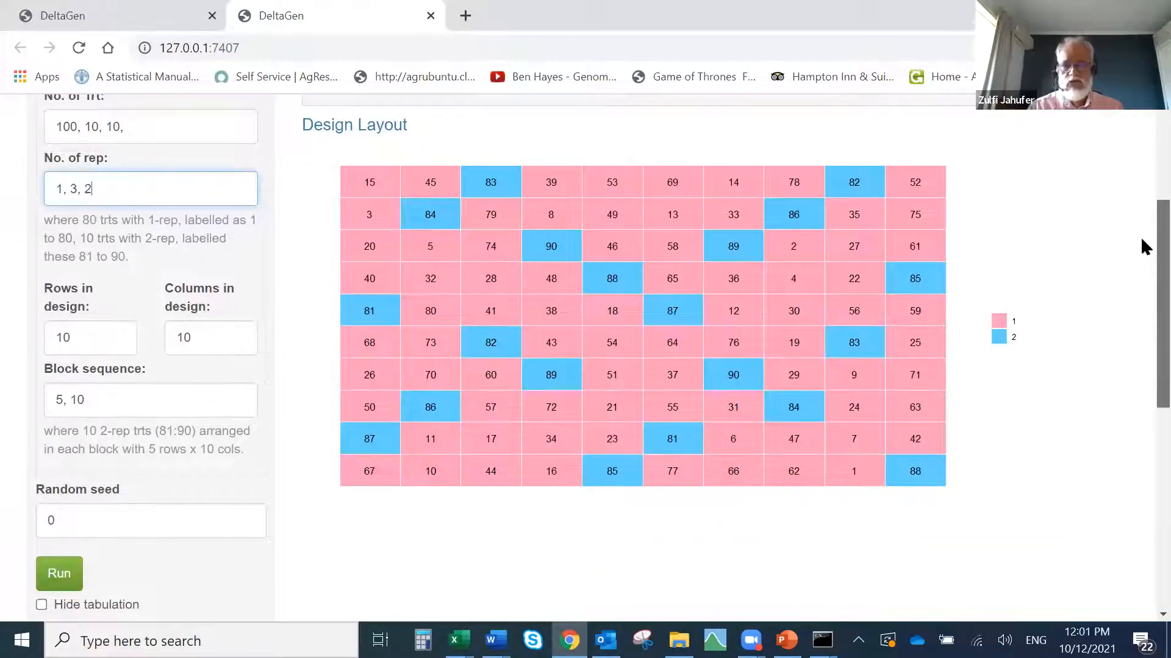
scroll(1140, 236, up, 2)
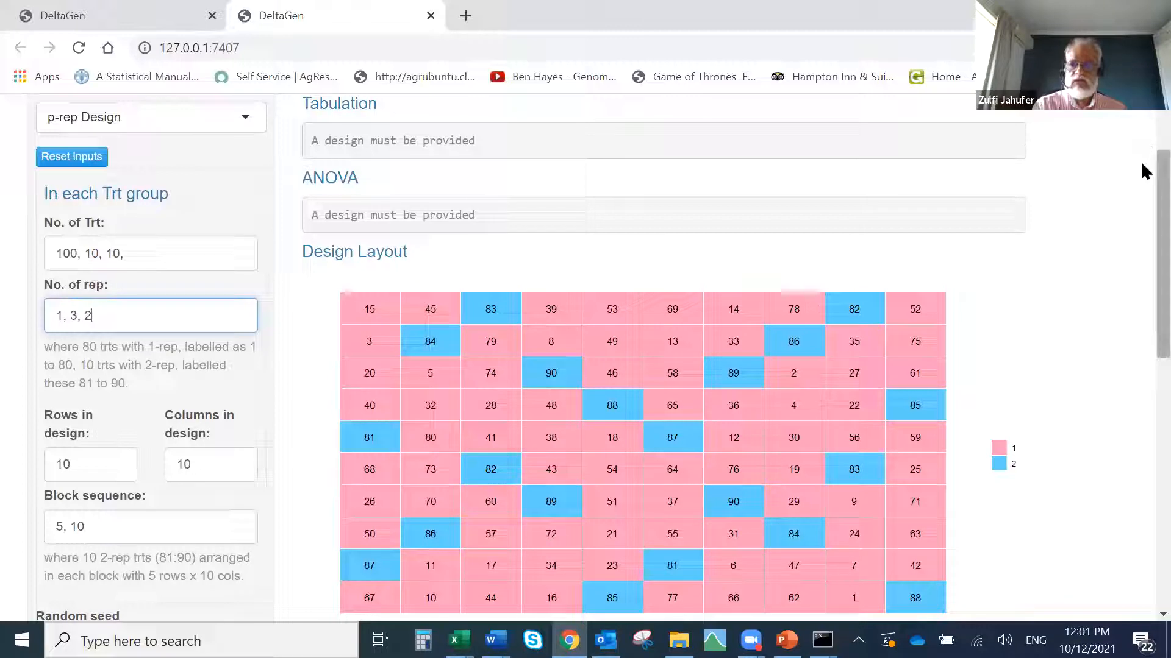
scroll(1141, 168, down, 1)
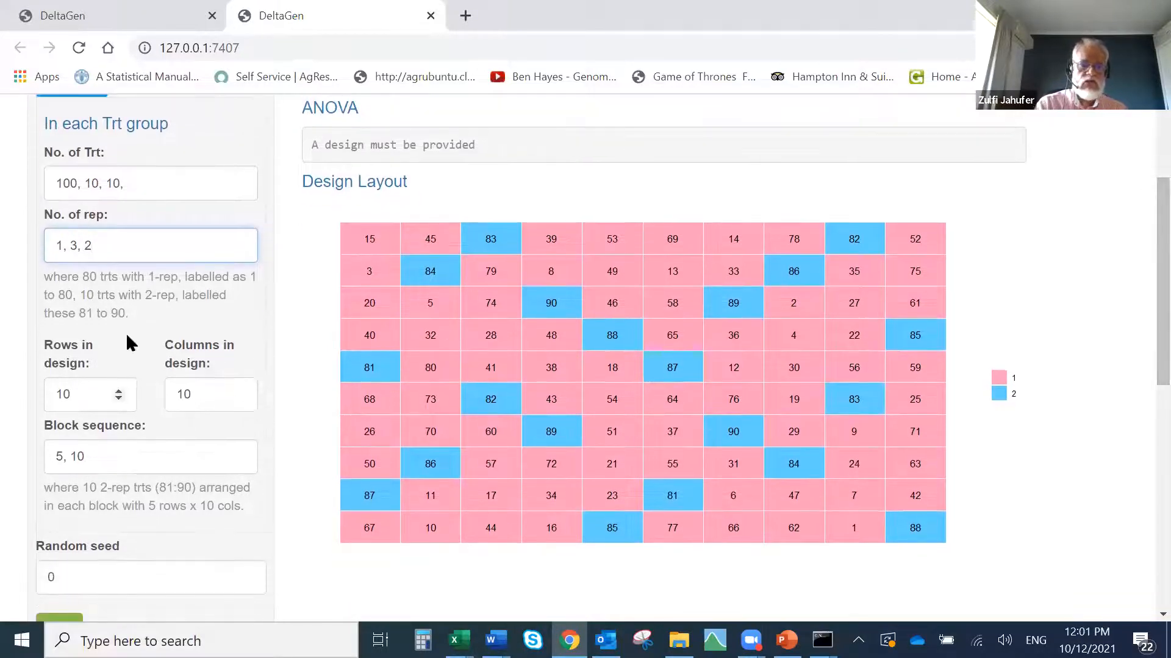
click(77, 393)
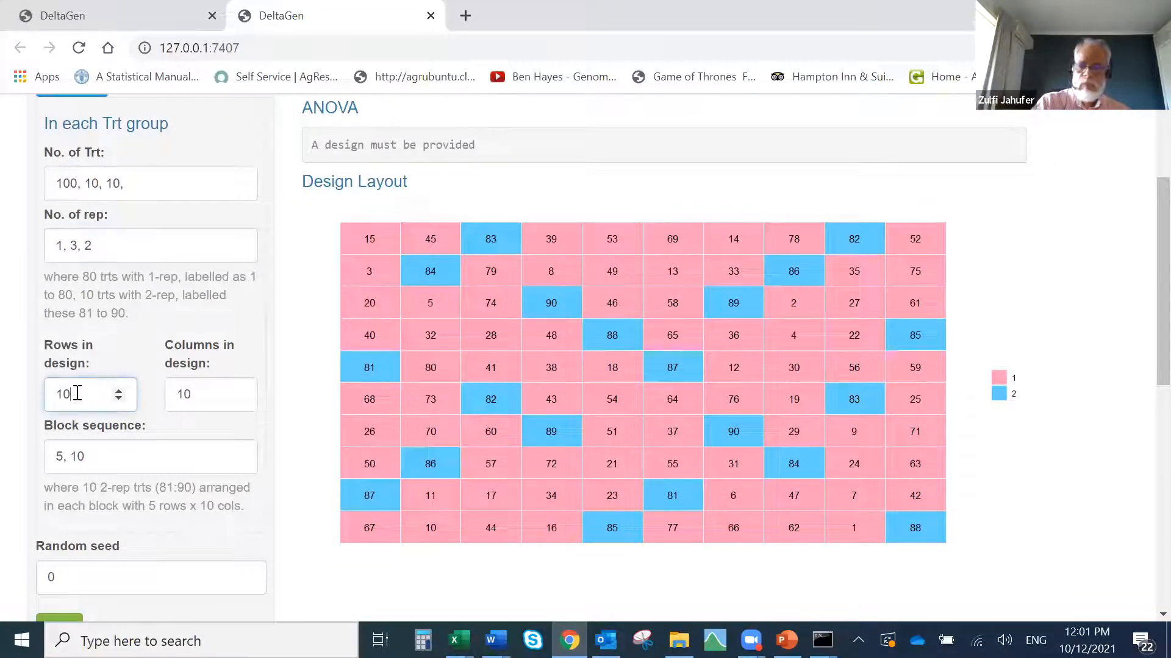
key(BackSpace)
text(5)
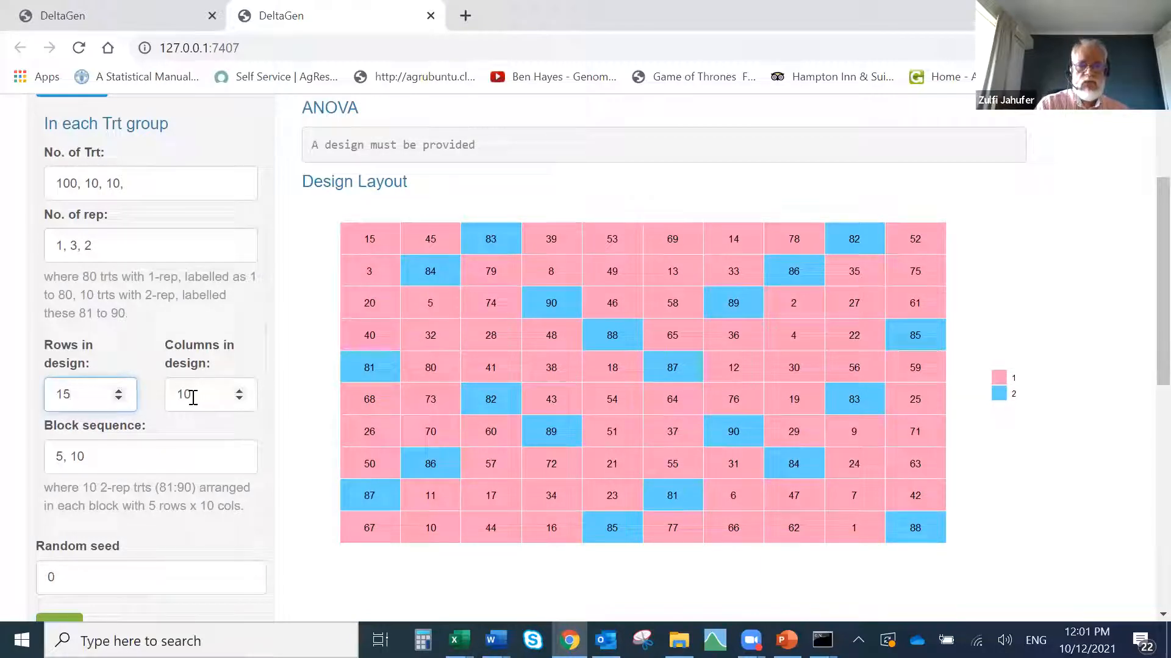
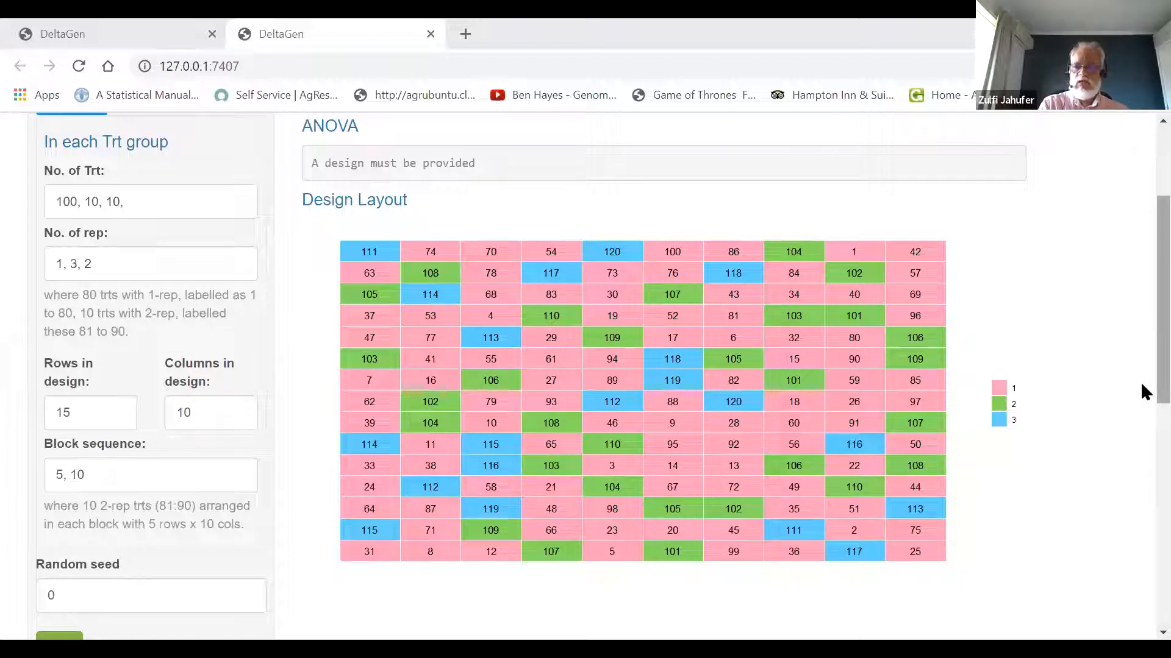
- Review the new p-rep layout together with the options for saving the design data and downloading the design report
scroll(1141, 514, down, 5)
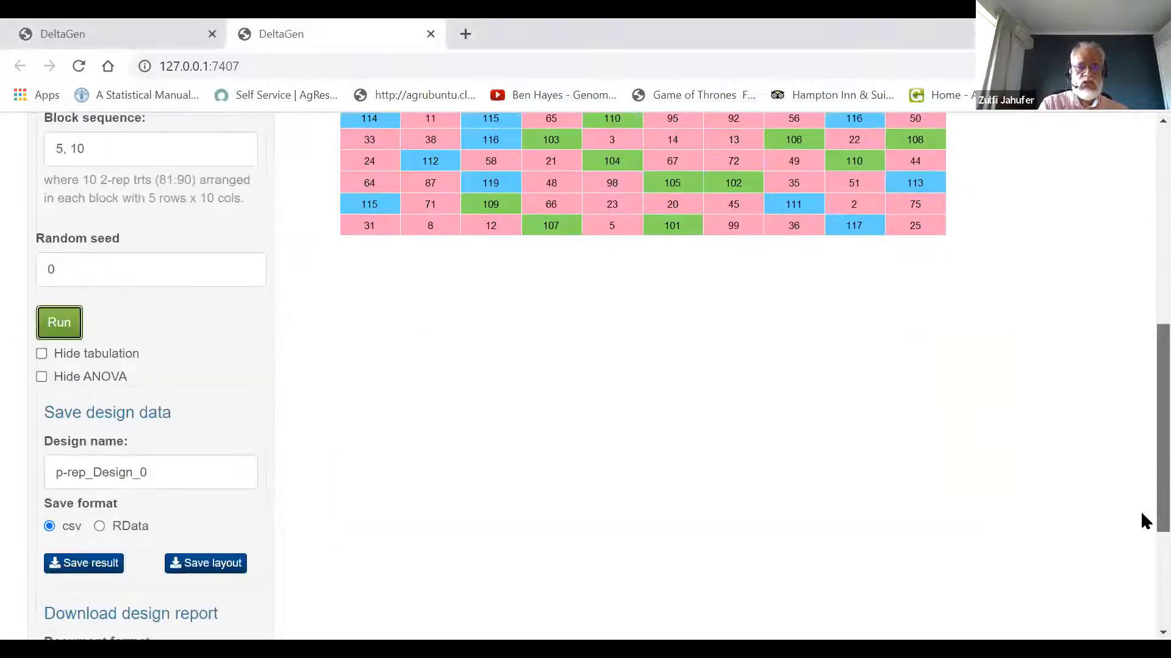
scroll(1140, 541, down, 2)
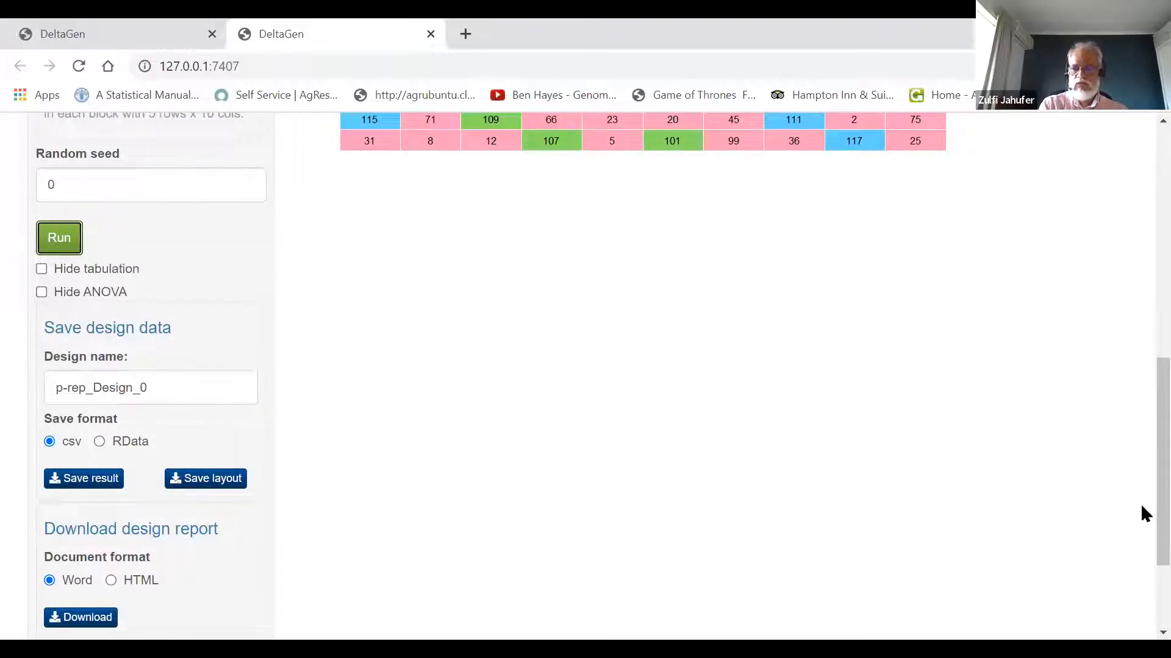
scroll(1140, 482, up, 3)
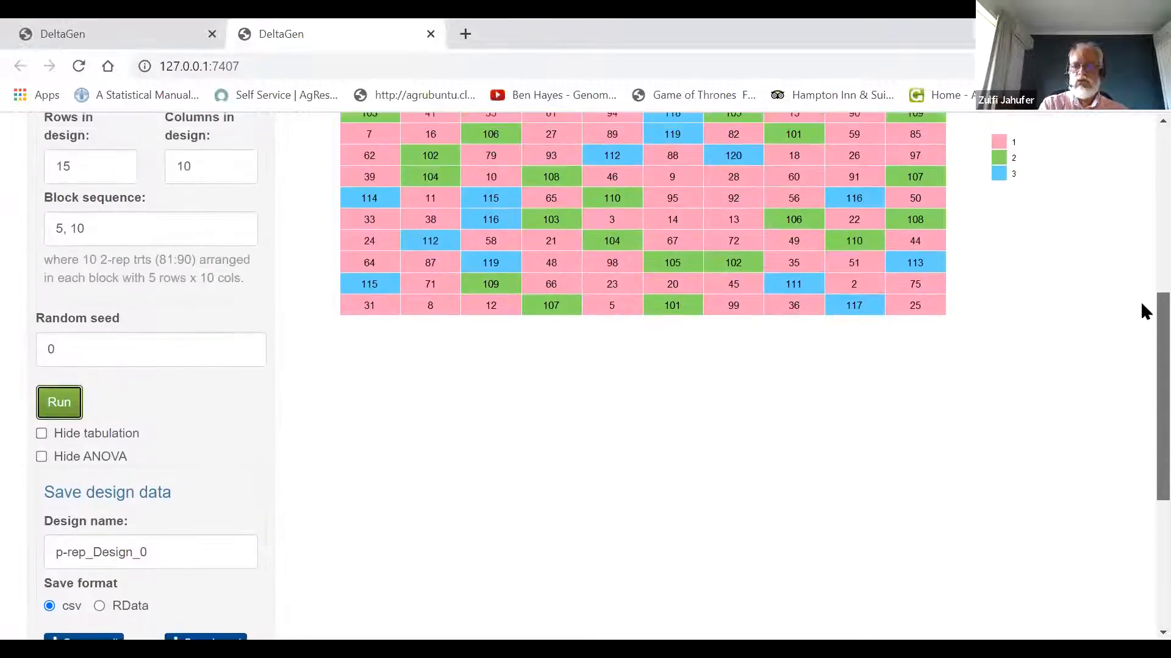
scroll(525, 146, up, 5)
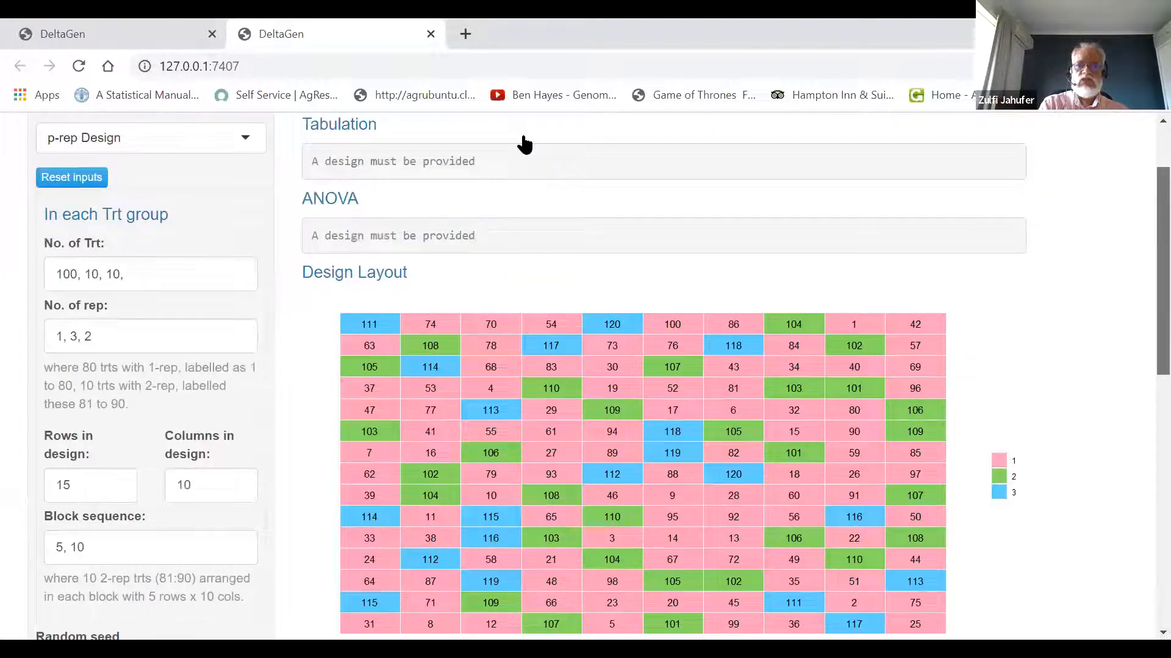
scroll(525, 145, up, 2)
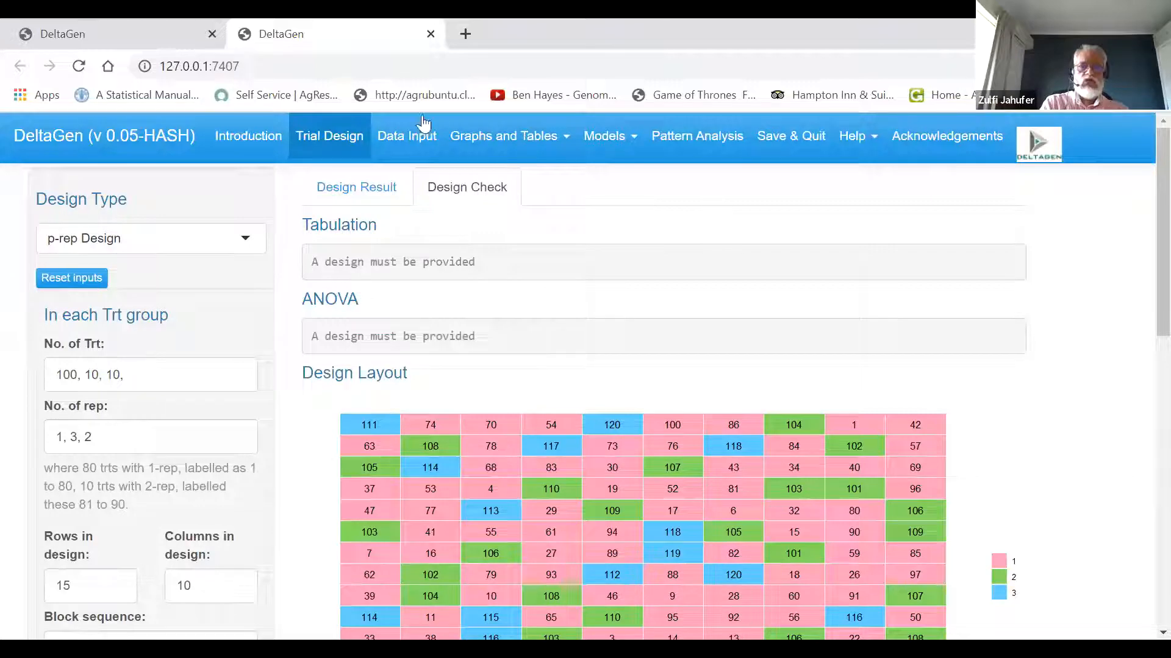
- Reload the app and start choosing a csv file to upload as input data
click(79, 66)
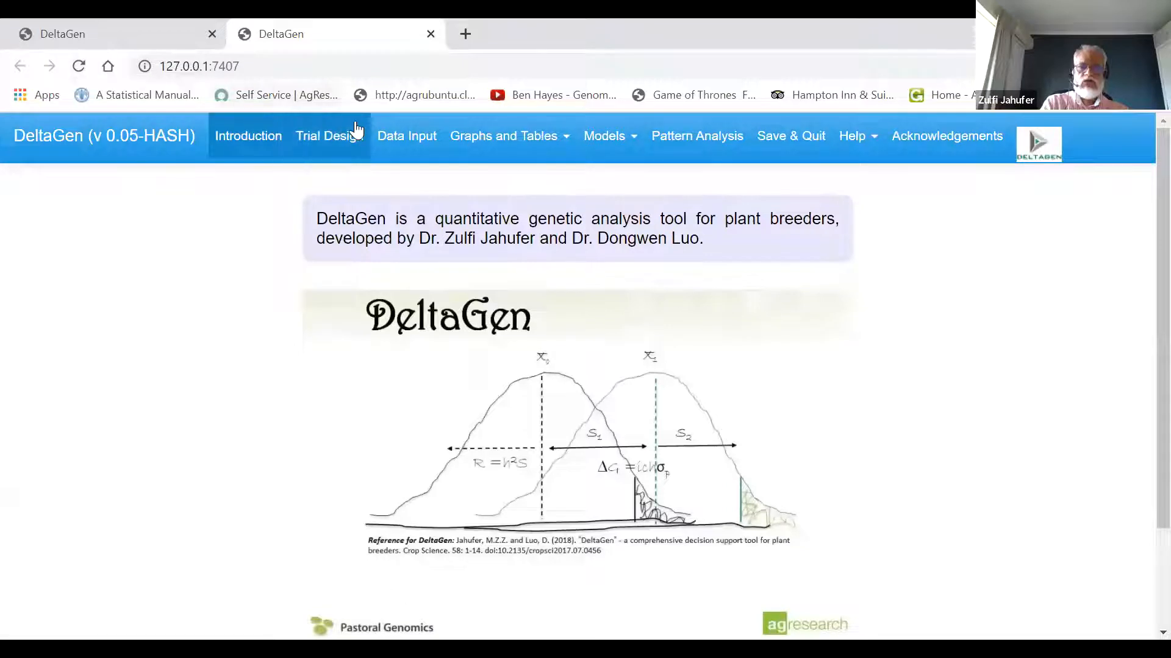
click(398, 145)
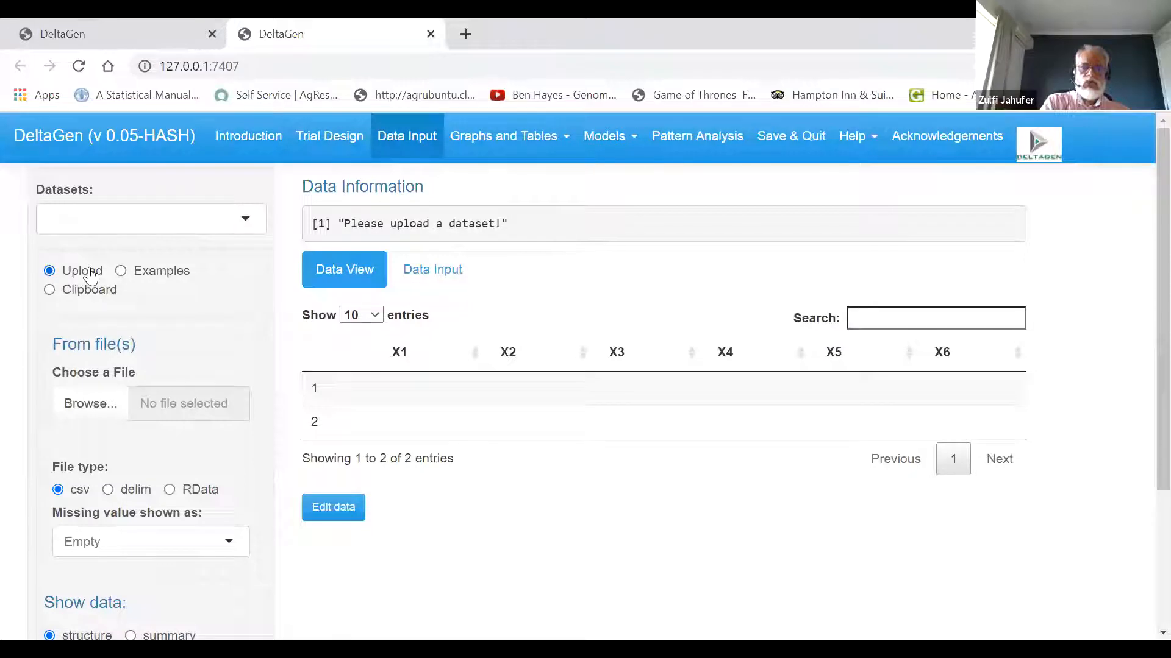
click(87, 410)
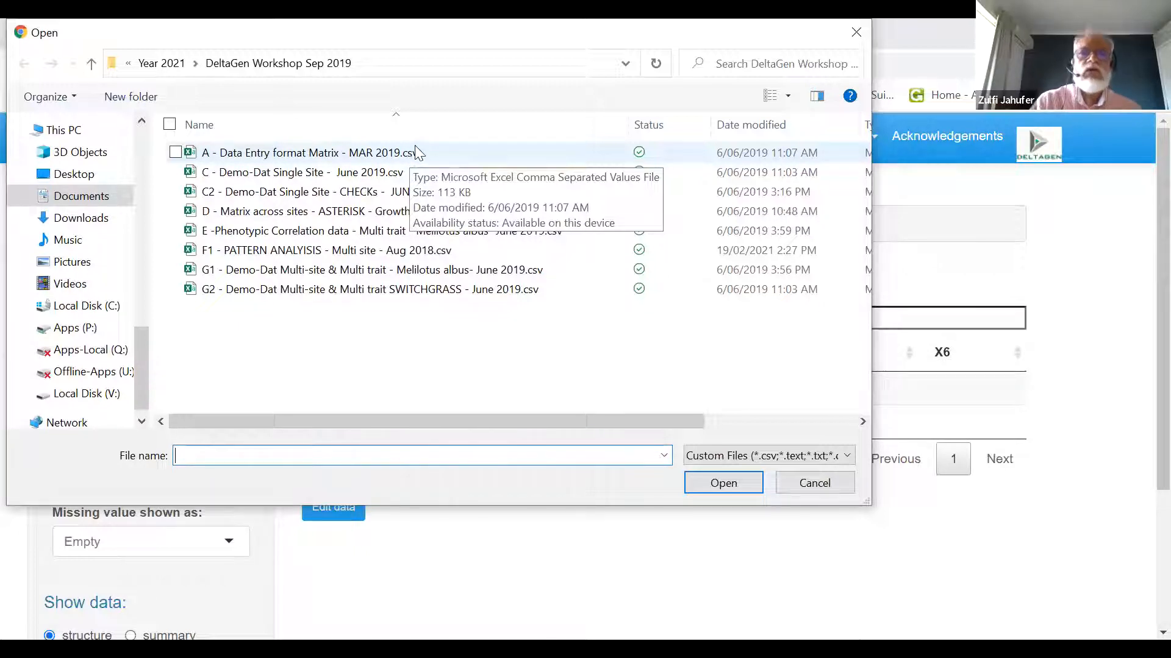
click(626, 64)
click(626, 64)
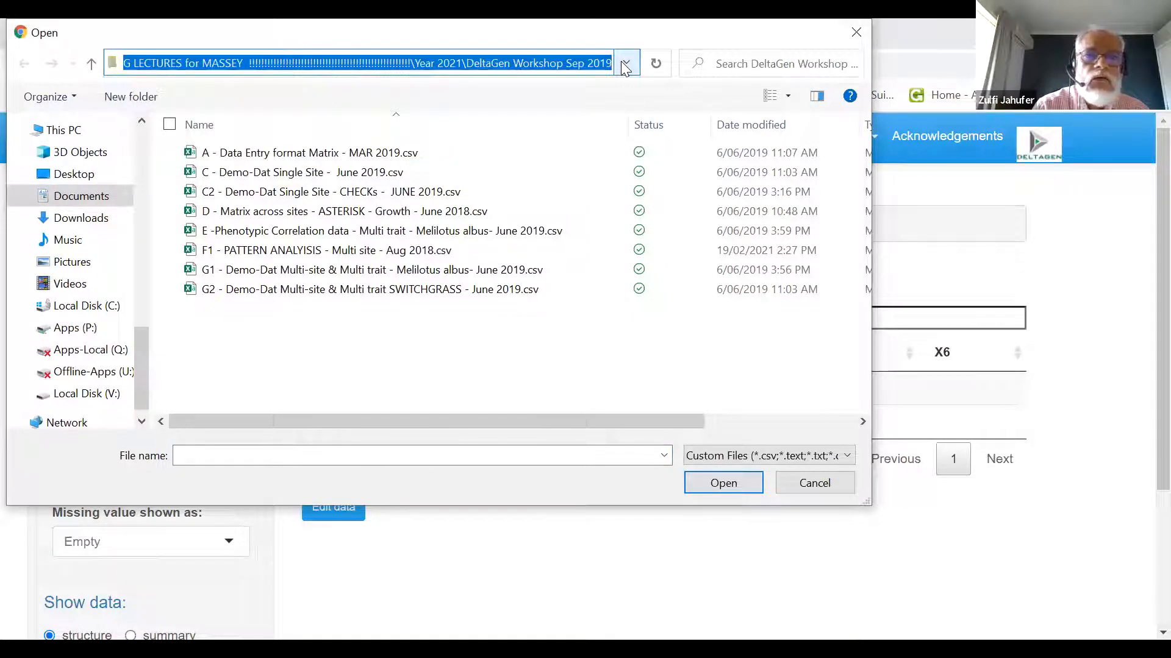
click(91, 196)
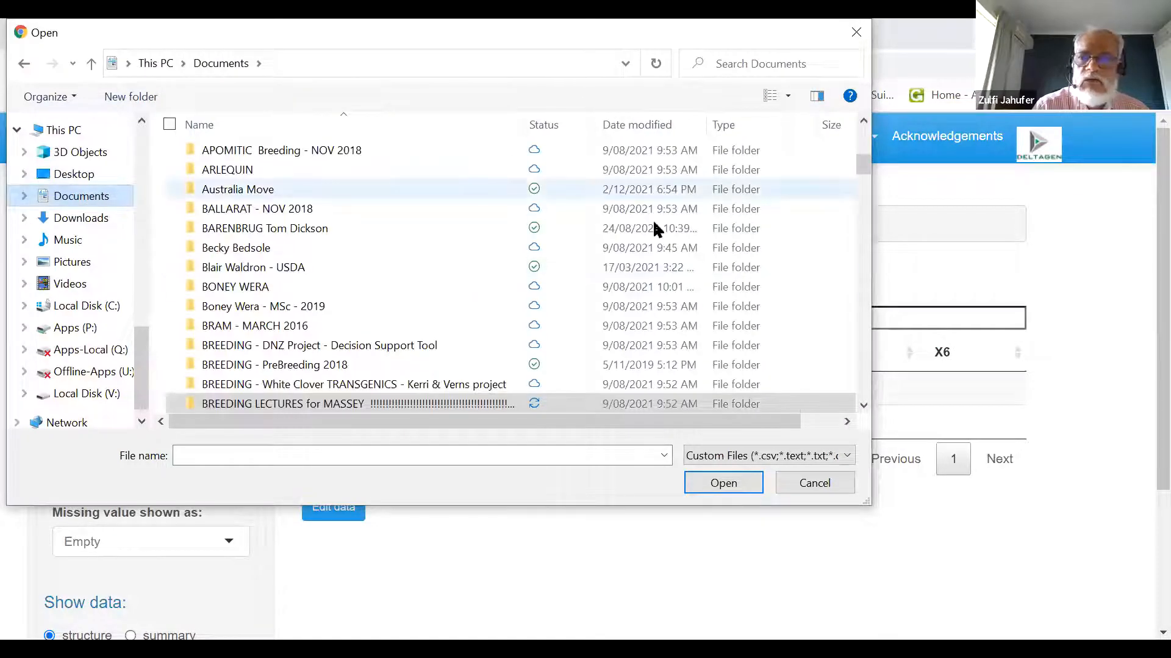
drag(862, 160, 864, 178)
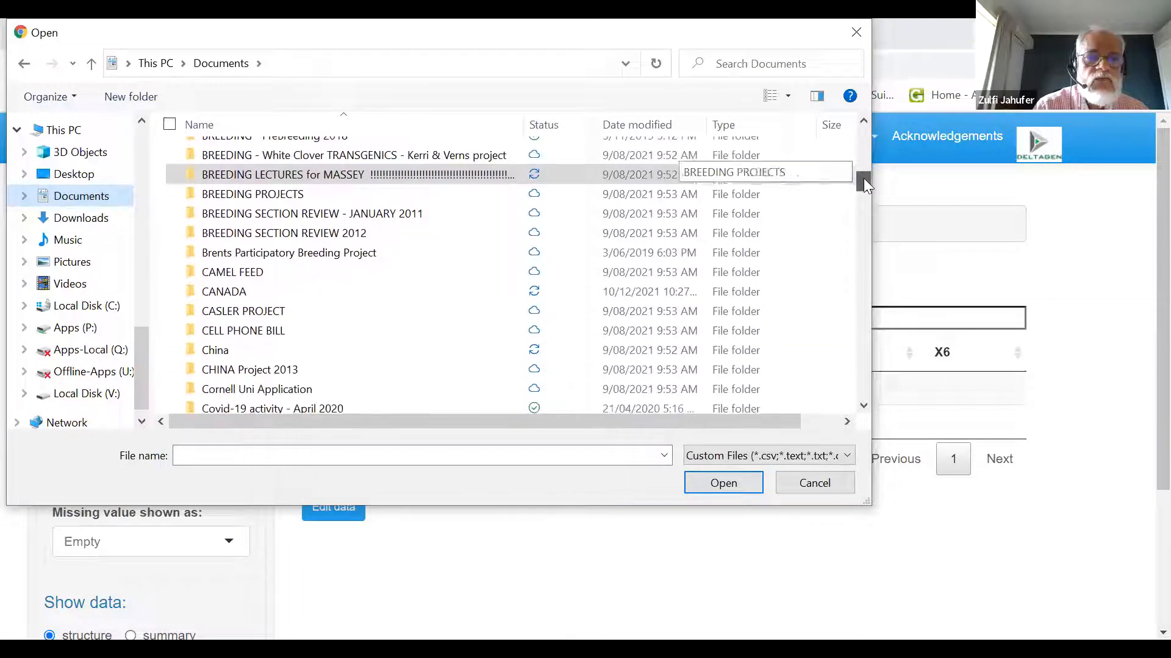
double_click(245, 291)
double_click(280, 151)
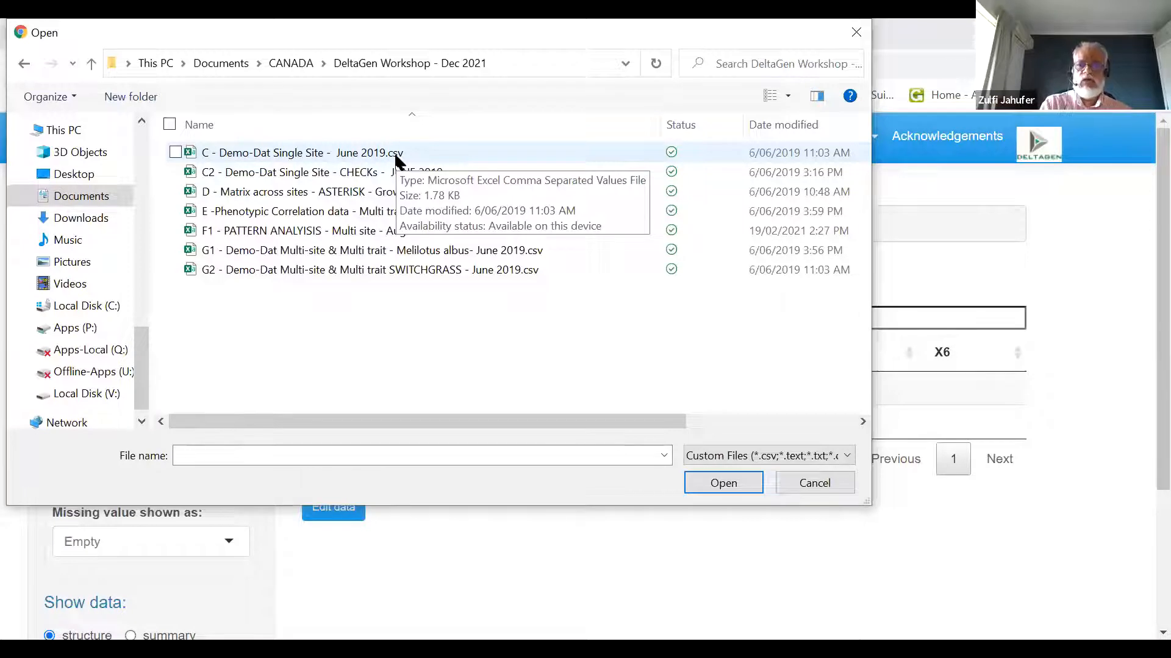
click(837, 488)
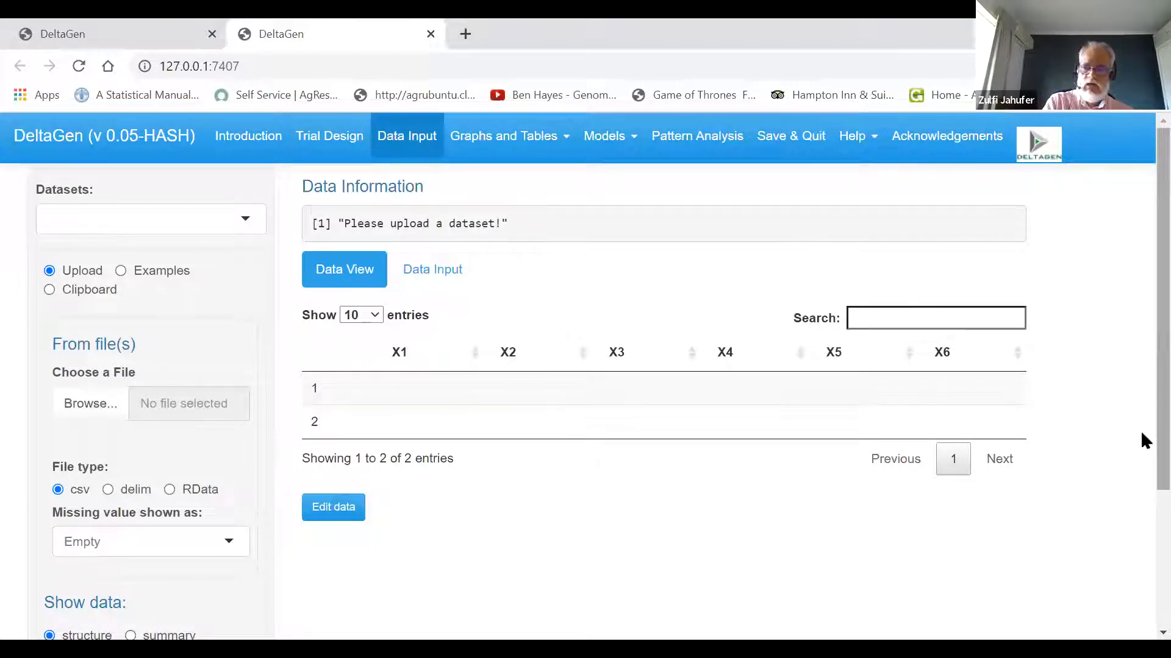
- Check the missing-value options, keep Empty, and upload the csv file C - Demo-Dat Single Site - June 2019.csv
scroll(1141, 431, down, 2)
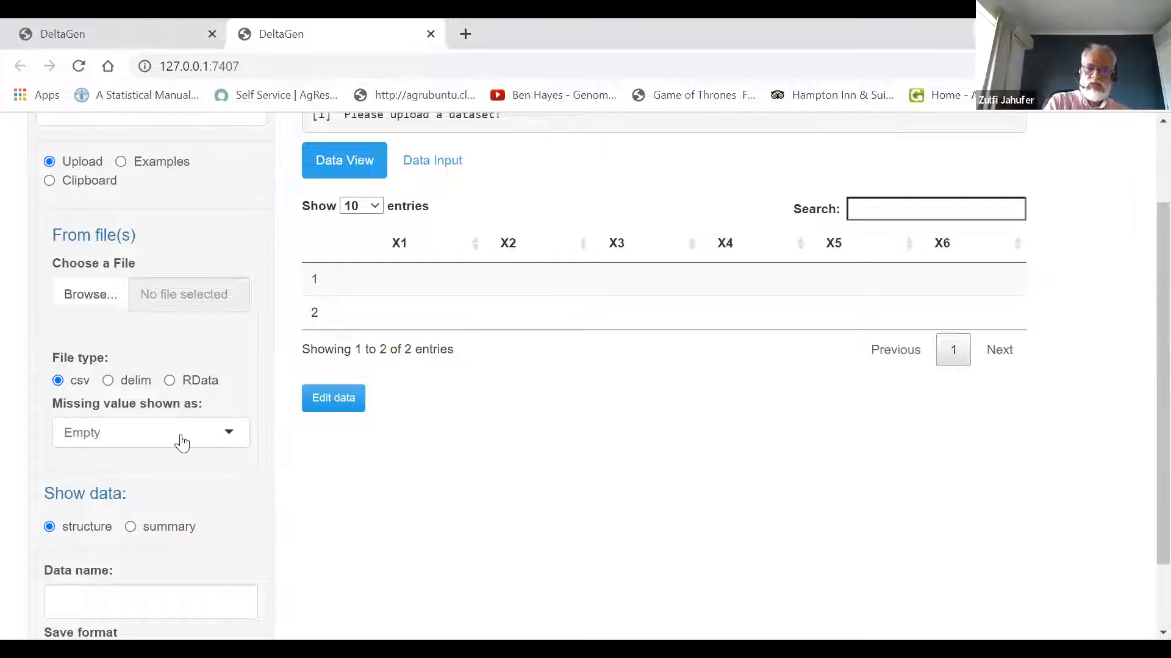
click(232, 434)
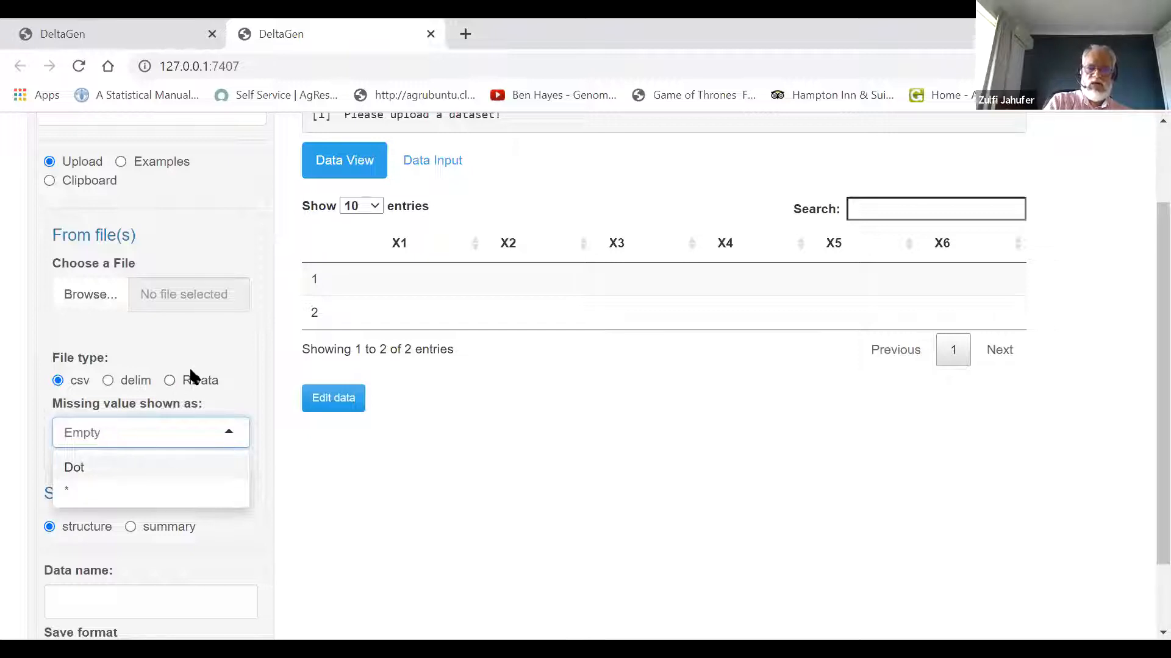
click(232, 343)
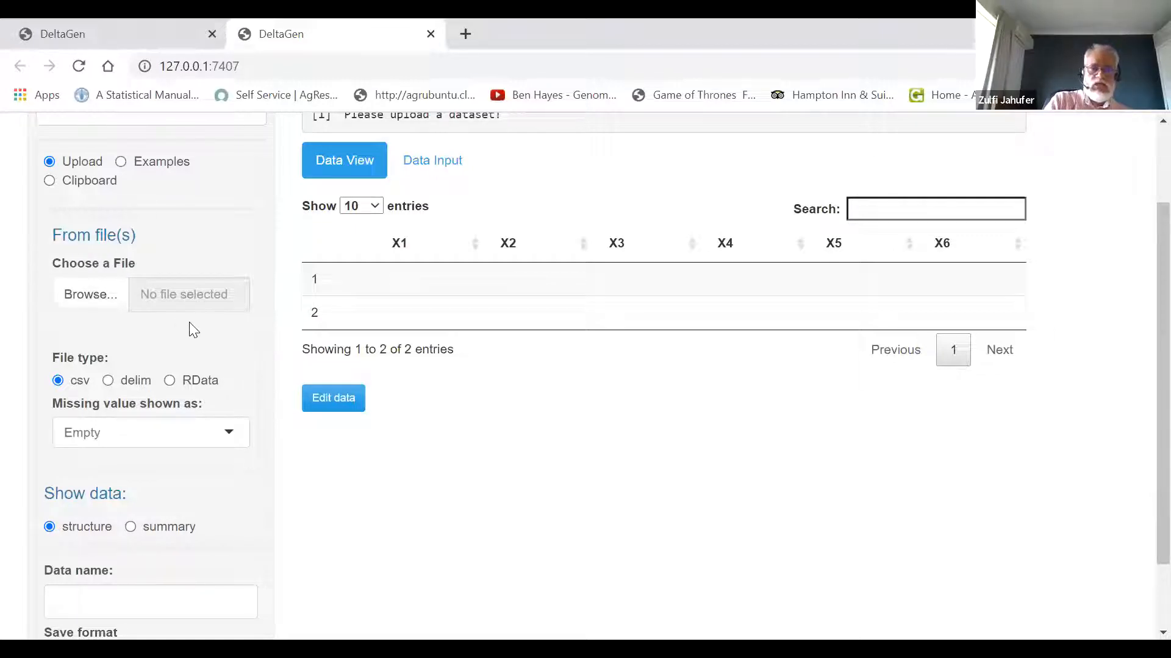
click(92, 296)
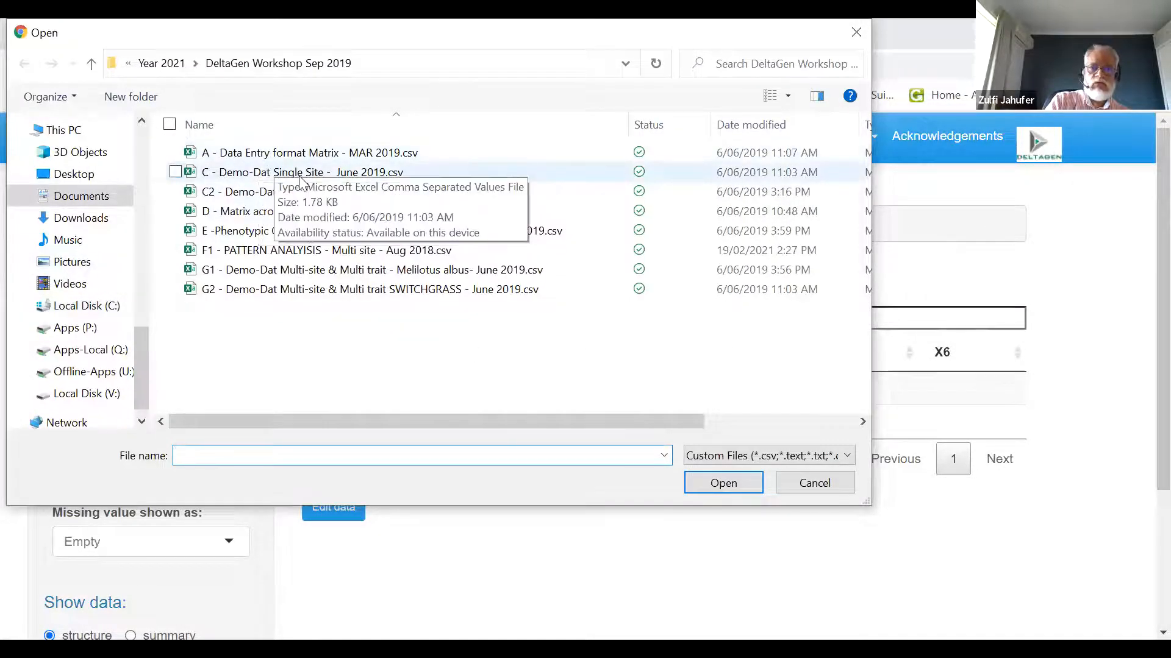
click(377, 173)
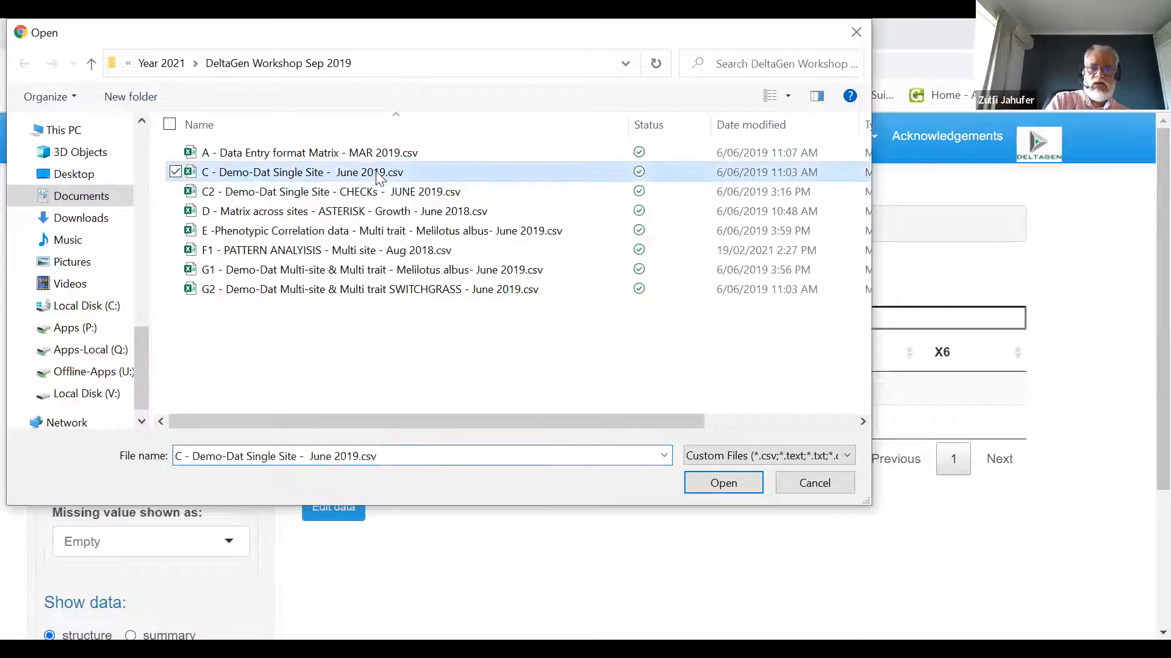
click(724, 483)
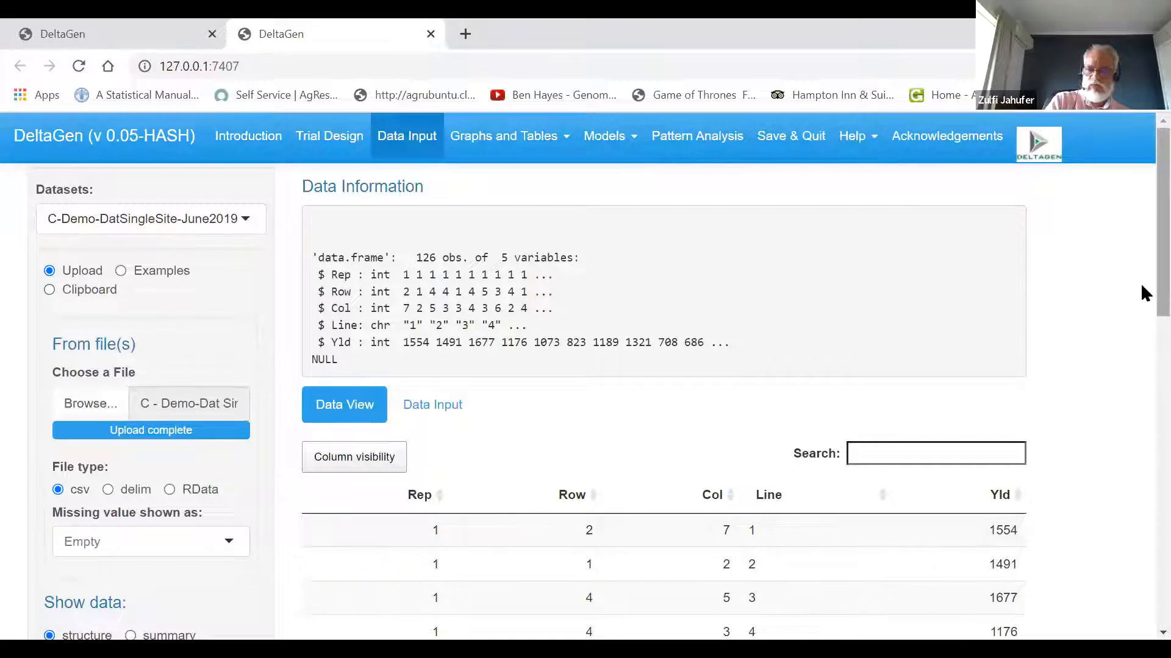
- Assign the Rep variable to Replicates and the Row variable to Row in the variable rename/factorize settings
scroll(1141, 292, down, 3)
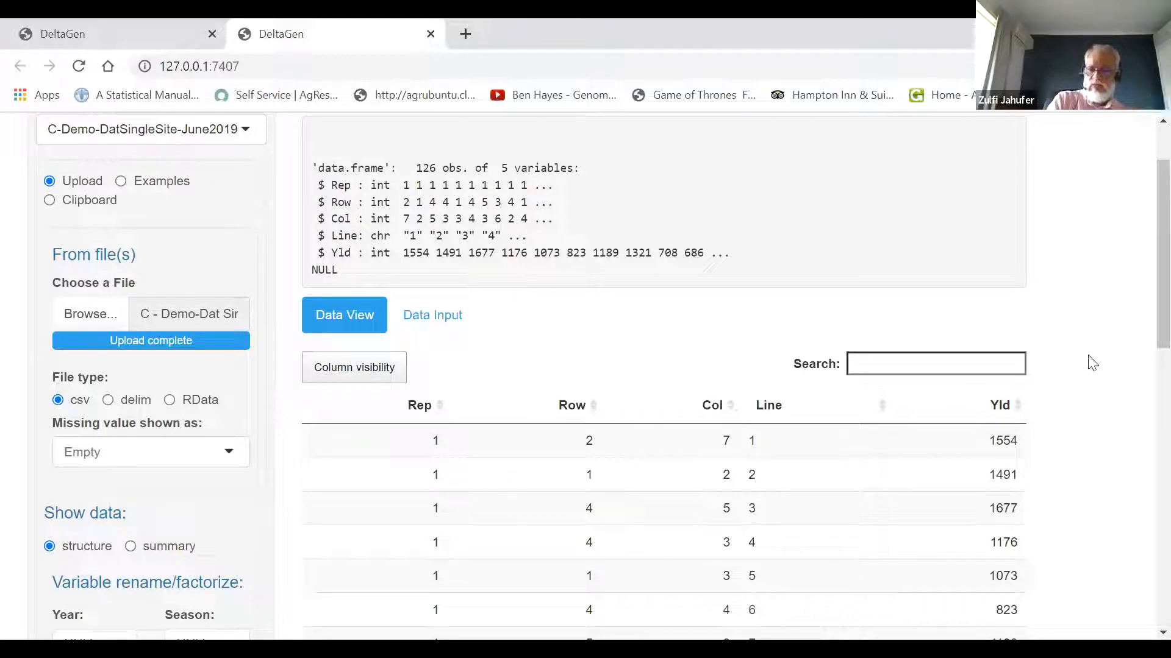
scroll(1142, 334, down, 1)
scroll(1141, 342, down, 3)
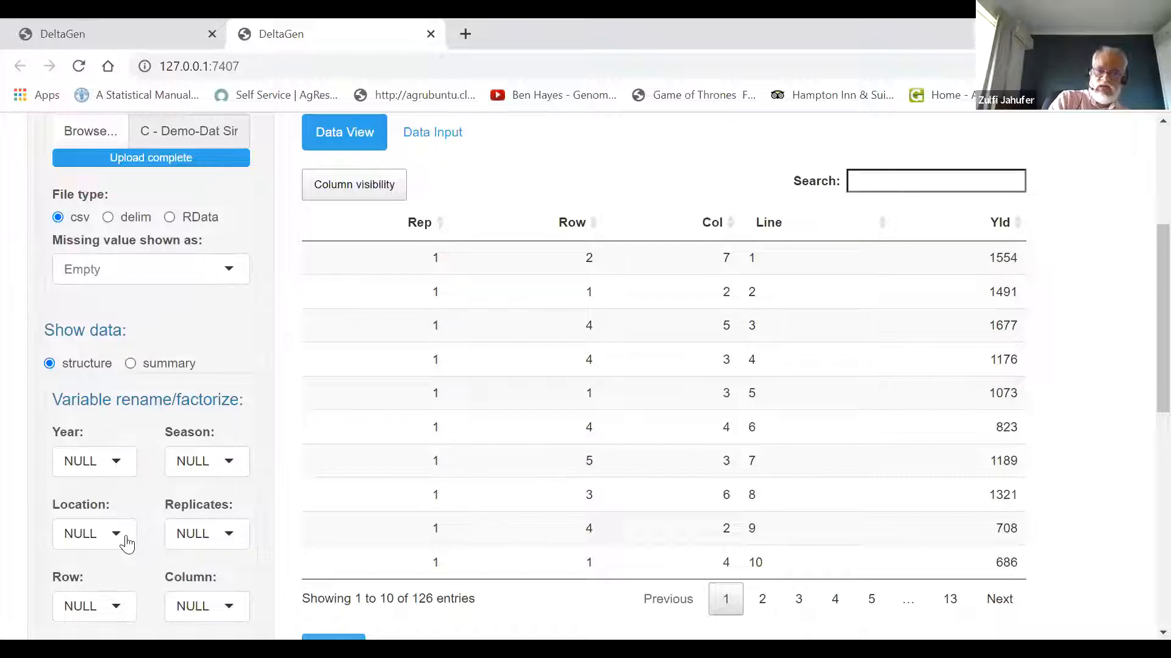
click(235, 538)
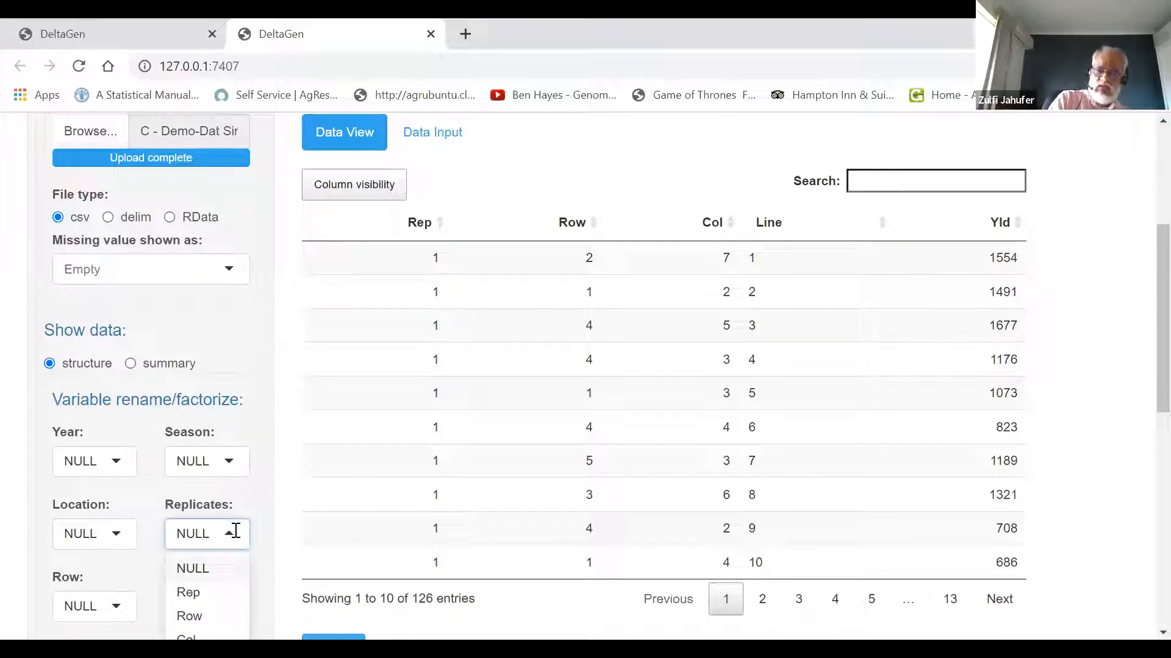
click(195, 594)
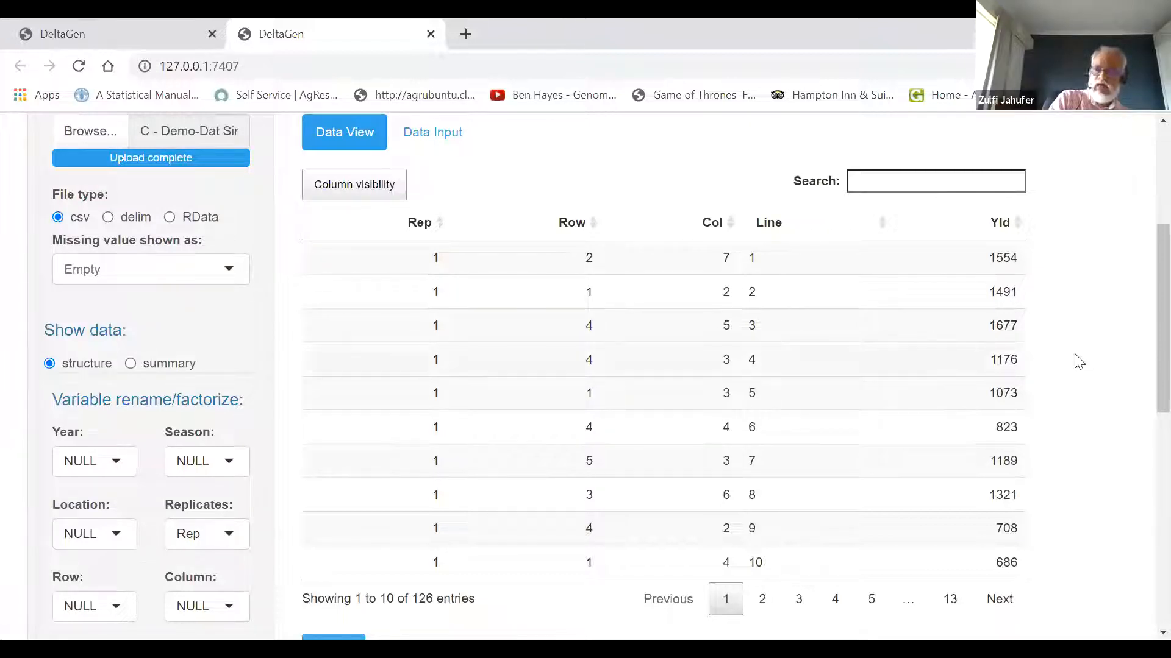
scroll(1142, 390, down, 5)
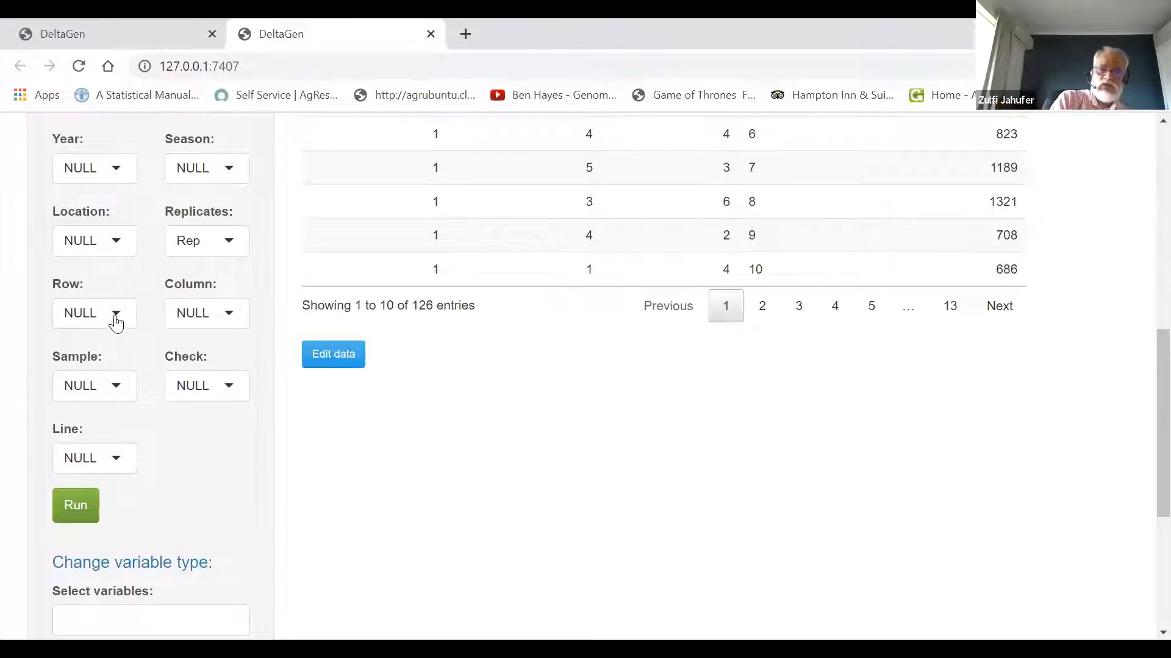
click(116, 323)
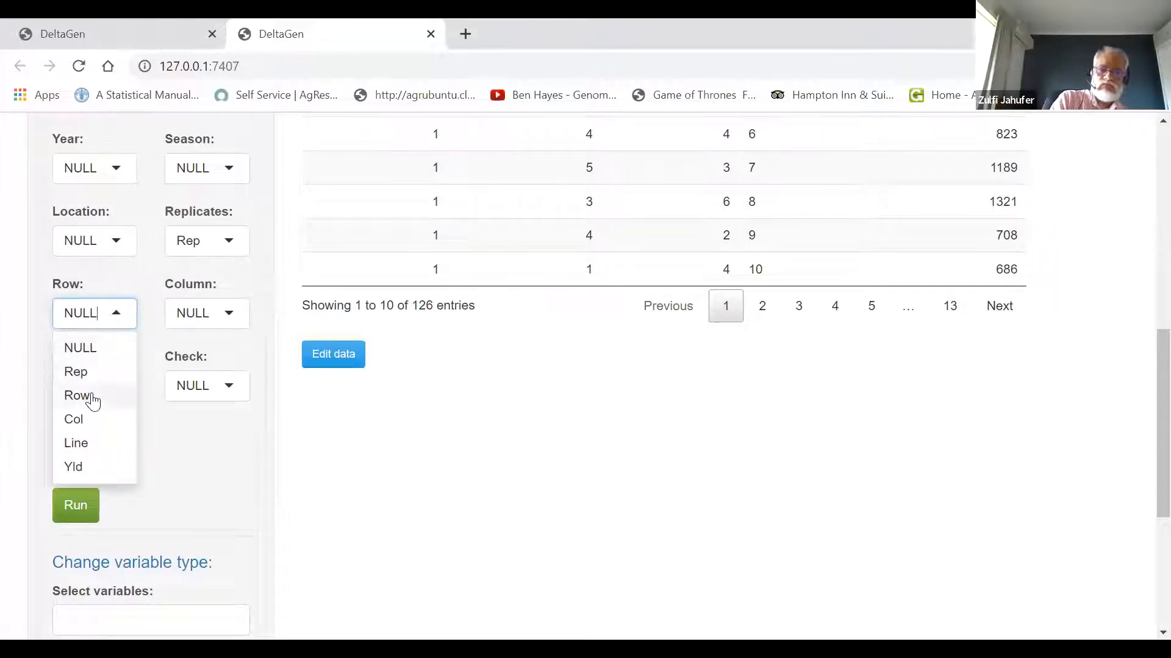
click(92, 398)
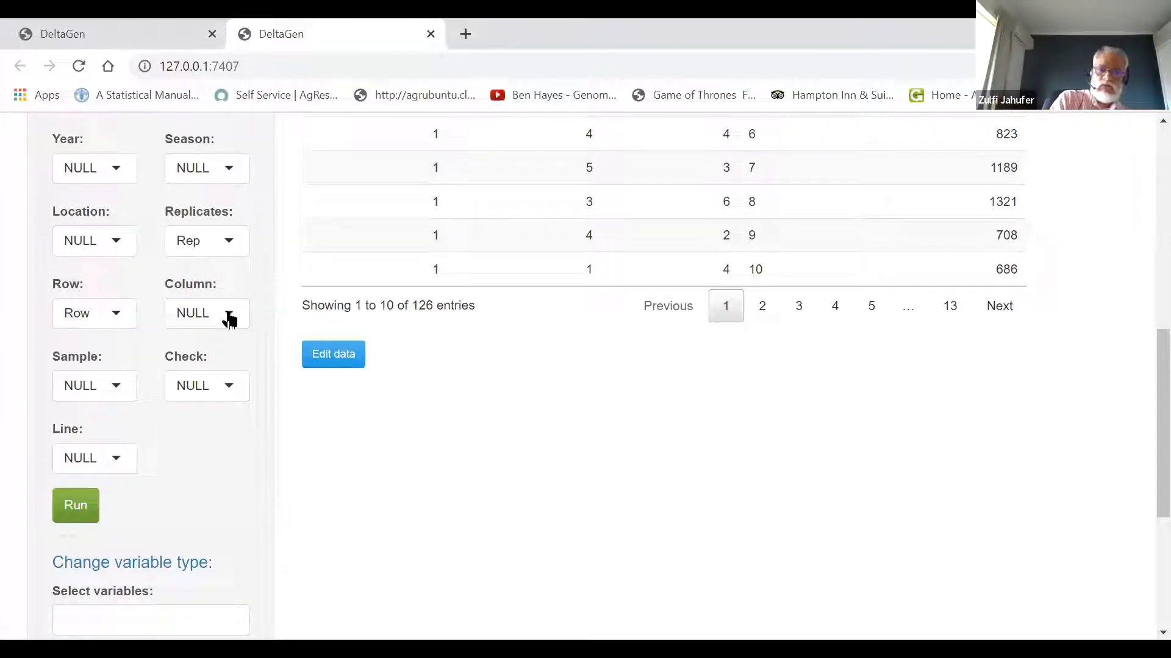
- Assign Col to Column and Line to Line, and run the variable renaming and factorizing
click(229, 316)
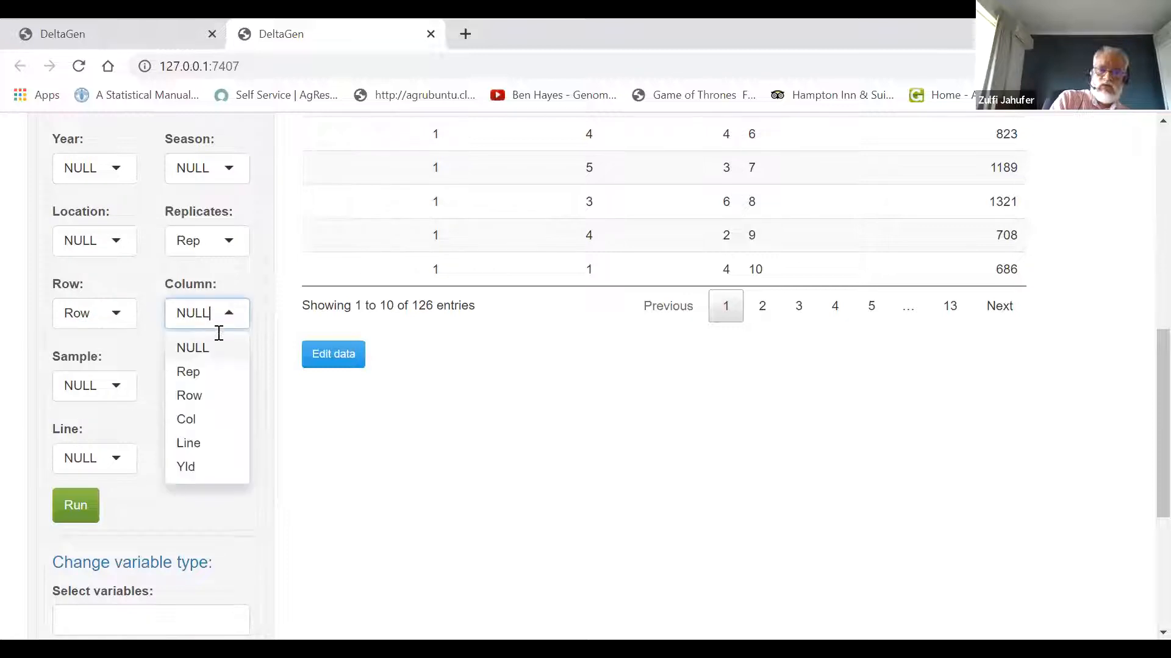
click(194, 429)
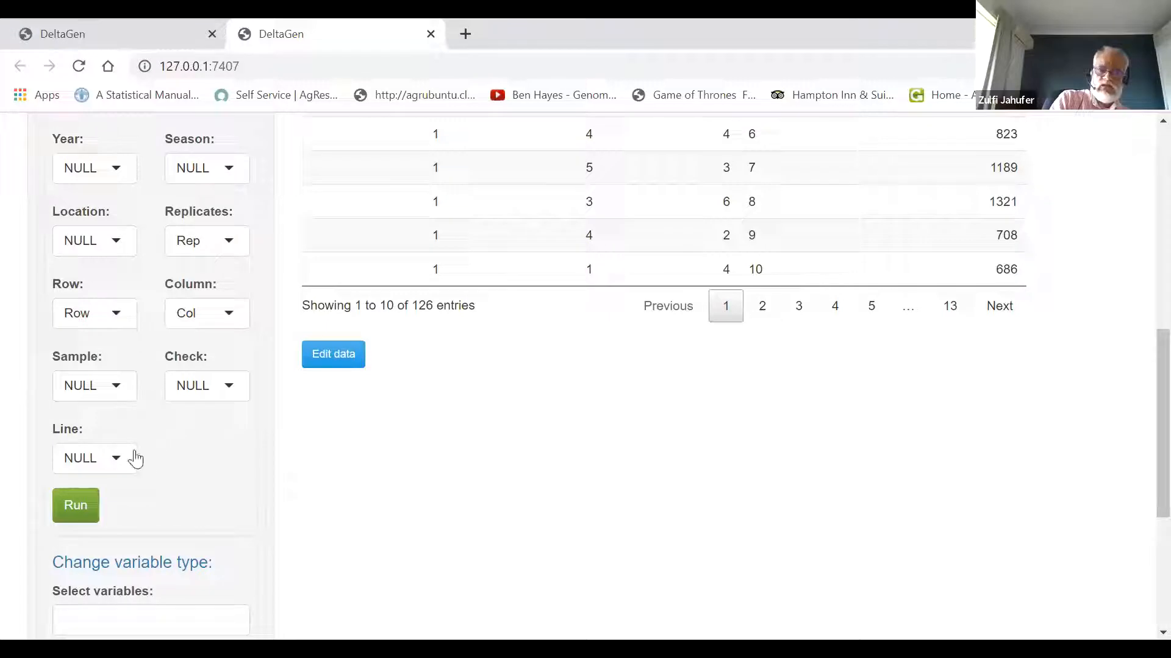
click(116, 461)
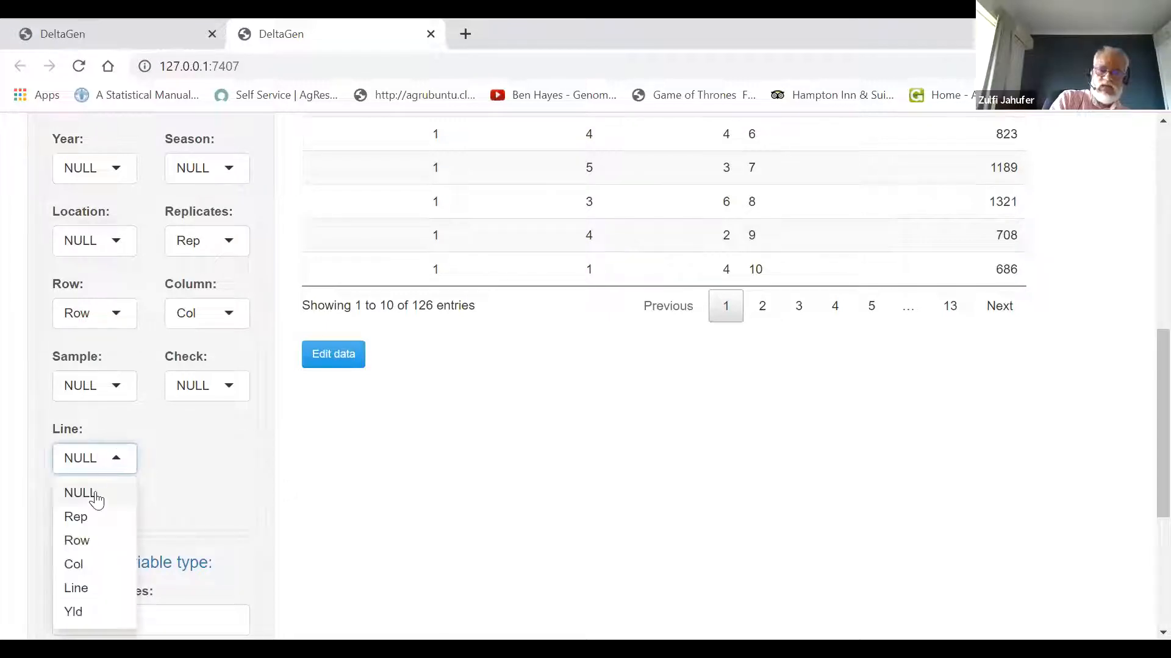
click(81, 589)
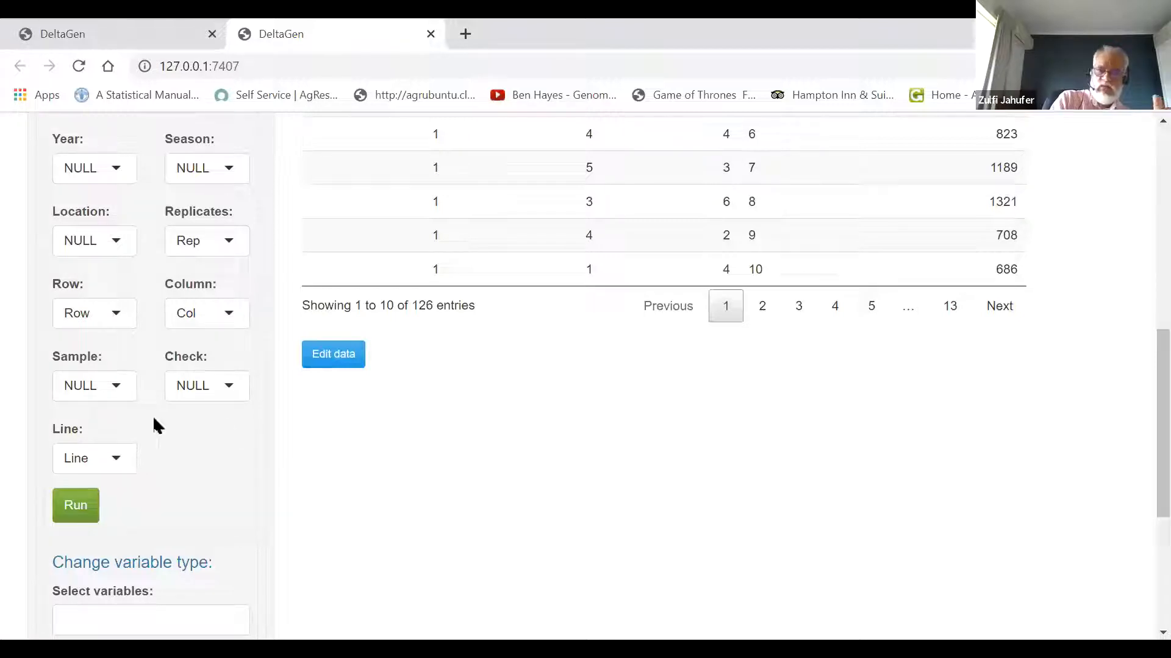
click(83, 514)
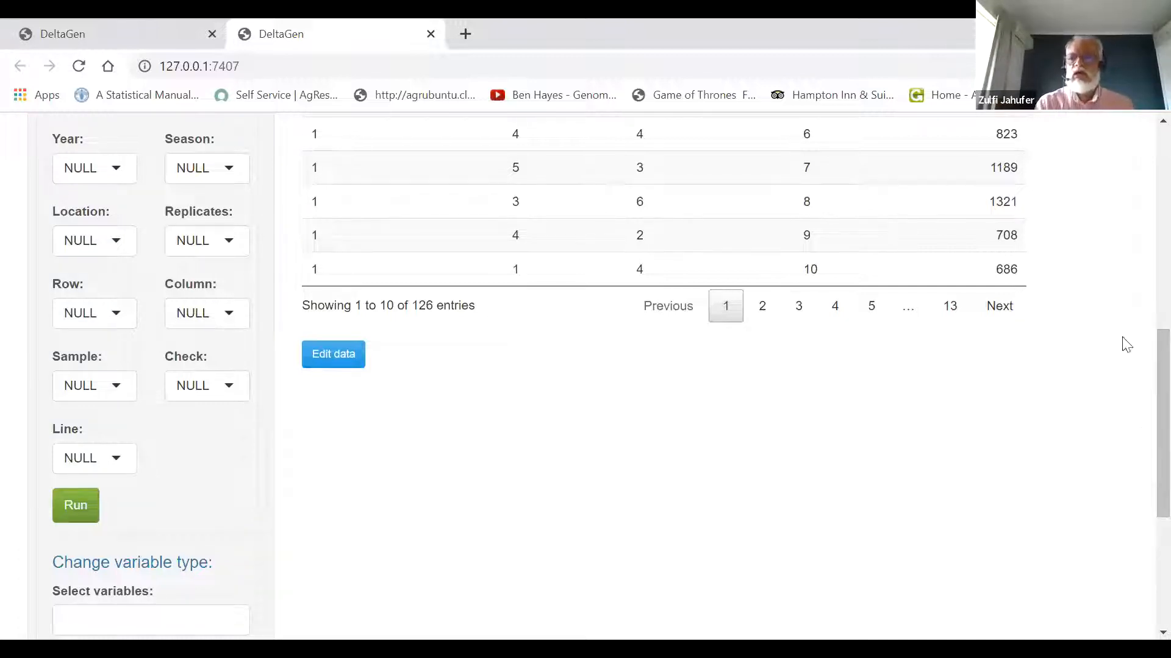
- Review the data structure and table for the renamed columns and their factor types
scroll(1140, 427, up, 5)
scroll(945, 347, up, 3)
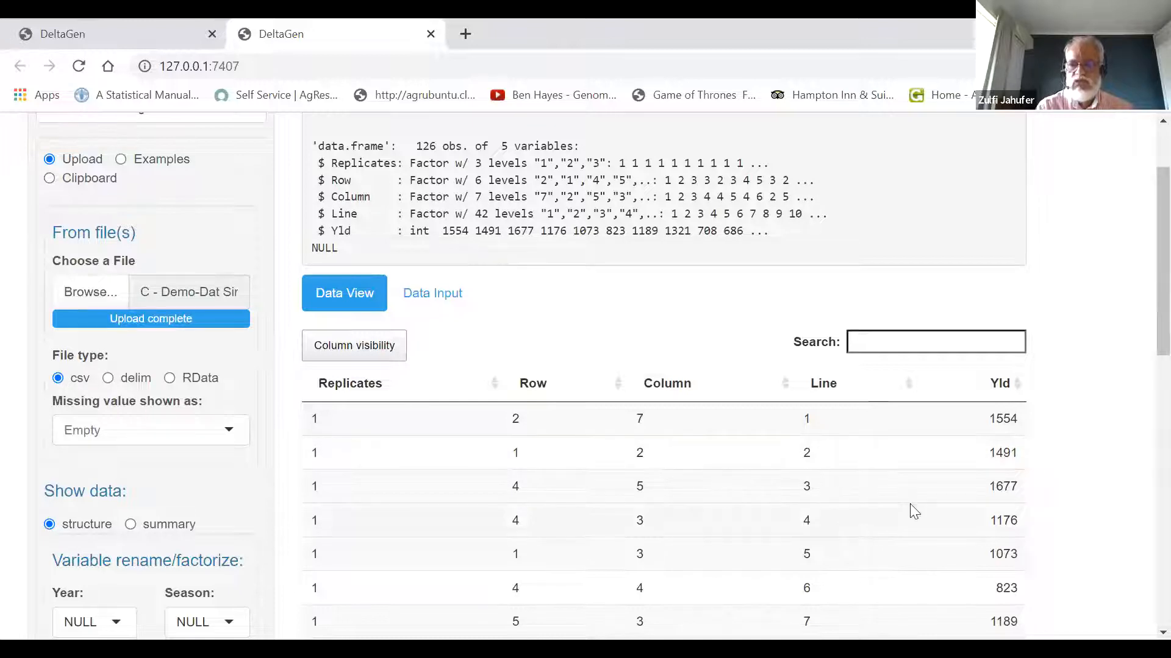
drag(1142, 339, 1142, 515)
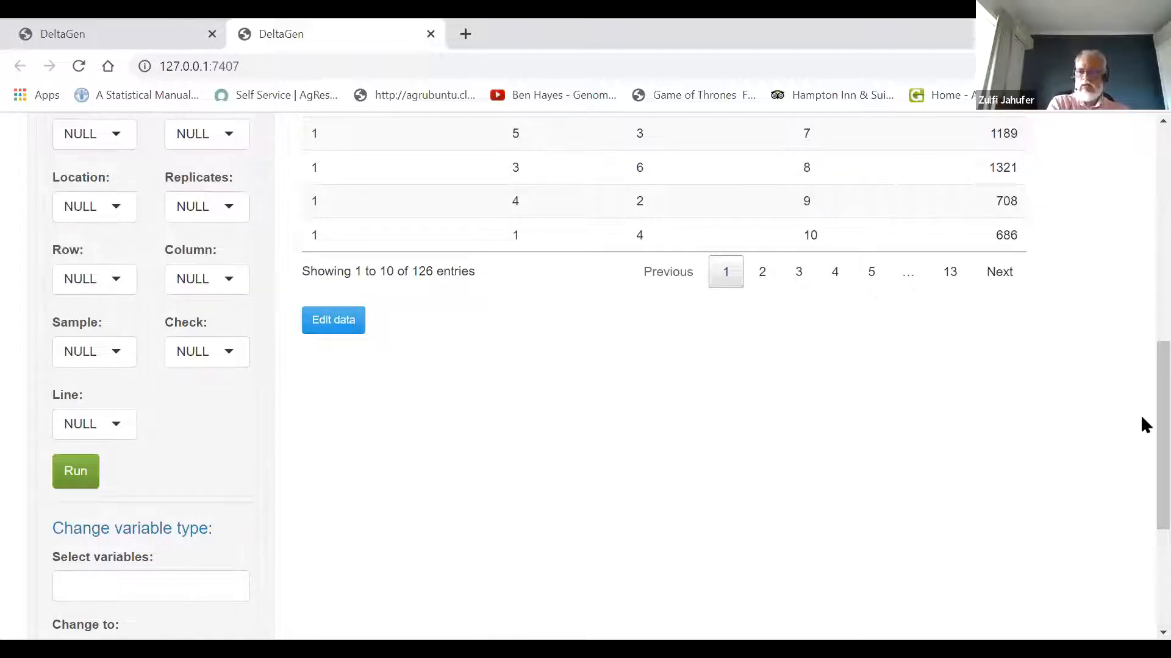
scroll(1141, 366, up, 4)
scroll(1140, 299, up, 5)
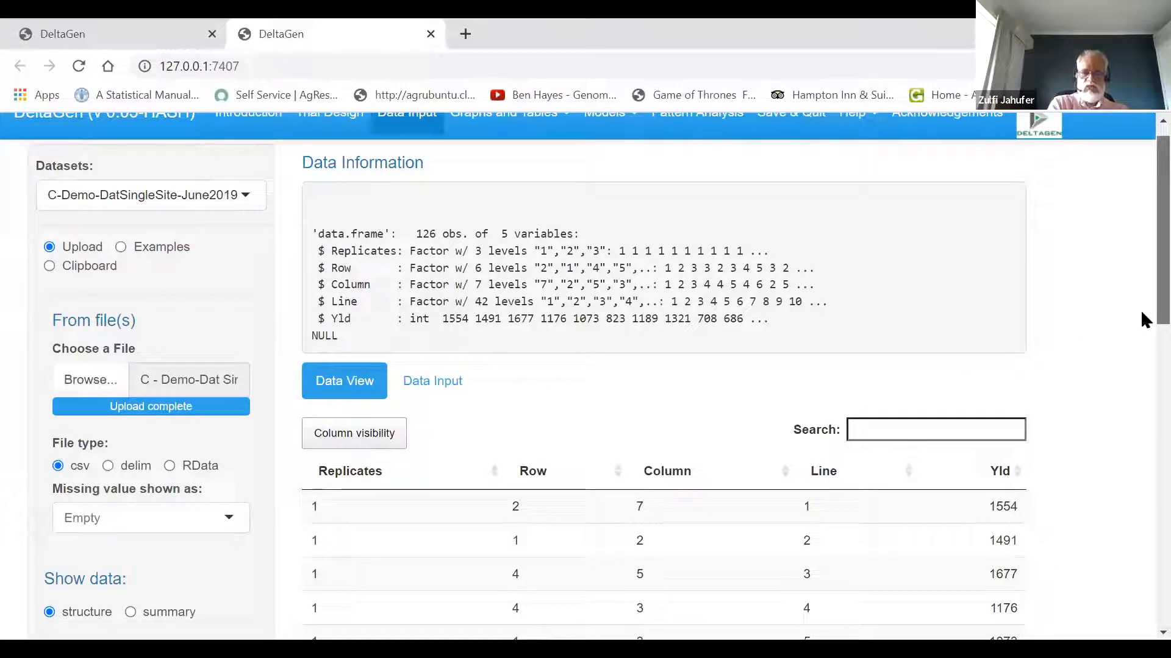
mouse_move(1142, 320)
mouse_down()
mouse_move(1142, 355)
mouse_move(1142, 329)
mouse_up()
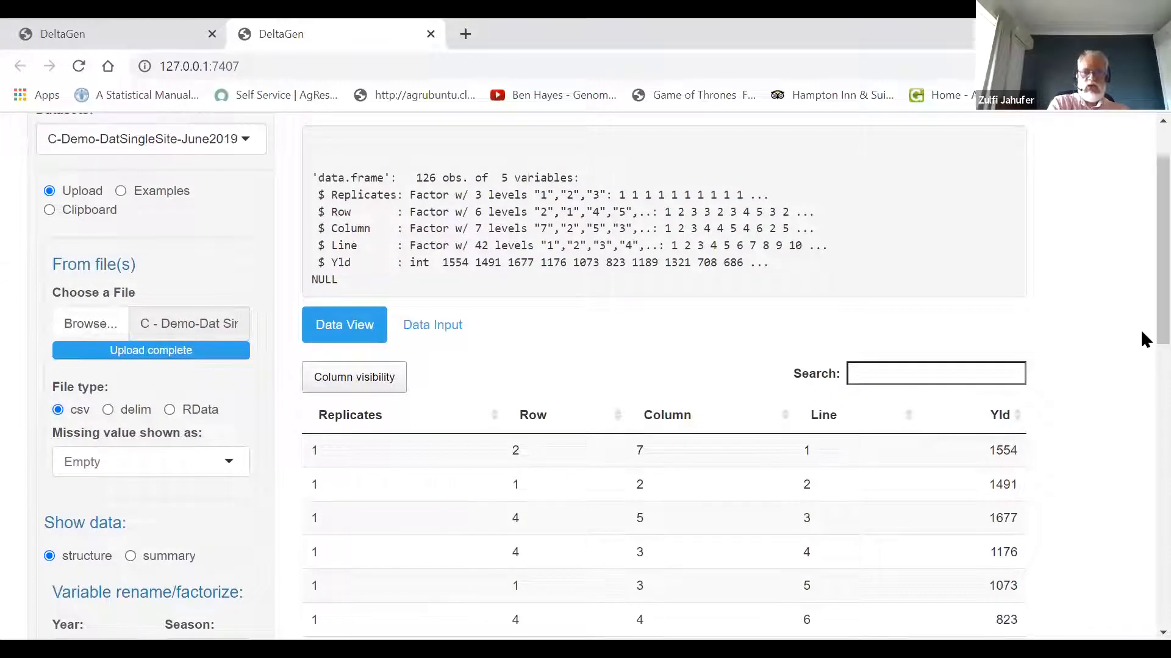
drag(1142, 327, 1141, 374)
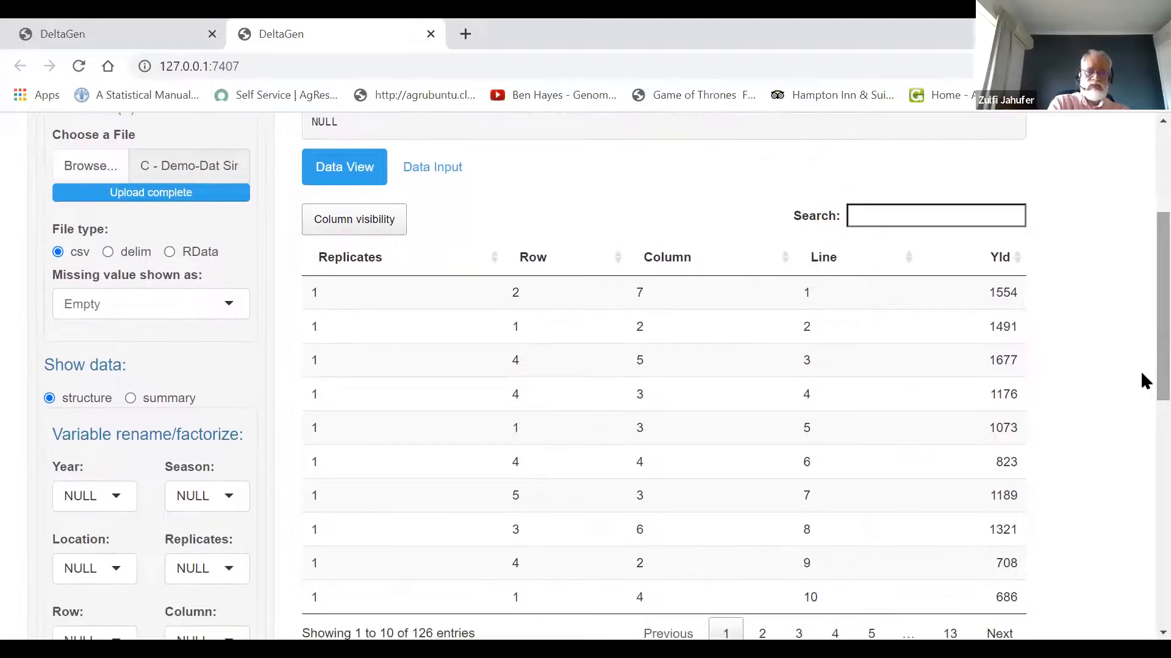
- Examine the dataset's summary statistics and return the data display to structure
click(164, 402)
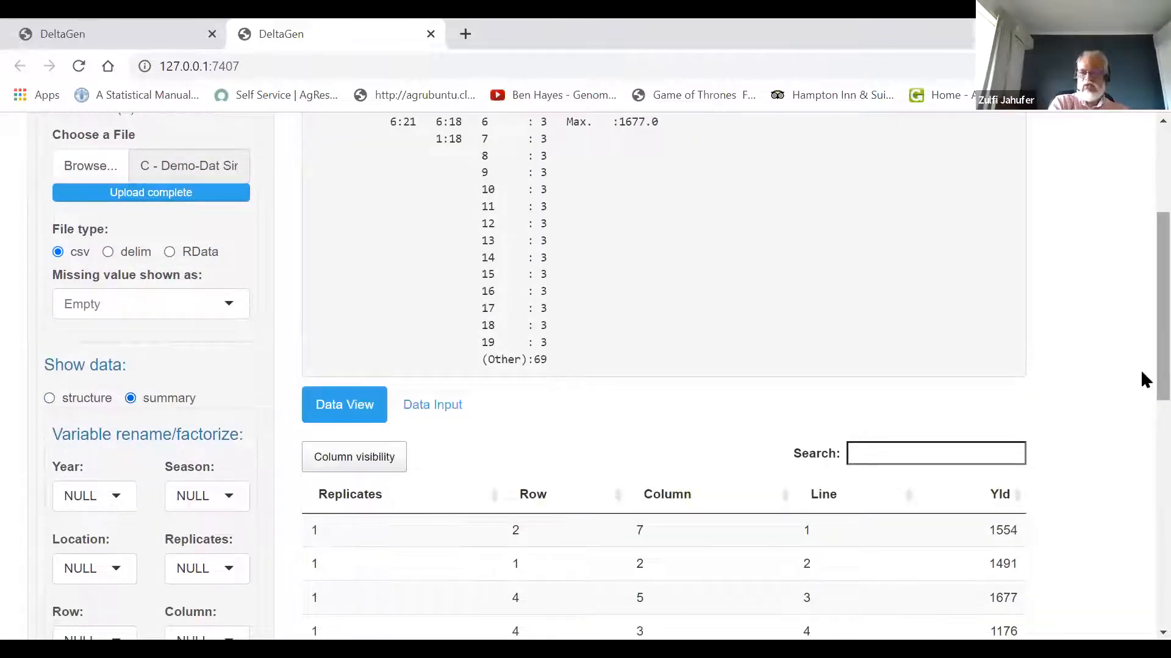
drag(1141, 369, 1140, 304)
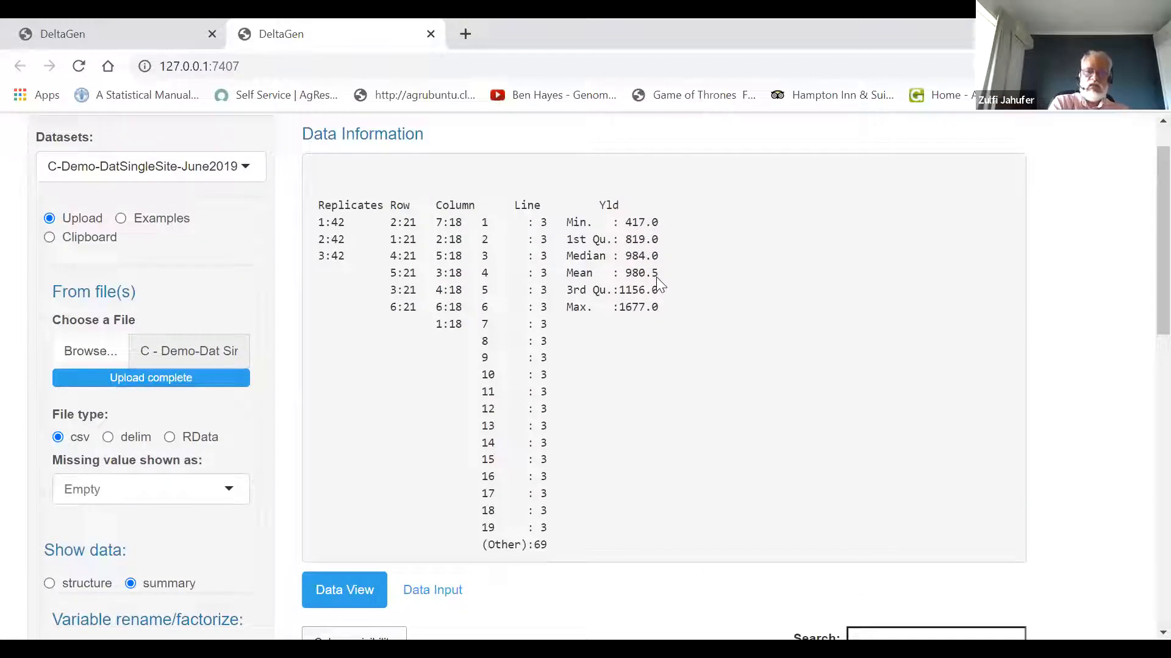
drag(1140, 313, 1140, 369)
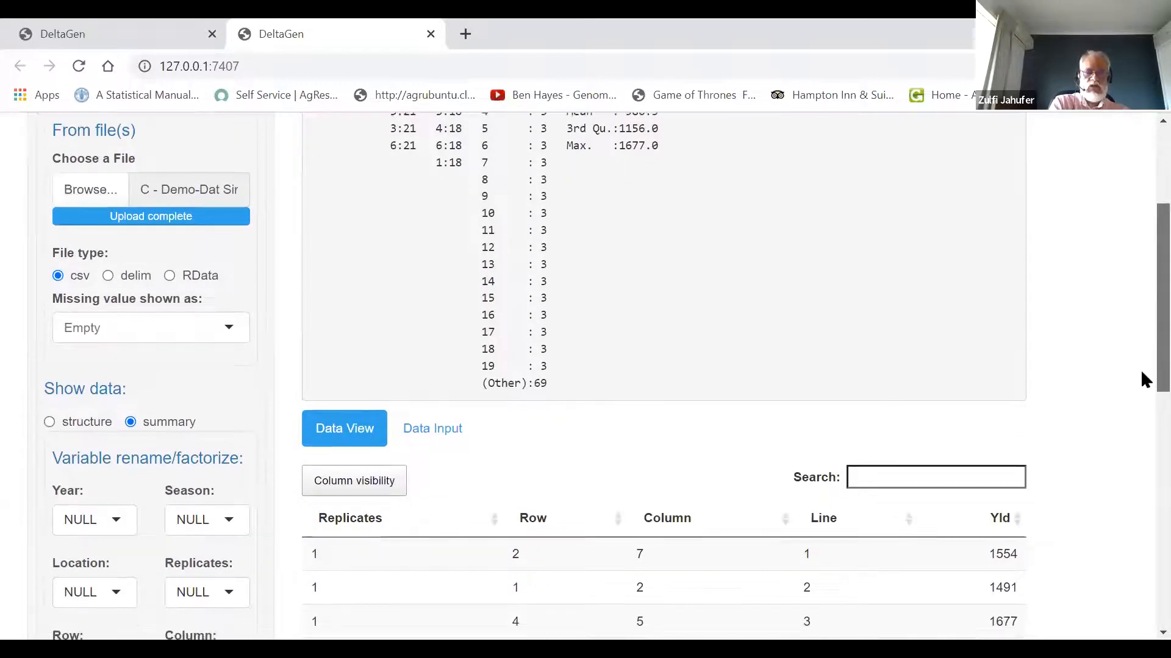
click(50, 421)
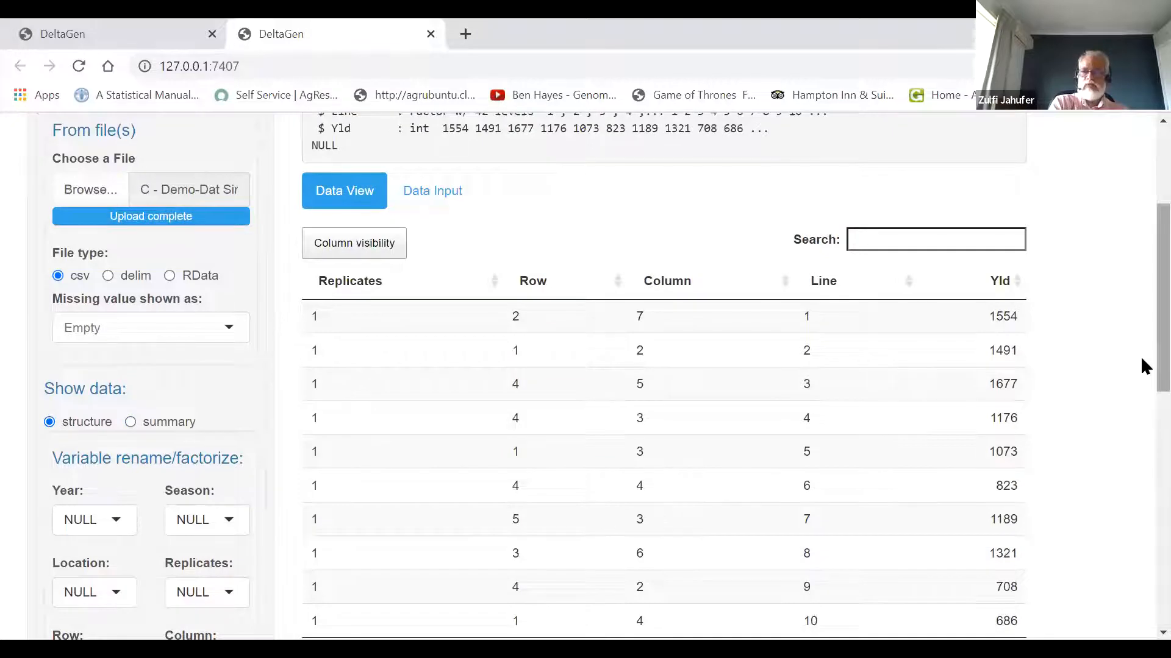
- Open the plotting page for the uploaded single-site dataset
scroll(1141, 359, up, 4)
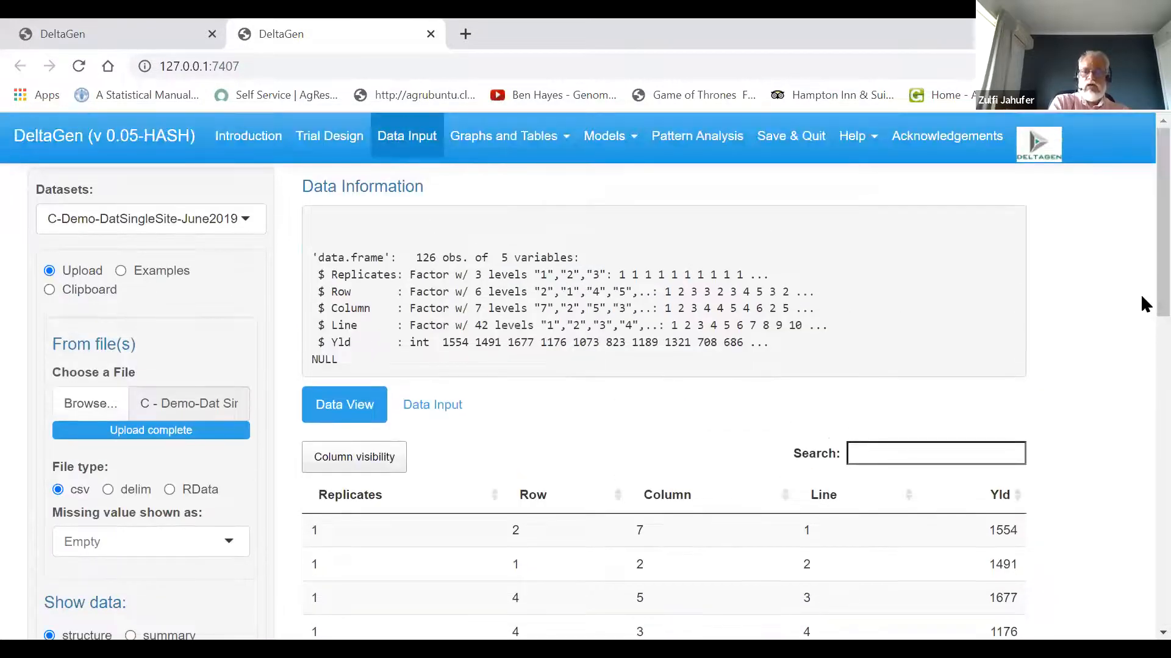
click(566, 139)
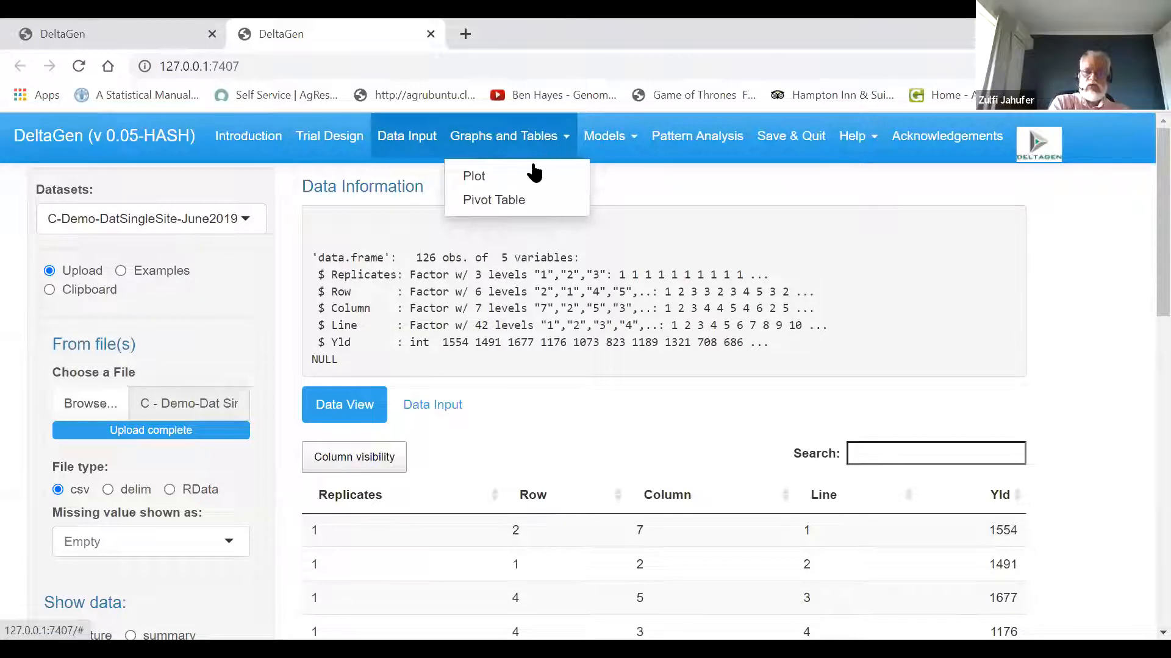
click(525, 178)
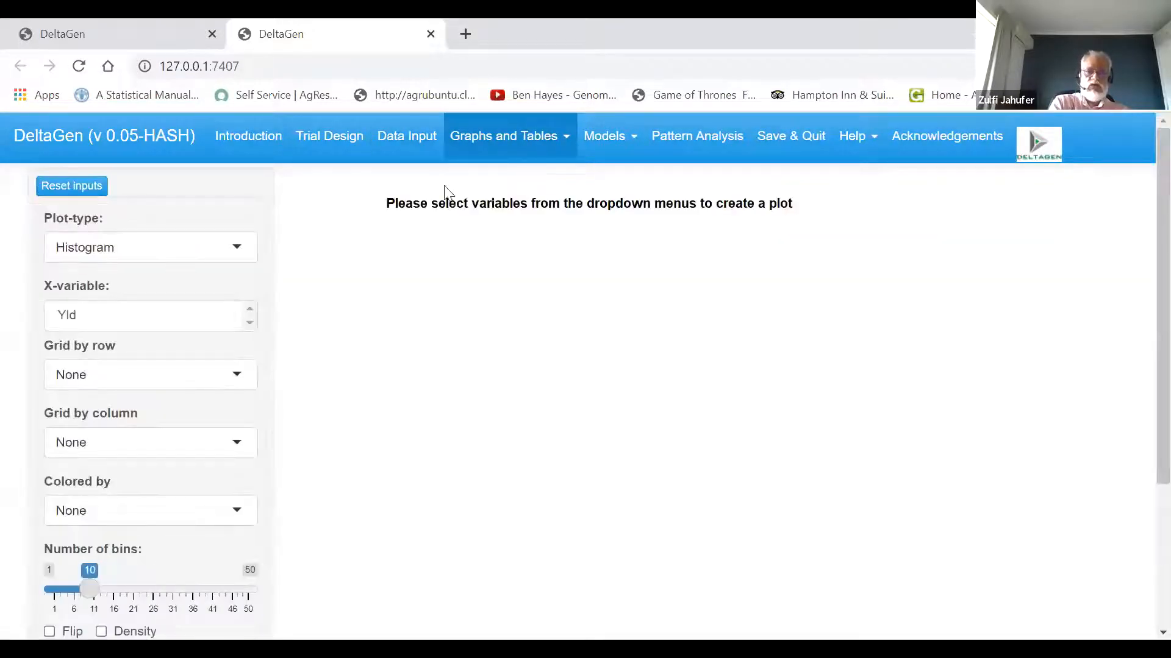
- Plot a histogram of Yld and examine the whole distribution
click(70, 315)
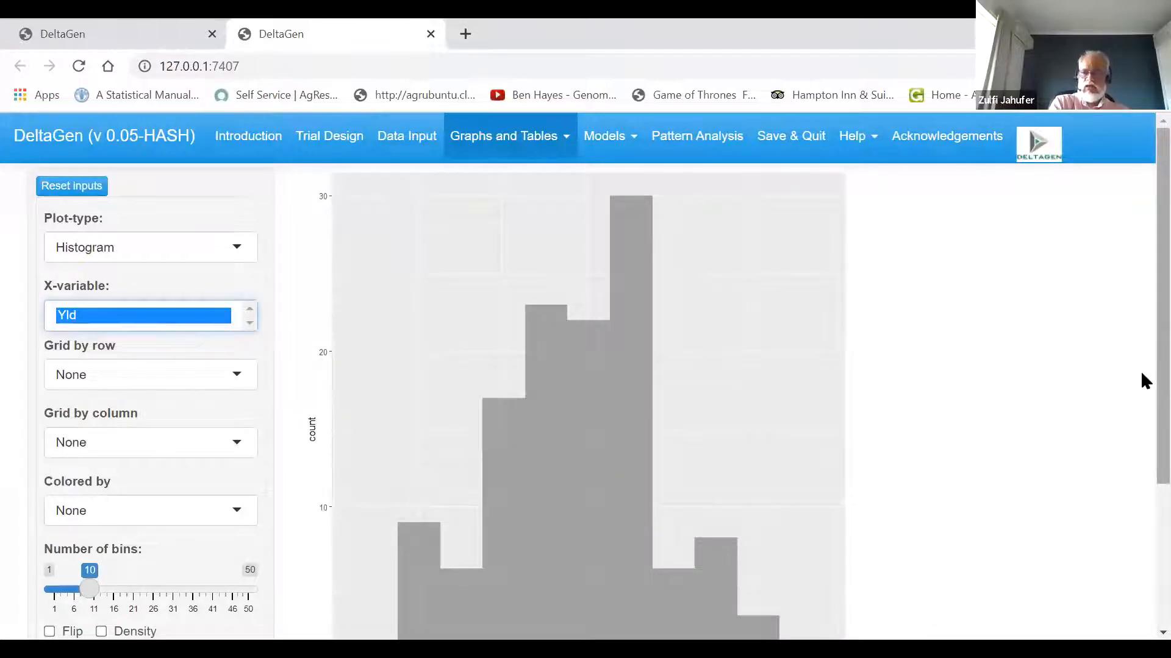
scroll(1141, 426, down, 2)
scroll(1140, 439, up, 1)
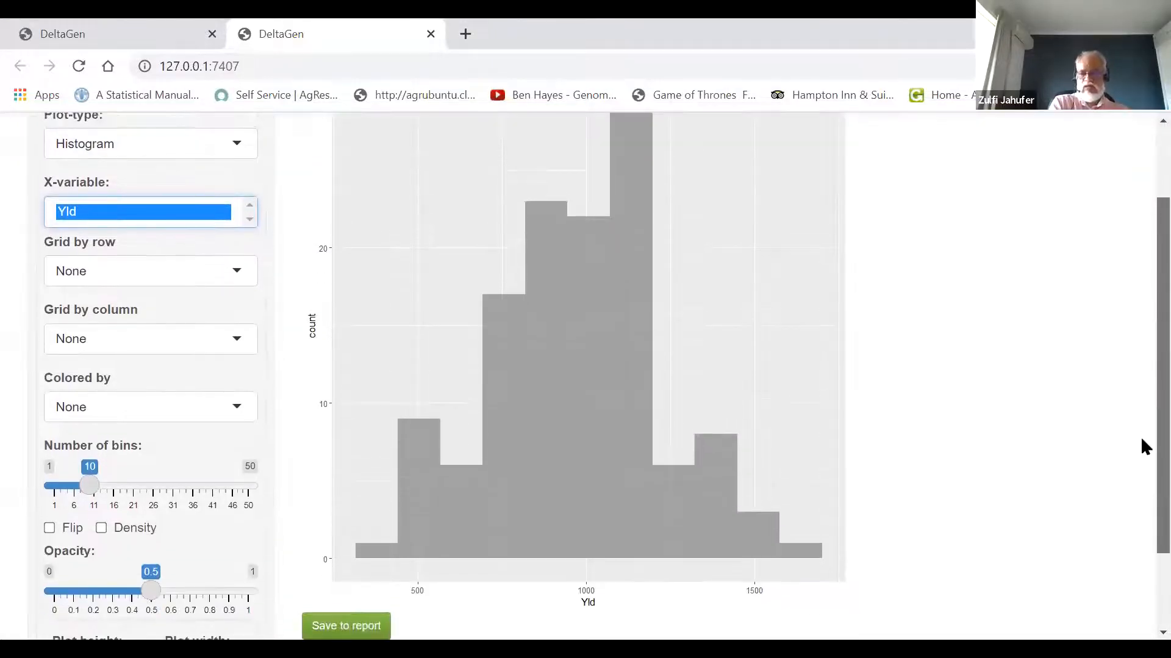
scroll(1142, 390, up, 1)
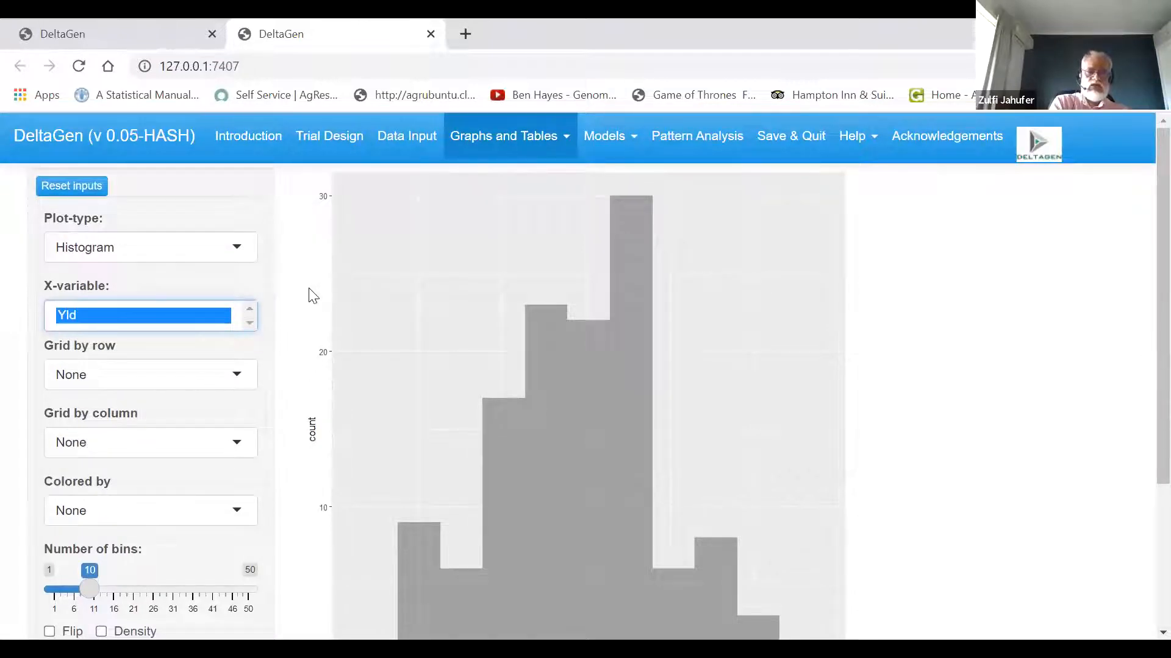
- Split the Yld histogram into grid rows by Replicates and examine the plot for each replicate
click(236, 374)
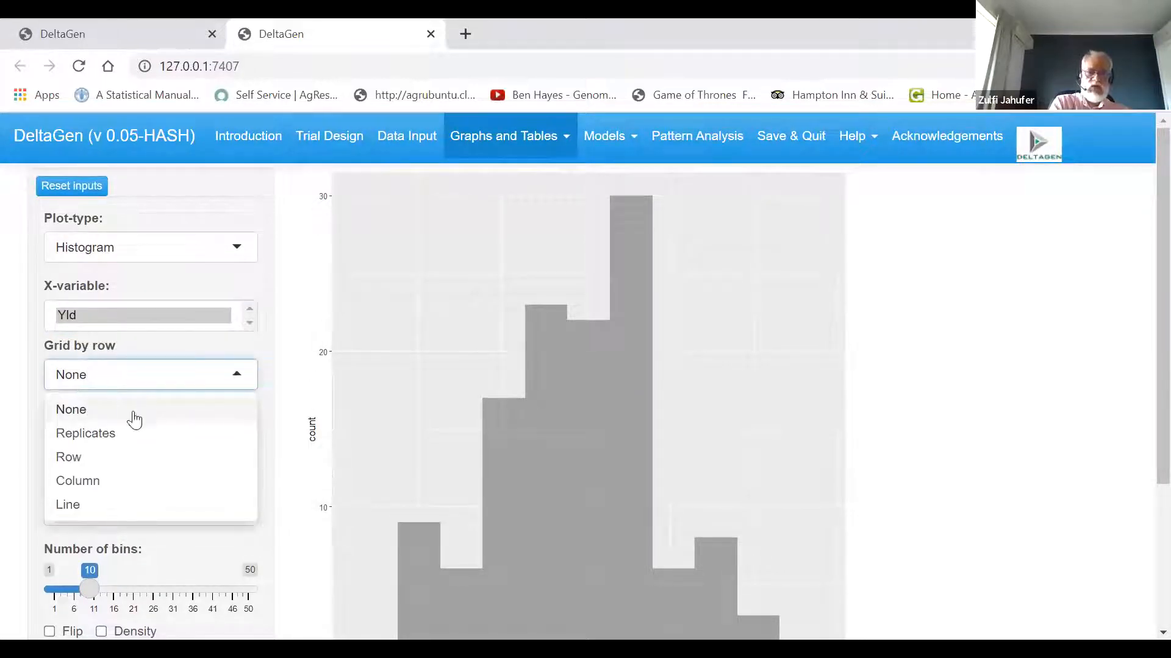
click(113, 434)
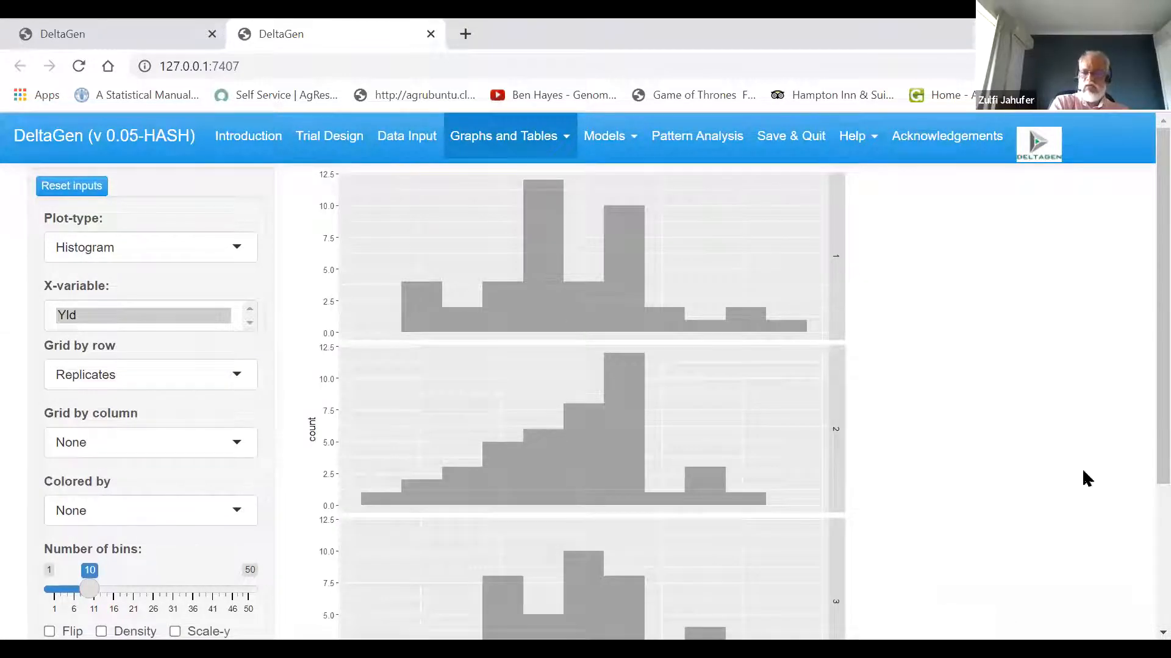
scroll(1140, 451, down, 2)
scroll(1142, 461, down, 2)
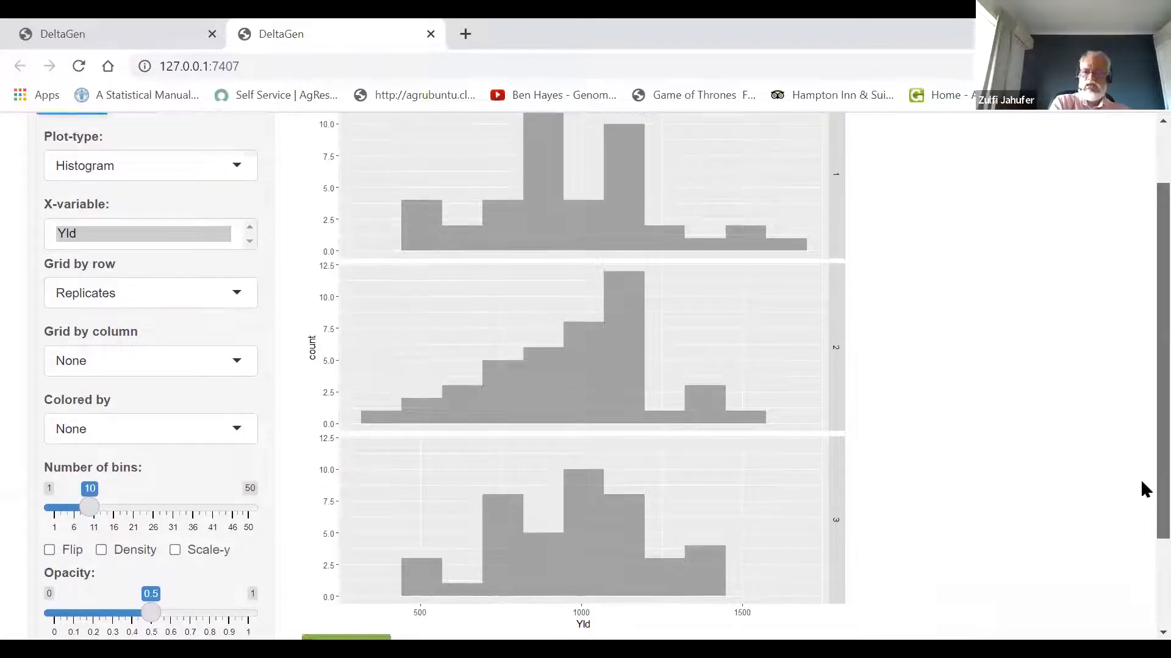
scroll(1142, 475, up, 2)
scroll(1147, 451, down, 2)
scroll(1144, 488, up, 1)
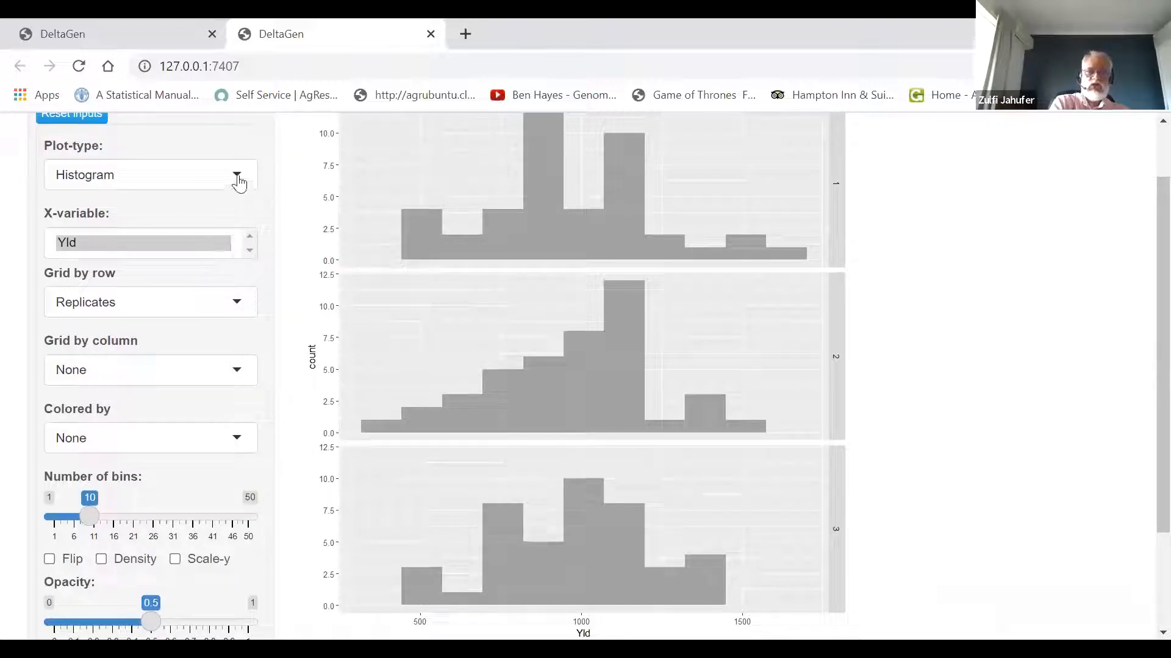
- Change the plot type to Density and plot Yld with the replicate grid
click(238, 180)
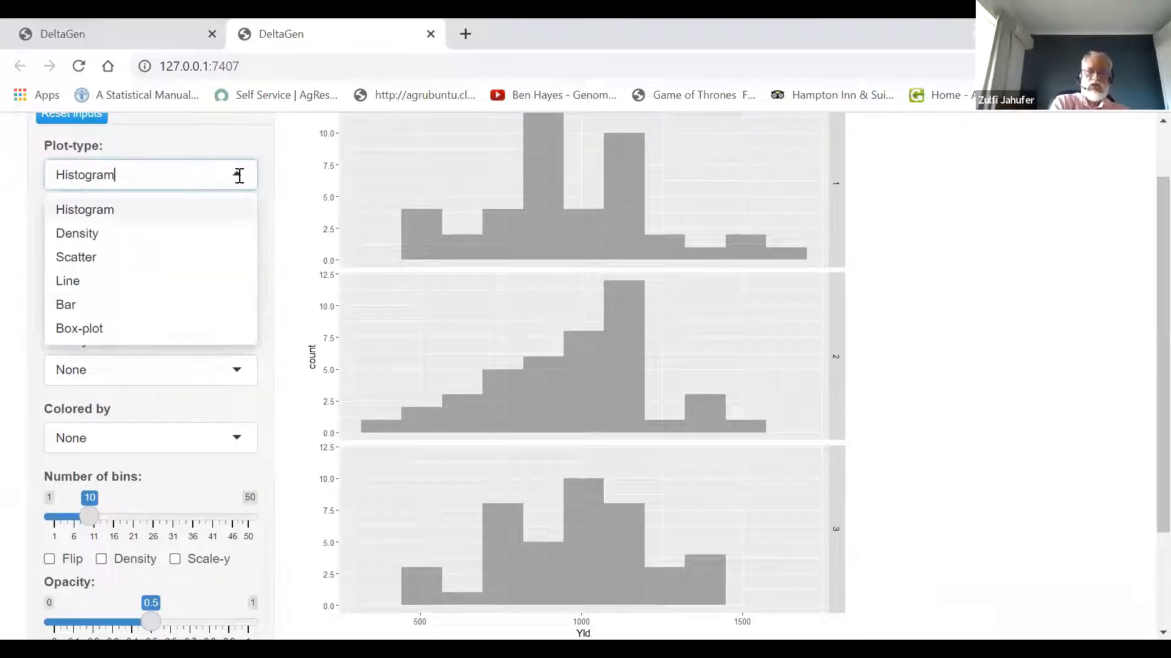
click(124, 237)
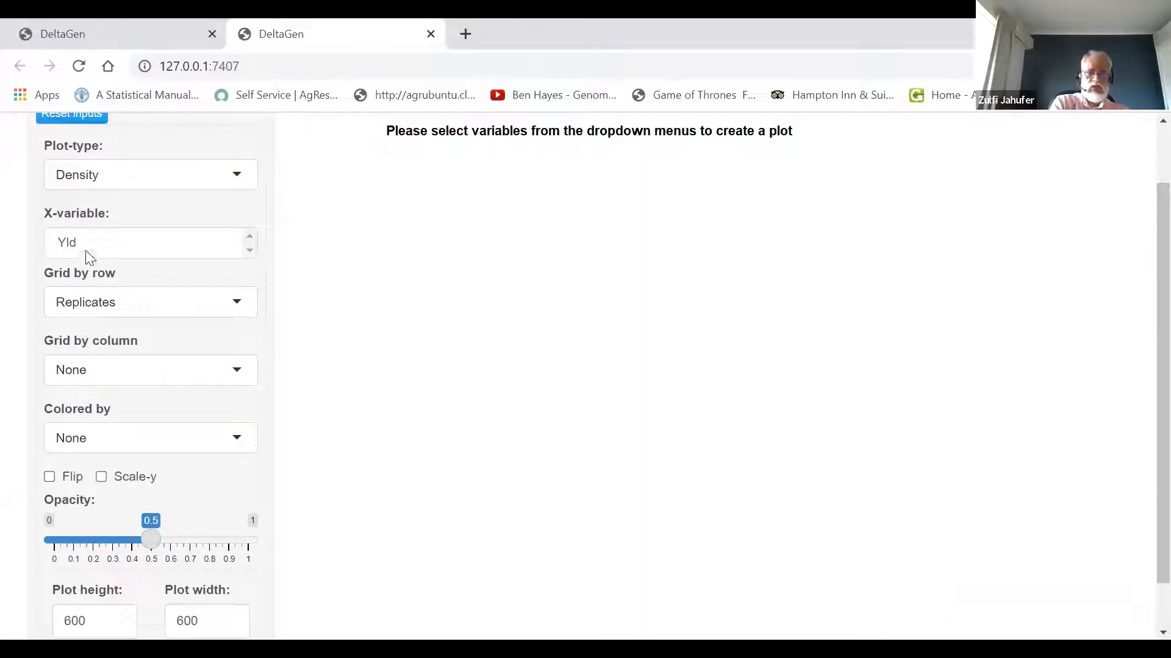
click(71, 242)
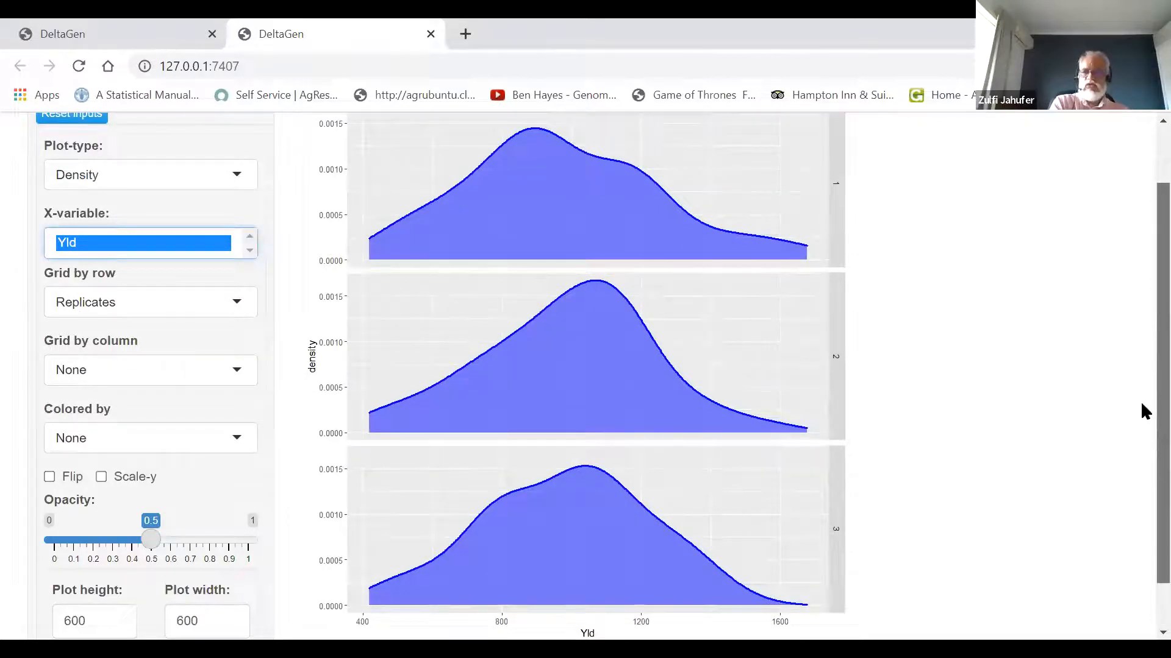
scroll(1140, 298, up, 2)
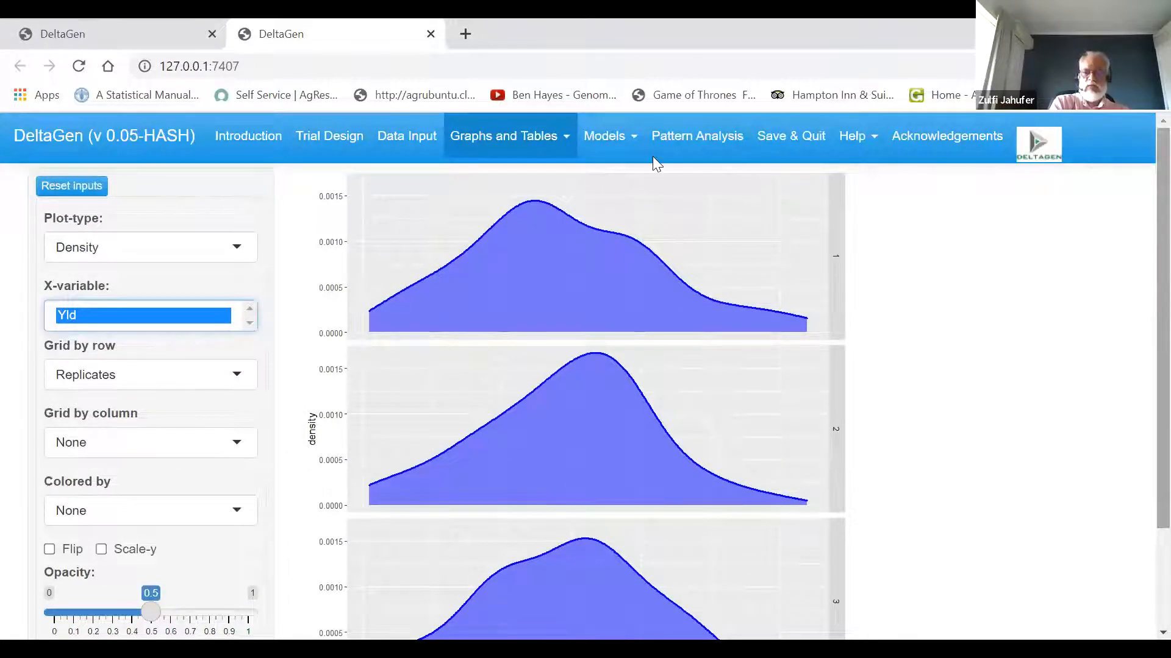
- Open the univariate model page, look at the self-pollination options and return the breeding method to half sib family
click(634, 142)
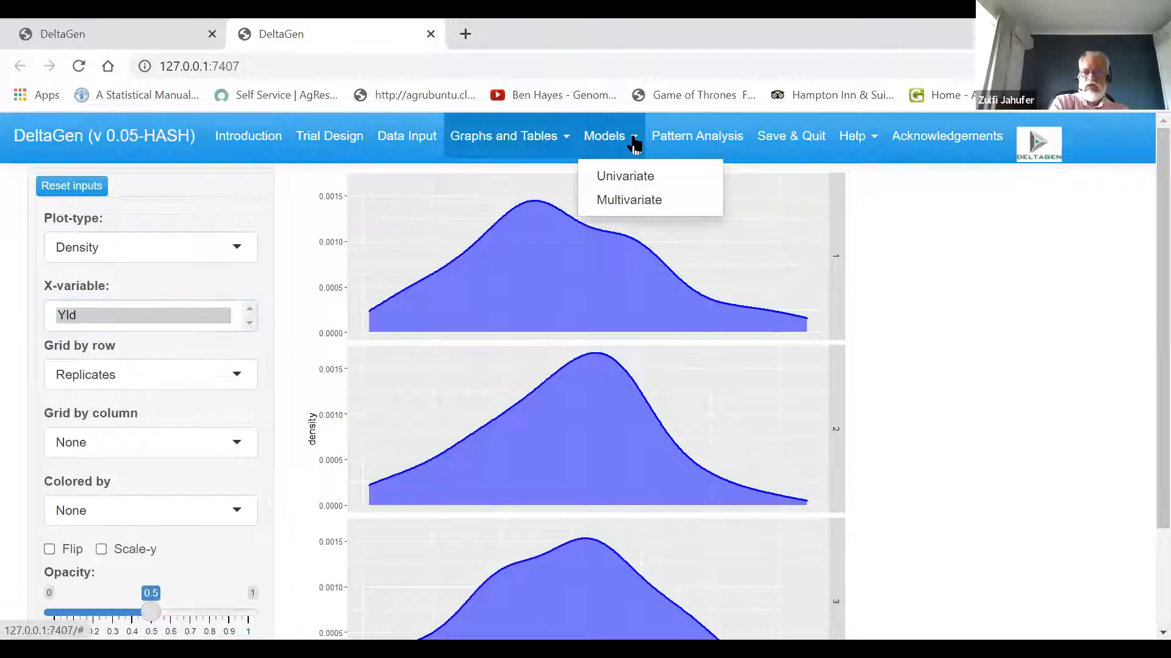
click(632, 179)
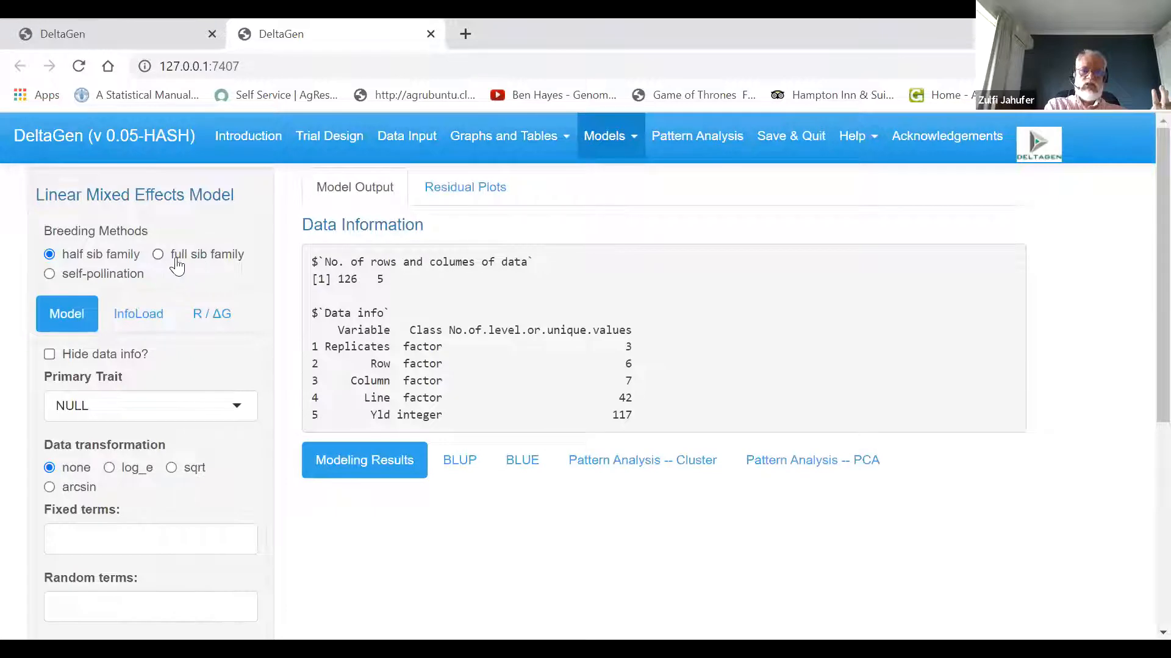
click(47, 274)
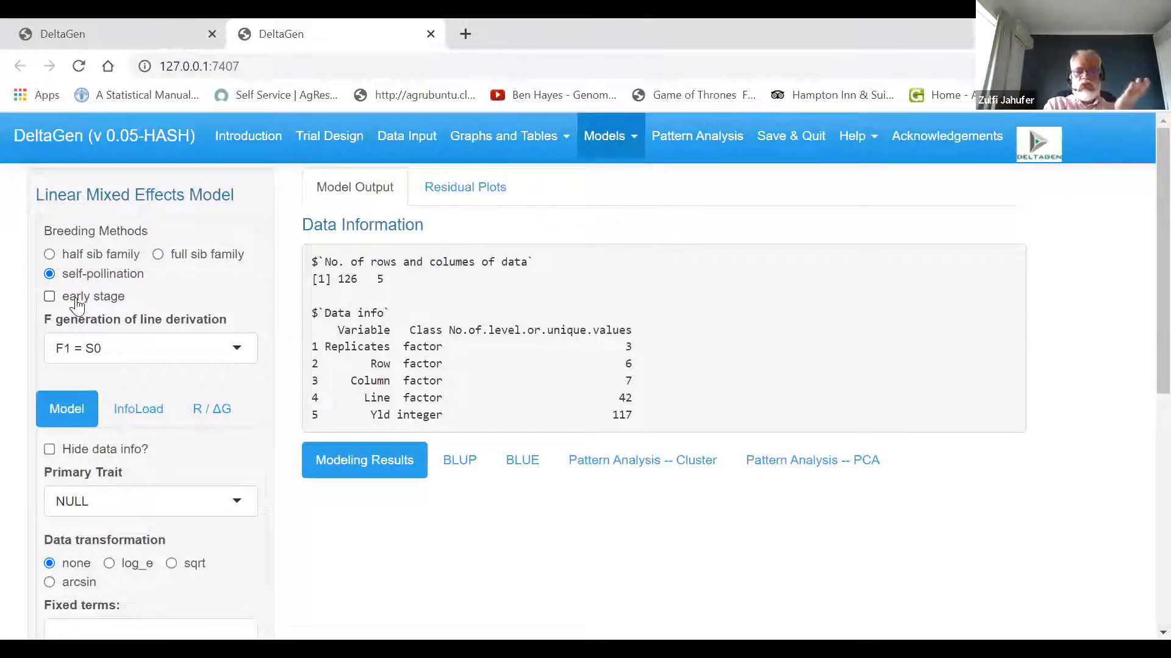
click(50, 254)
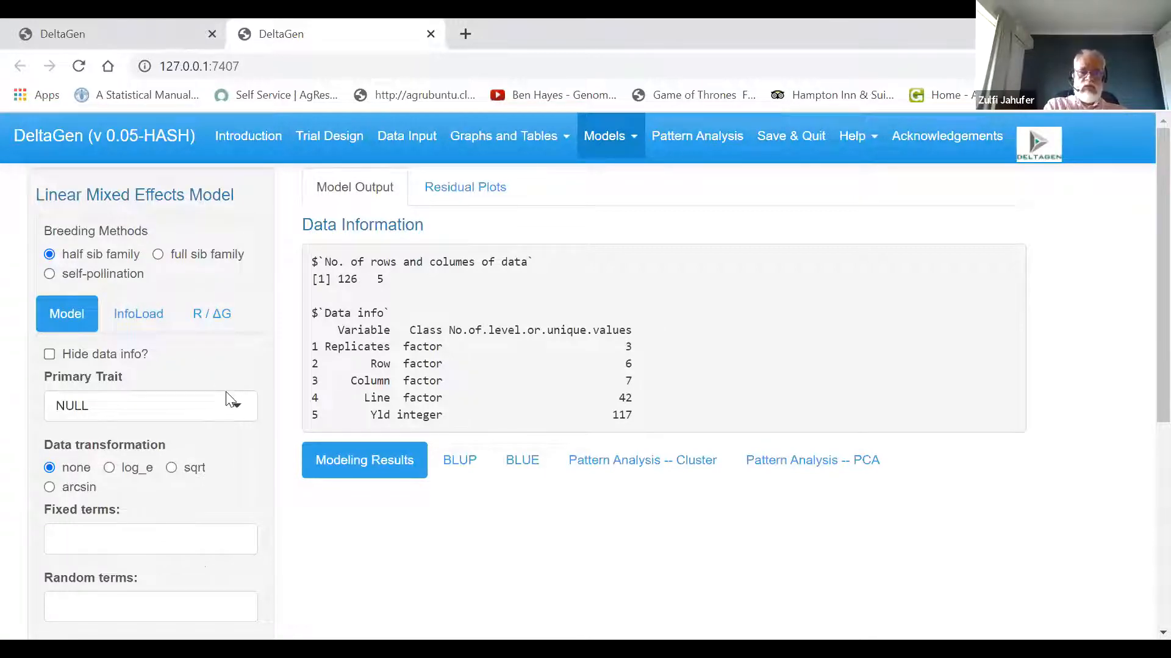
- Set the model's primary trait to Yld and its fixed terms to NULL
click(237, 413)
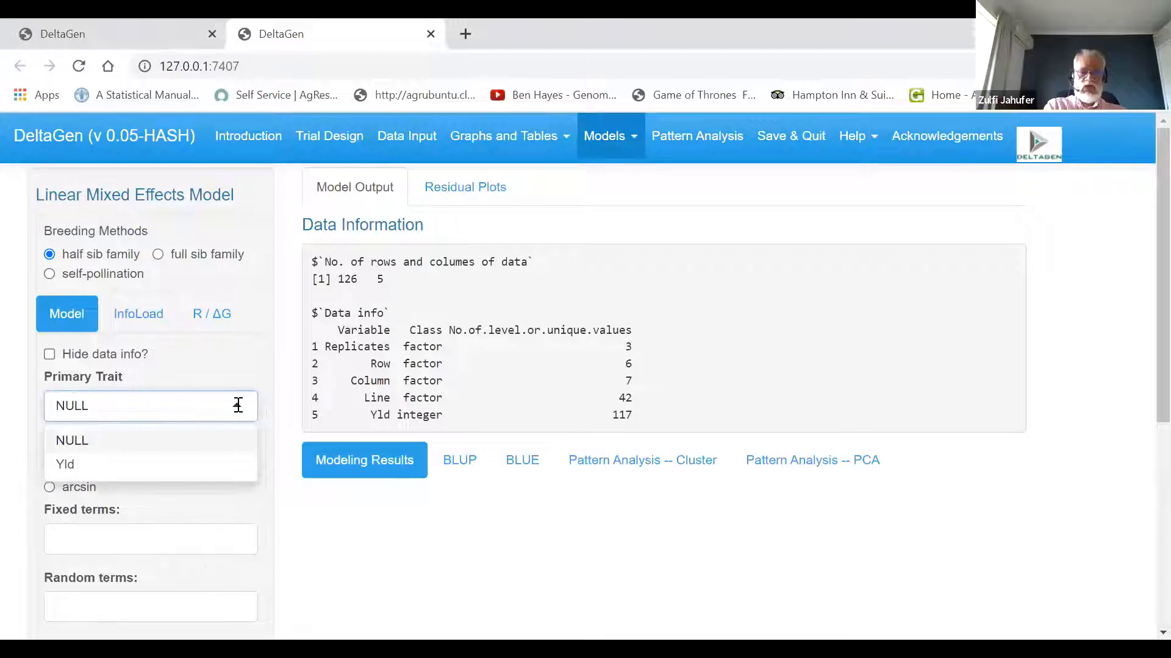
click(142, 474)
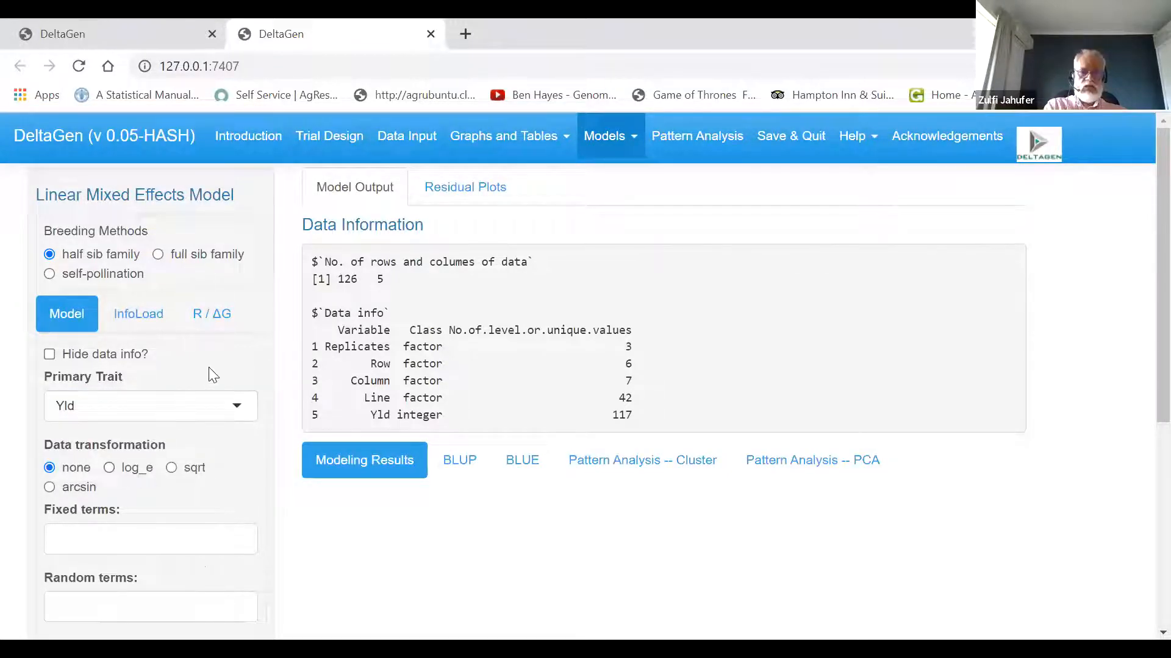
scroll(1140, 427, down, 2)
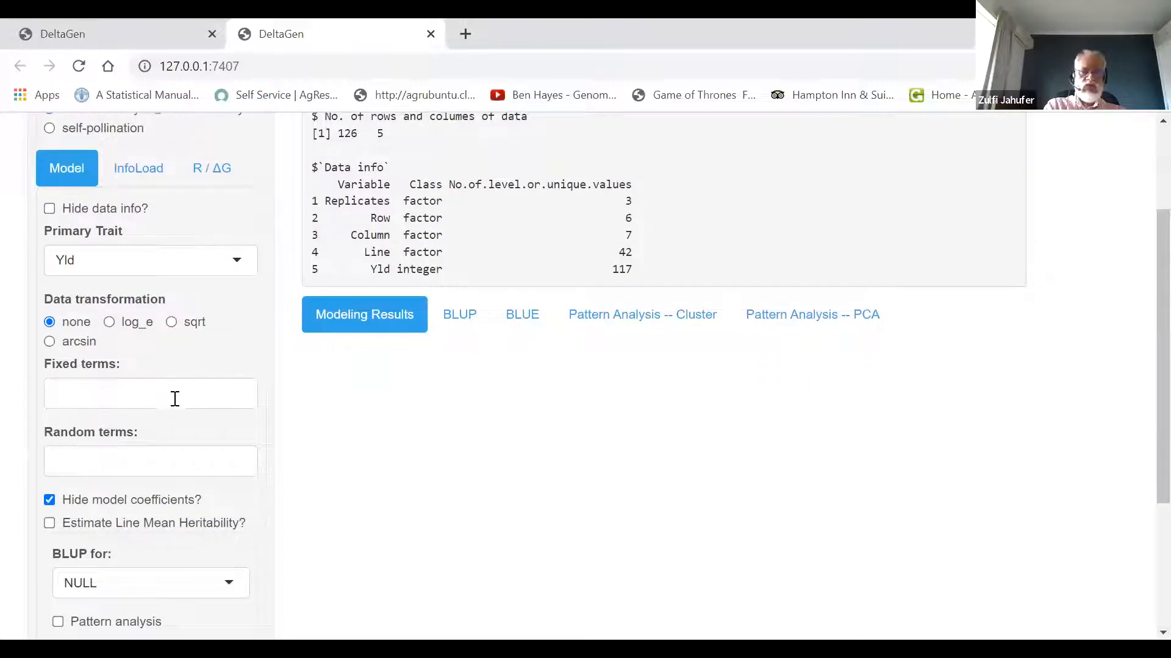
click(179, 403)
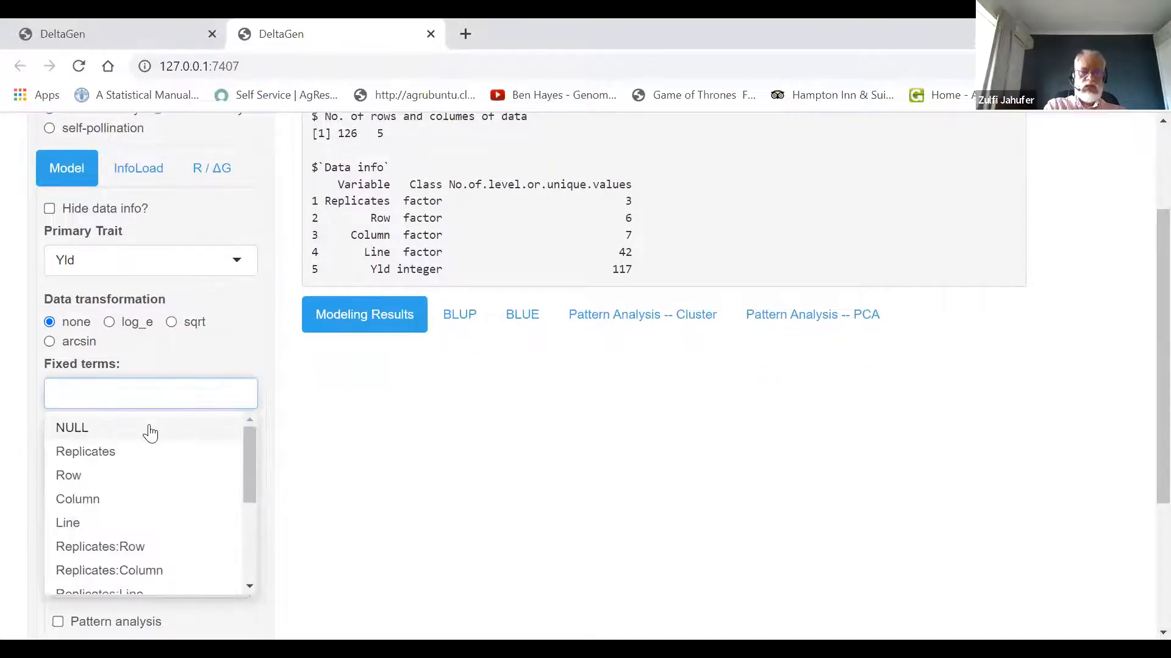
click(148, 428)
click(250, 329)
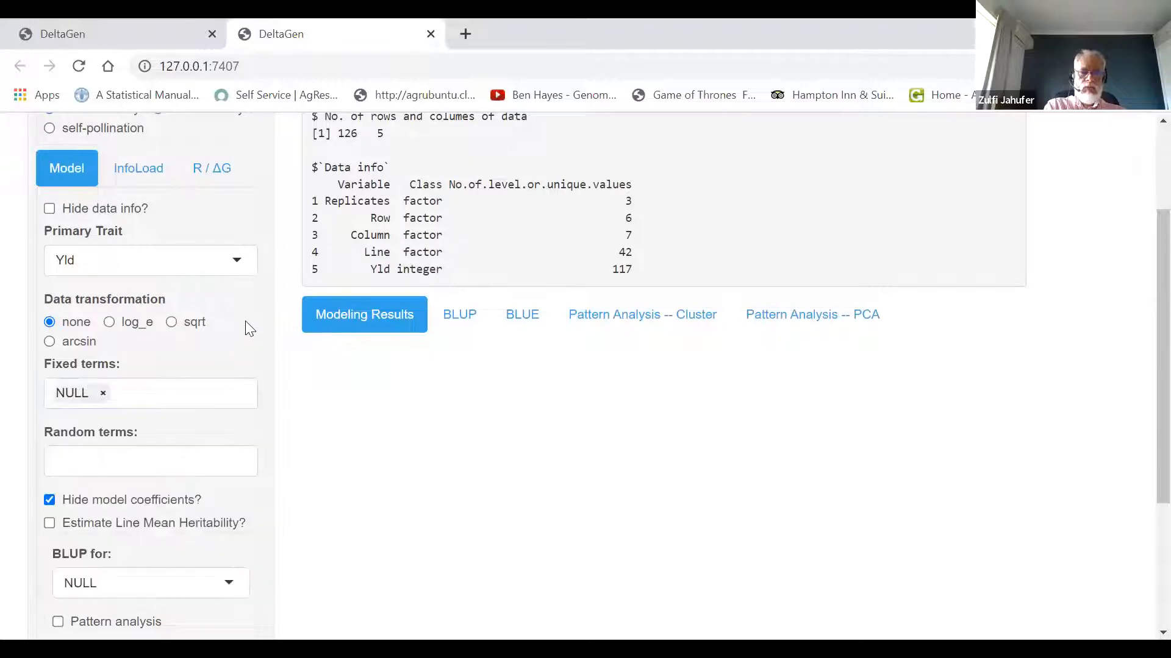
- Add Replicates, Replicates:Row, Replicates:Column and Line as the model's random terms
click(186, 466)
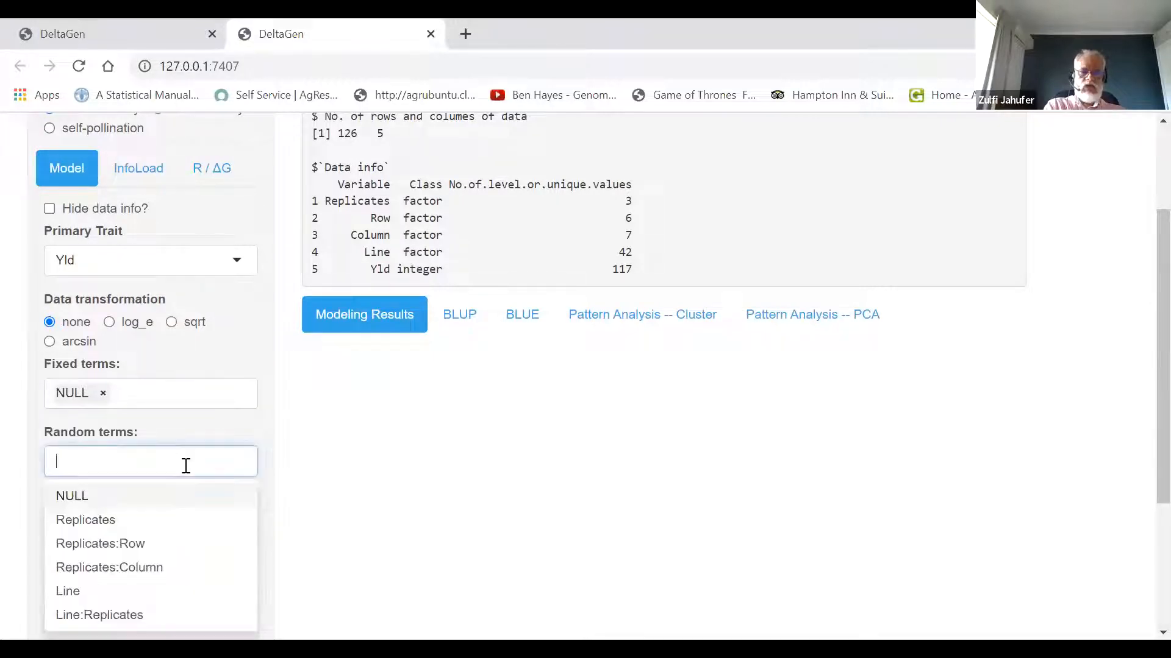
click(110, 523)
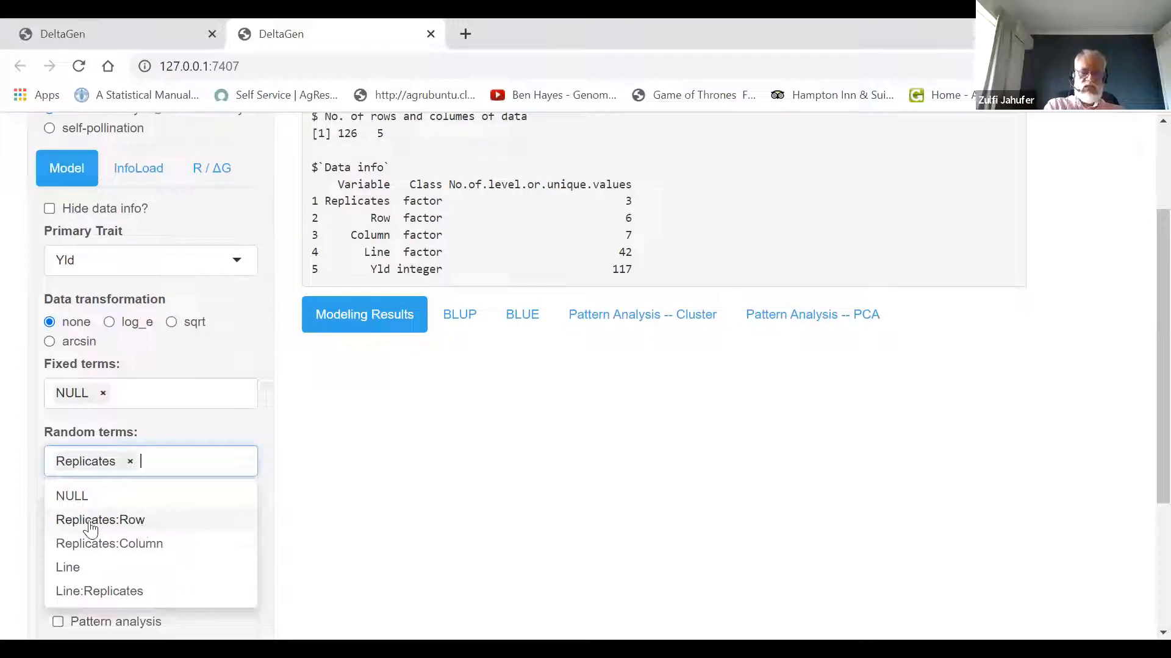
click(133, 523)
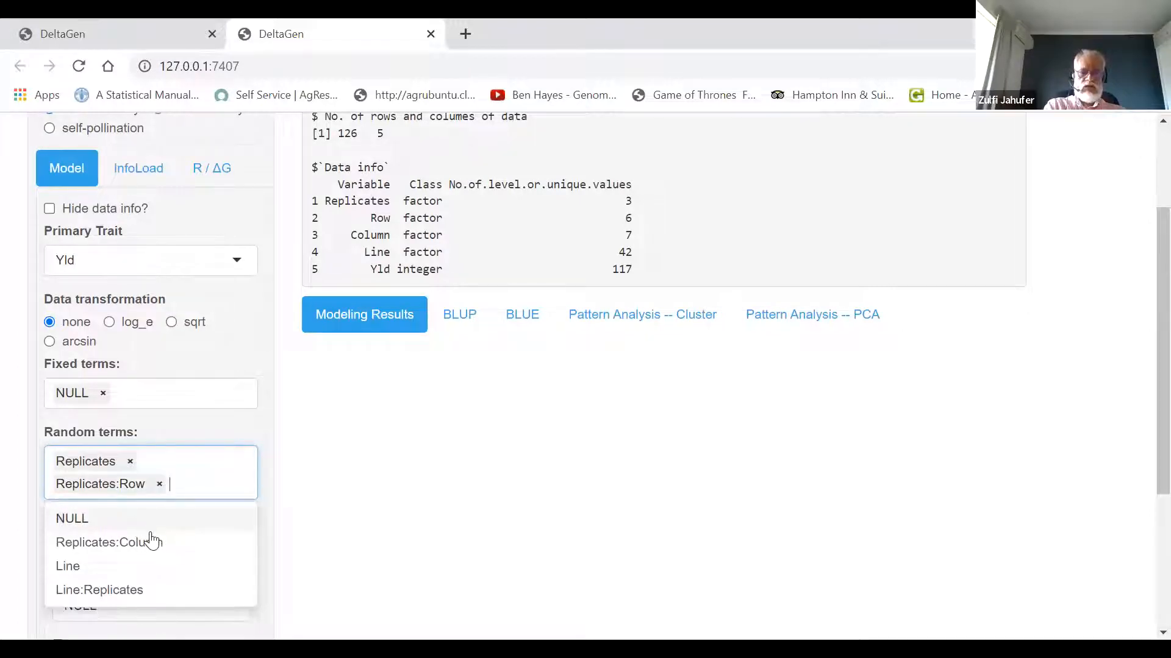
click(157, 549)
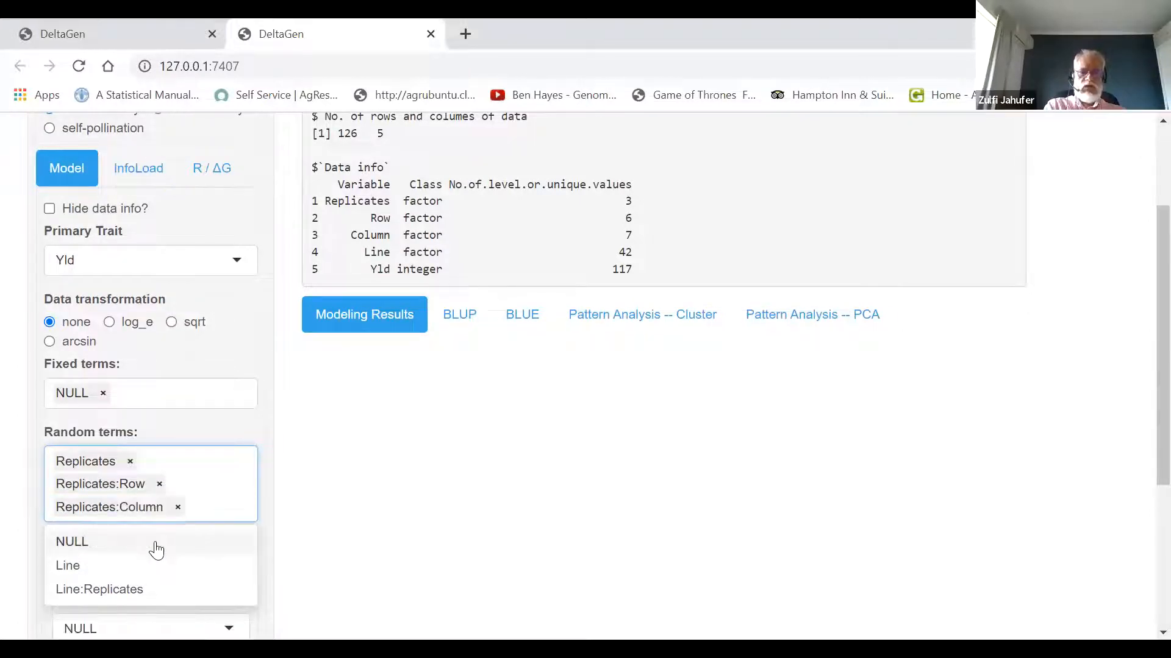
click(87, 567)
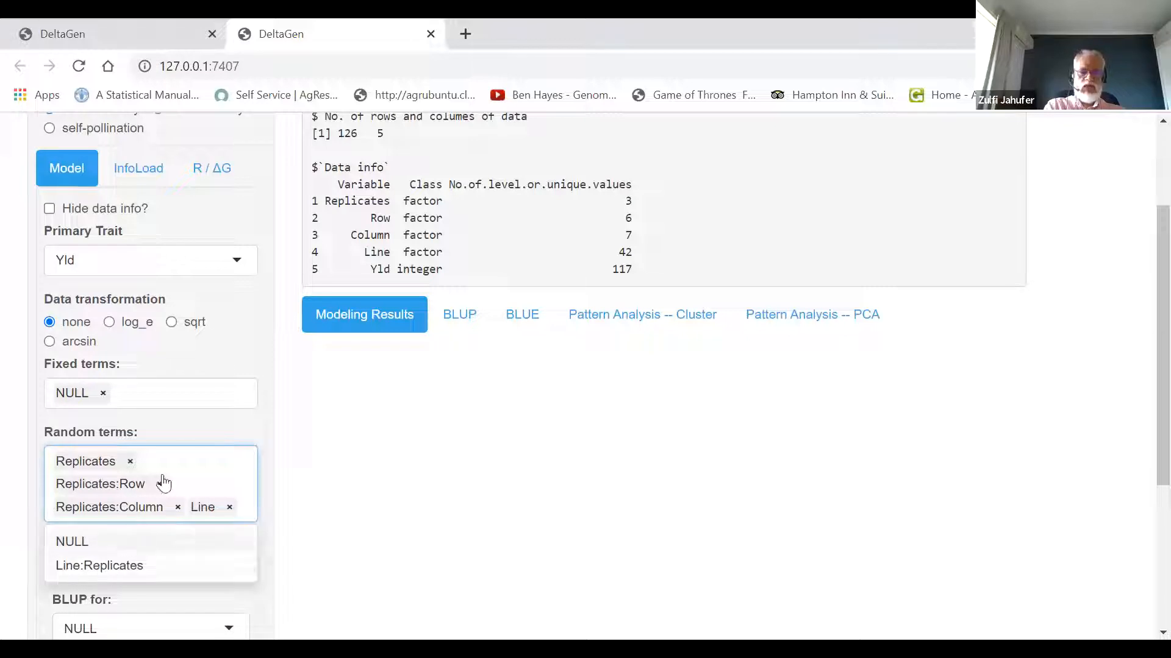
click(219, 420)
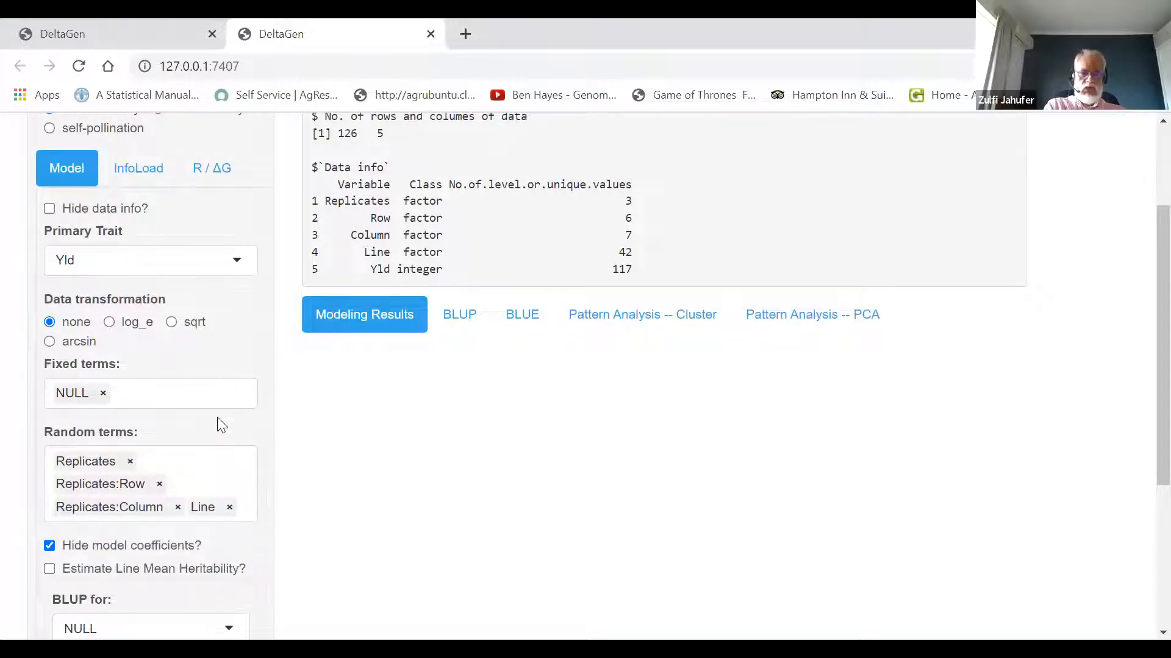
- Replace the Replicates:Row random term with a custom term named Rows
click(159, 484)
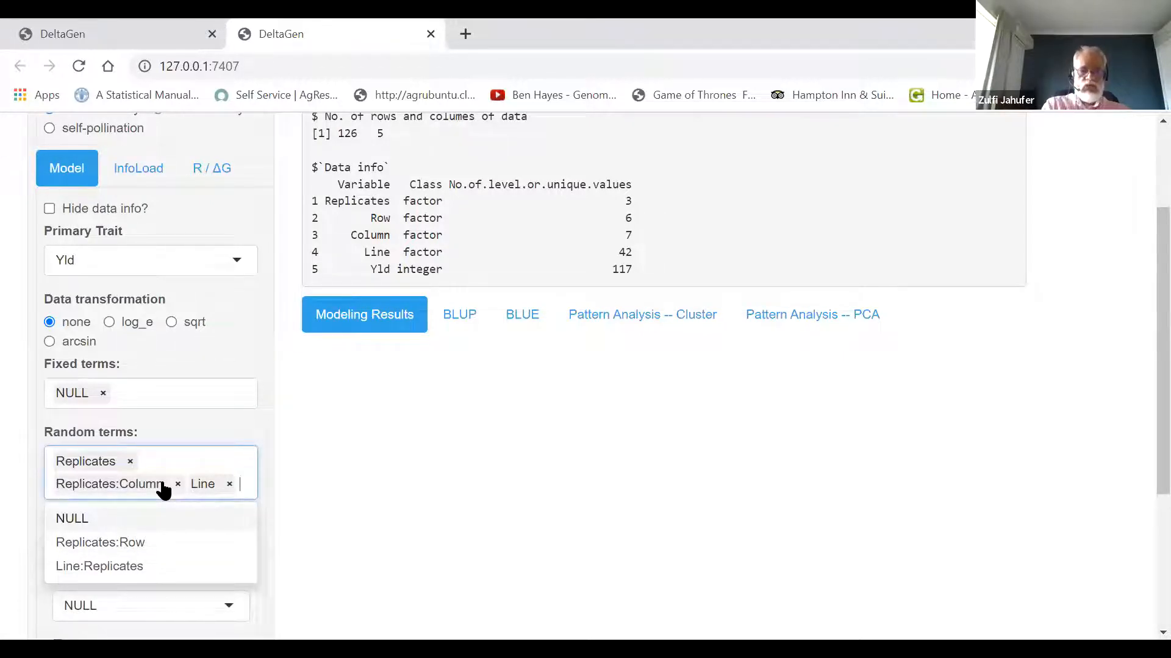
text(Roe)
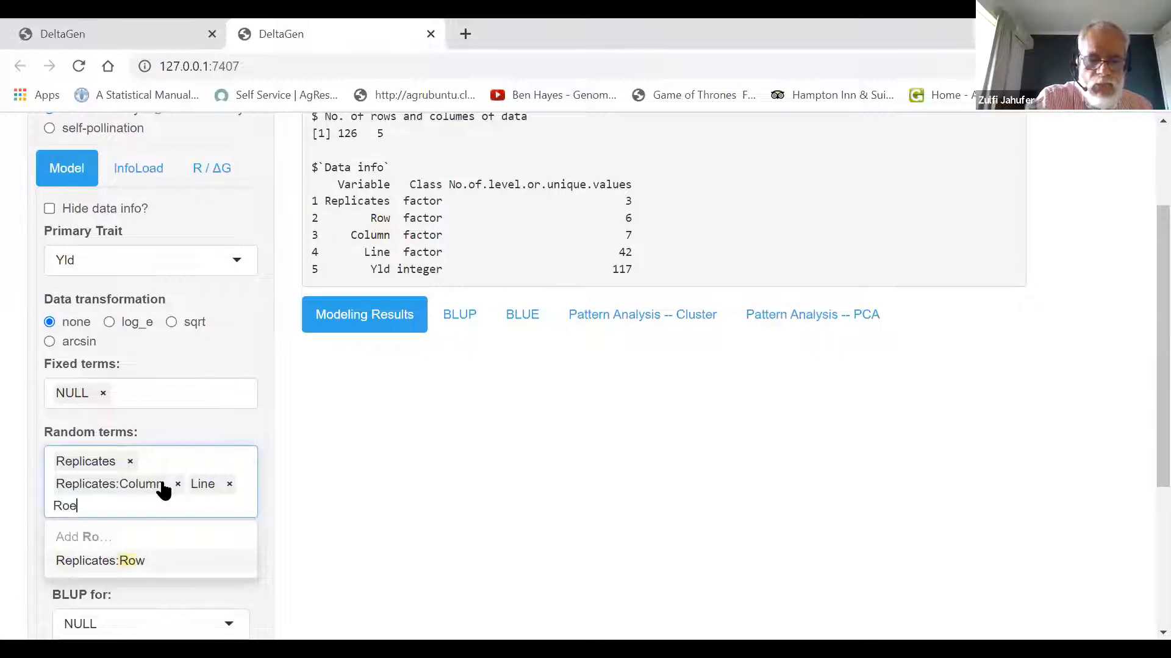
key(BackSpace)
text(ws)
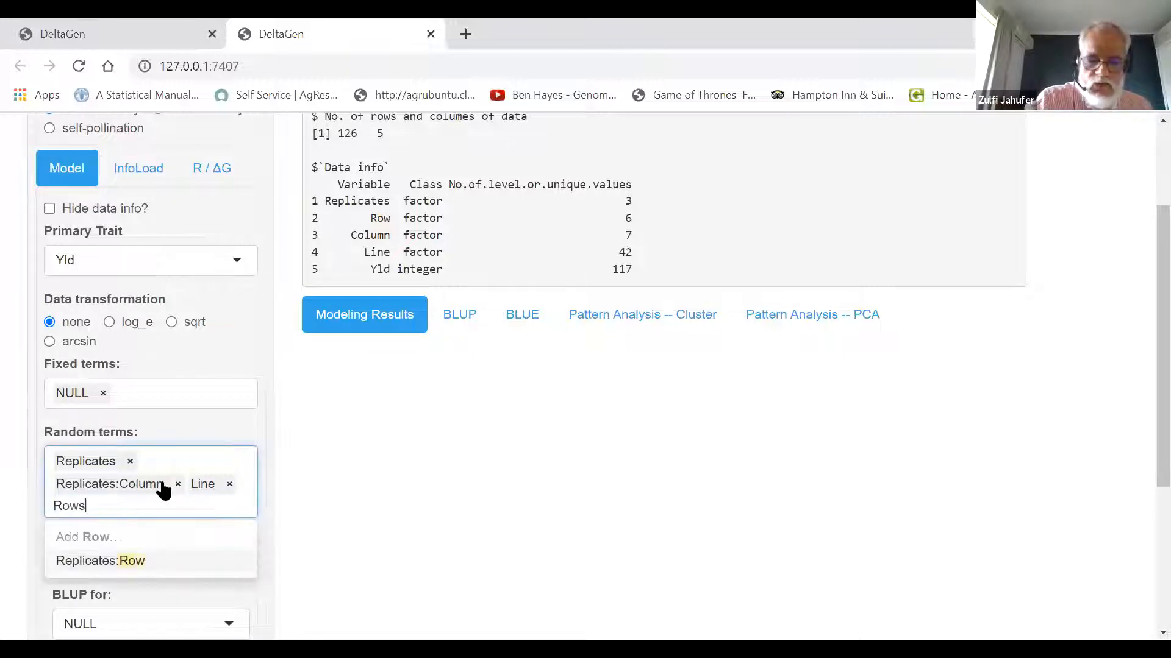
click(123, 538)
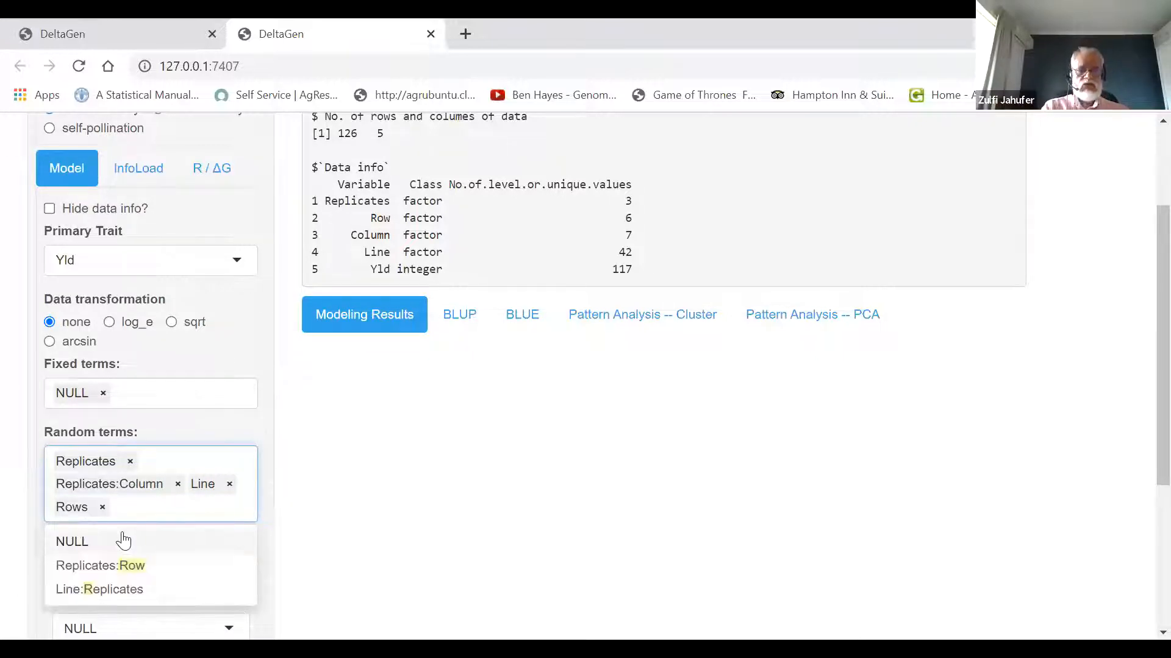
- Clear all the random terms from the model, including the custom Rows term
click(130, 461)
click(177, 461)
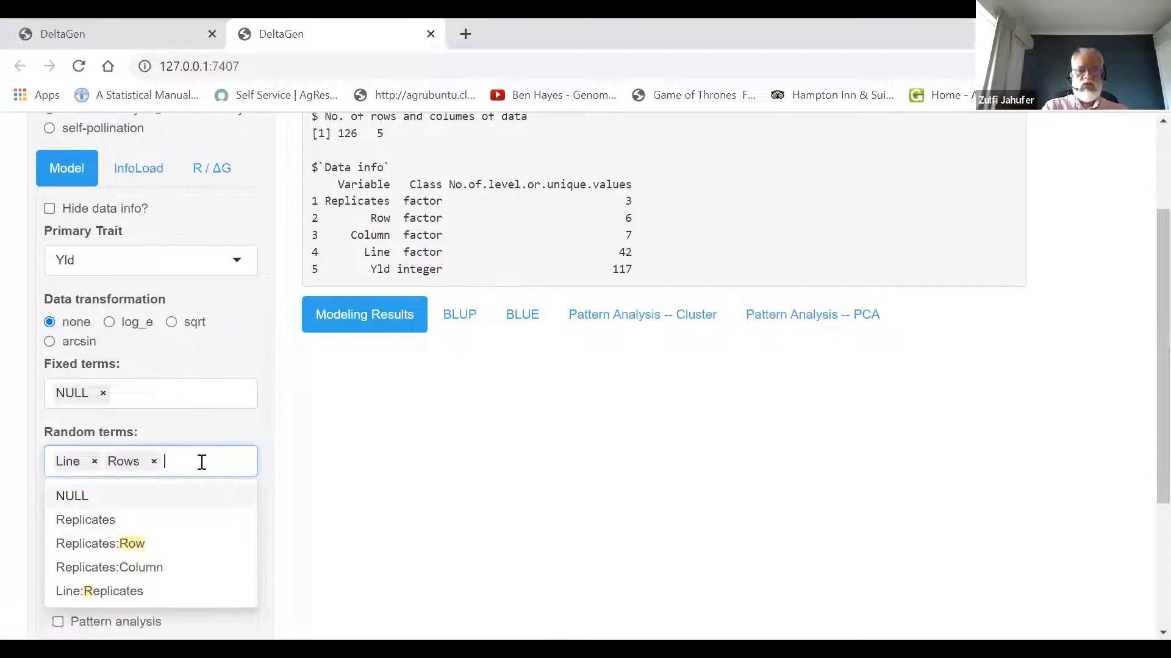
click(154, 461)
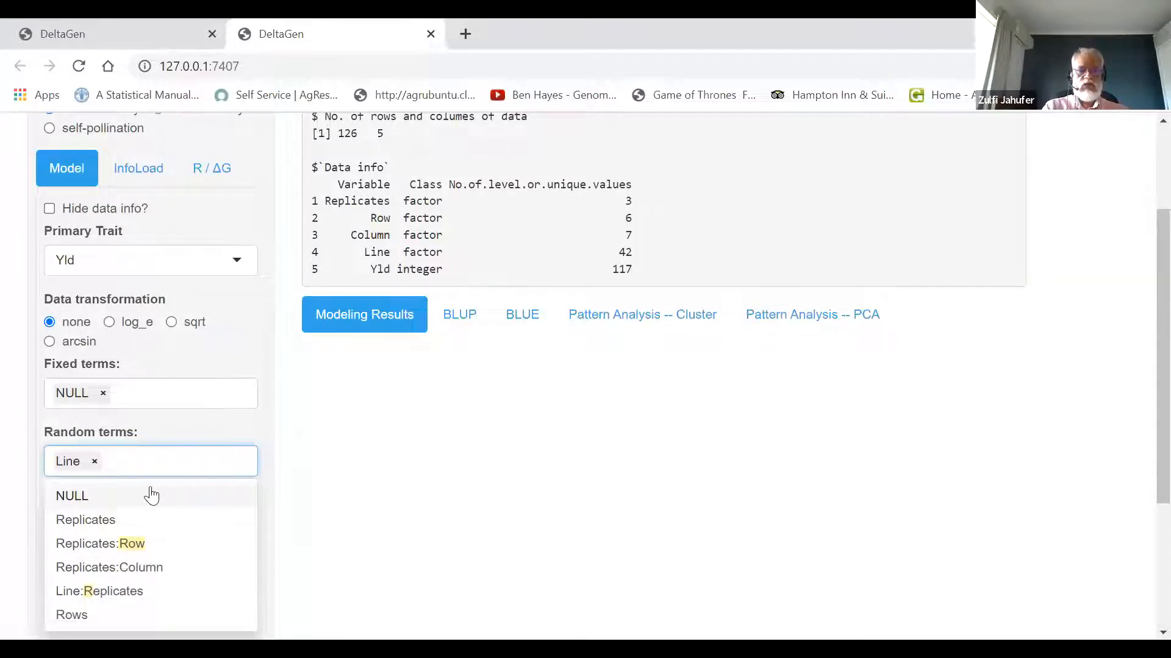
click(100, 549)
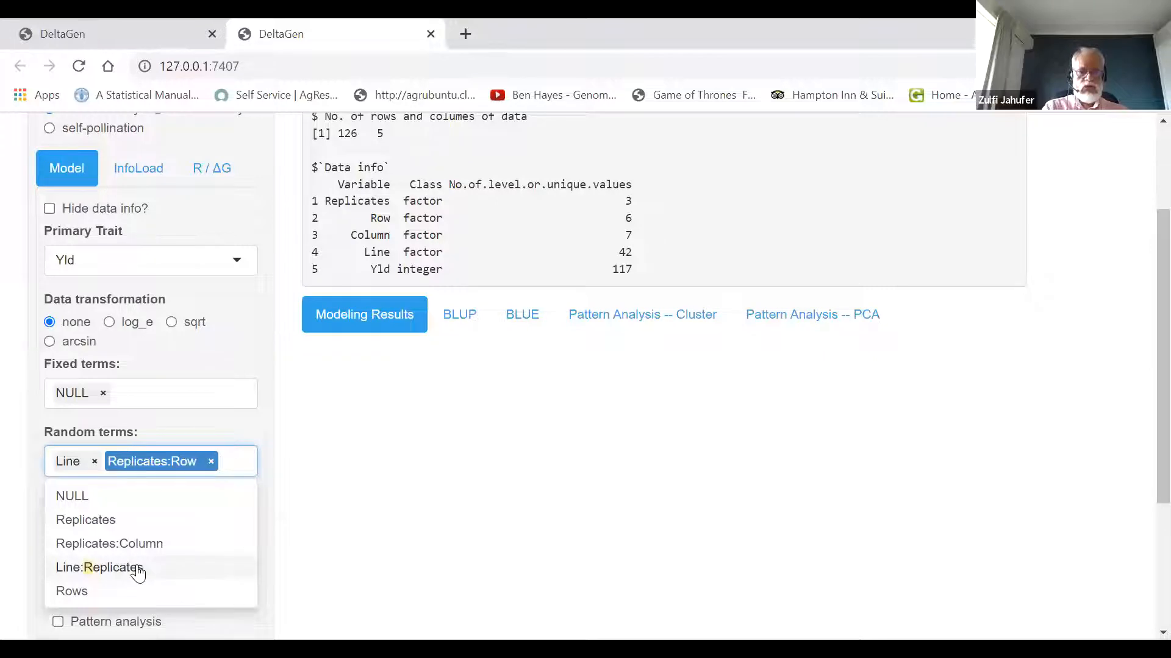
click(211, 461)
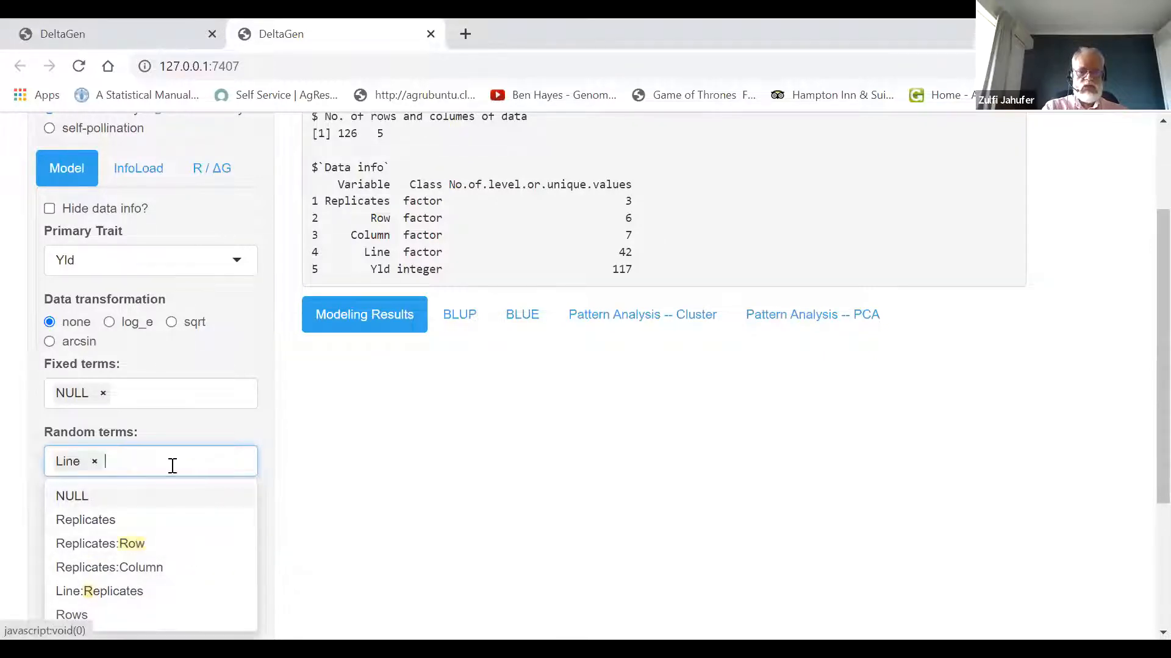
click(95, 462)
click(195, 430)
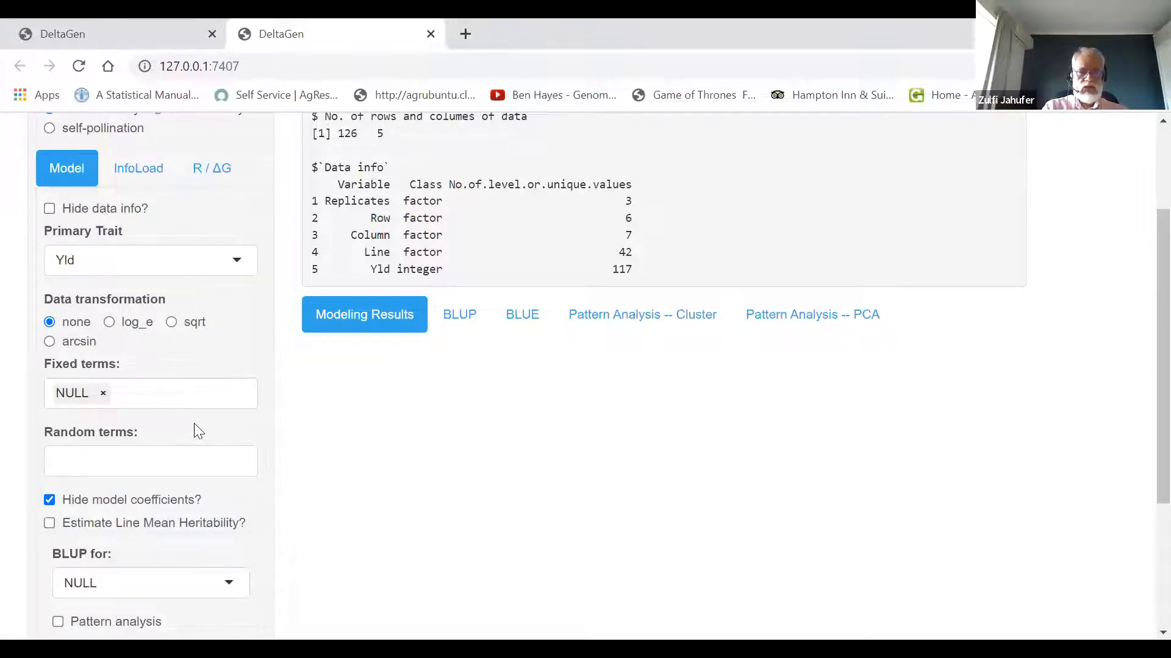
- Re-enter the model's random terms as Replicates, Replicates:Row, Replicates:Column and Line
click(180, 465)
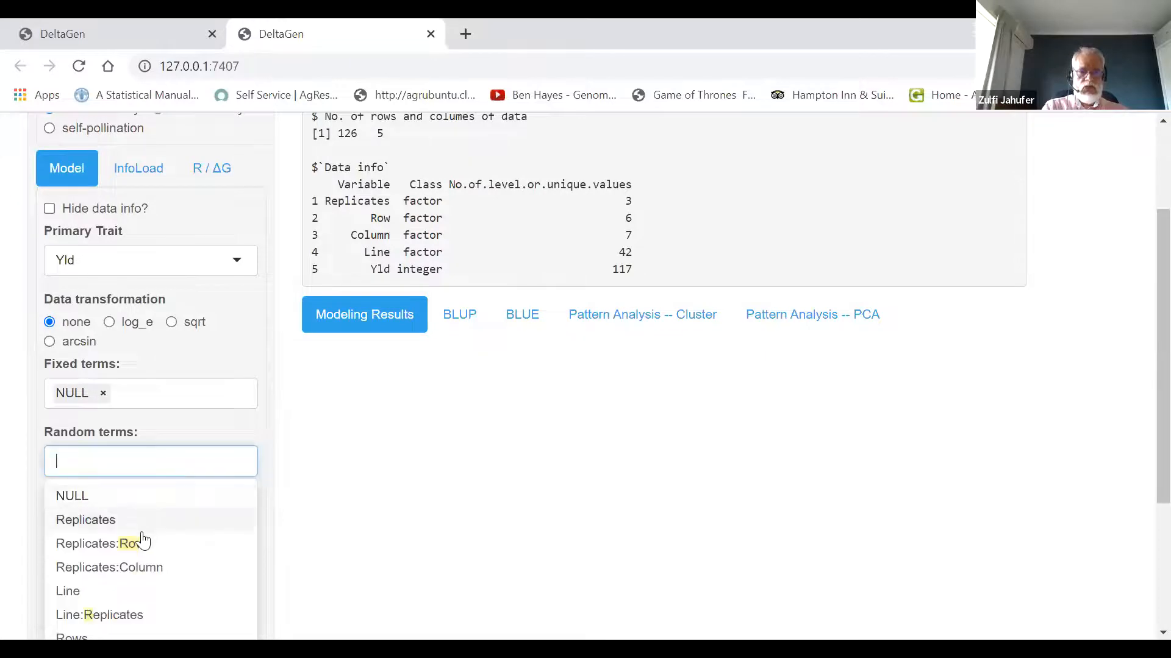
click(135, 528)
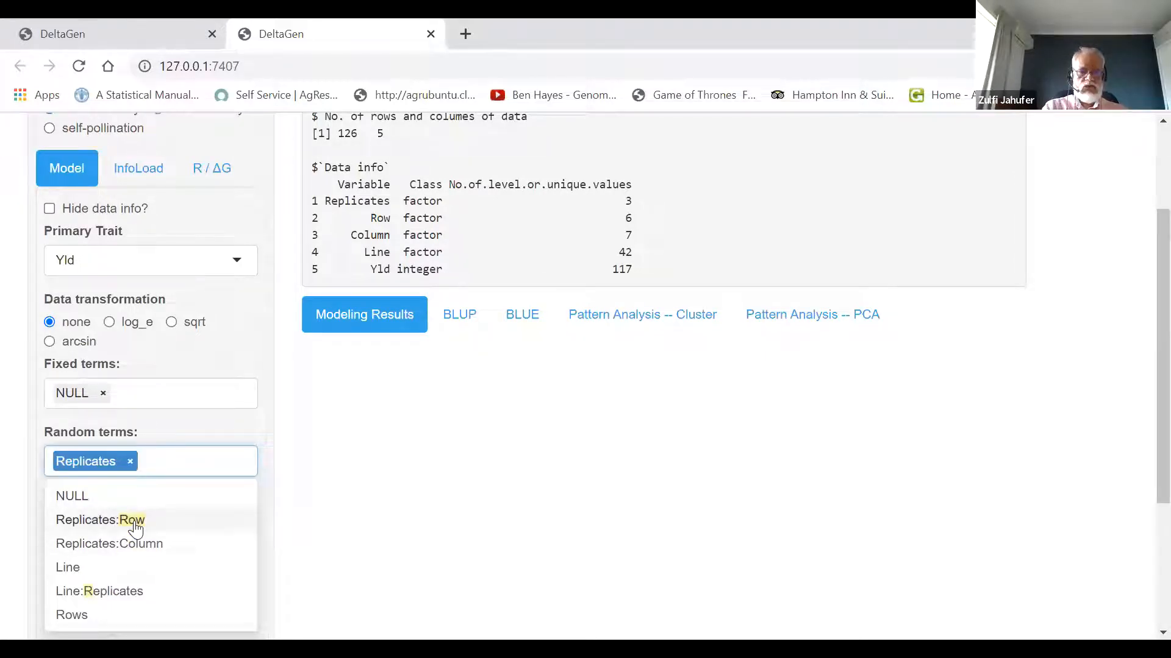
click(136, 528)
click(137, 542)
click(110, 563)
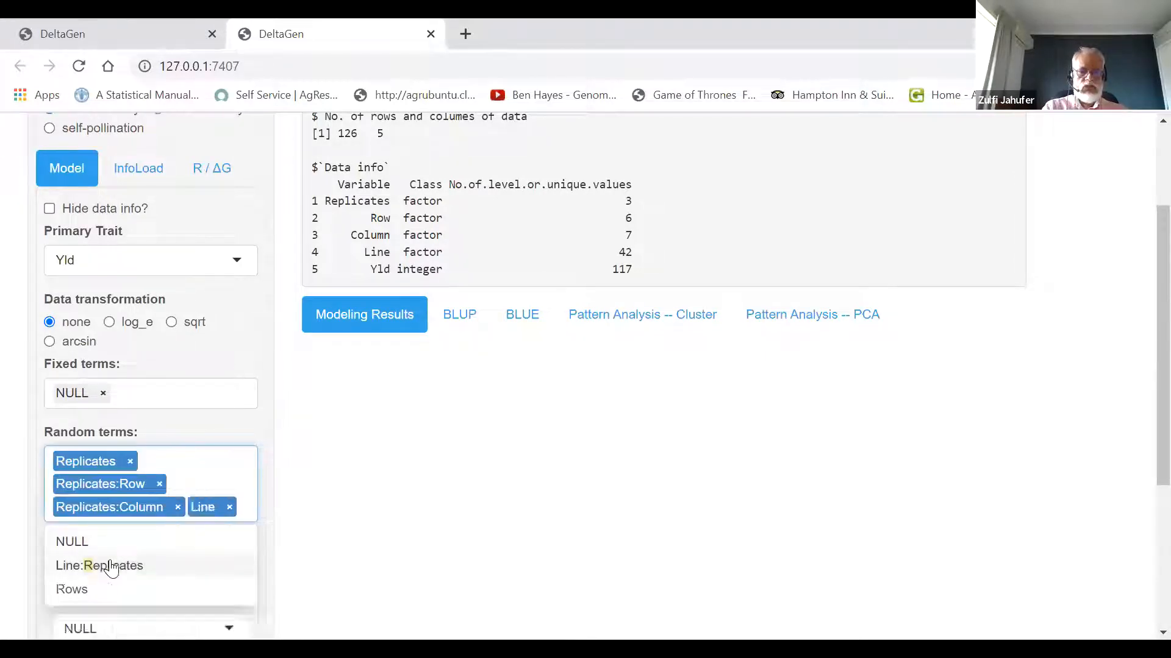
click(211, 432)
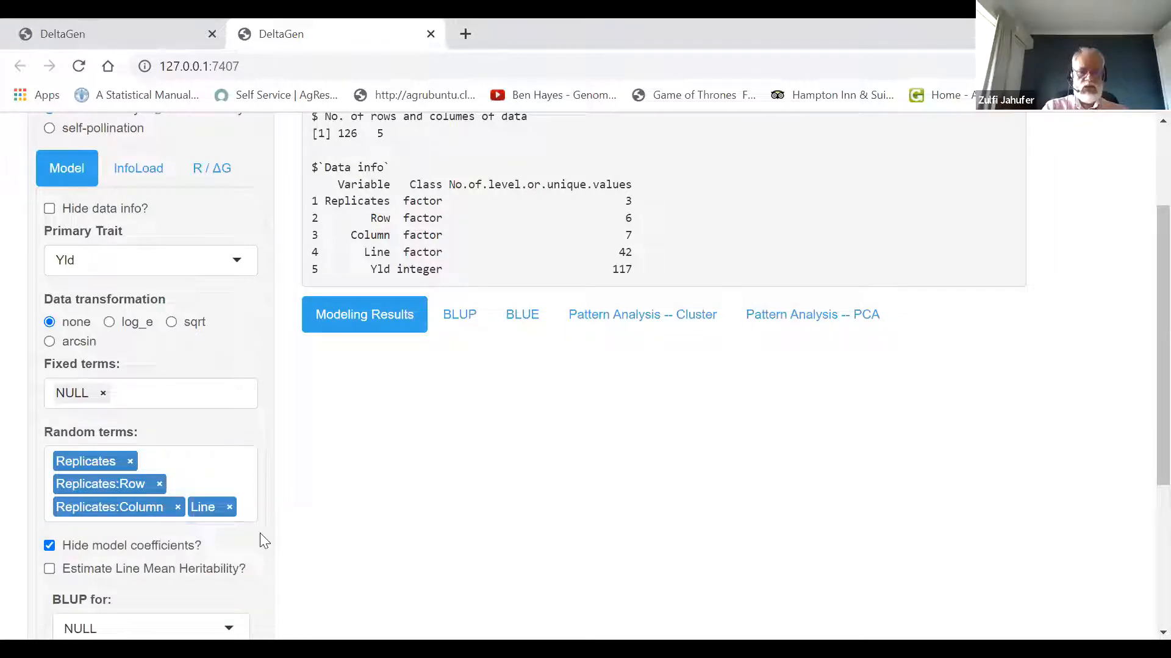
- Enable line mean heritability estimation, request BLUPs for Line, and run the mixed model
scroll(1140, 427, down, 2)
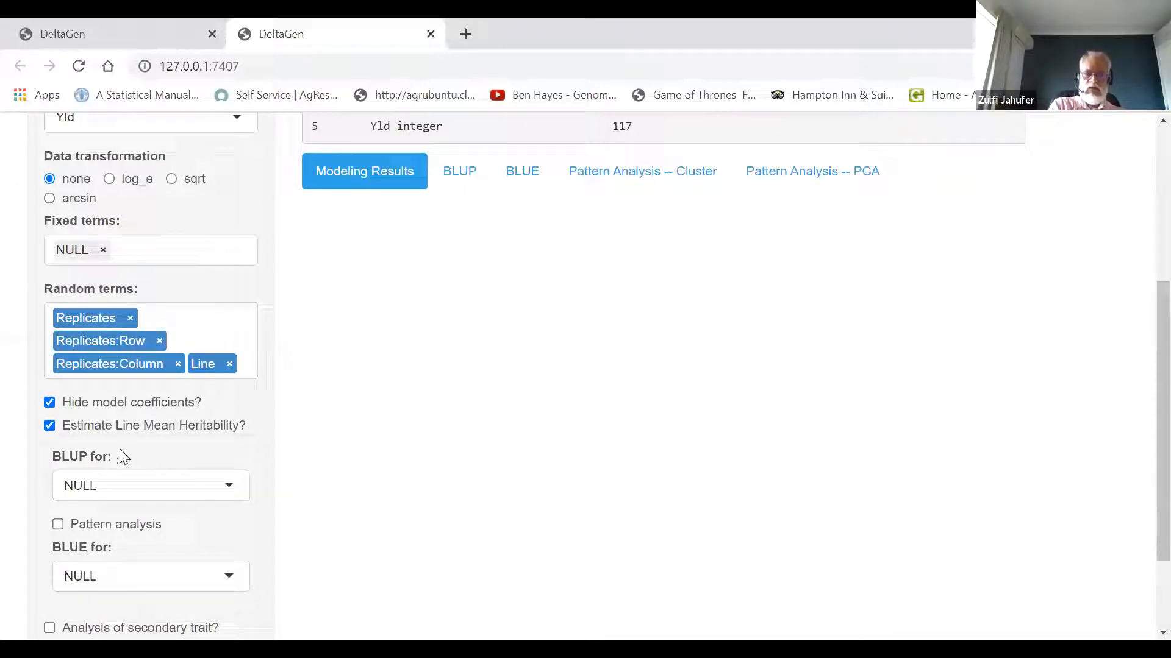
click(233, 486)
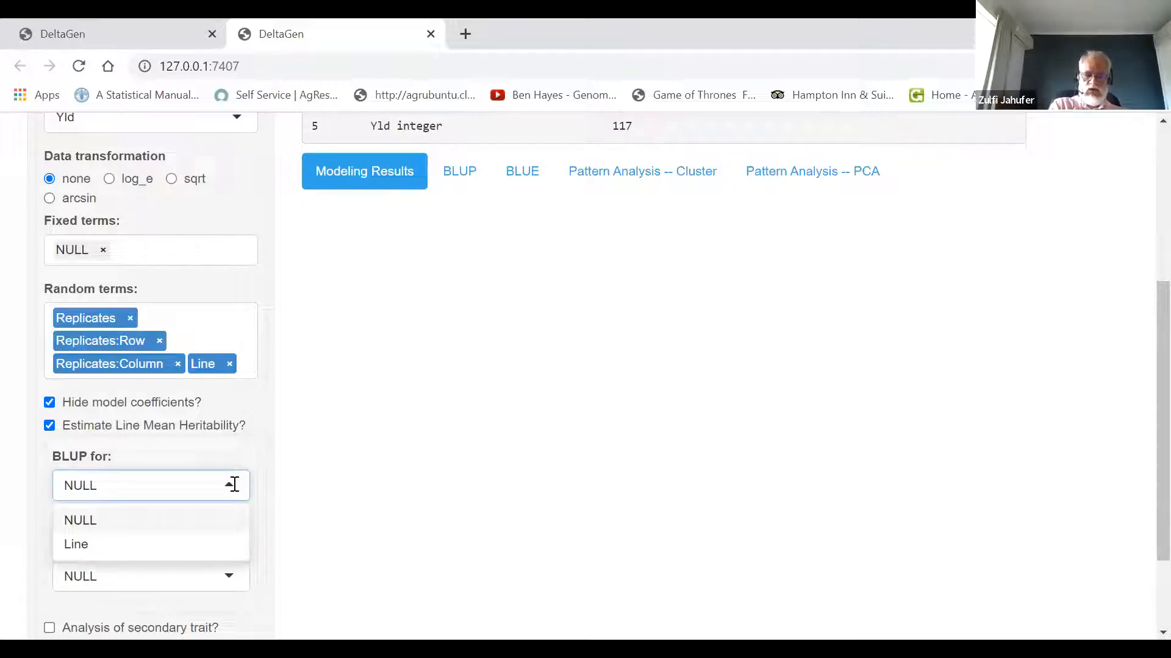
click(104, 543)
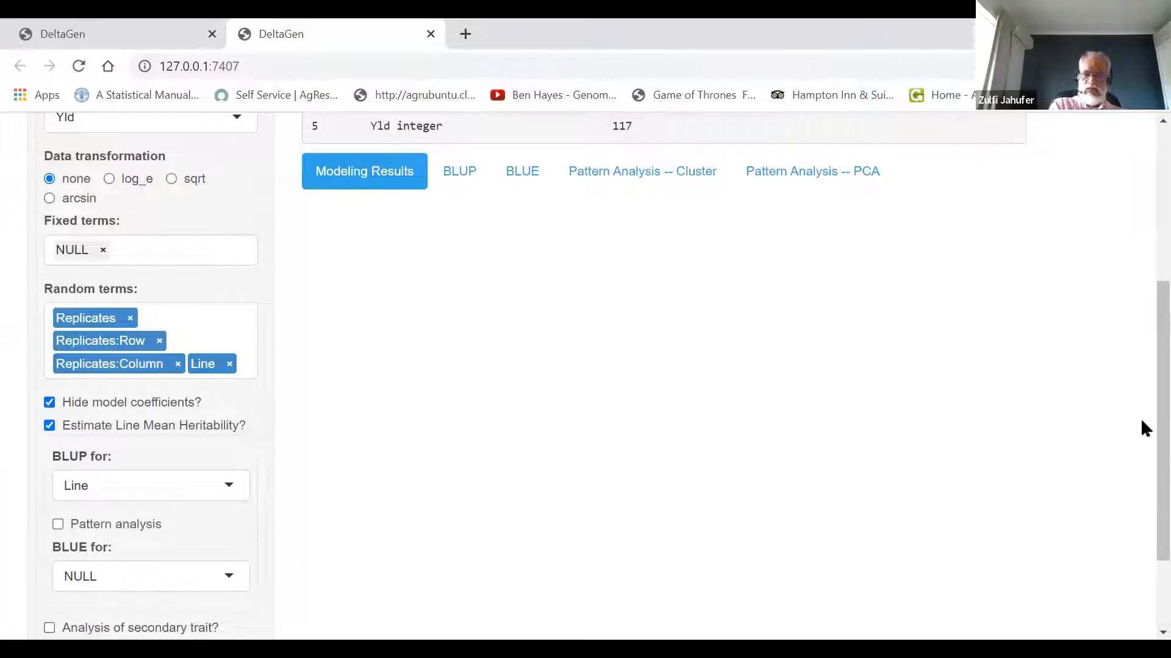
scroll(1142, 421, down, 2)
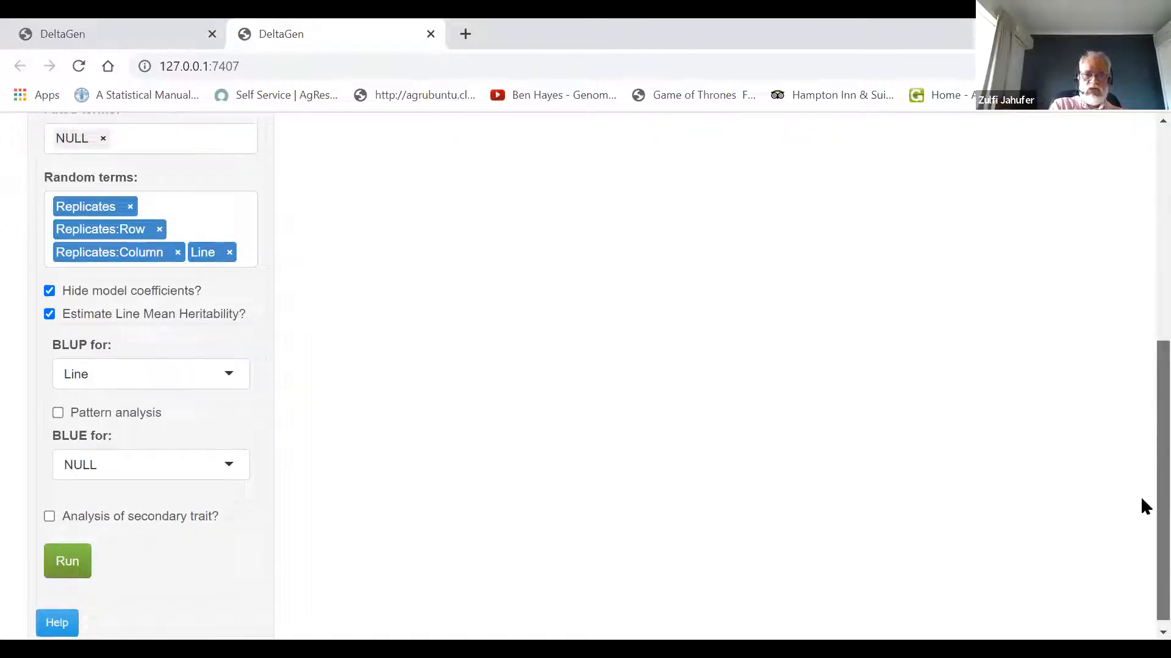
scroll(1142, 512, down, 1)
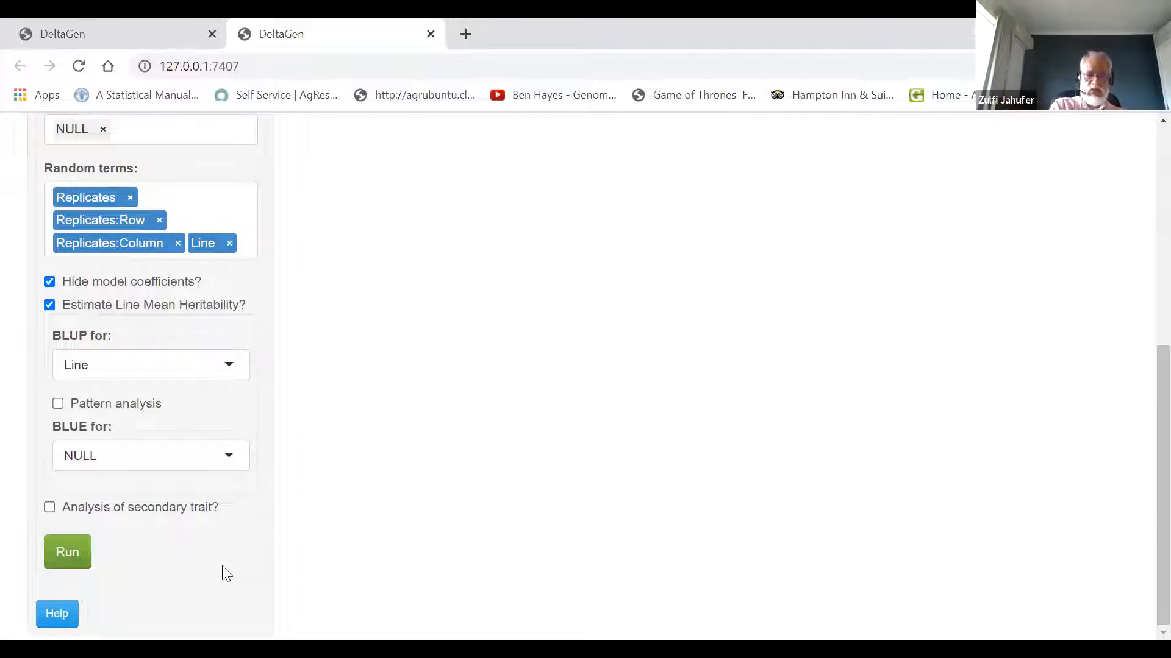
click(81, 560)
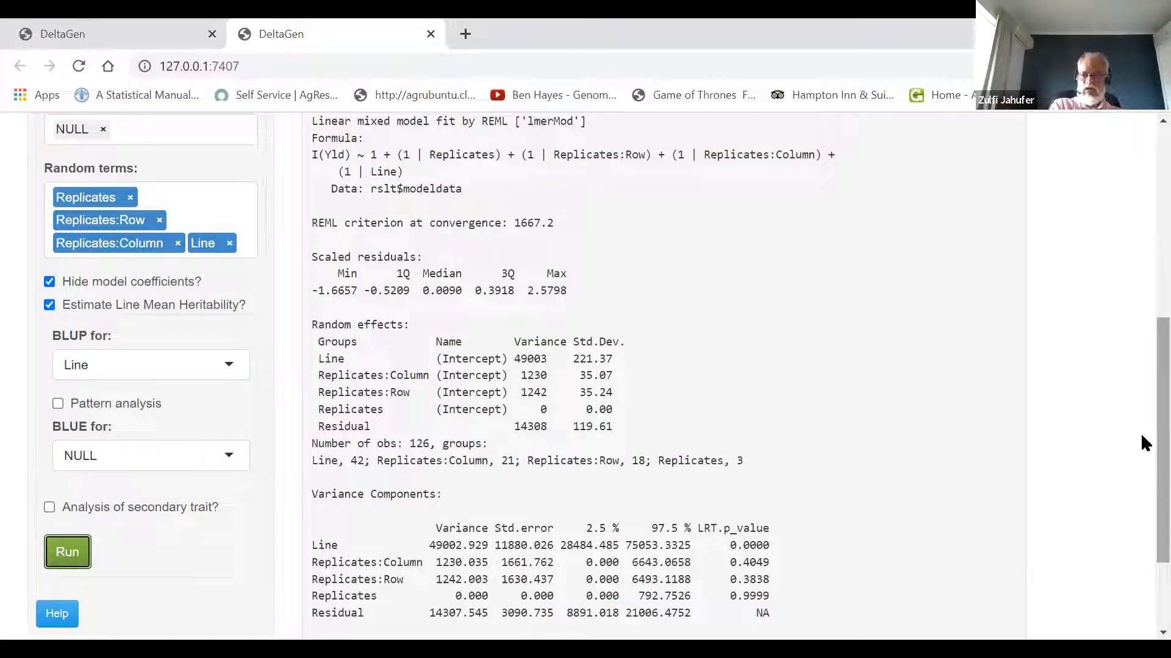
- Examine the model summary's random effects, variance components with LRT p-values, and line mean heritability for Yld
scroll(1142, 437, down, 1)
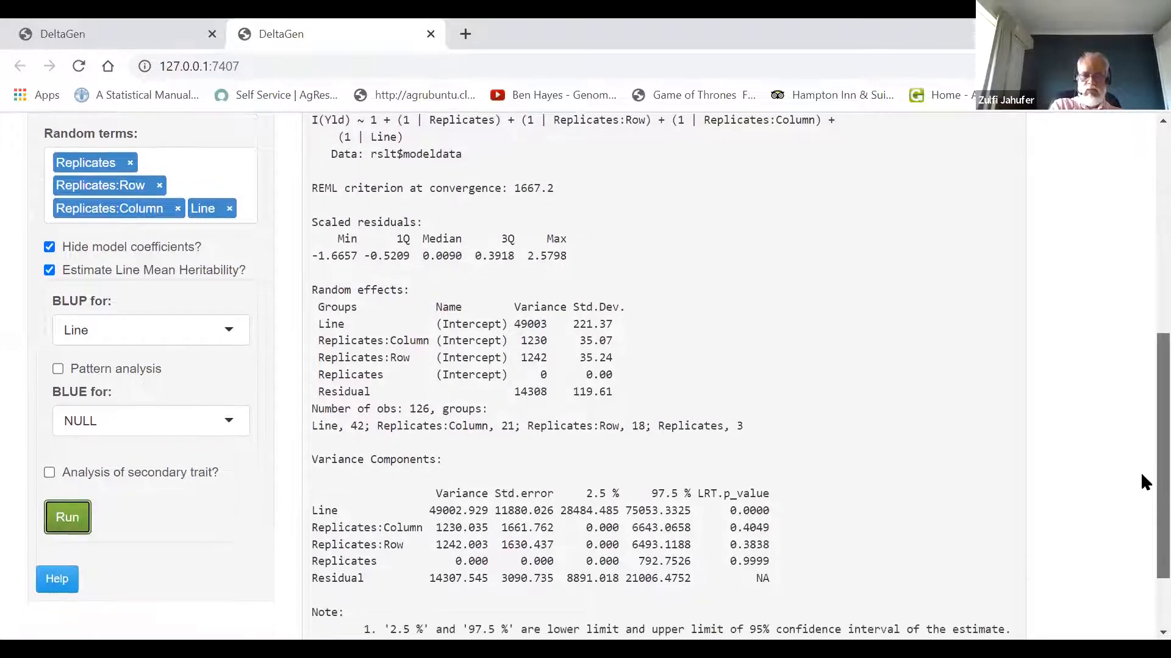
scroll(1143, 481, down, 3)
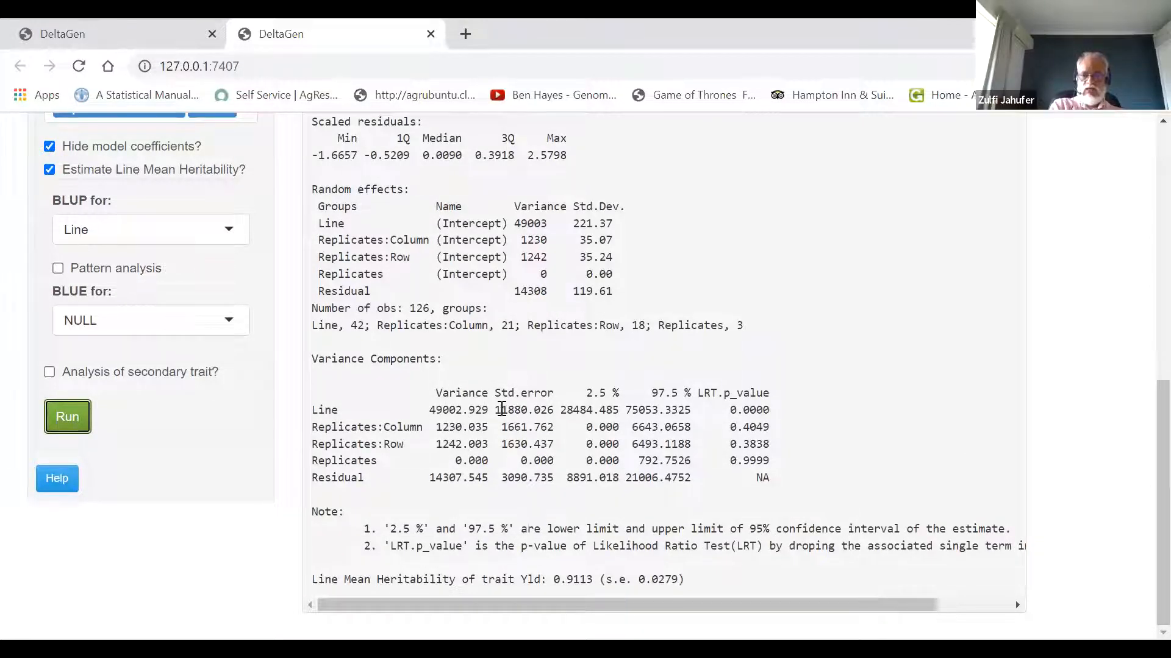
click(344, 451)
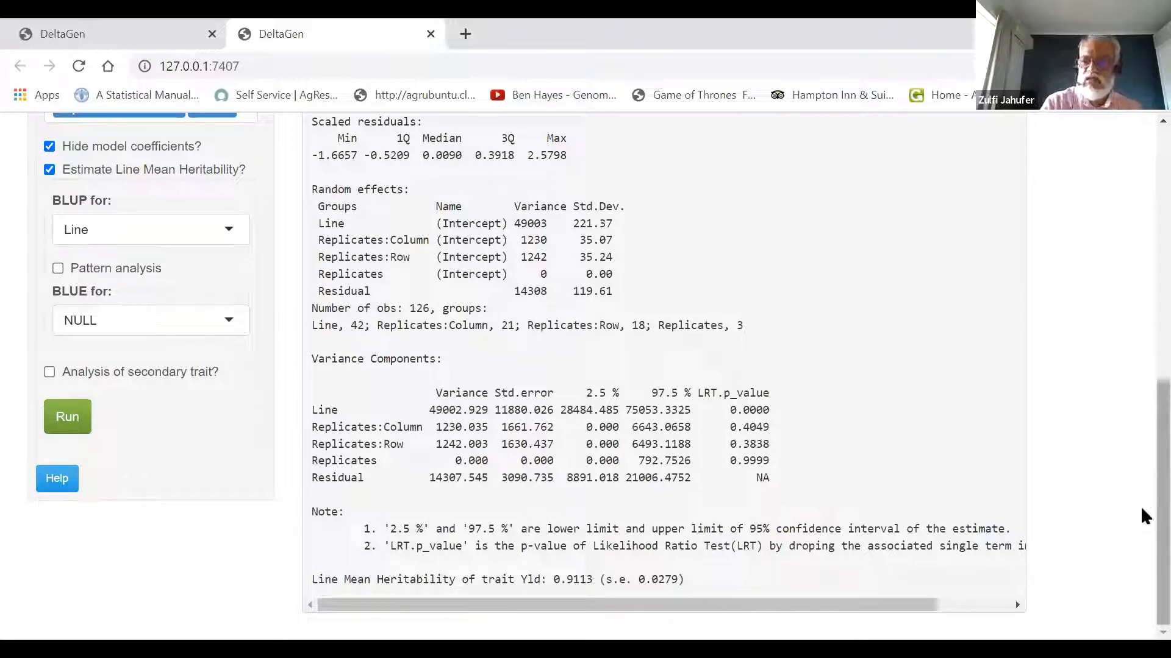
- Show the BLUP results and review the table of random effects, BLUPs and standard errors for Line
scroll(1140, 475, up, 5)
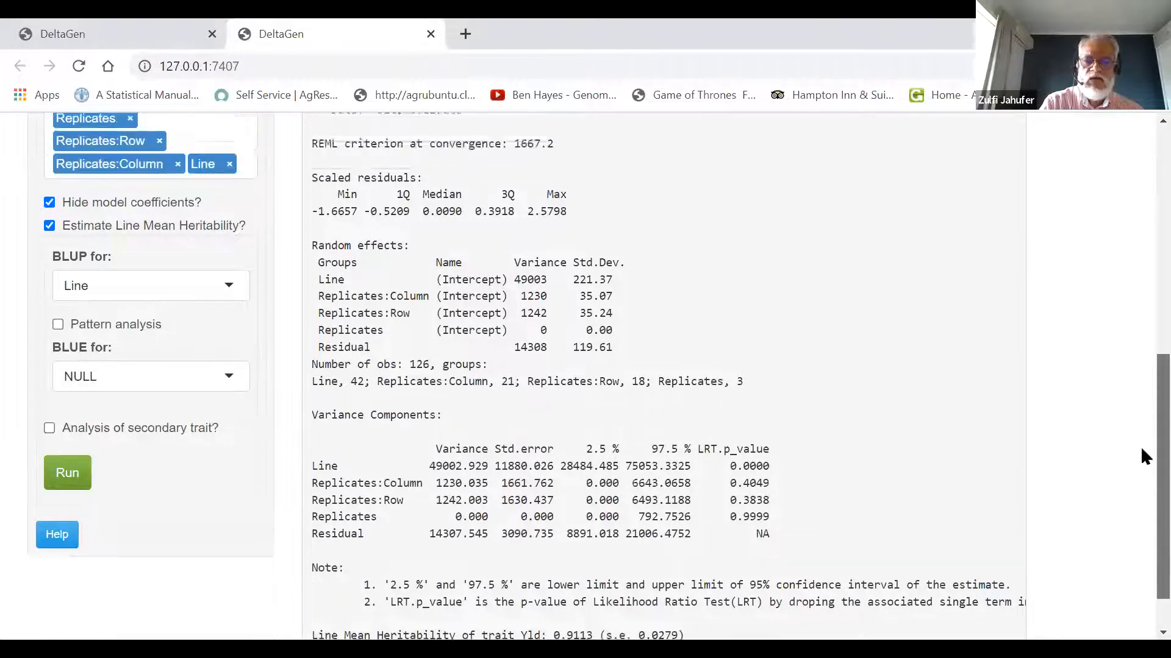
scroll(1141, 331, up, 2)
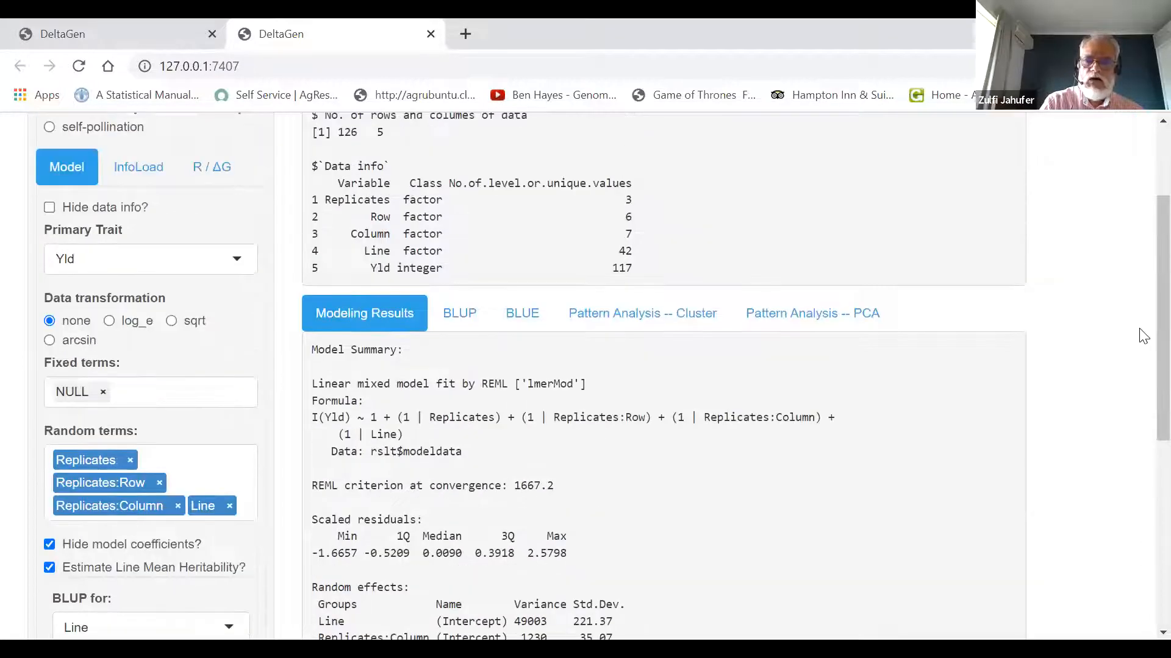
click(473, 323)
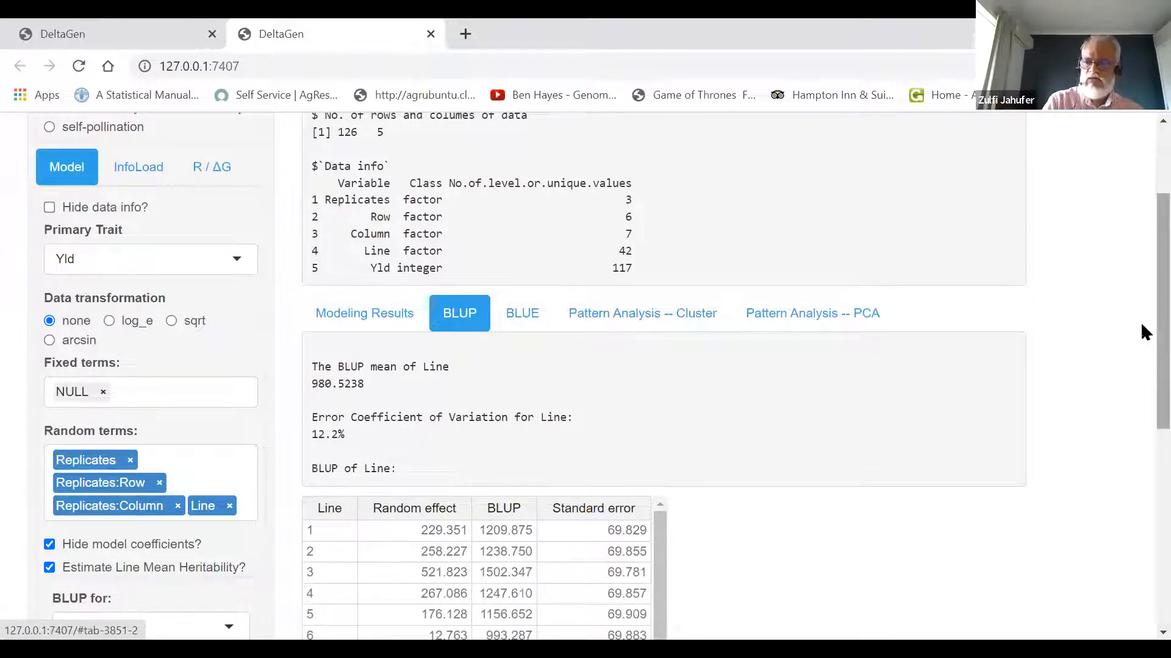
drag(1142, 326, 1142, 486)
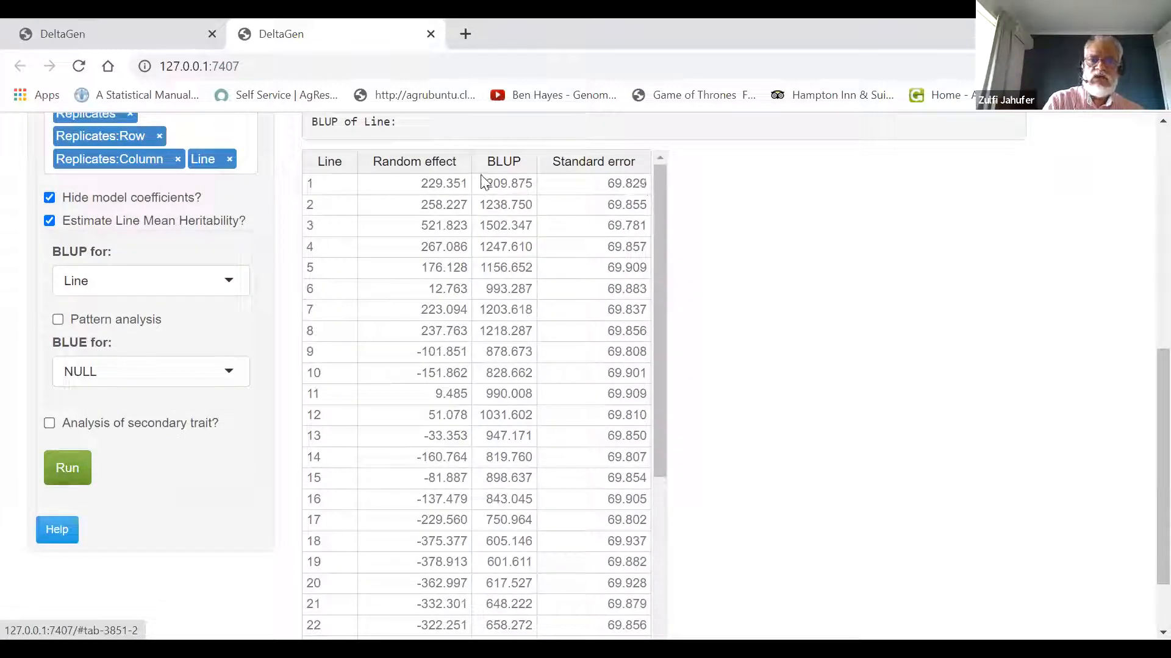
- Sort the BLUP table by descending BLUP value and return it to ascending Line order
click(506, 164)
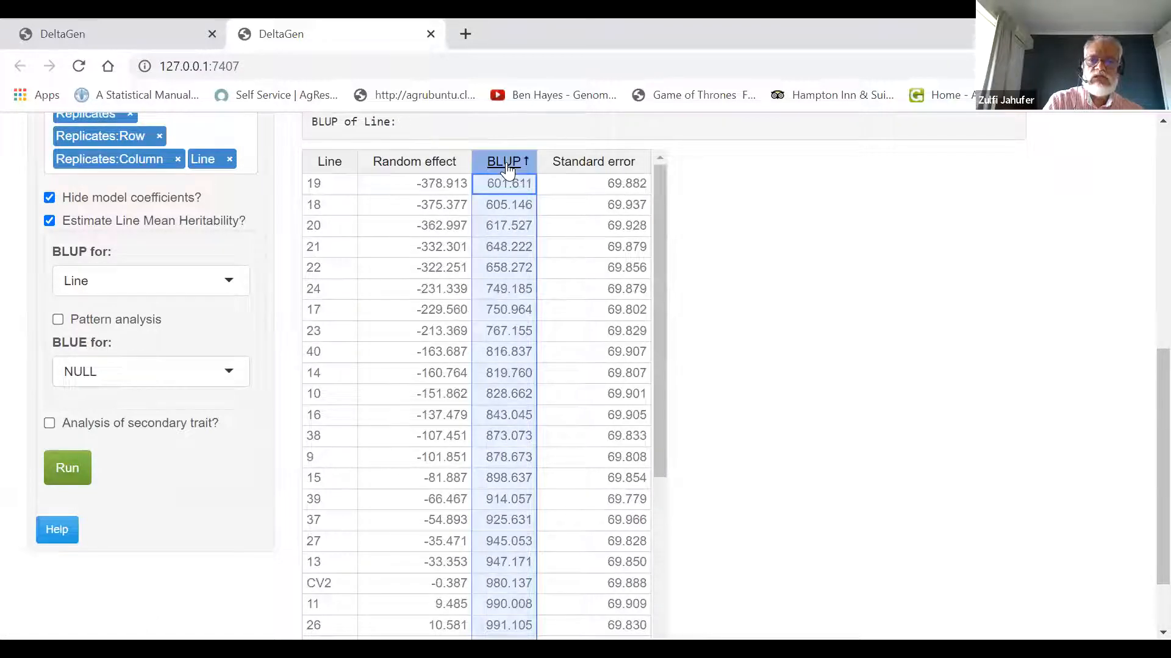
click(506, 163)
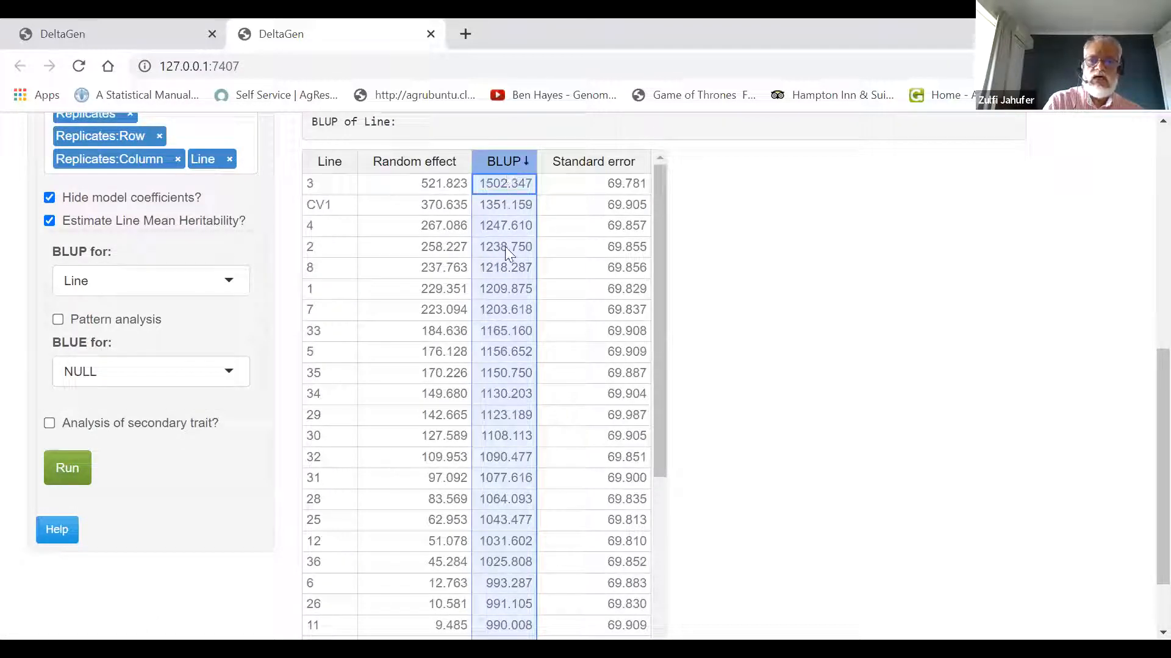
click(334, 164)
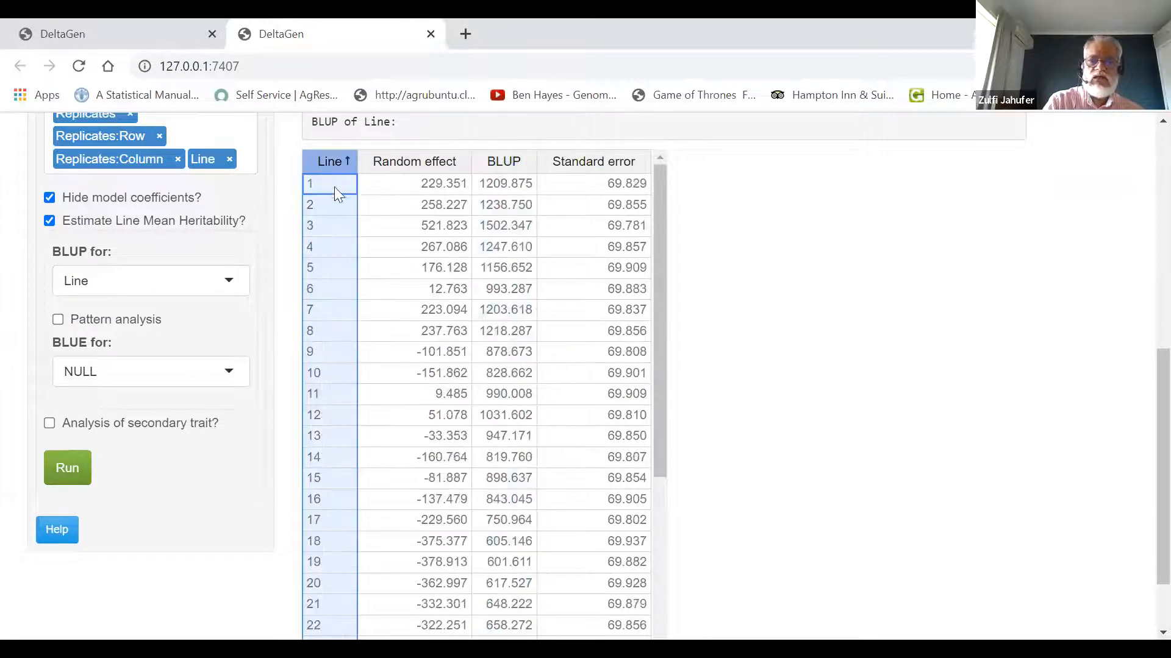
- Download the BLUP table as a CSV file and open the downloaded file
right_click(648, 161)
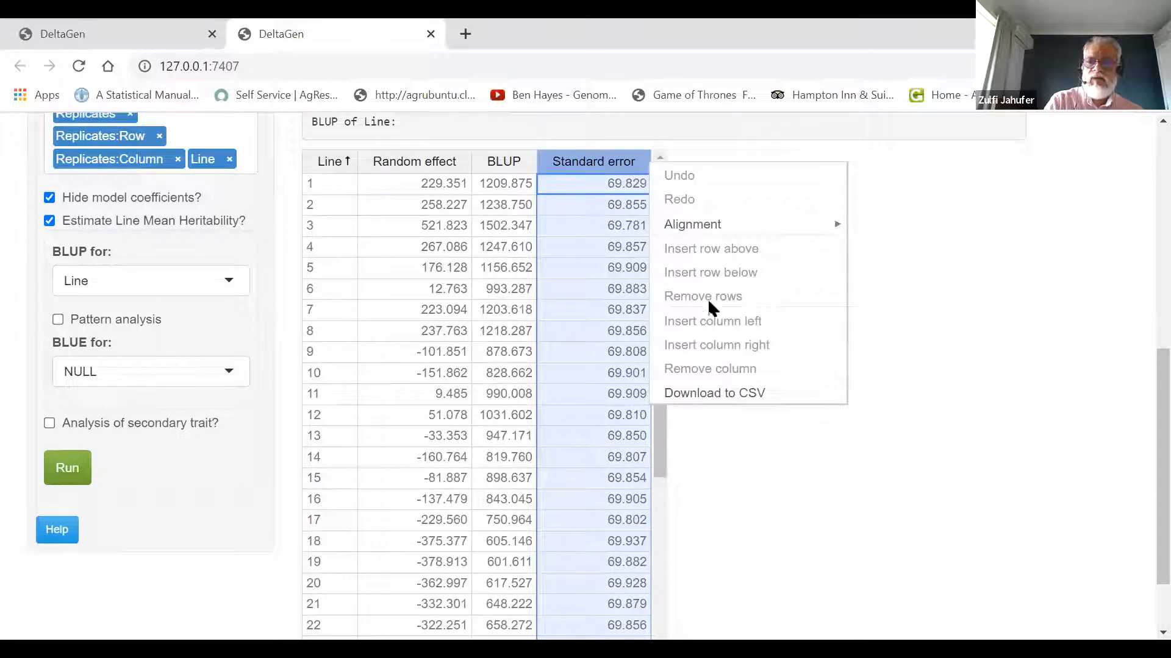
click(732, 396)
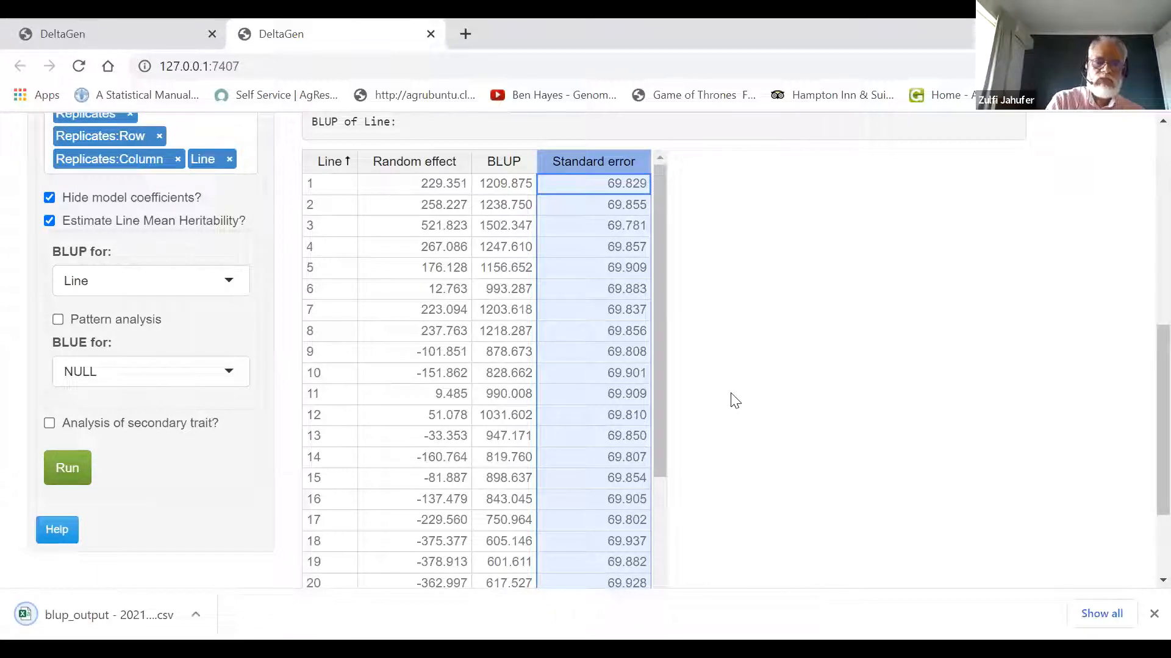
click(198, 615)
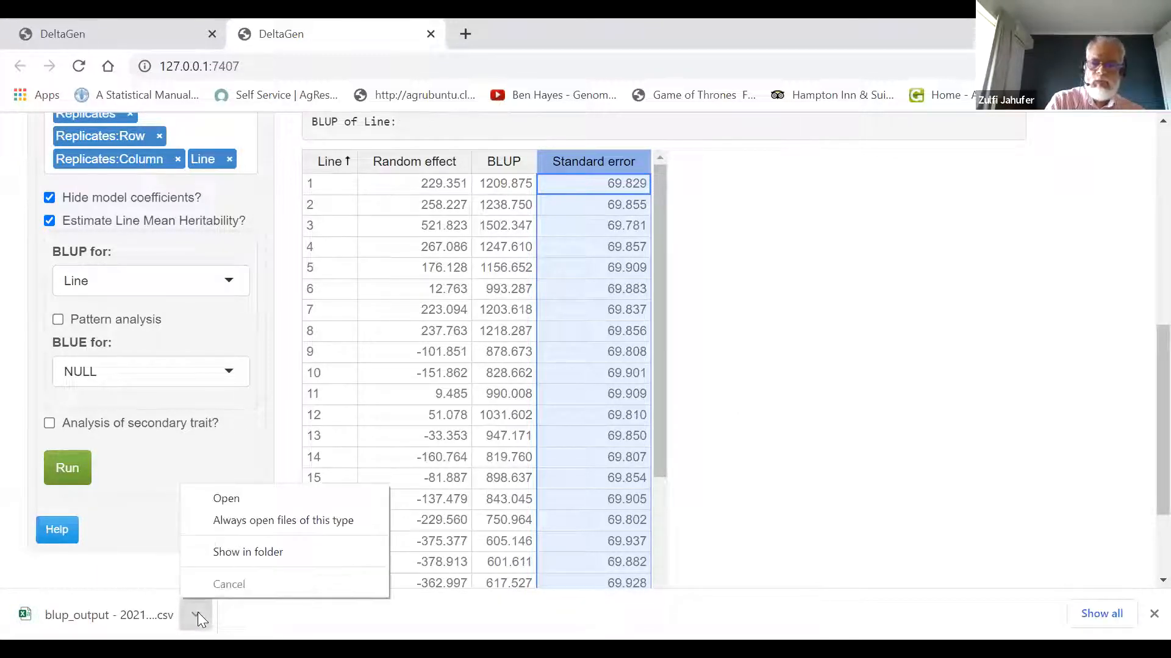
click(229, 500)
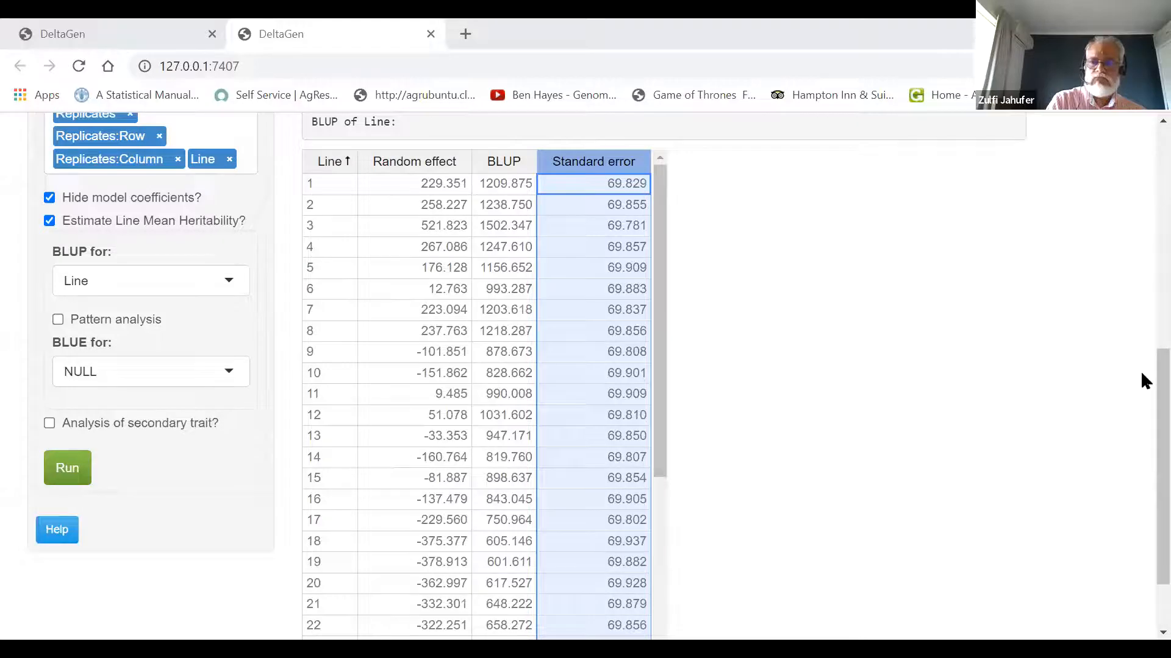
- Return to the modeling results and display the fitted model's residual plots
scroll(1140, 291, up, 6)
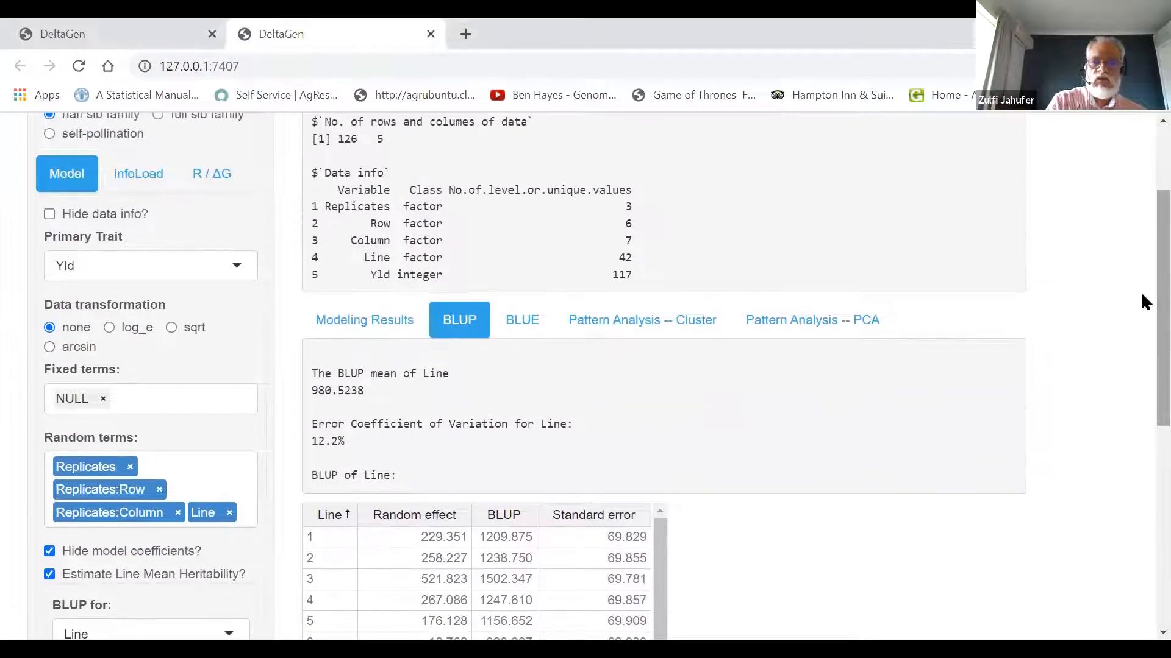
click(391, 328)
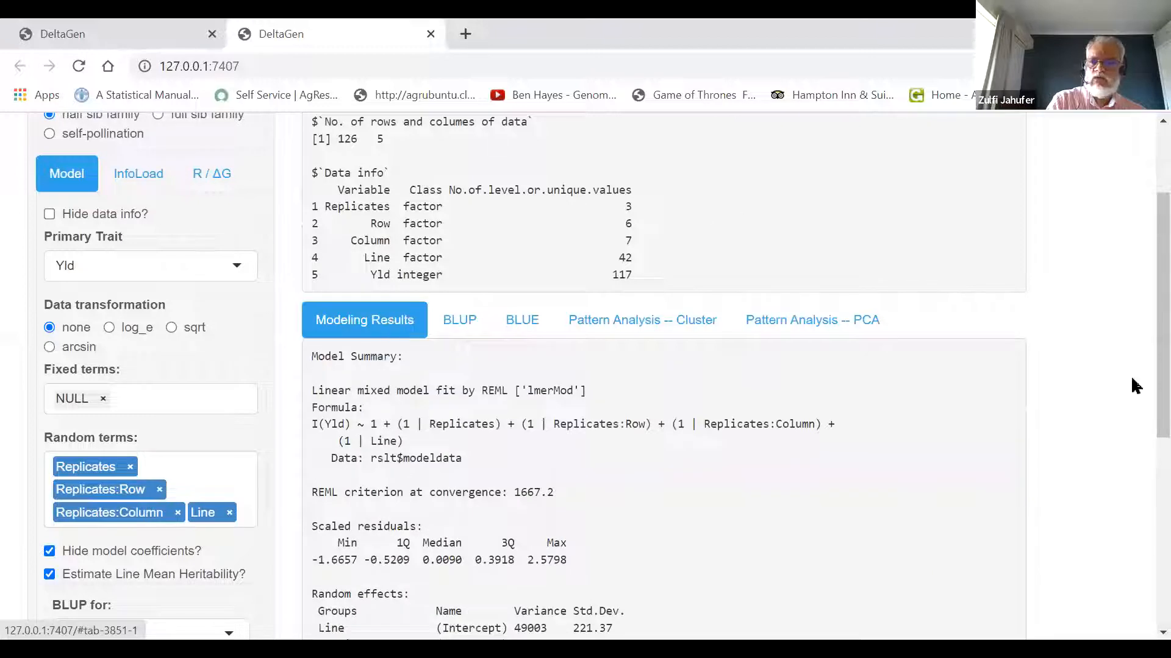
scroll(1140, 366, up, 2)
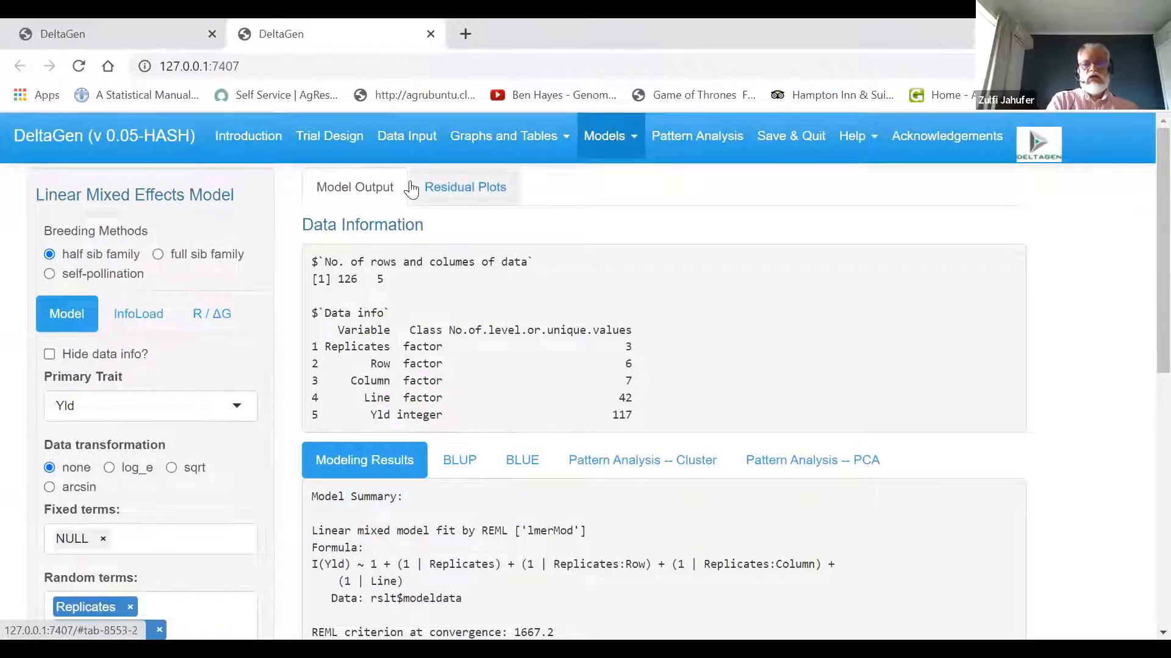
click(464, 194)
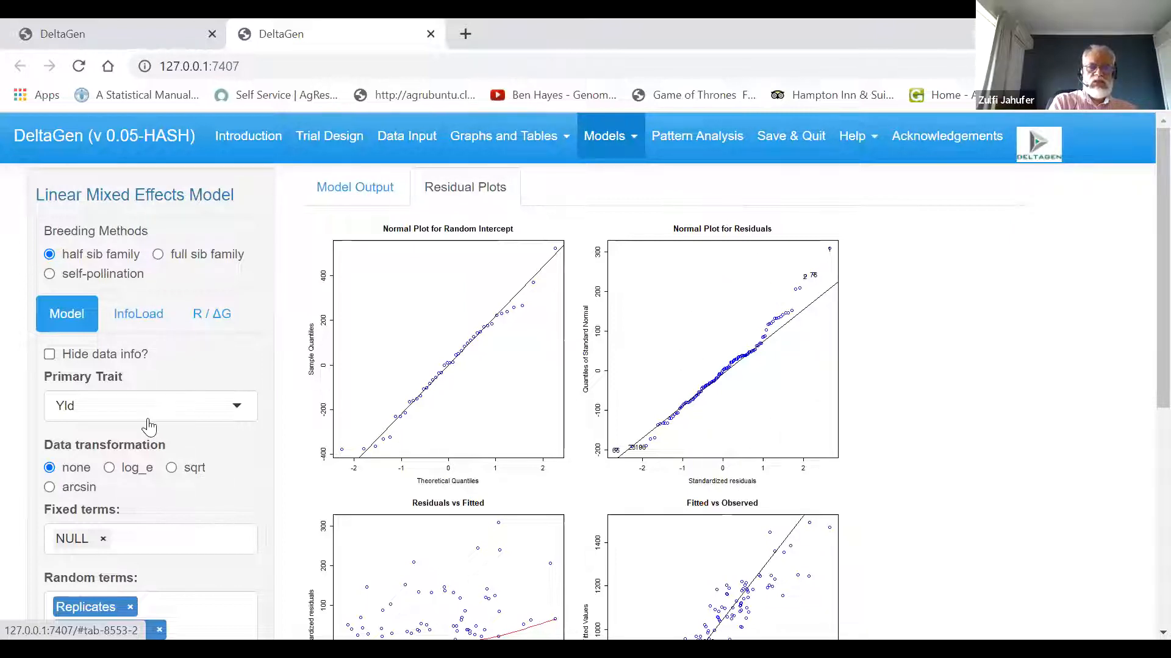
- Rerun the Yld model with the log_e data transformation and check the updated residual plots
click(110, 470)
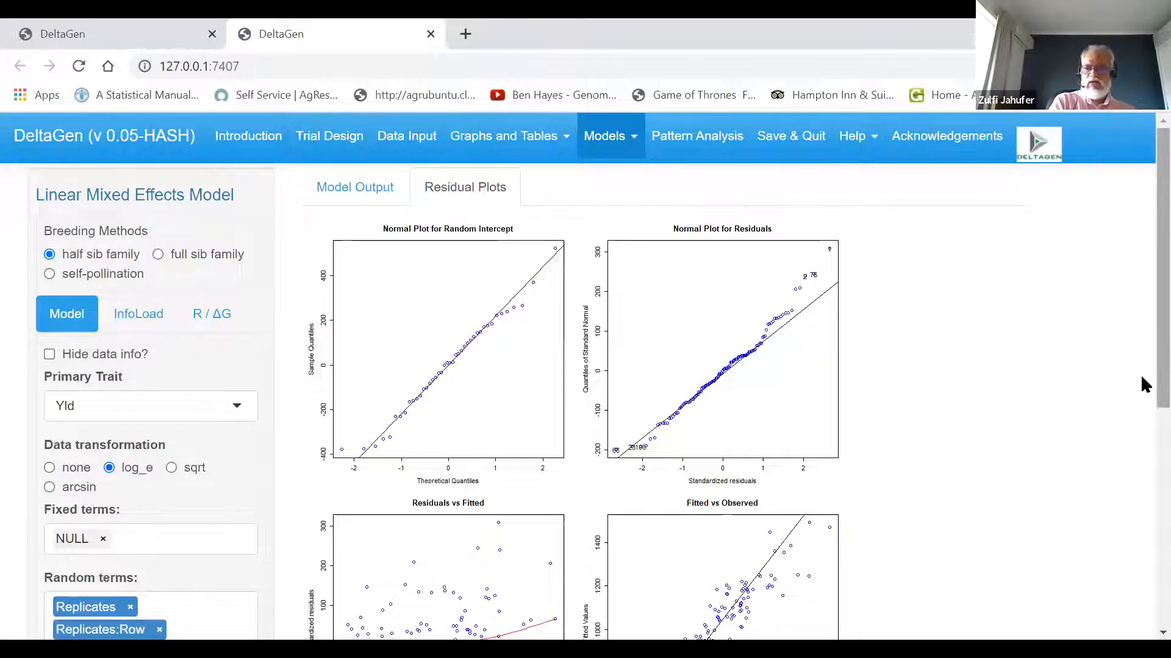
scroll(1141, 375, down, 5)
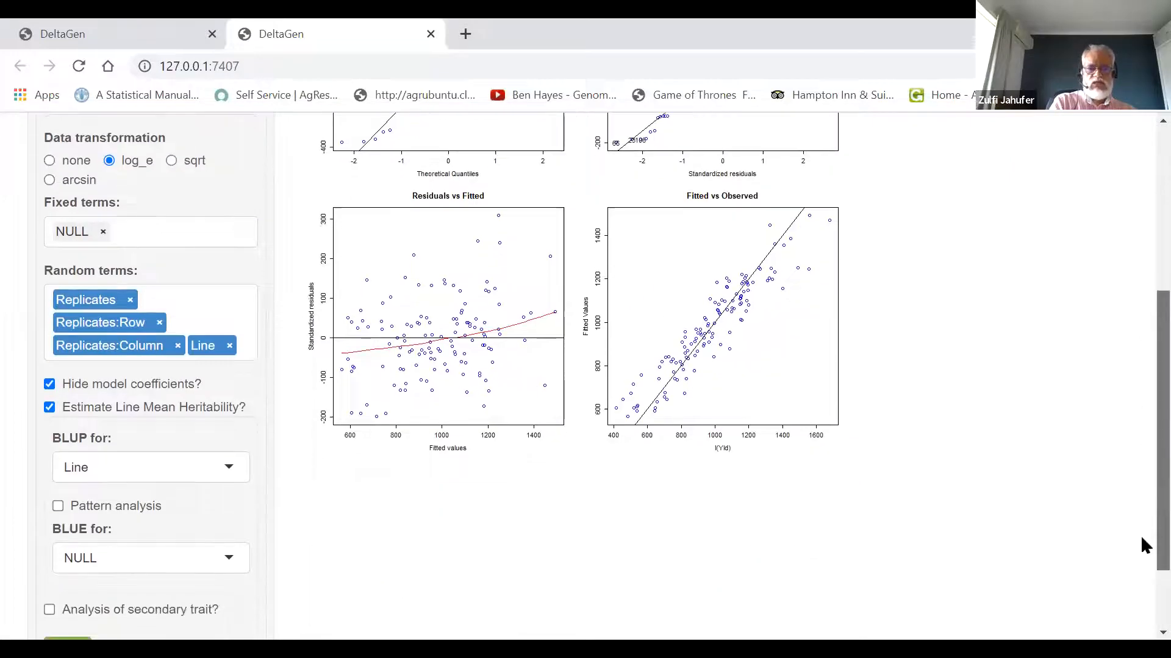
scroll(1140, 589, down, 1)
click(72, 556)
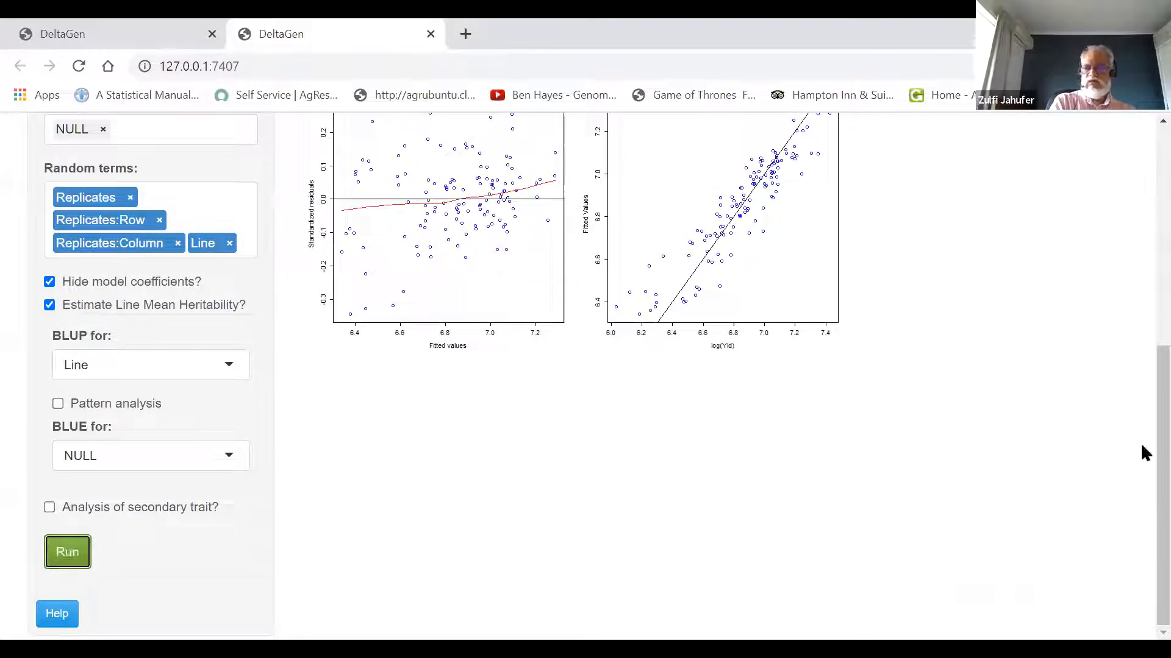
scroll(1140, 443, up, 5)
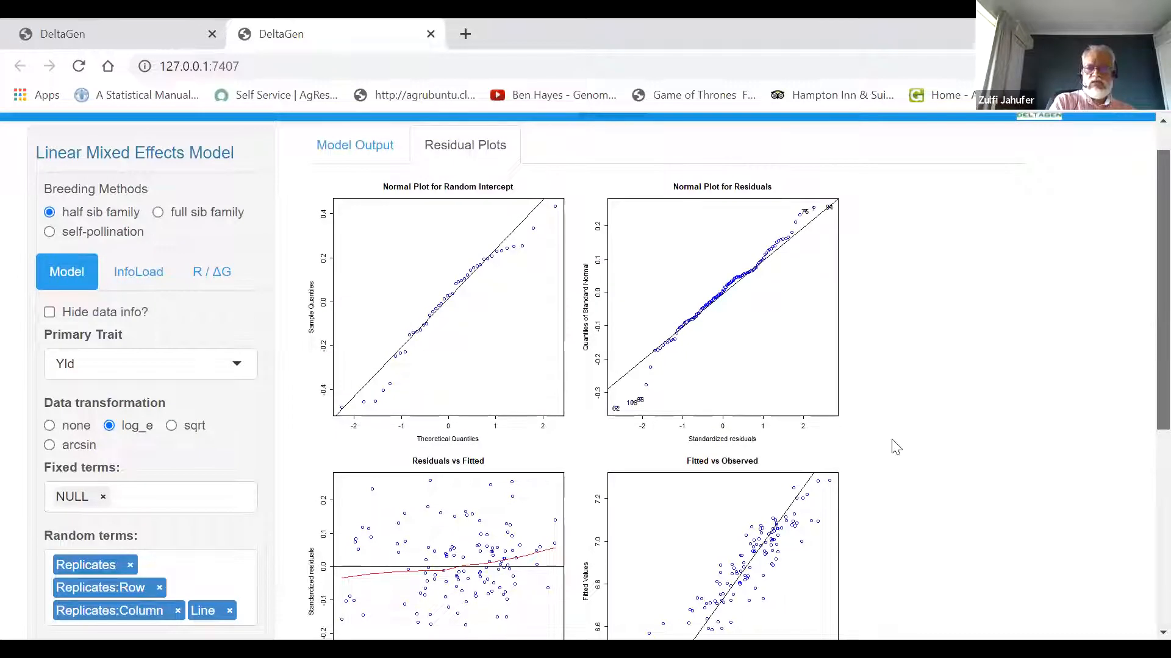
drag(1162, 390, 1162, 588)
- Select the sqrt data transformation for the Yld mixed model
scroll(1142, 496, up, 3)
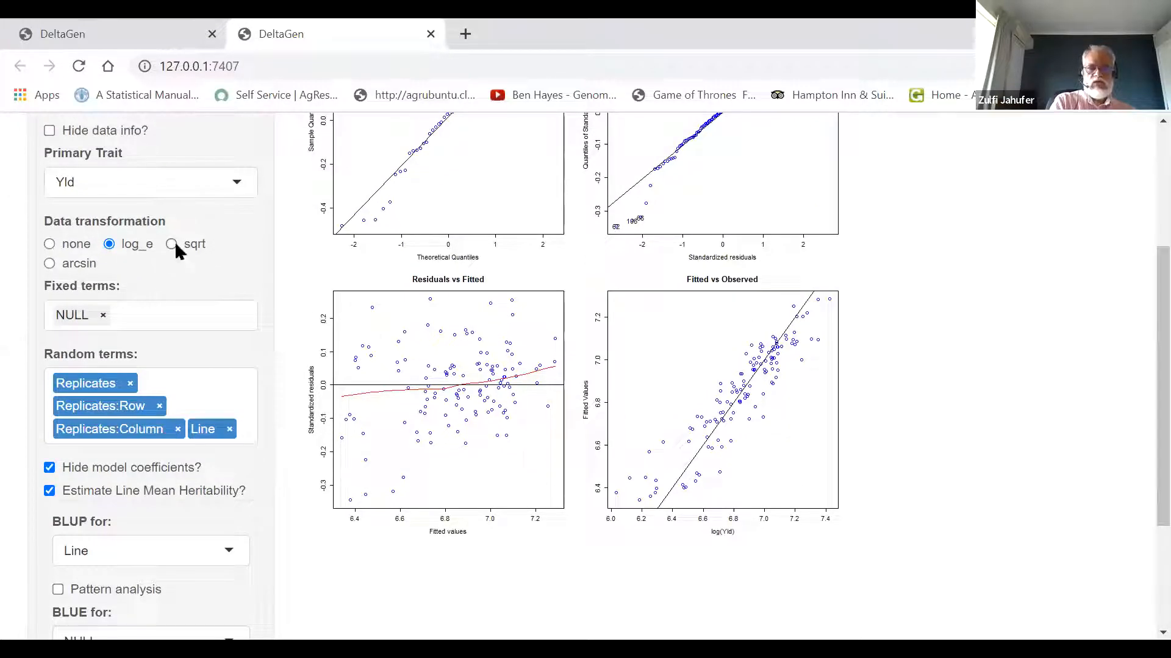
click(172, 244)
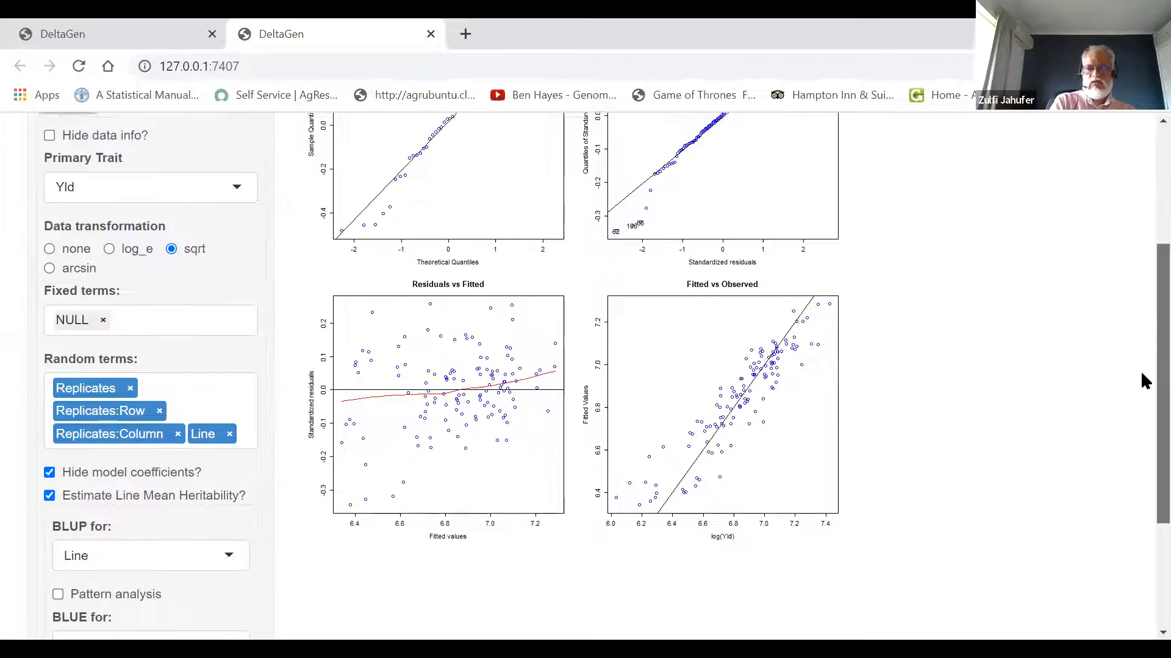
scroll(1142, 366, up, 4)
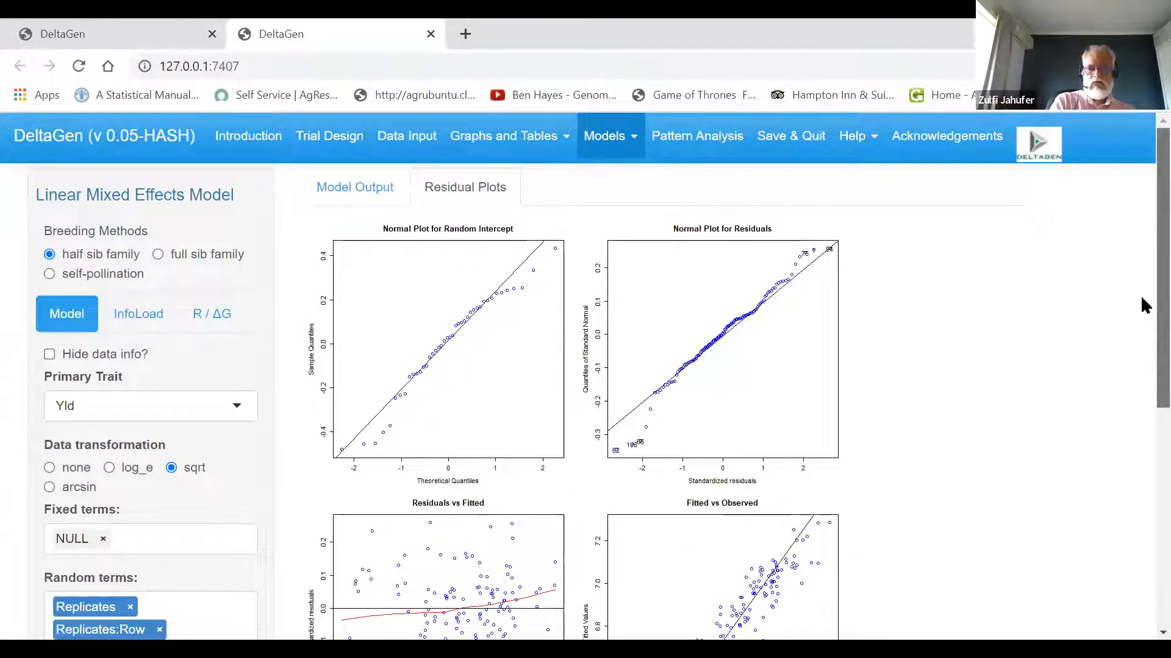
- Examine the normal plots for the random intercept and residuals, plus the Residuals vs Fitted and Fitted vs Observed plots
scroll(1145, 311, down, 2)
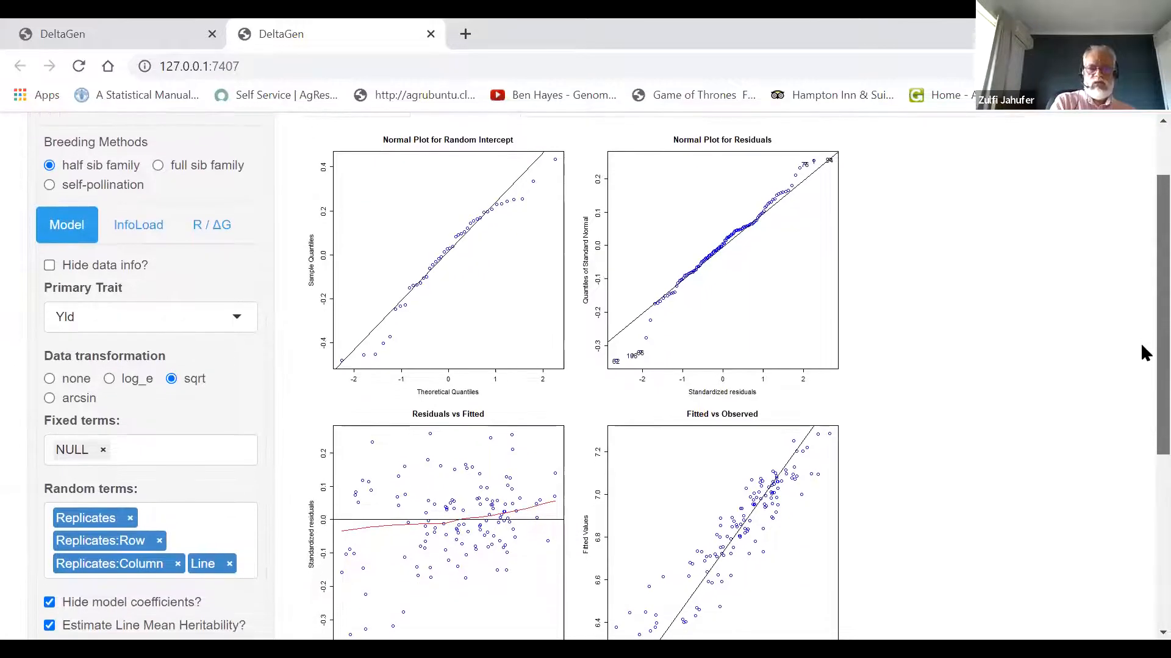
scroll(1142, 390, down, 3)
scroll(1142, 378, up, 2)
scroll(1142, 341, up, 2)
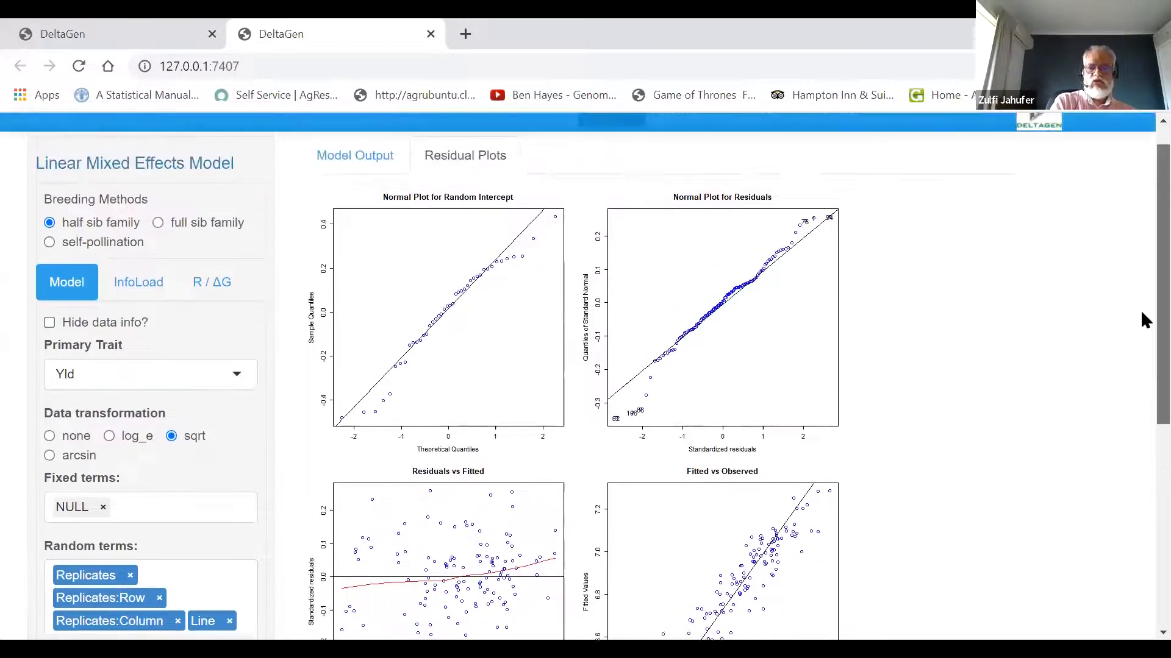
scroll(1144, 323, down, 1)
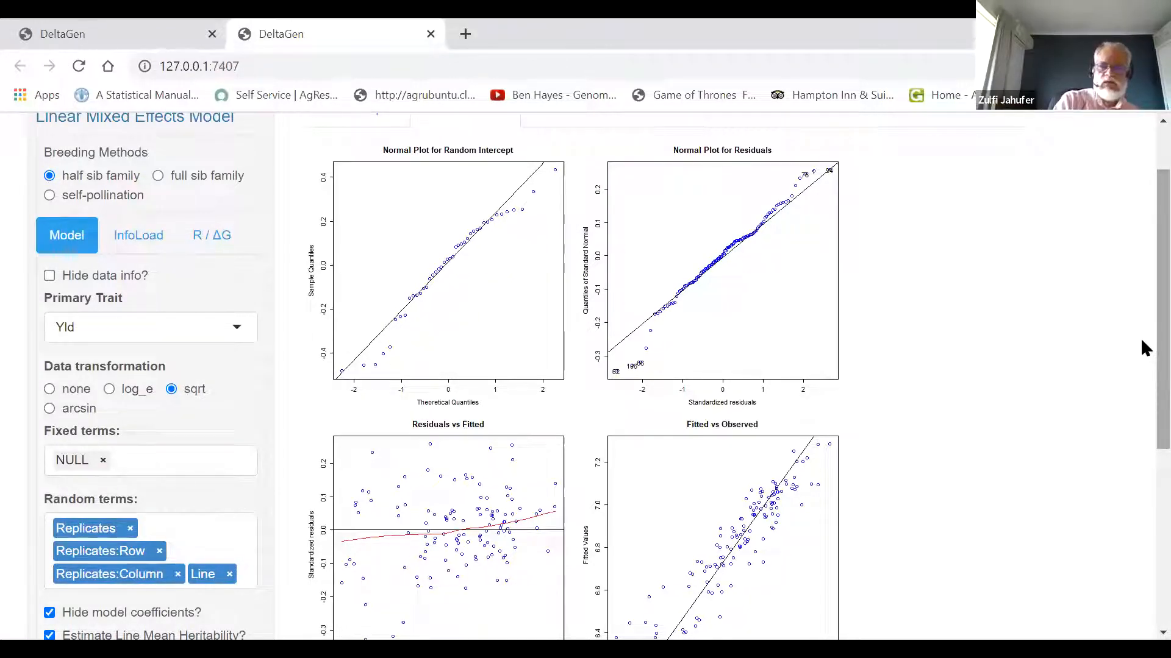
scroll(1142, 359, down, 1)
scroll(1142, 355, up, 1)
scroll(1142, 384, down, 4)
scroll(1141, 341, up, 5)
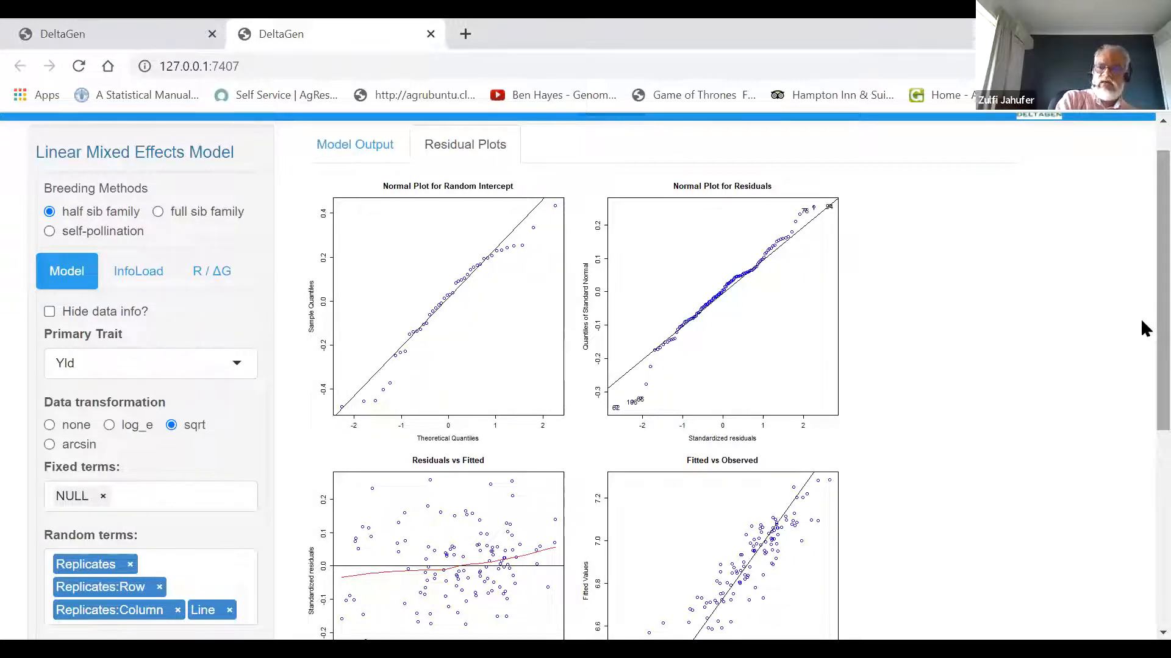
scroll(1142, 326, down, 1)
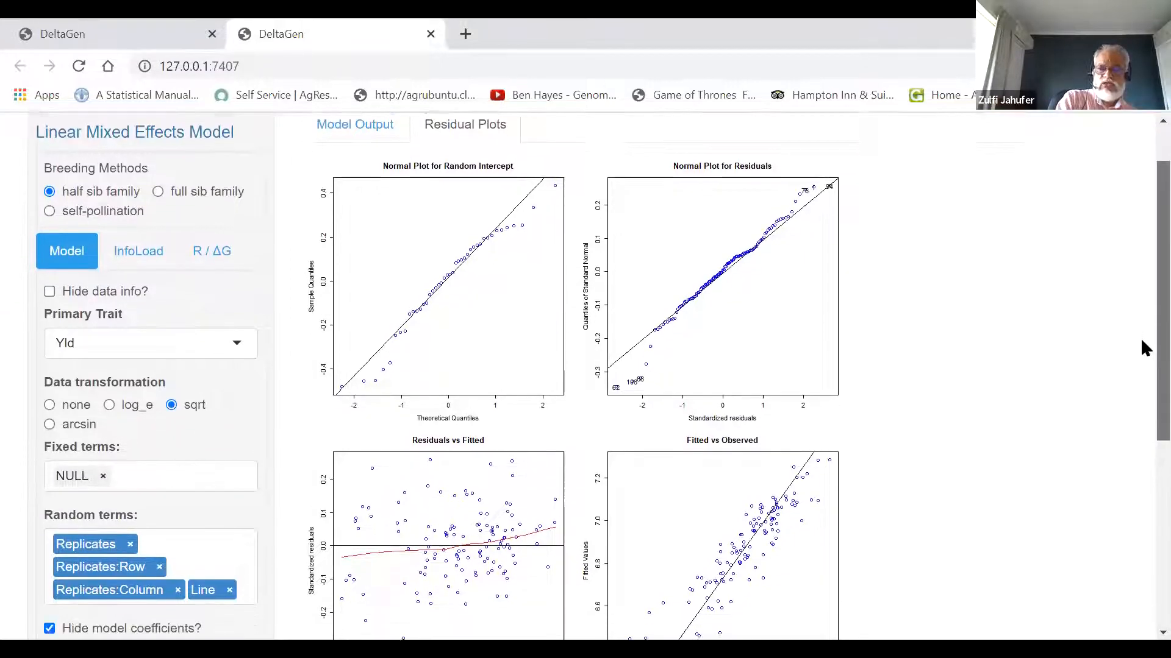
scroll(1141, 318, up, 2)
scroll(1142, 325, down, 1)
scroll(1142, 311, up, 1)
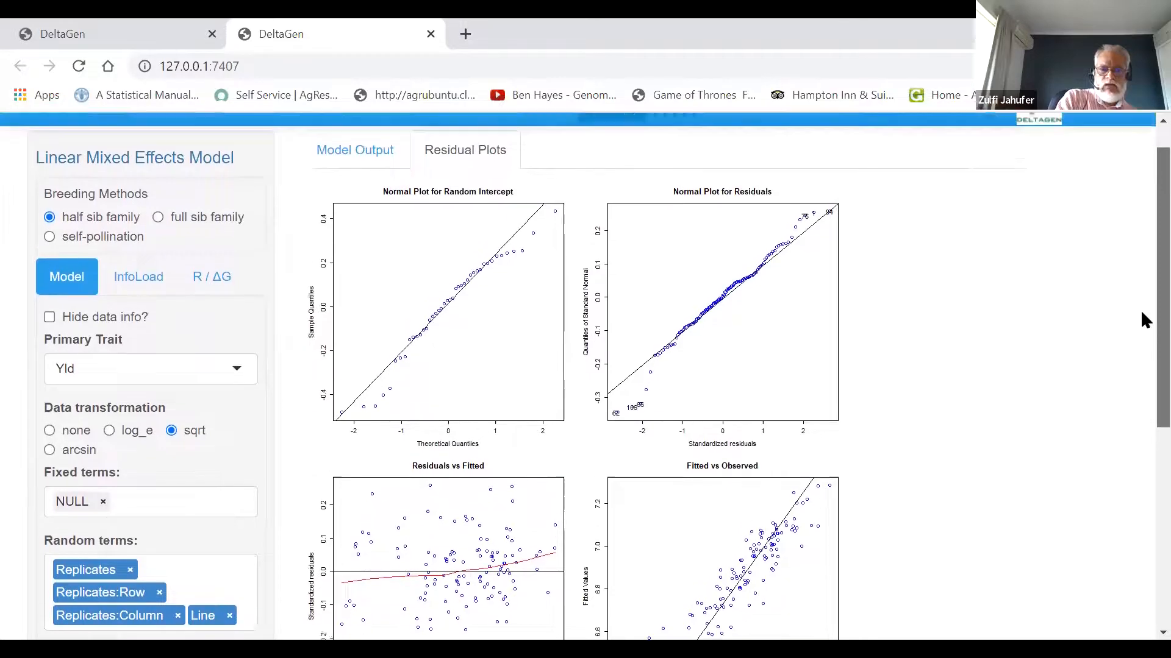
scroll(1142, 402, down, 2)
scroll(1142, 390, down, 2)
- Reload DeltaGen to clear the current session and open the data input page
scroll(1142, 341, up, 5)
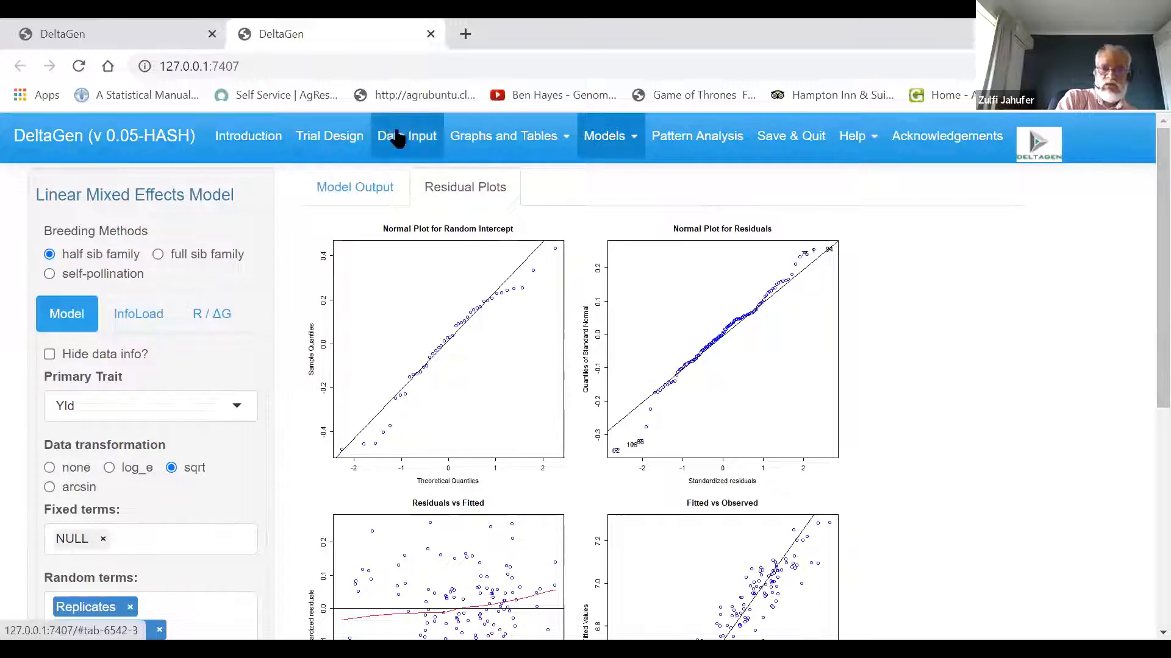
click(85, 72)
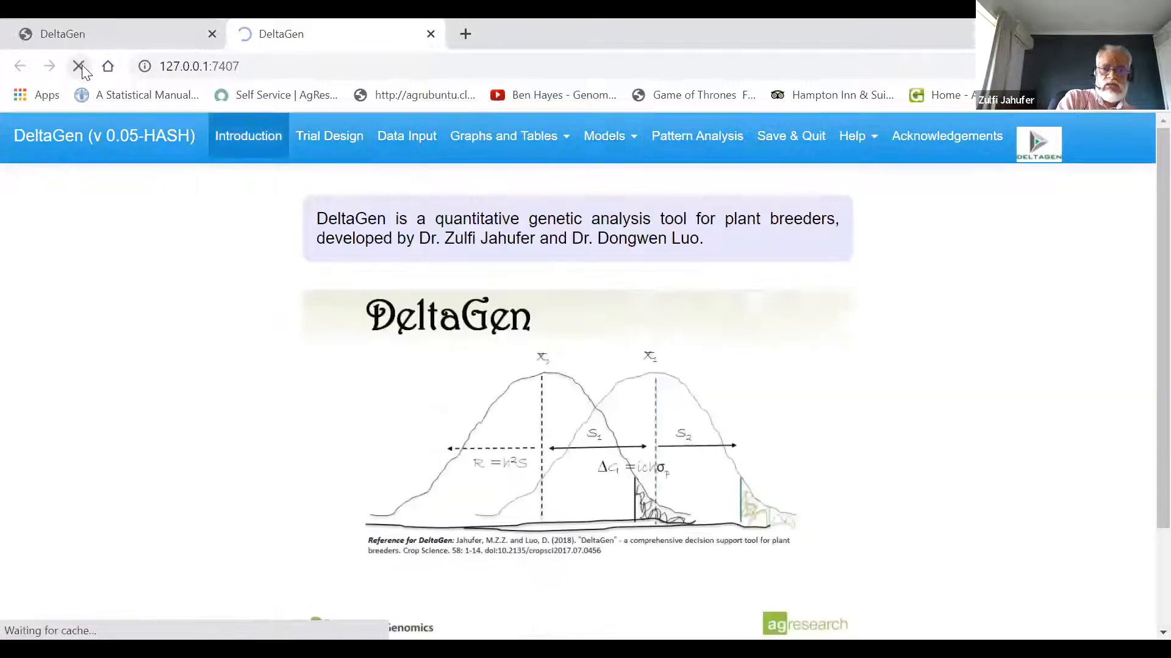
click(410, 142)
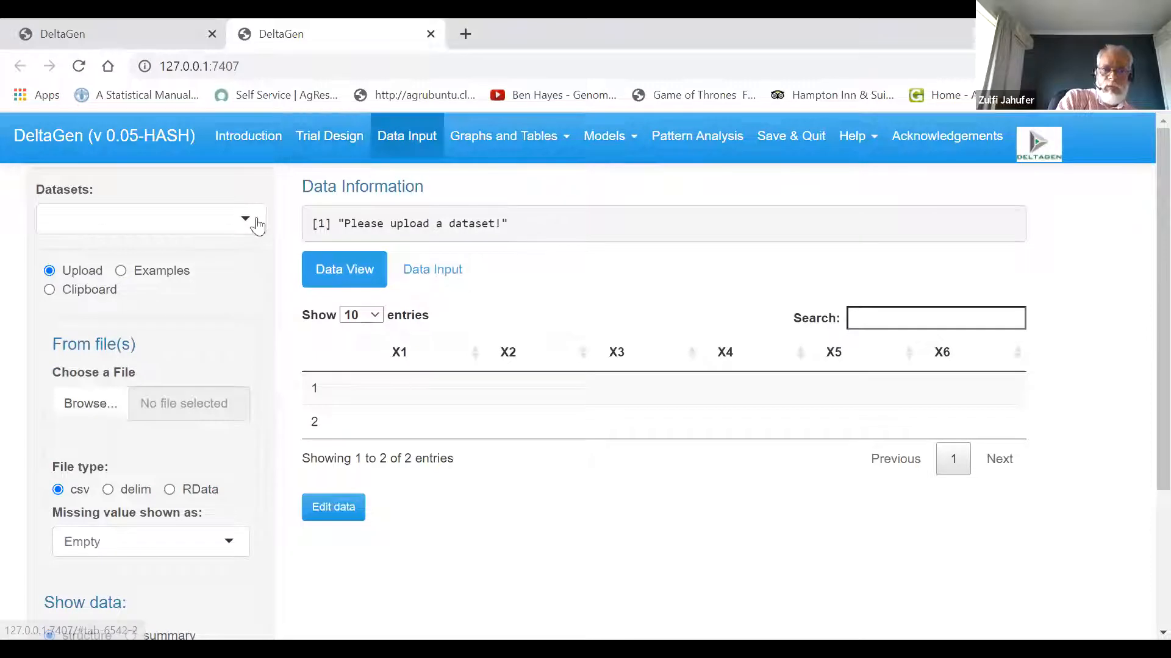
- Choose Clipboard as the data input source
click(83, 299)
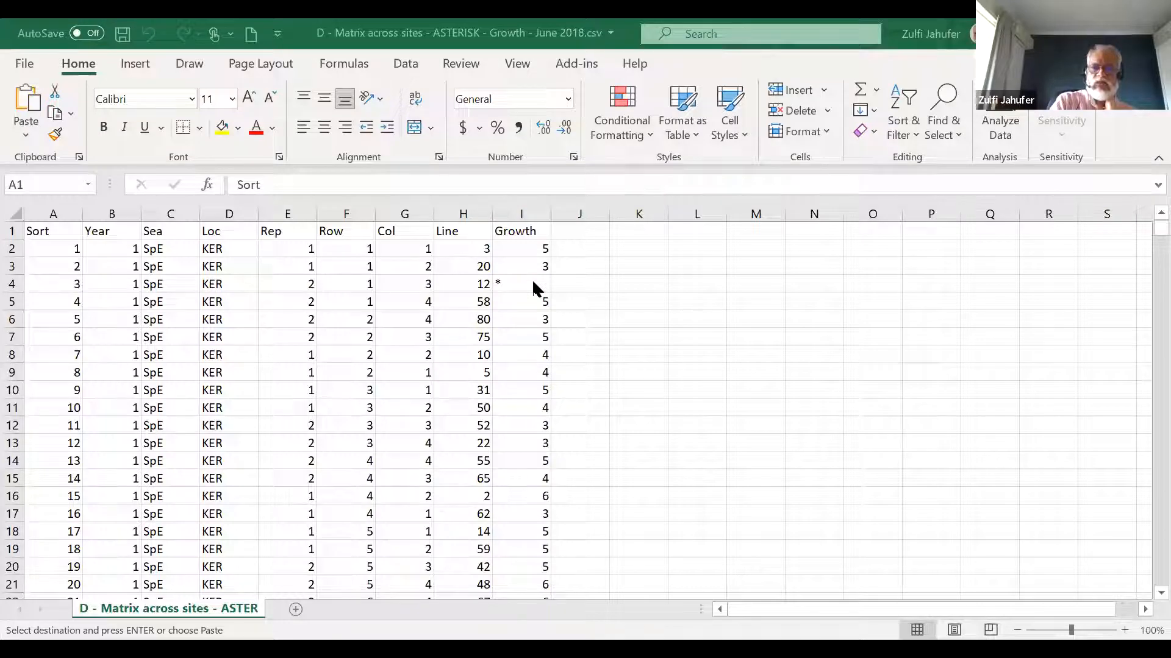
click(111, 215)
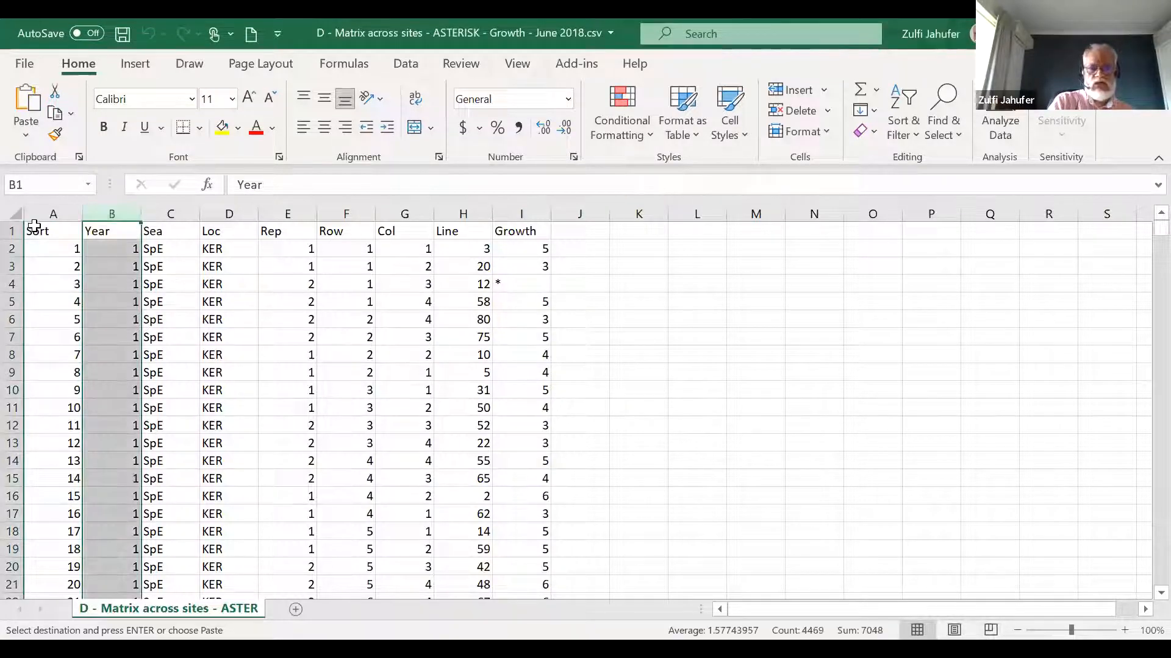
click(107, 210)
drag(511, 214, 515, 218)
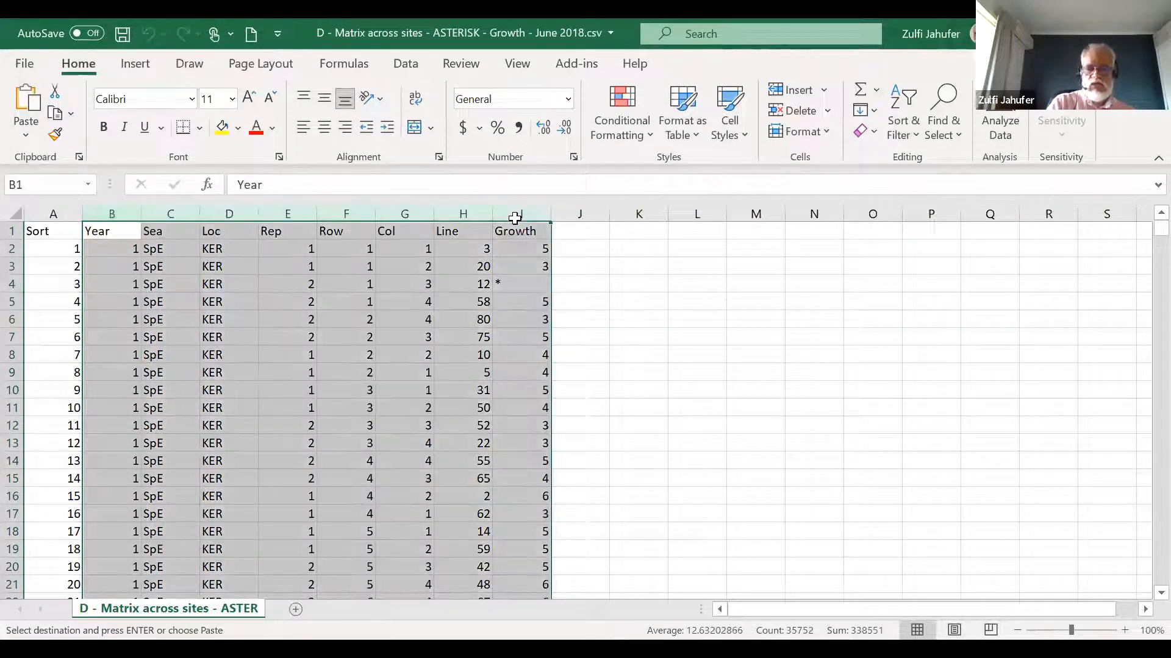
right_click(416, 265)
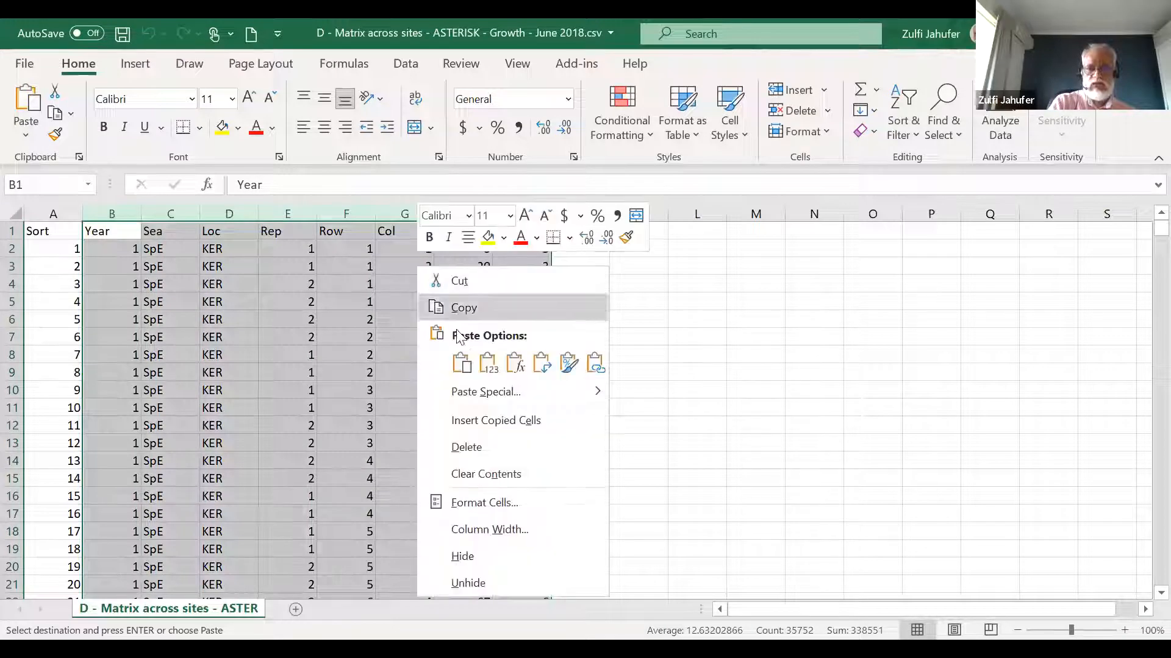
click(466, 365)
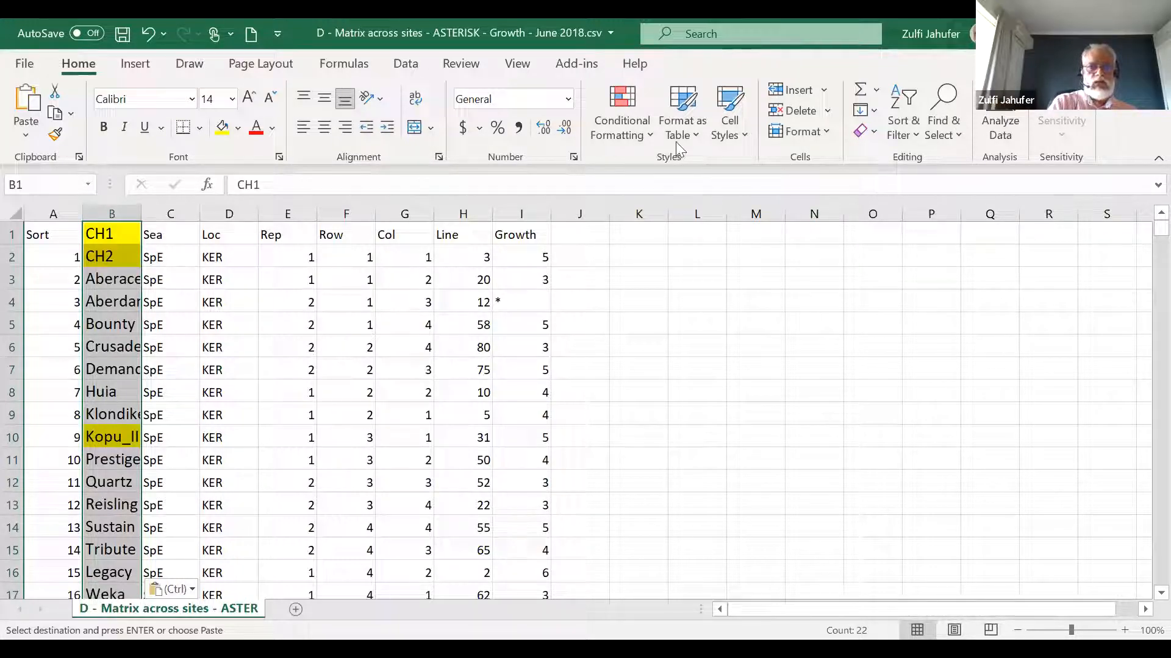
click(150, 32)
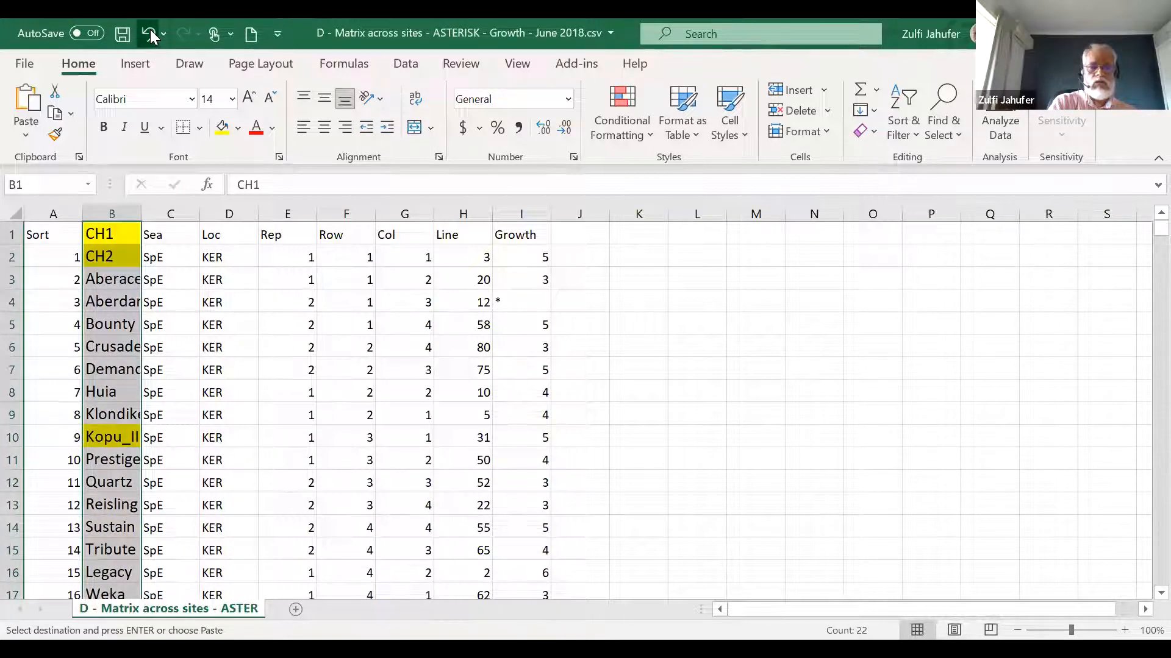
click(610, 259)
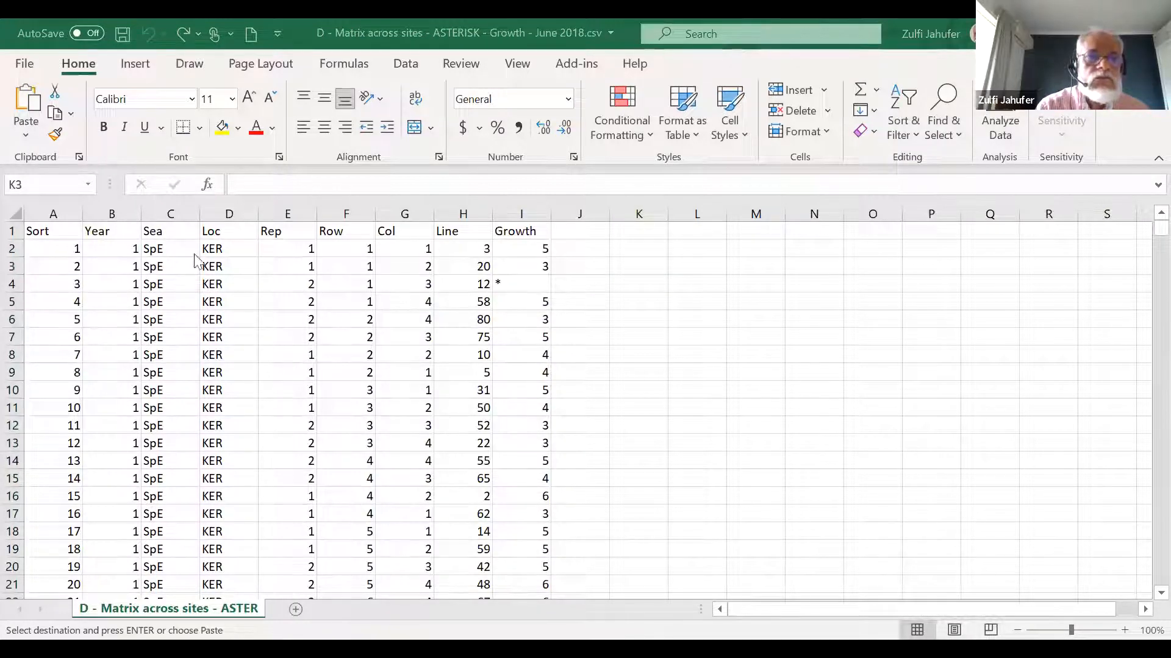
- Copy columns B to I, Year through Growth, from the growth data spreadsheet in Excel
click(679, 335)
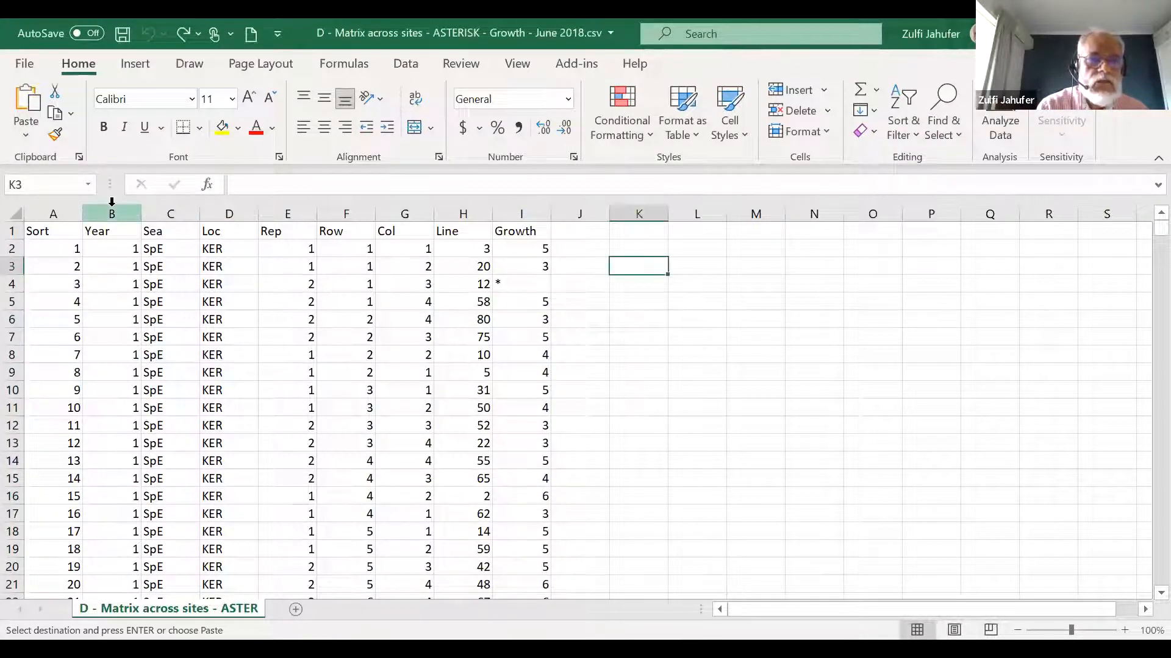
click(112, 211)
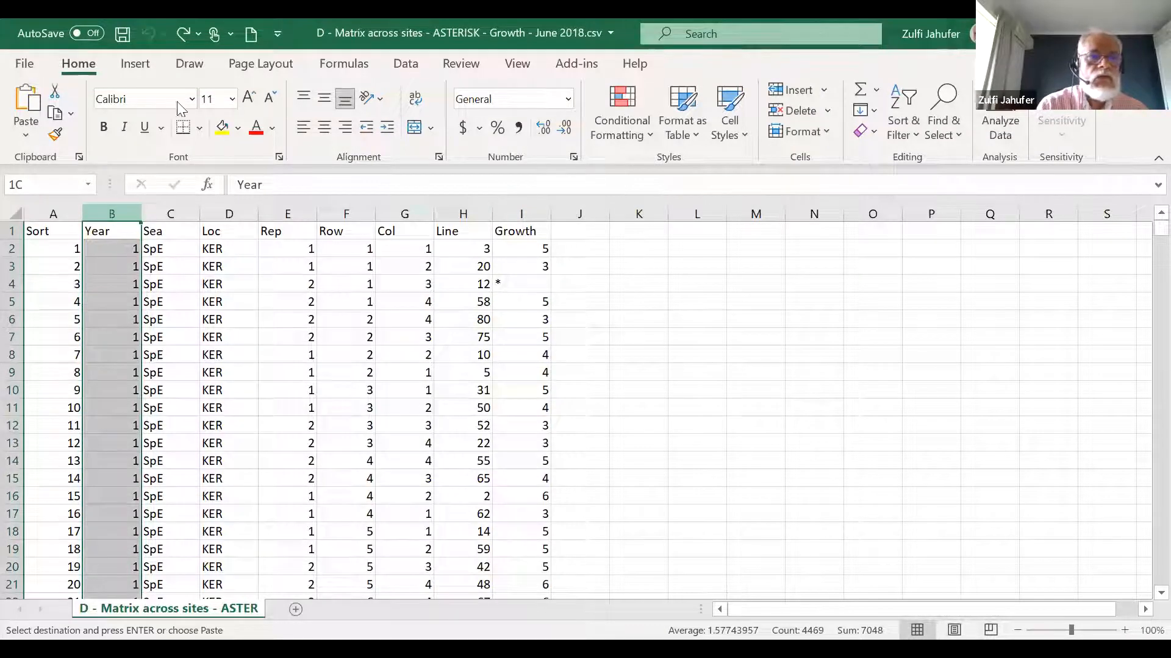
shift+click(499, 201)
click(63, 114)
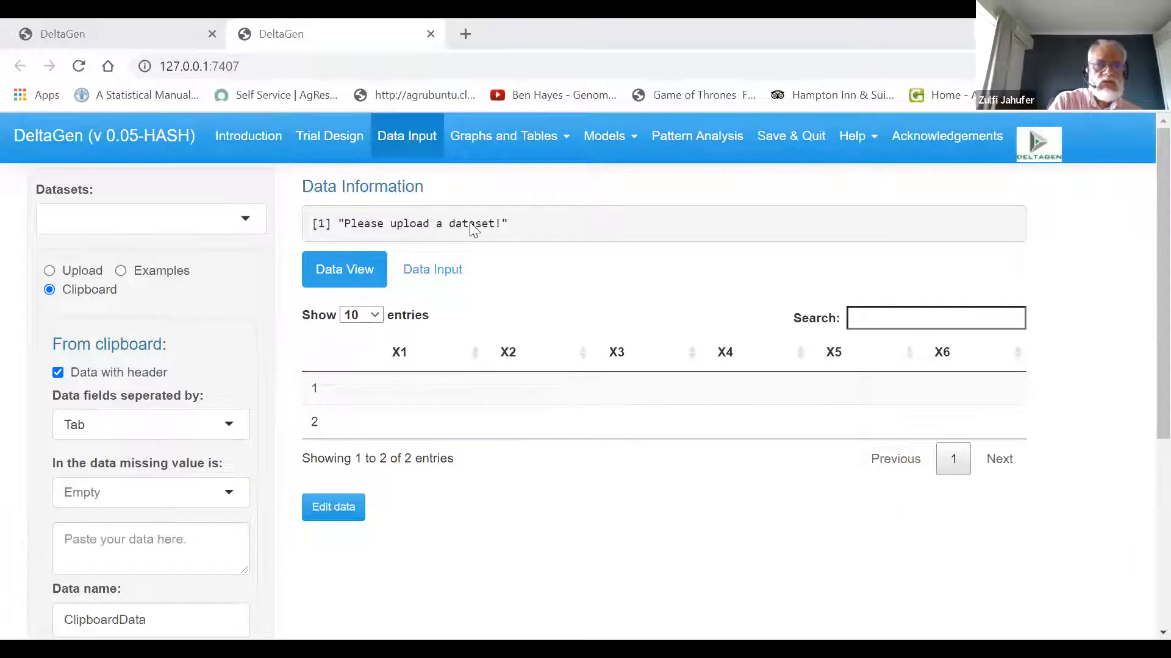
- Switch to the DeltaGen data input page on port 7407 and set the missing value symbol to *
click(144, 35)
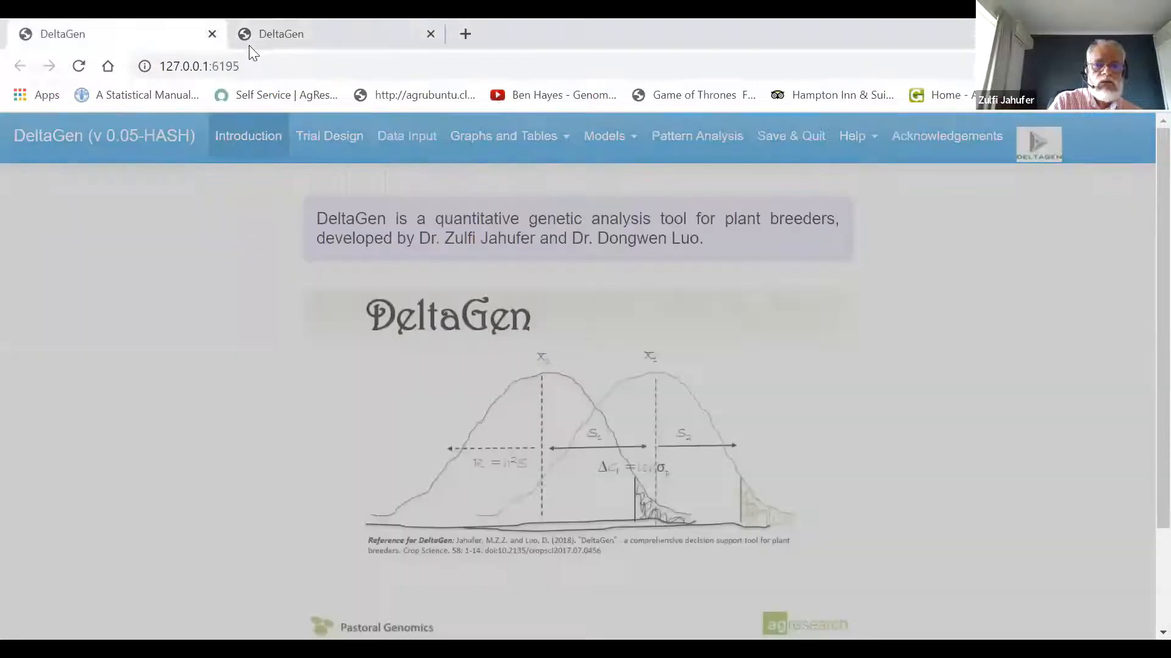
click(259, 44)
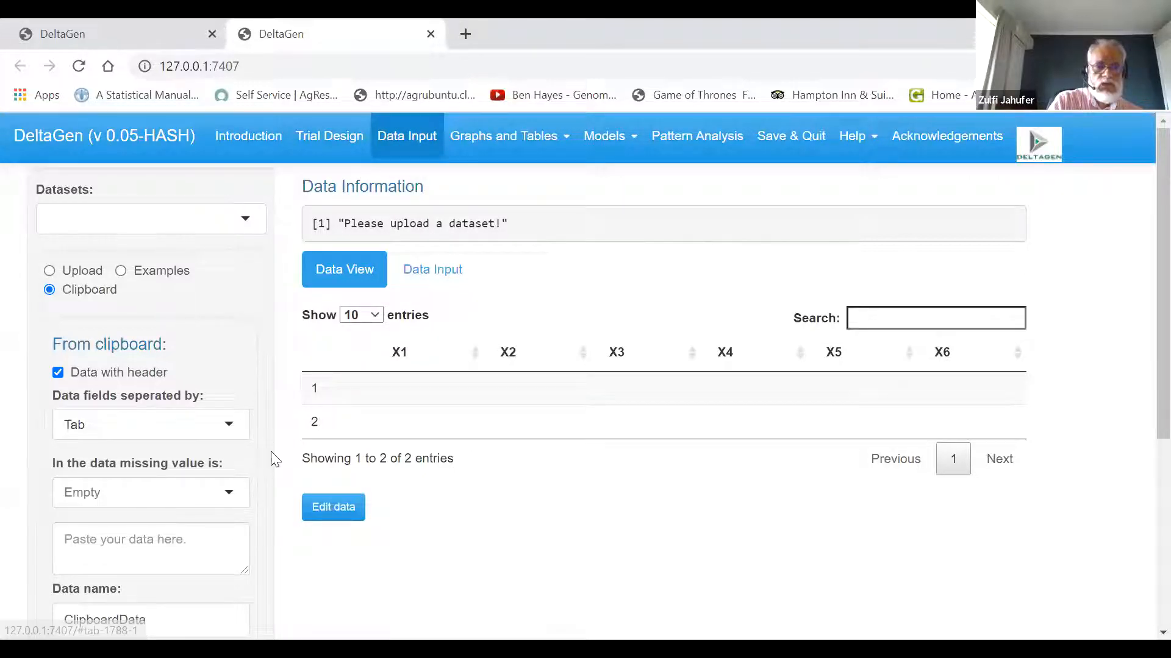
click(230, 491)
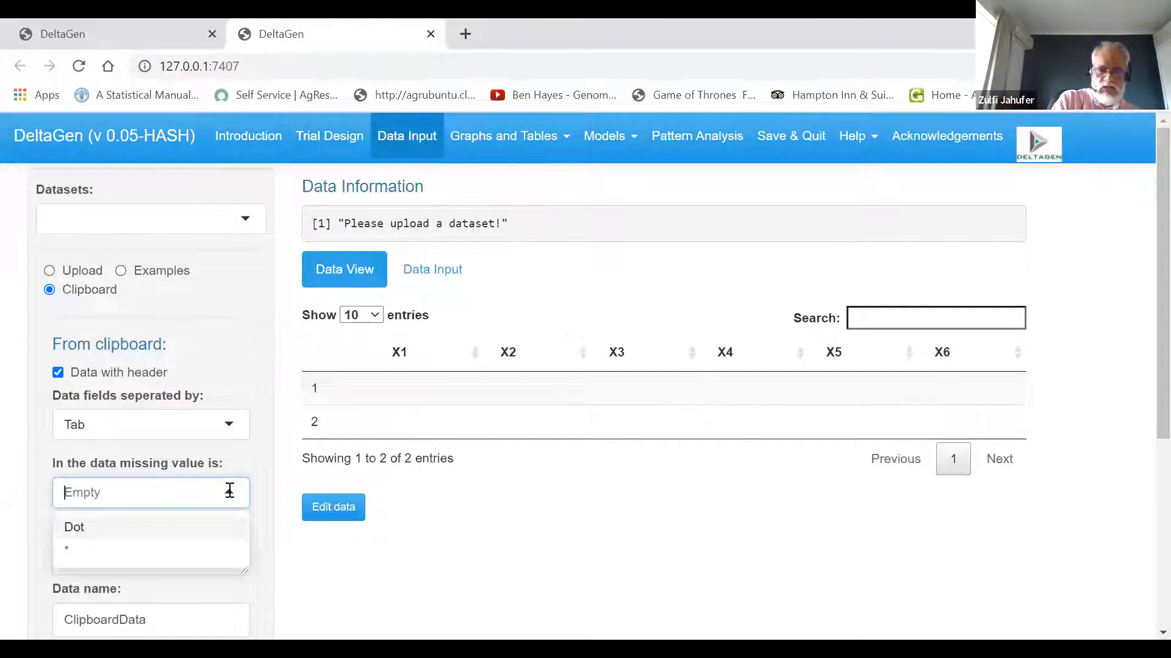
click(80, 551)
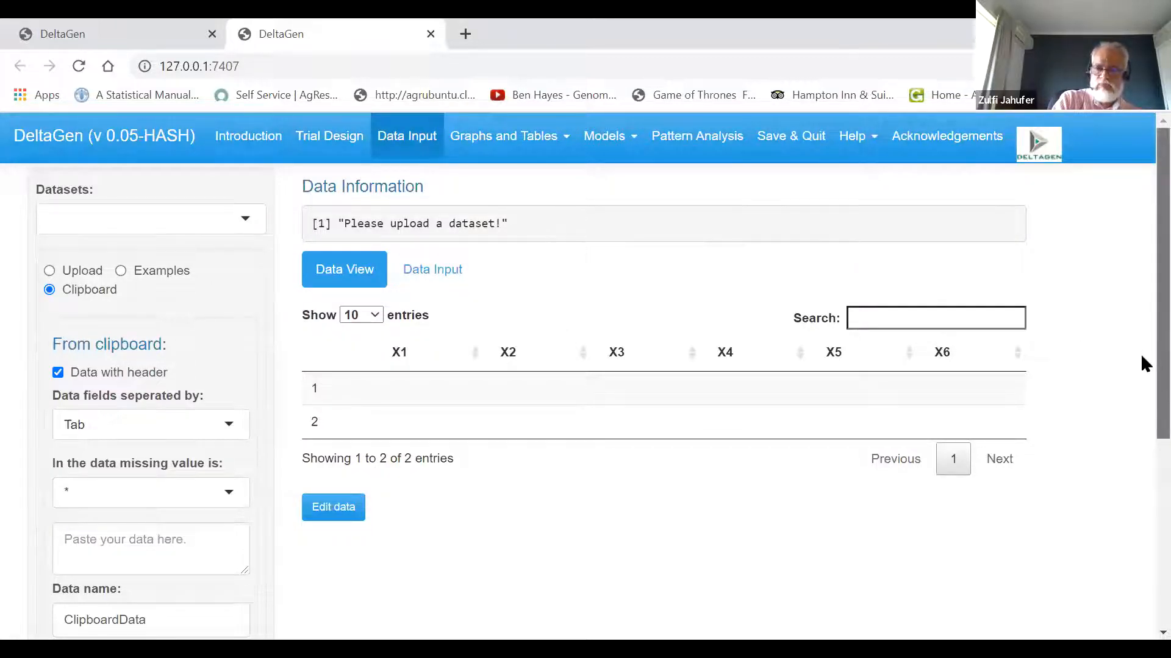
- Paste the copied spreadsheet data into the clipboard import form and submit it with the data name ClipboardData
scroll(1140, 354, down, 2)
scroll(1141, 452, down, 2)
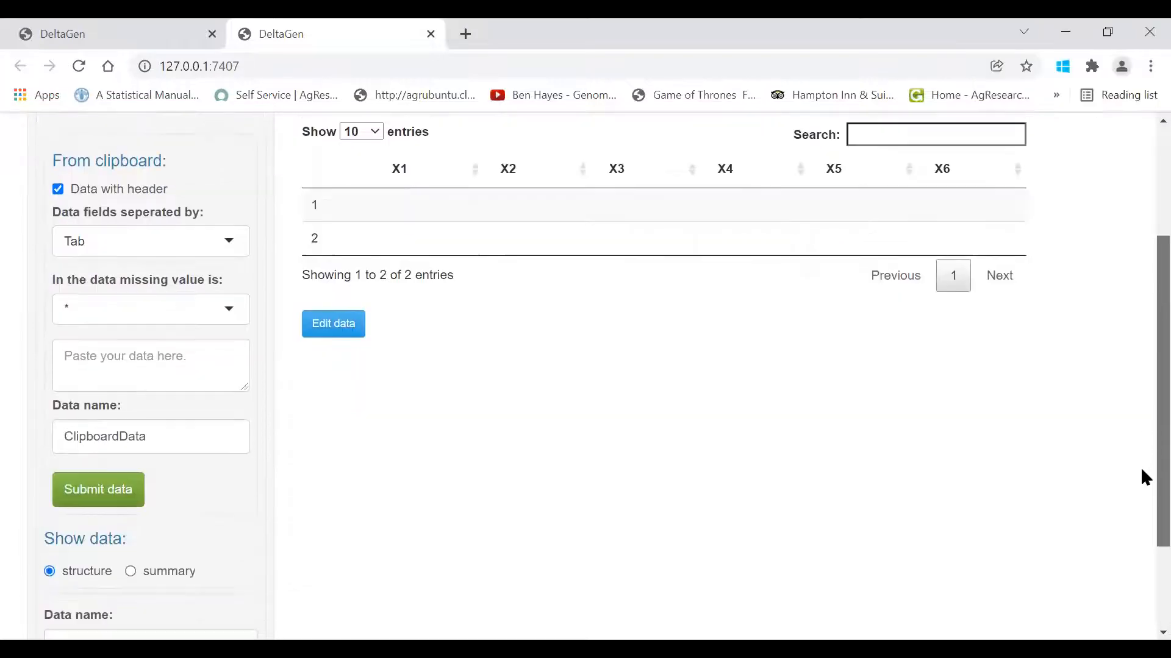
click(69, 345)
right_click(67, 343)
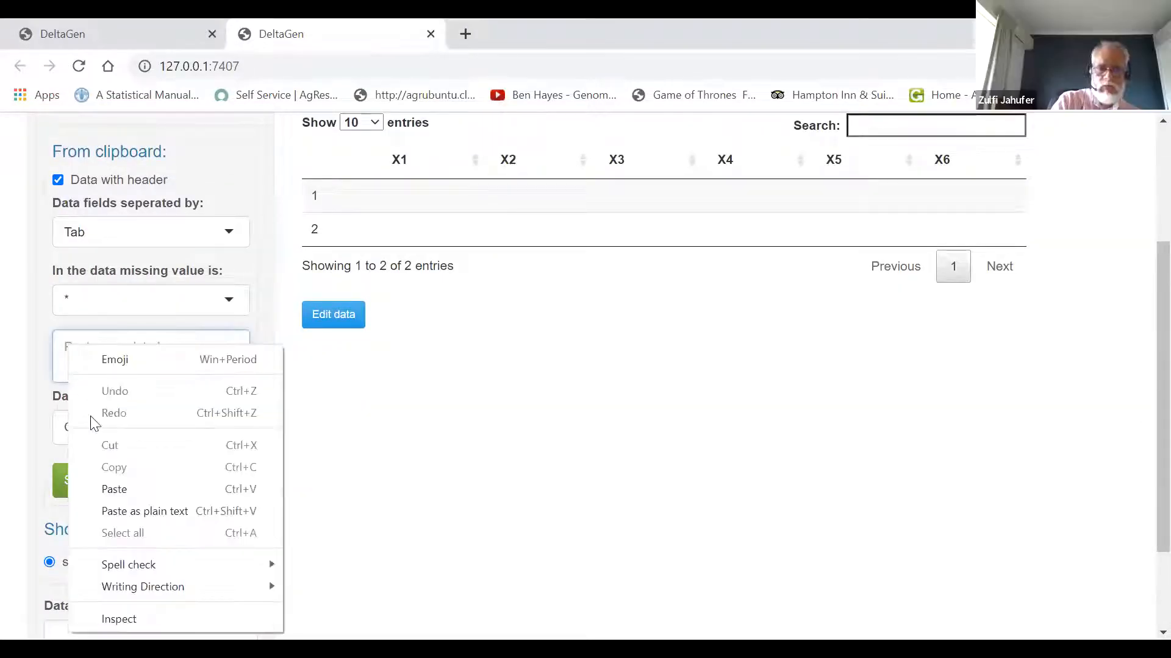
click(114, 489)
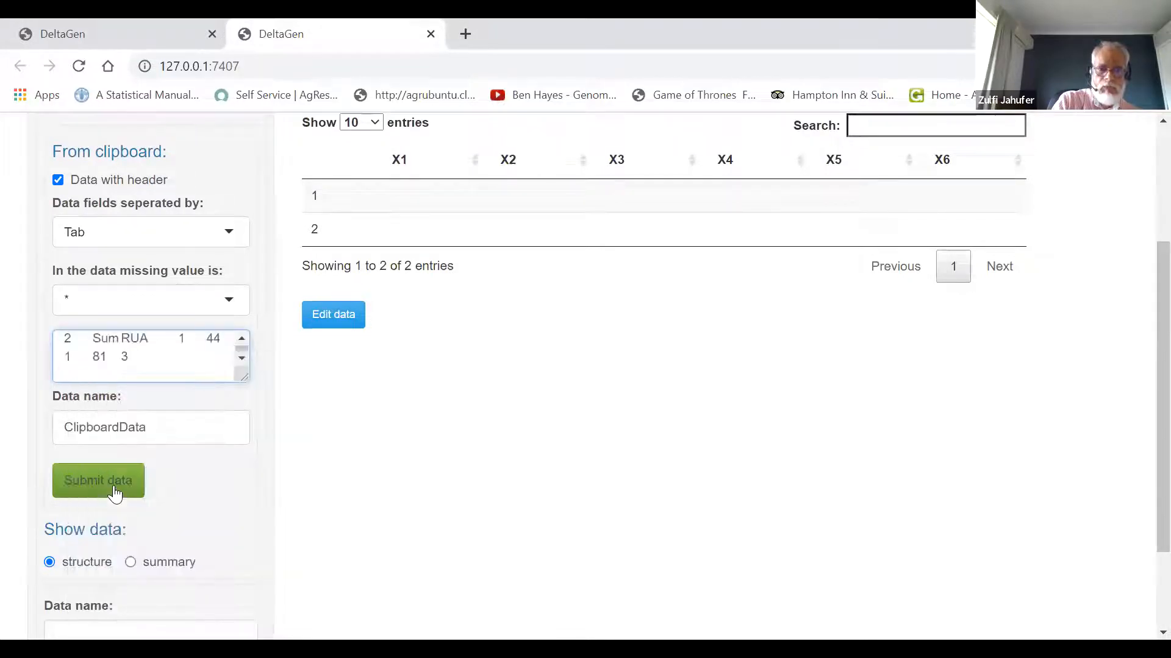
click(124, 483)
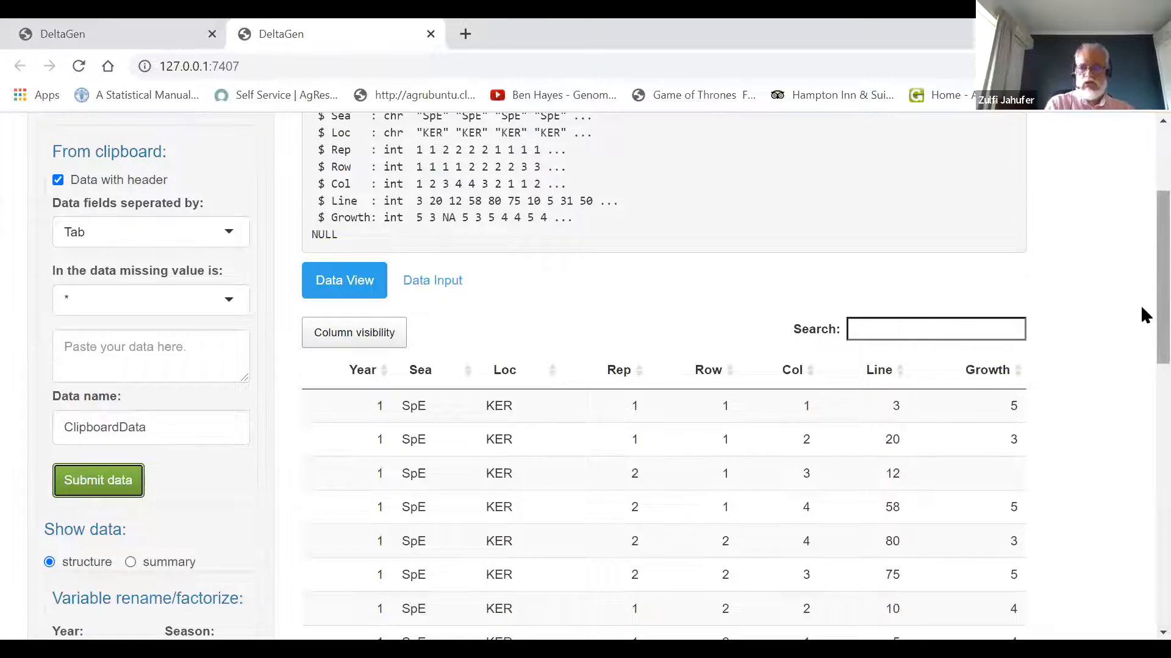
- In the variable rename/factorize settings, assign the Year column to Year and the Sea column to Season
scroll(1140, 323, down, 2)
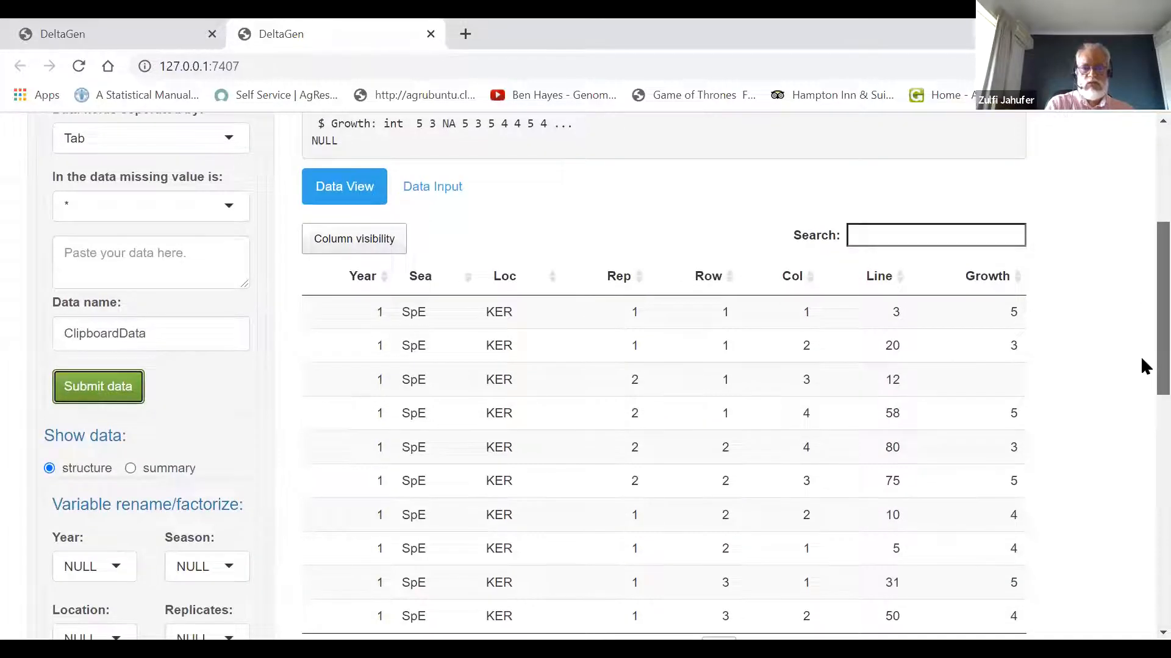
scroll(1140, 356, down, 1)
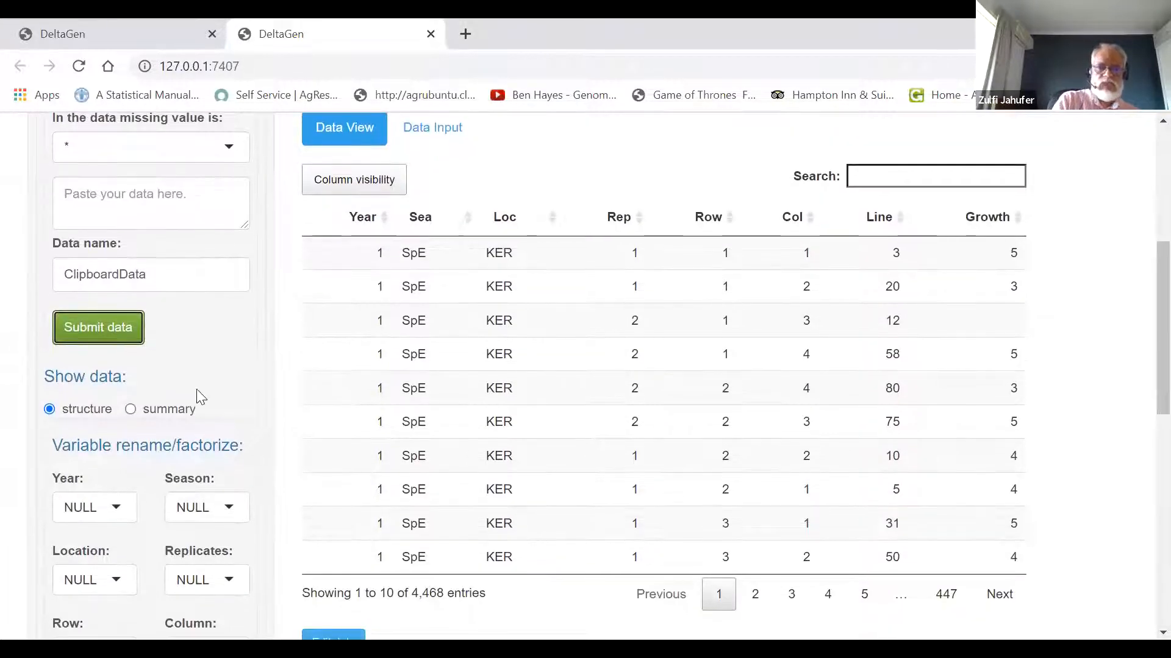
click(118, 511)
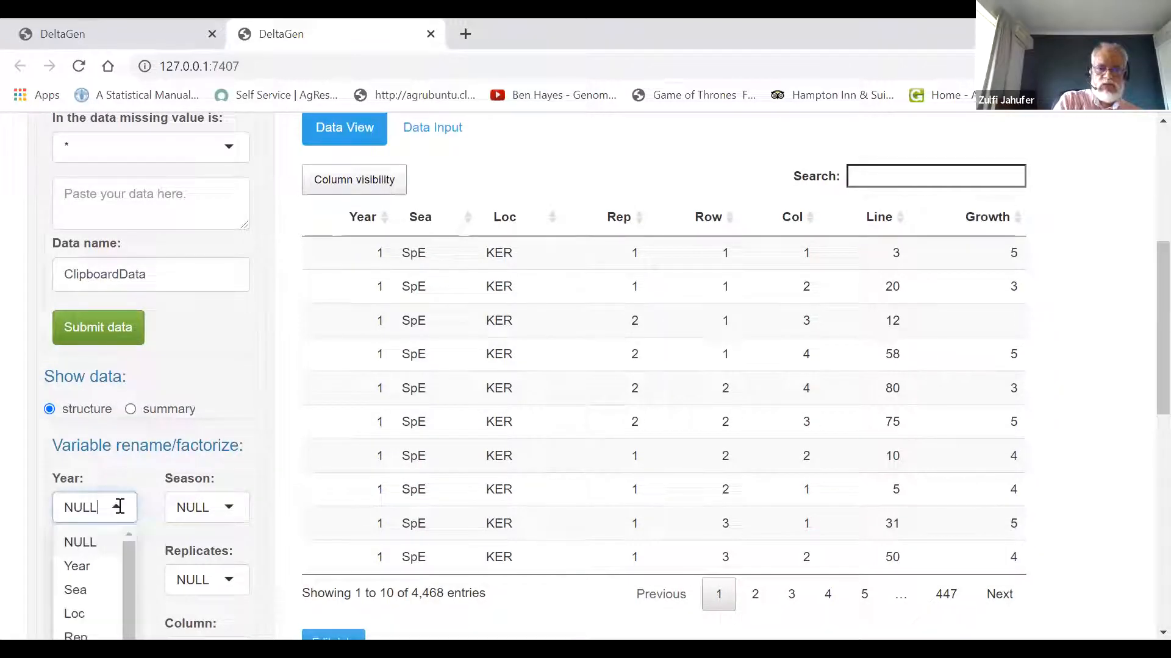
click(89, 566)
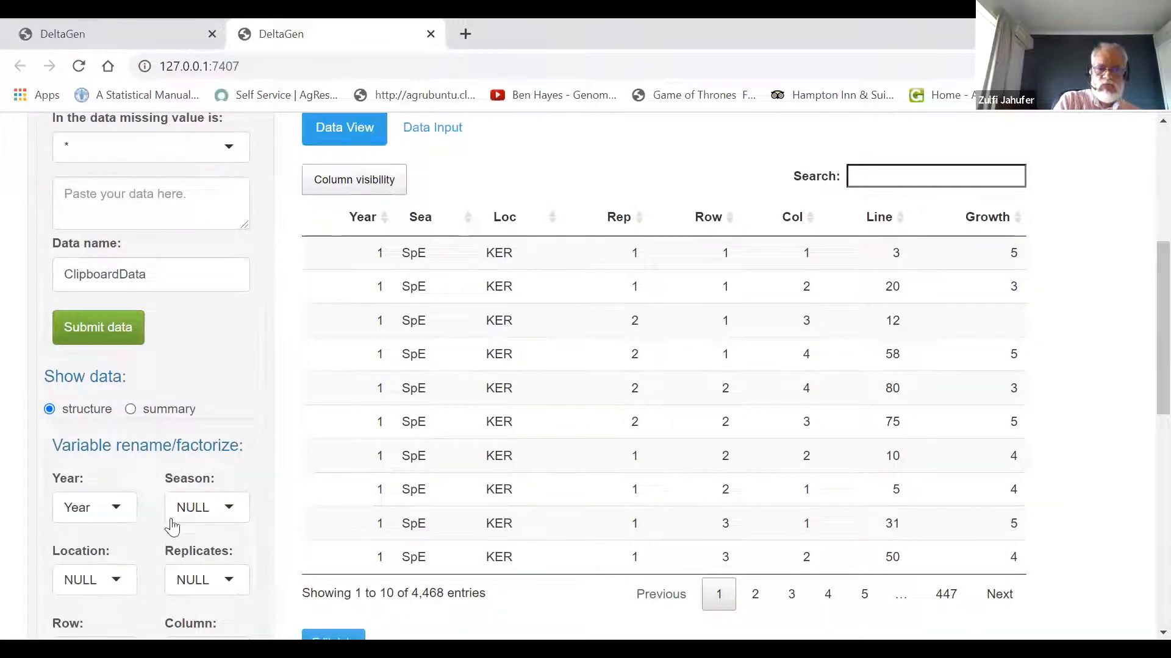
click(228, 510)
click(205, 591)
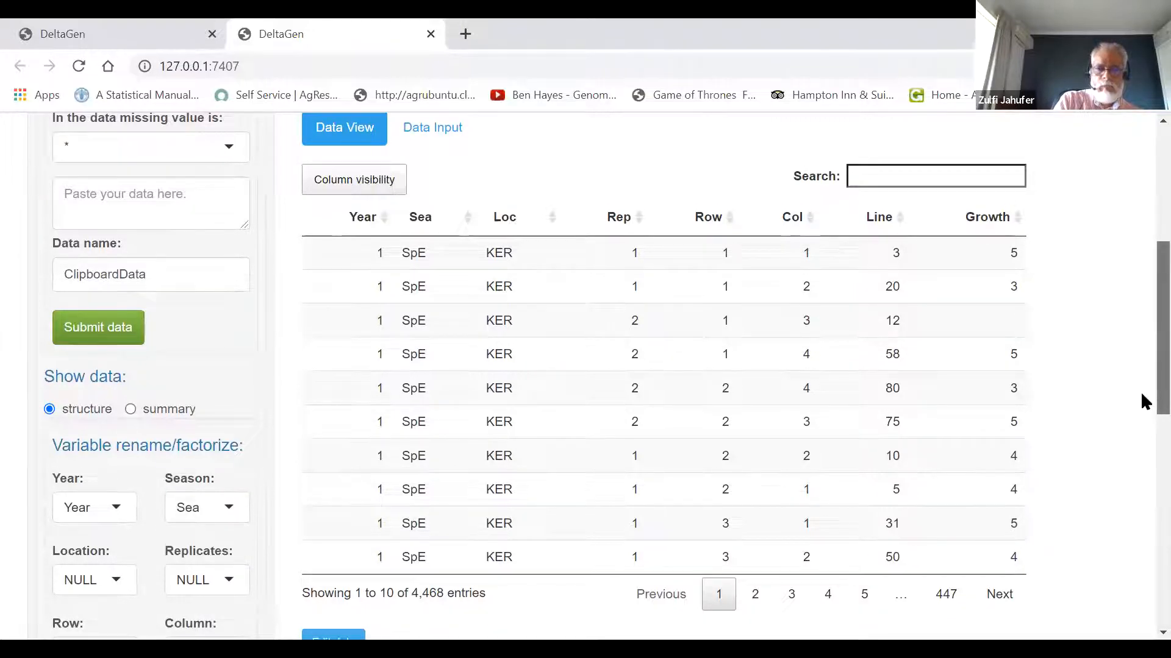
- Assign Loc to Location, Rep to Replicates, Row to Row and Col to Column in the rename/factorize settings
scroll(1141, 397, down, 5)
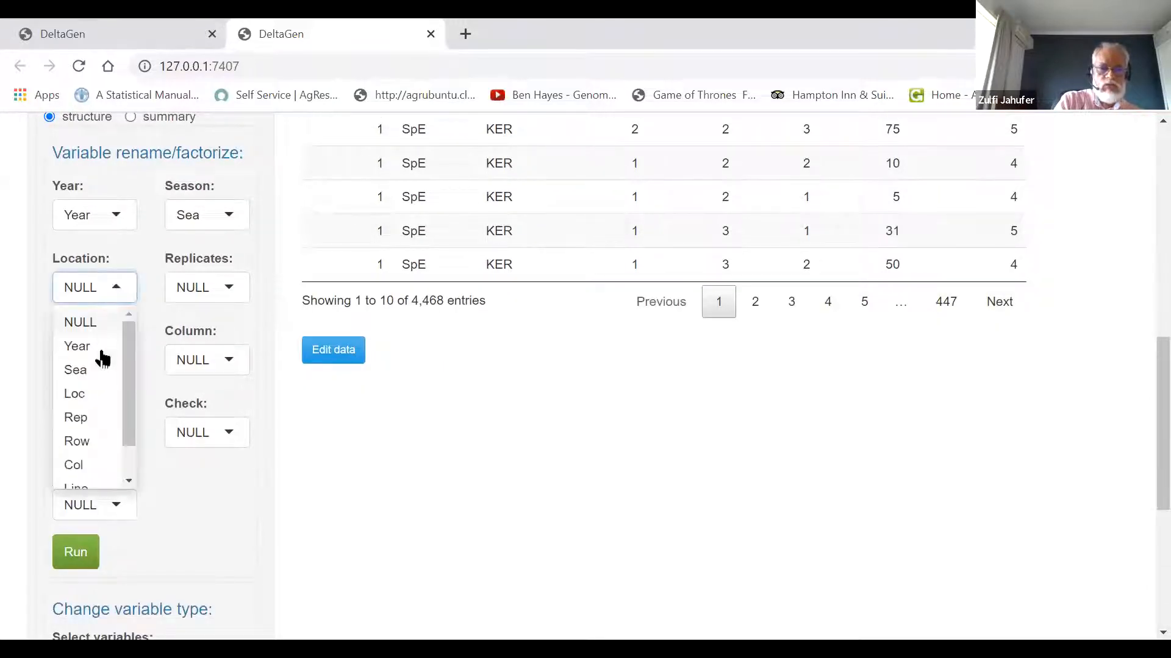
click(92, 393)
click(230, 291)
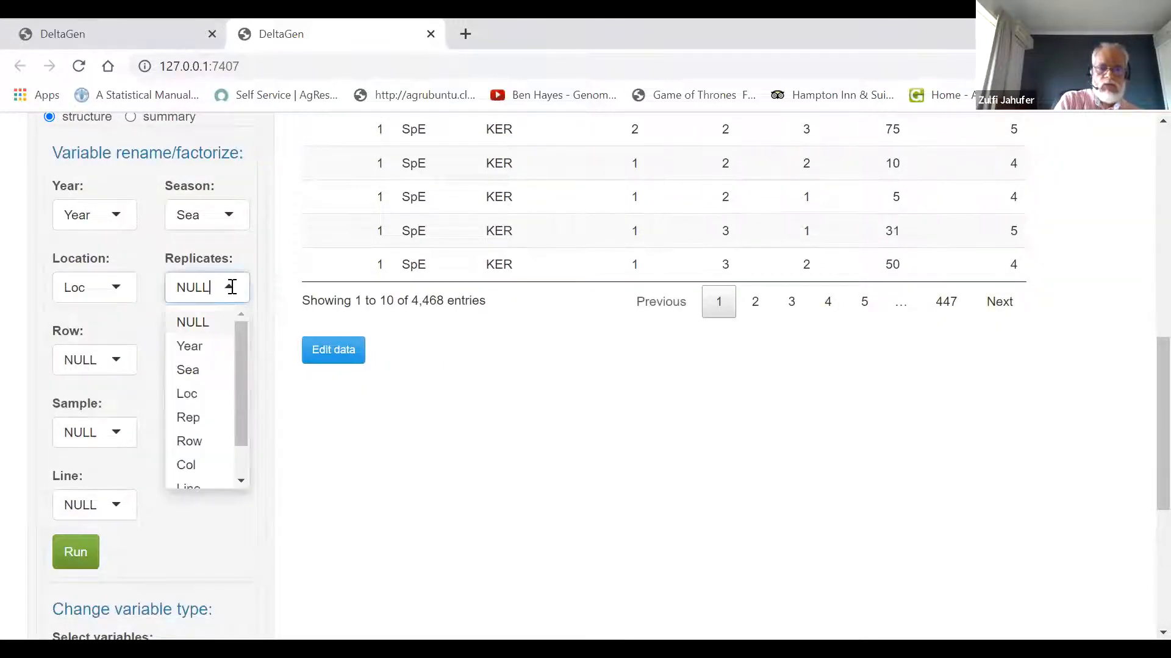
click(207, 421)
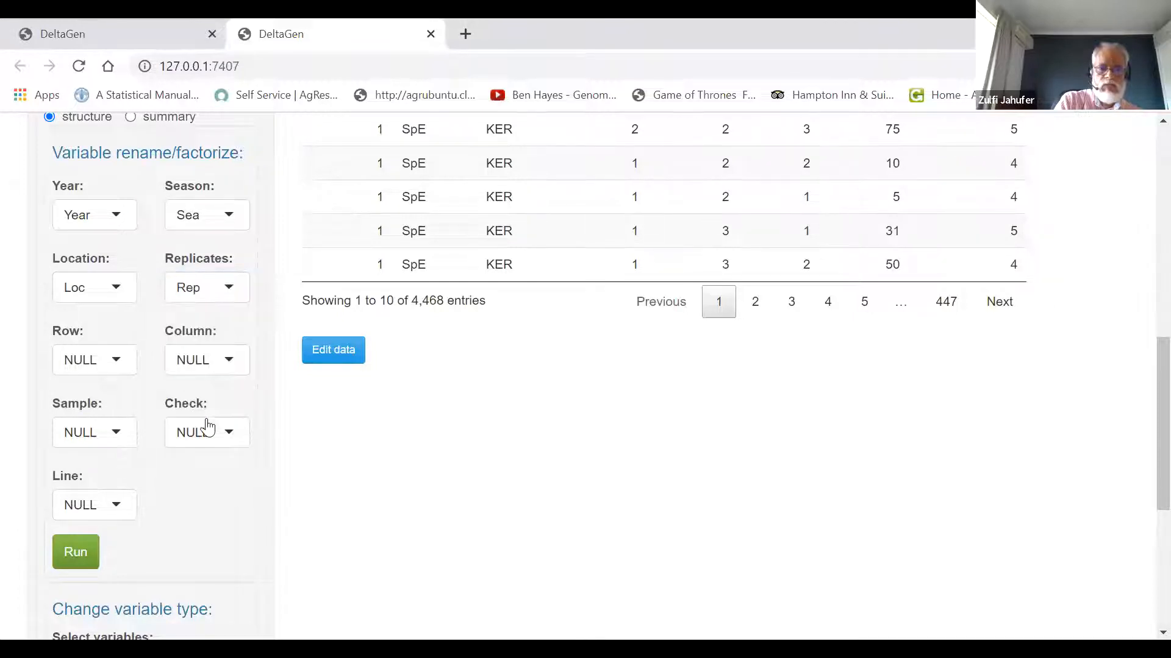
click(117, 360)
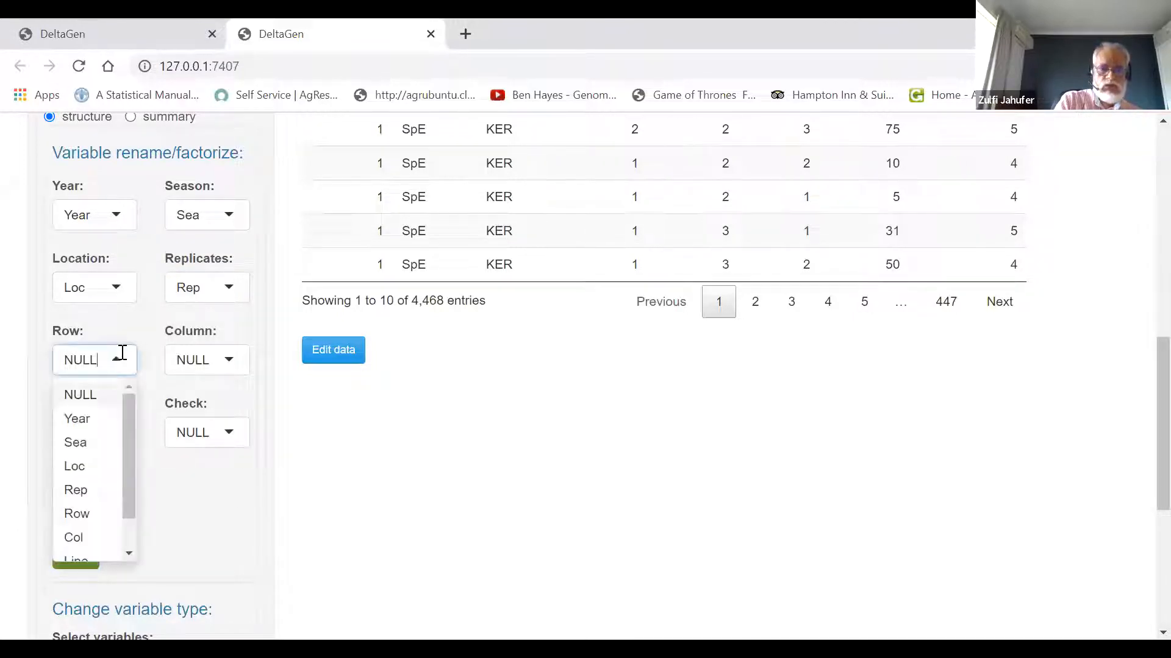
click(85, 515)
click(230, 363)
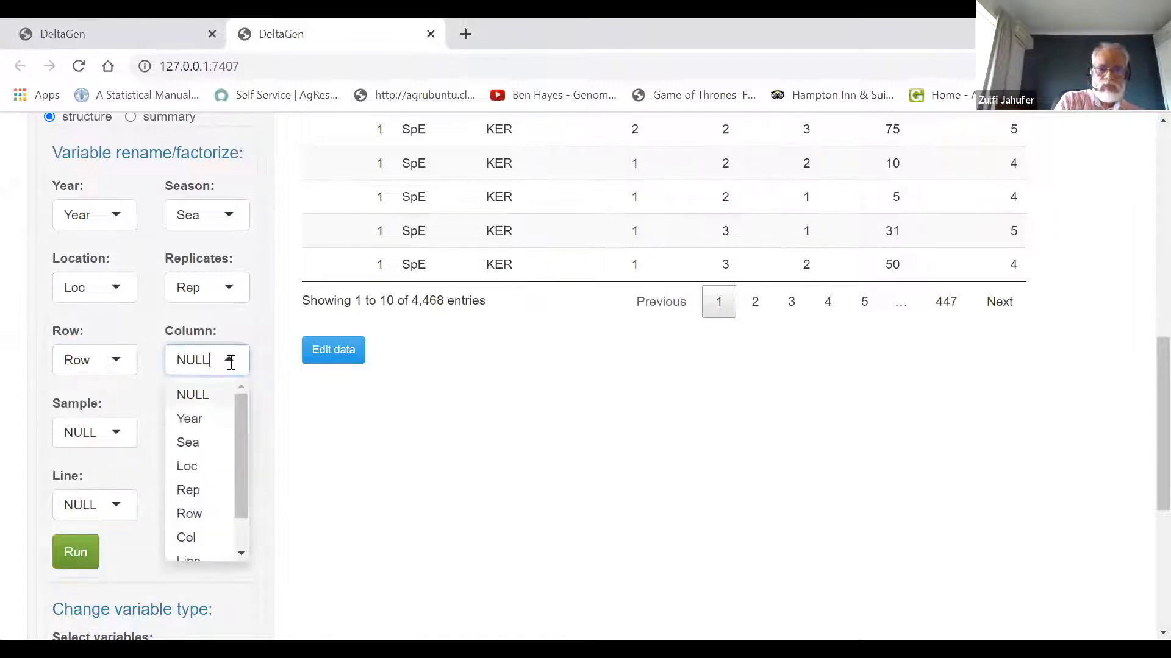
click(199, 539)
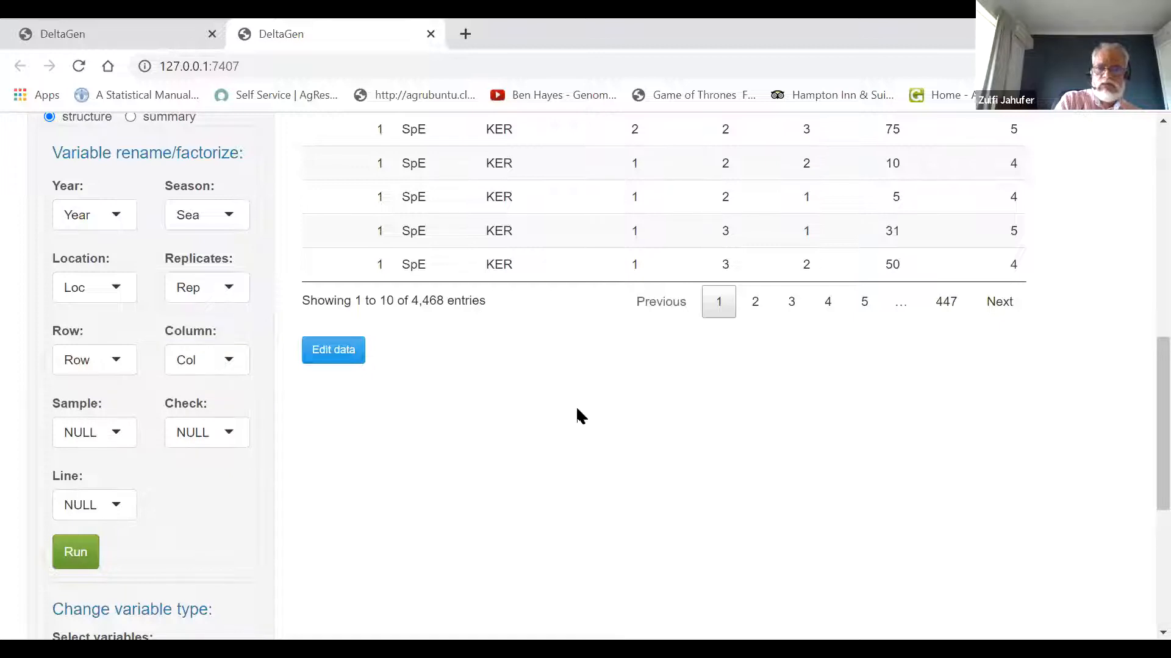
- Assign the Line column to Line and run the variable renaming and factorizing
scroll(1141, 412, up, 1)
scroll(1141, 330, up, 3)
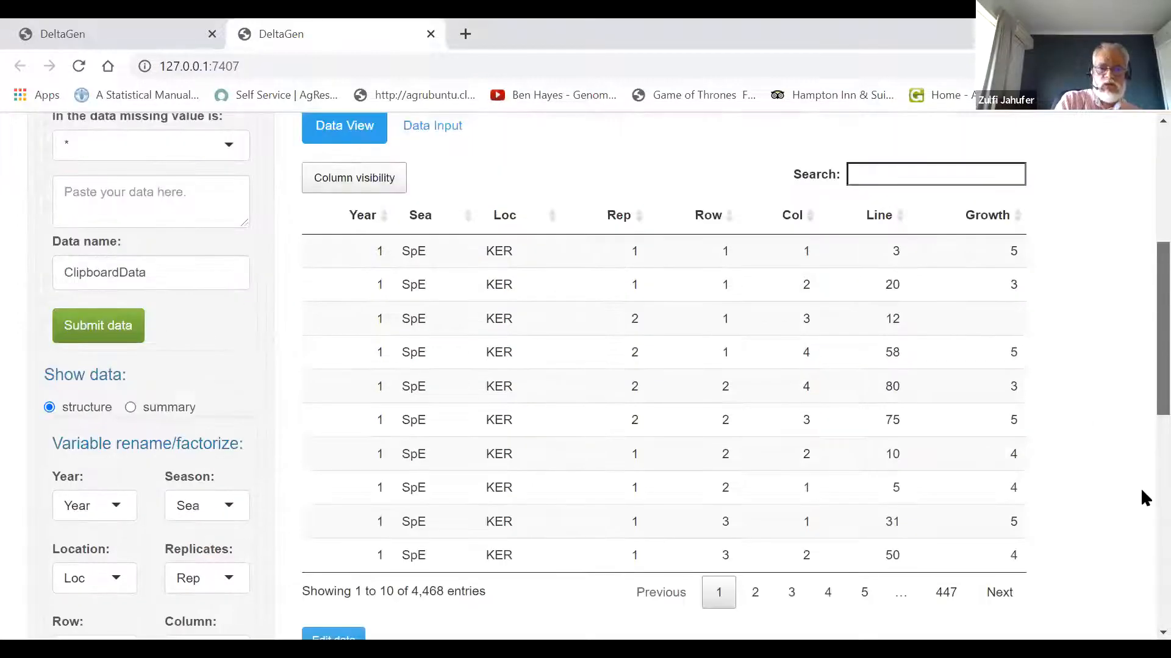
scroll(1140, 487, down, 8)
click(122, 275)
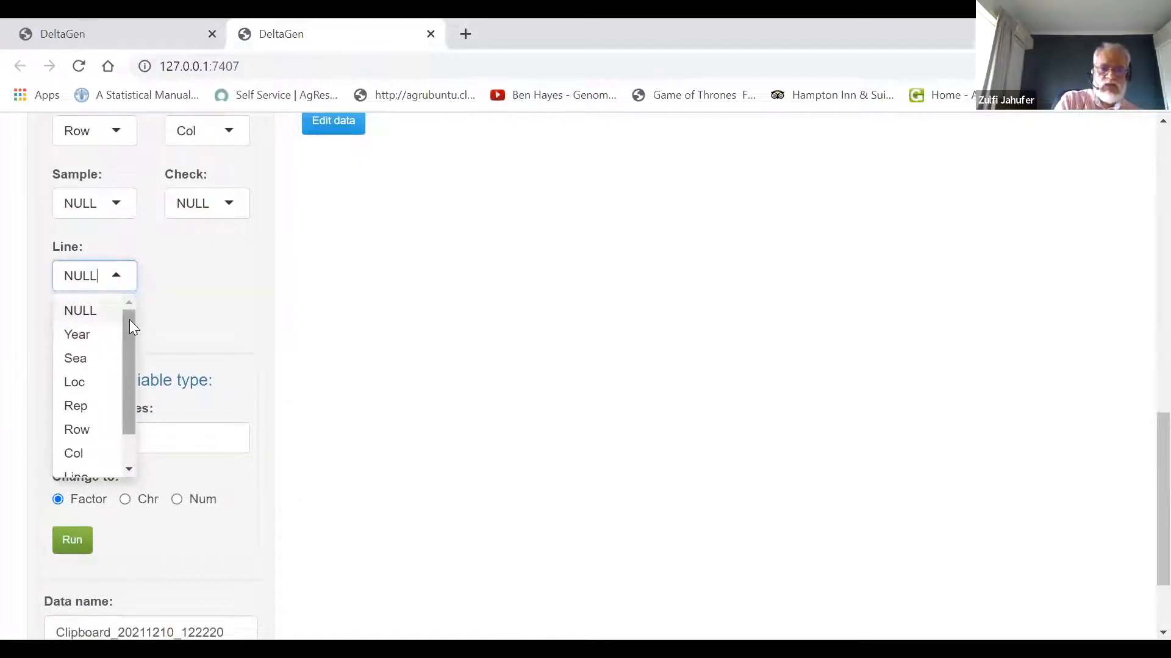
drag(129, 328, 127, 367)
click(97, 435)
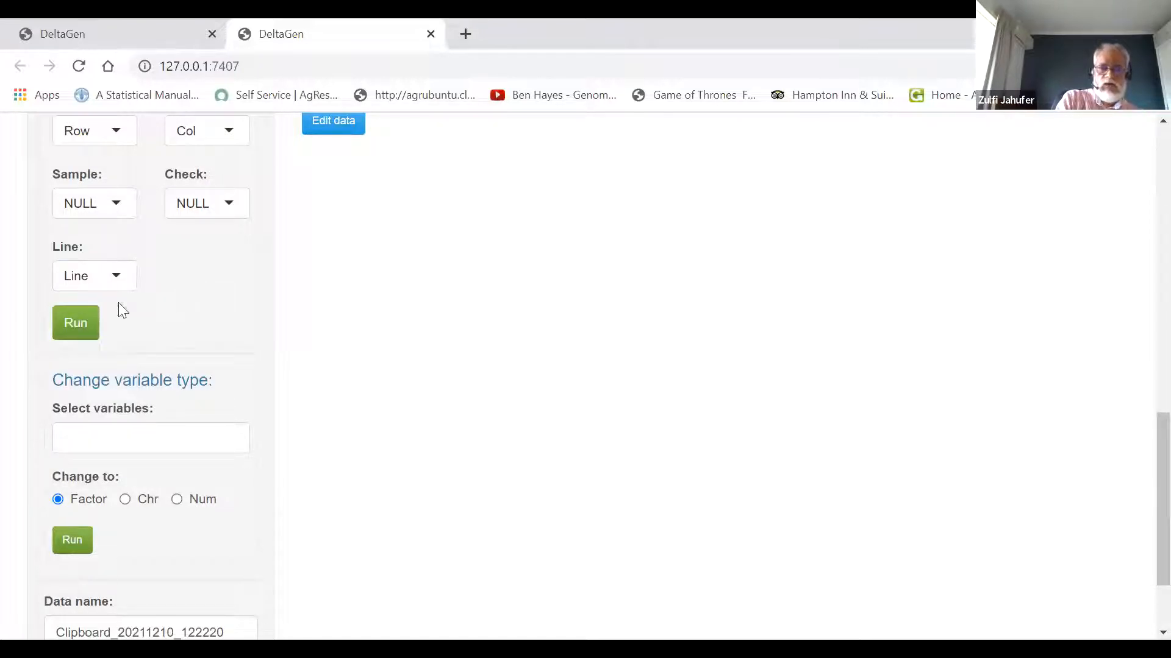
click(81, 328)
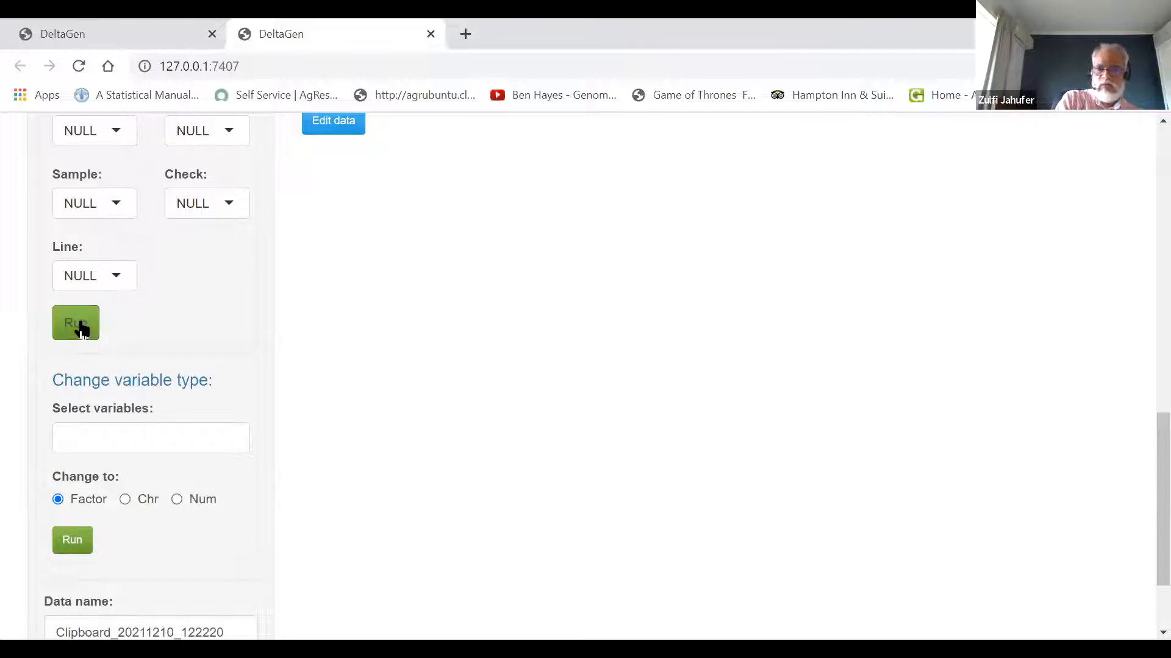
- Review the renamed columns in the data table and the variable types under Data Information
scroll(1140, 426, up, 1)
scroll(1142, 354, up, 4)
scroll(1143, 296, up, 2)
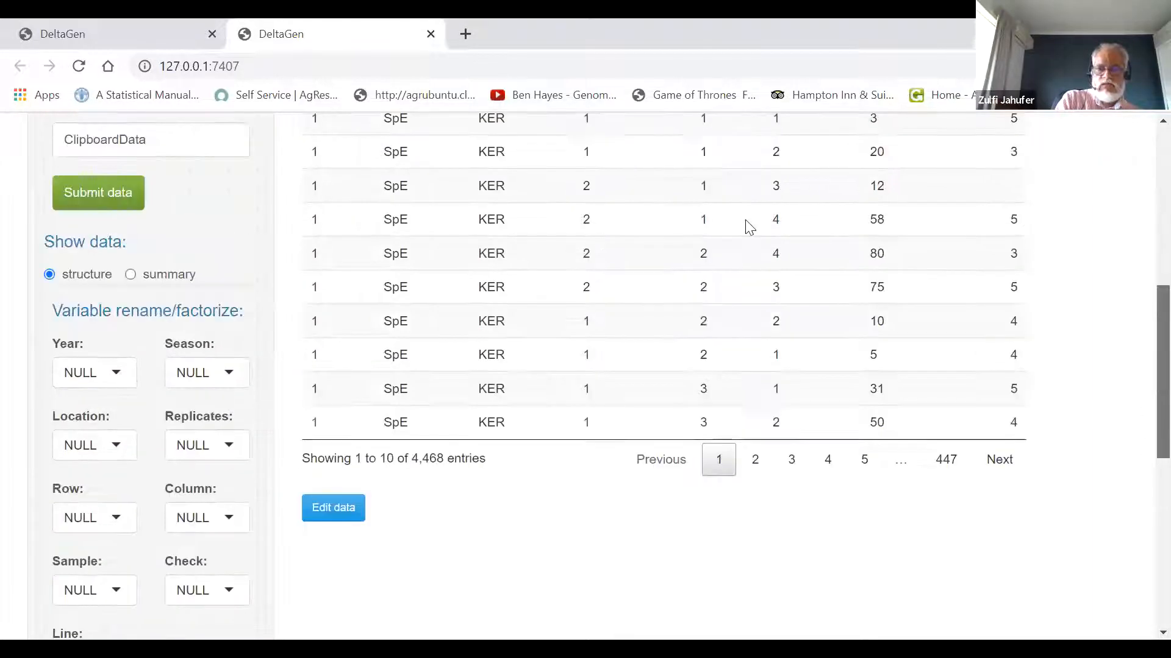
scroll(750, 228, up, 1)
scroll(445, 379, up, 6)
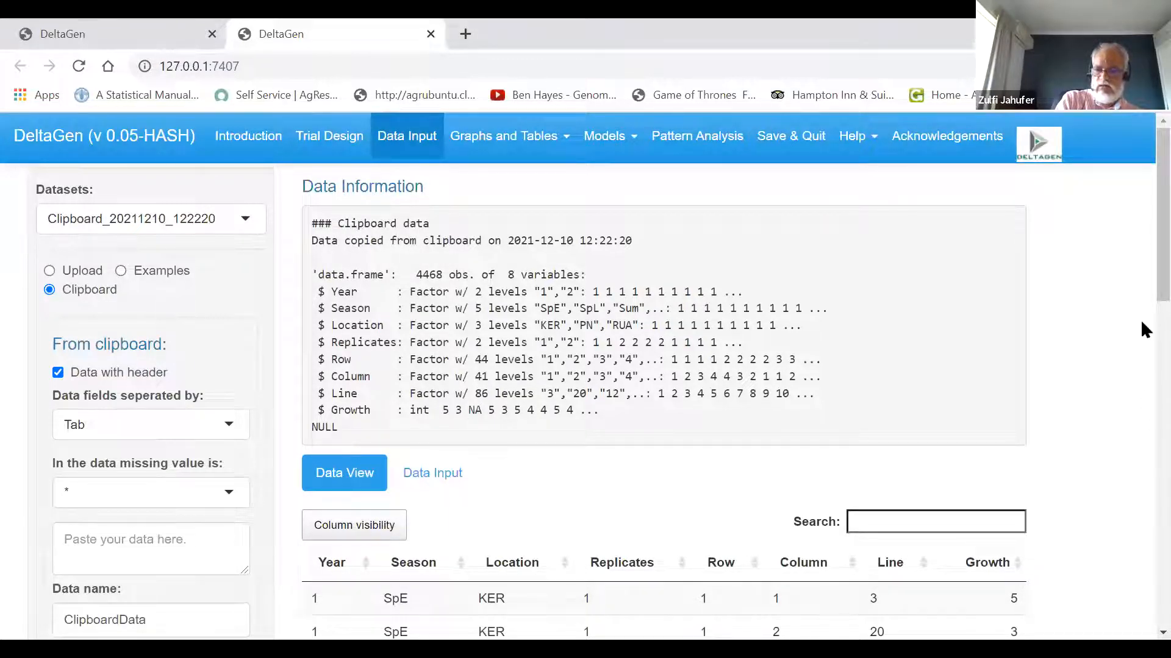
- Open the univariate linear mixed effects model and set Growth as the primary trait
scroll(1141, 305, down, 1)
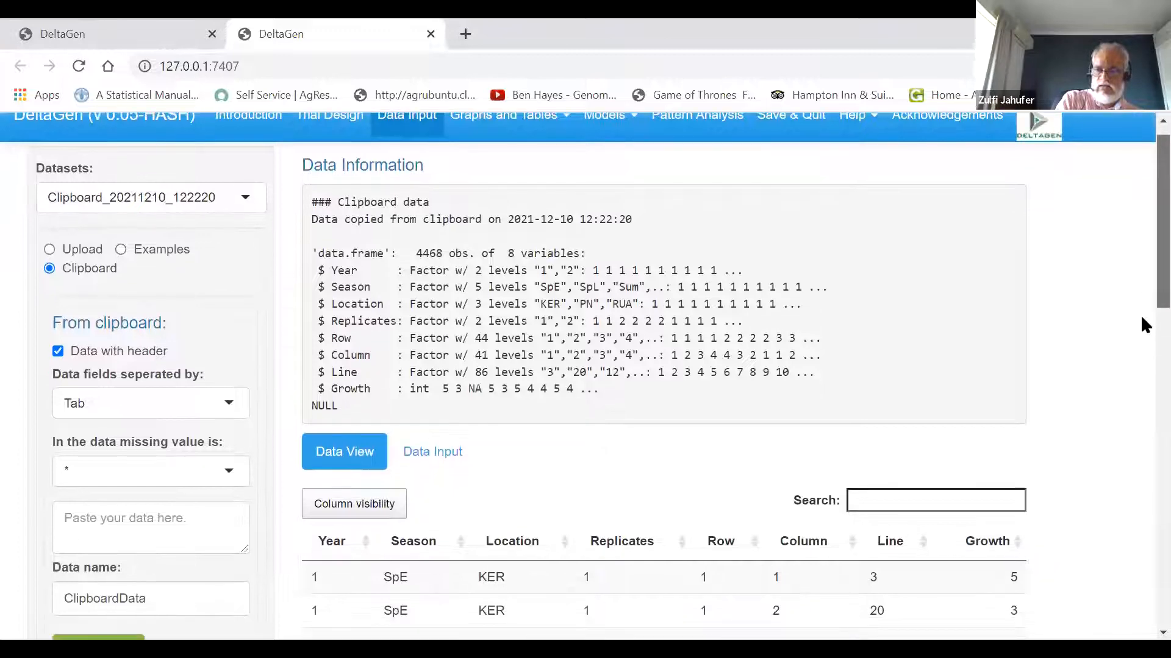
scroll(1140, 318, down, 1)
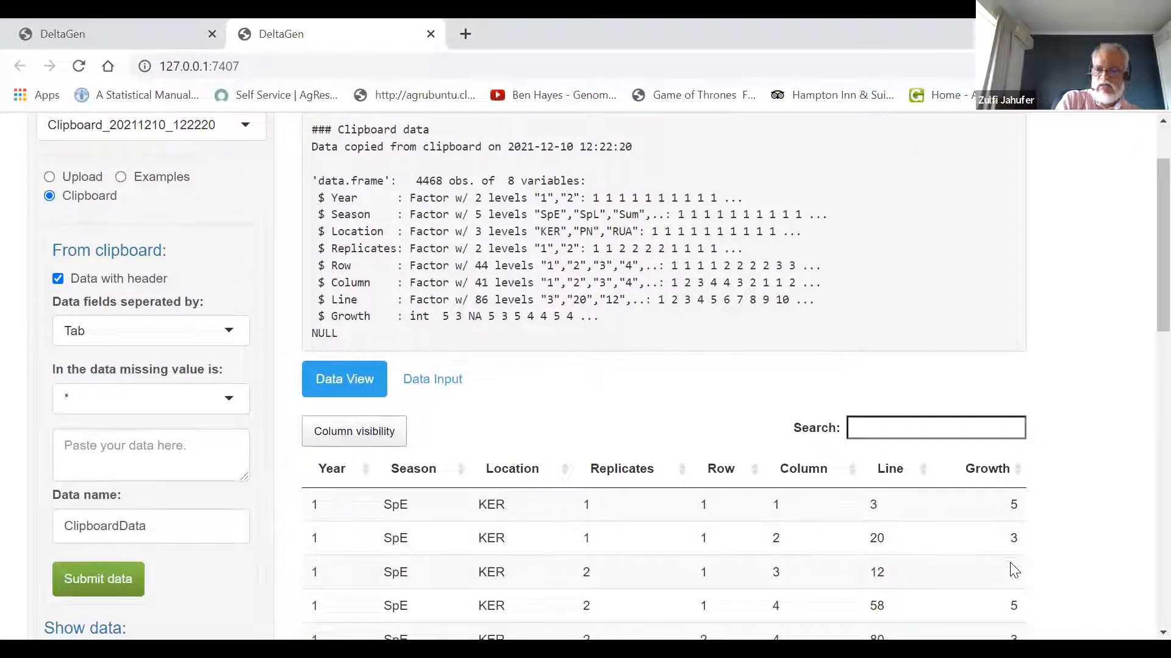
scroll(1140, 313, up, 2)
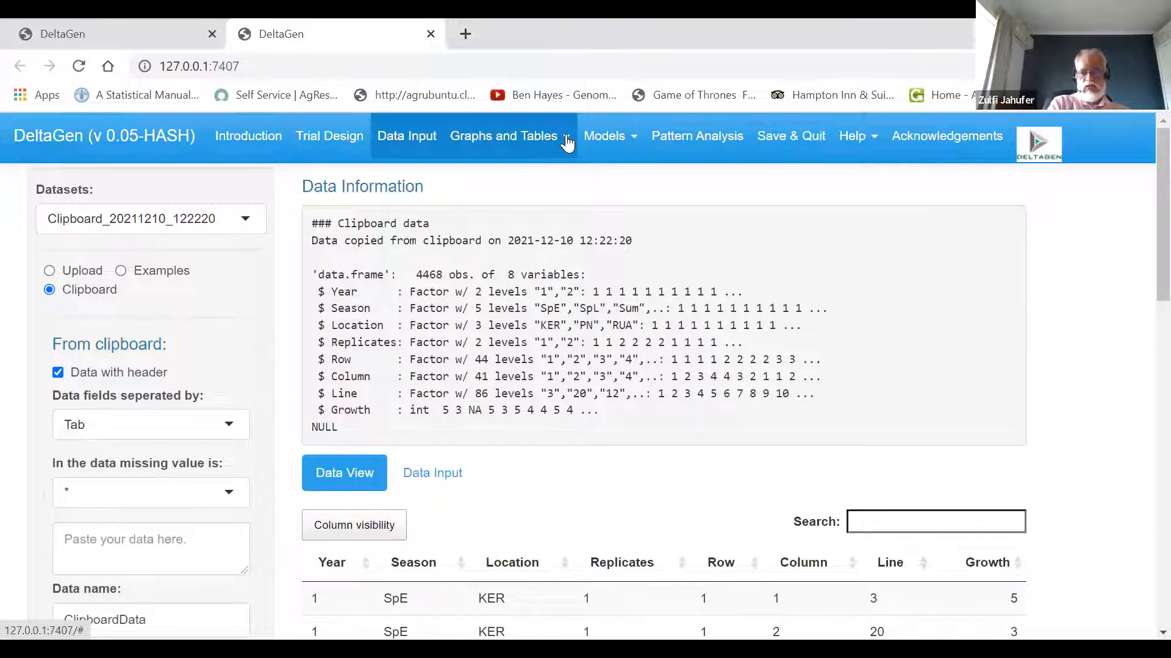
click(631, 146)
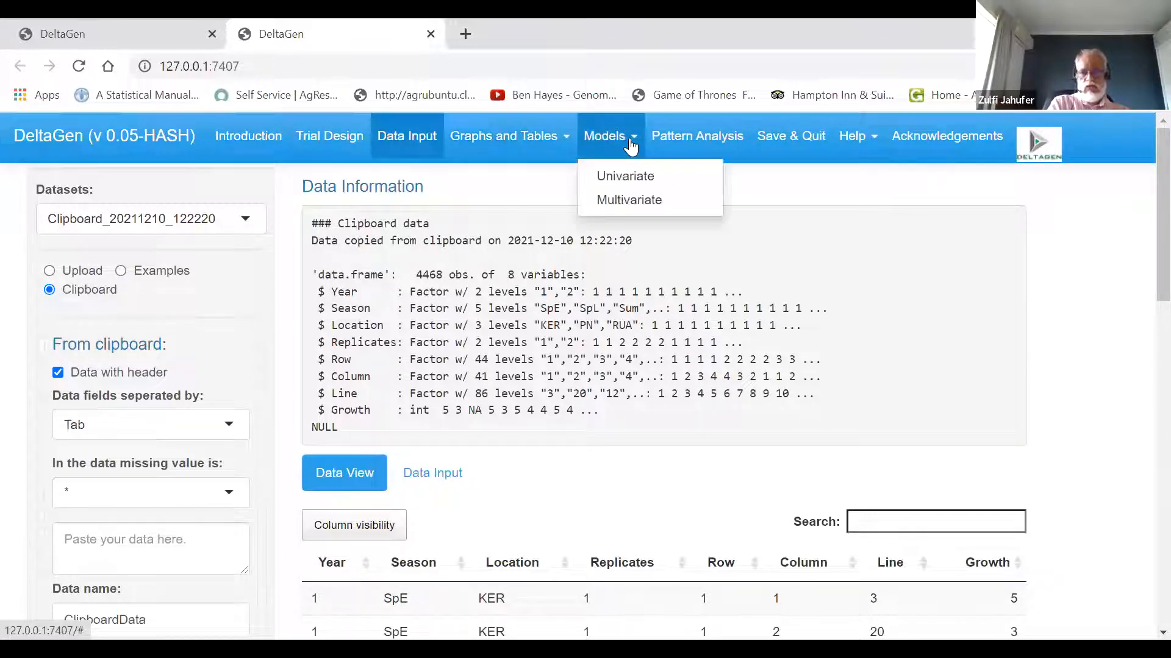
click(634, 180)
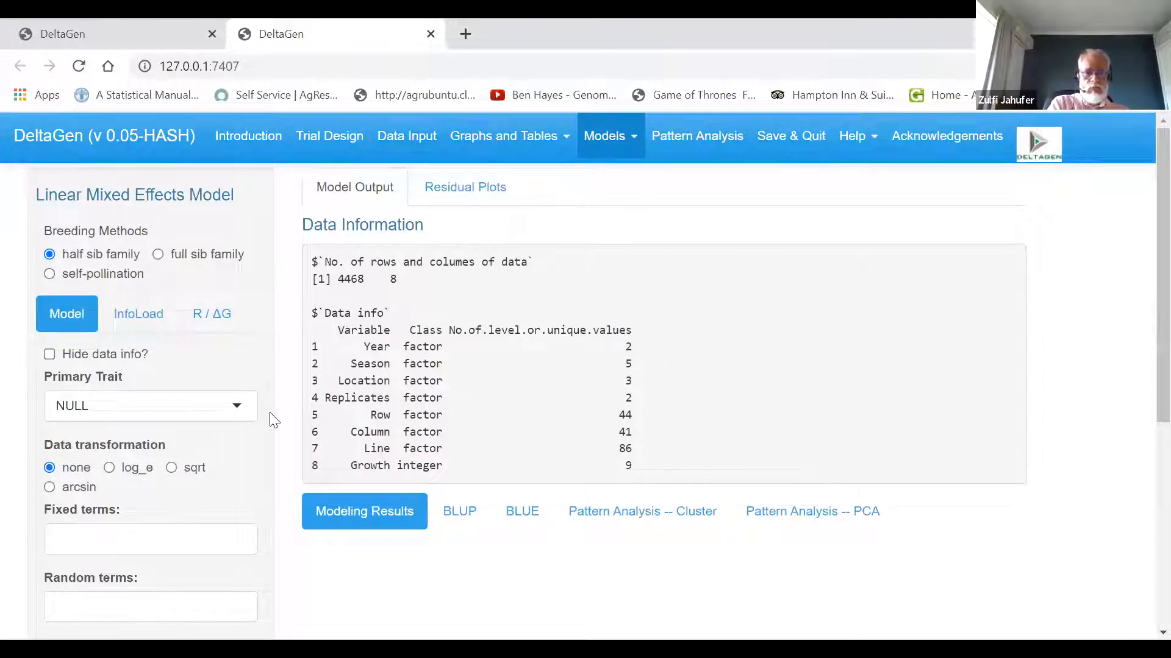
click(238, 413)
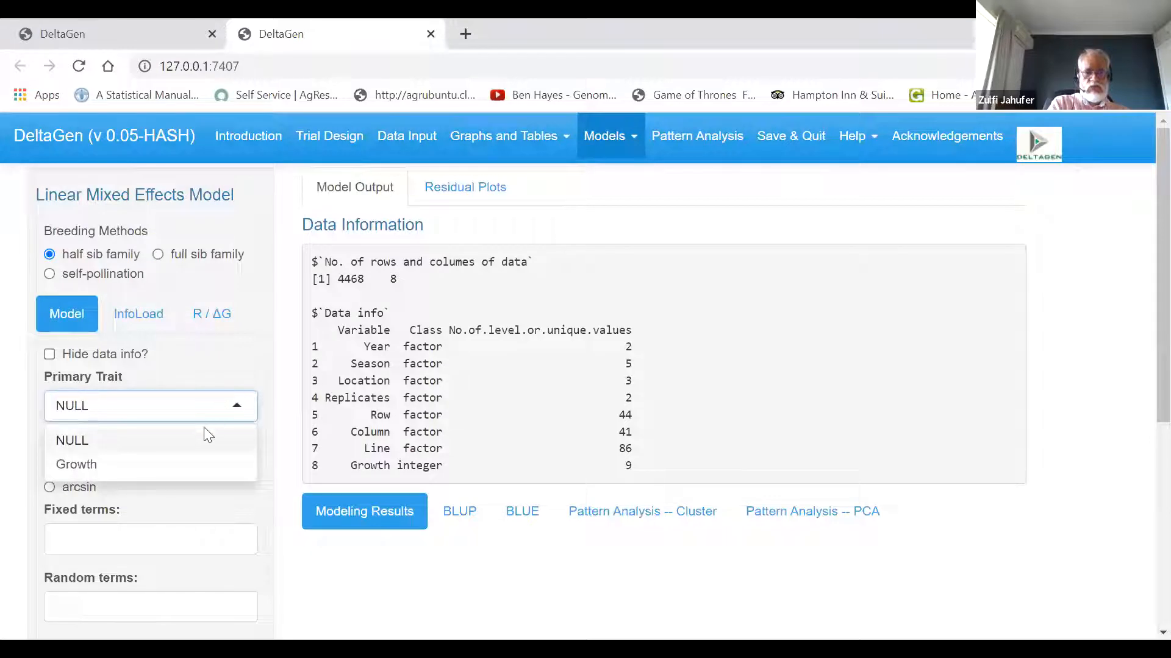
click(195, 467)
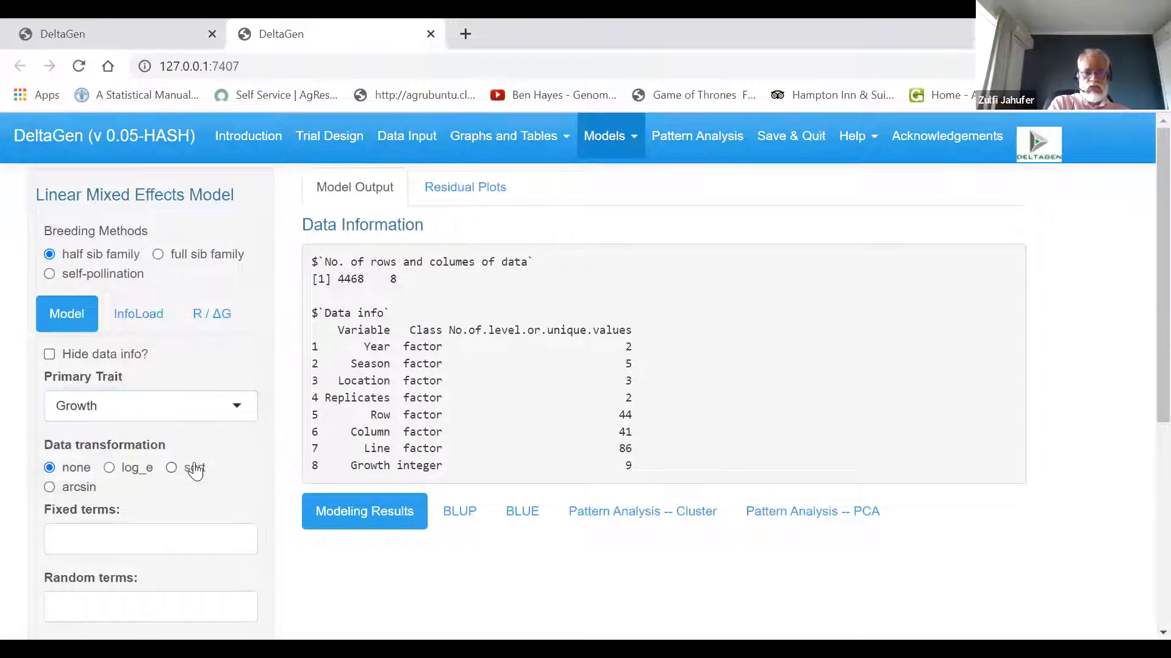
- Set Year, Season and Location as the fixed terms of the model
drag(1141, 384, 1140, 495)
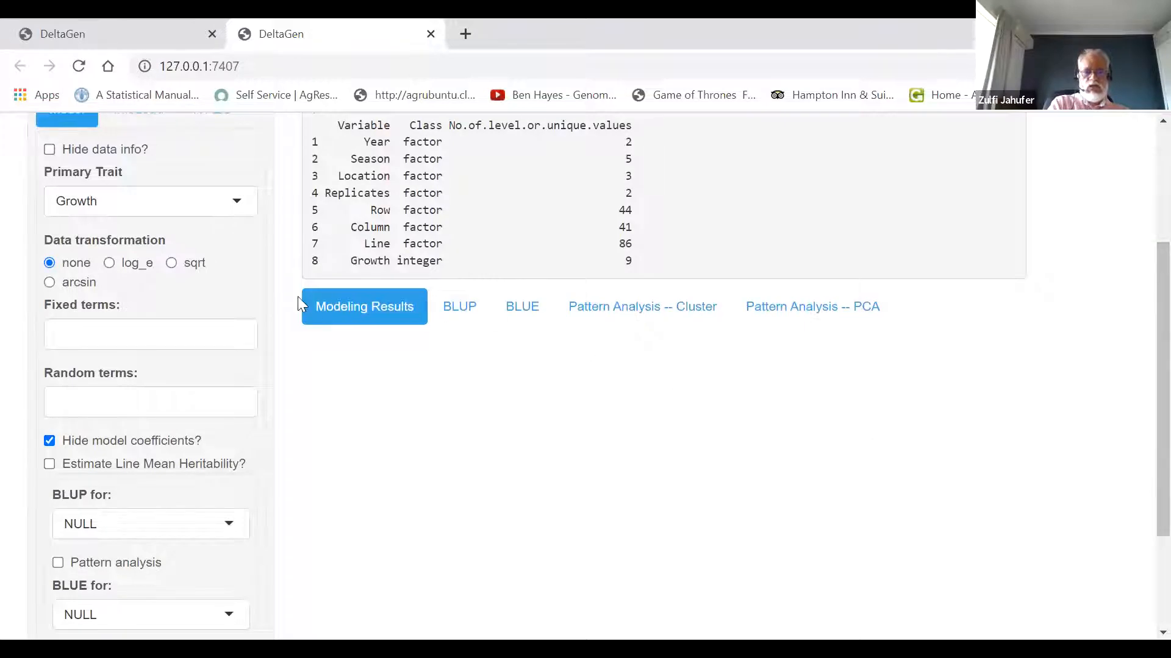
click(215, 332)
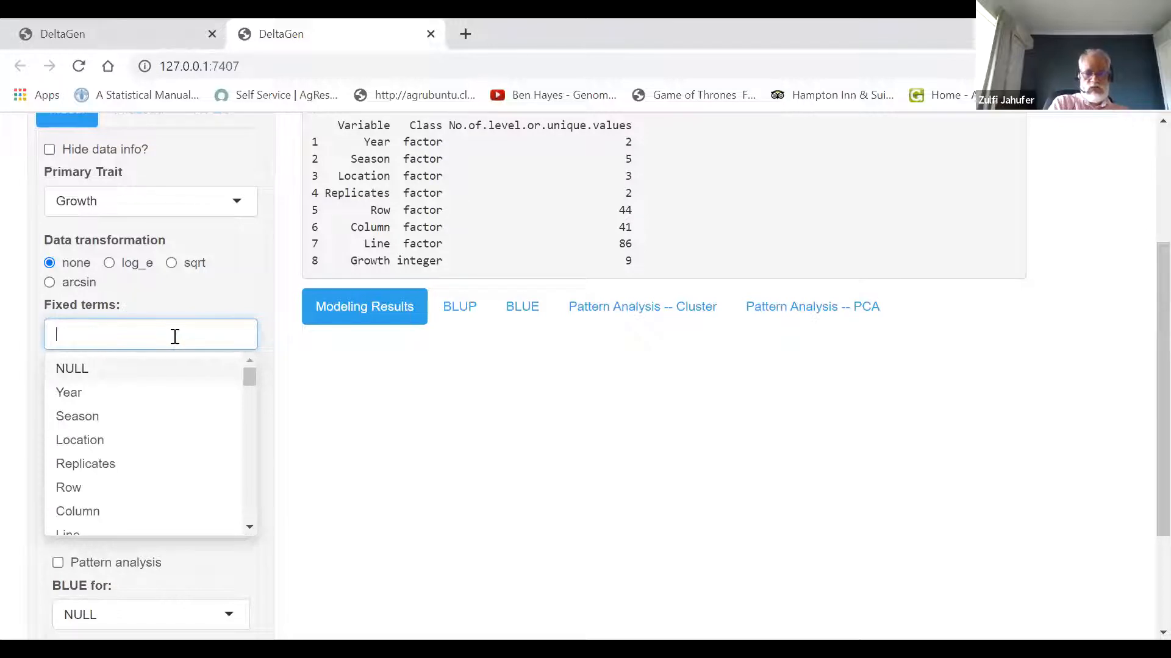
click(132, 395)
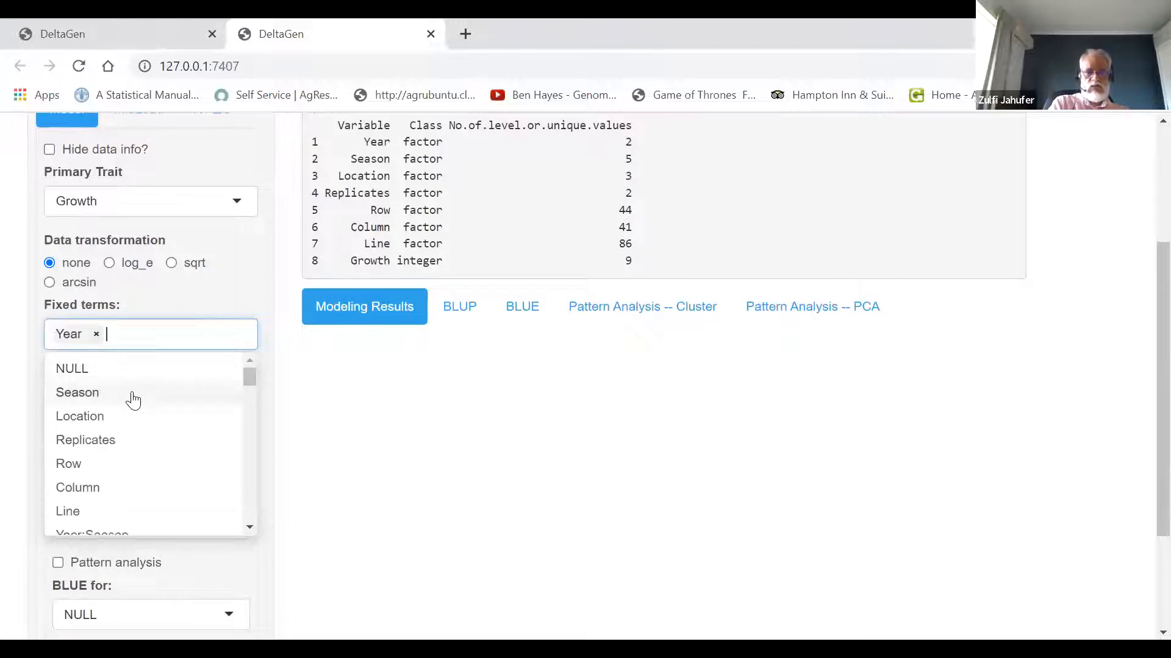
click(133, 396)
click(131, 397)
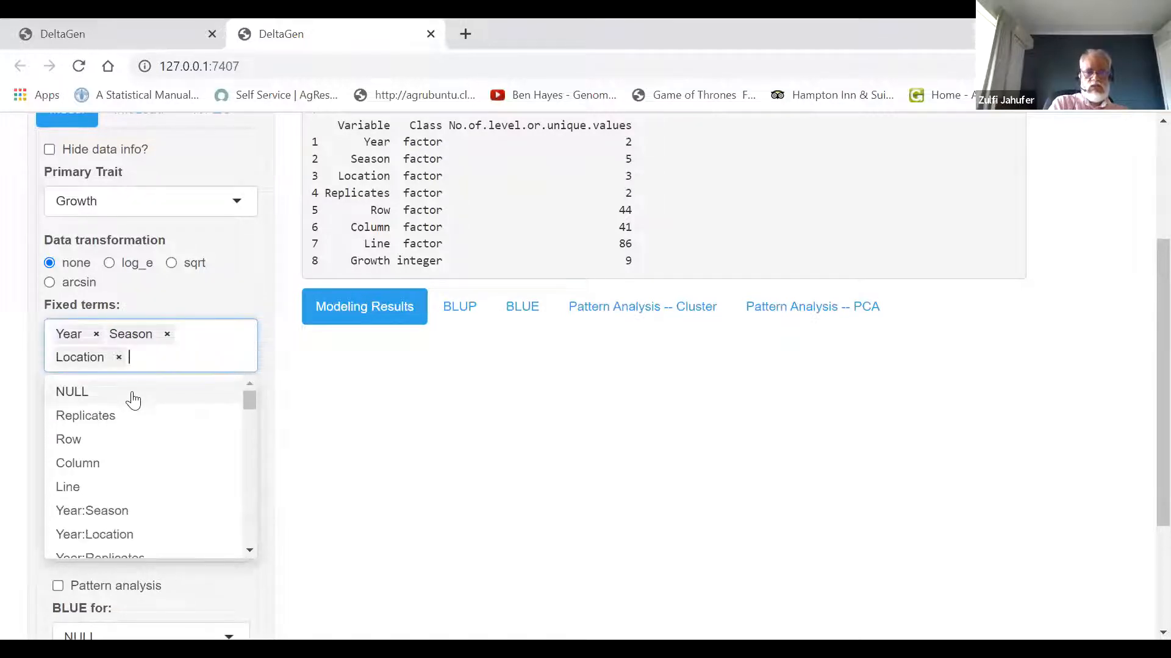
click(244, 284)
- Set the random terms to Year:Season:Location:Replicates, Year:Season:Location:Replicates:Row, Year:Season:Location:Replicates:Column and Line
click(208, 435)
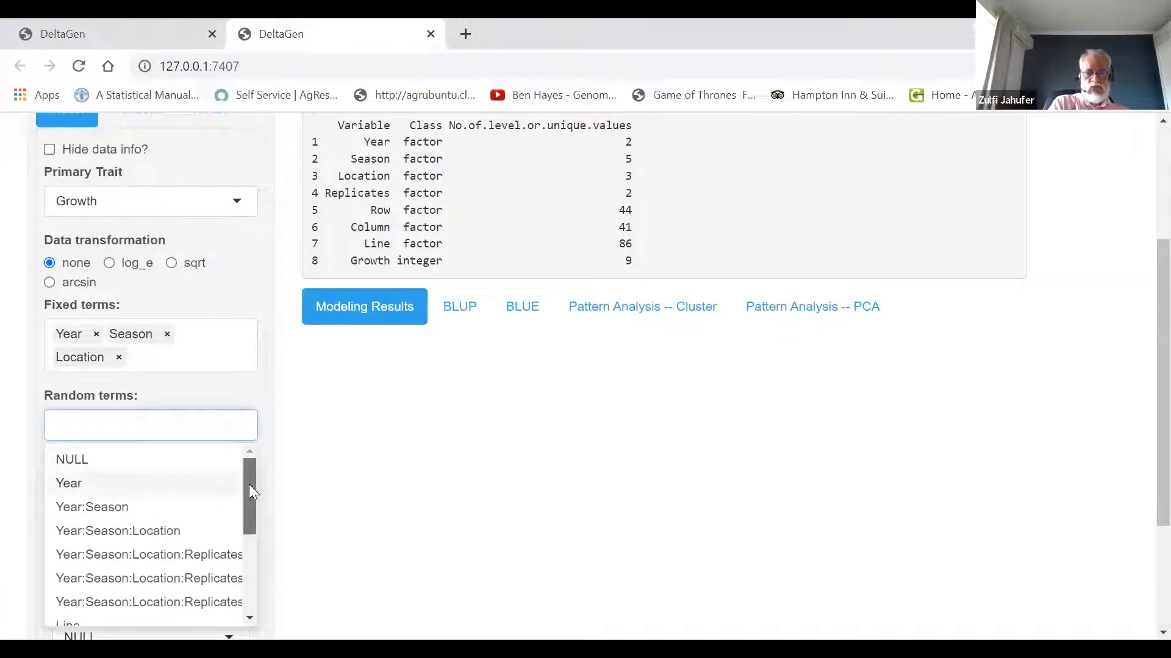
drag(248, 484, 256, 506)
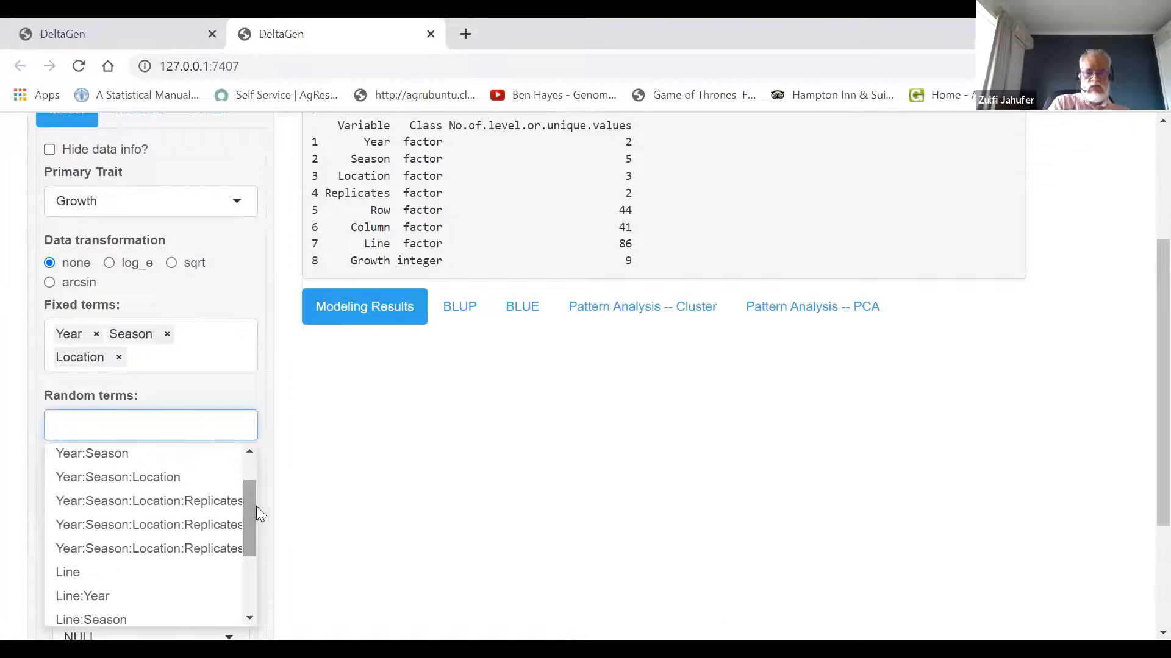
click(208, 509)
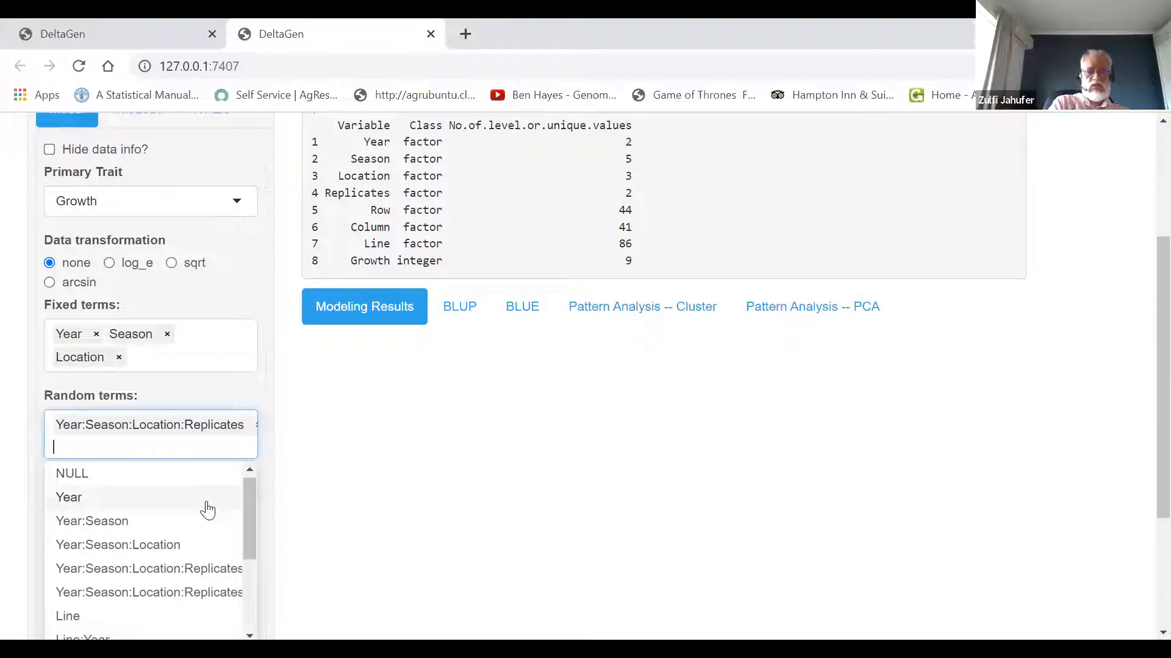
click(226, 573)
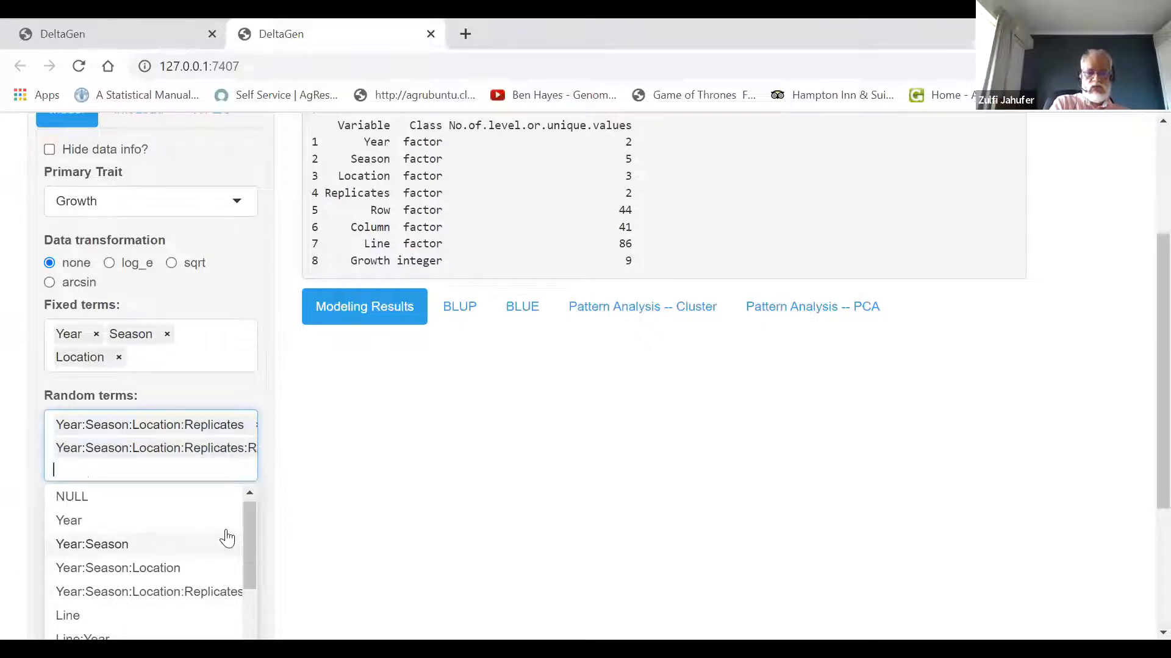
click(214, 596)
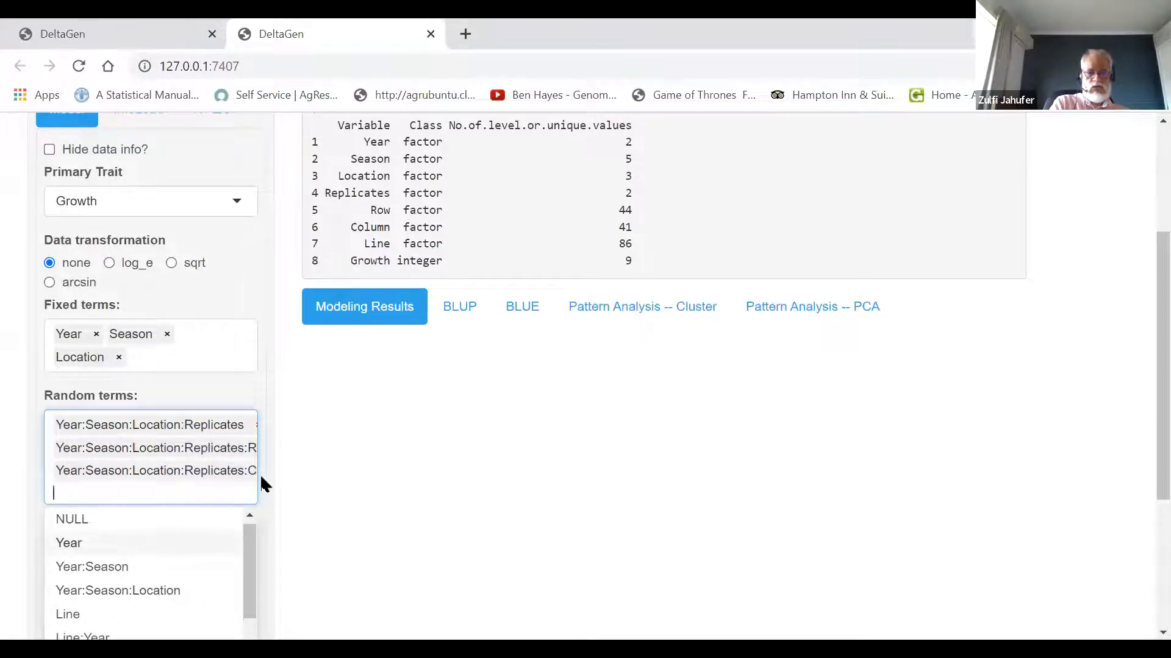
click(91, 616)
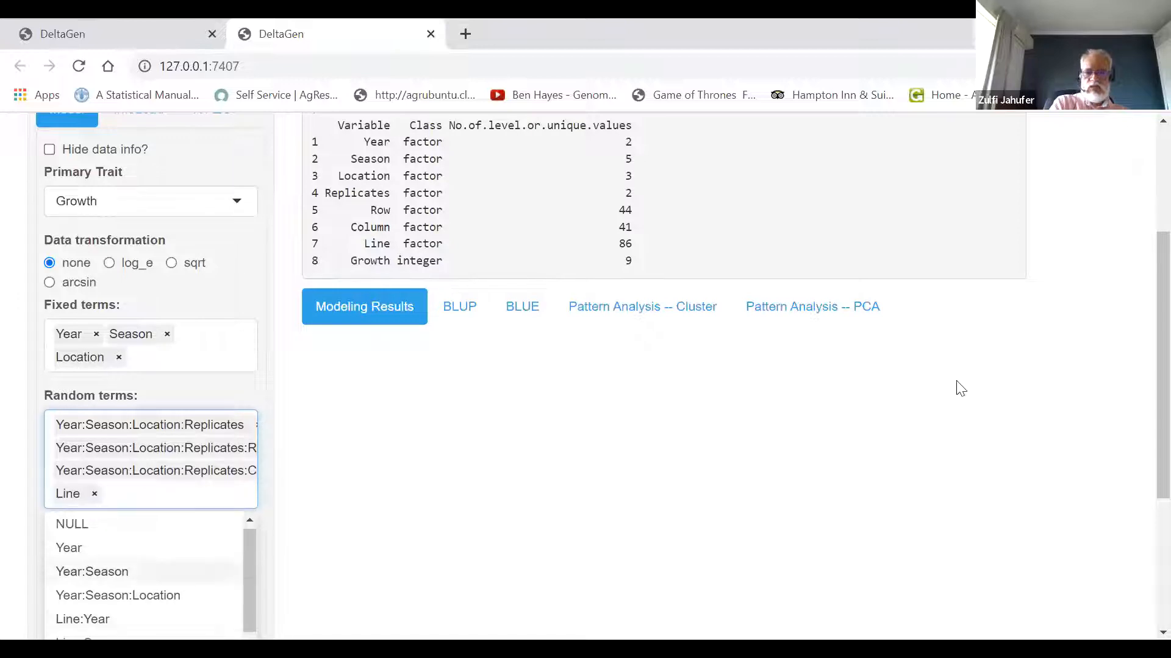
click(1140, 356)
- Add the Line:Location interaction to the random terms and enable the line mean heritability estimate
scroll(1141, 390, down, 3)
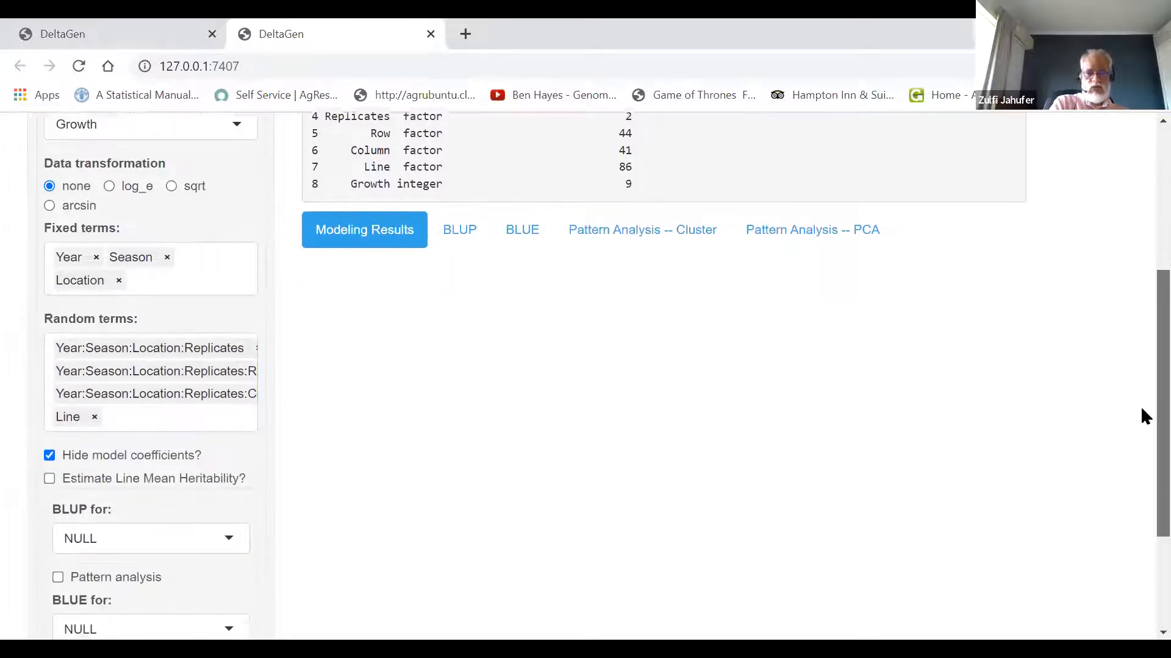
scroll(1141, 494, down, 1)
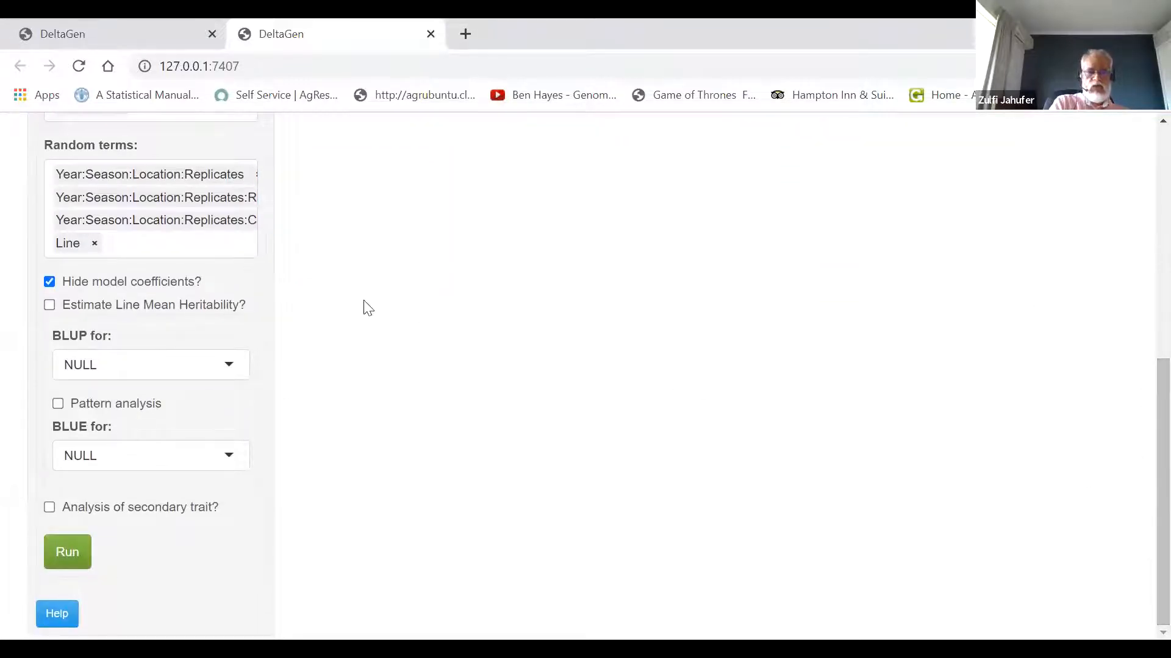
click(235, 246)
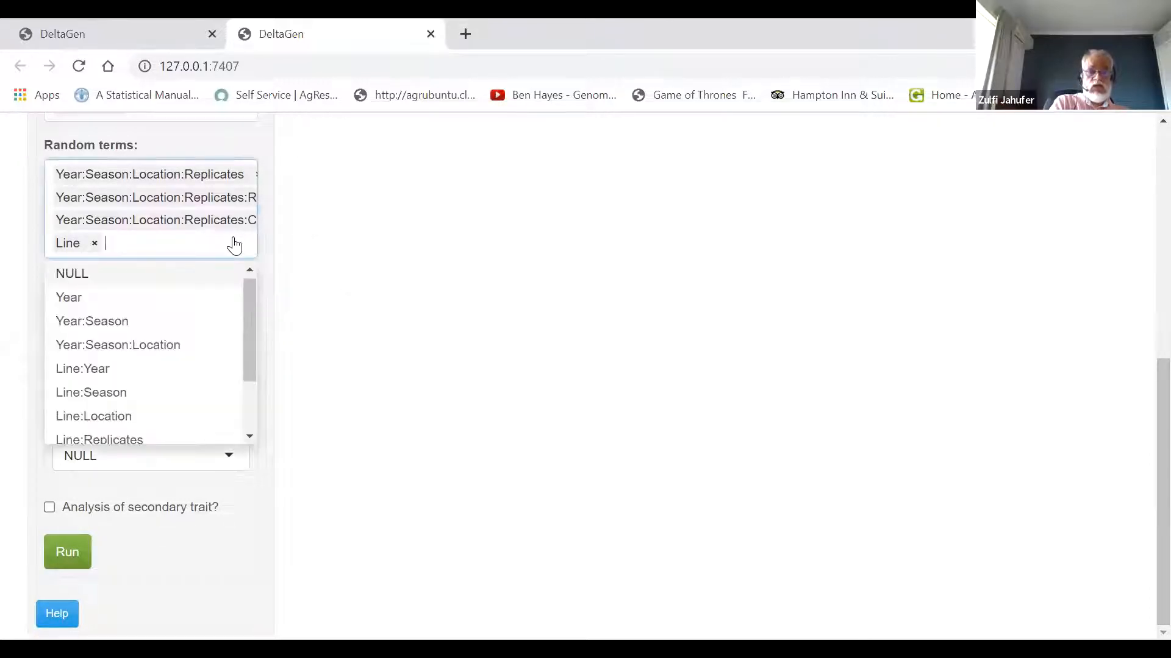
drag(254, 291, 253, 339)
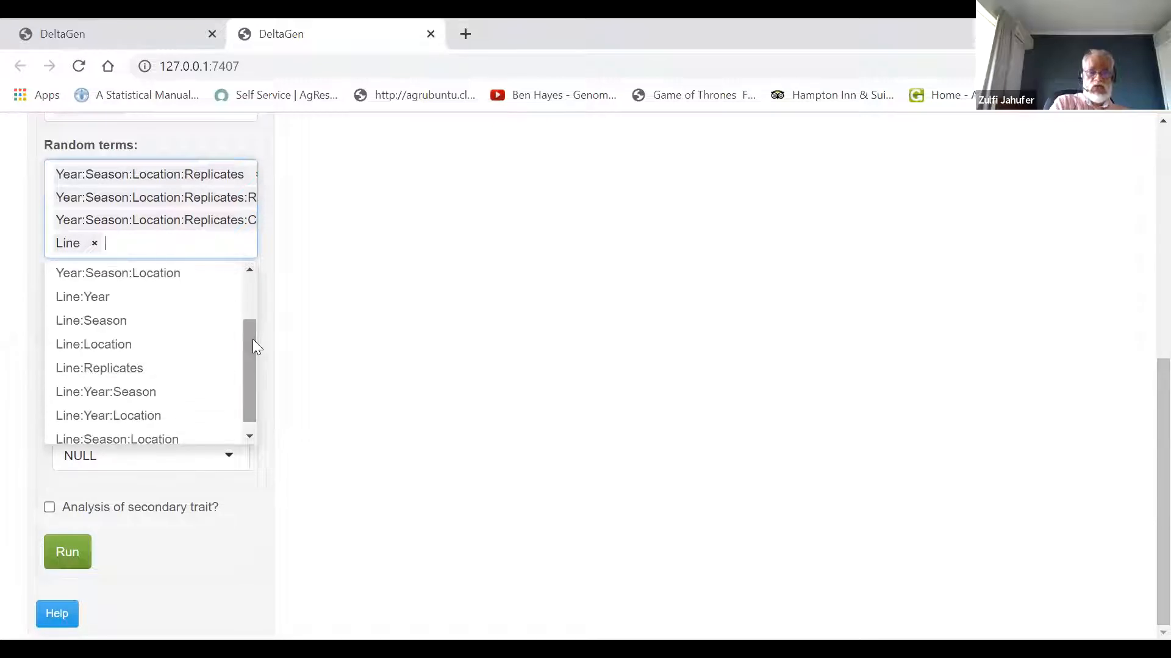
click(138, 346)
click(224, 142)
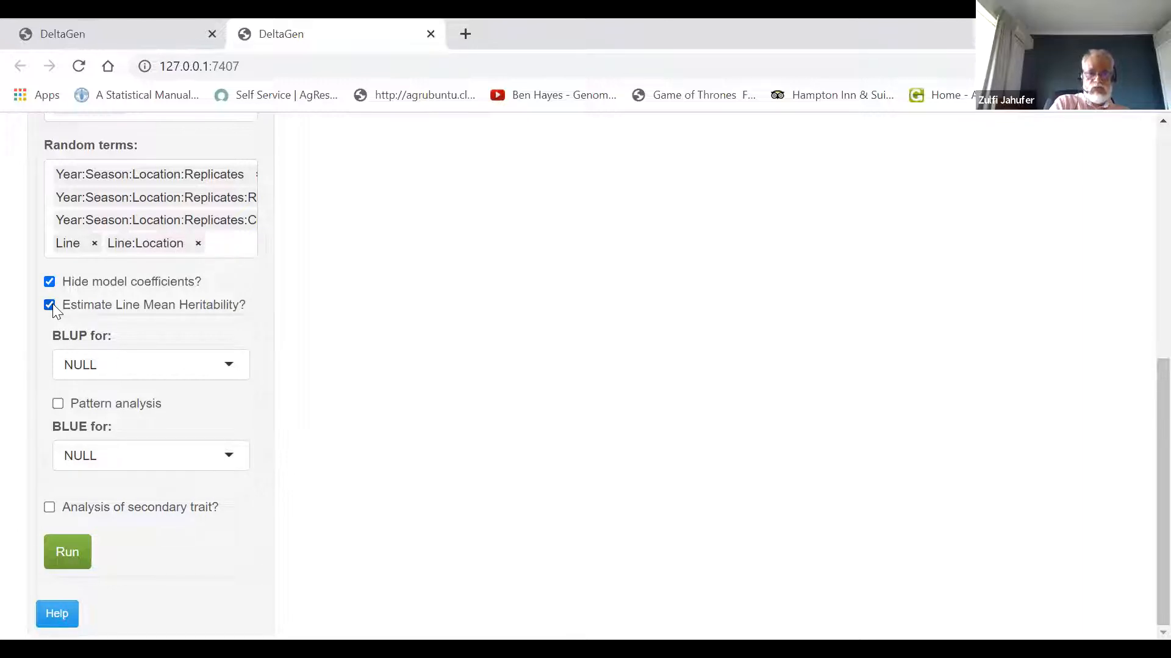
- Request BLUPs for Line and run the mixed model analysis
click(229, 365)
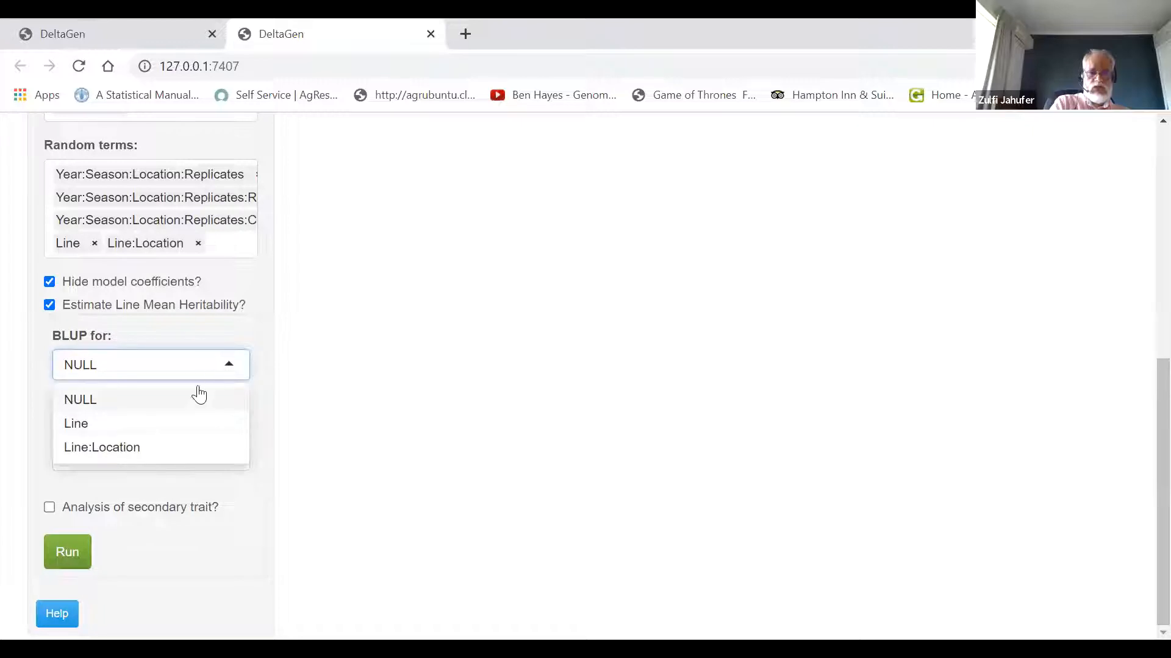
click(169, 430)
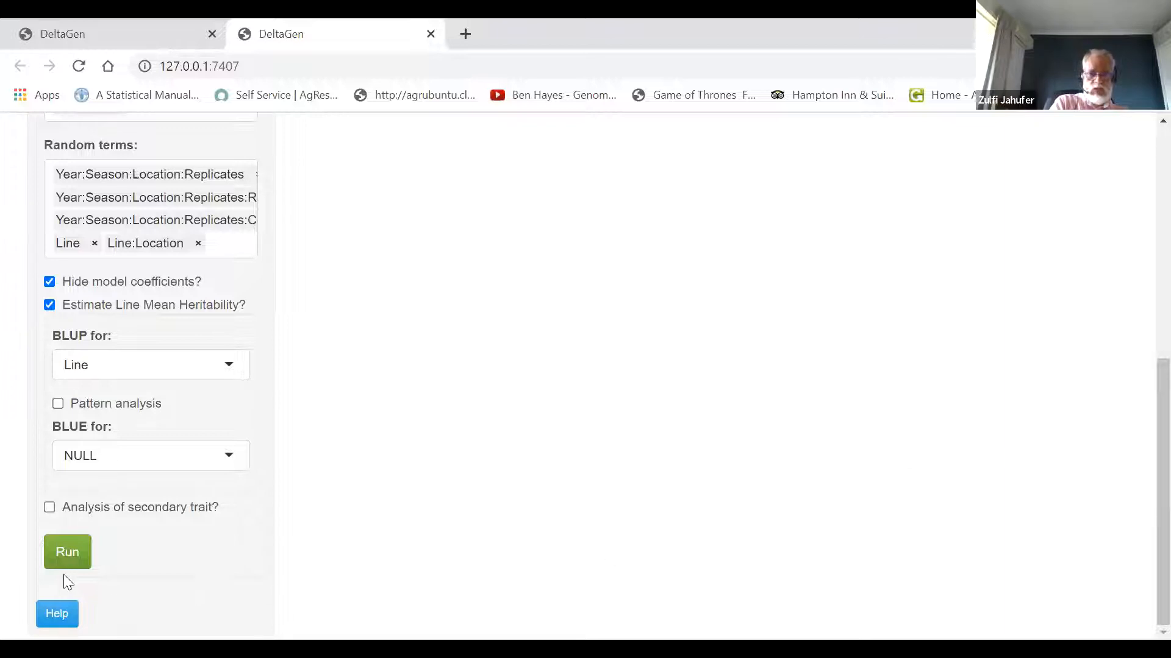
click(74, 555)
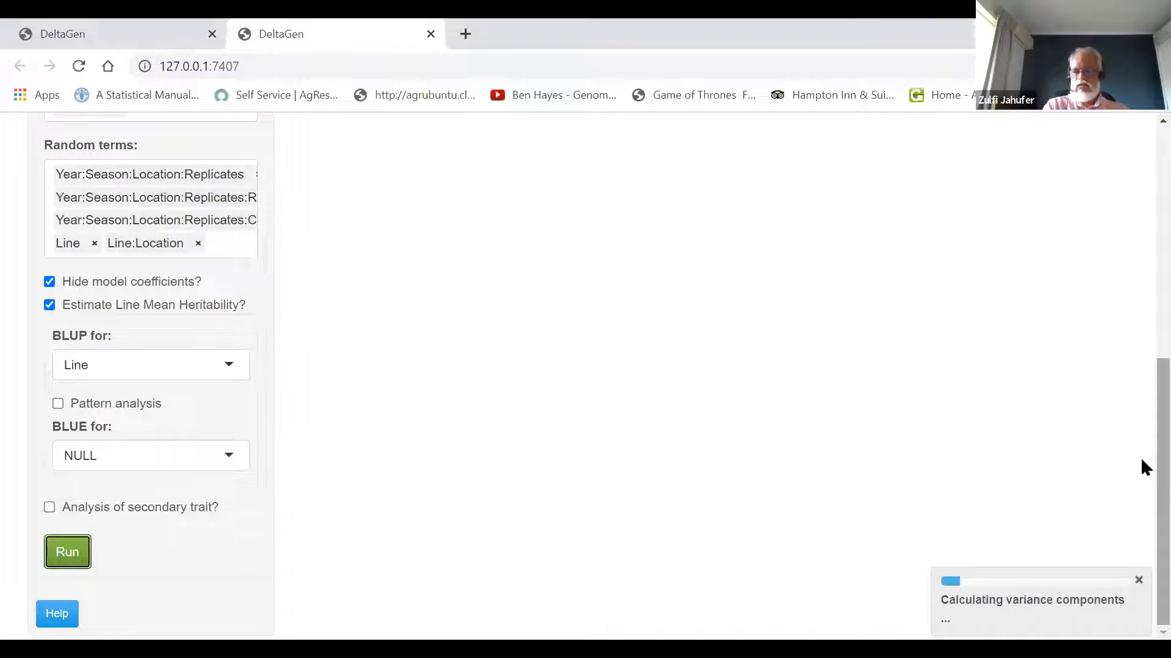
- Examine the modeling results: model summary, random effects, ANOVA table, variance components with LRT p-values, and line mean heritability
scroll(1141, 427, up, 4)
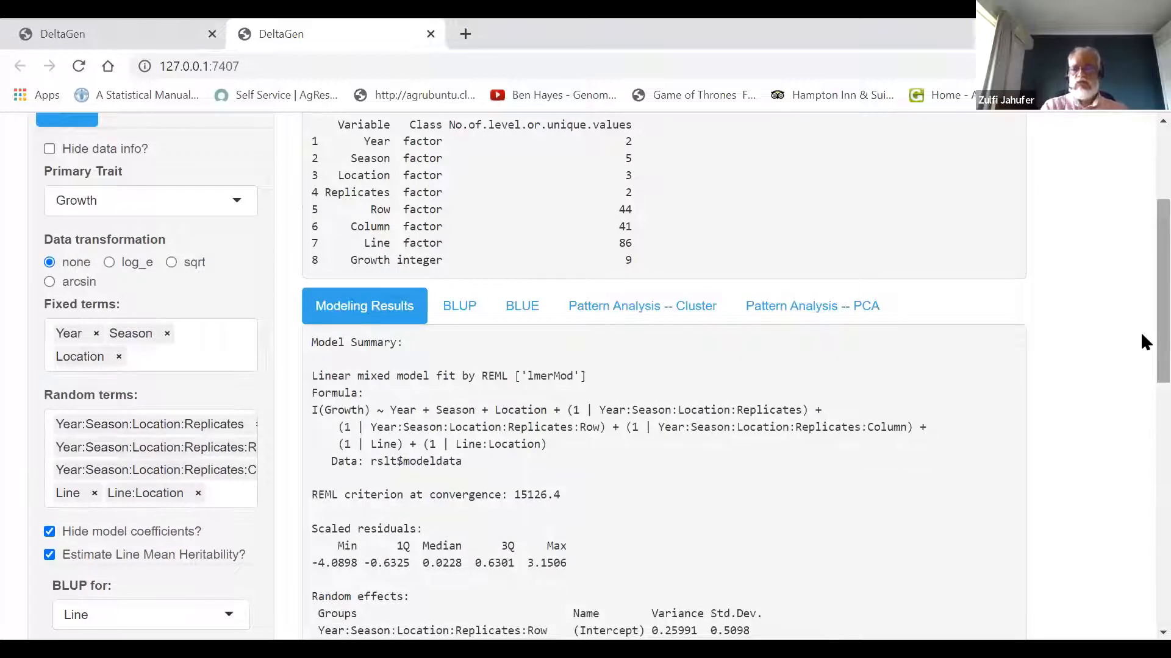
scroll(1141, 341, down, 2)
scroll(1142, 384, down, 1)
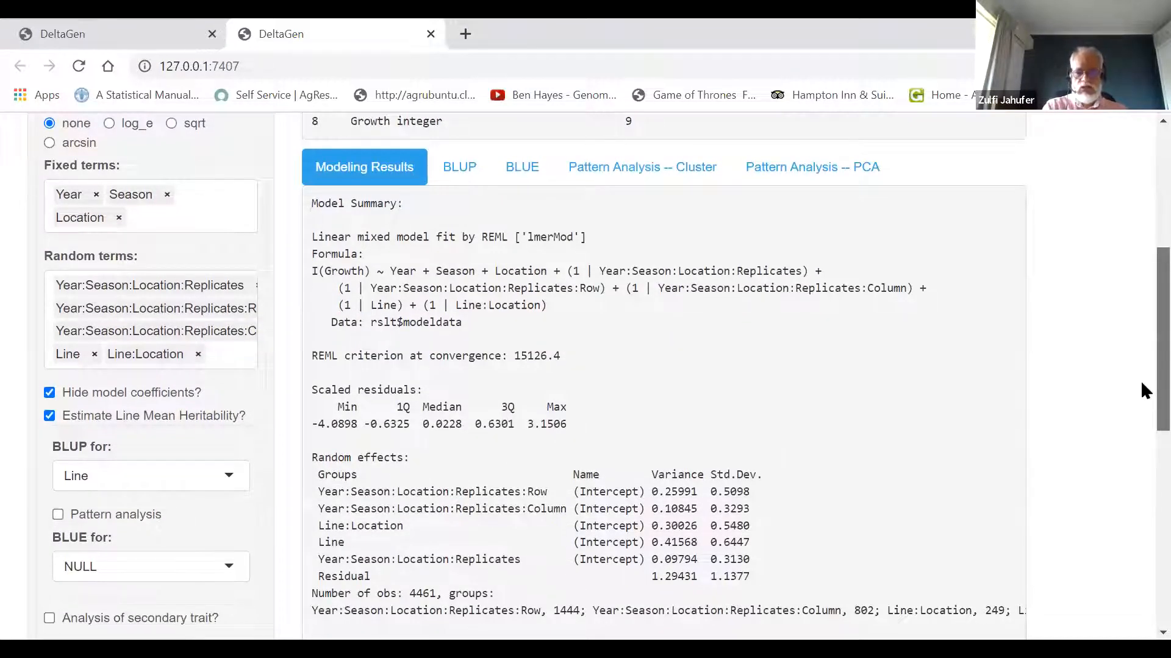
scroll(1140, 385, down, 3)
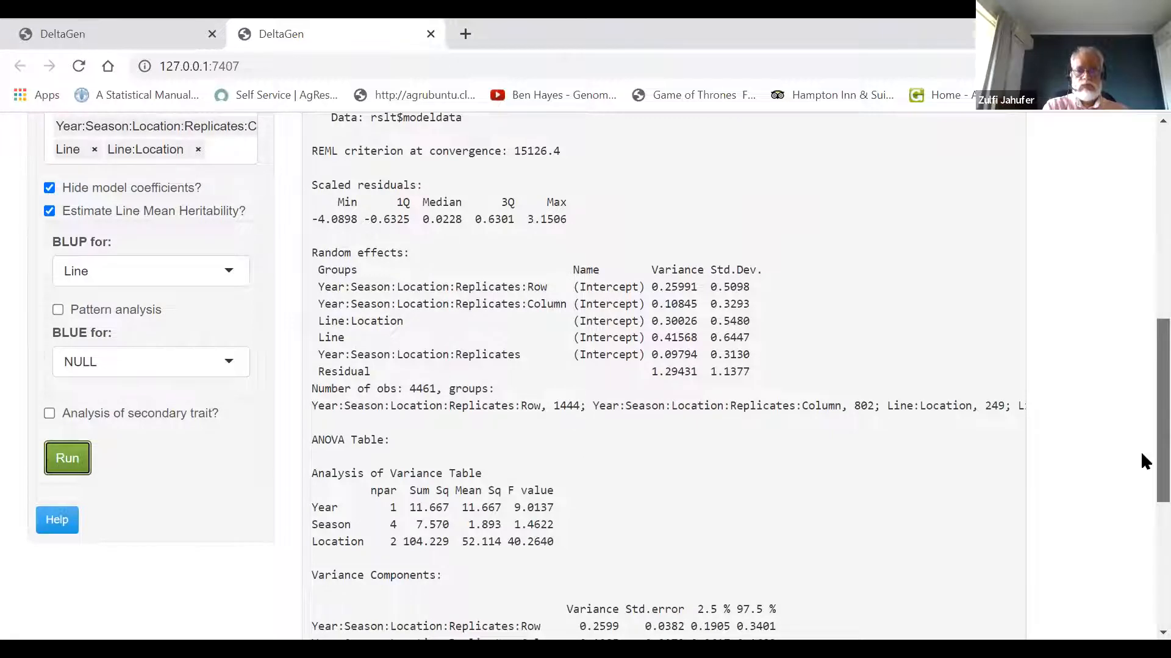
scroll(1141, 463, down, 2)
scroll(1141, 427, up, 3)
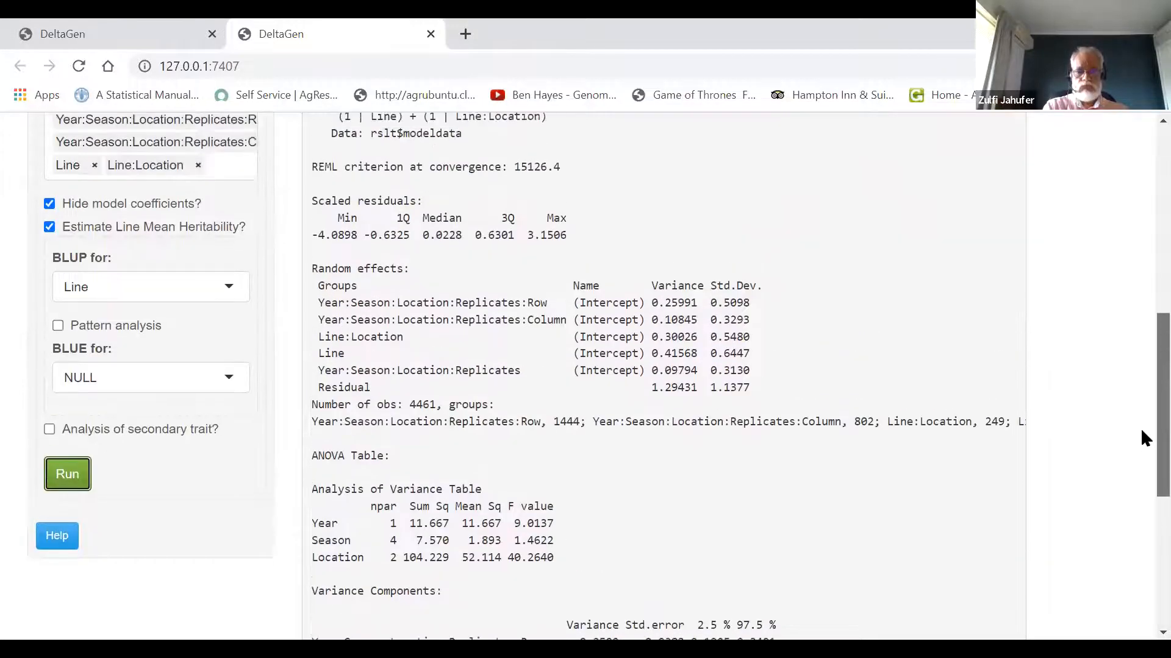
scroll(1141, 427, down, 2)
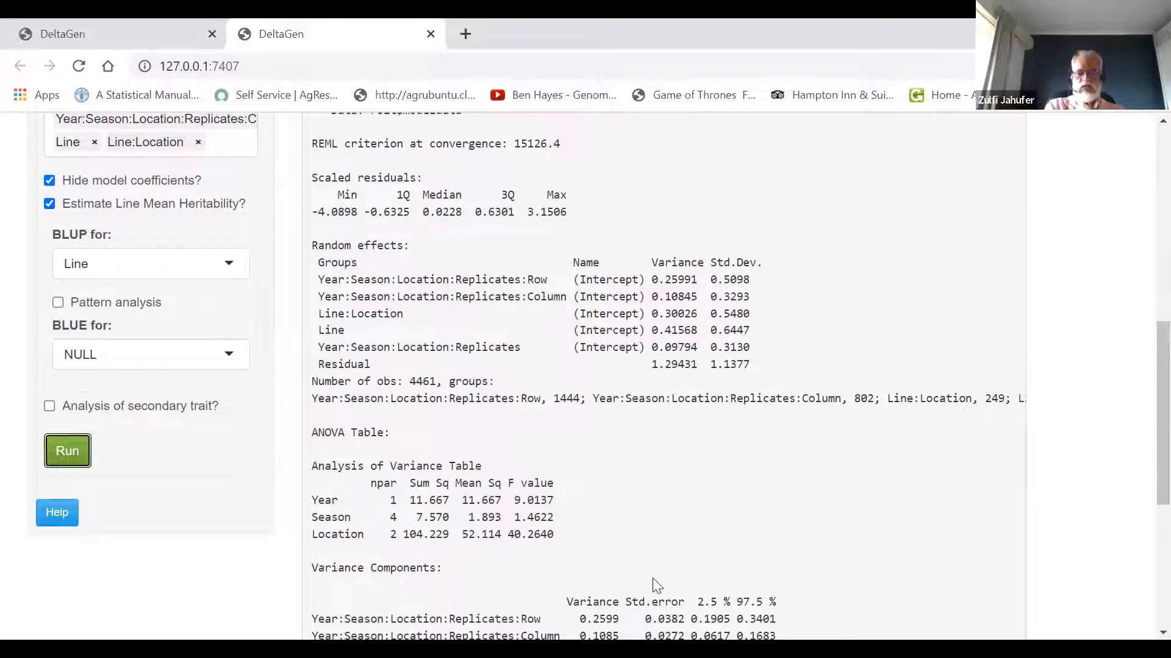
drag(1142, 480, 1141, 564)
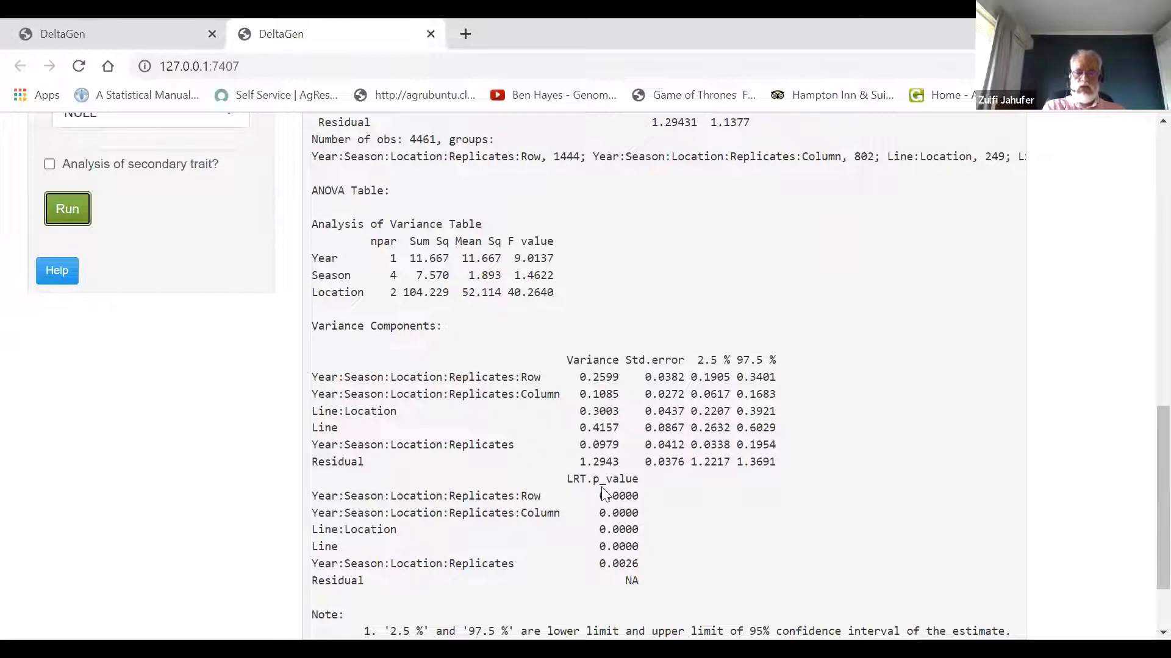
scroll(1140, 427, down, 1)
drag(1142, 449, 1141, 444)
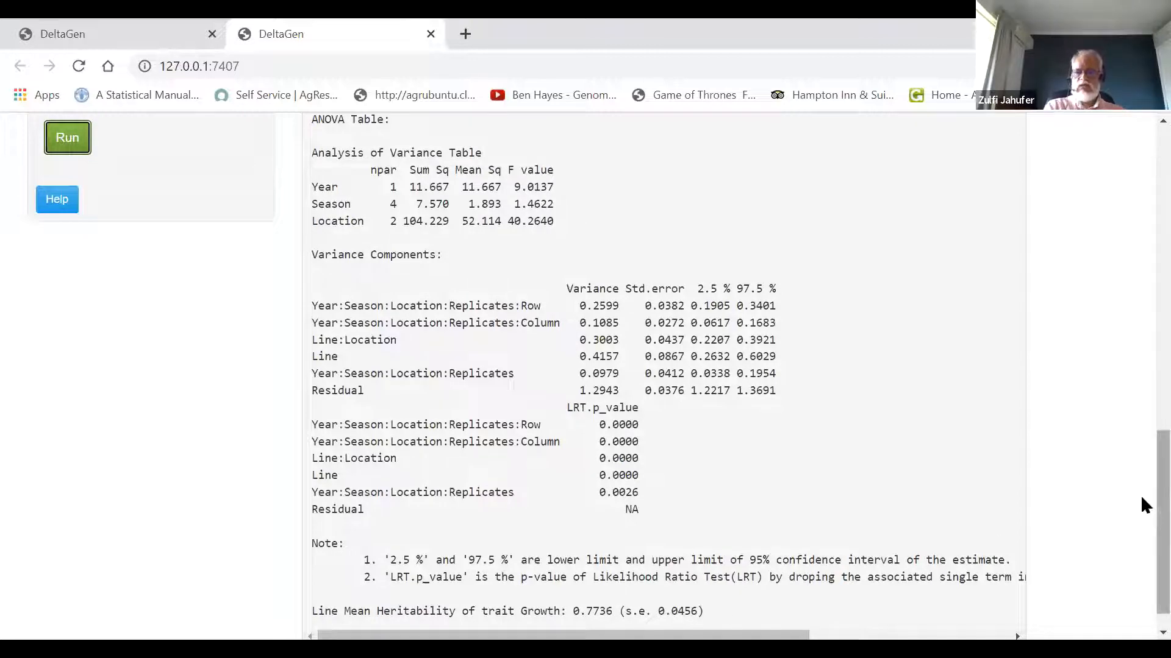
- Display the BLUP results for Line from the fitted model
scroll(1140, 497, up, 7)
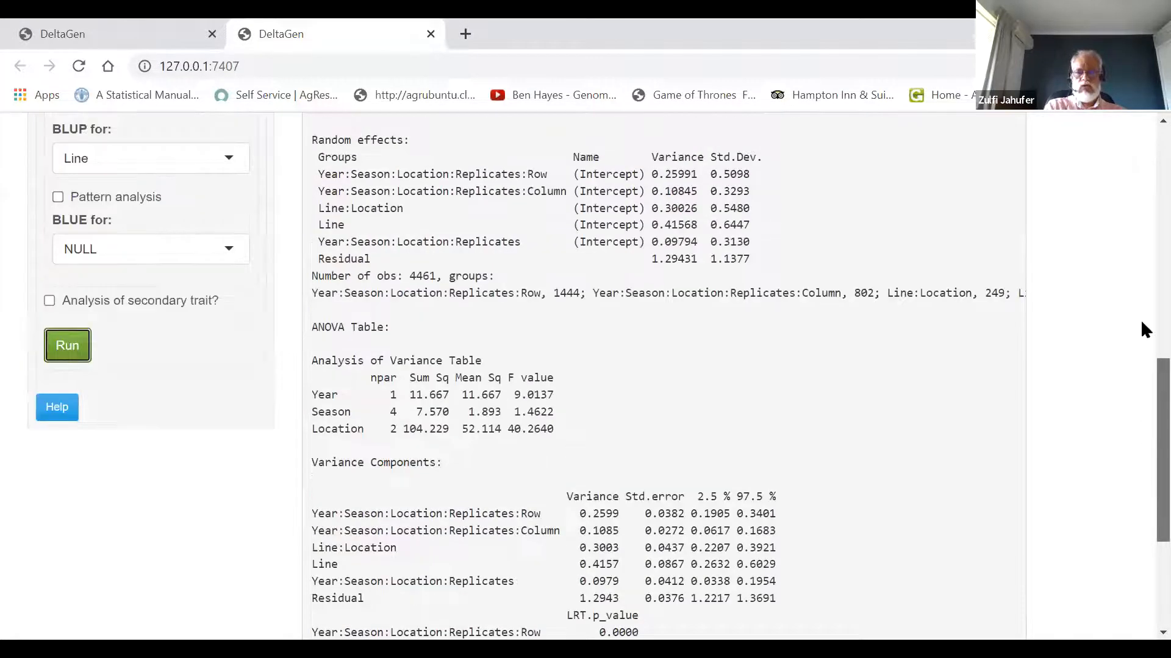
scroll(1143, 297, up, 4)
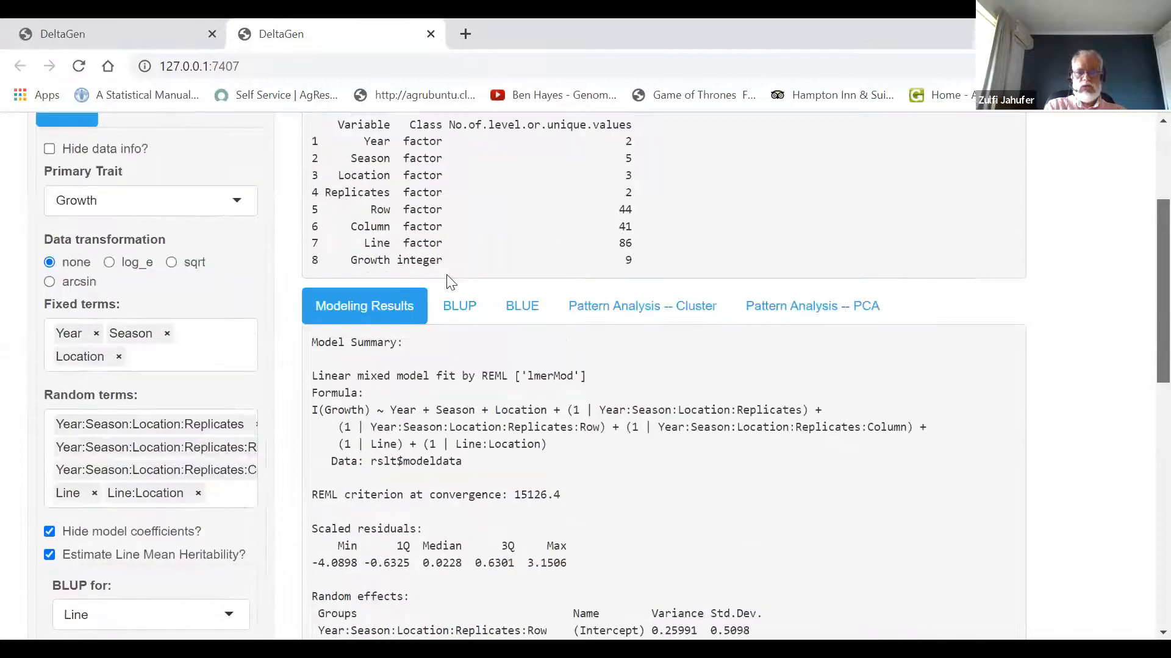
click(459, 309)
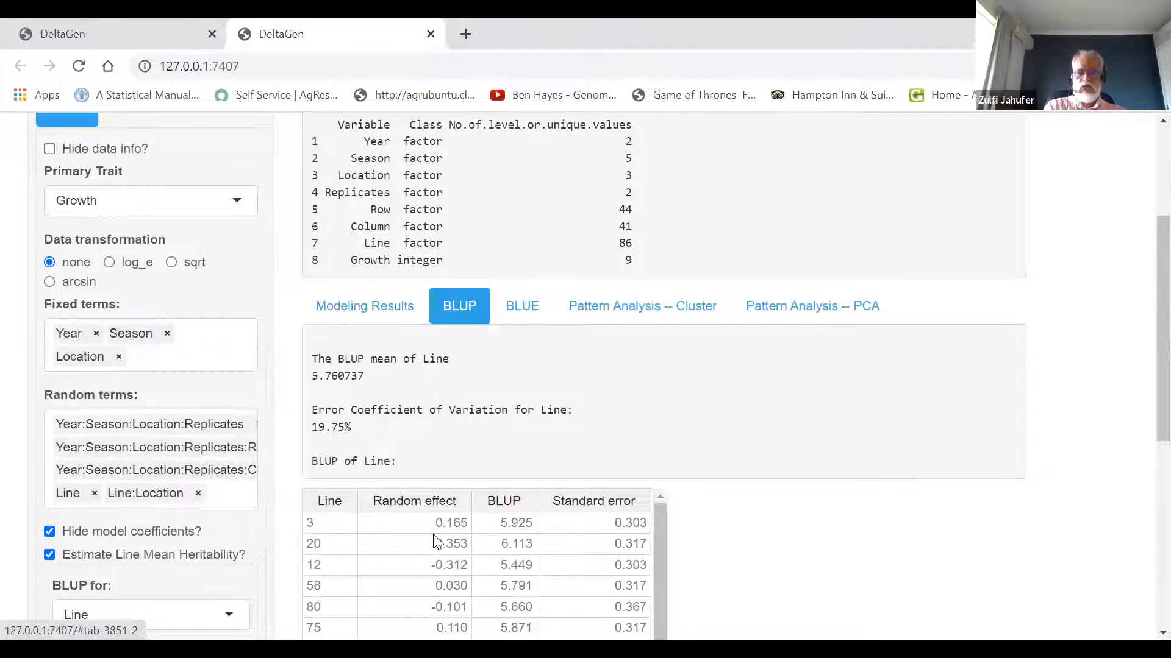
- Sort the Line BLUP table by line number, re-sort it by BLUP in descending order, and review the ranked lines
click(334, 504)
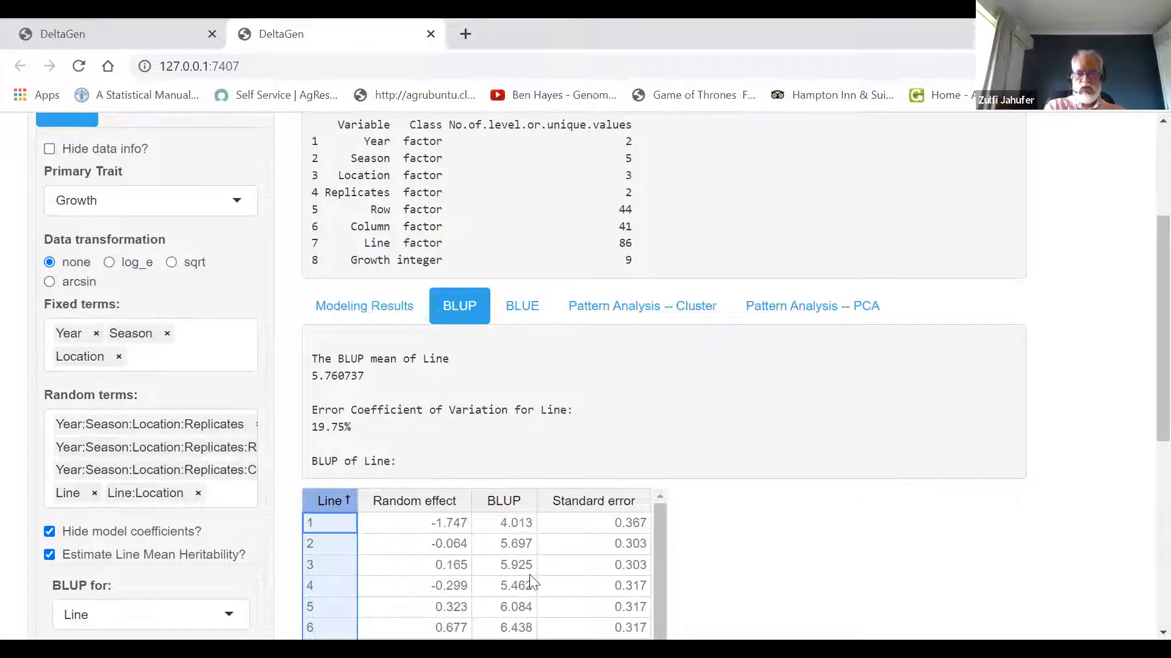
click(515, 506)
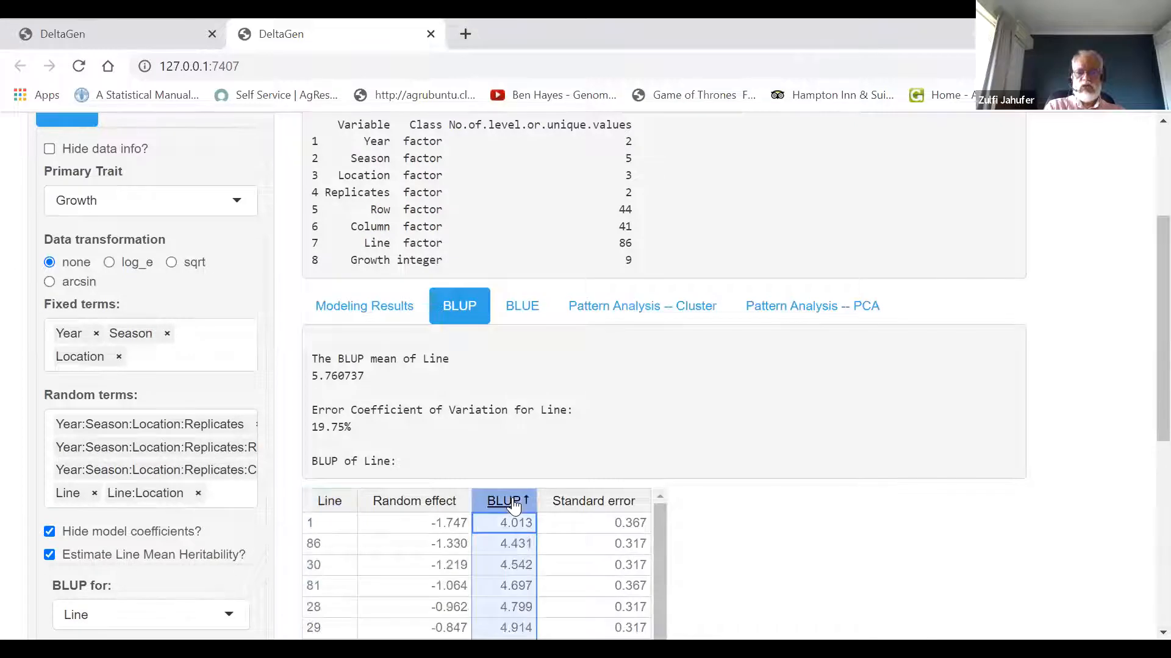
click(515, 506)
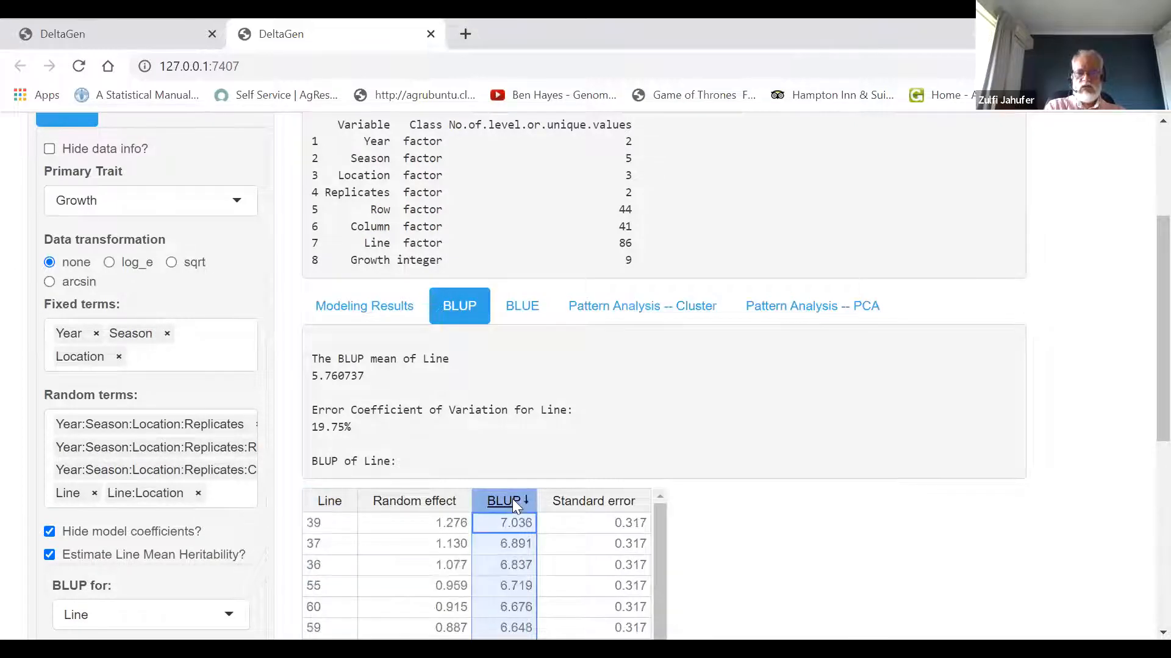
drag(1157, 429, 1140, 389)
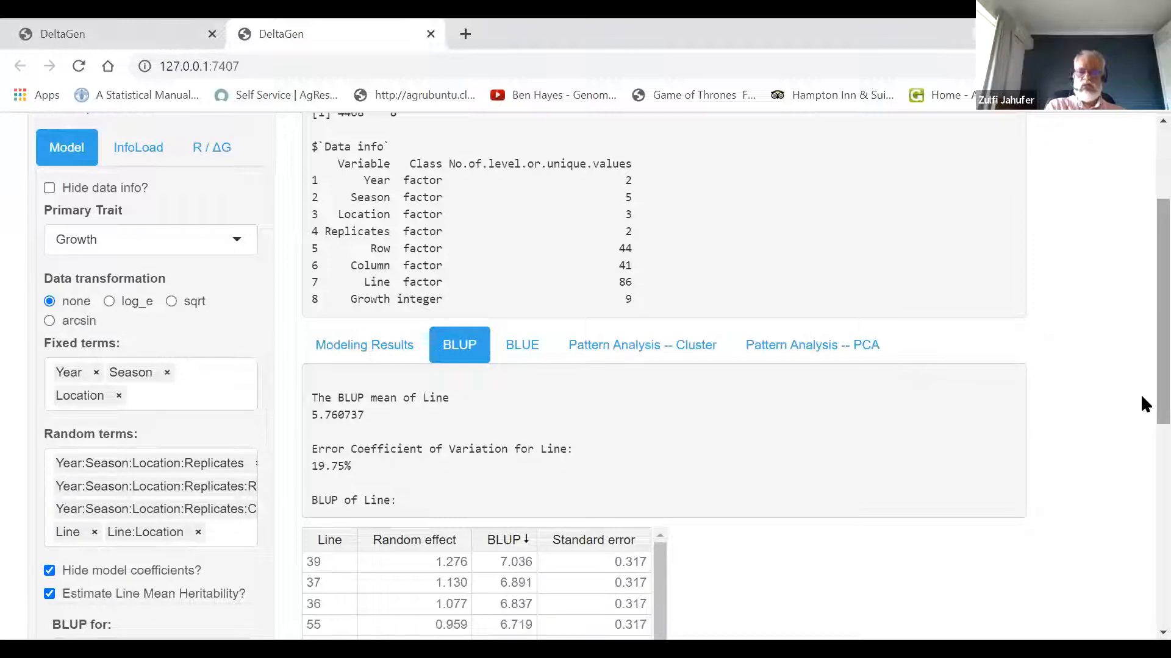
drag(1141, 390, 1140, 541)
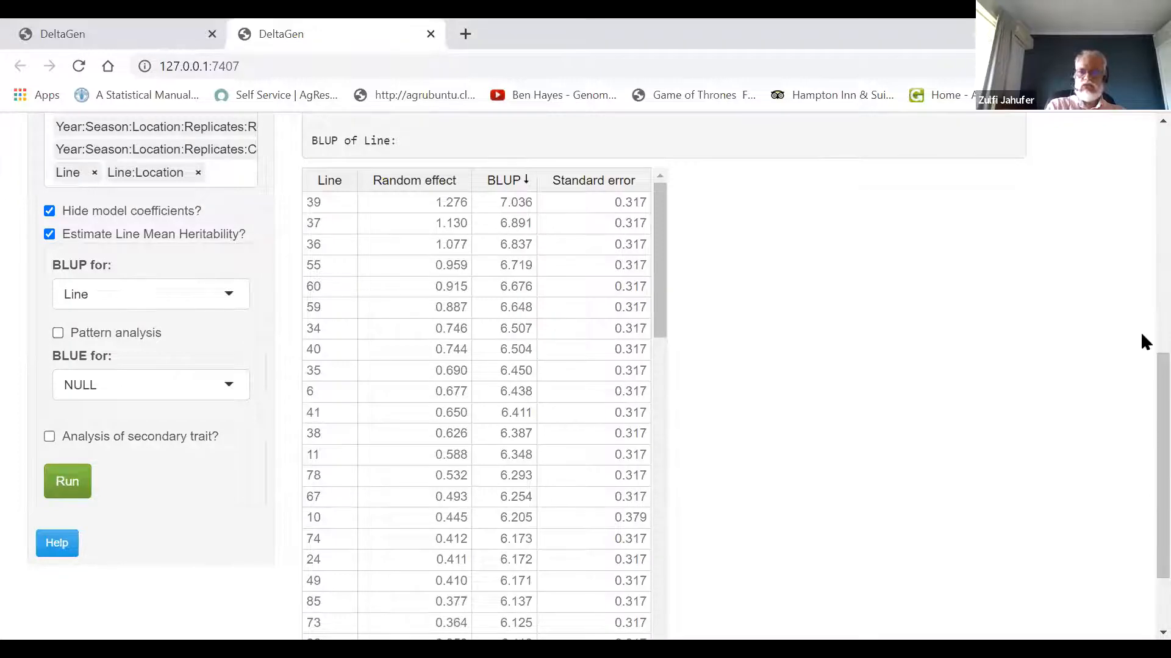
- Enable pattern analysis, request BLUPs for Line:Location, and rerun the mixed model
scroll(1141, 323, up, 4)
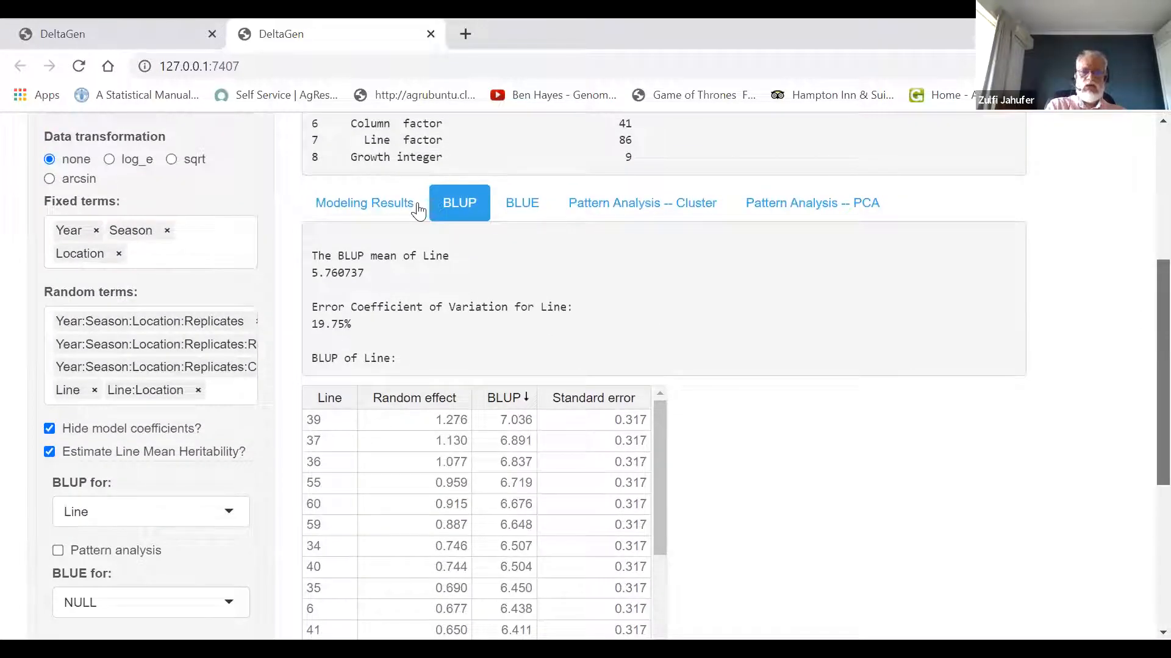
drag(1142, 333, 1142, 425)
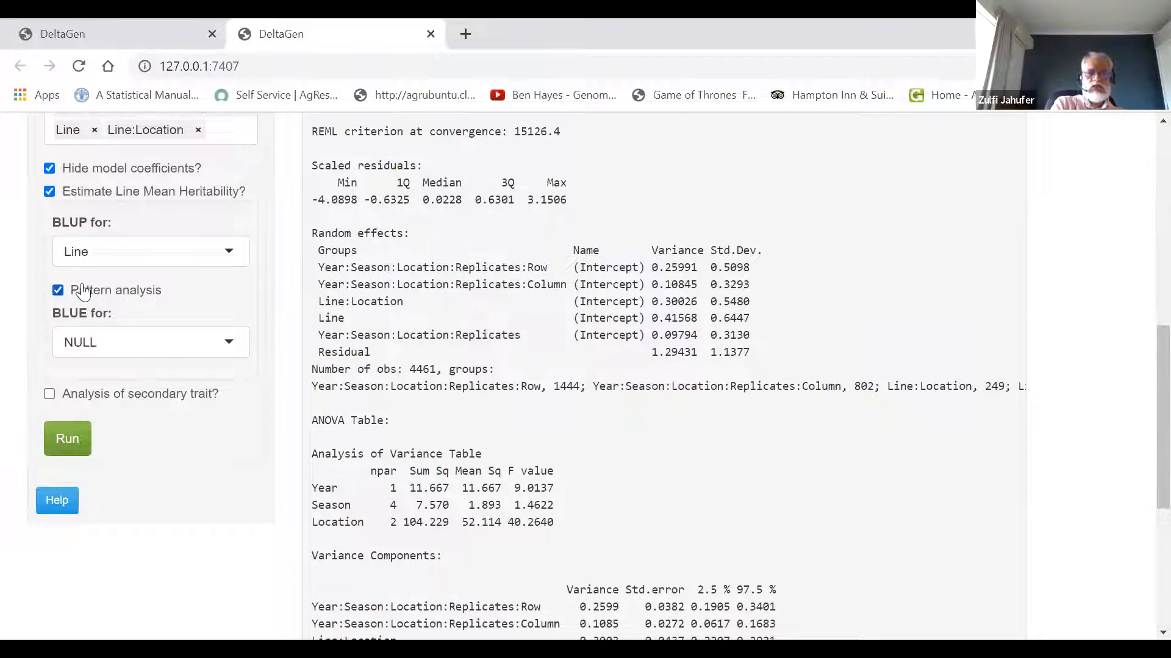
click(230, 255)
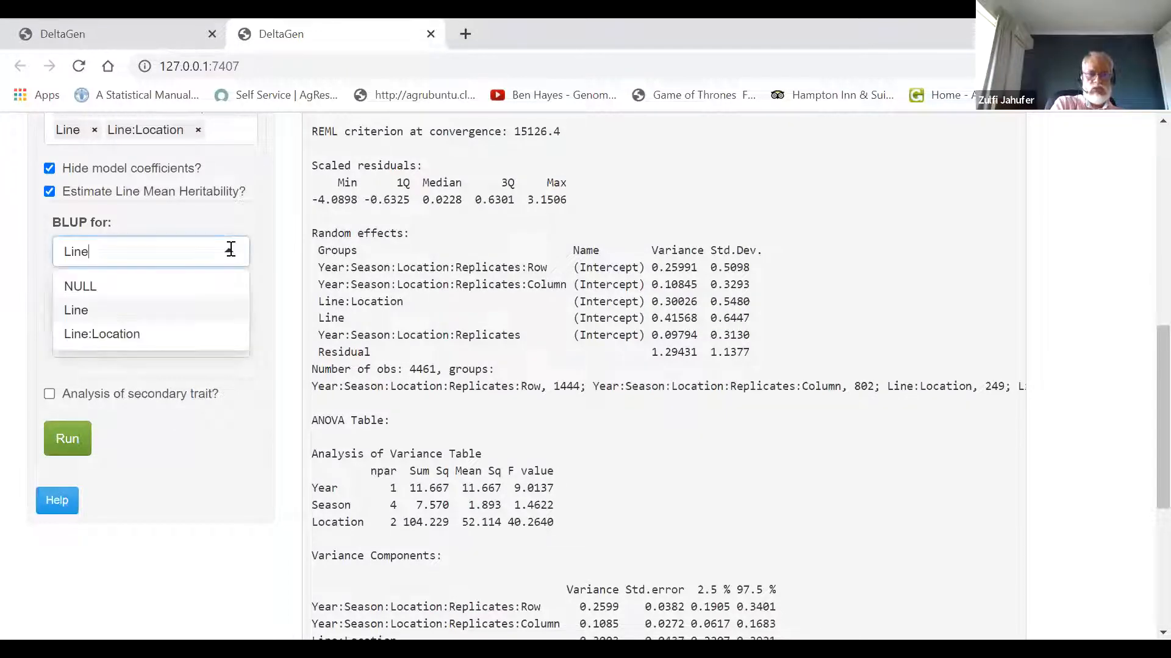
click(159, 337)
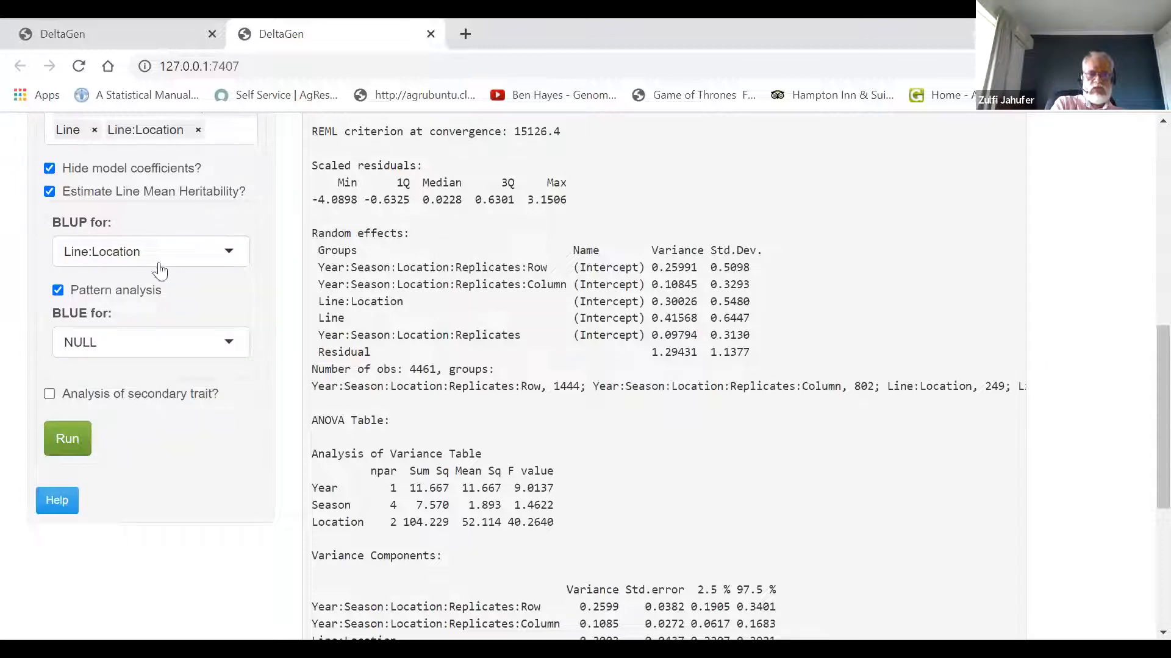
click(71, 443)
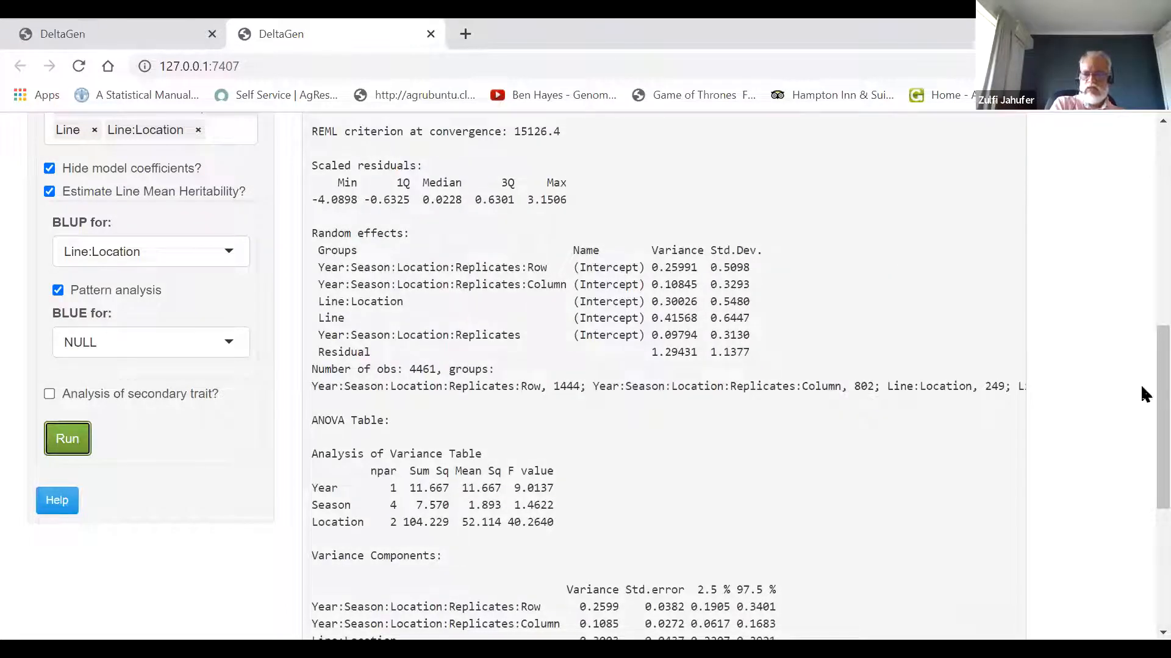
- Display the Line:Location BLUP results and look through the values for each line at each location
scroll(1142, 403, up, 6)
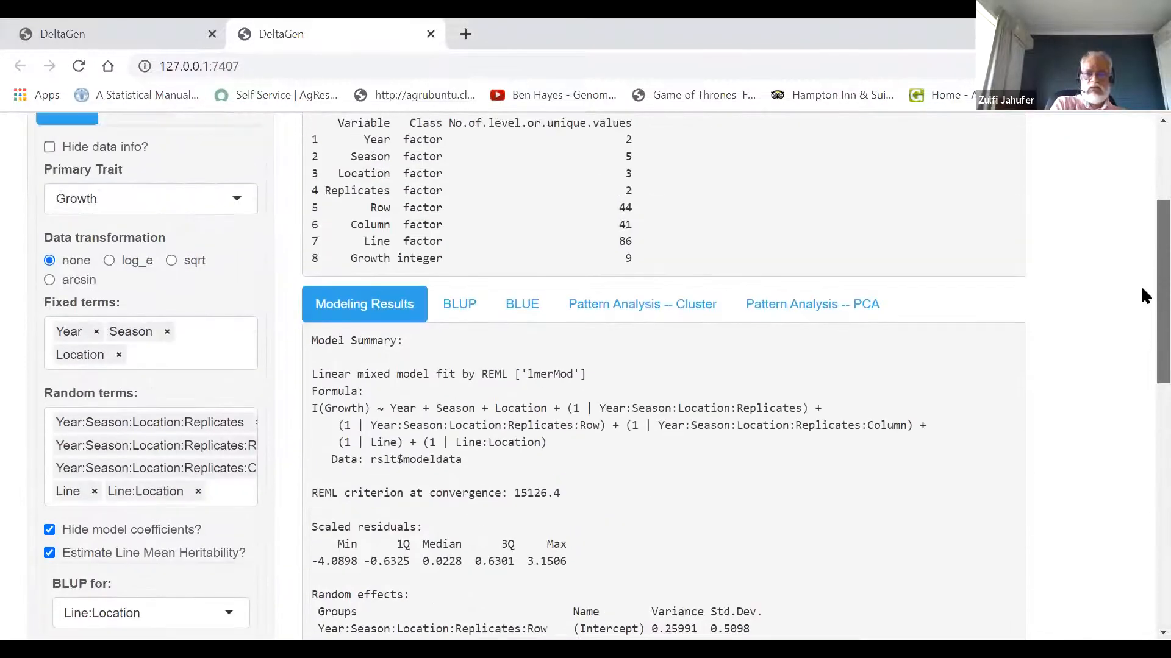
click(483, 314)
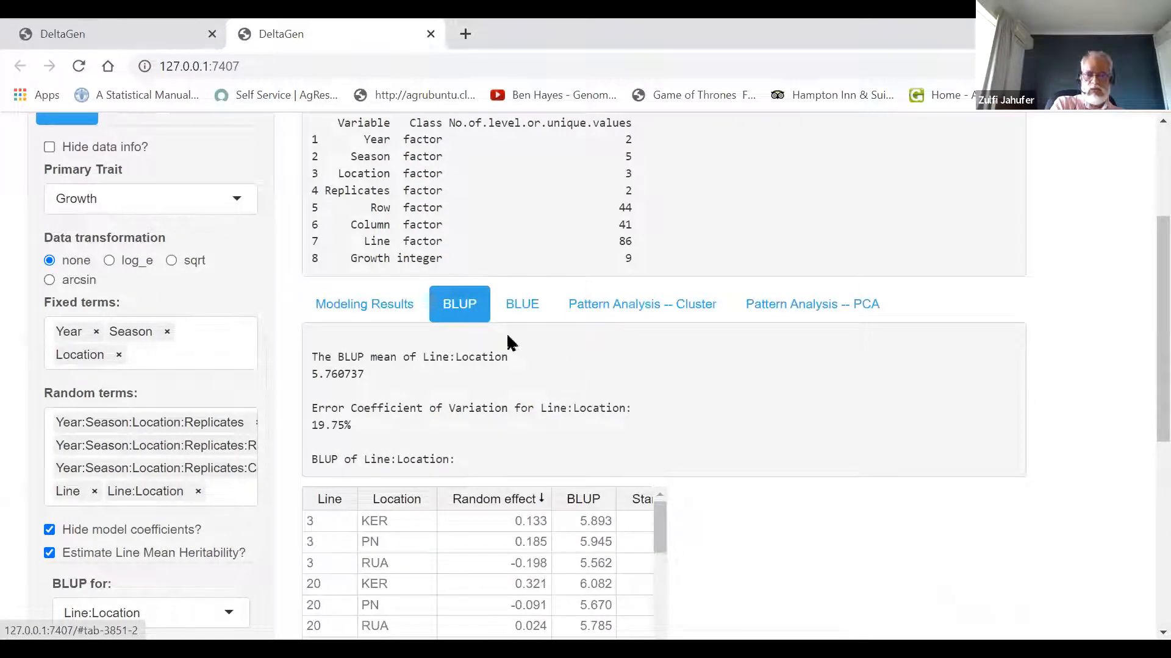
drag(1140, 395, 1142, 488)
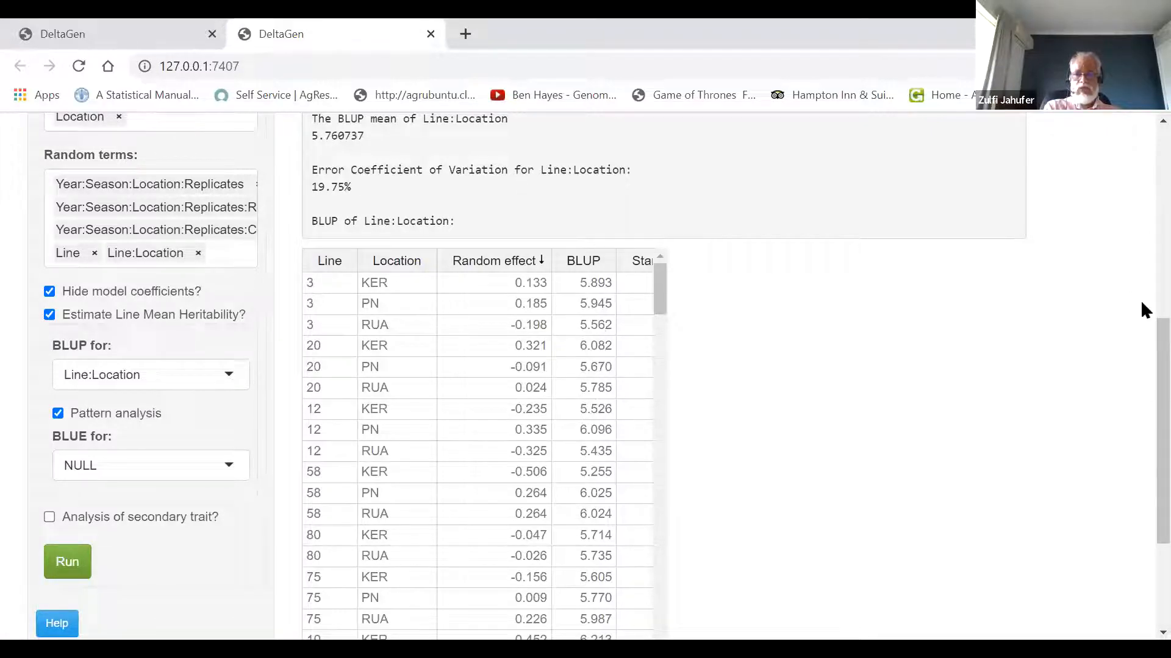
scroll(1140, 305, up, 4)
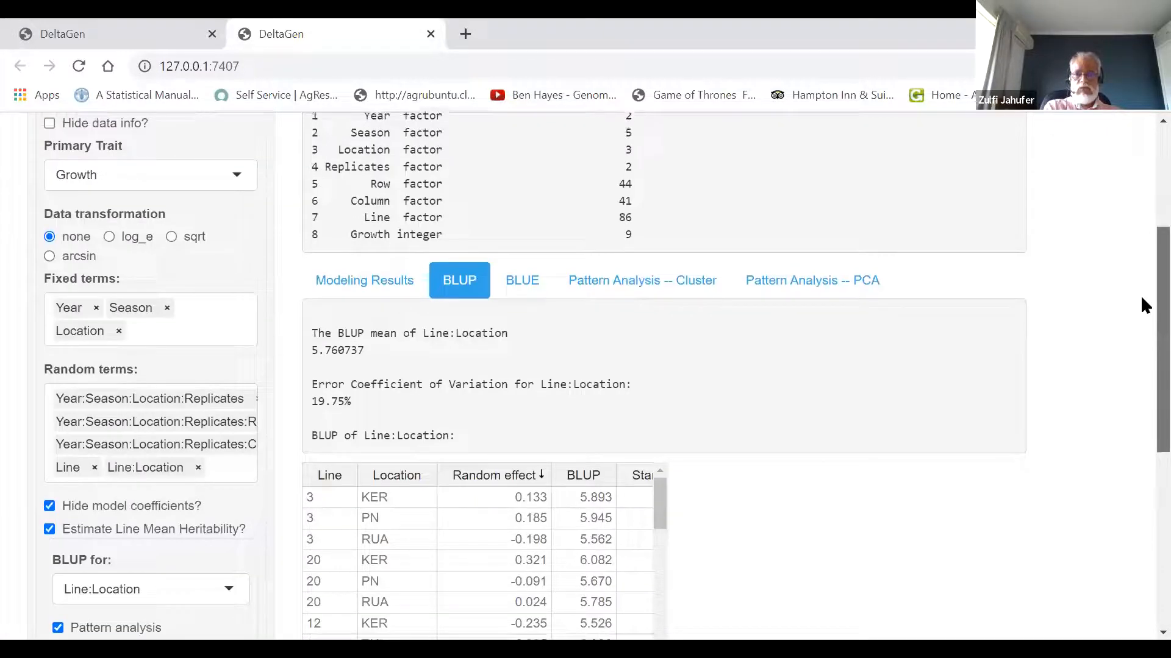
- Examine the cluster pattern analysis: the line cluster groups and the heatmap with dendrograms across locations
click(702, 292)
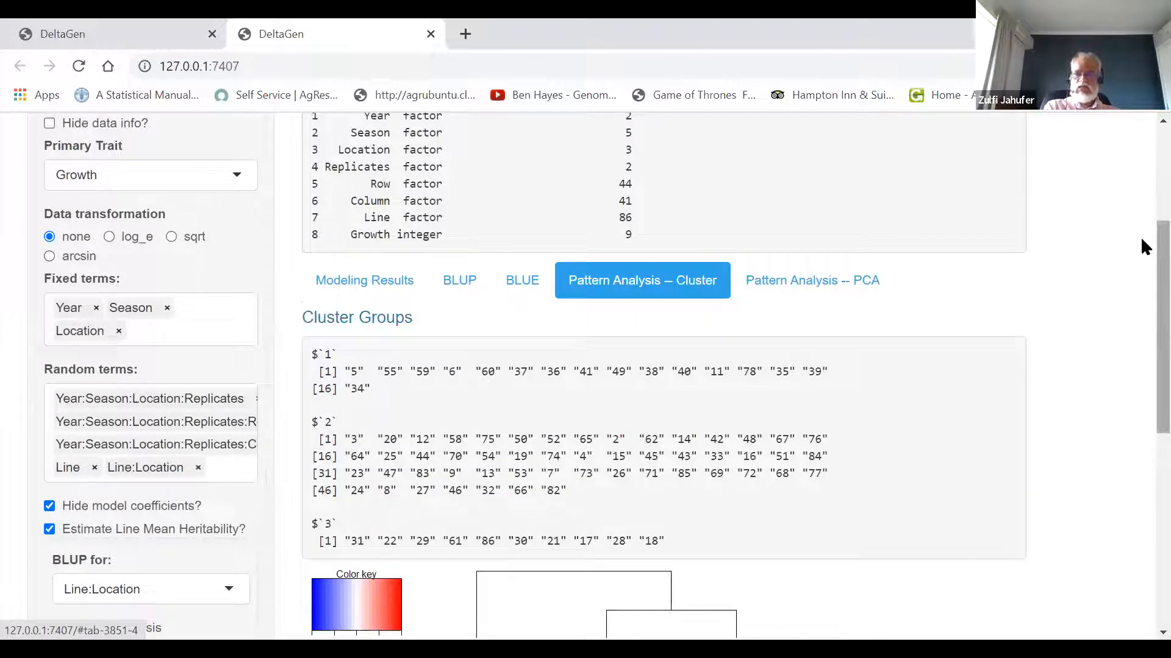
drag(1142, 248, 1140, 463)
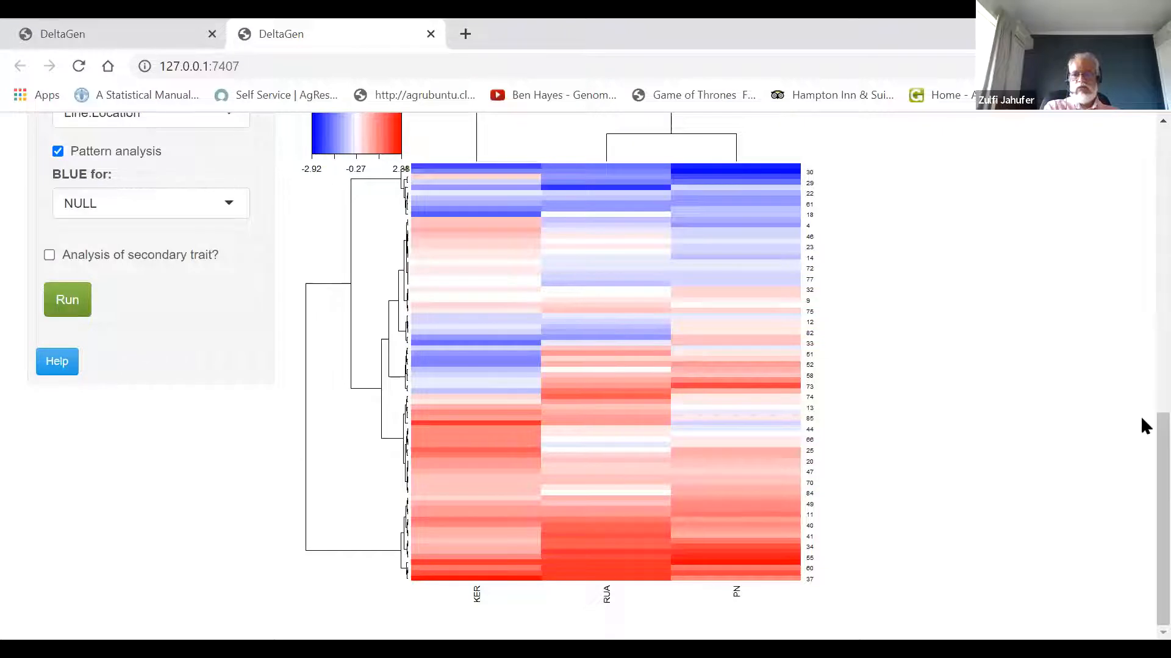
scroll(1141, 386, up, 2)
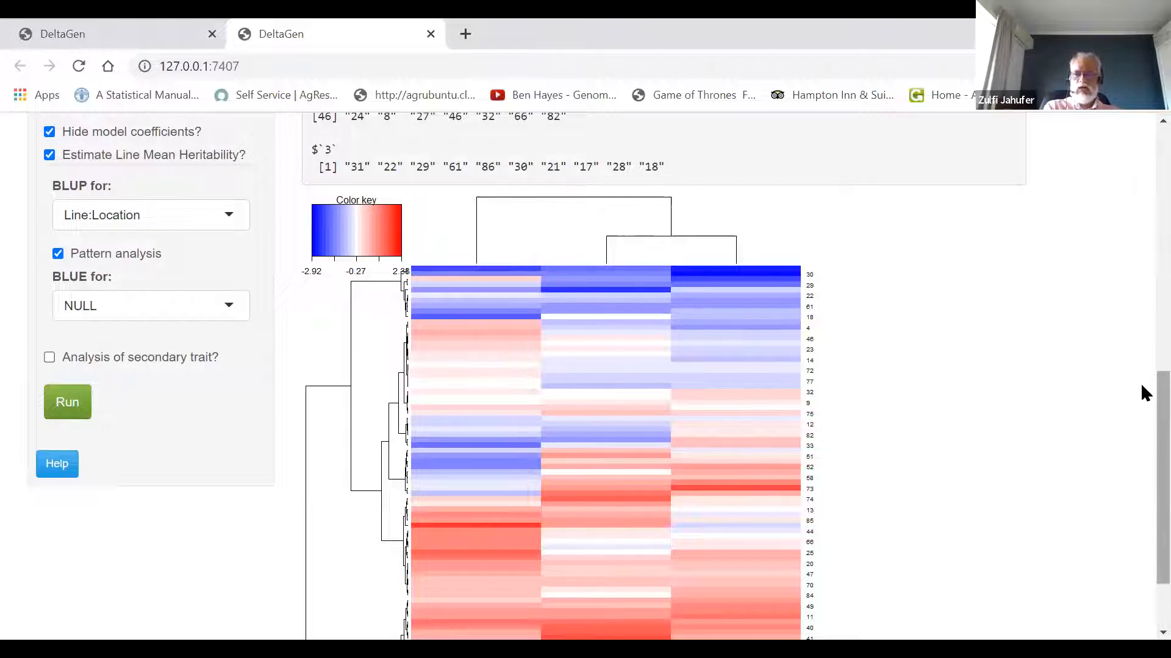
scroll(1140, 383, up, 4)
scroll(1142, 312, down, 5)
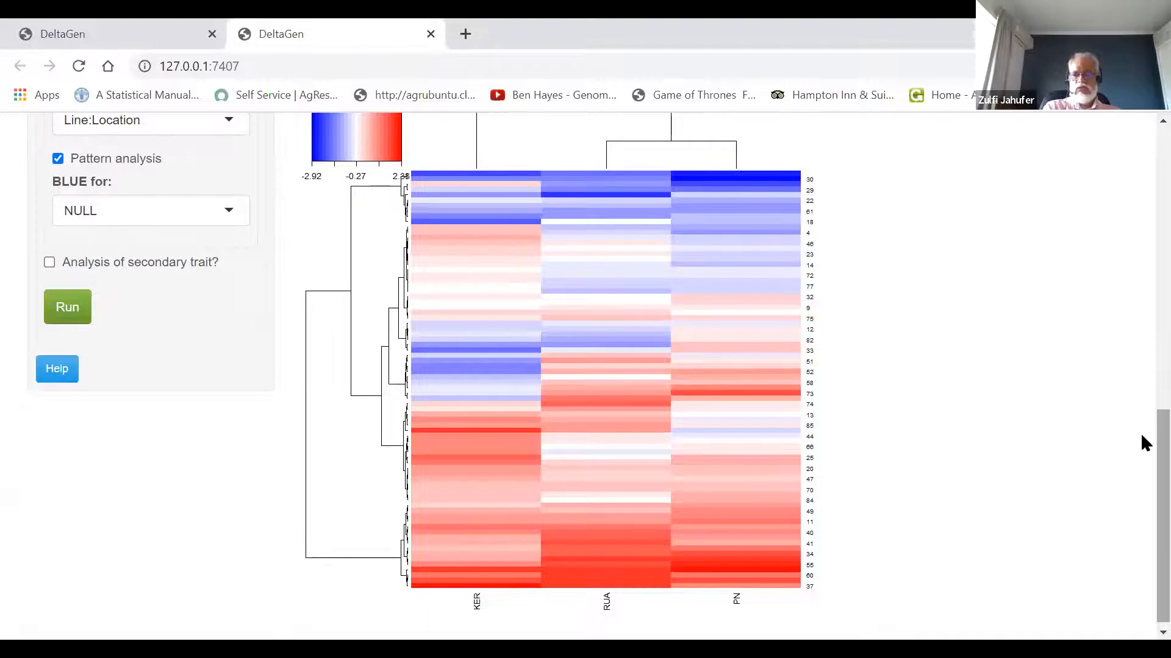
scroll(1140, 427, up, 3)
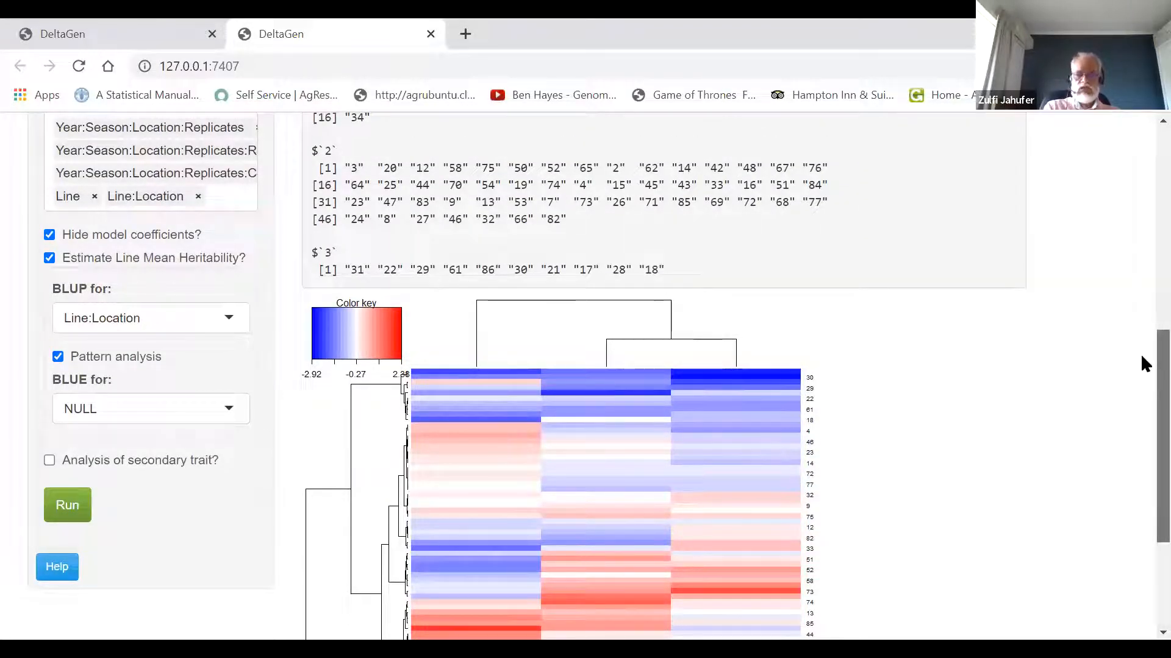
scroll(1140, 365, down, 3)
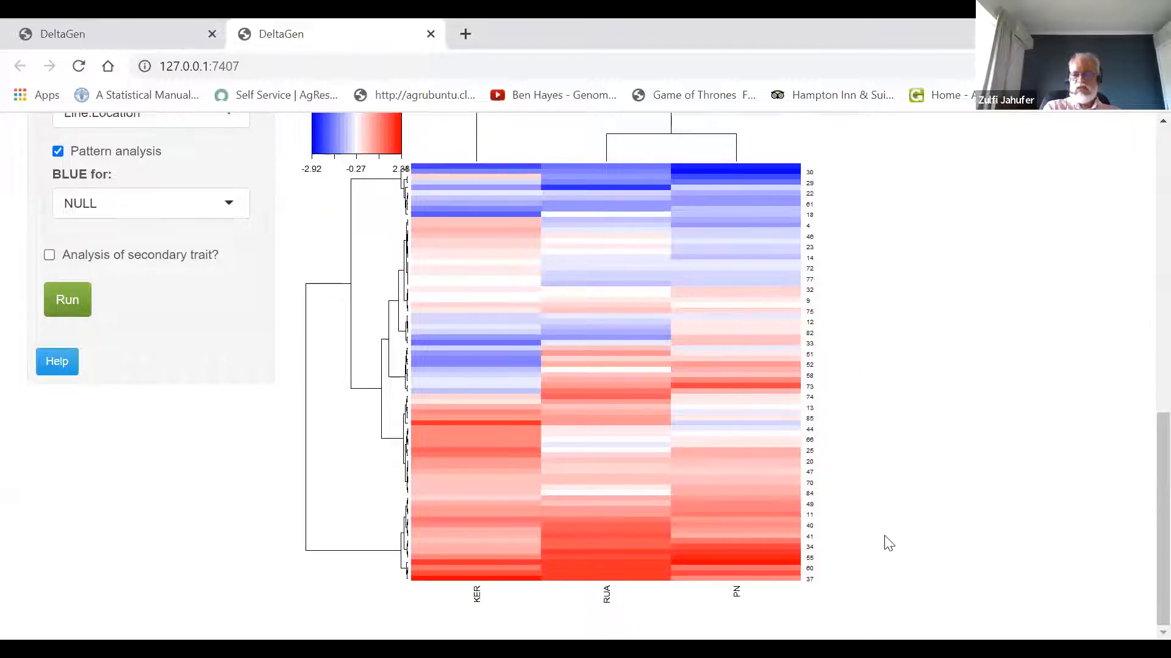
scroll(1140, 395, up, 7)
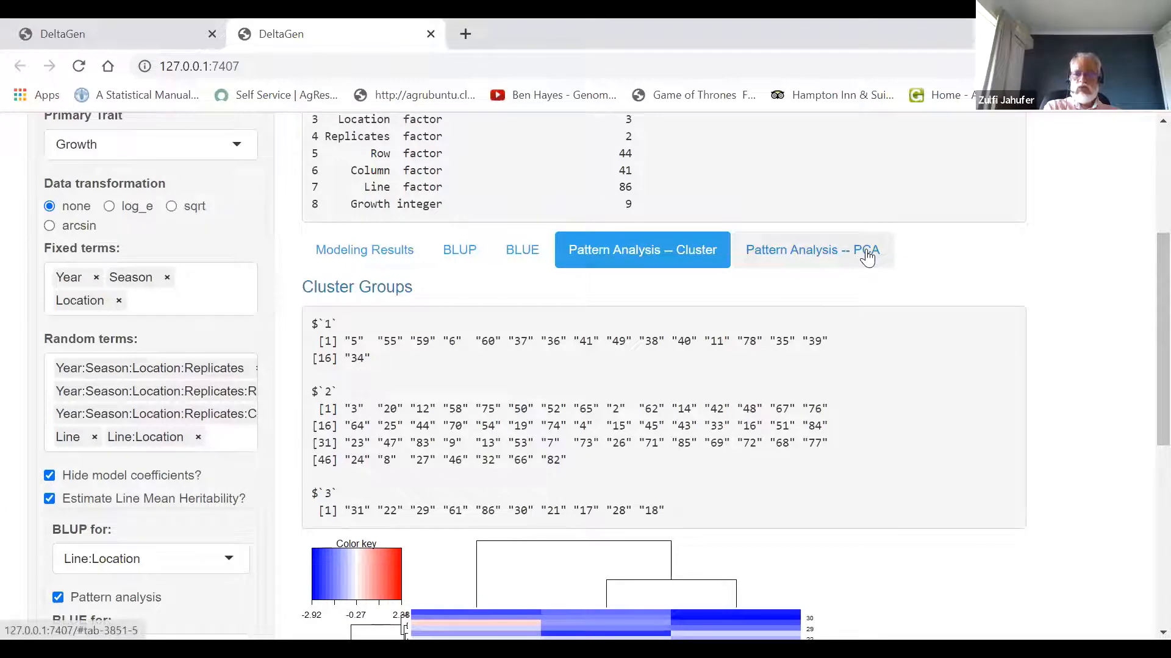
- Display the PCA pattern analysis and inspect the biplot of lines and location vectors
click(867, 258)
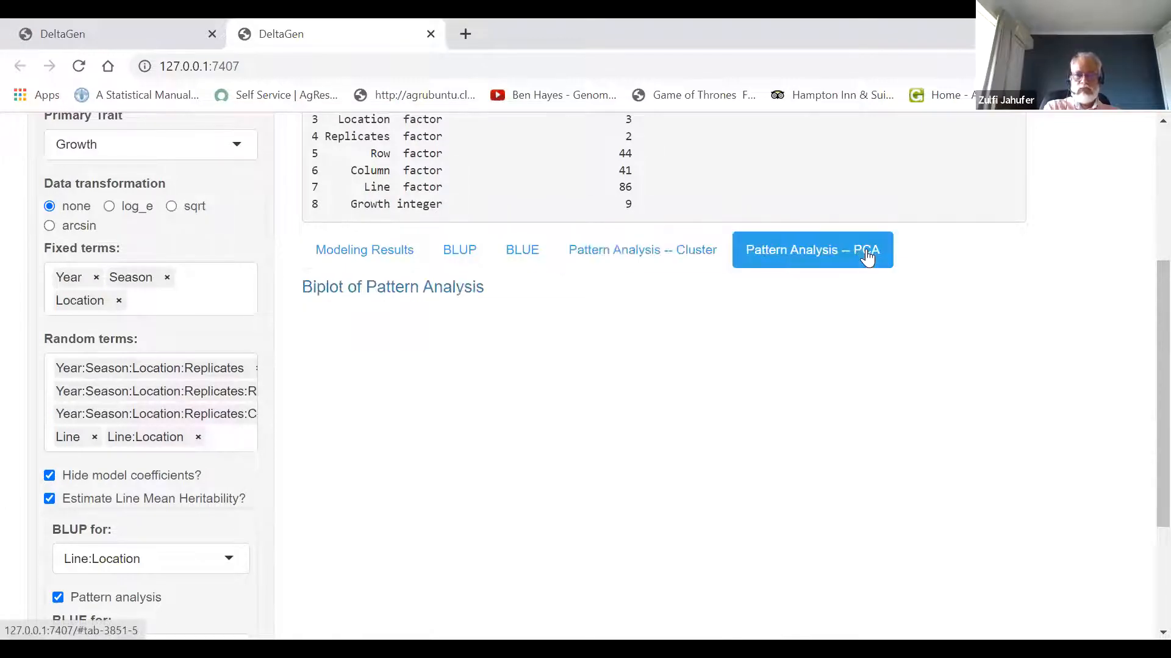
scroll(1140, 211, down, 2)
scroll(1141, 337, down, 20)
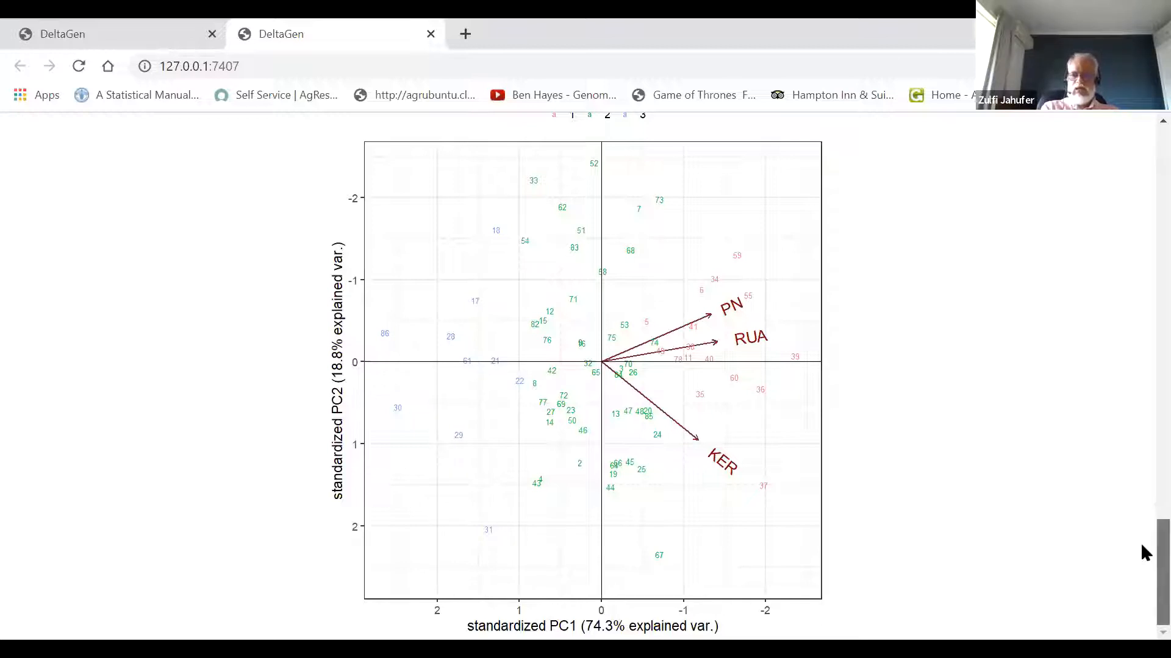
scroll(1142, 539, up, 1)
- View the model's residual plots and return to the model output
drag(1140, 528, 1140, 130)
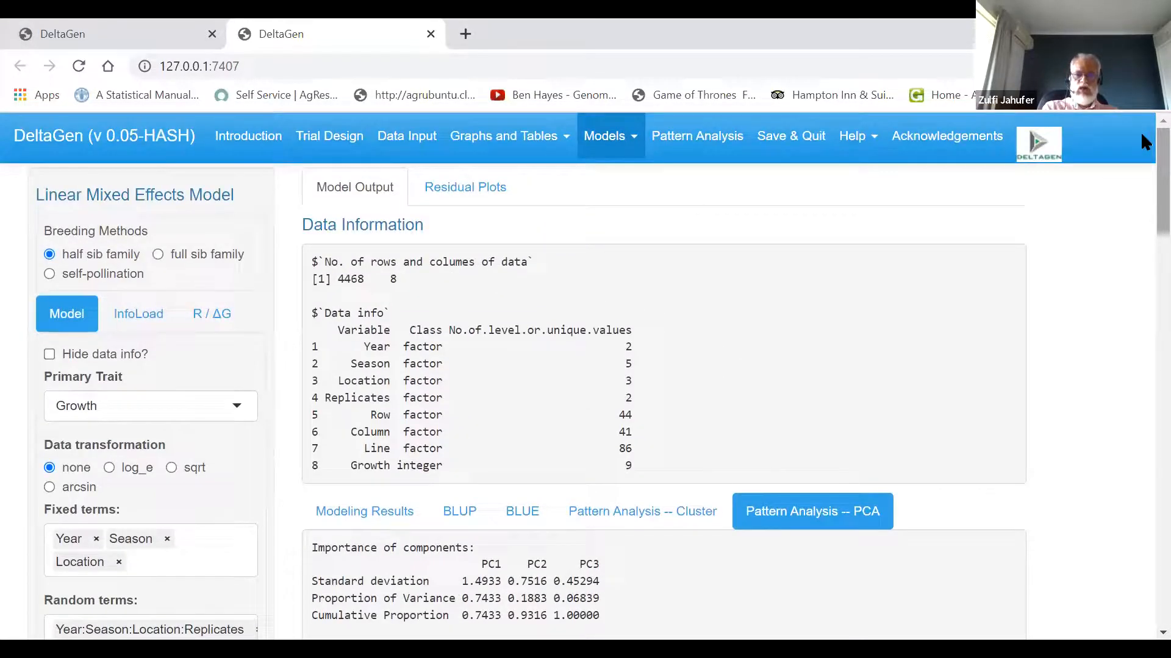
click(503, 188)
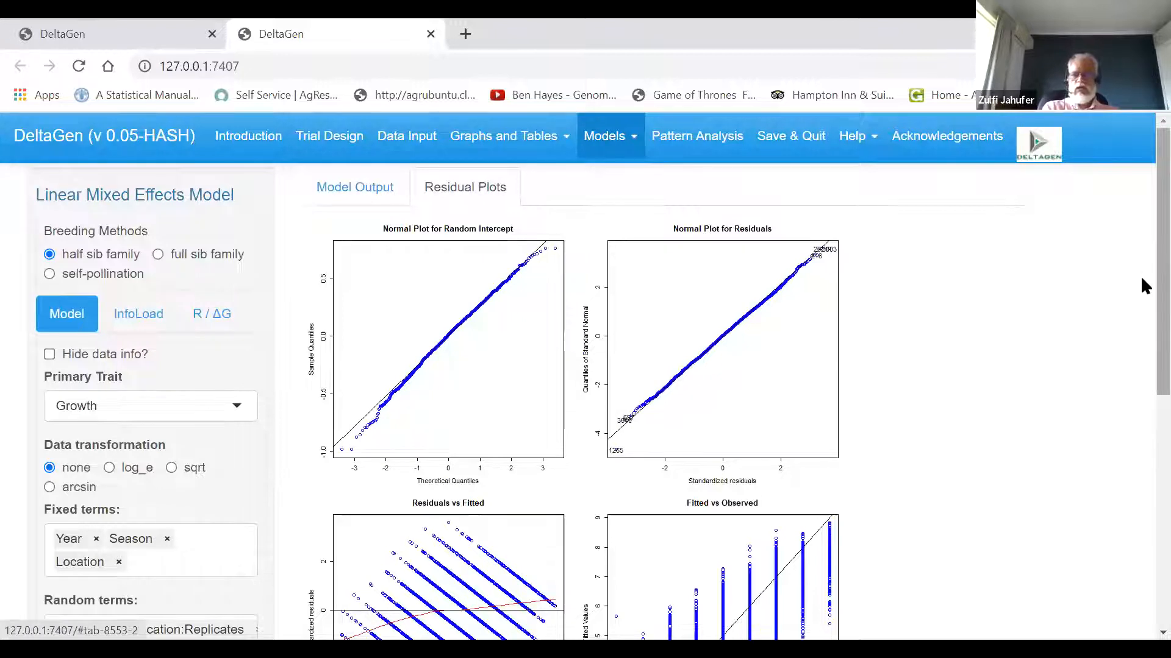
click(357, 193)
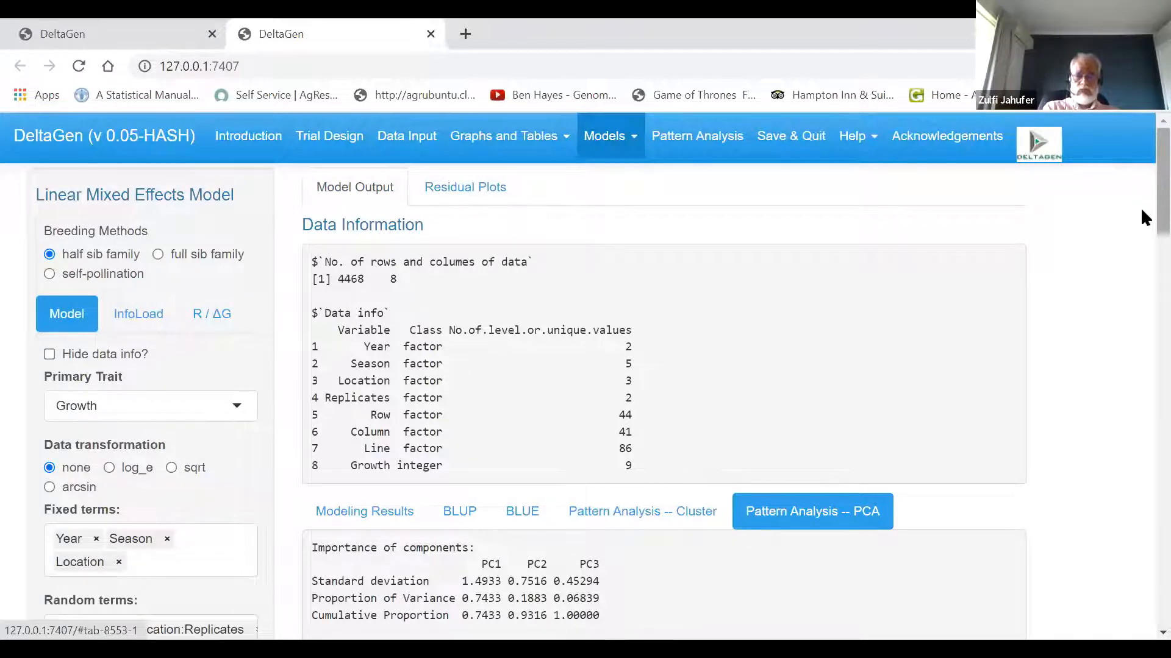
- Reopen the modeling results and review the random effects, ANOVA table and variance components
scroll(1141, 332, down, 15)
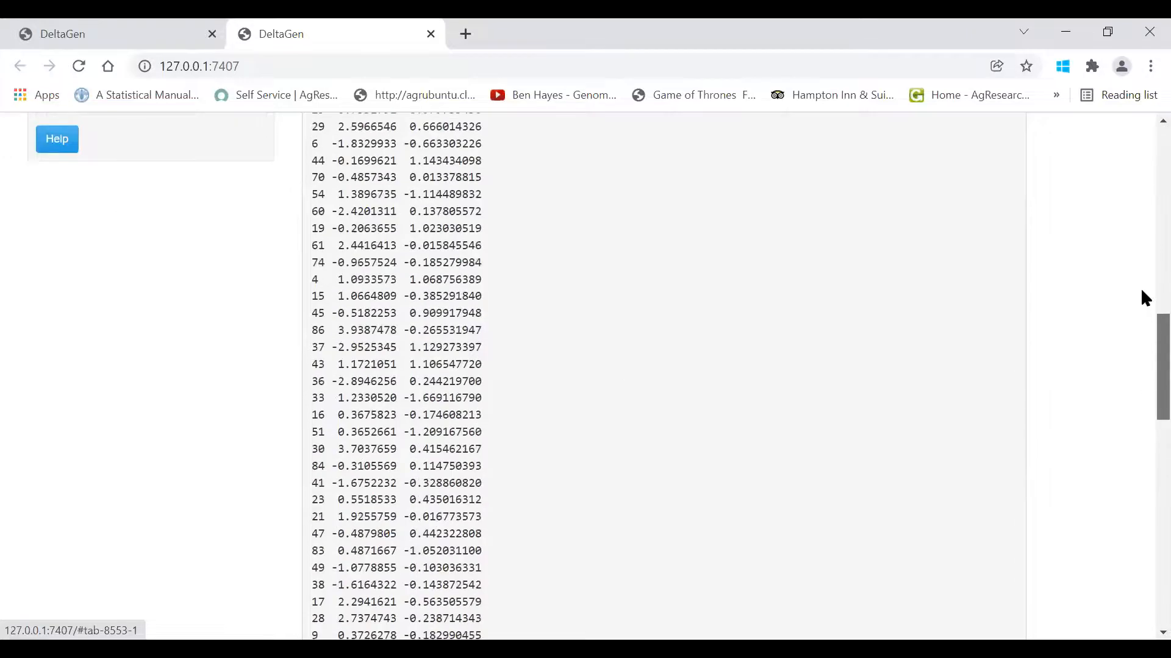
scroll(1140, 296, up, 15)
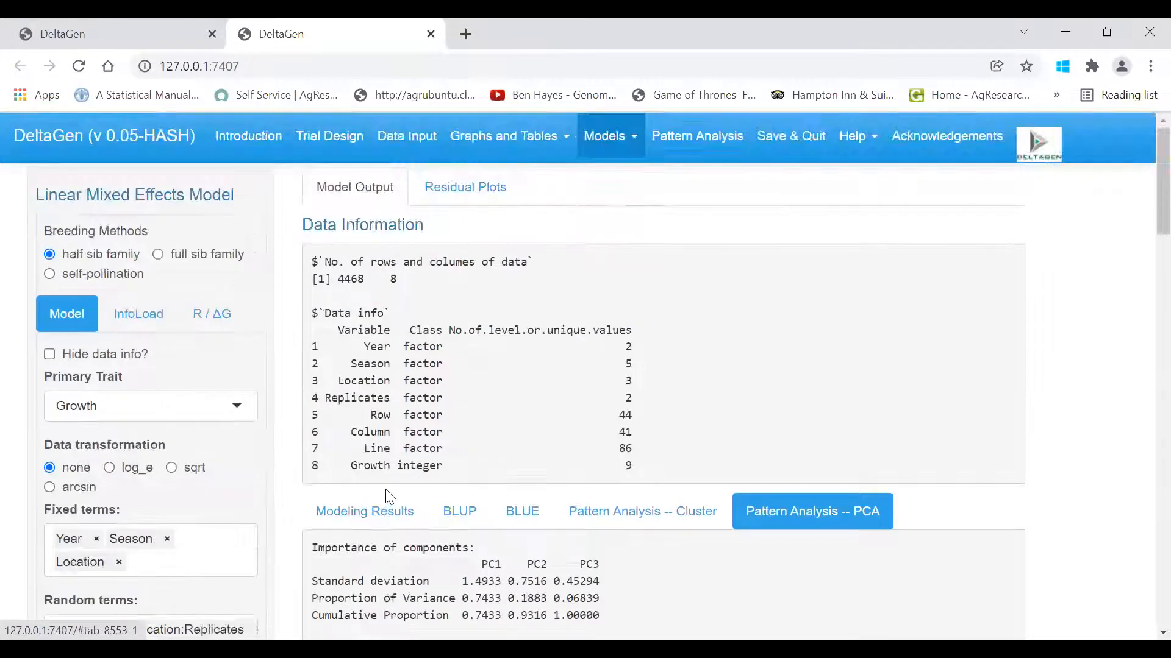
click(384, 514)
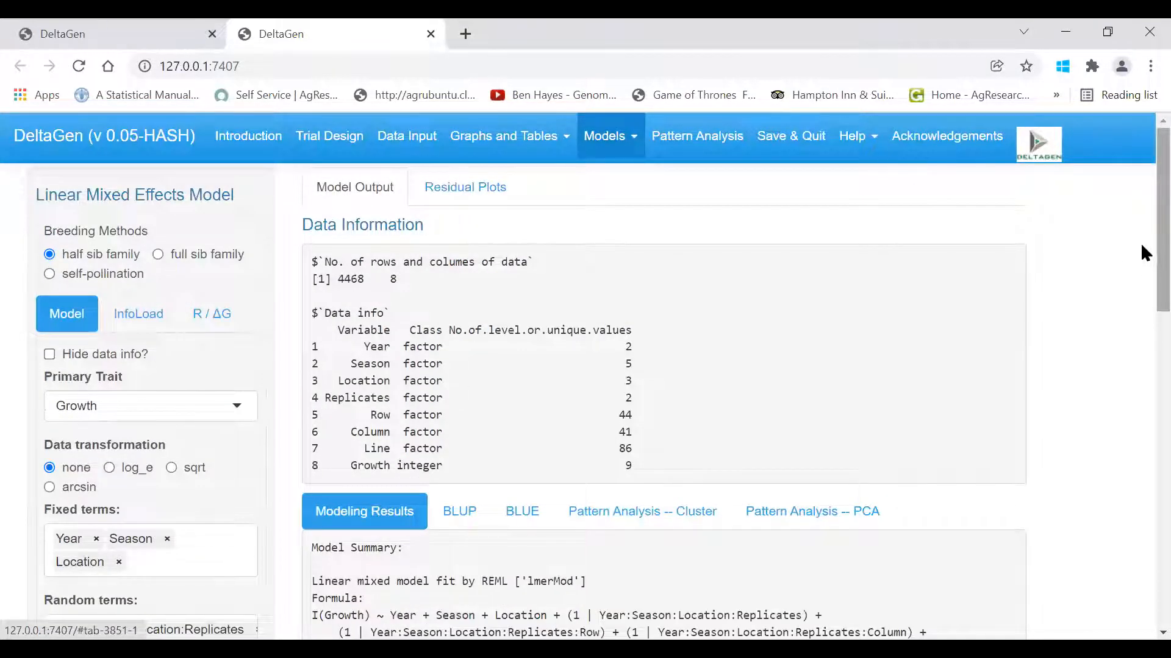
scroll(1141, 244, down, 7)
scroll(1145, 432, down, 5)
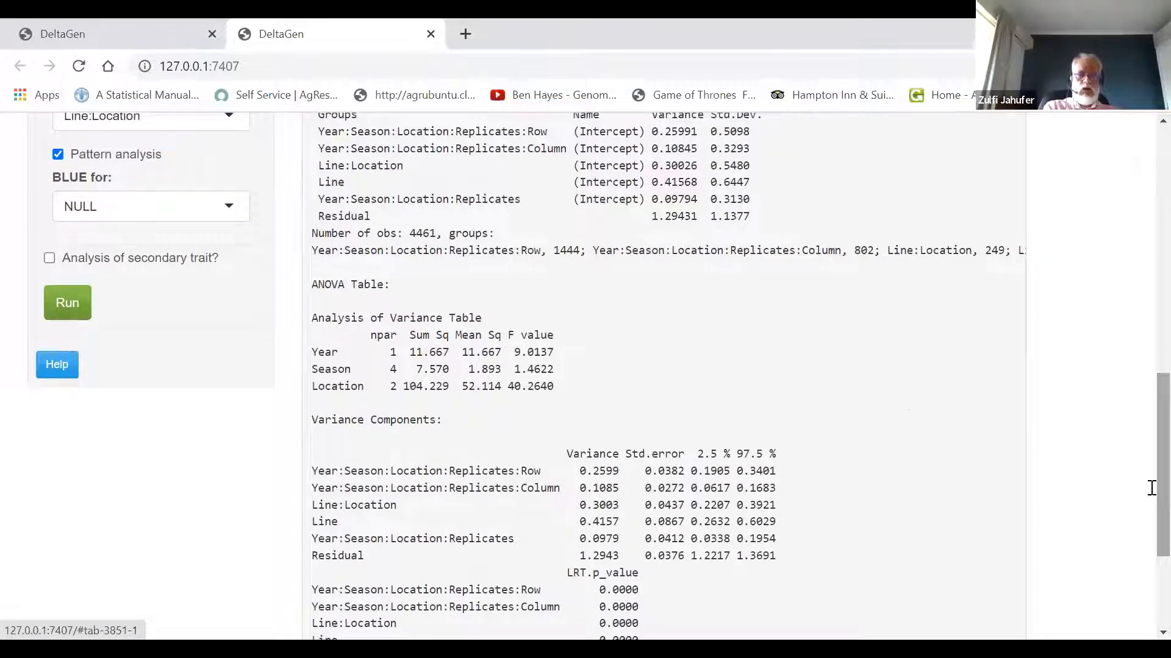
- Read the Basic Theory help on heritability, genetic correlation, BLUP and BLUE, and close it
click(66, 371)
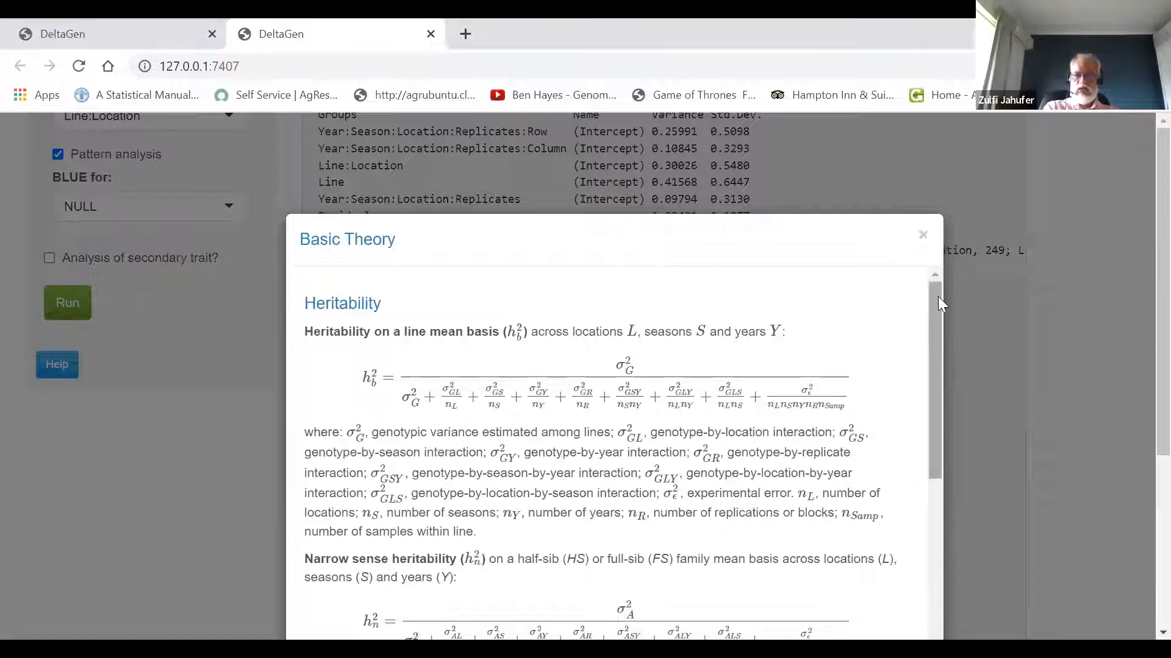
drag(938, 297, 945, 323)
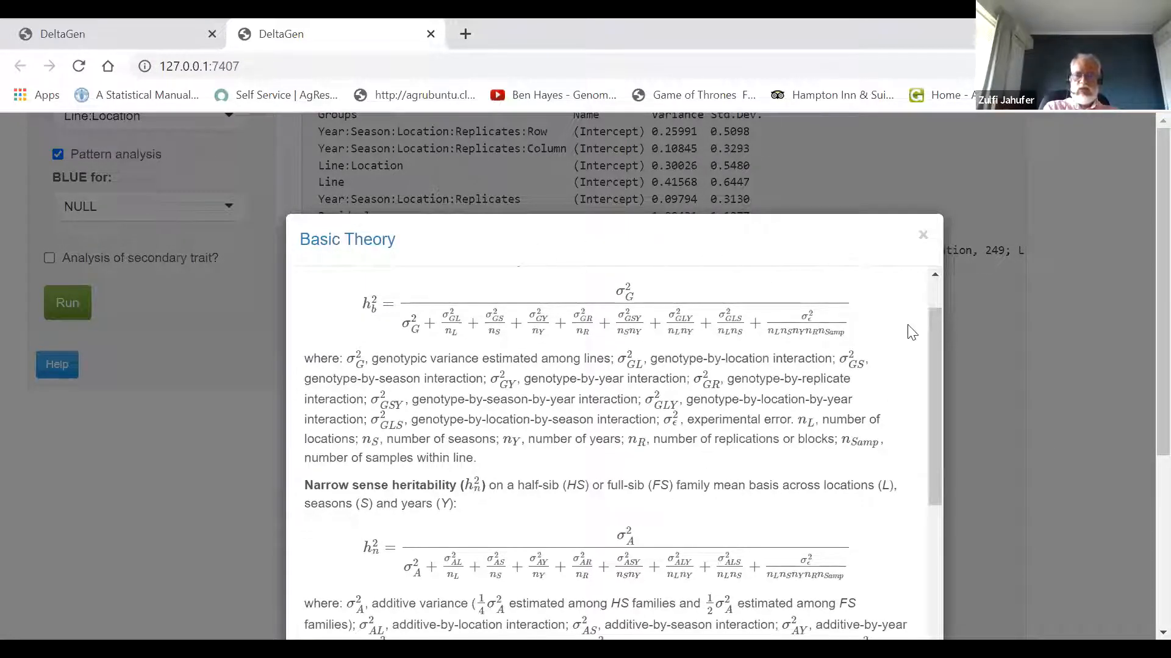
drag(938, 385, 963, 457)
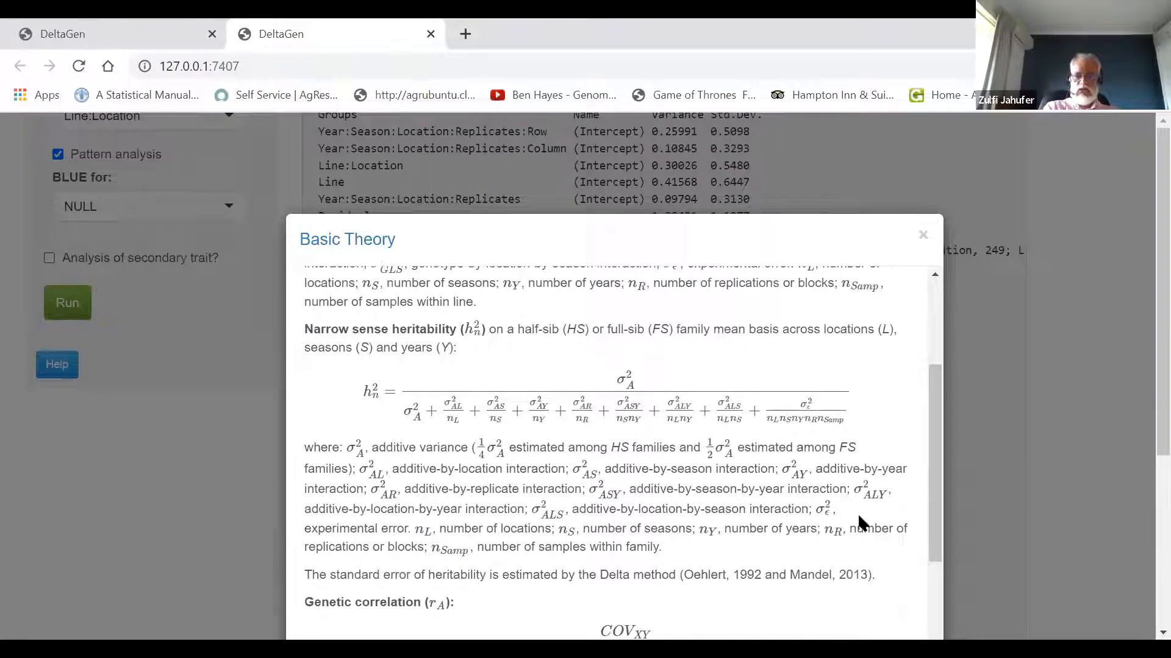
drag(933, 414, 939, 494)
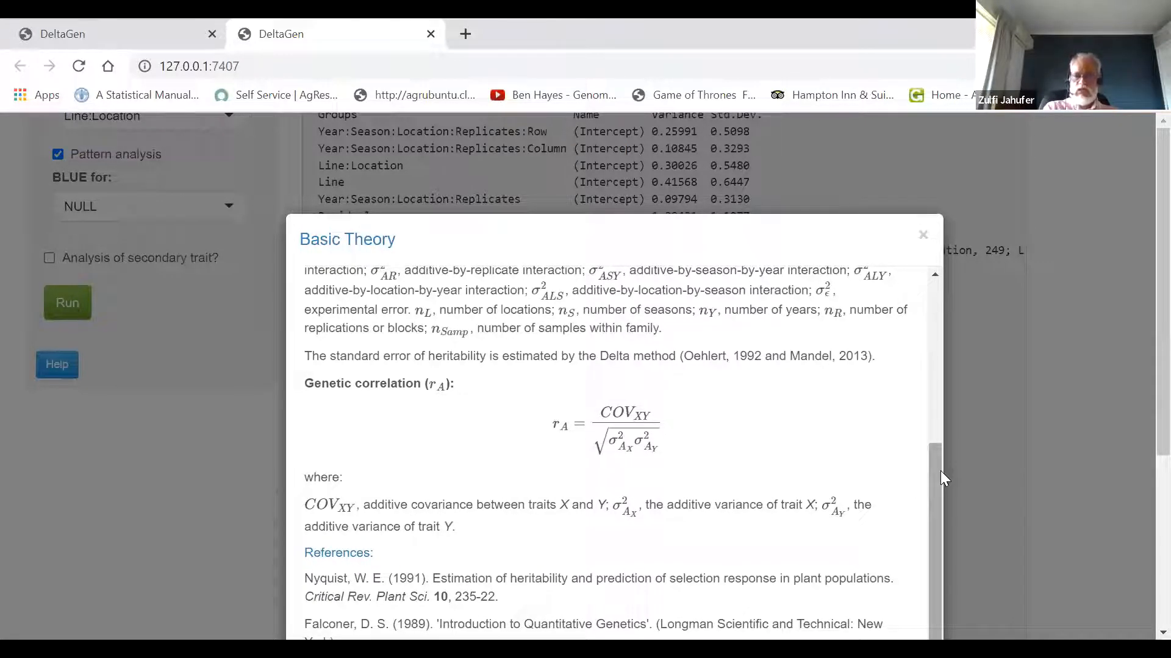
drag(940, 469, 945, 510)
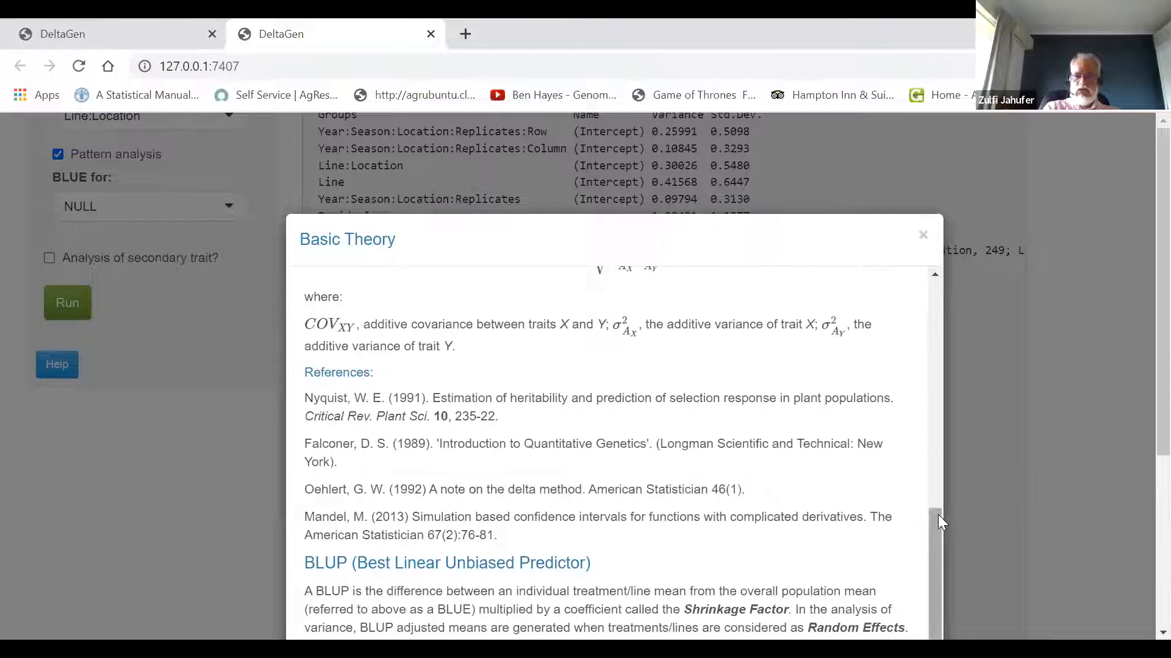
drag(931, 515, 1141, 610)
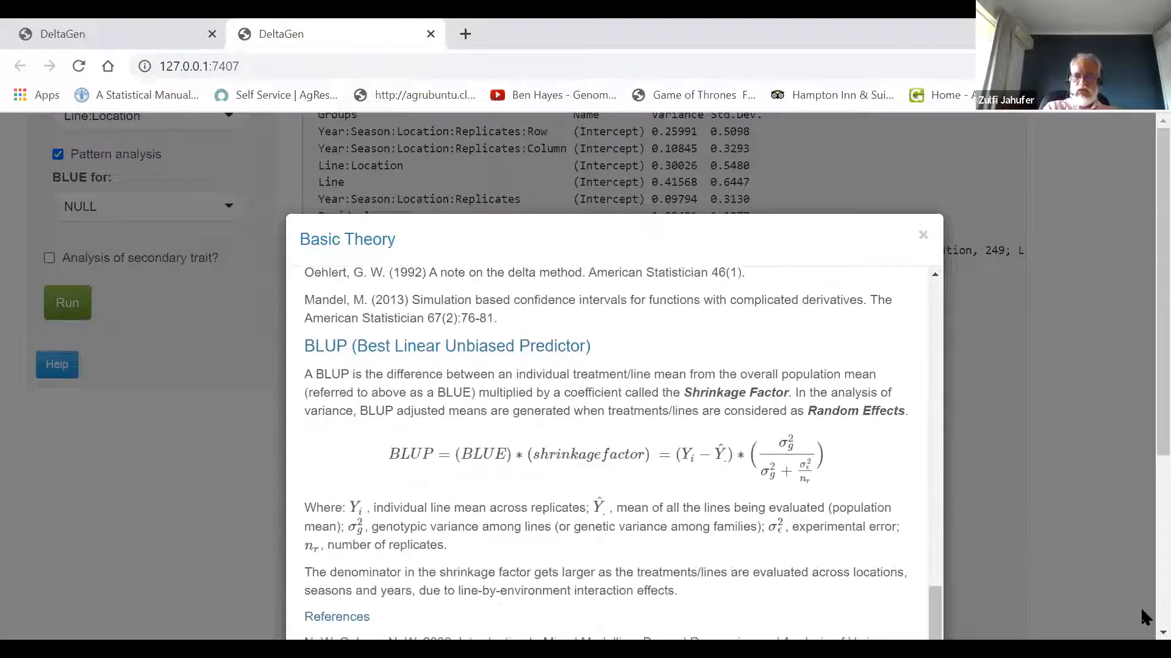
scroll(1061, 495, down, 3)
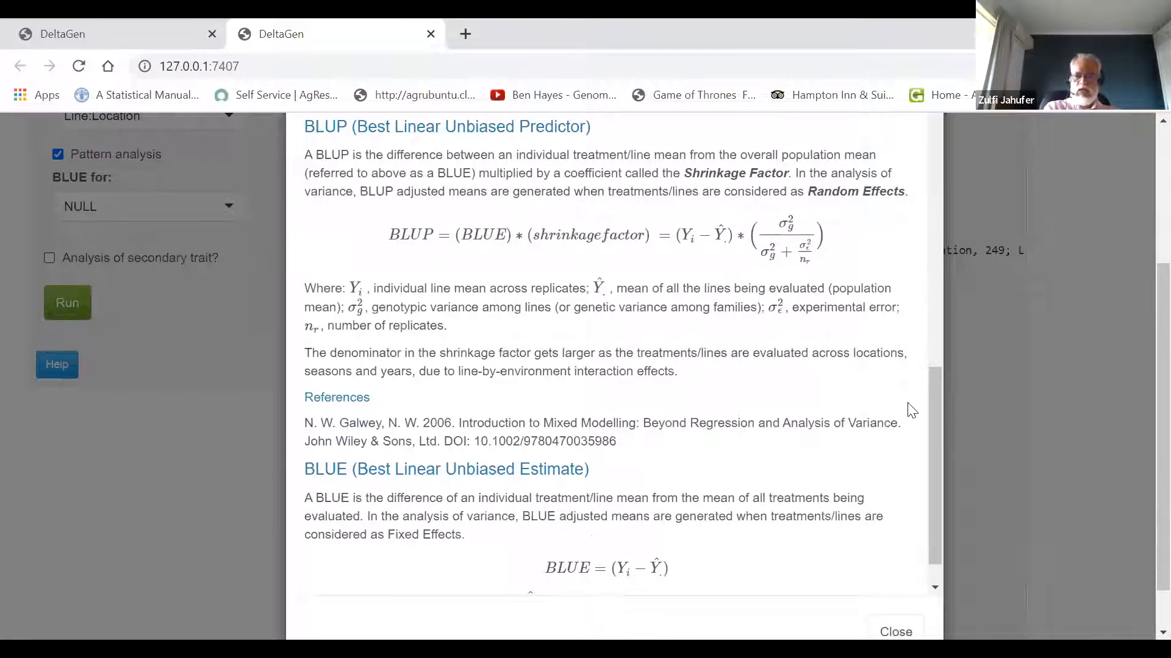
drag(931, 381, 923, 152)
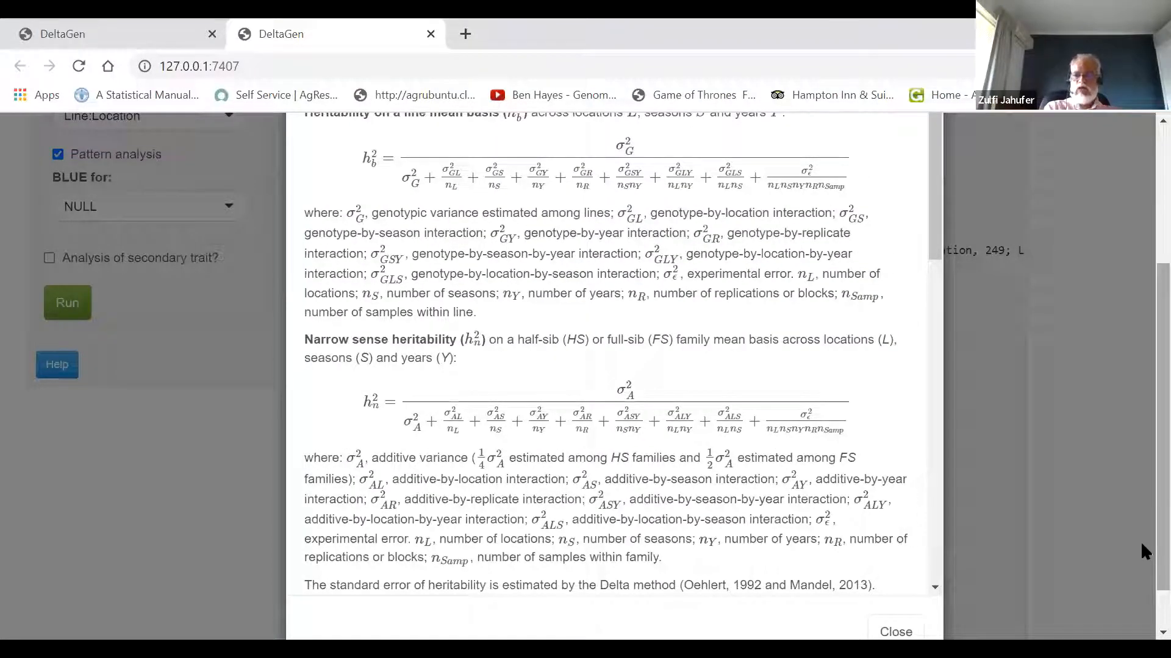
scroll(1140, 530, up, 3)
scroll(1142, 462, up, 2)
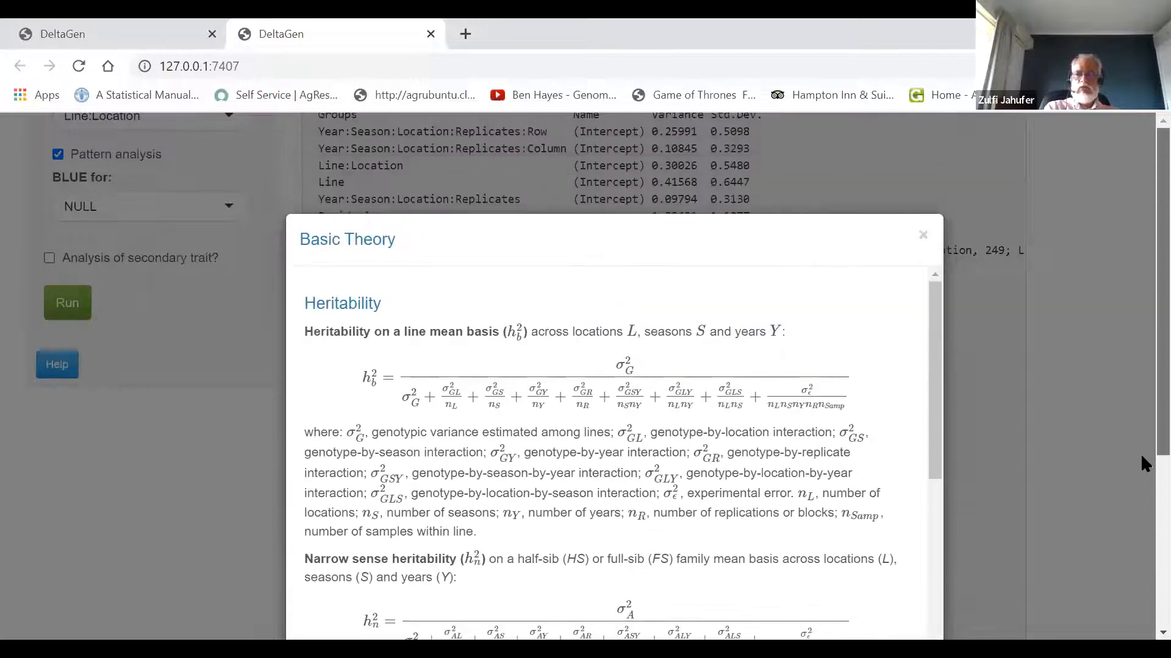
click(922, 237)
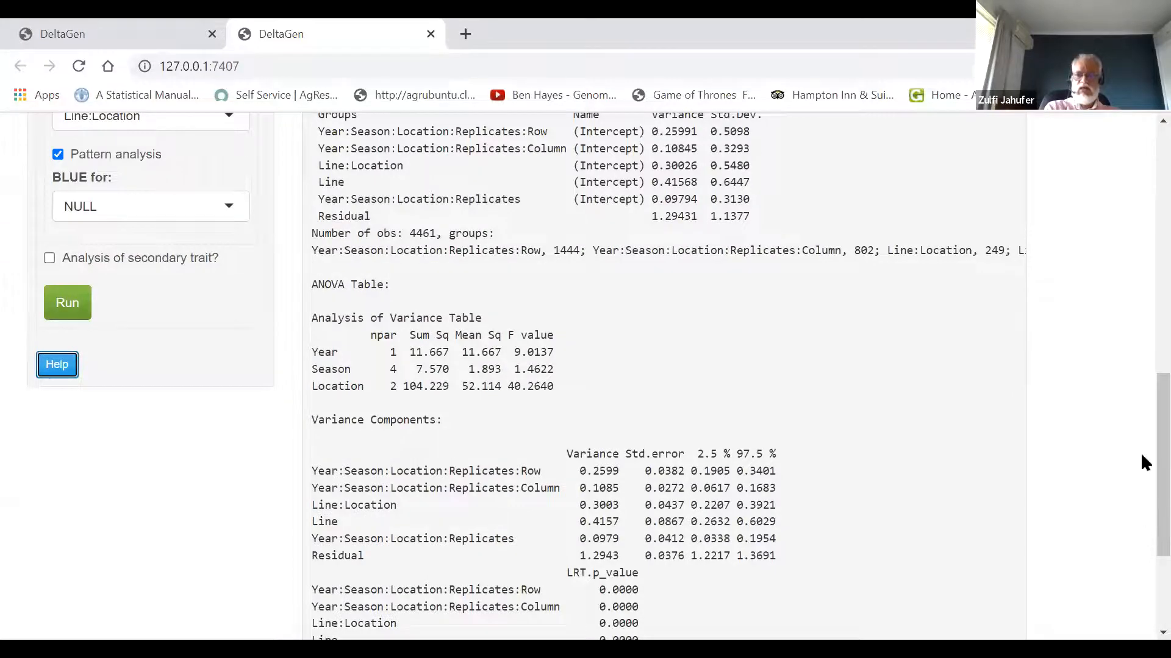
- Remove Line and Line:Location from the model's random terms
scroll(1140, 454, up, 5)
scroll(1141, 492, down, 3)
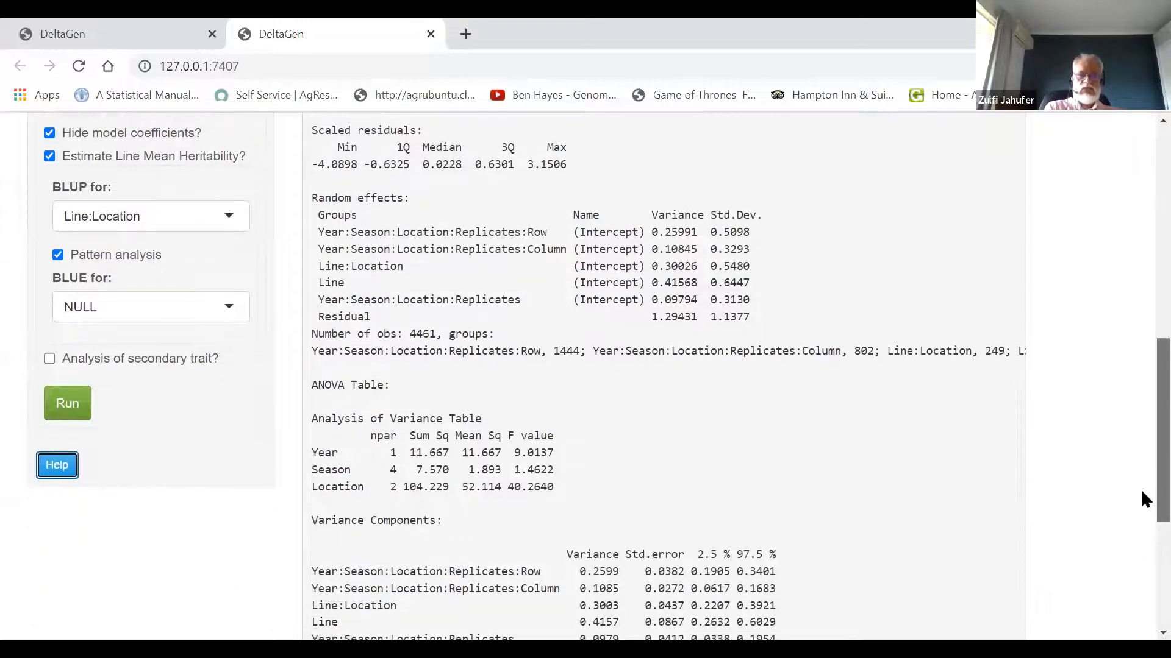
scroll(1141, 476, up, 2)
scroll(1142, 465, up, 1)
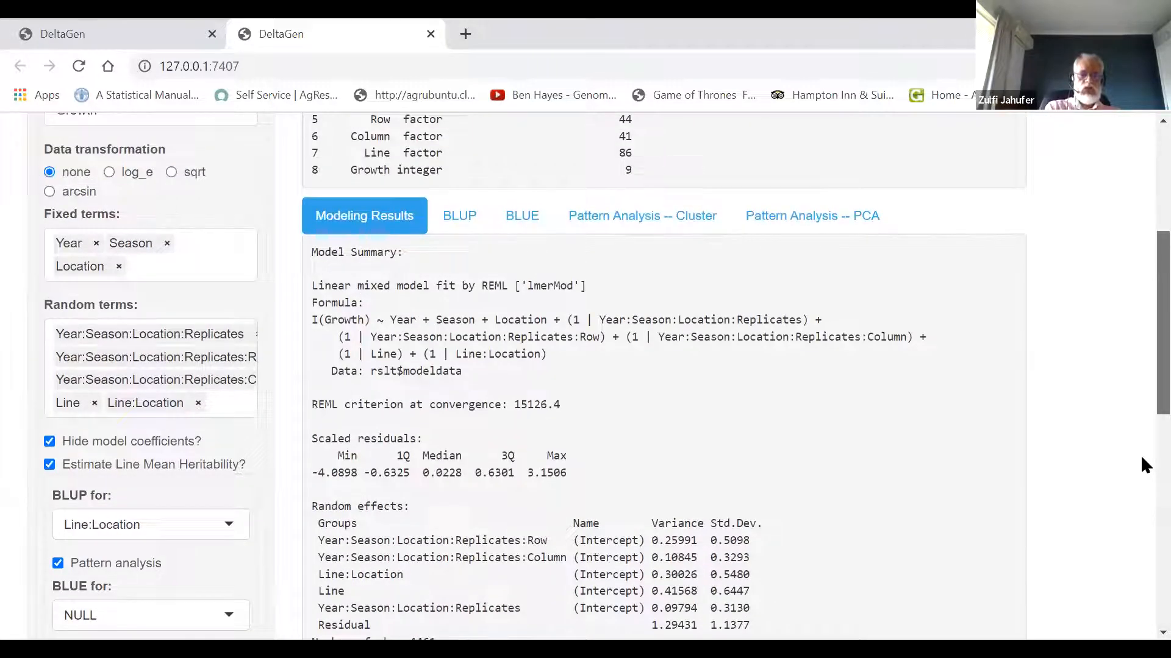
click(95, 403)
click(147, 403)
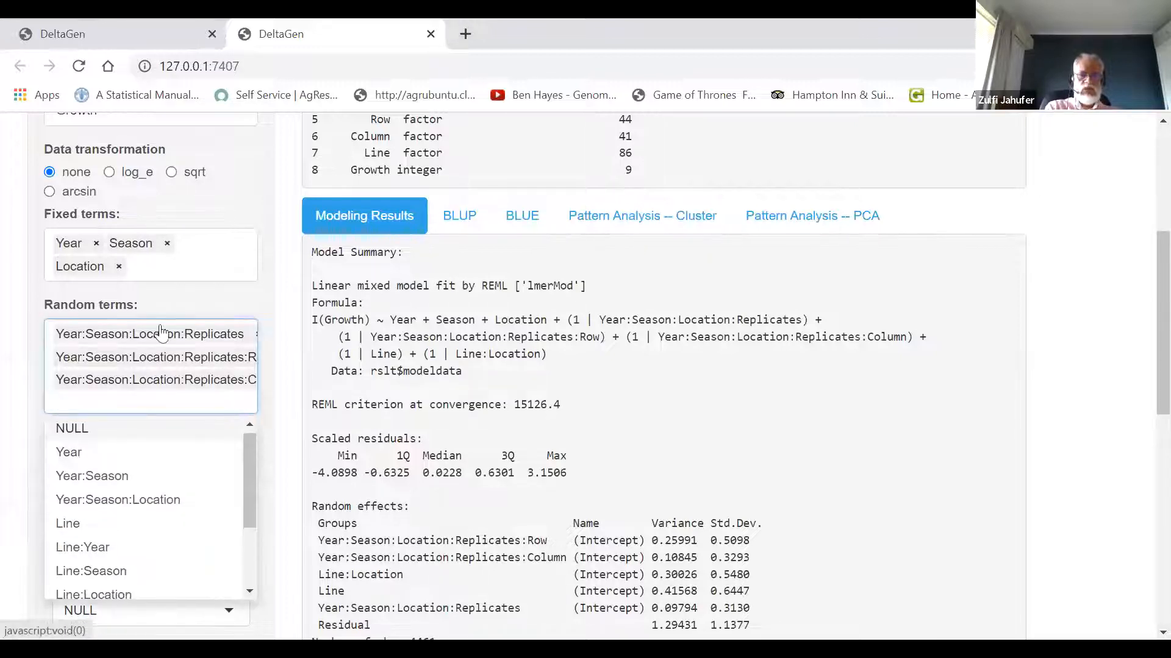
- Add Line and Location:Line to the model's fixed terms
click(192, 261)
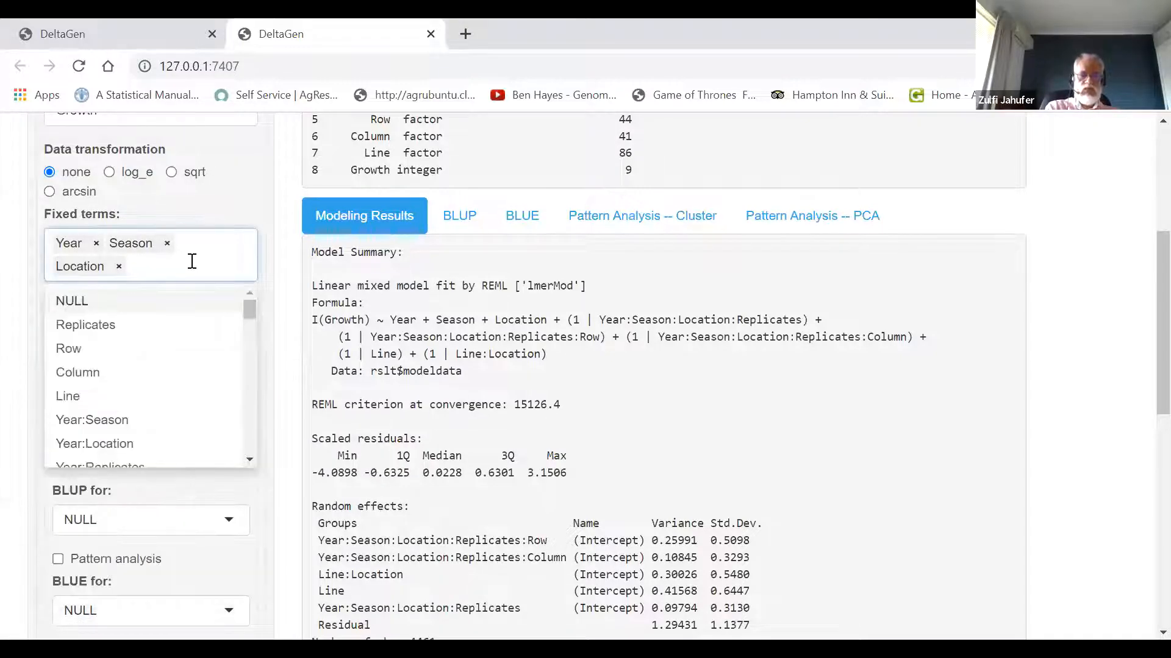
click(91, 397)
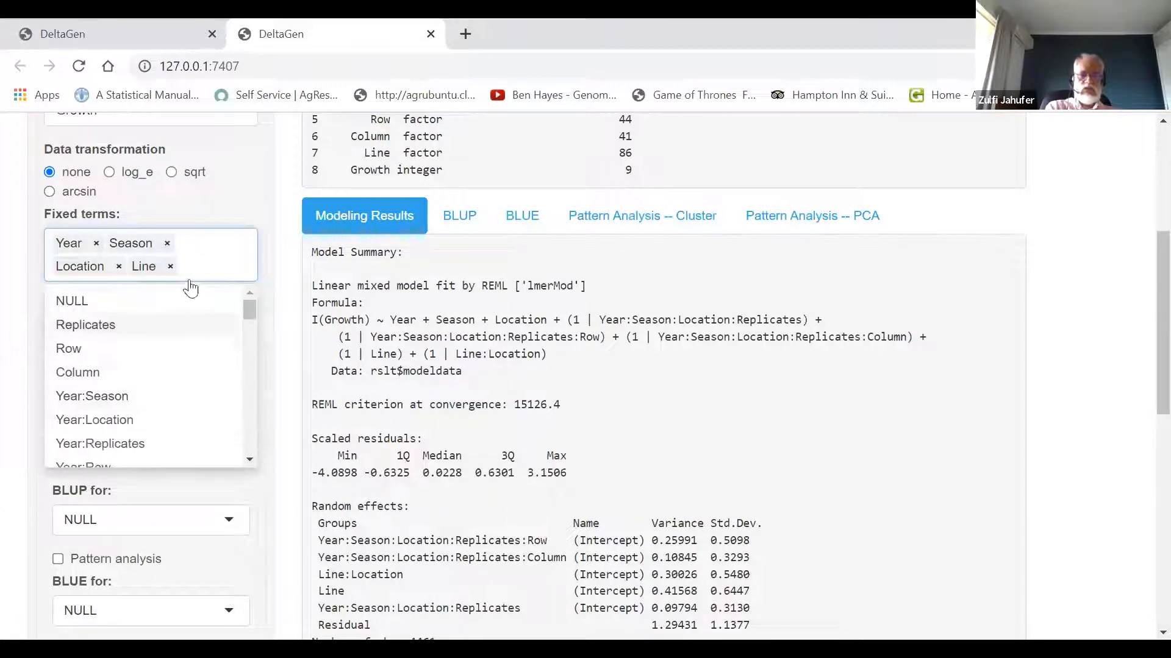
click(231, 201)
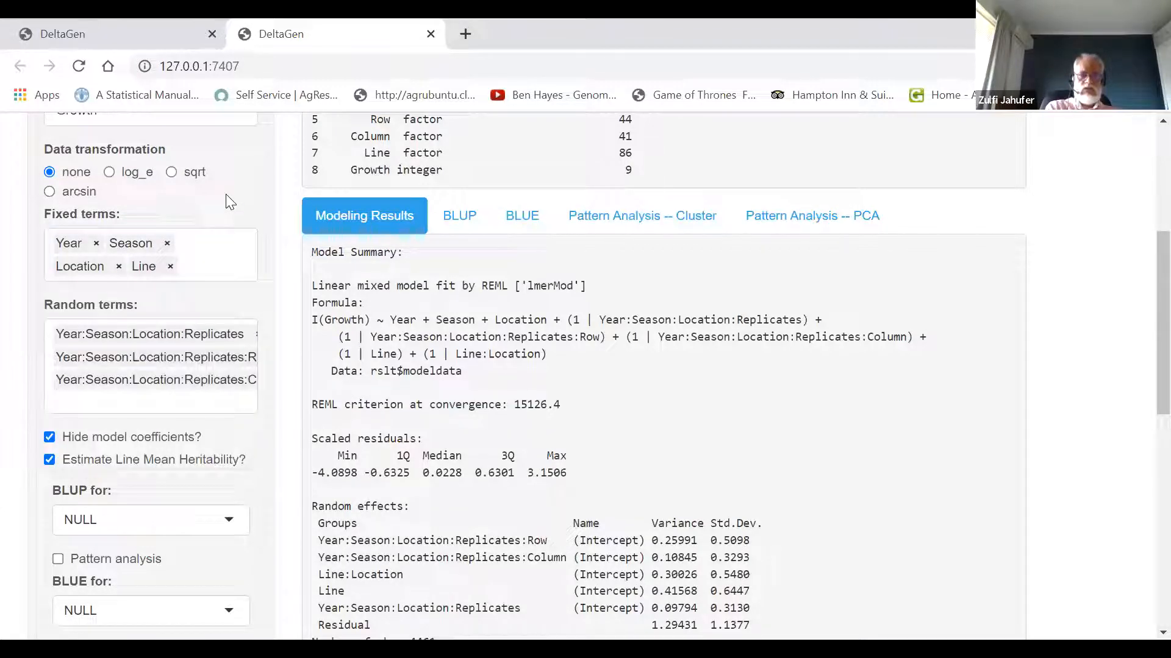
click(199, 271)
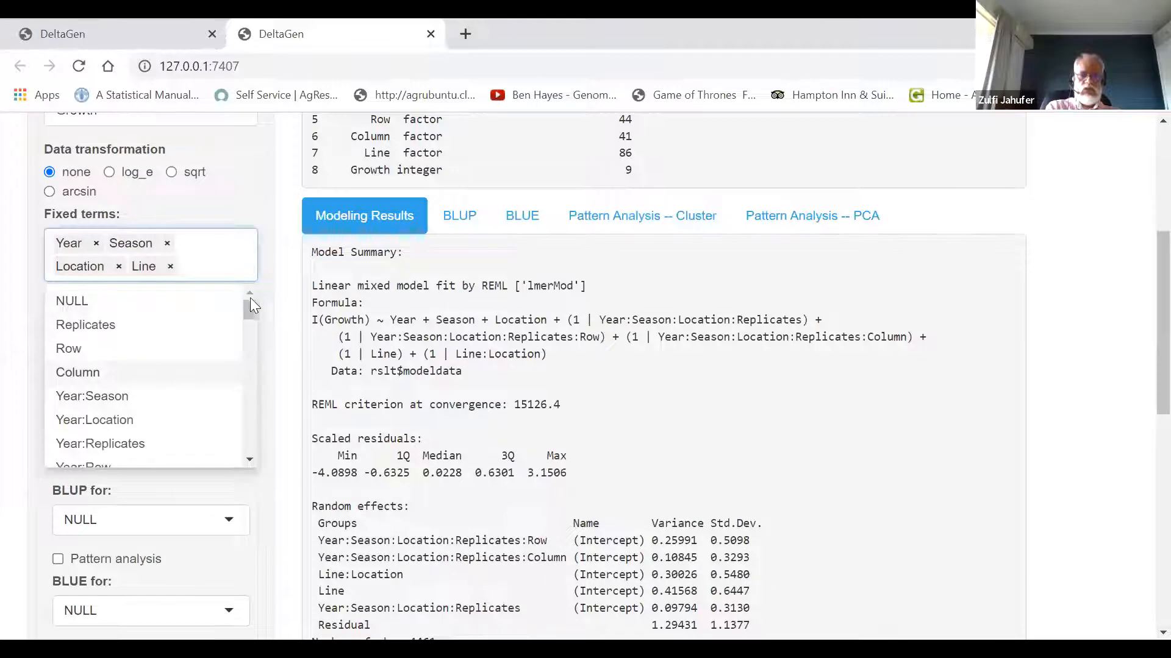
drag(248, 307, 251, 342)
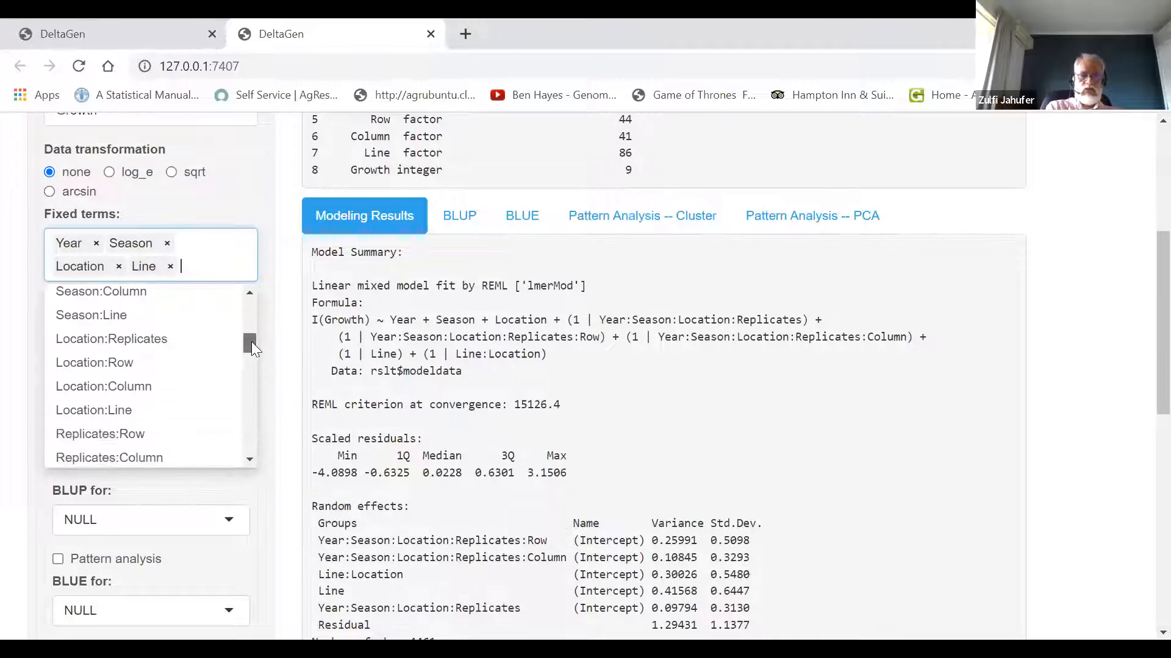
click(119, 409)
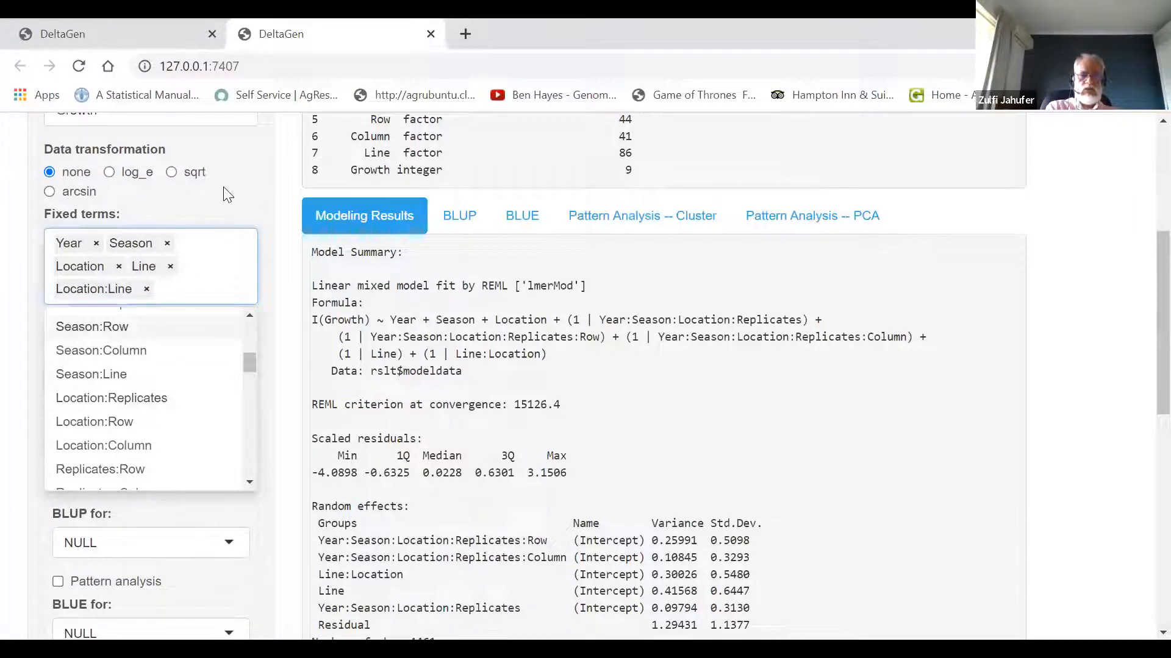
click(223, 187)
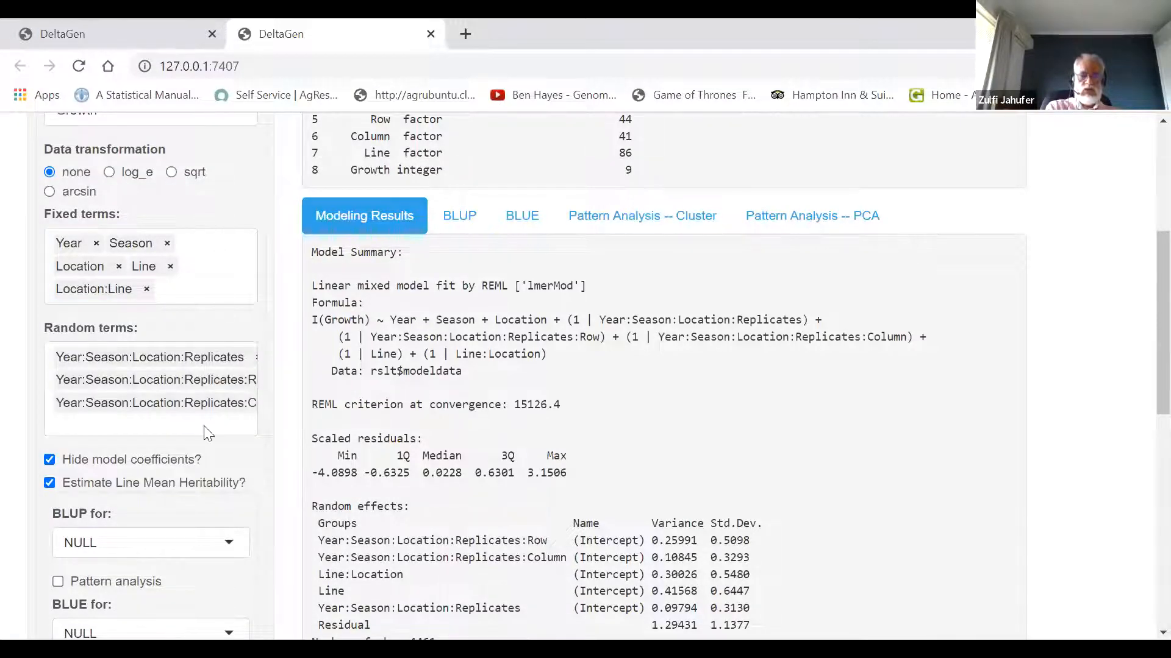
- Turn off line mean heritability estimation, request BLUEs for Line, and run the model
click(49, 484)
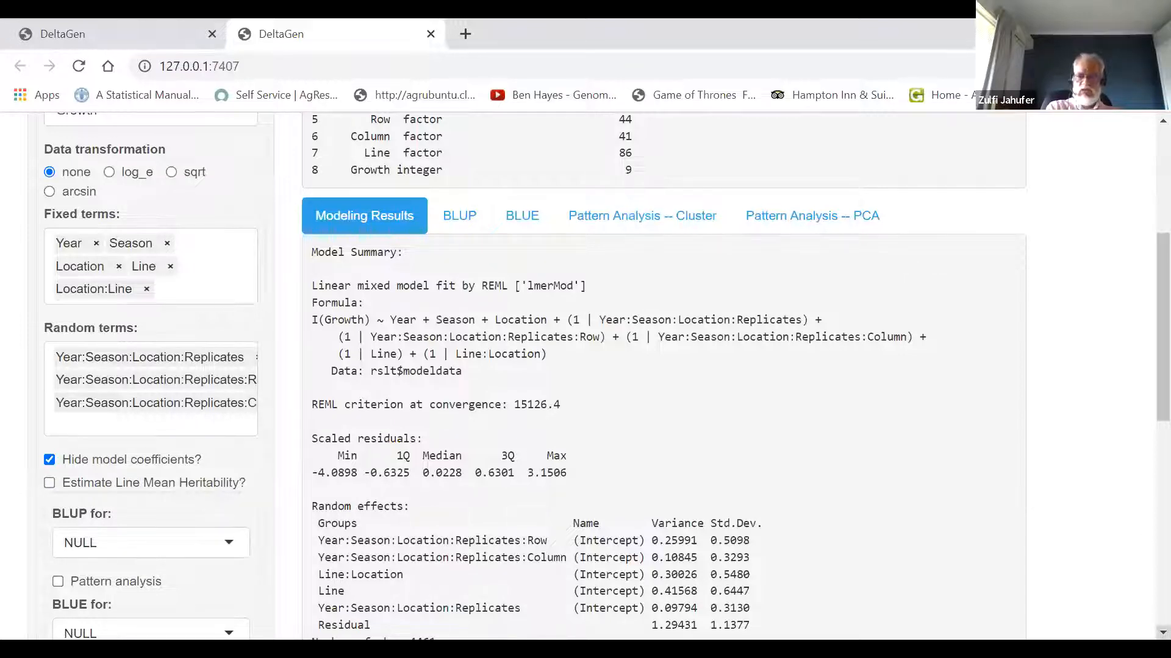
scroll(410, 530, down, 3)
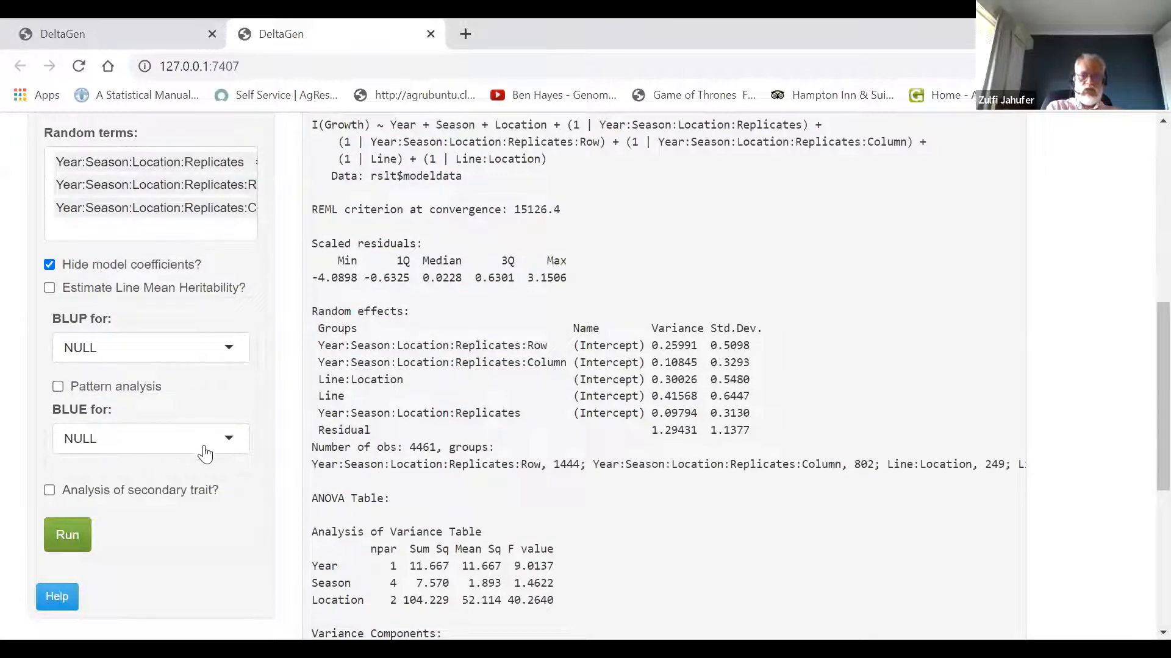
click(212, 444)
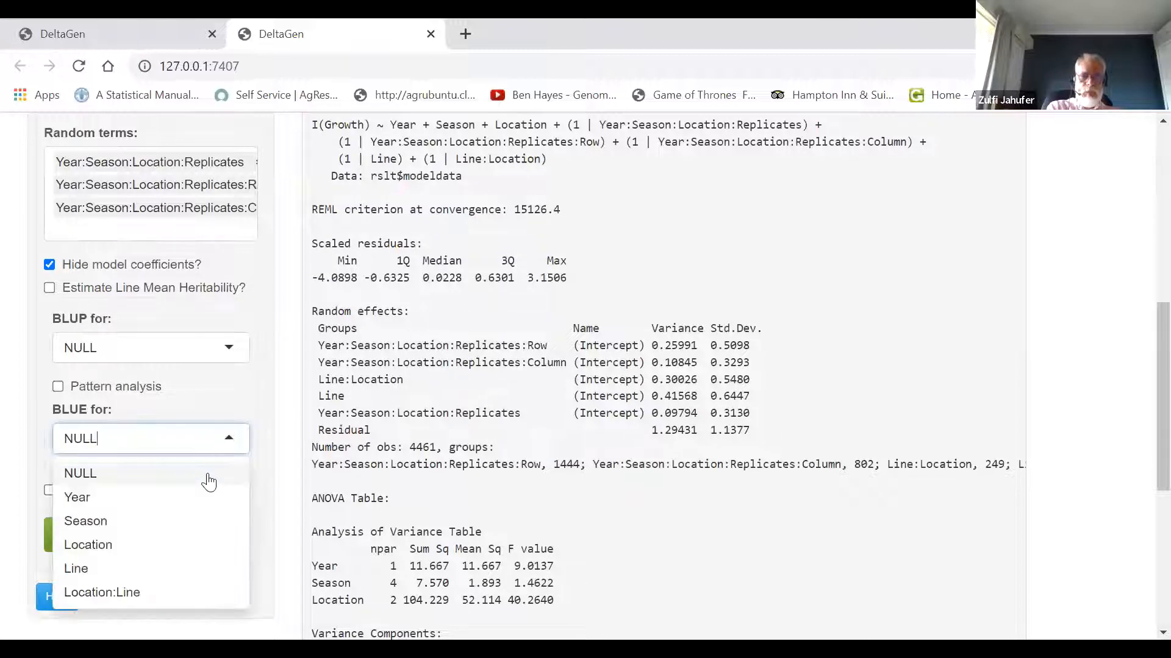
click(160, 567)
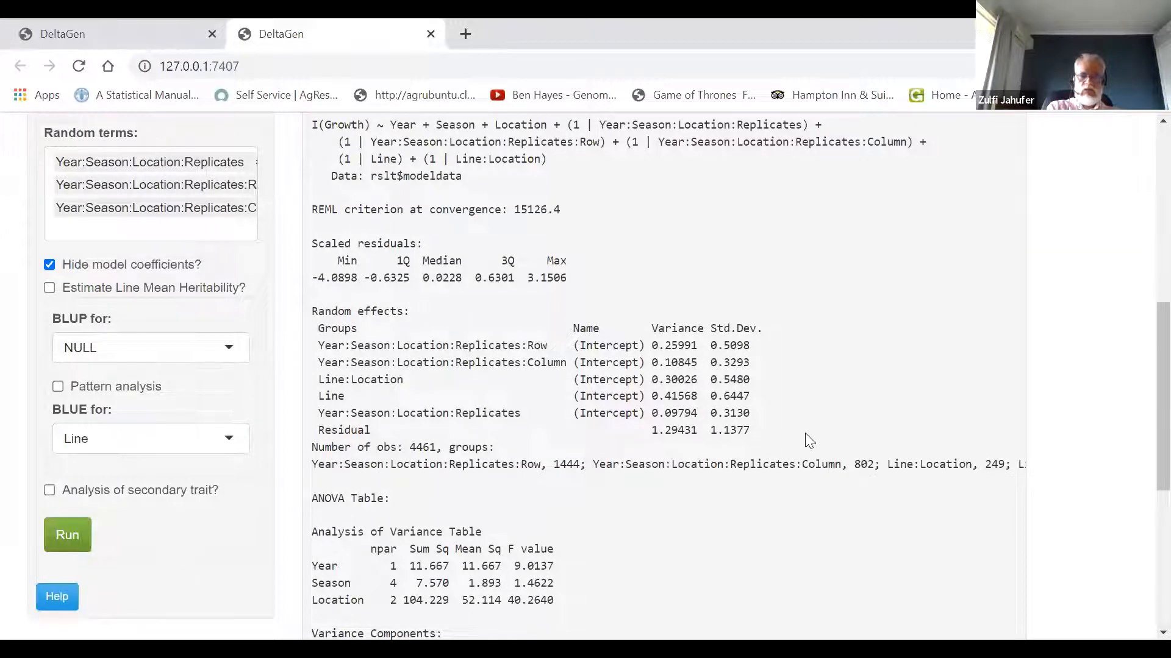
click(69, 544)
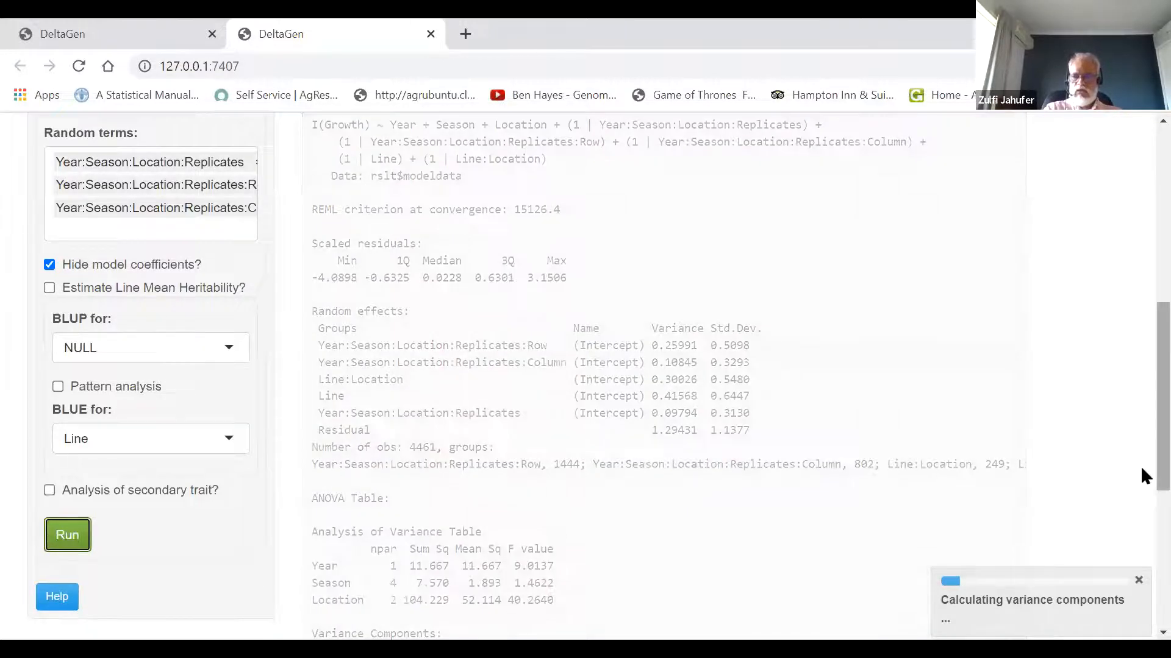
scroll(1141, 470, up, 8)
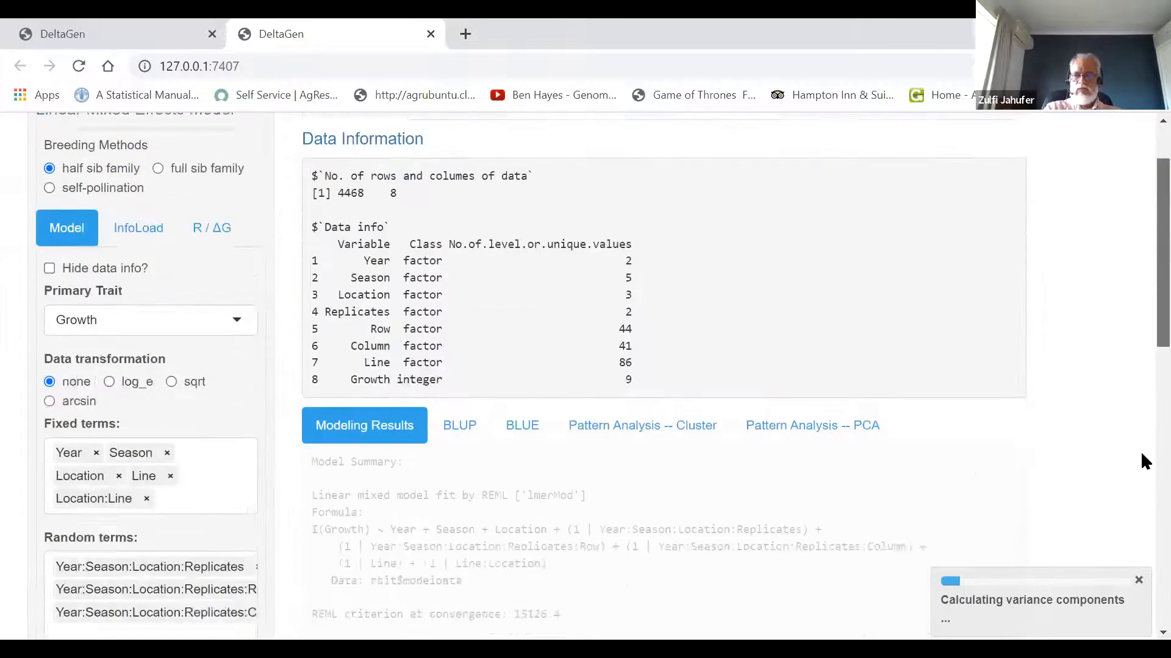
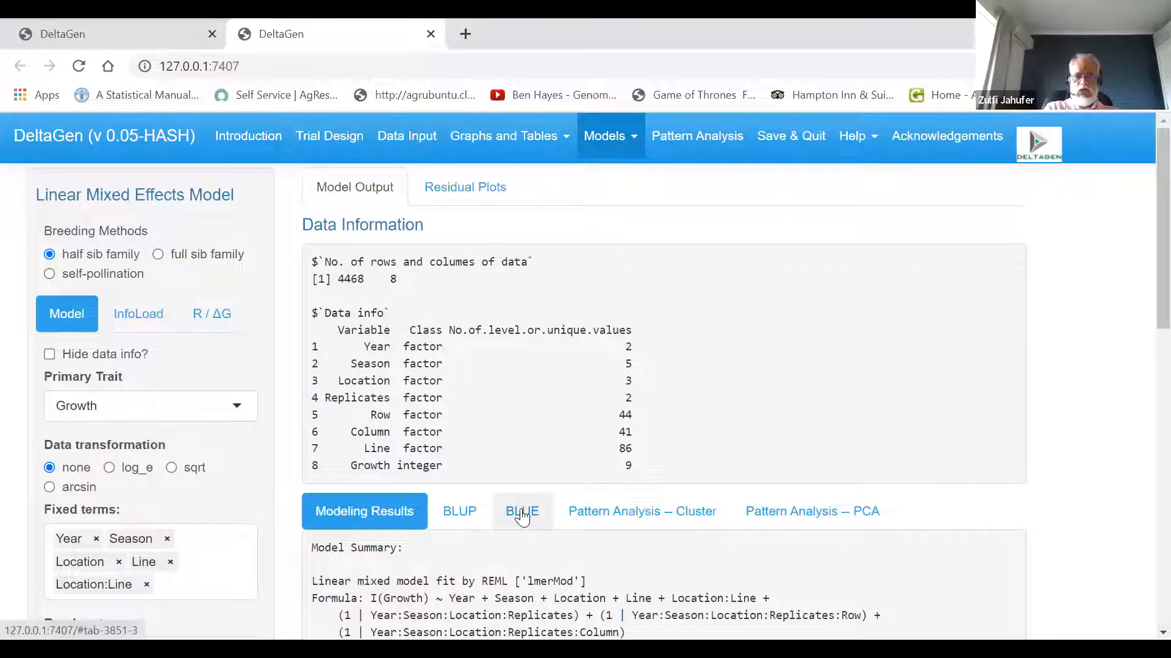
- Display the BLUE results for Line and sort the table by line number, and finally by BLUE in descending order
click(522, 516)
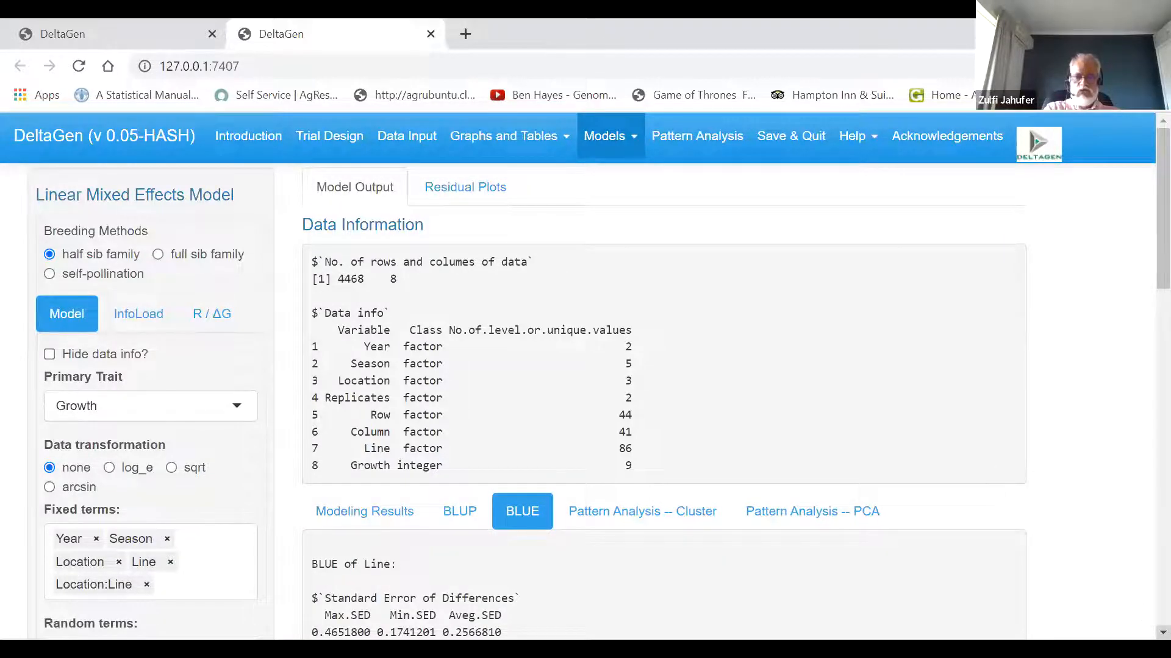
scroll(1140, 603, down, 3)
scroll(692, 335, down, 3)
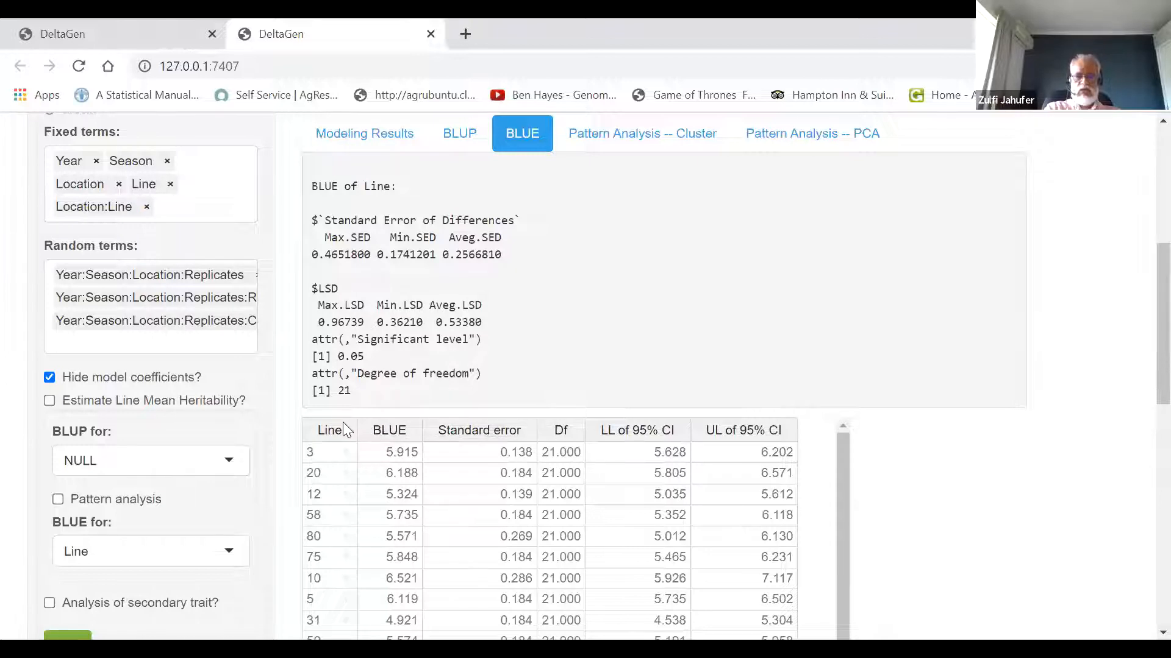
click(330, 431)
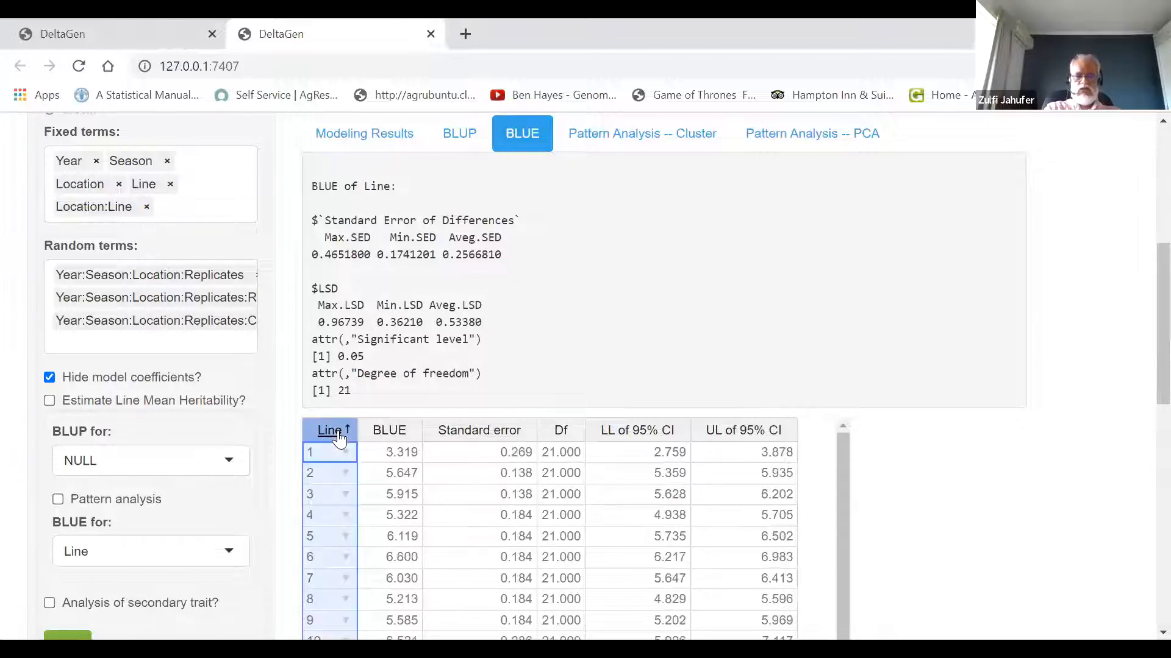
click(389, 430)
click(389, 430)
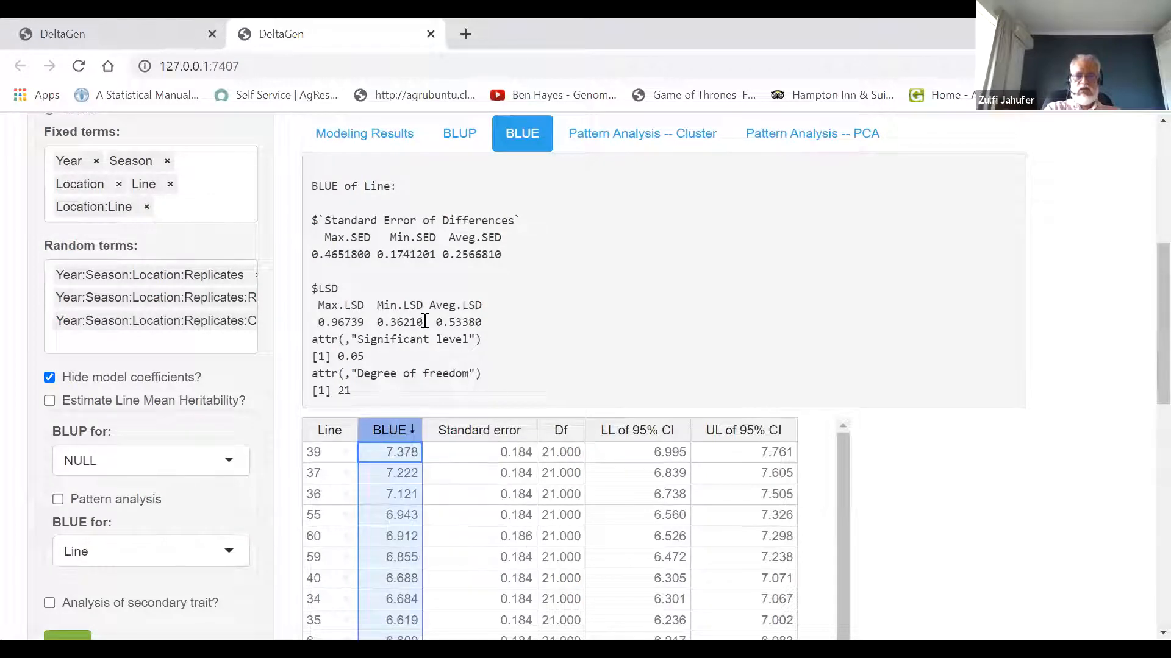
drag(839, 456, 845, 405)
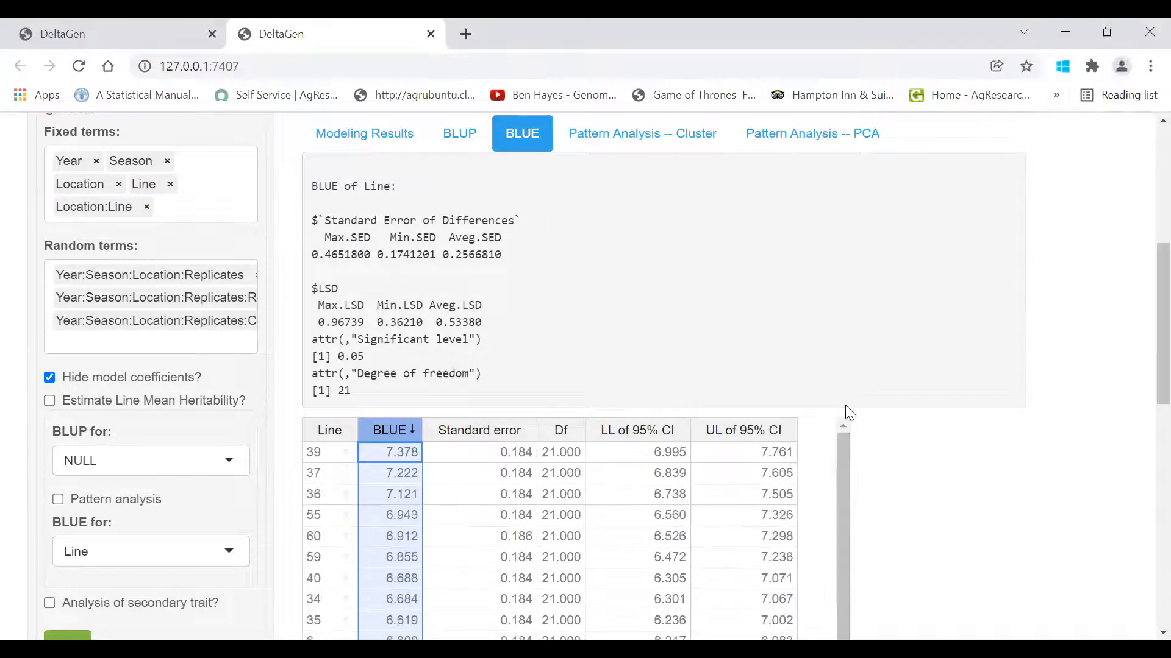
click(649, 213)
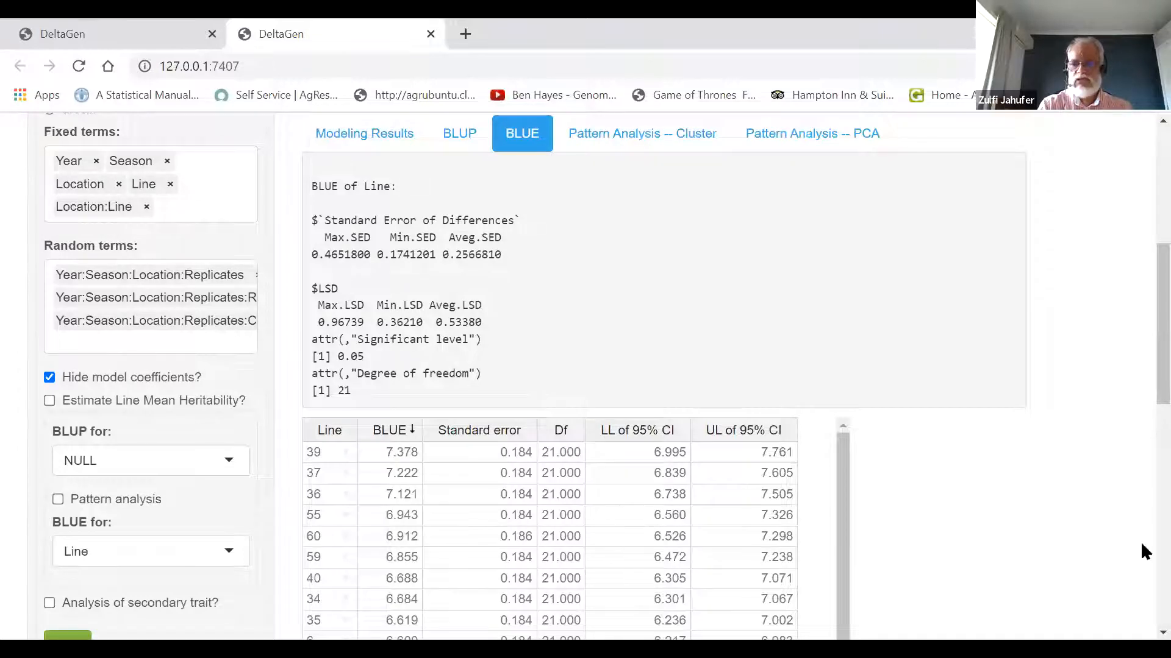
- Remove Line and Location:Line from the model's fixed terms
scroll(1140, 526, down, 7)
scroll(1140, 482, up, 13)
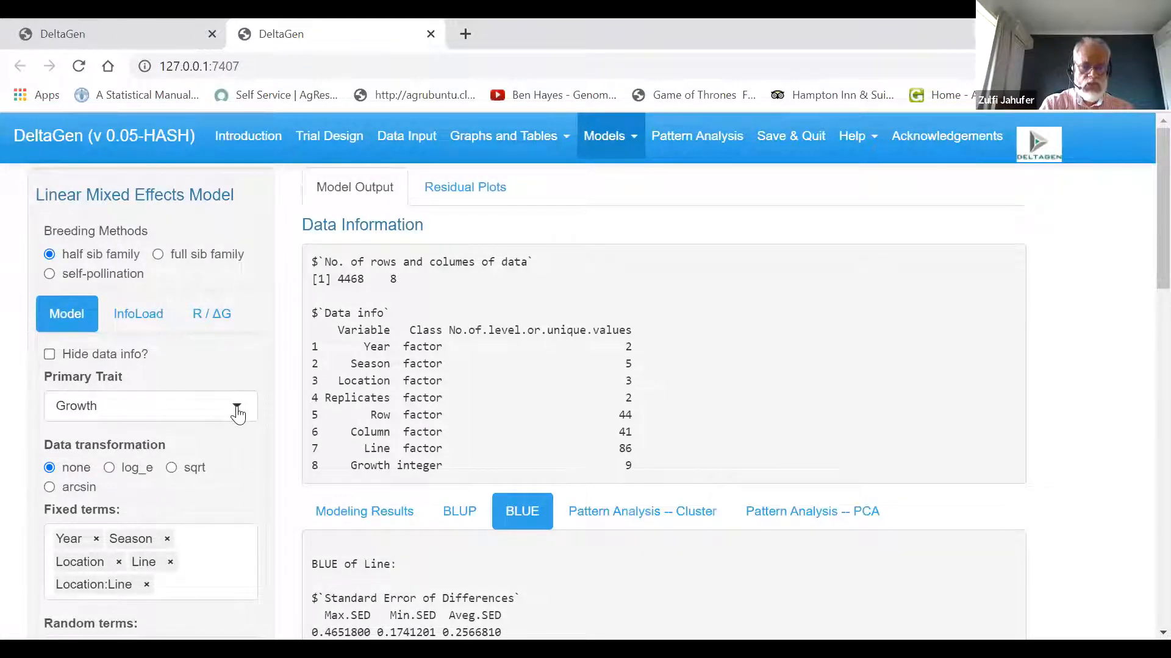
click(171, 561)
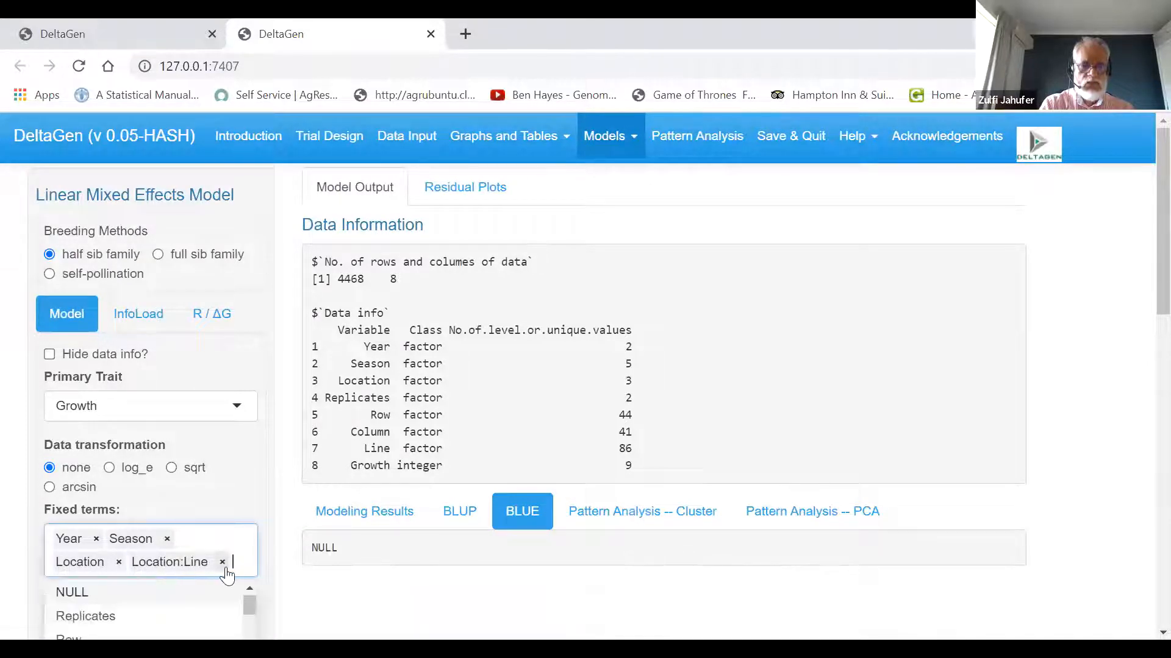
click(222, 562)
click(246, 493)
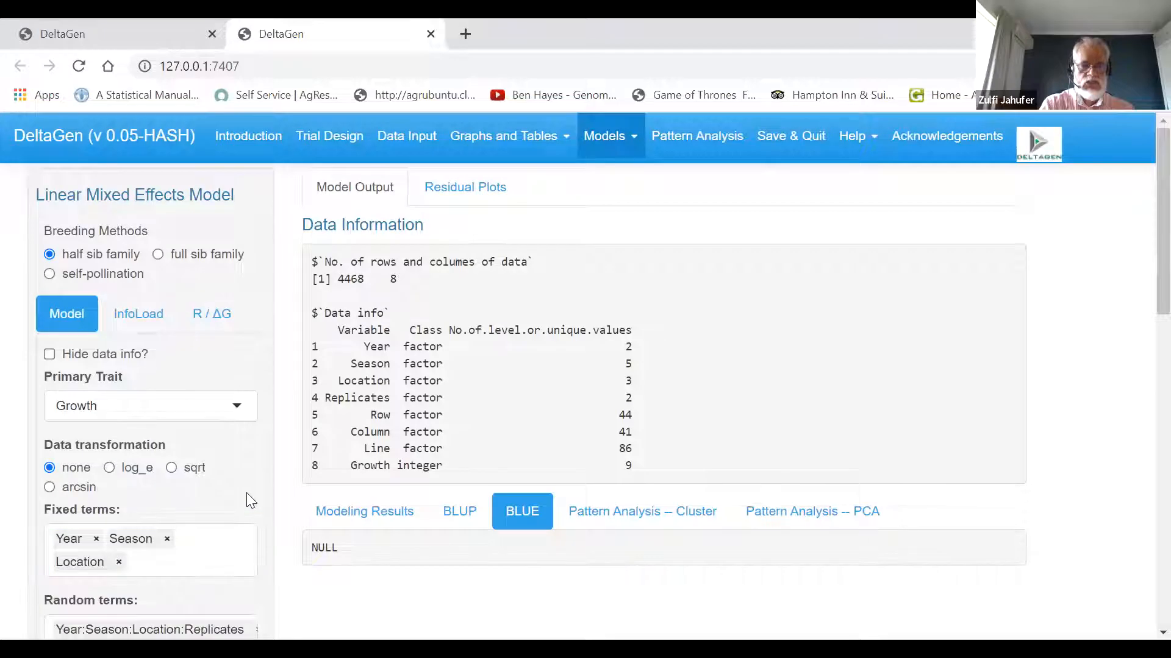
- Add Line and Line:Location to the model's random terms
scroll(554, 595, down, 3)
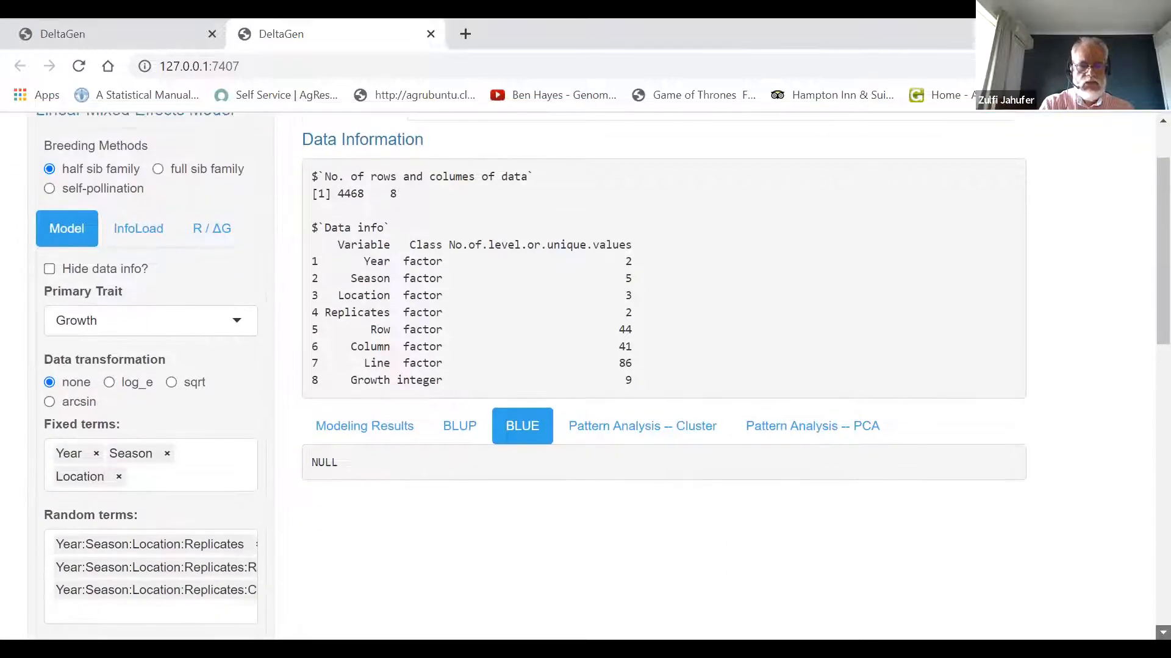
click(222, 504)
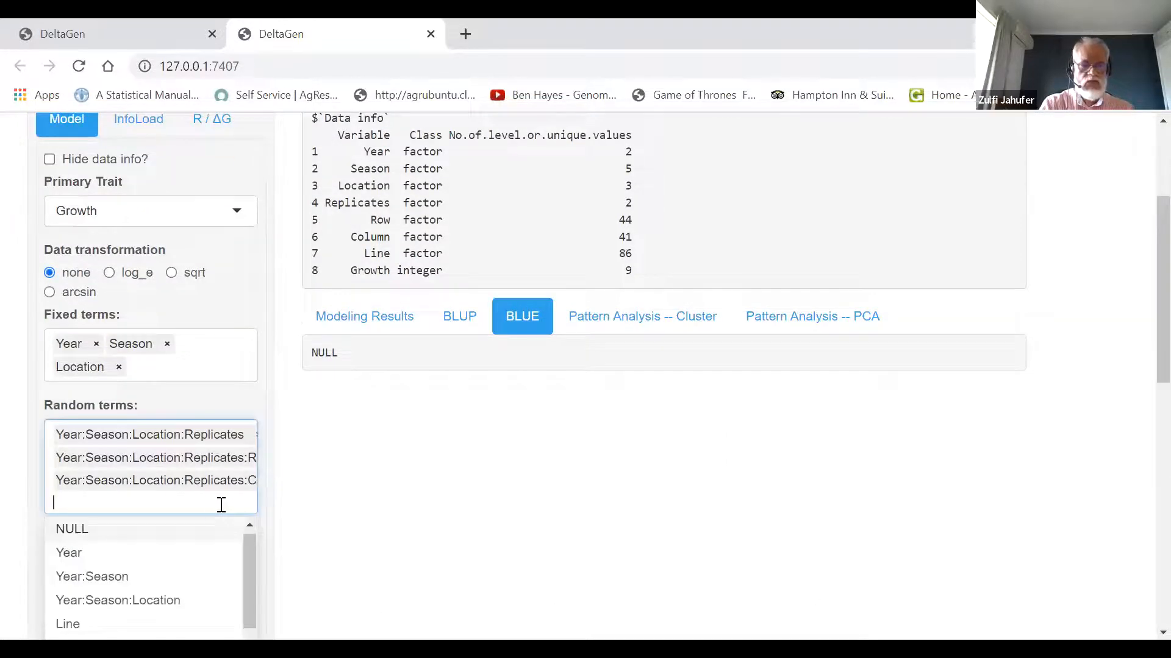
click(127, 624)
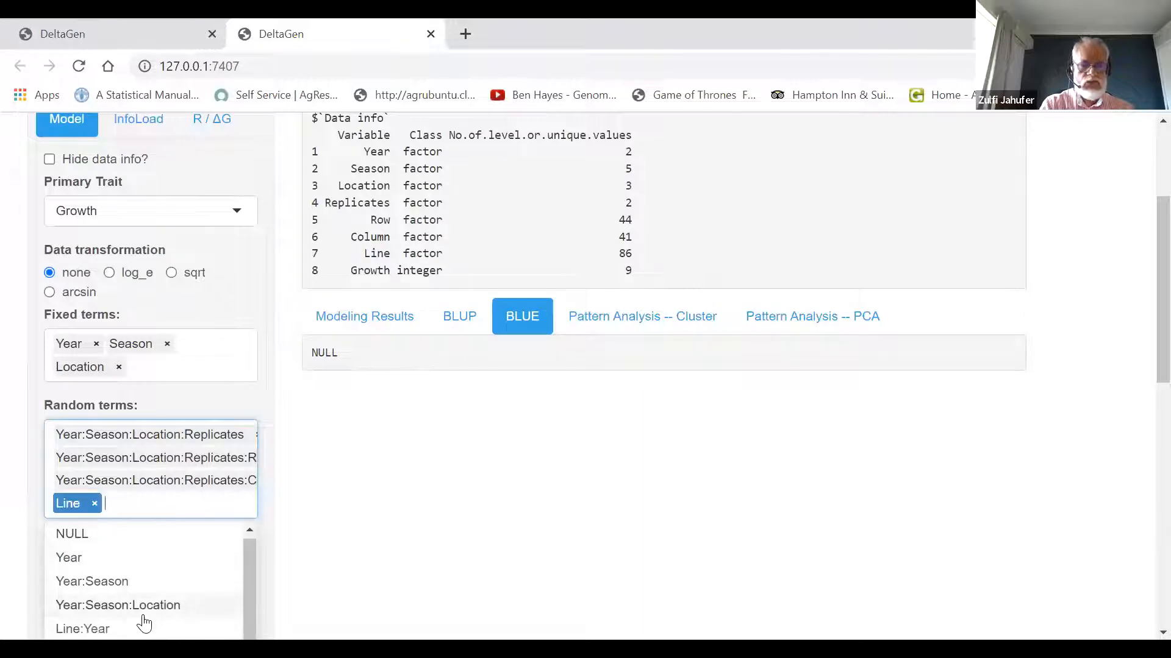
drag(253, 547, 252, 611)
click(182, 595)
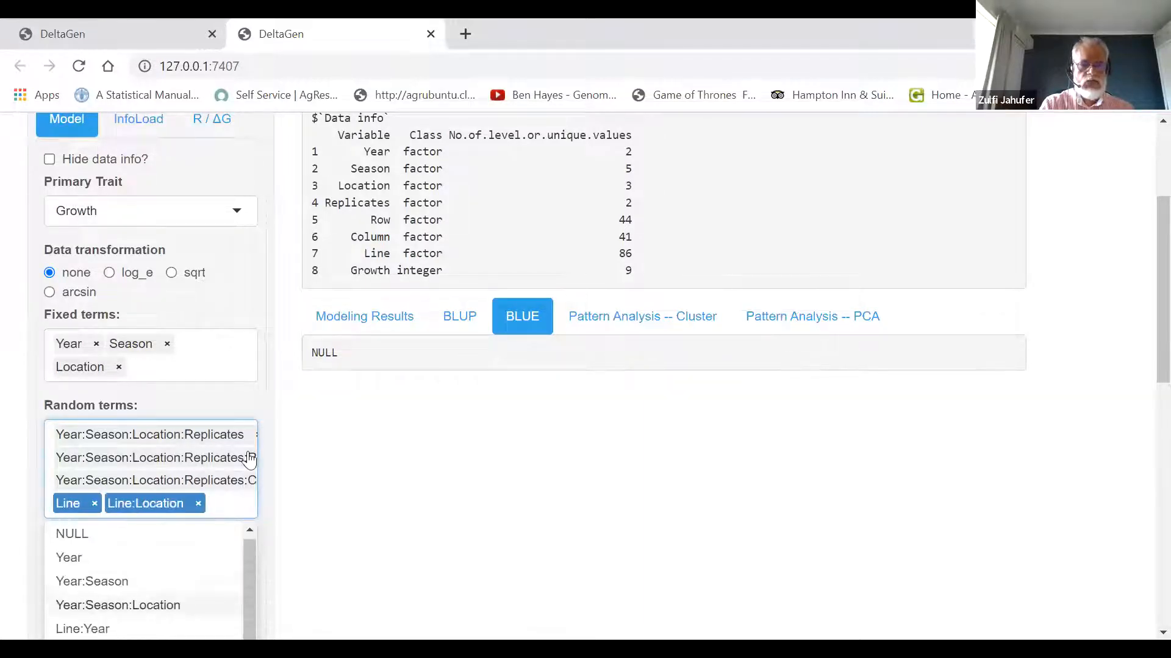
click(240, 398)
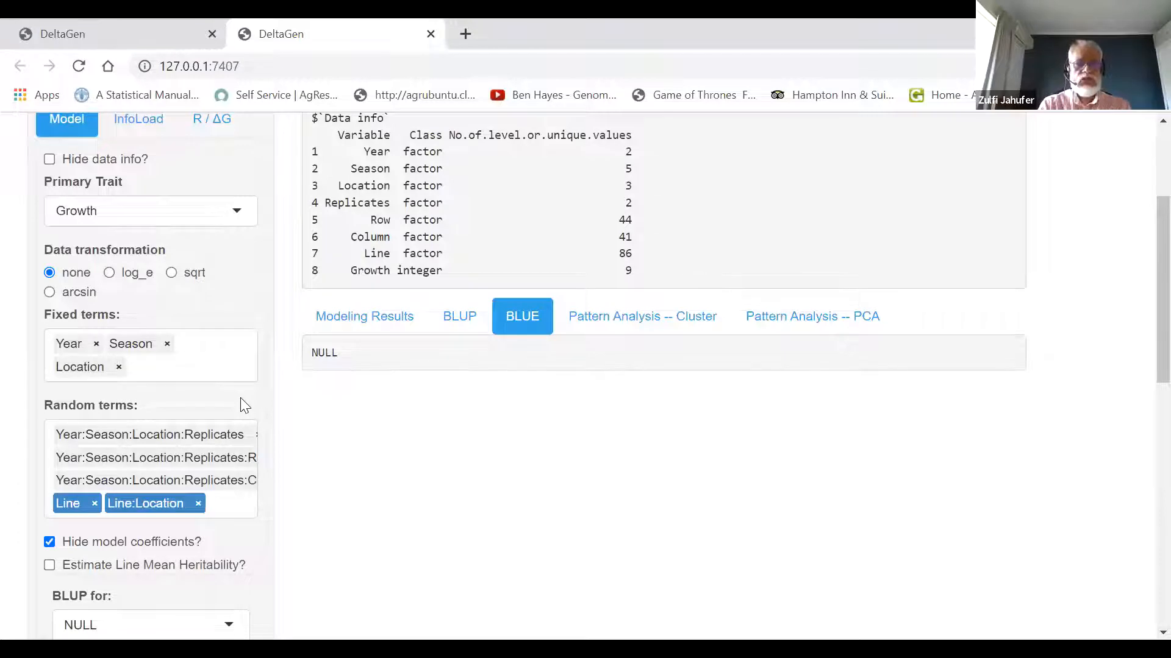
click(240, 503)
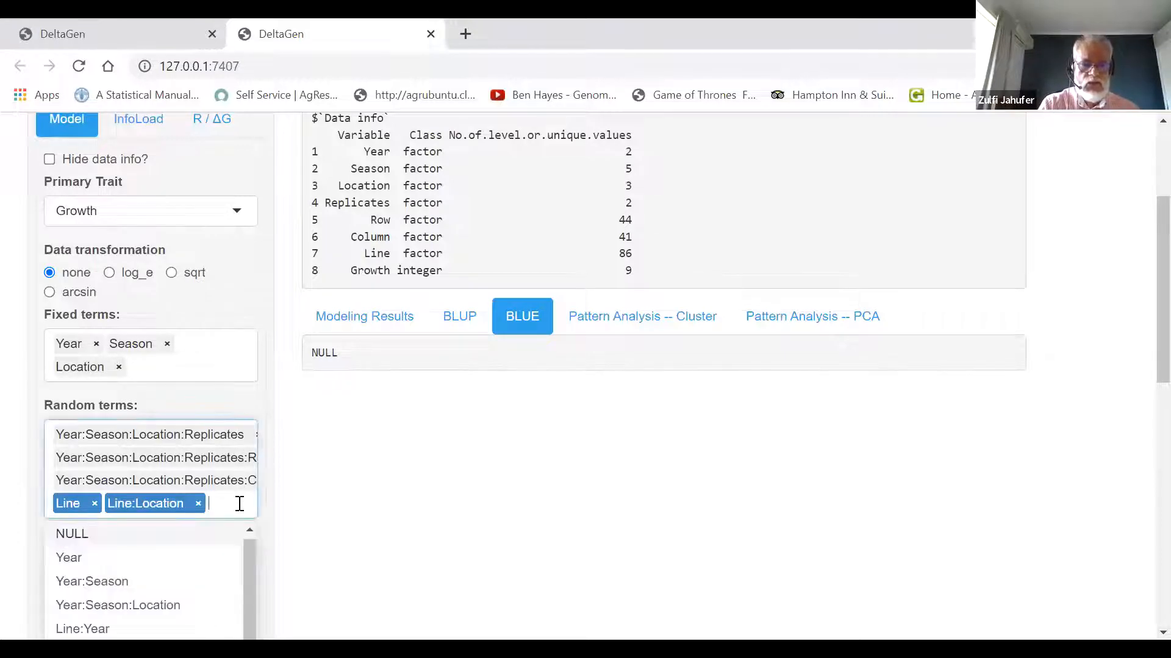
drag(252, 546, 249, 566)
scroll(249, 567, down, 2)
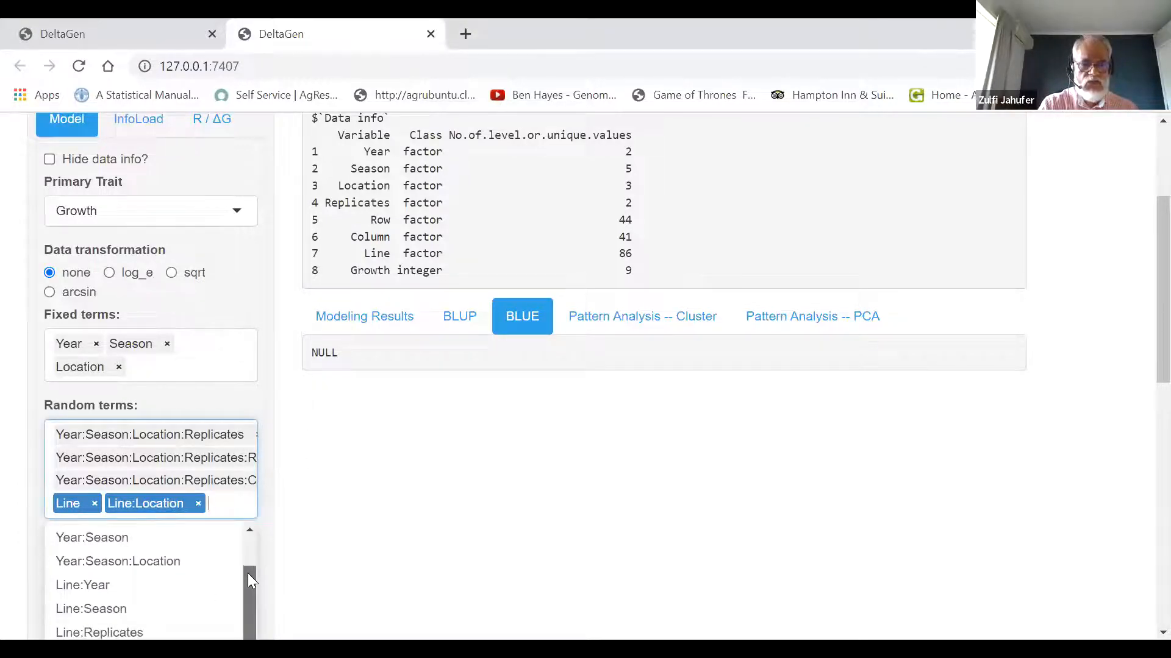
scroll(255, 566, up, 3)
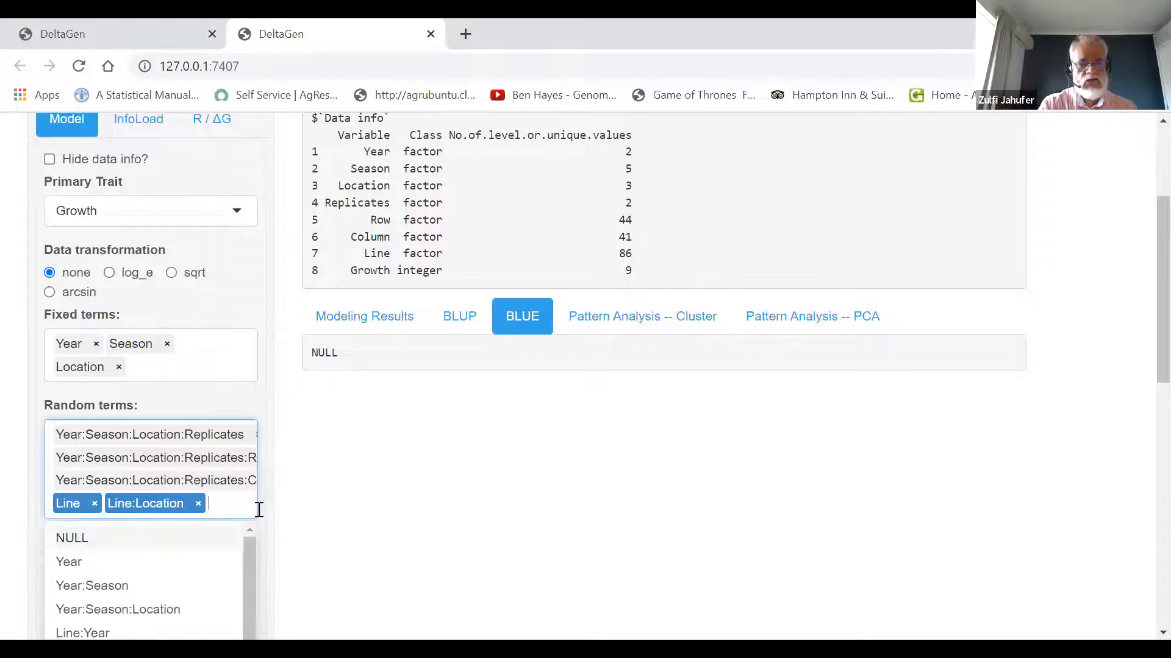
click(405, 465)
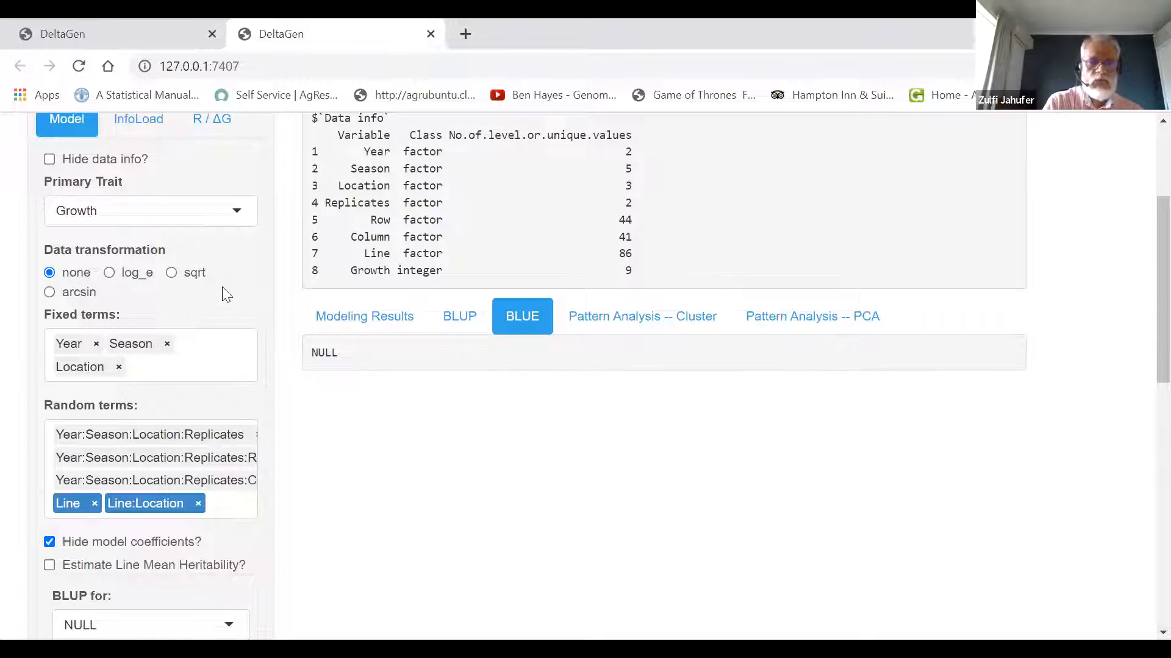
- Turn on line mean heritability estimation, request BLUPs for Line, and run the model
click(50, 565)
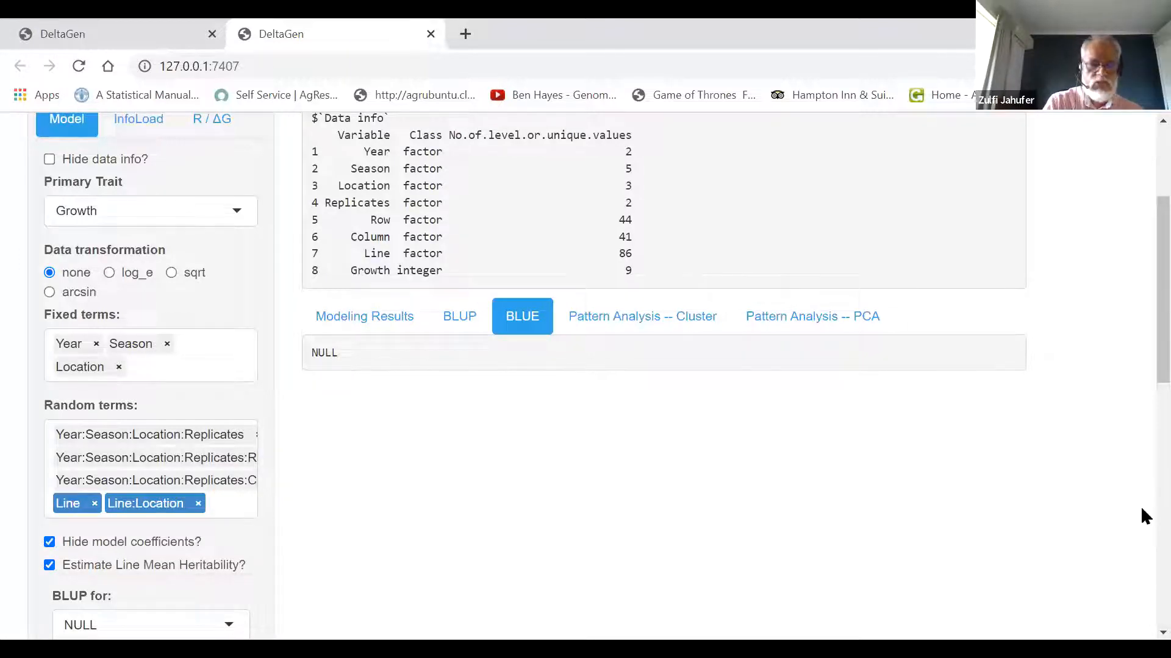
scroll(413, 478, down, 3)
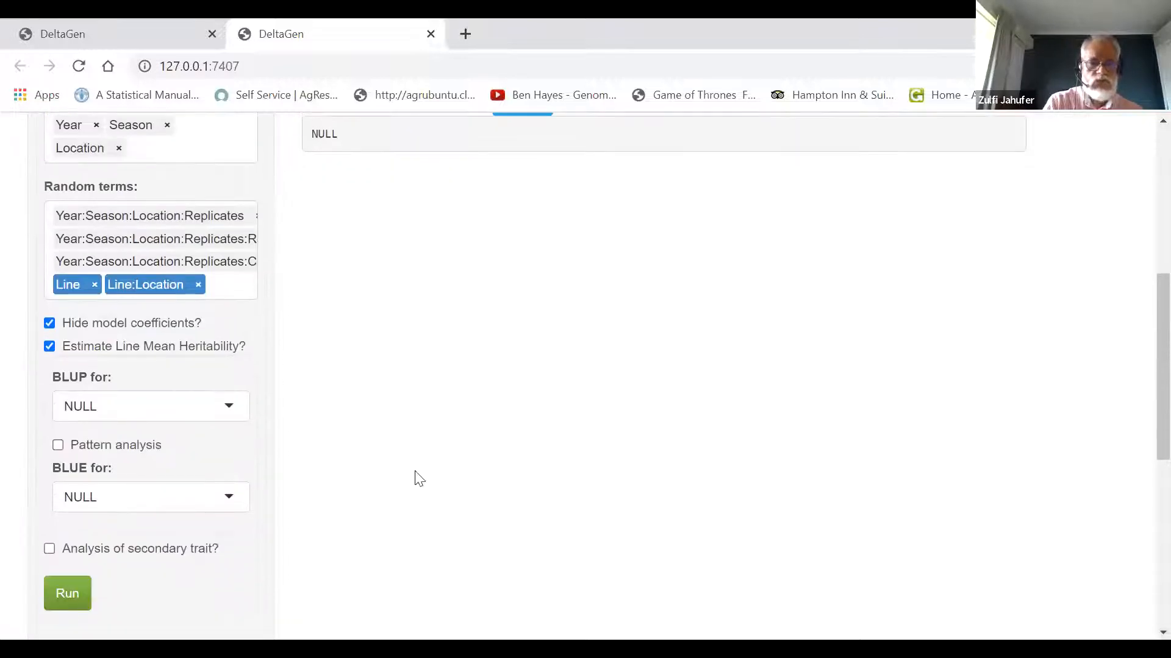
click(231, 410)
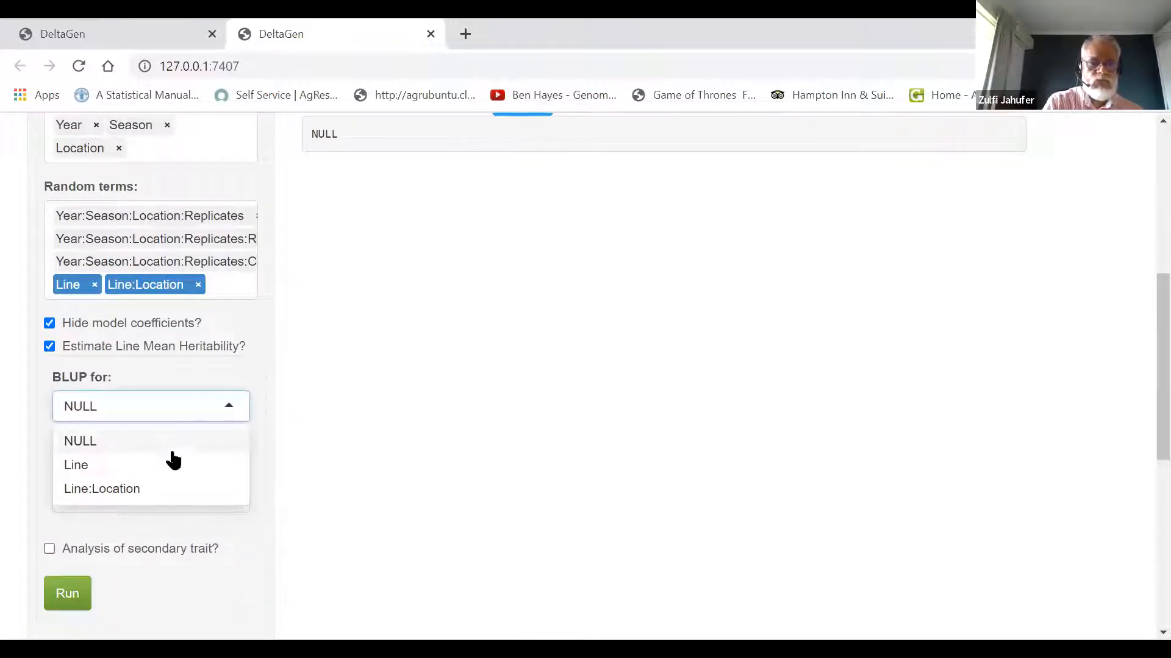
click(165, 464)
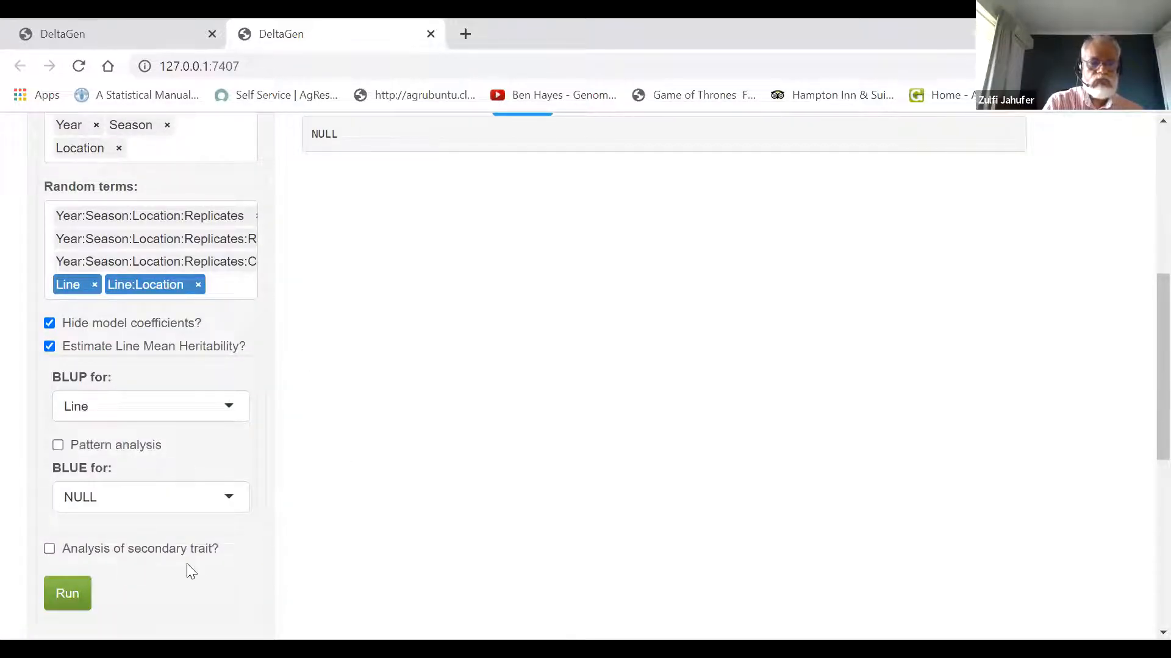
click(74, 604)
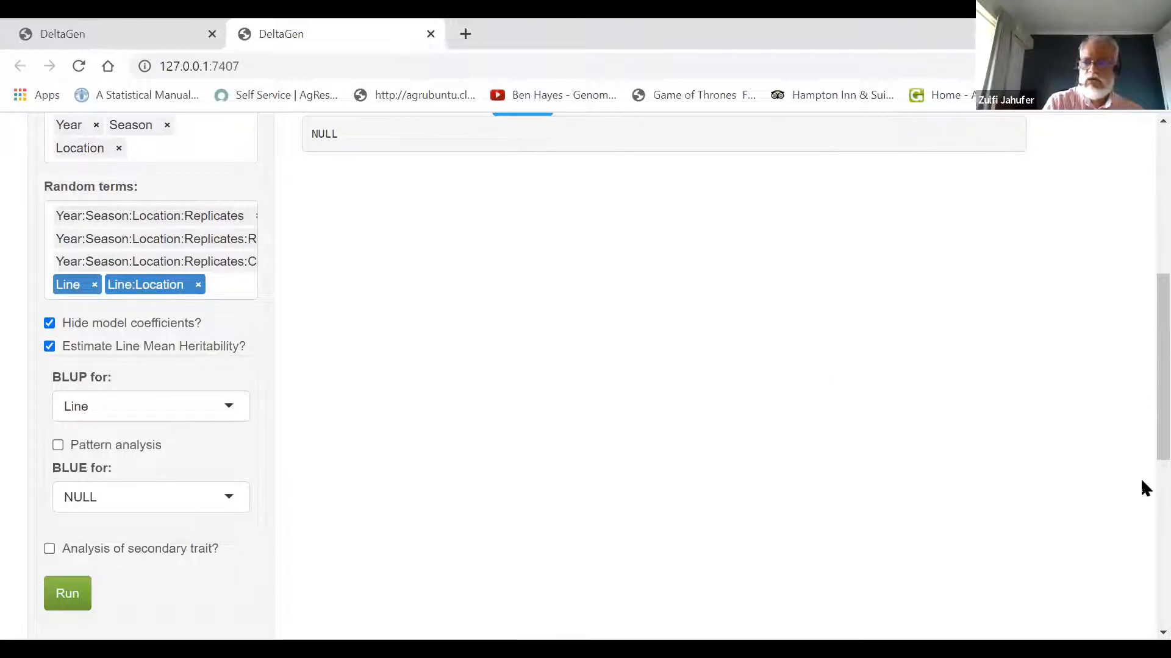
scroll(1140, 464, up, 7)
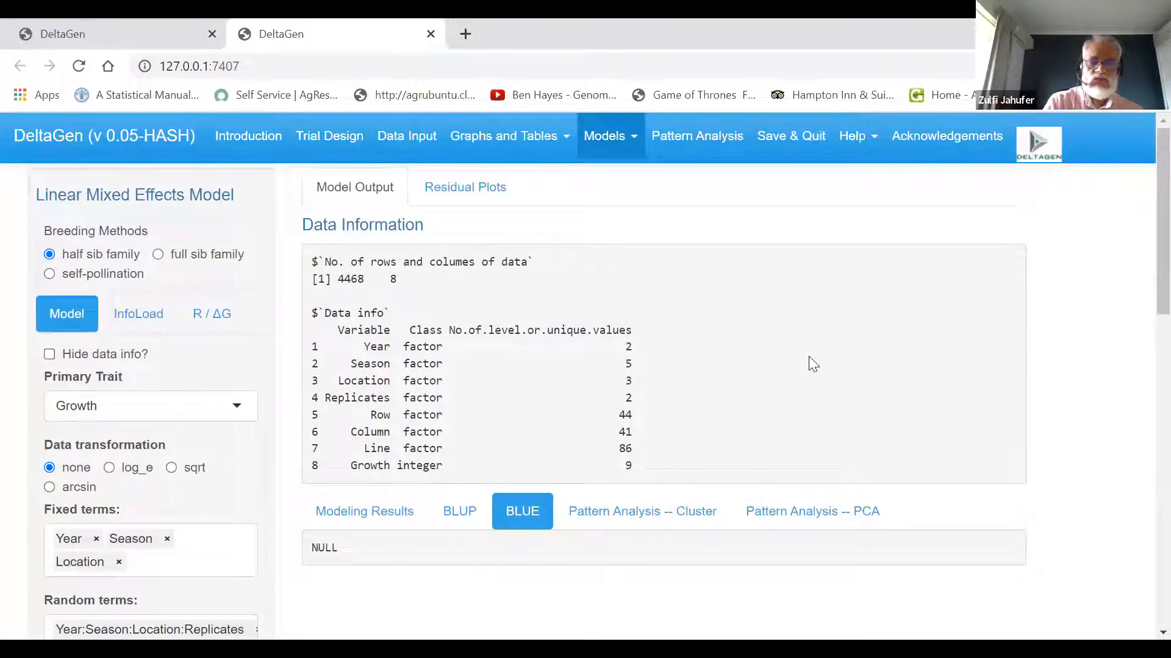
scroll(585, 377, down, 5)
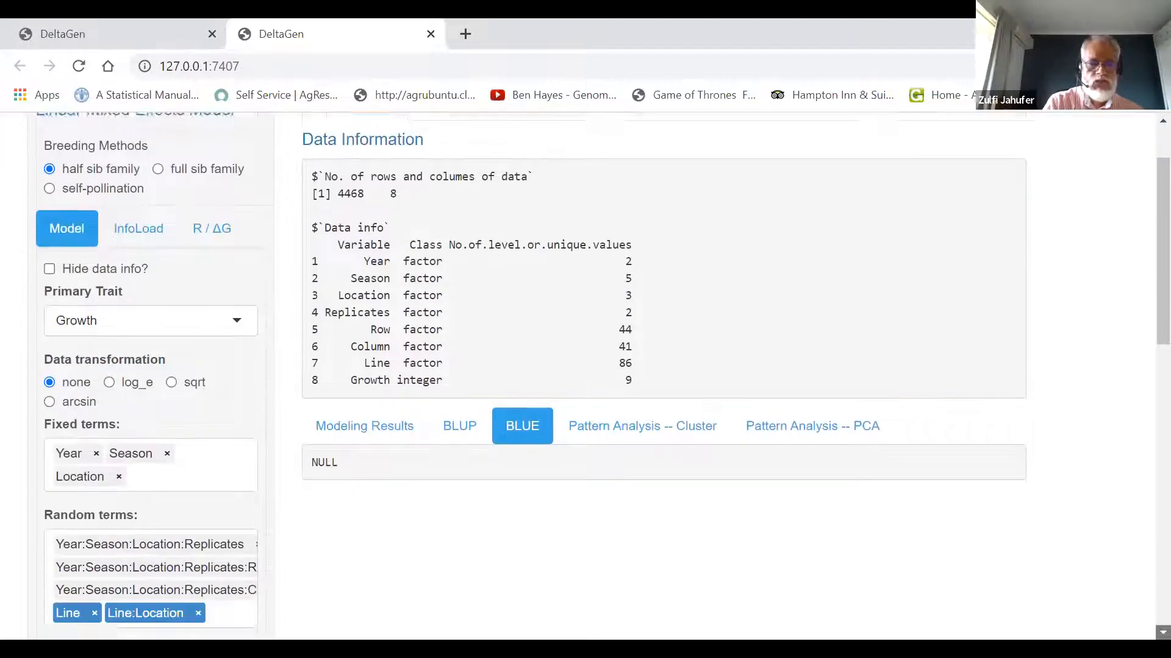
scroll(202, 377, down, 2)
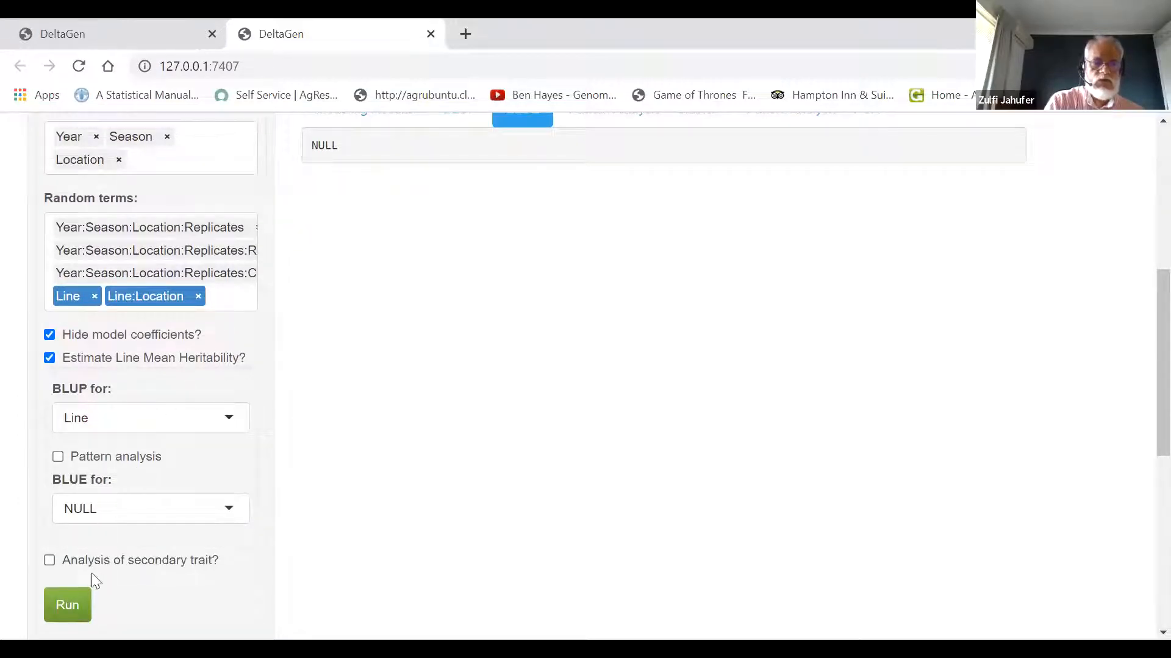
click(69, 607)
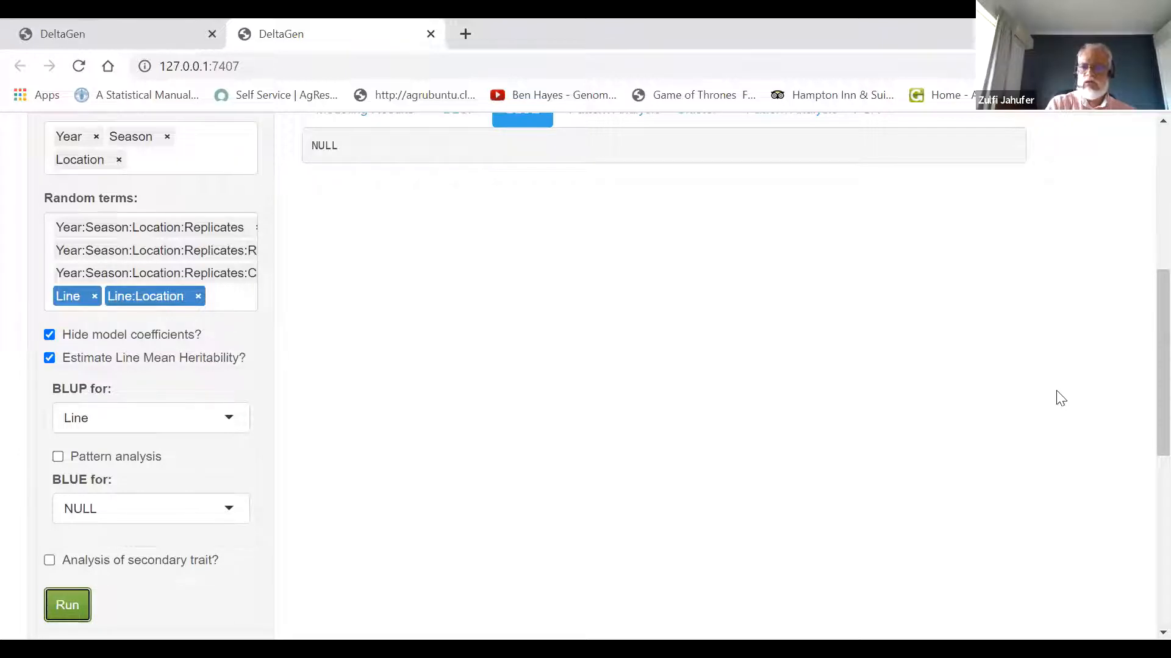
- Examine the new modeling results, including the variance components and the line mean heritability of Growth
scroll(1140, 427, up, 6)
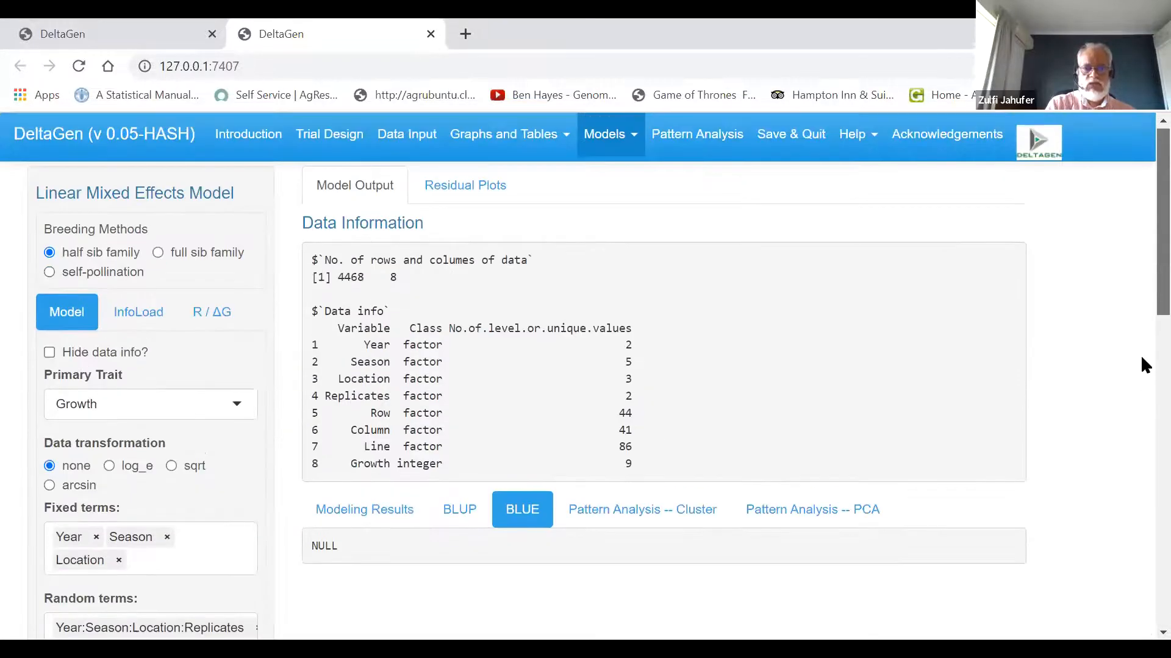
click(350, 524)
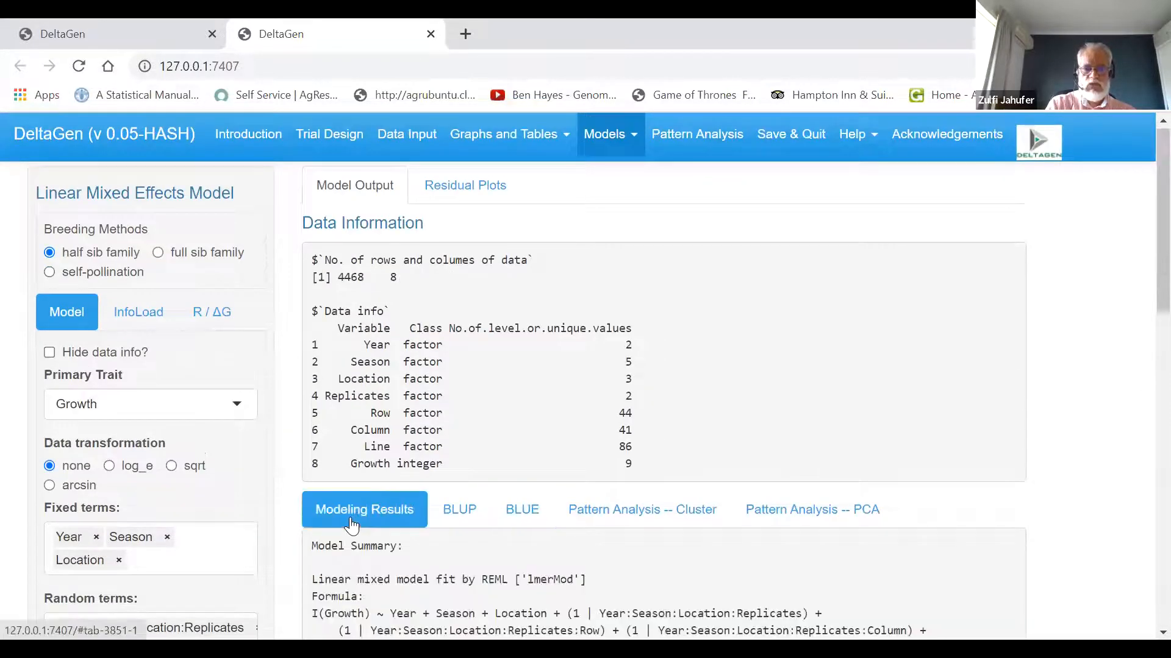
click(470, 517)
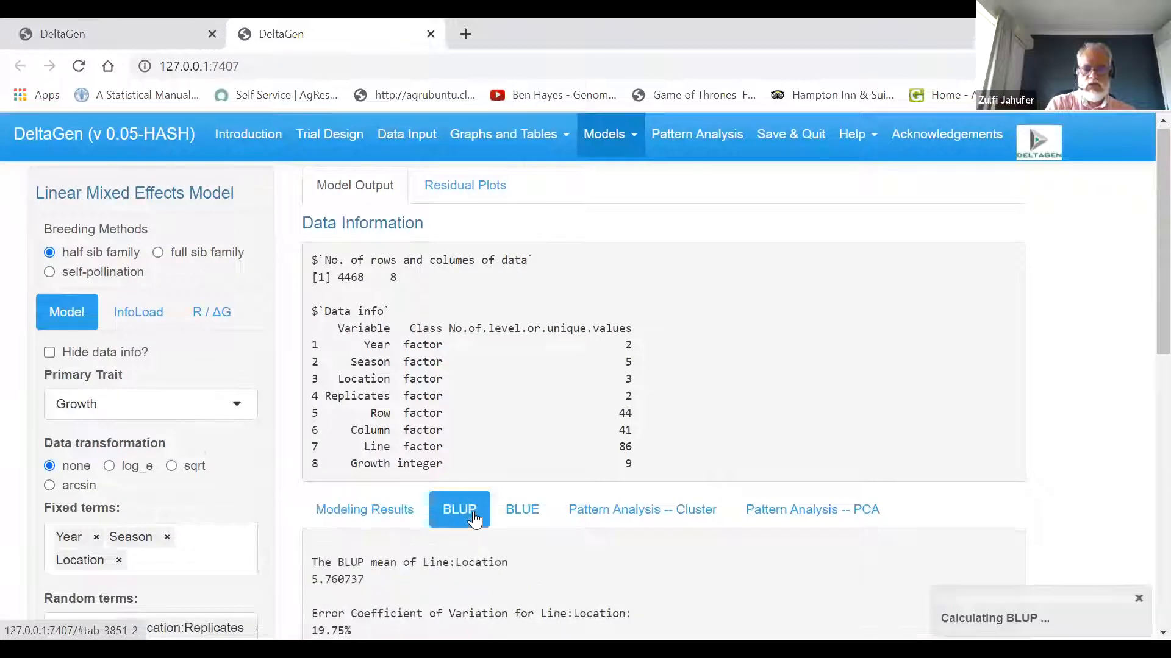
click(368, 511)
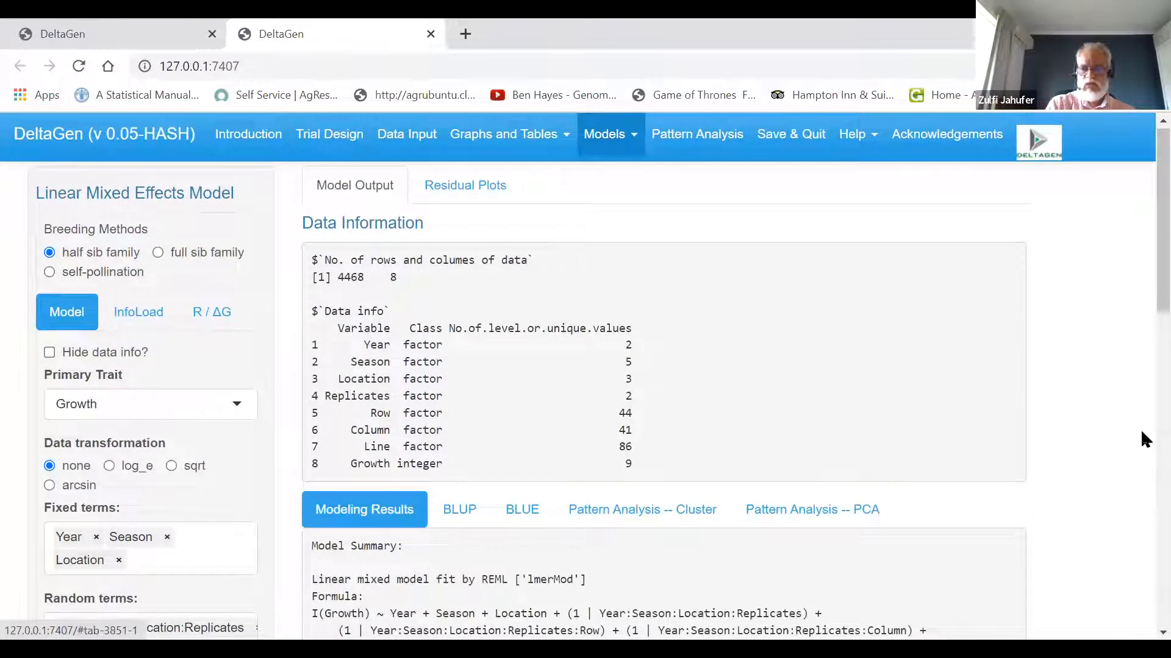
scroll(1141, 432, down, 8)
scroll(1142, 437, down, 7)
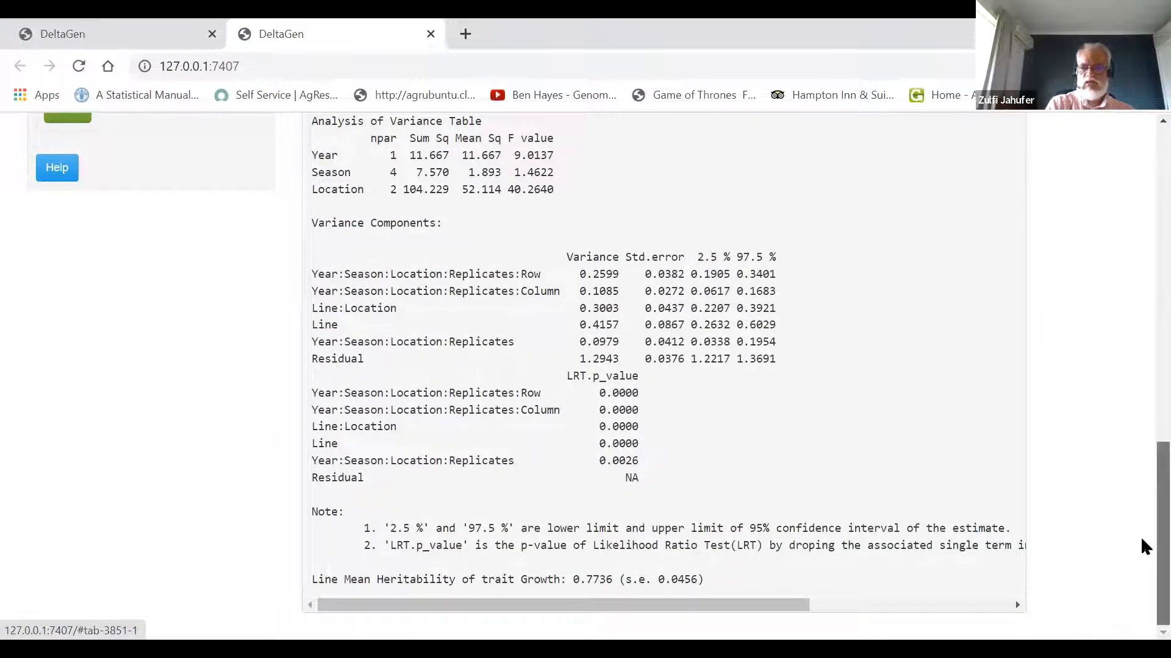
scroll(1140, 537, up, 12)
scroll(1142, 368, up, 3)
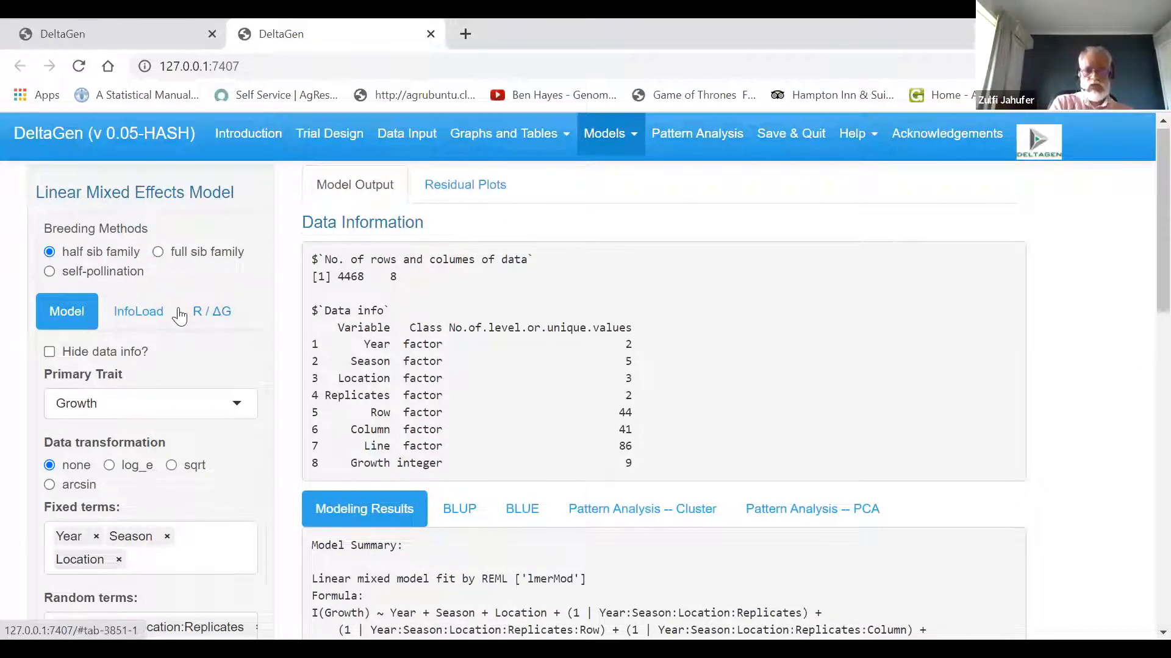
- Open the R / ΔG breeding strategy simulation and view the available half-sib selection strategies, leaving HS selected
click(211, 314)
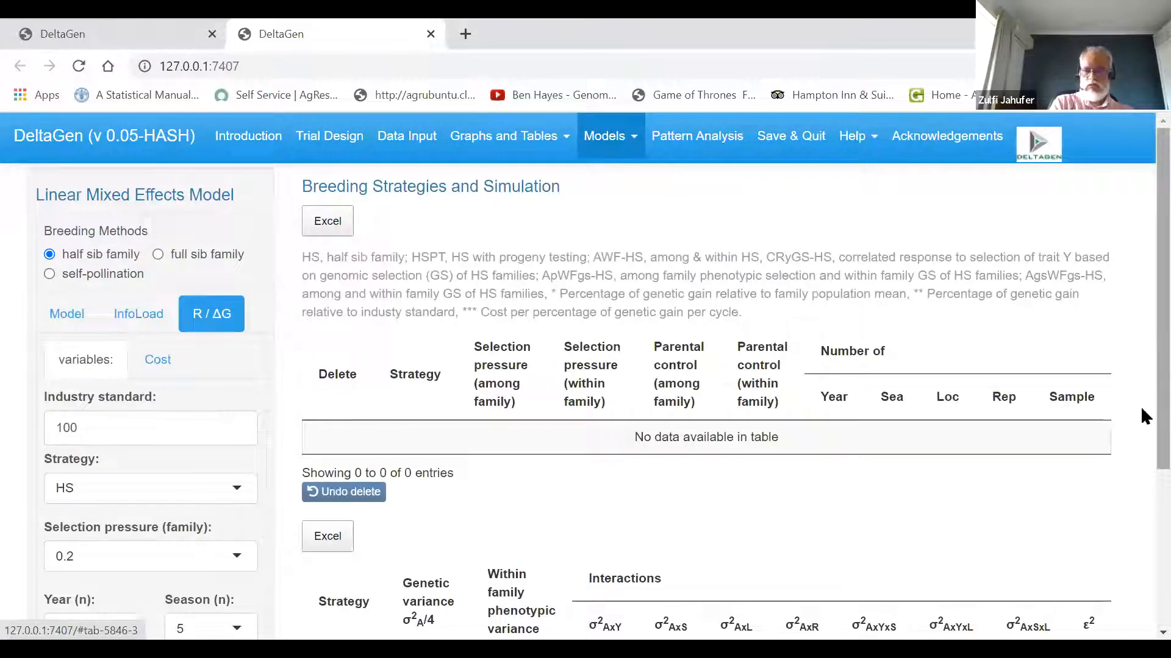
scroll(1140, 426, down, 2)
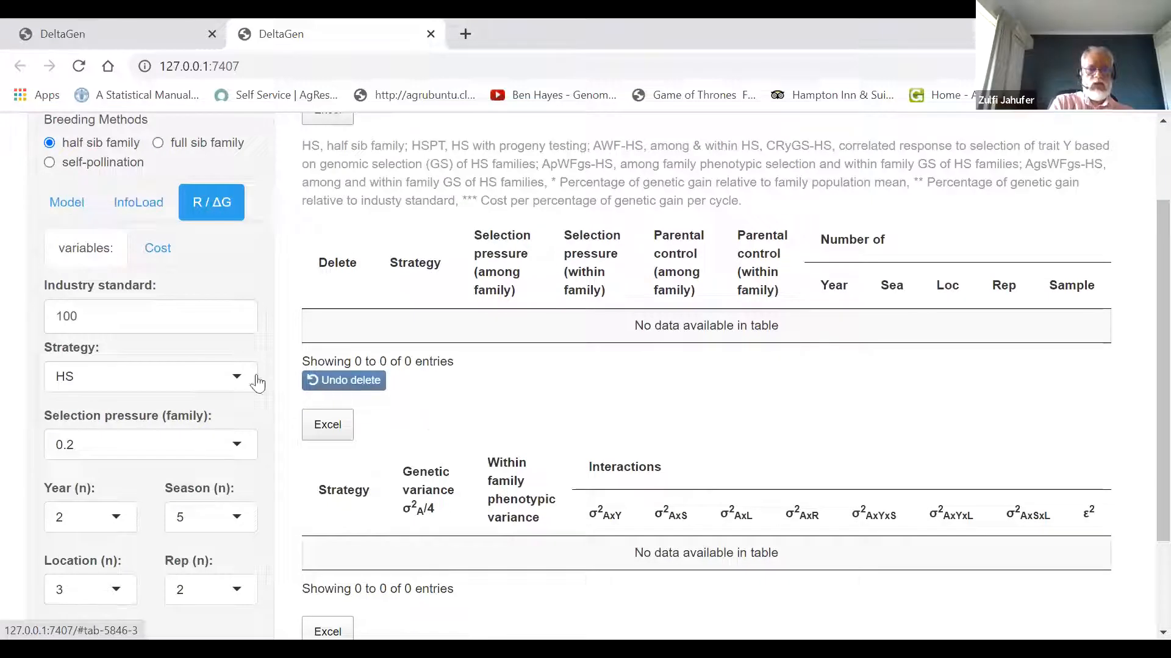
click(240, 375)
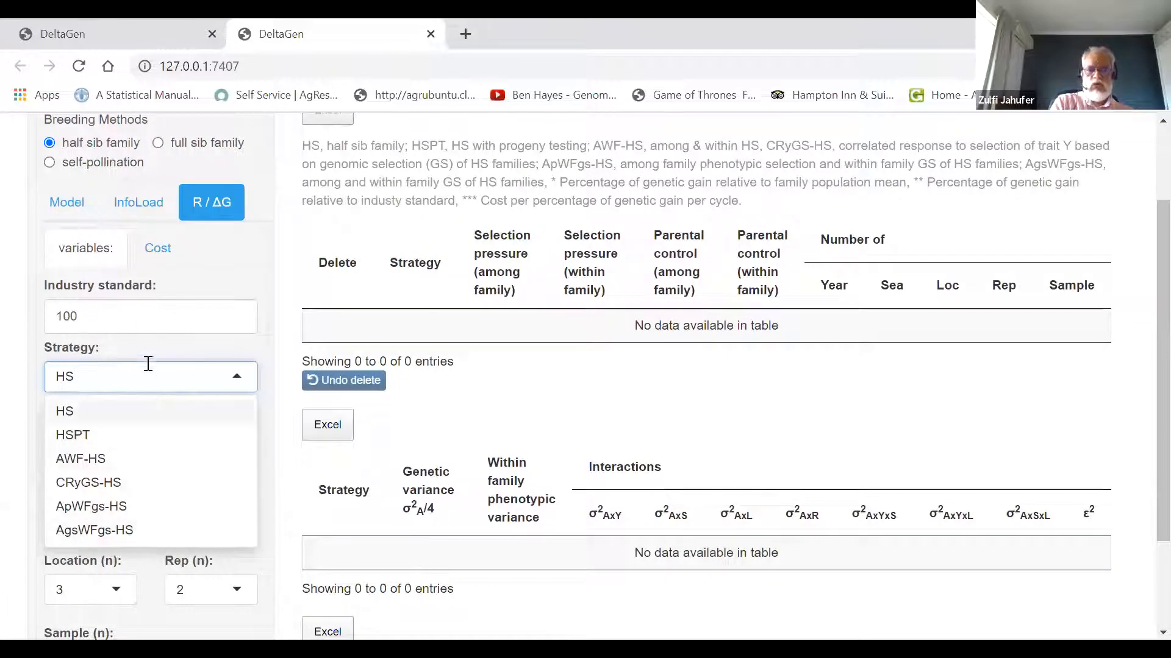
click(235, 262)
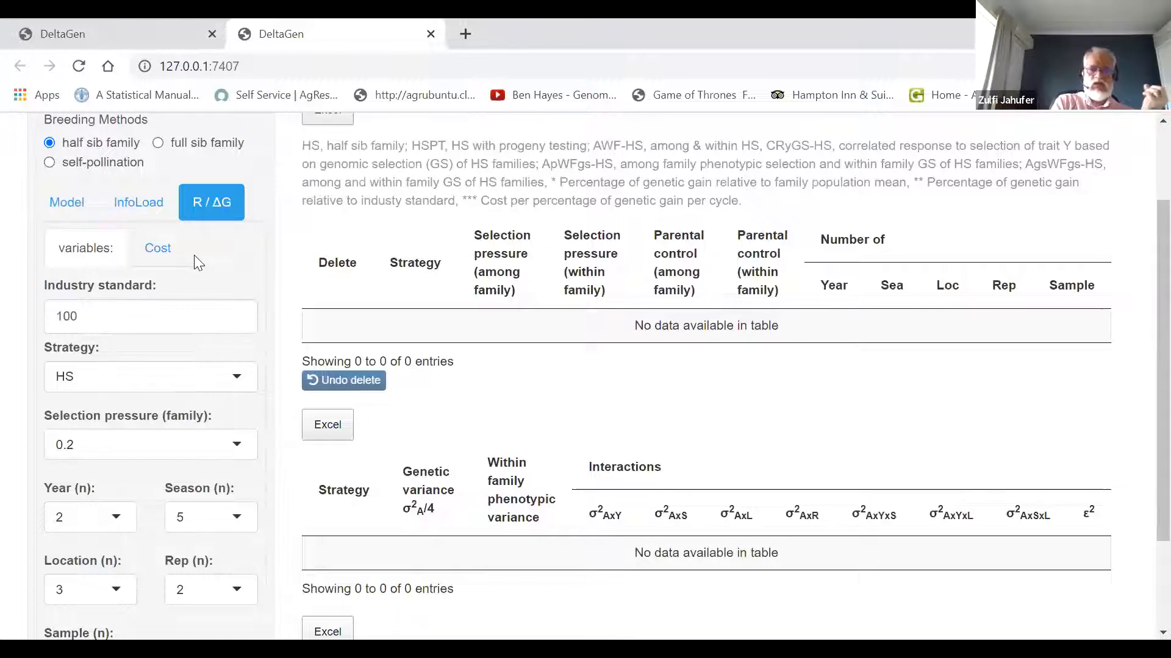
- Check the BLUP mean of Line in the model results and set the simulation's industry standard to 5.2
click(76, 208)
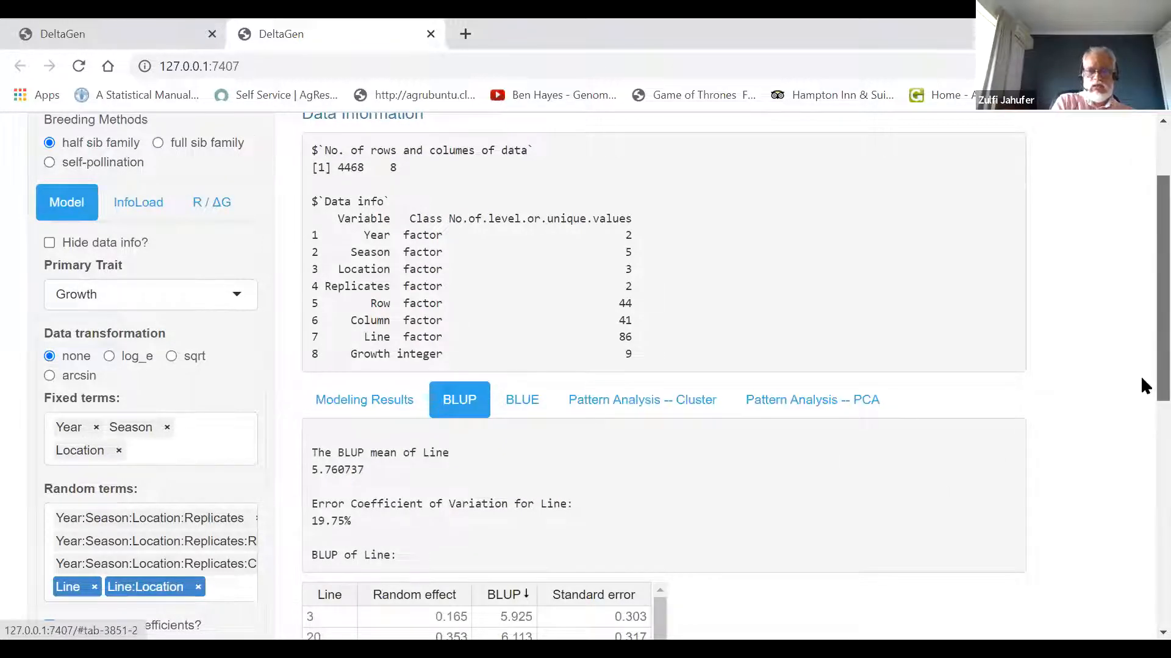
drag(1141, 379, 1141, 381)
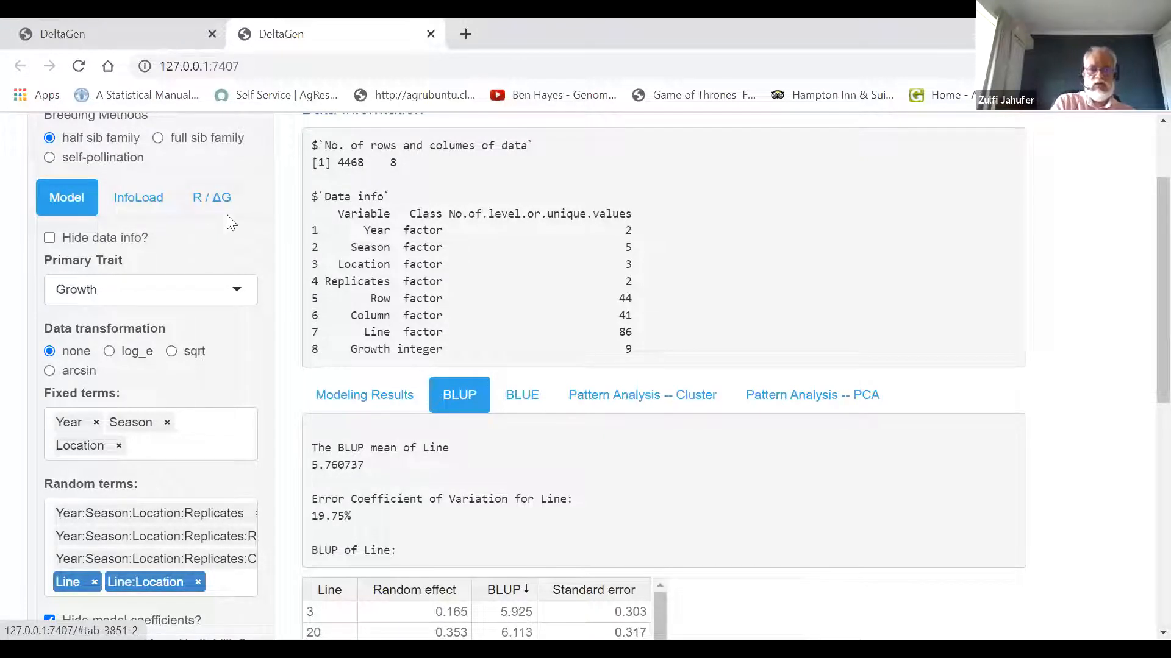
click(209, 203)
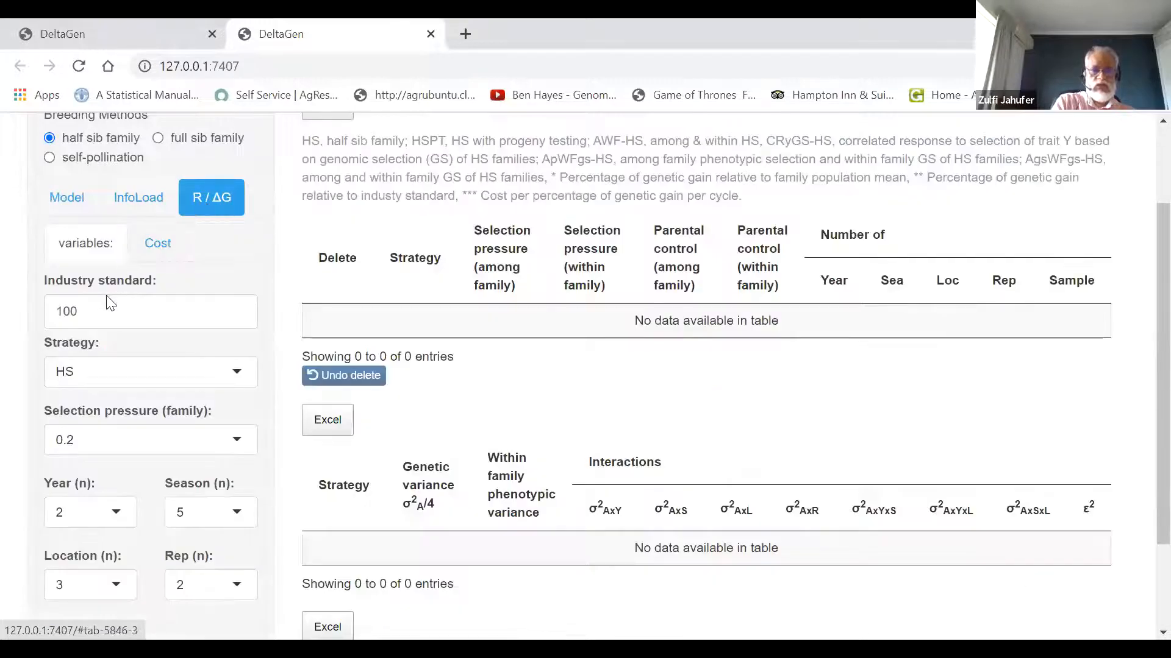
click(100, 309)
key(BackSpace)
key(BackSpace)
key(BackSpace)
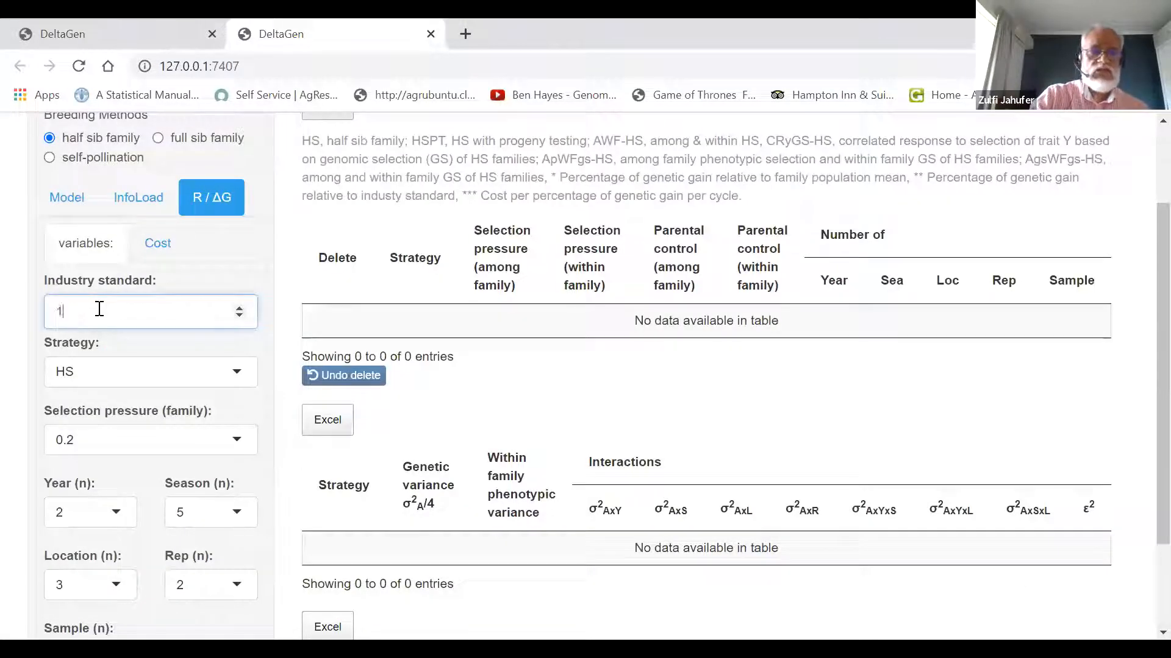
text(5)
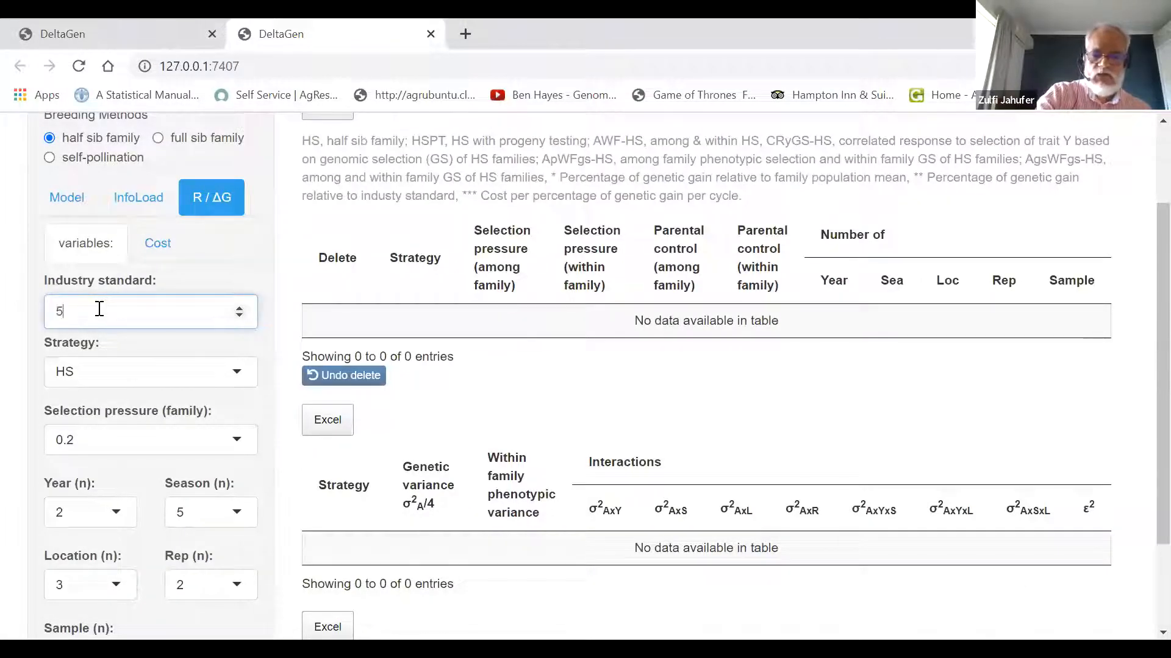
text(.2)
click(198, 231)
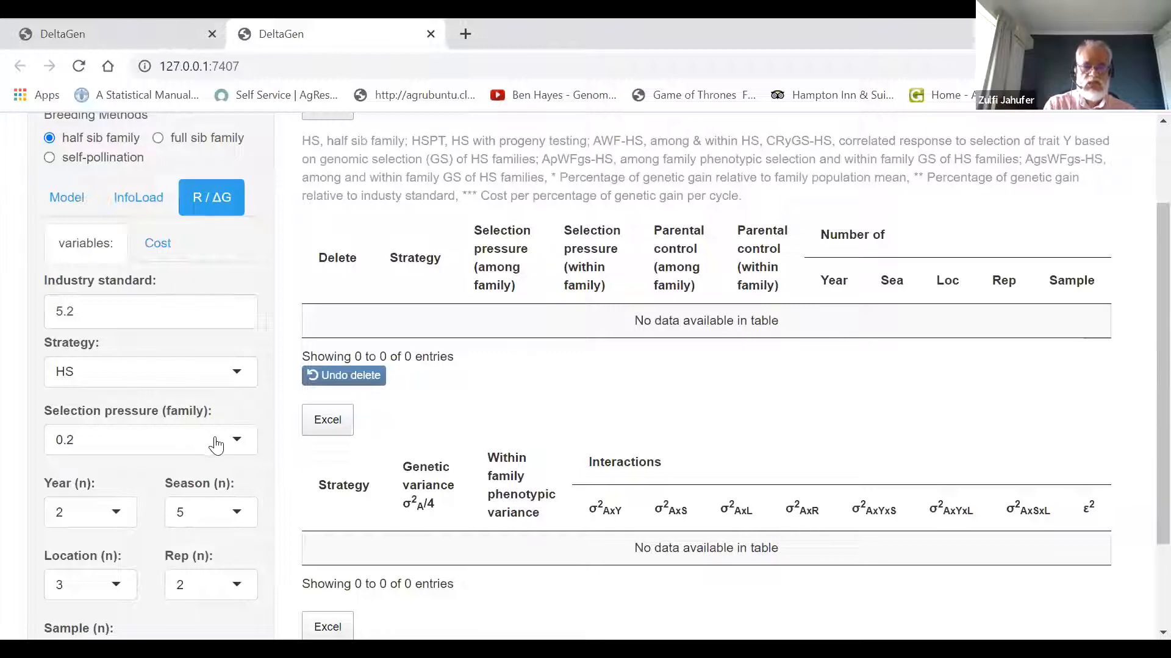
- View the available family selection pressures, keeping 0.2, and review the remaining HS variables down to the sample number
click(237, 442)
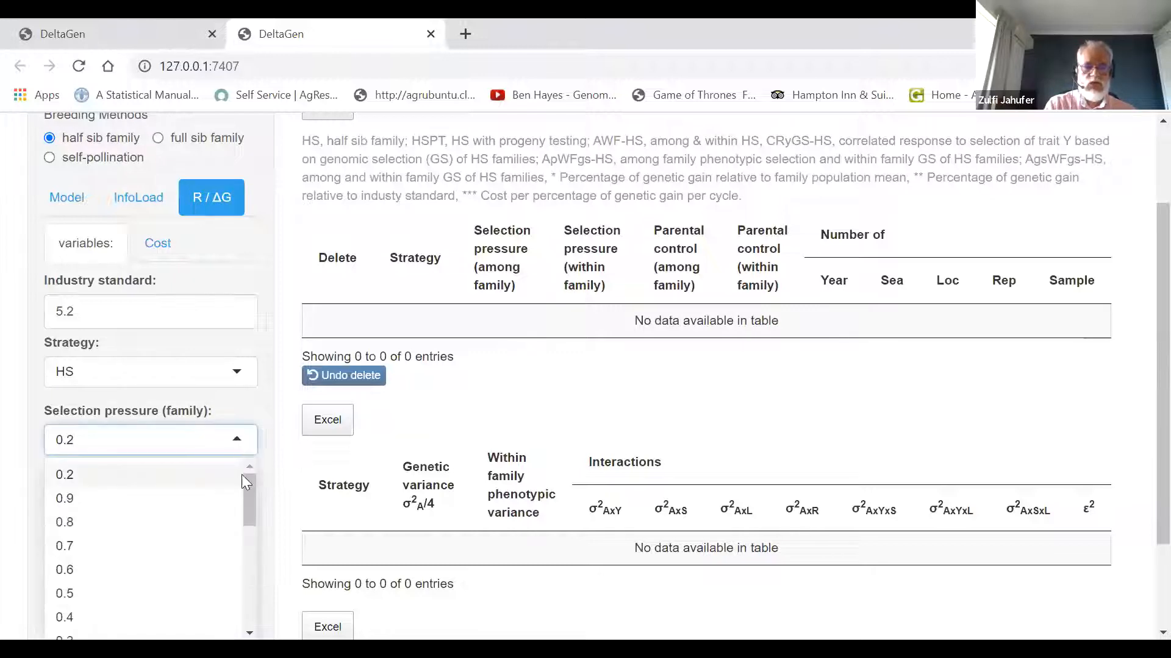
drag(243, 486, 177, 422)
click(230, 396)
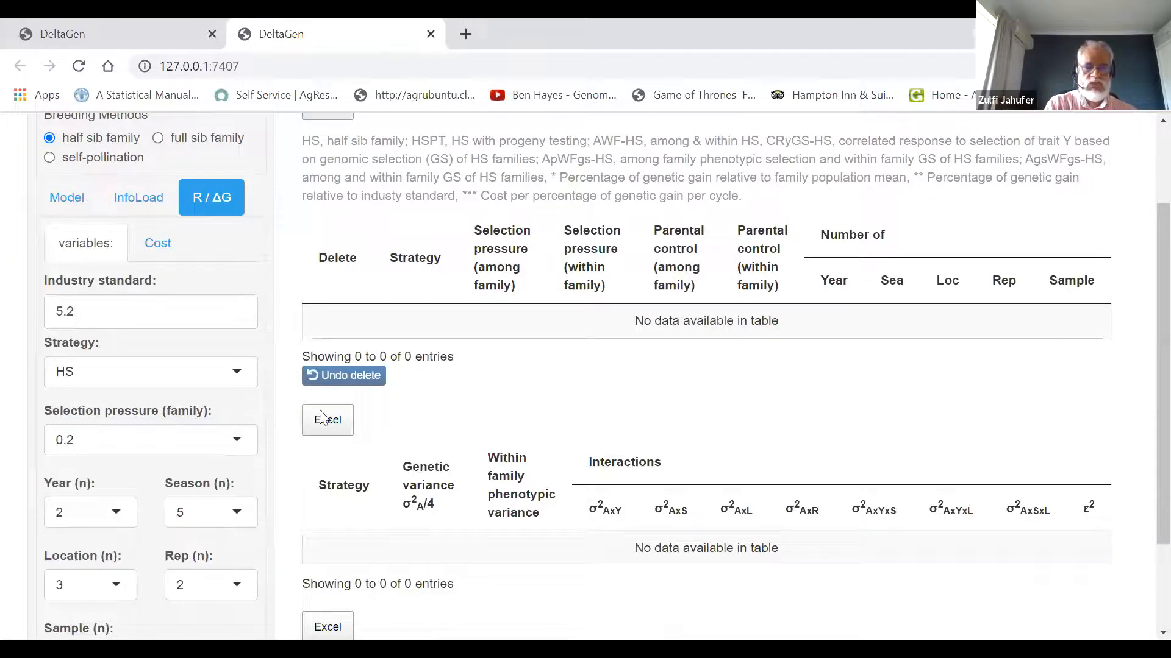
drag(1140, 363, 1140, 434)
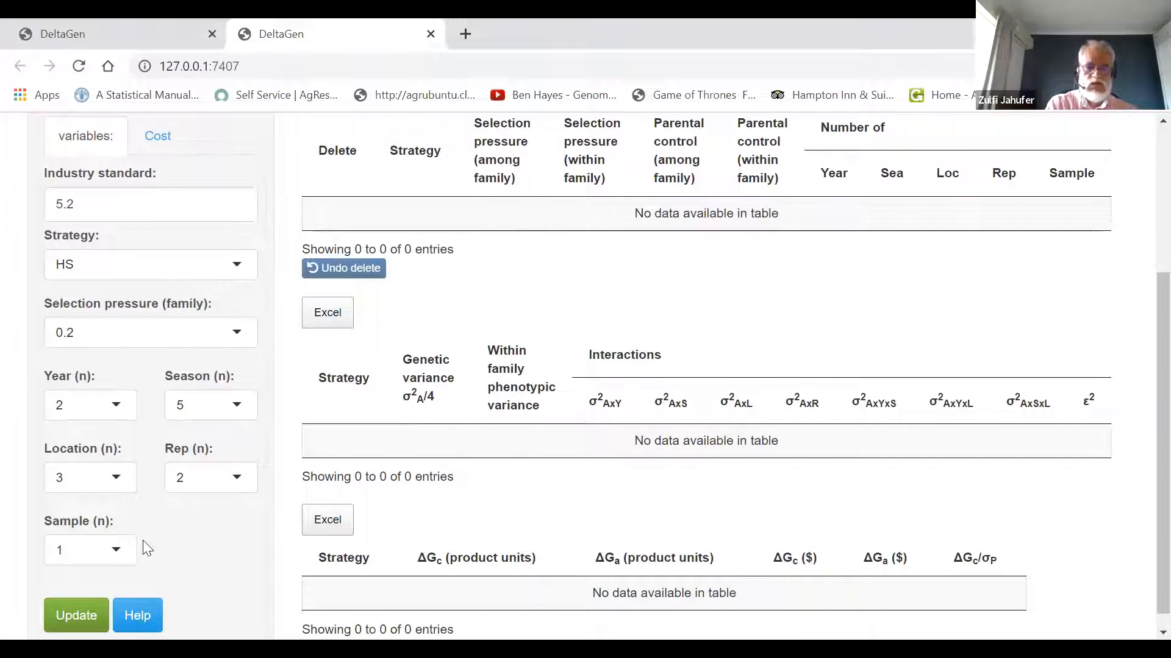
- Set the field trial costs to $1 per sample and $600 per rep
click(161, 139)
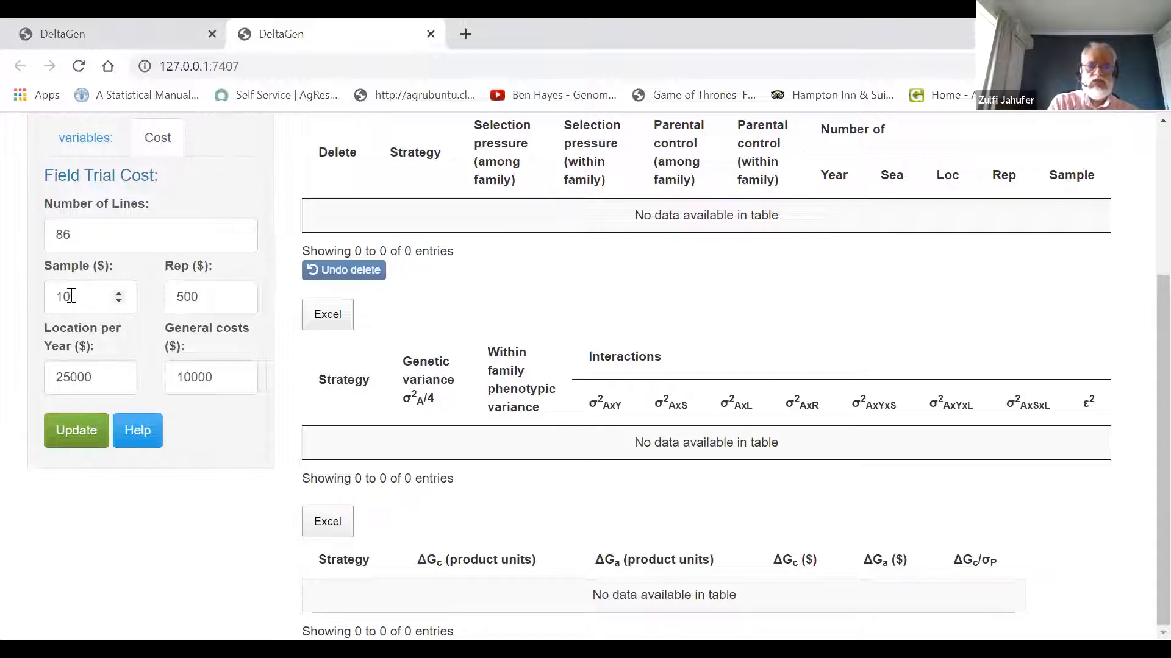
click(70, 296)
key(BackSpace)
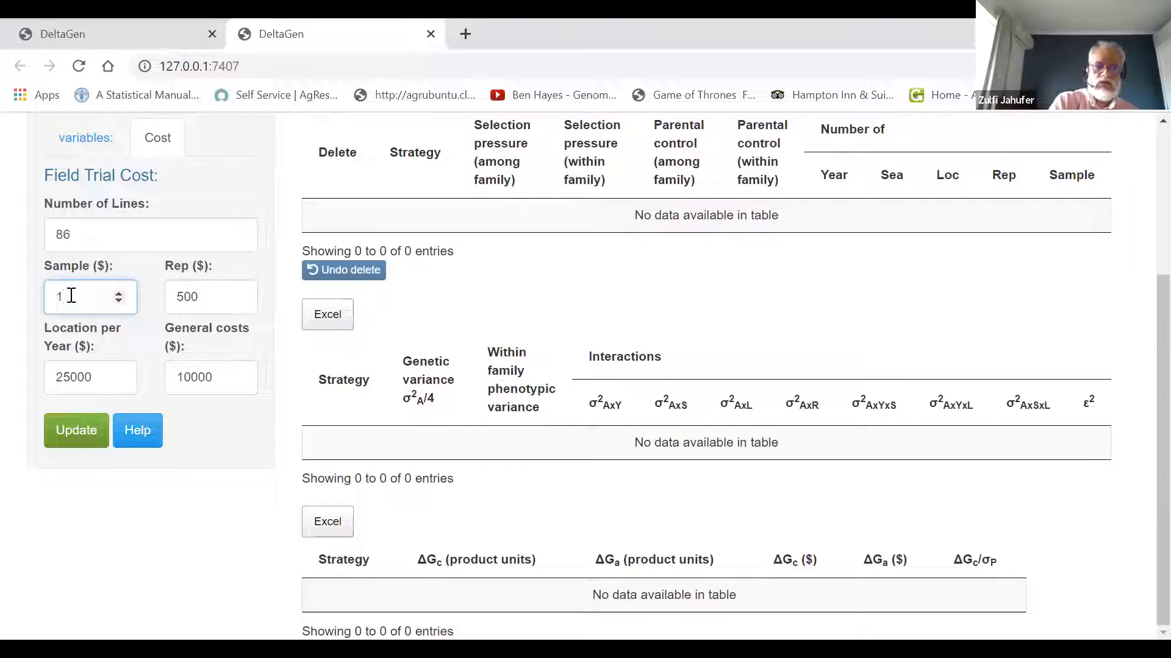
click(242, 262)
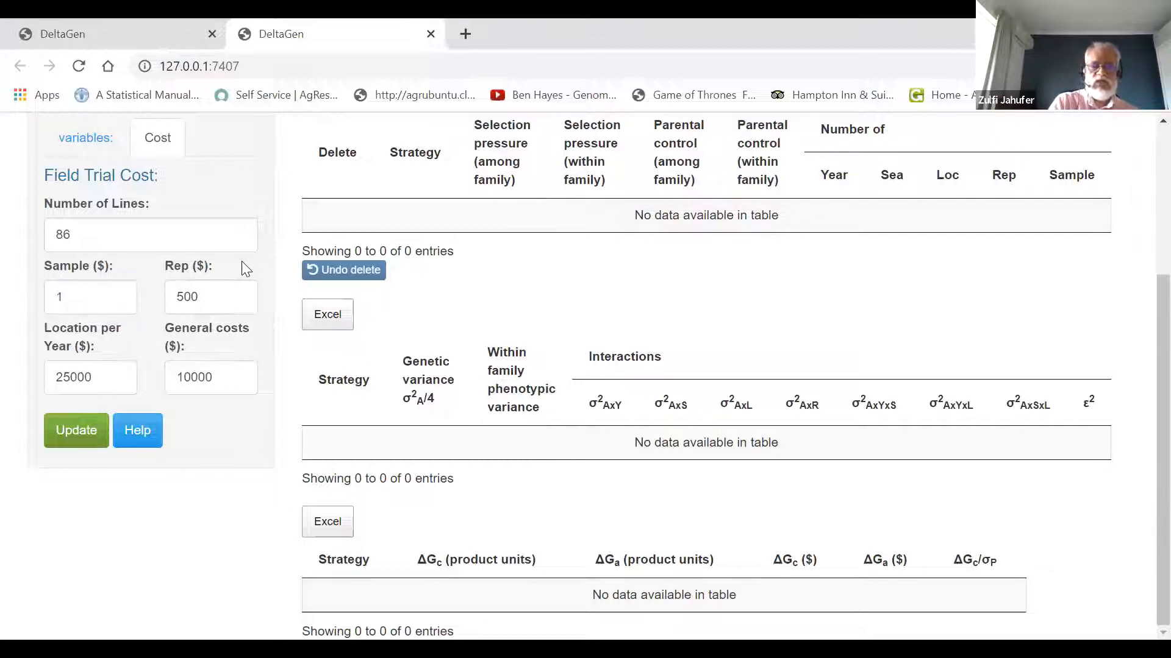
click(200, 296)
key(BackSpace)
key(BackSpace)
key(BackSpace)
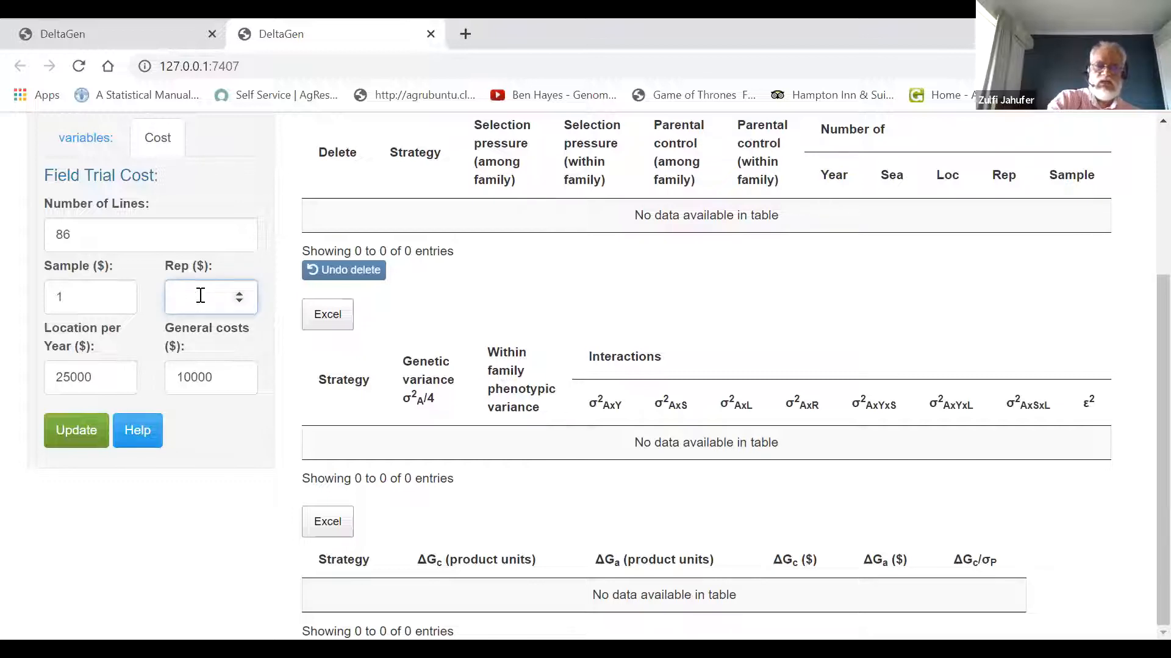
text(6)
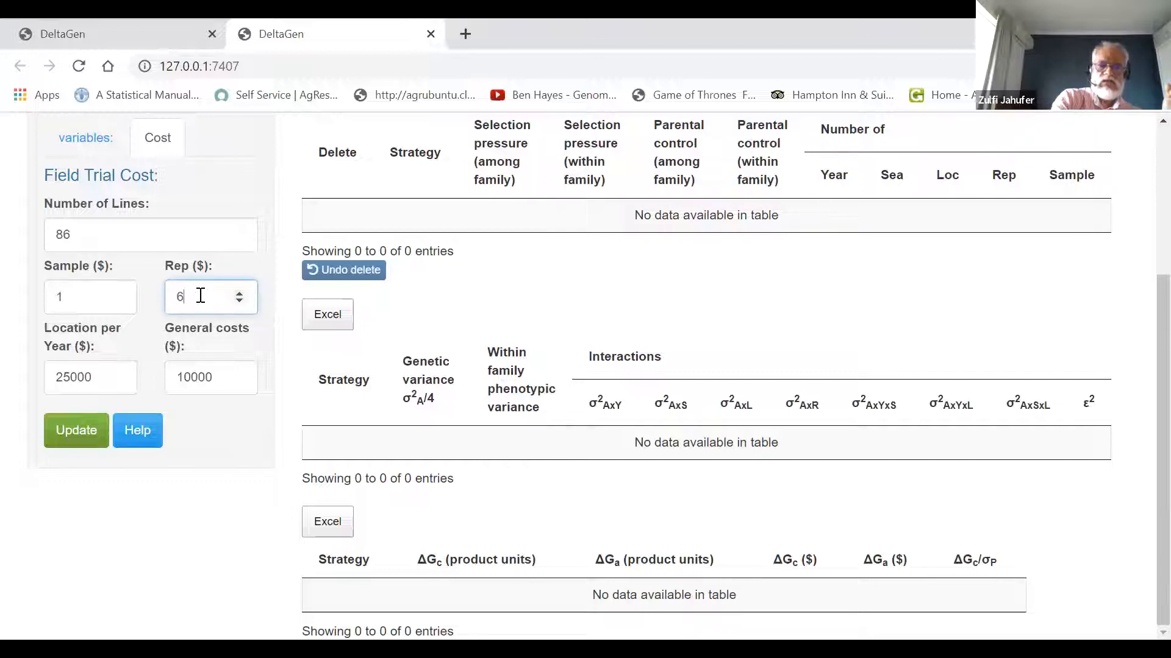
text(00)
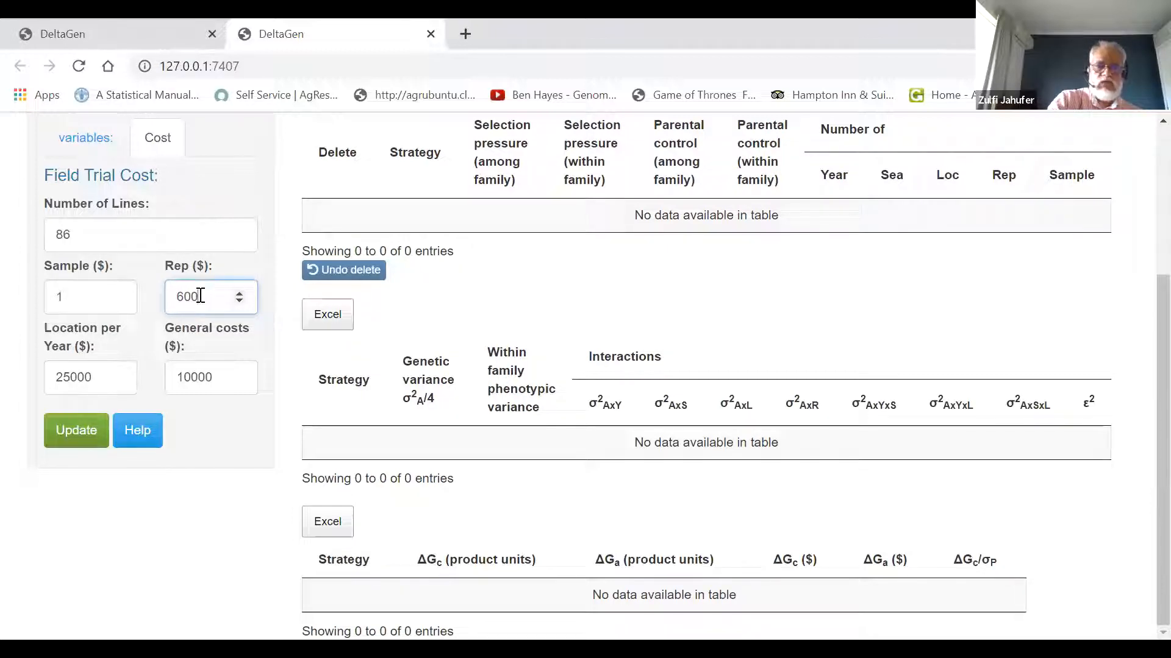
- Set the general costs of the field trial to $1000, keeping the location cost per year at $25000
click(94, 379)
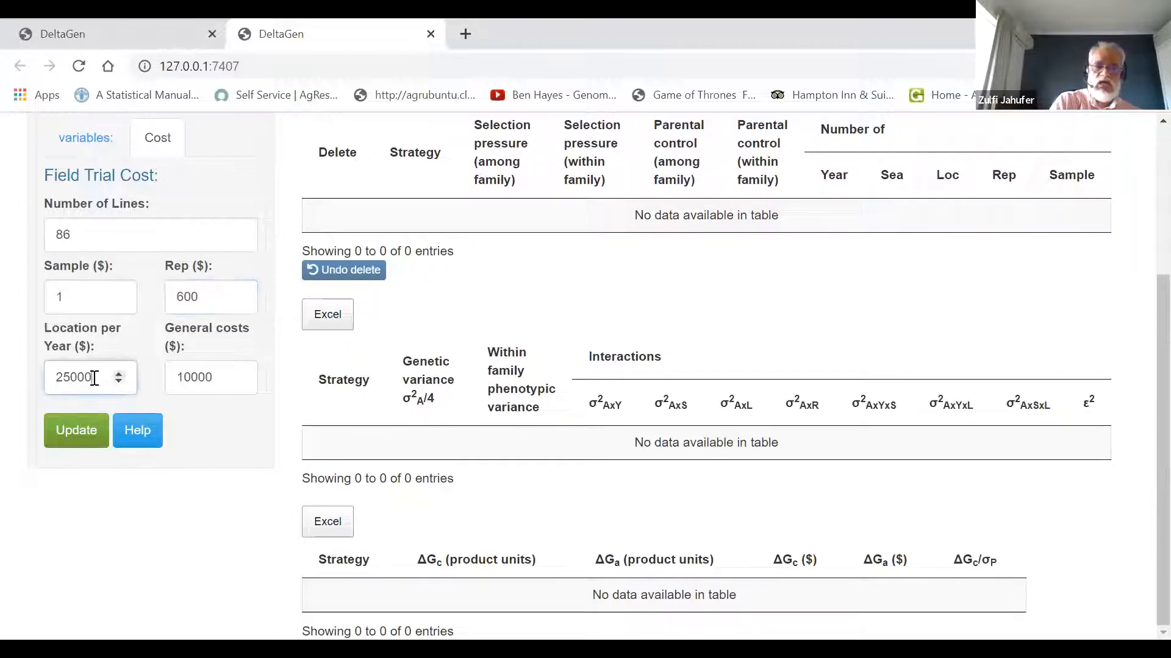
click(214, 376)
key(BackSpace)
key(BackSpace)
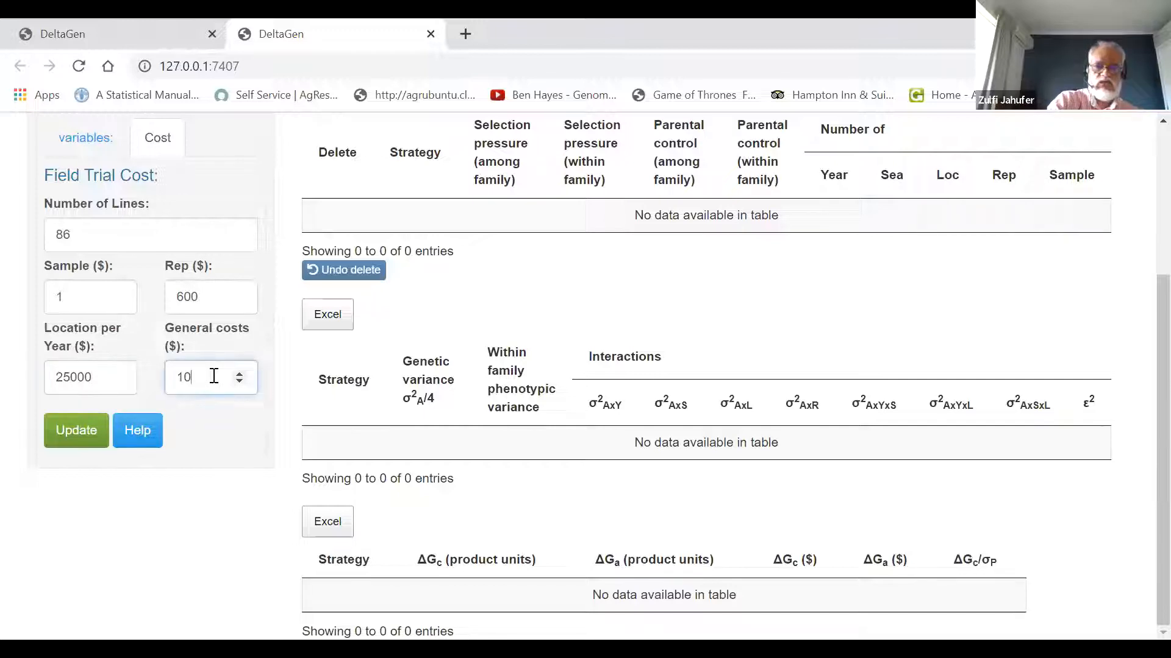
key(BackSpace)
text(2)
key(BackSpace)
text(1000)
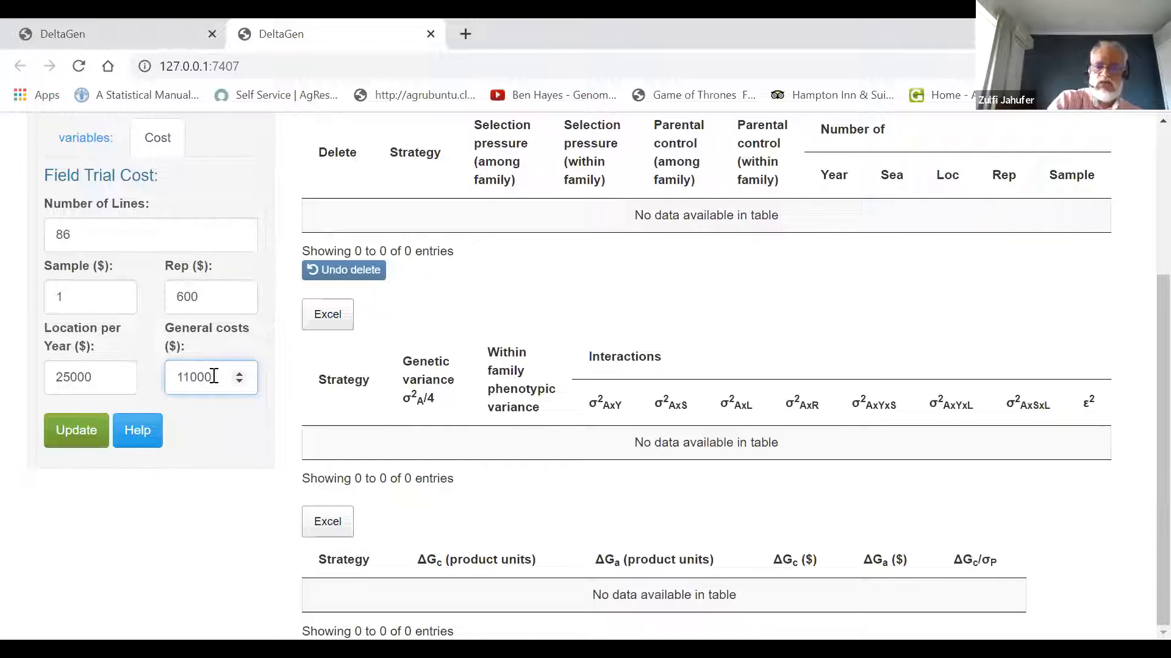
key(BackSpace)
key(BackSpace)
key(BackSpace)
text(000)
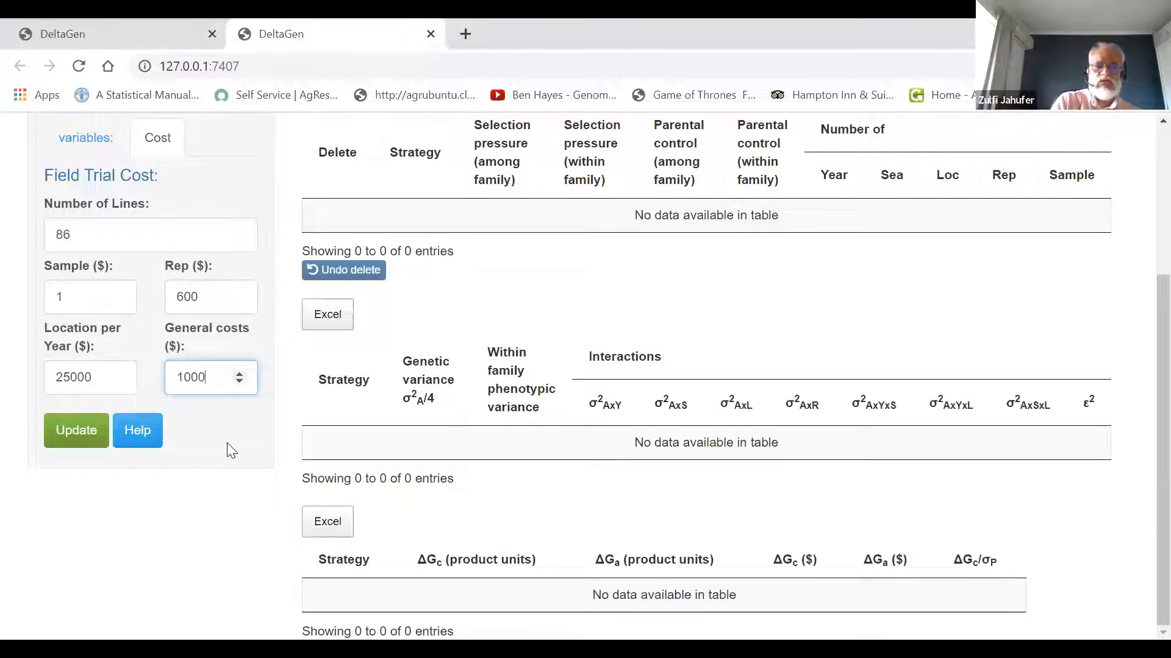
- Run the HS simulation with the entered variables and costs, and view its variance components and genetic gain
click(83, 442)
click(82, 442)
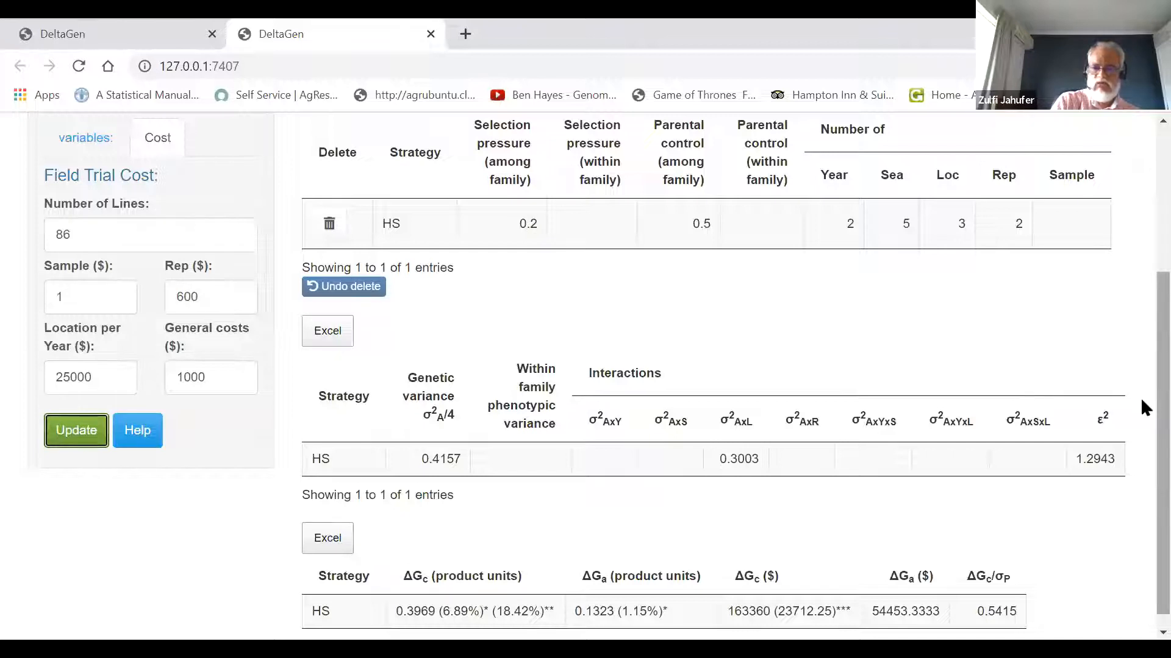
scroll(1143, 459, down, 1)
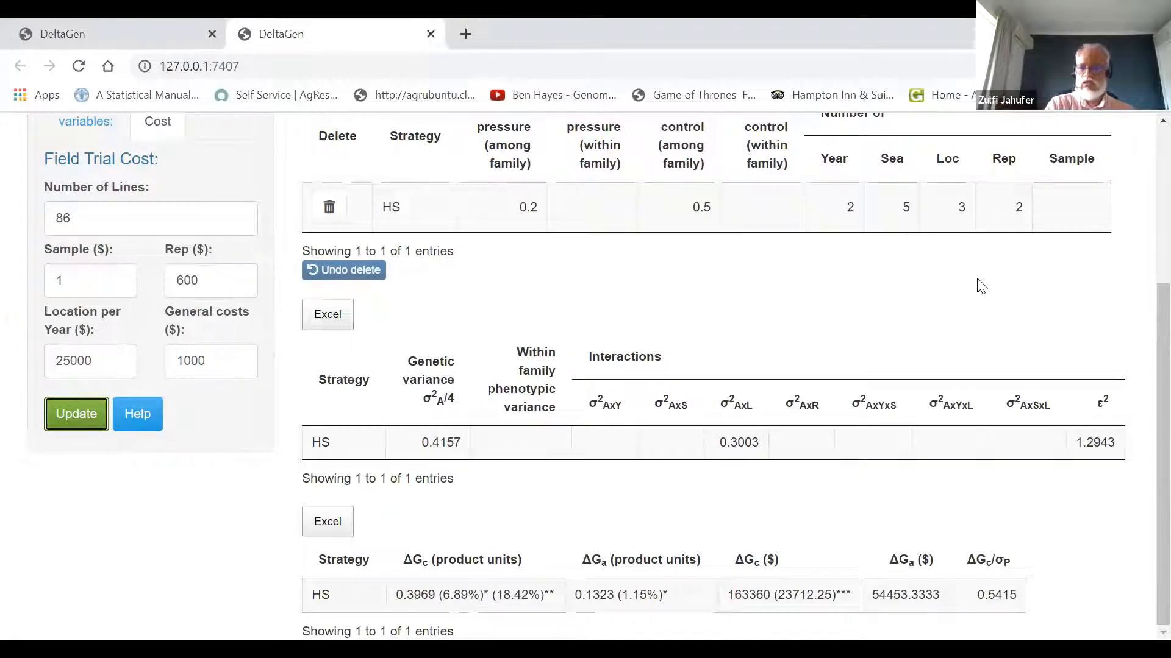
scroll(1142, 413, up, 3)
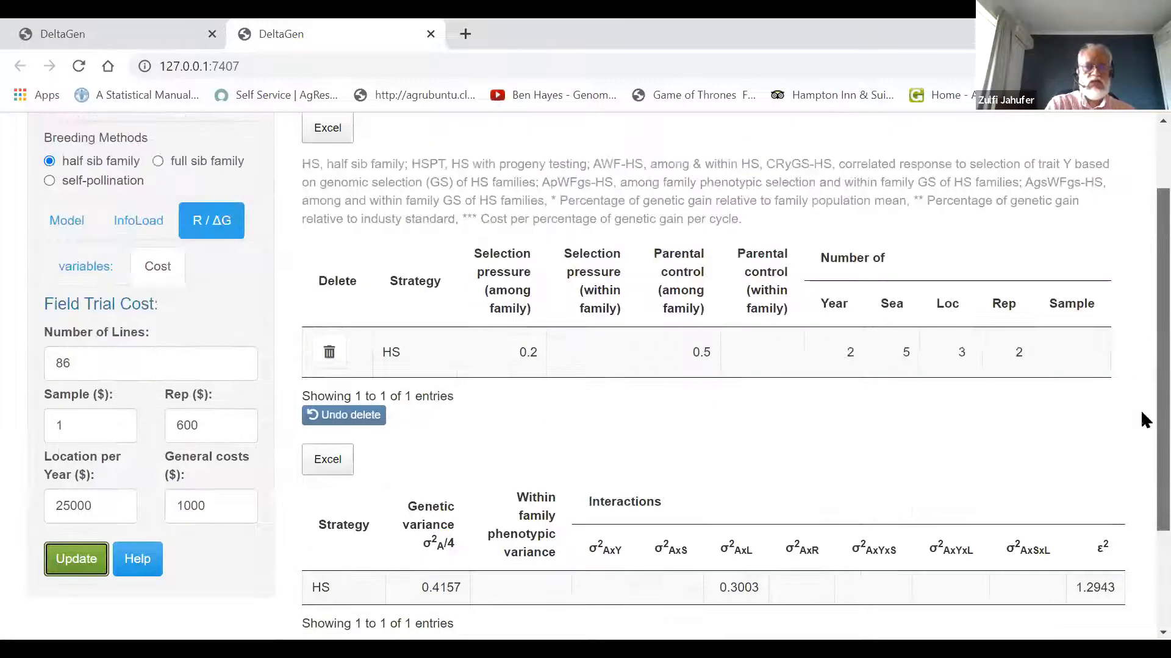
- Recheck the BLUP mean of Line in the model results and re-enter 5.2 as the industry standard
click(74, 224)
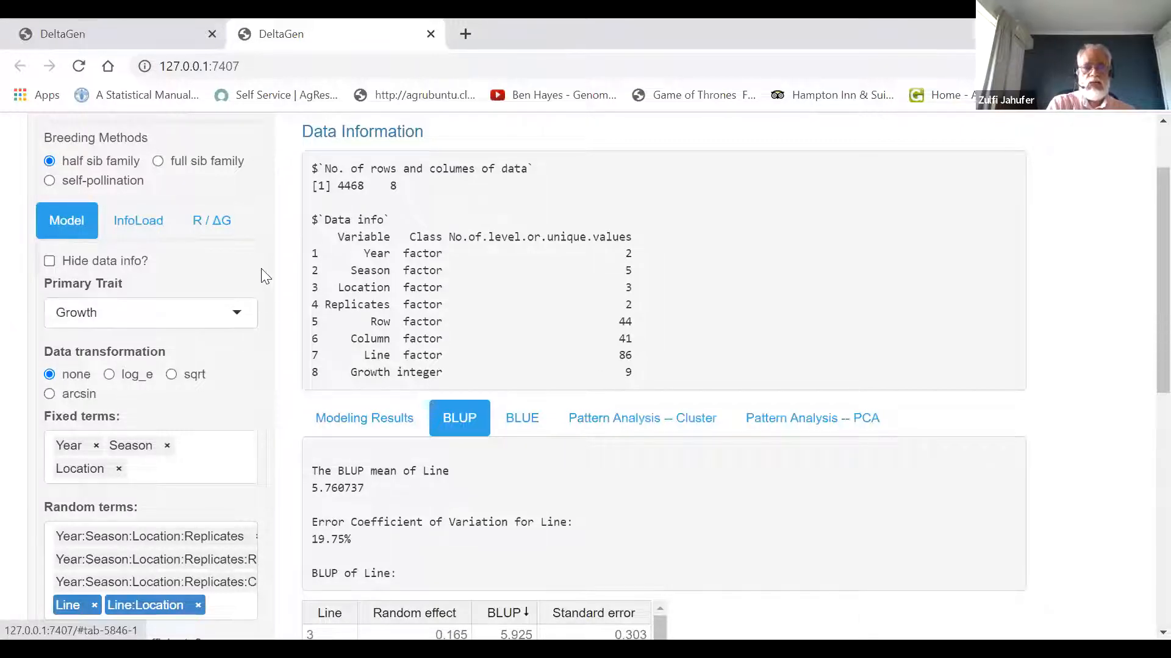
click(214, 230)
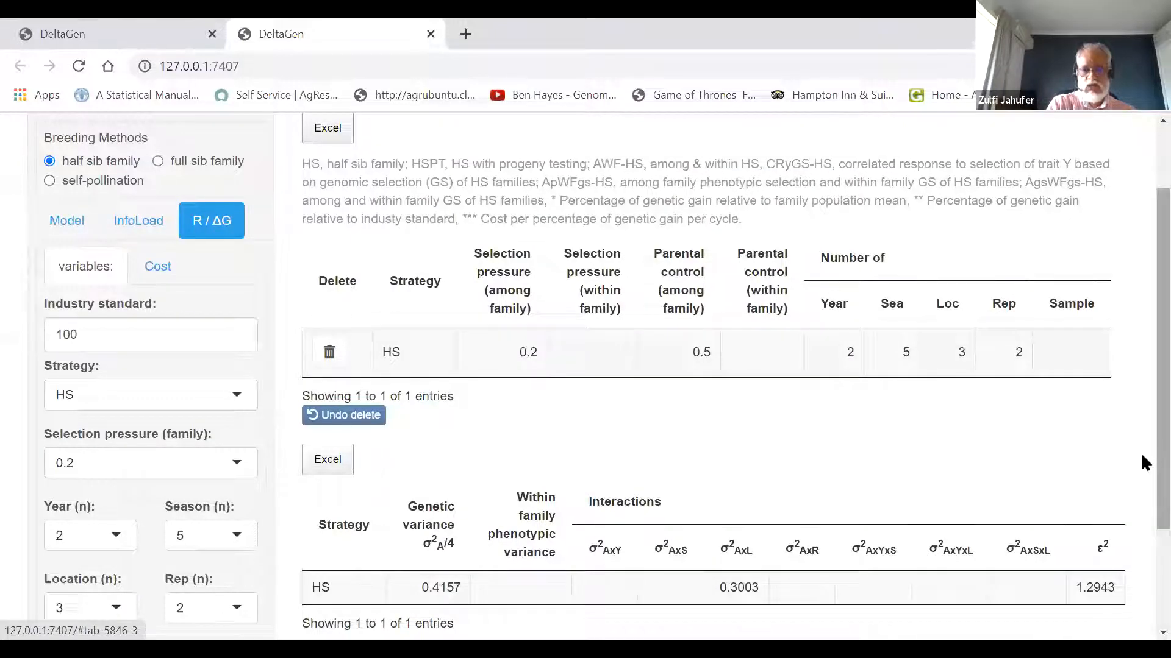
scroll(1140, 453, down, 3)
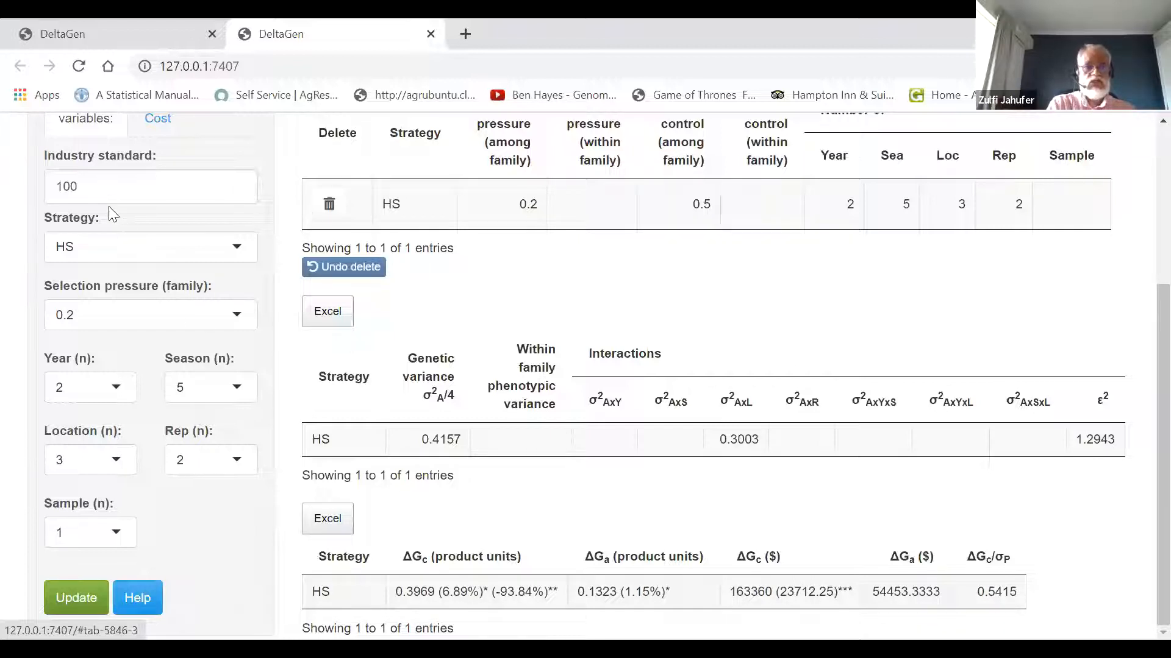
click(100, 189)
key(BackSpace)
key(BackSpace)
key(BackSpace)
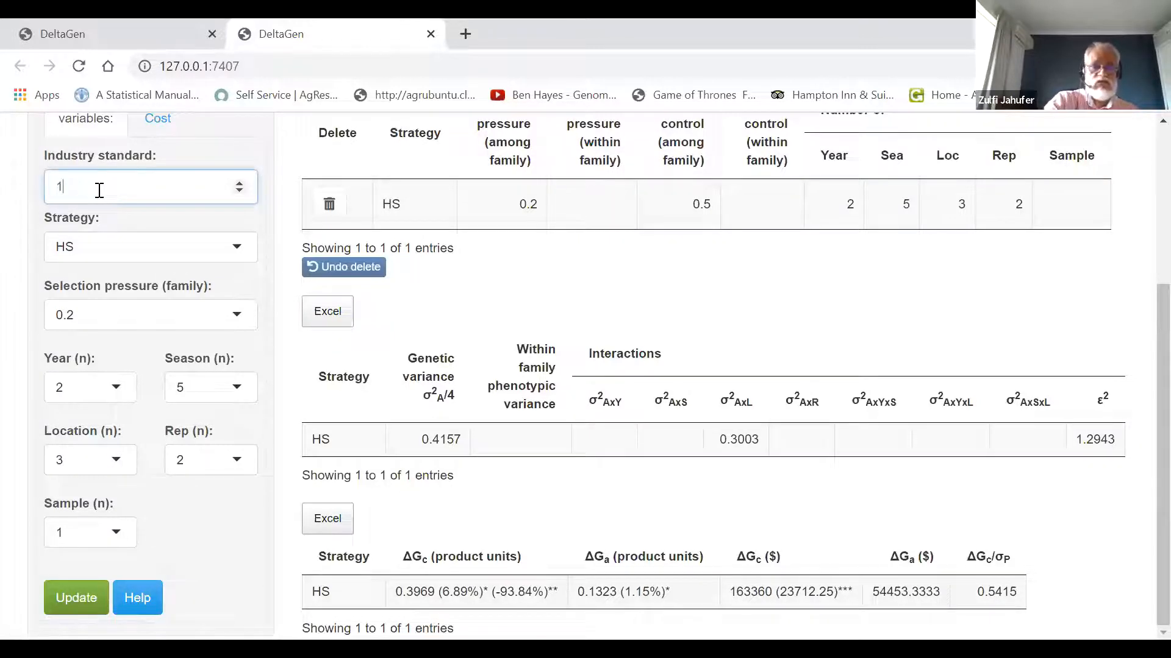
text(5)
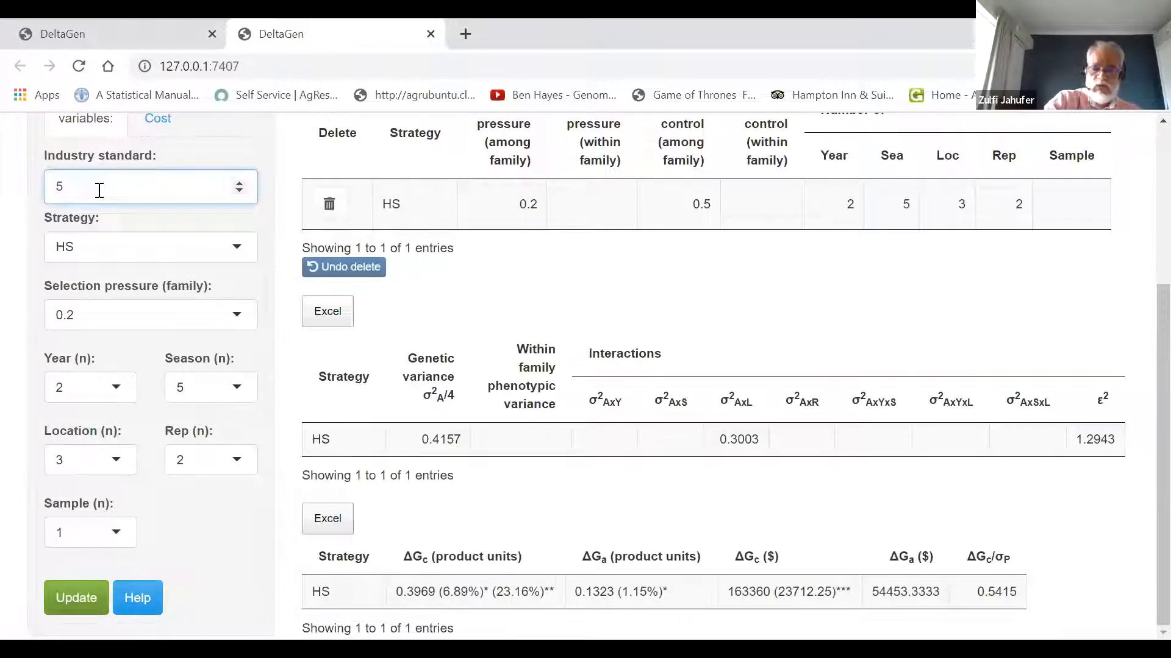
text(.2)
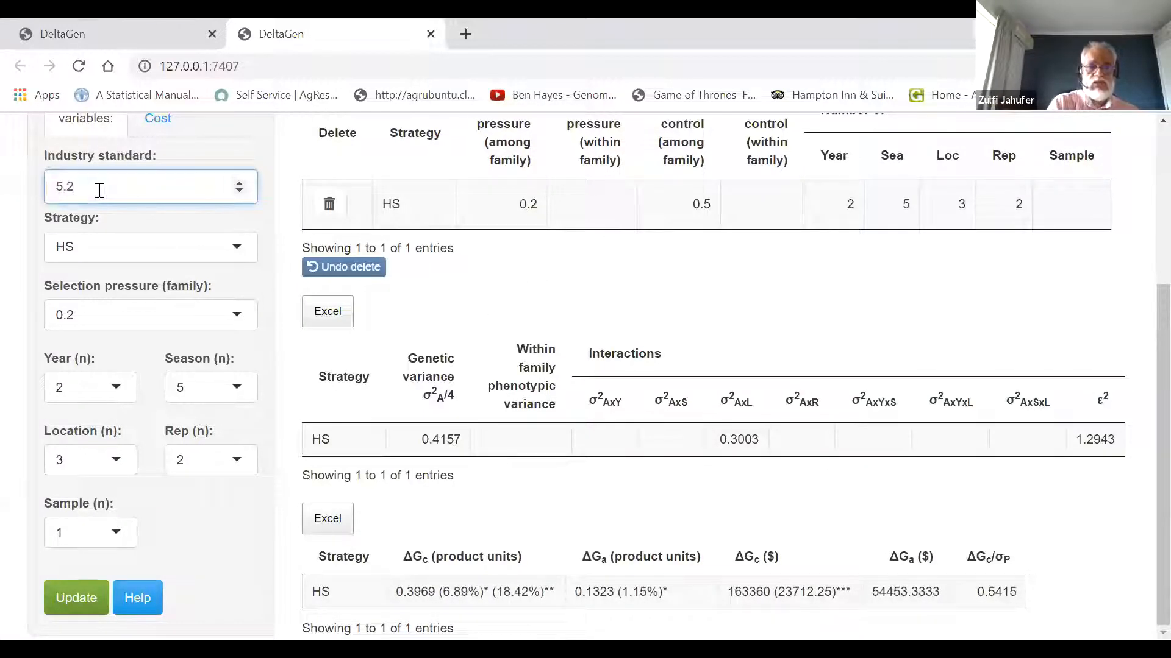
click(223, 139)
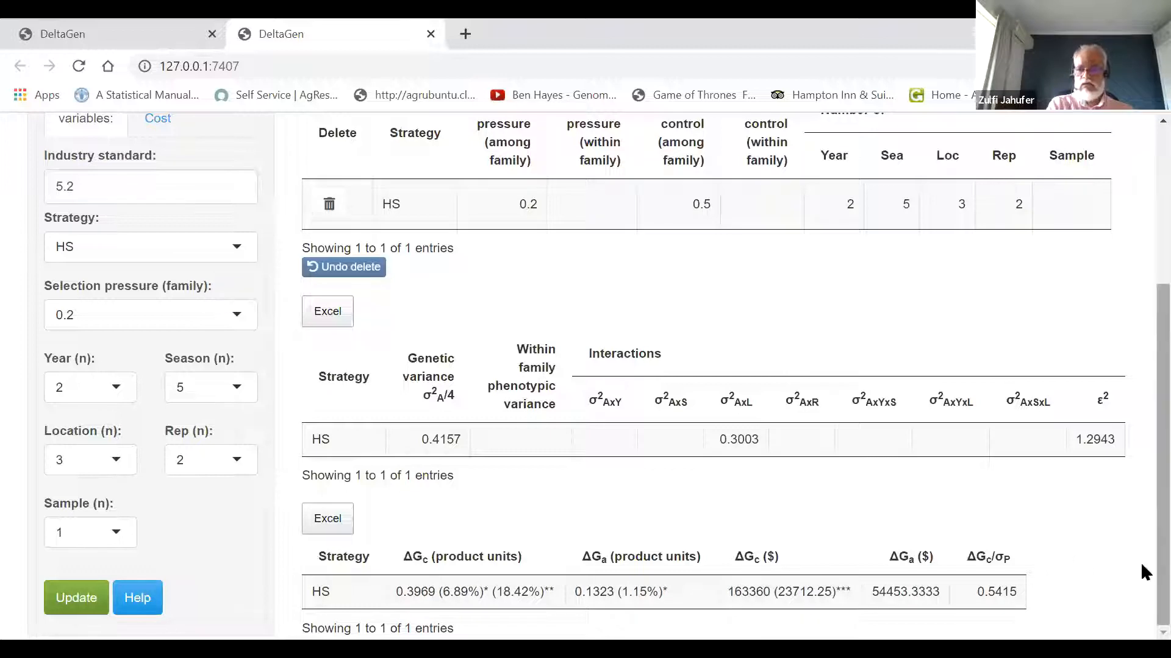
- Set the family selection pressure to 0.1, add this HS scenario to the simulation, and compare the genetic gains of both scenarios
mouse_move(1142, 561)
mouse_down()
mouse_move(1141, 483)
mouse_move(1141, 576)
mouse_up()
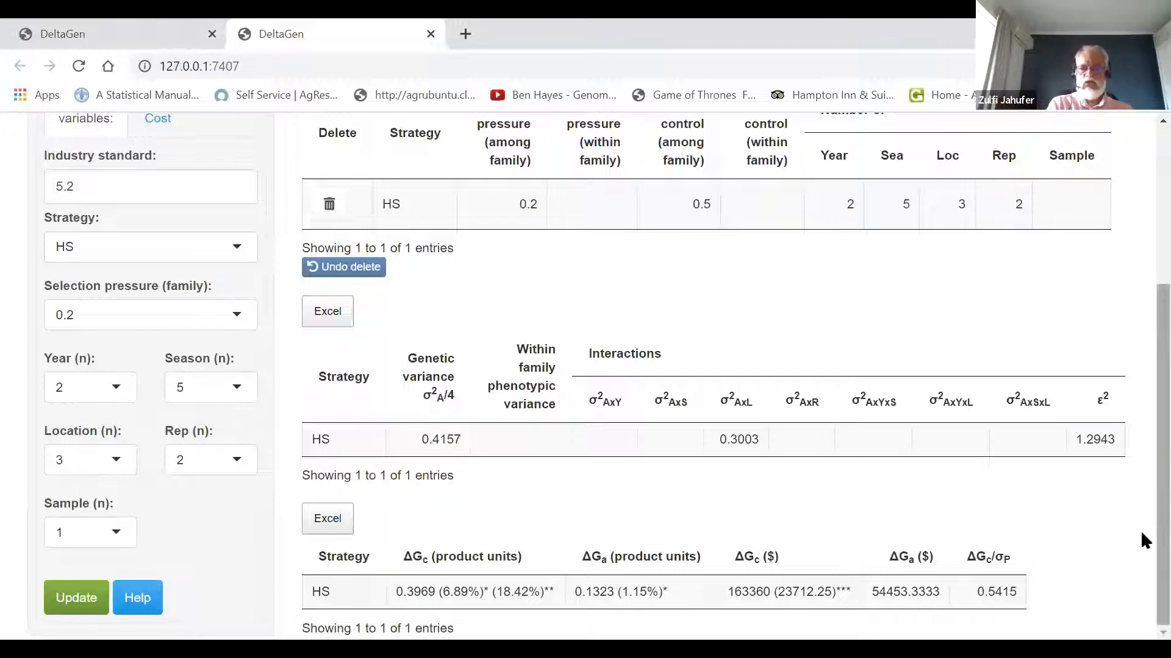
click(239, 320)
drag(251, 360, 208, 416)
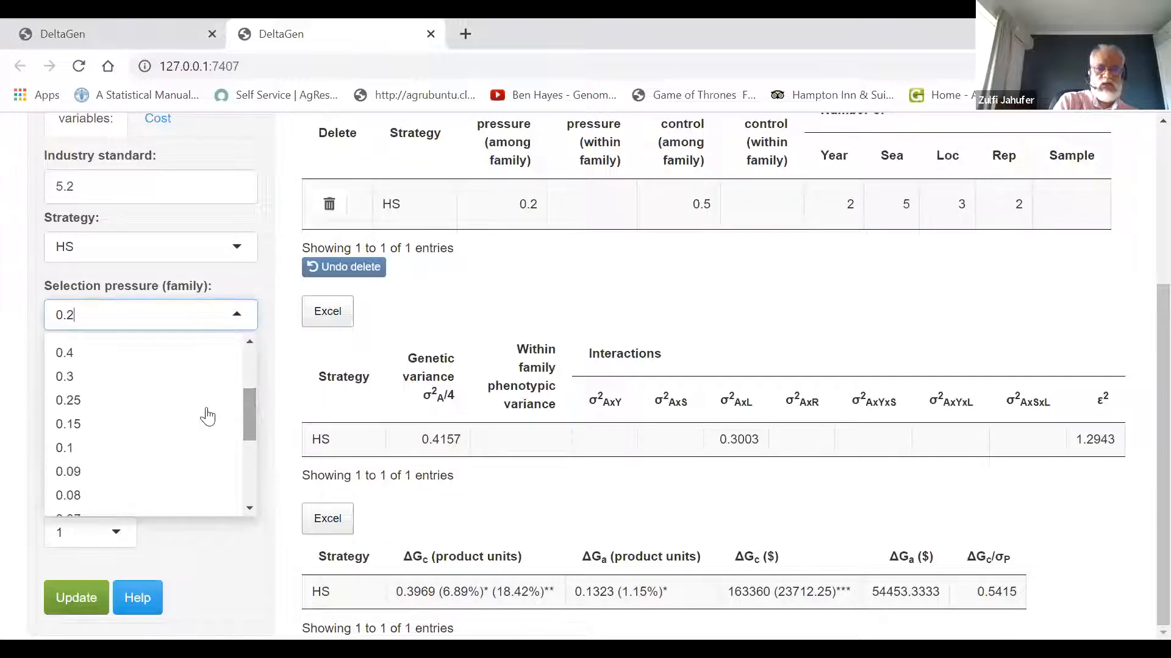
click(133, 449)
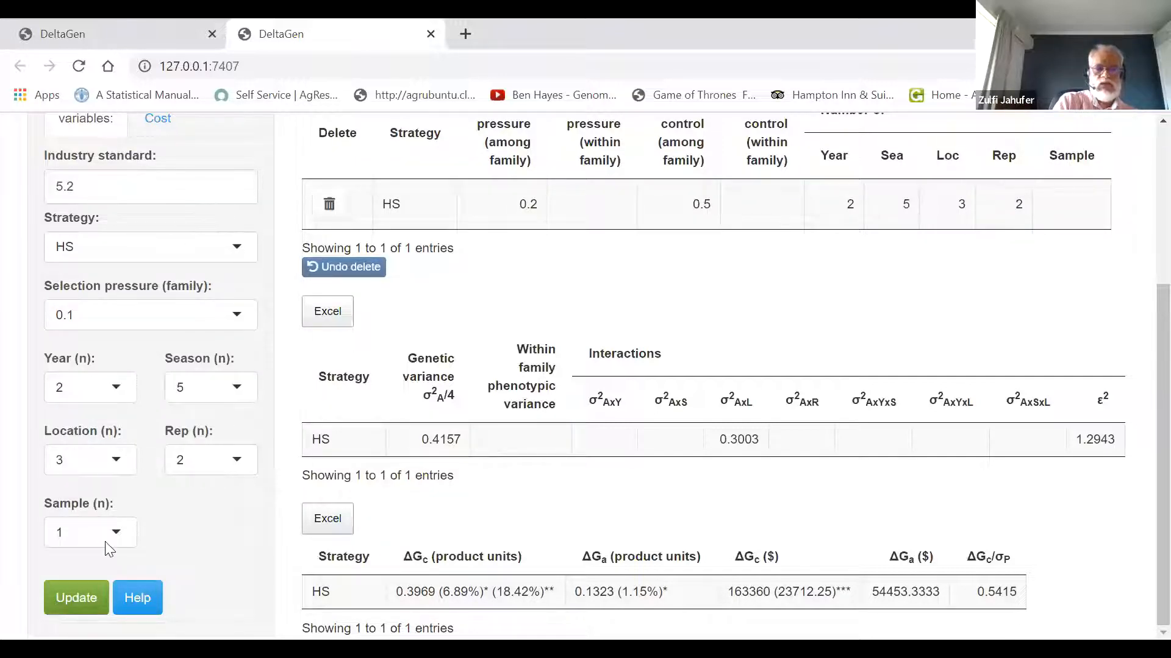
click(84, 598)
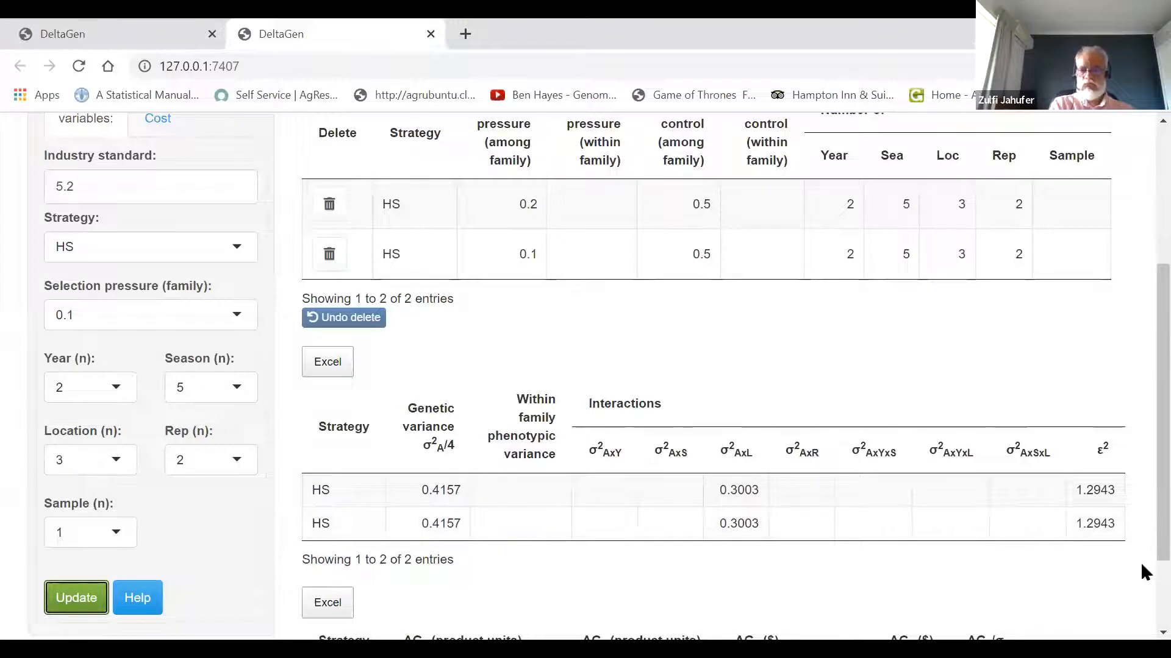
scroll(1140, 573, down, 2)
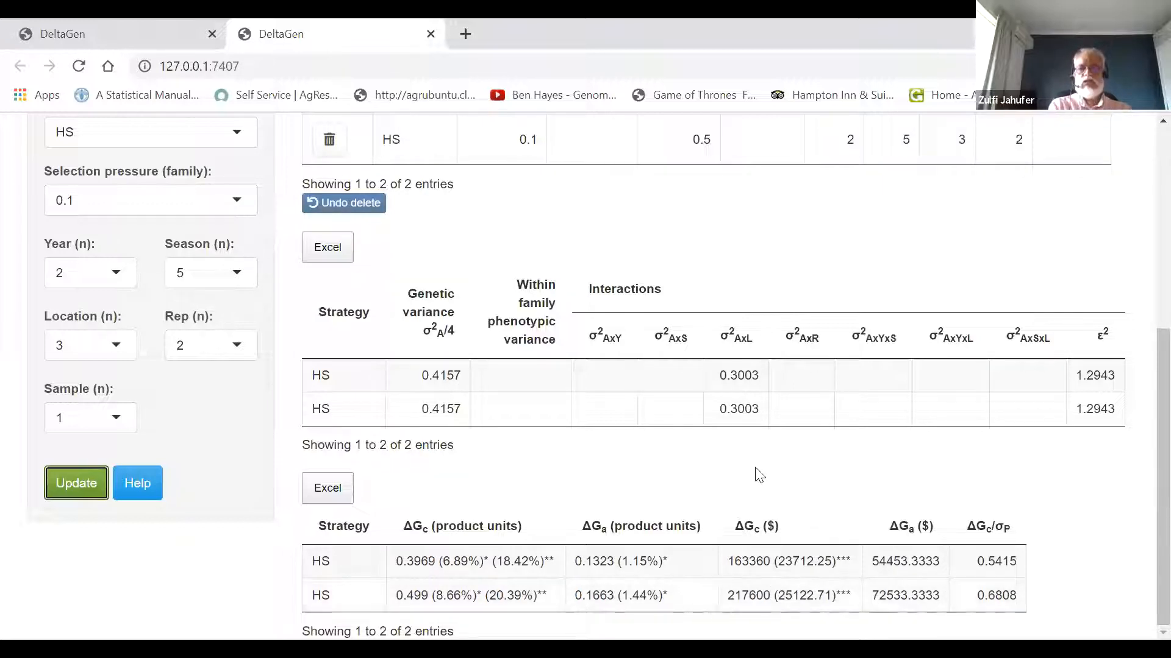
drag(1163, 547, 1140, 564)
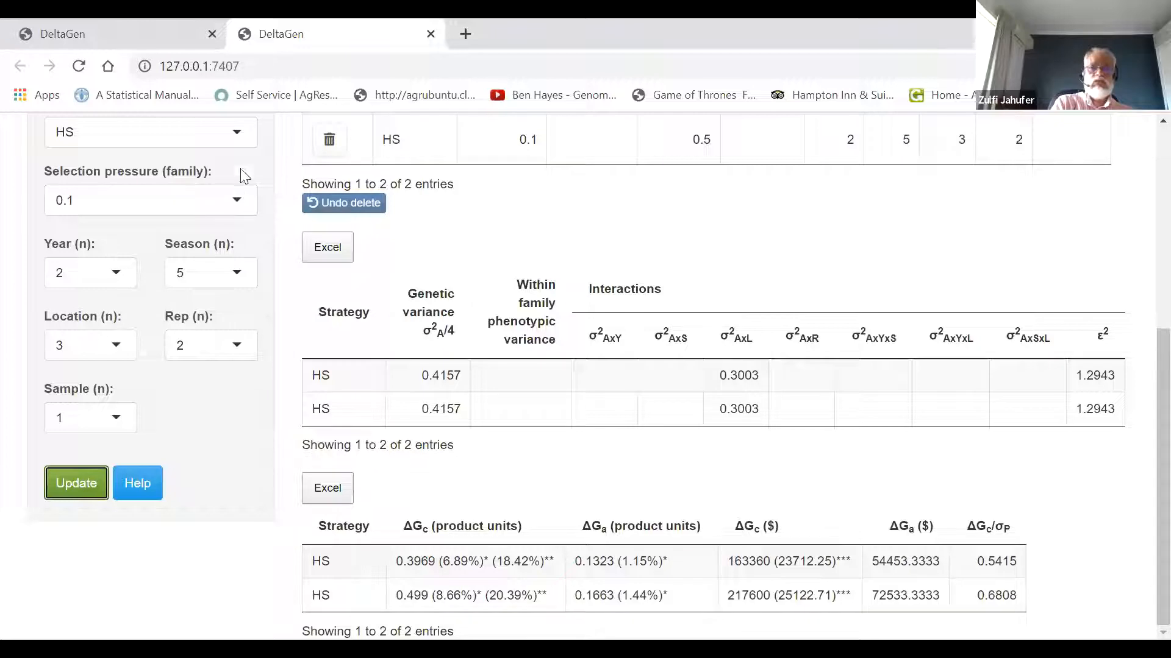
- View the input settings of the ApWFgs-HS strategy and return the strategy to HS
click(241, 134)
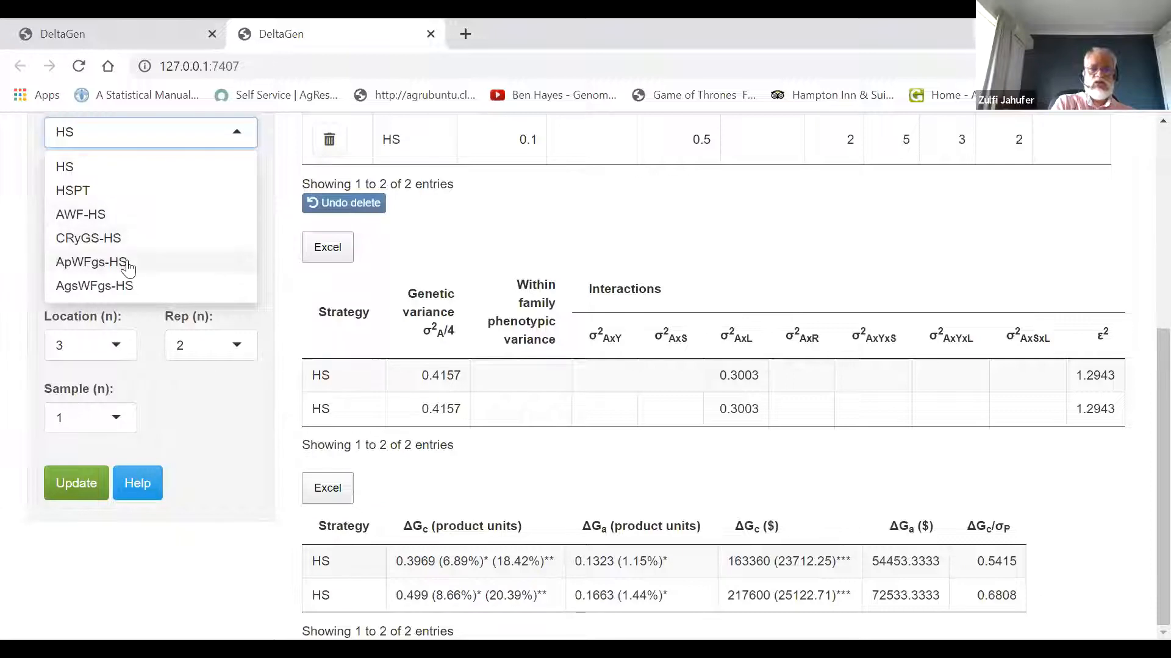
click(91, 262)
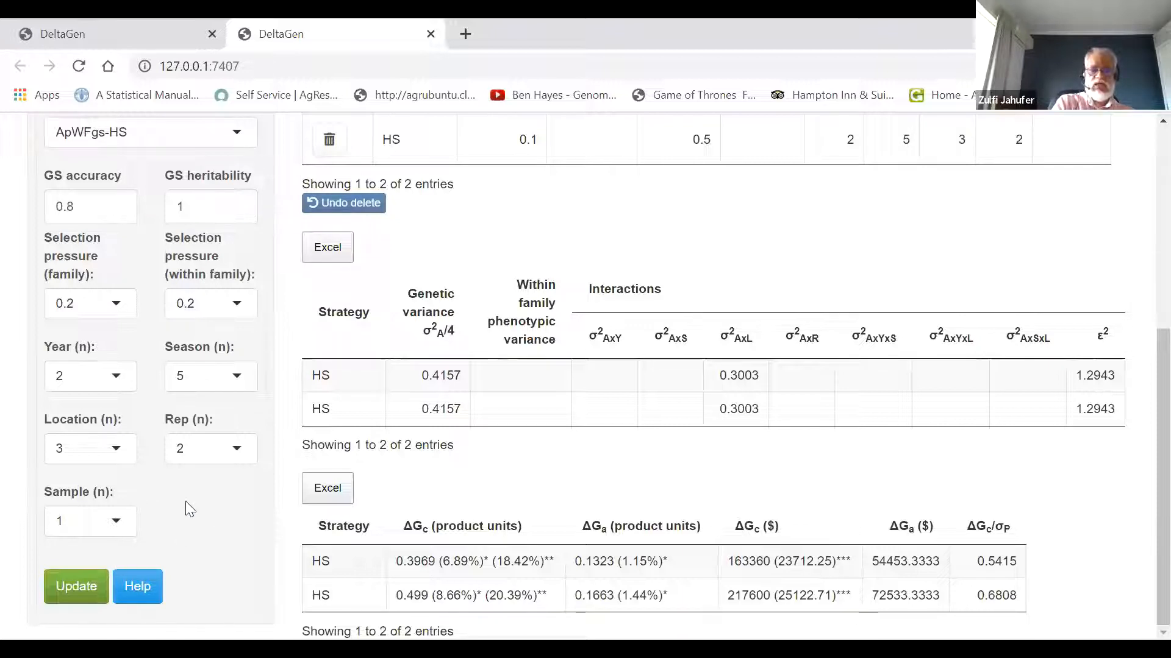
click(234, 141)
click(193, 166)
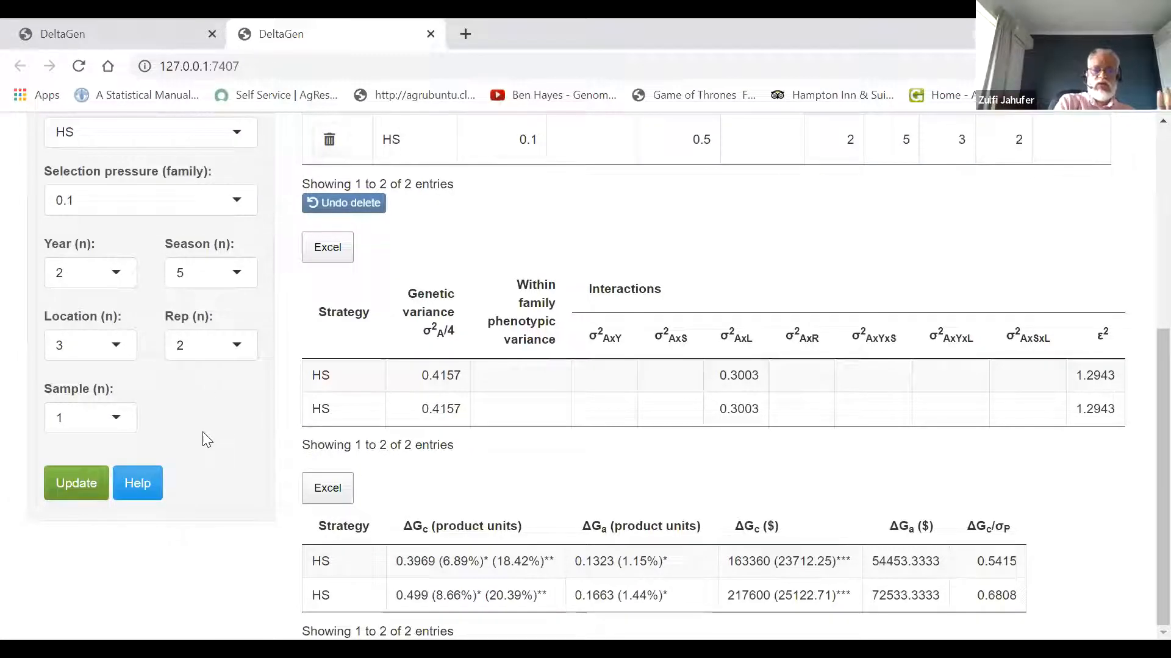
- Set the numbers of years, reps and locations to 1 and add this HS scenario to the simulation
click(118, 273)
click(92, 331)
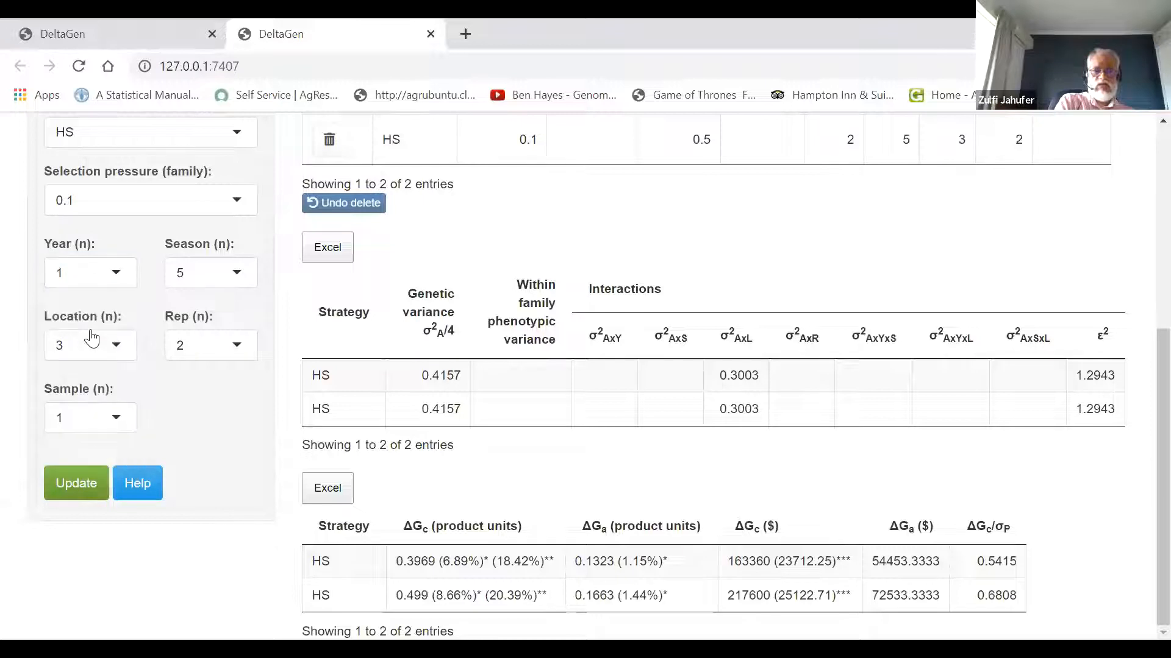
click(238, 346)
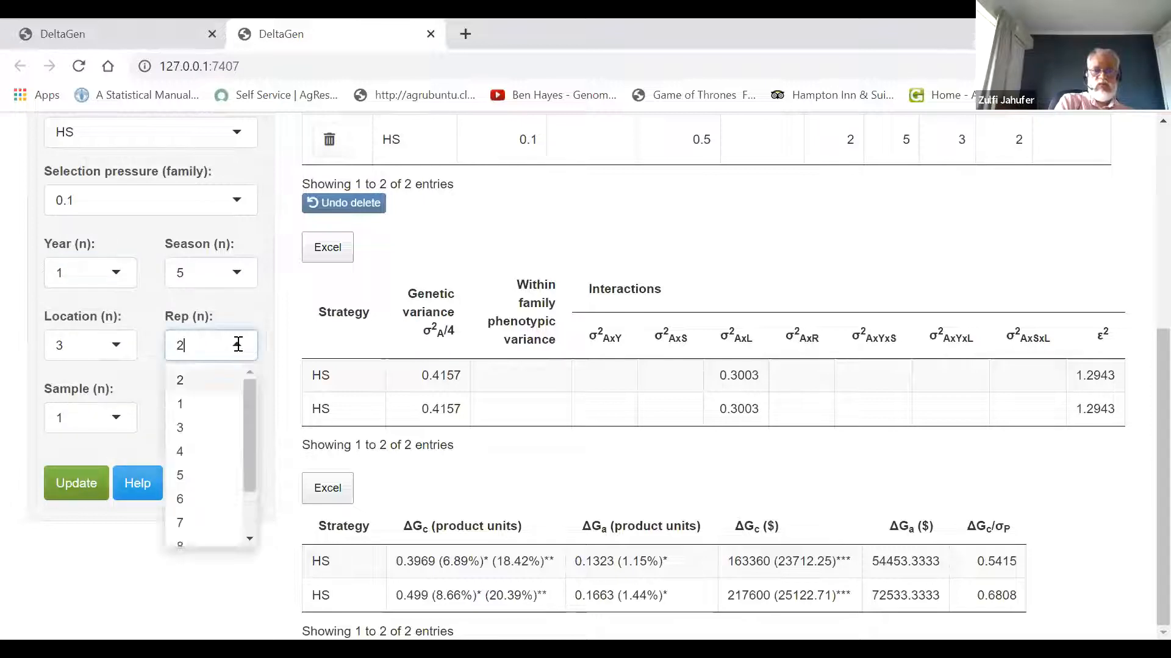
click(204, 405)
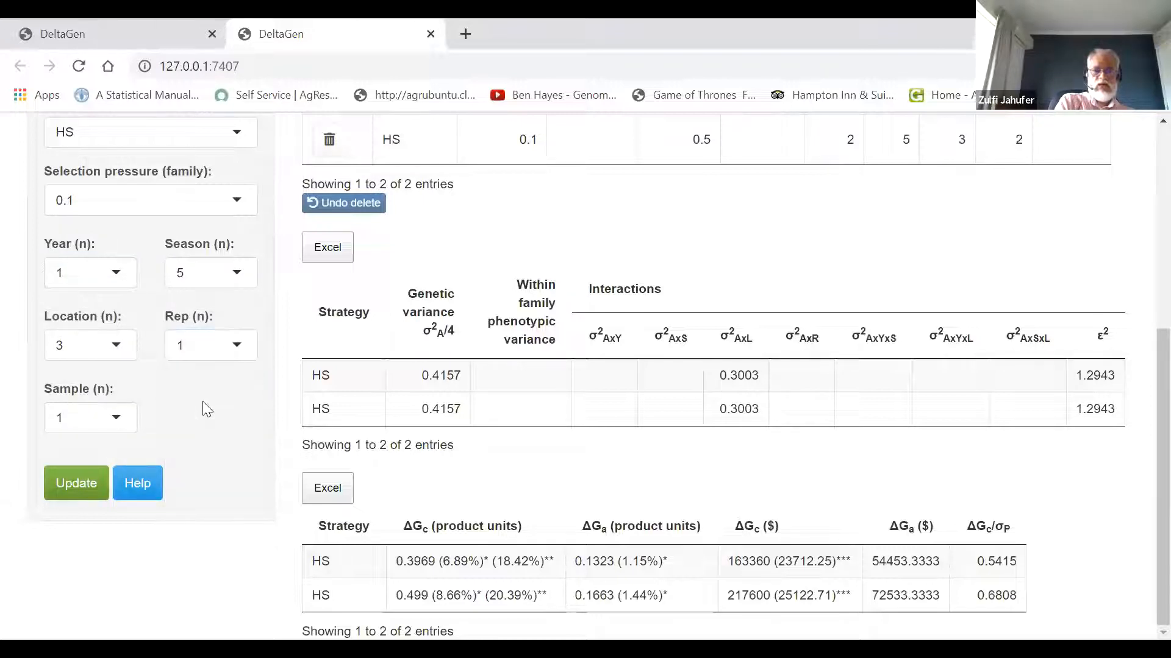
click(117, 346)
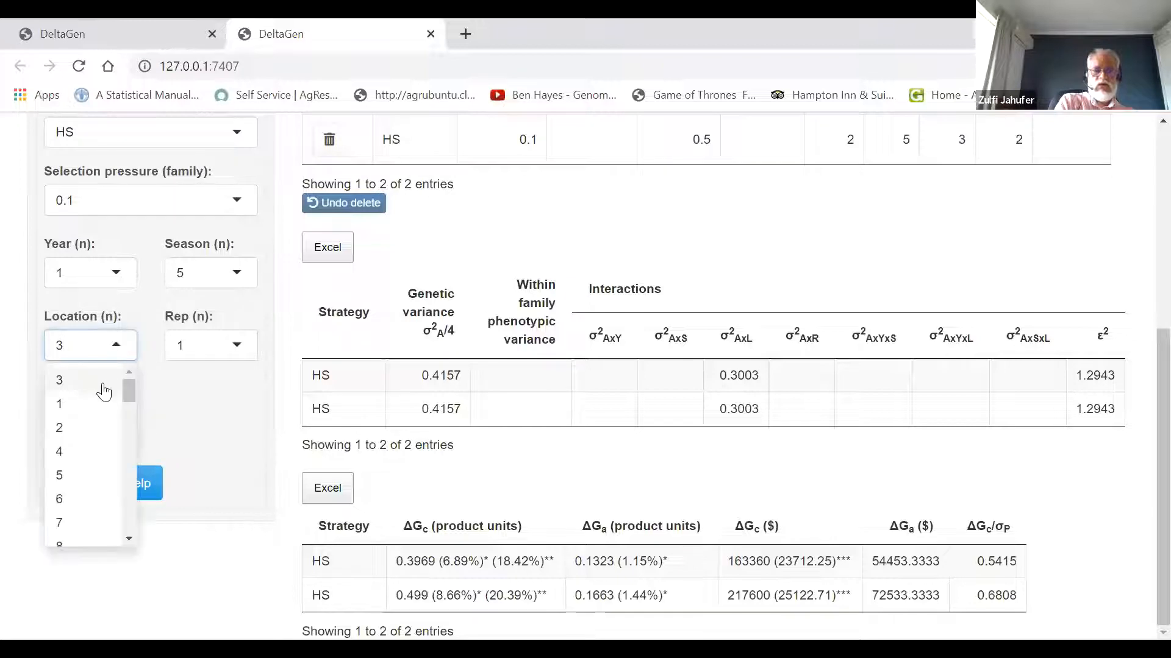
click(100, 405)
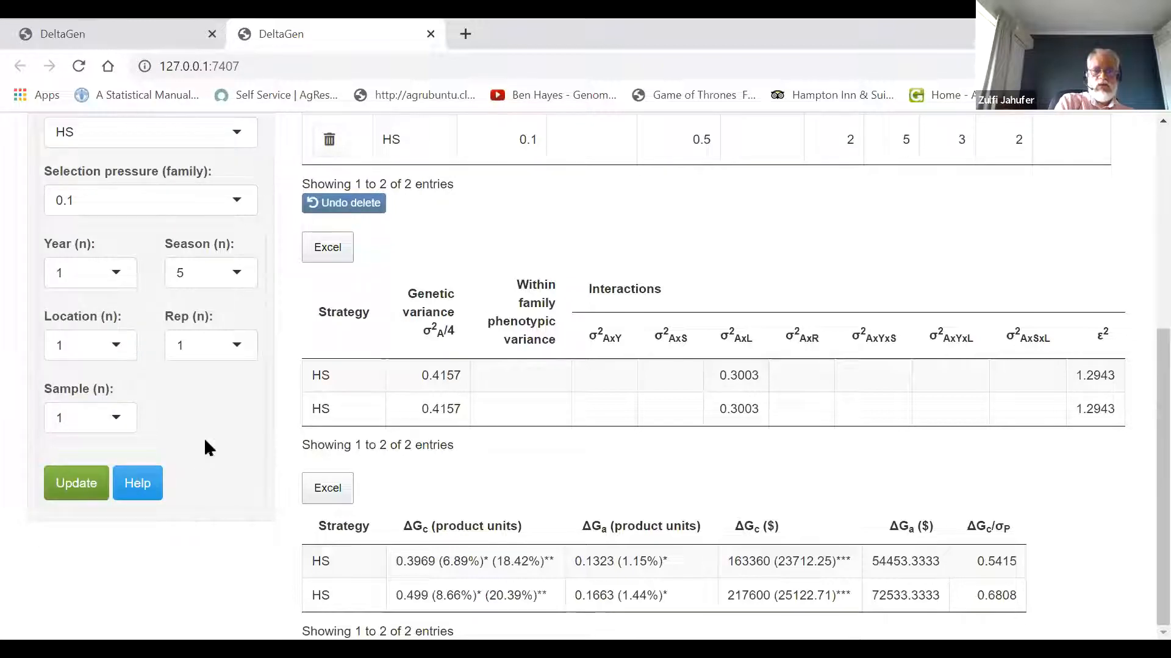
click(96, 485)
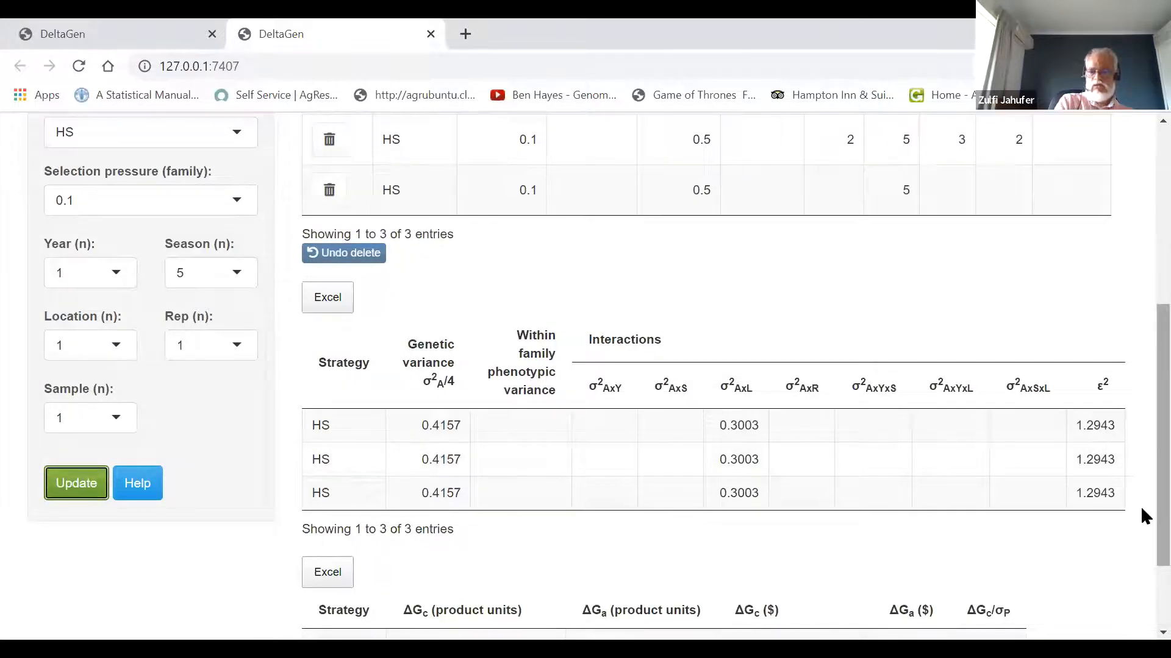
- Compare the trial settings, variance components and genetic gains and costs across all HS scenarios
scroll(1145, 516, down, 2)
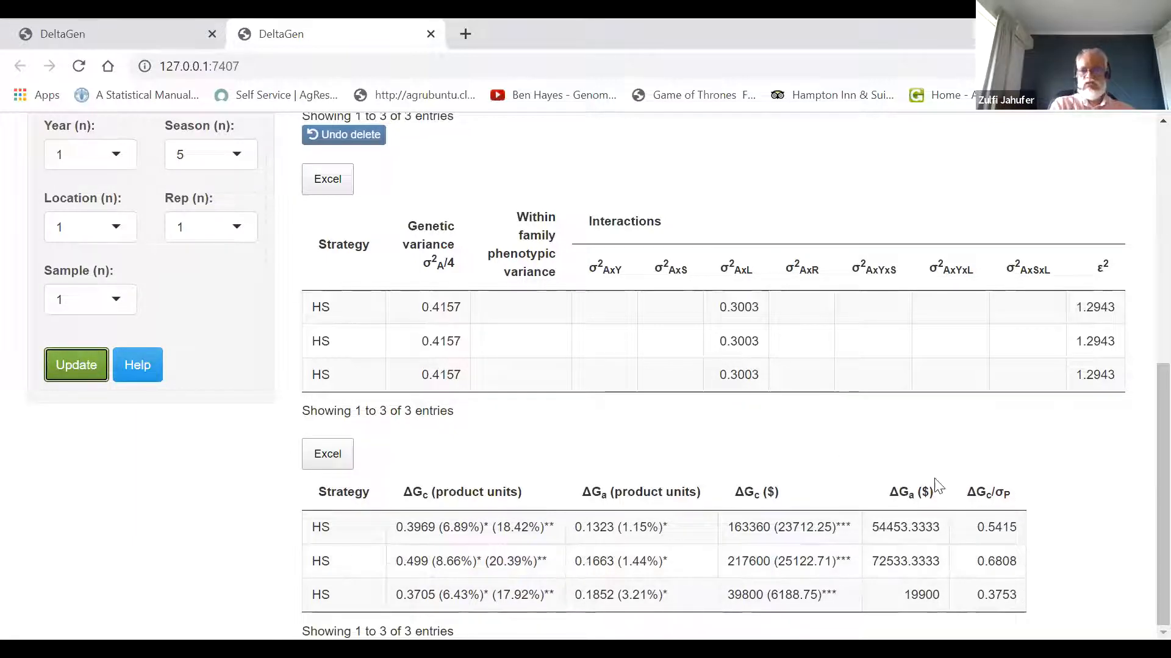
scroll(1140, 488, up, 2)
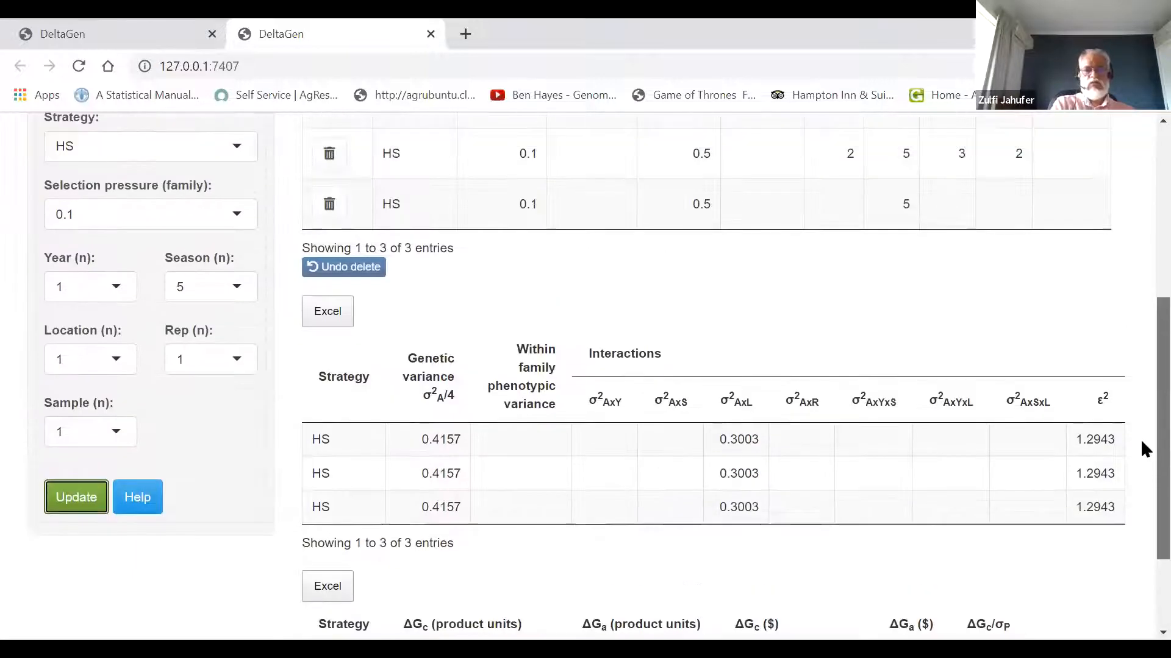
scroll(1142, 449, up, 1)
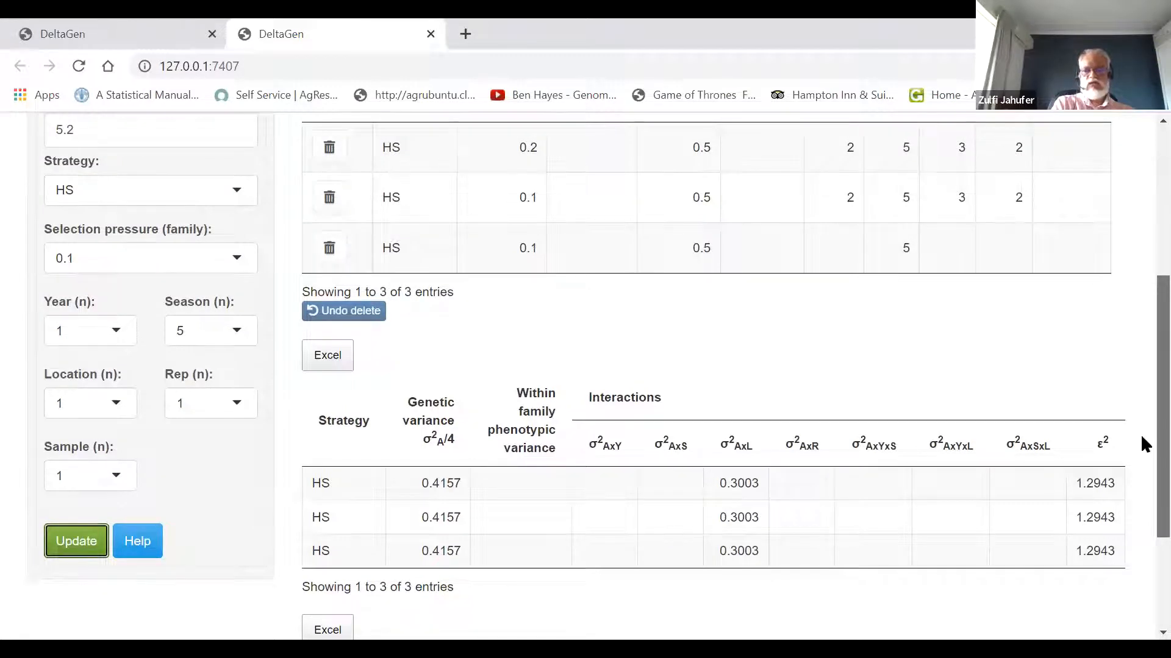
scroll(1141, 415, up, 2)
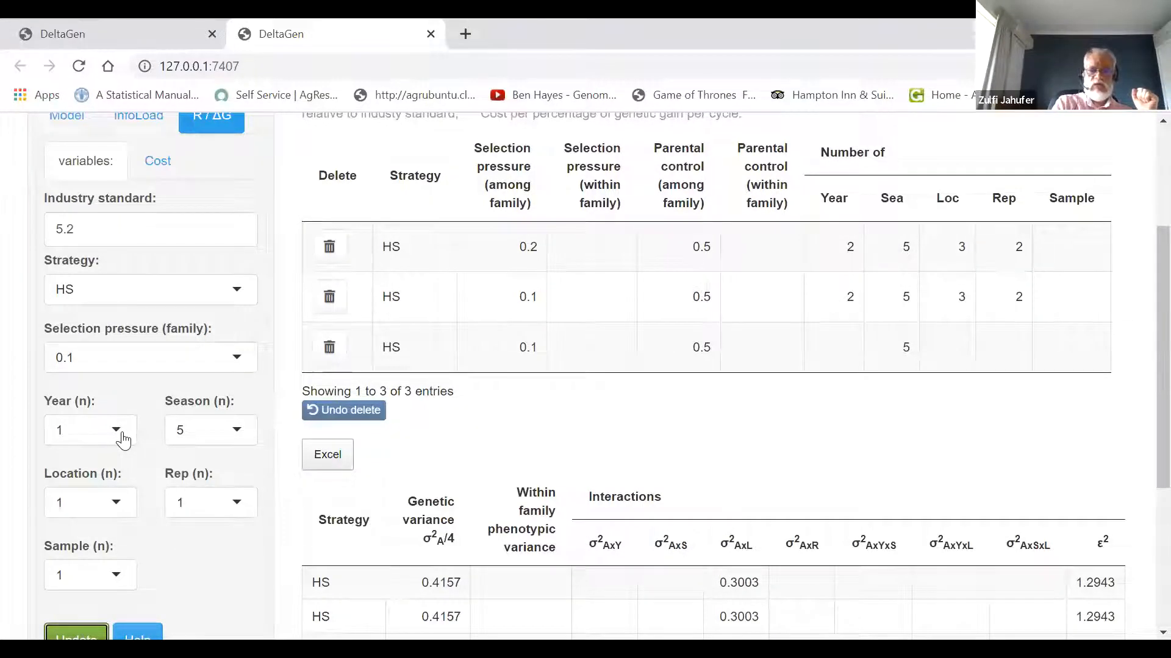
click(241, 432)
click(257, 390)
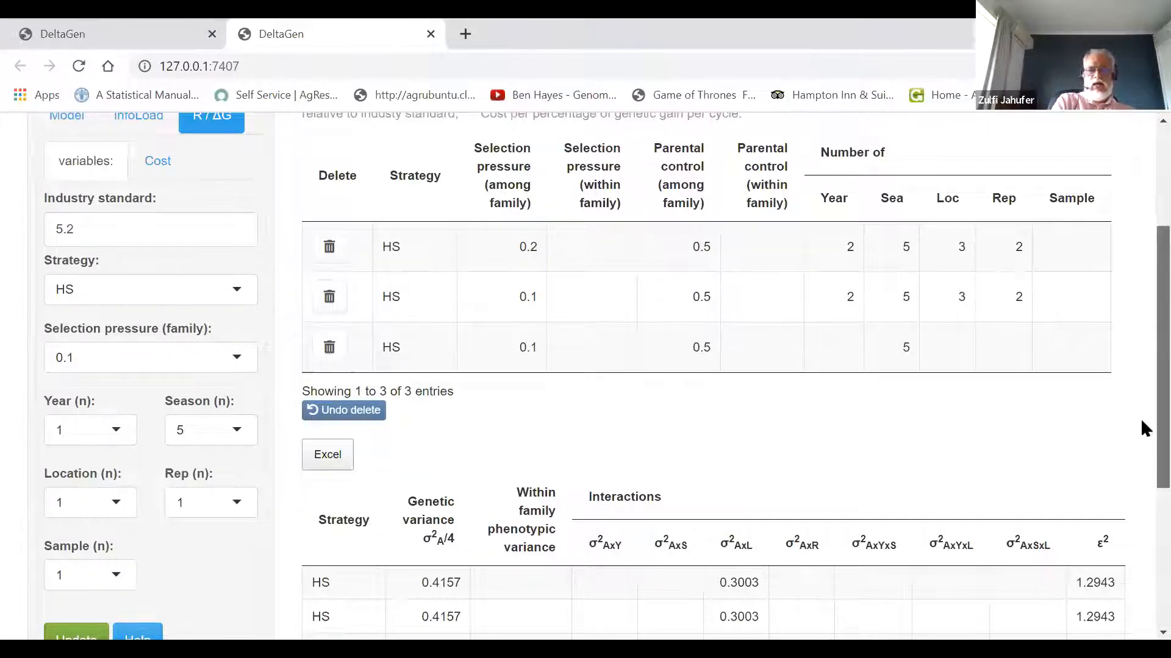
scroll(1142, 420, down, 2)
scroll(1140, 436, up, 2)
scroll(1140, 422, down, 3)
scroll(1140, 504, up, 4)
scroll(1140, 434, down, 4)
scroll(1140, 525, down, 1)
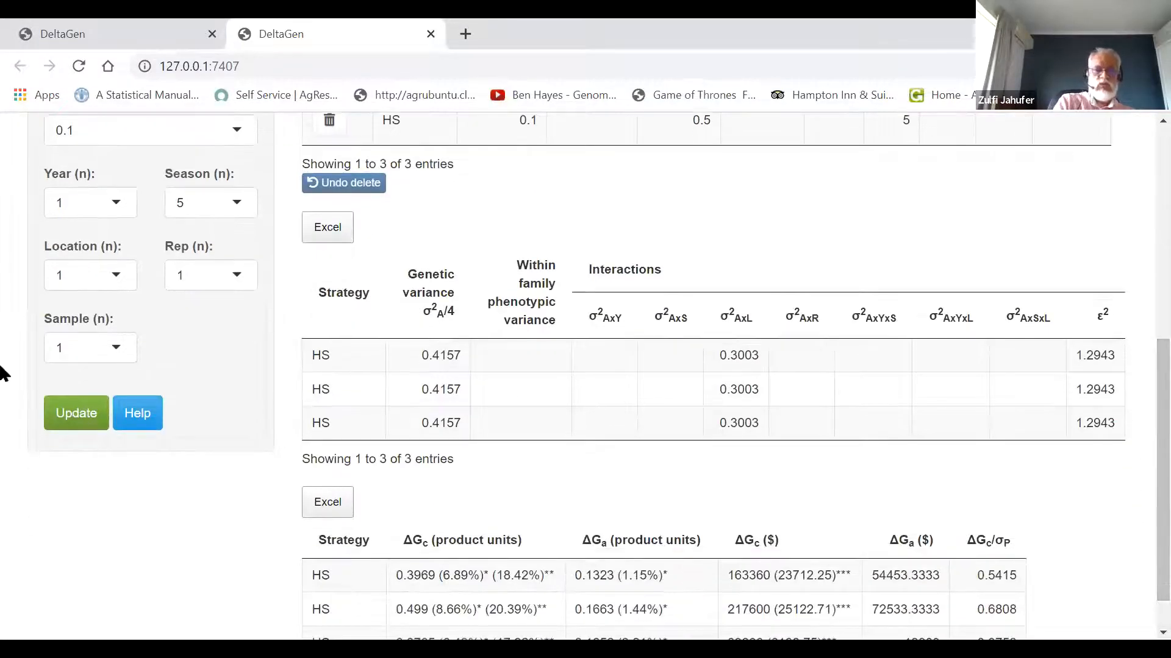
- Read the Basic Theory help on half-sib gain, correlated response, inbred lines, early generation trials and references, and close it
click(136, 415)
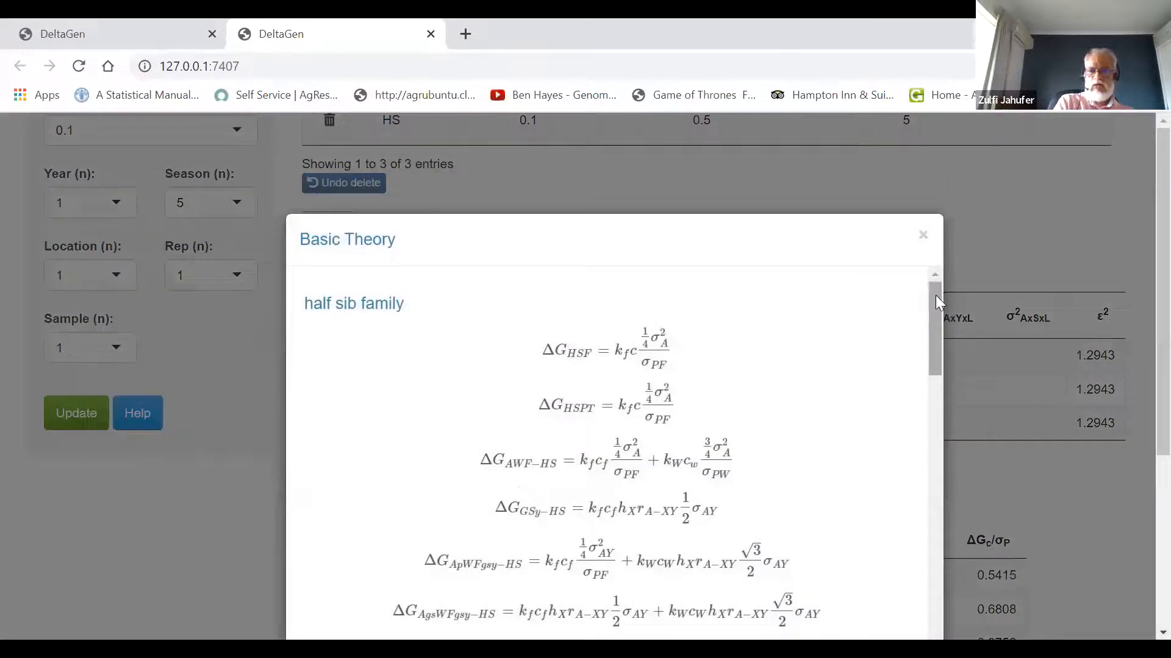
drag(936, 294, 957, 543)
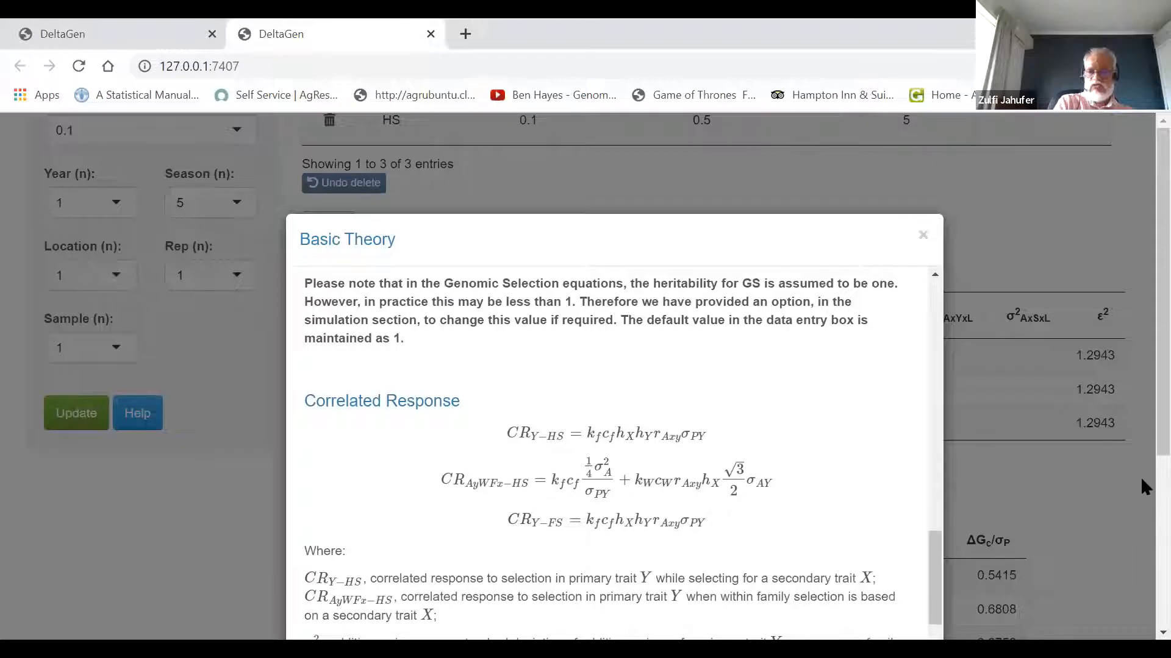
drag(1140, 433, 1140, 634)
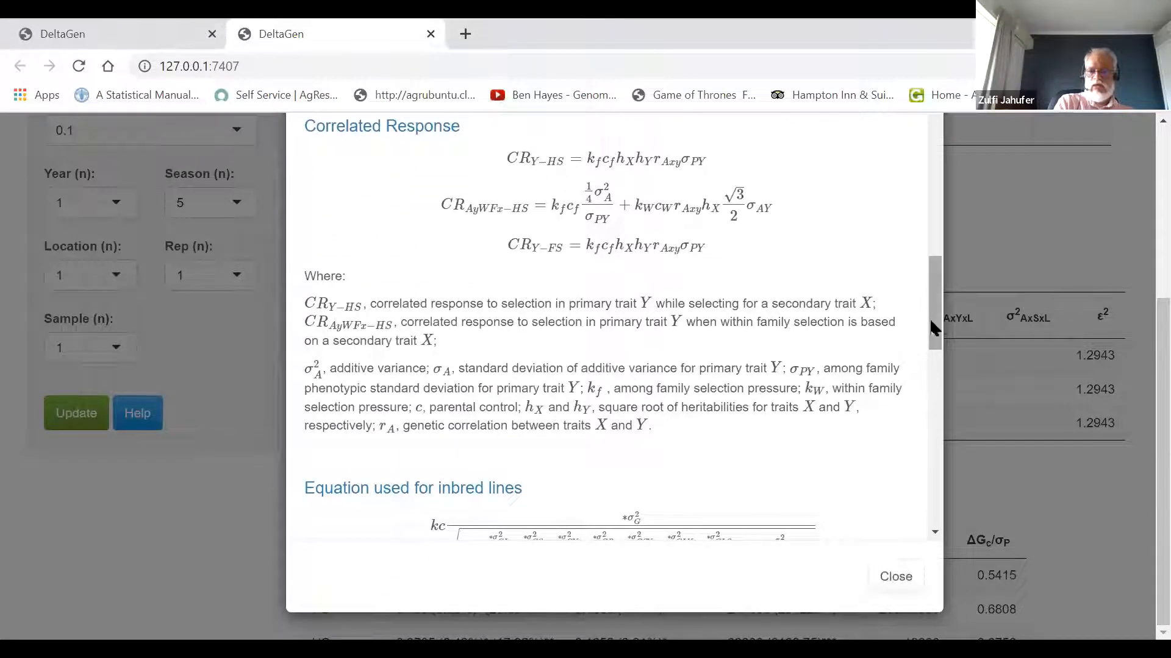
drag(936, 318, 944, 358)
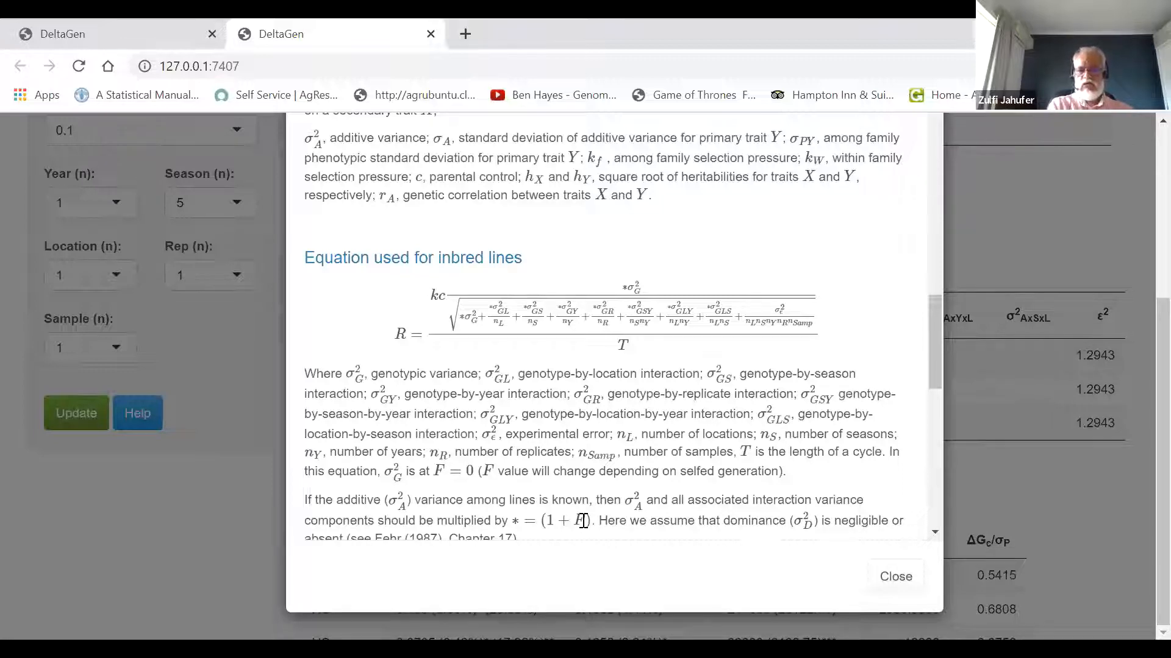
drag(935, 339, 937, 383)
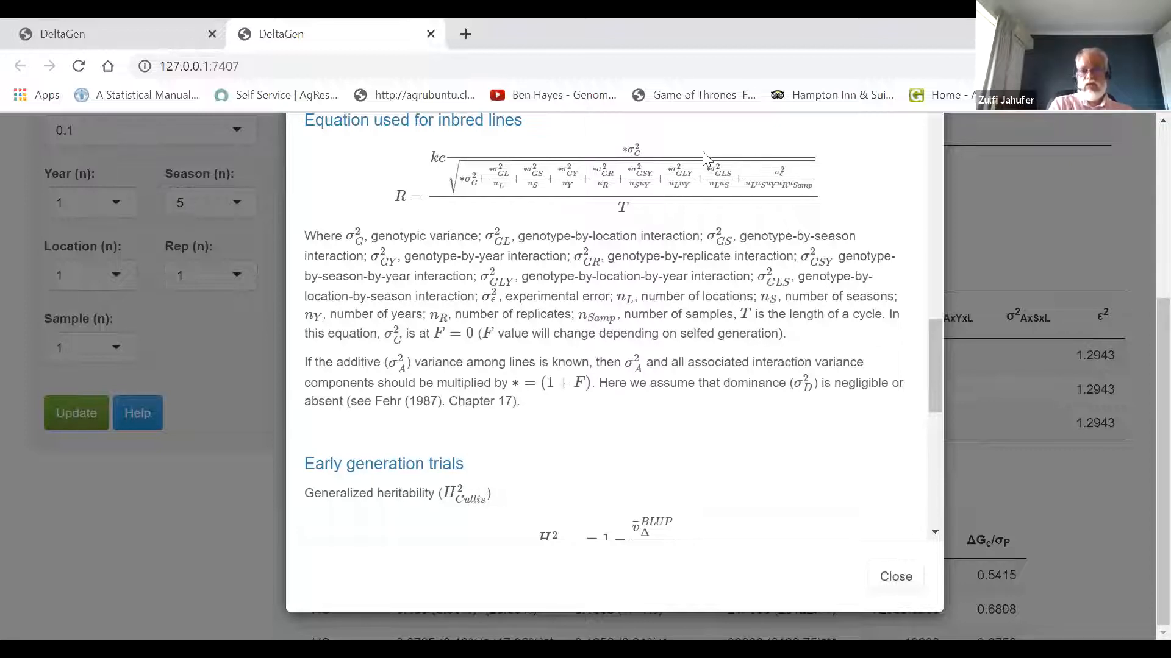
drag(940, 360, 941, 396)
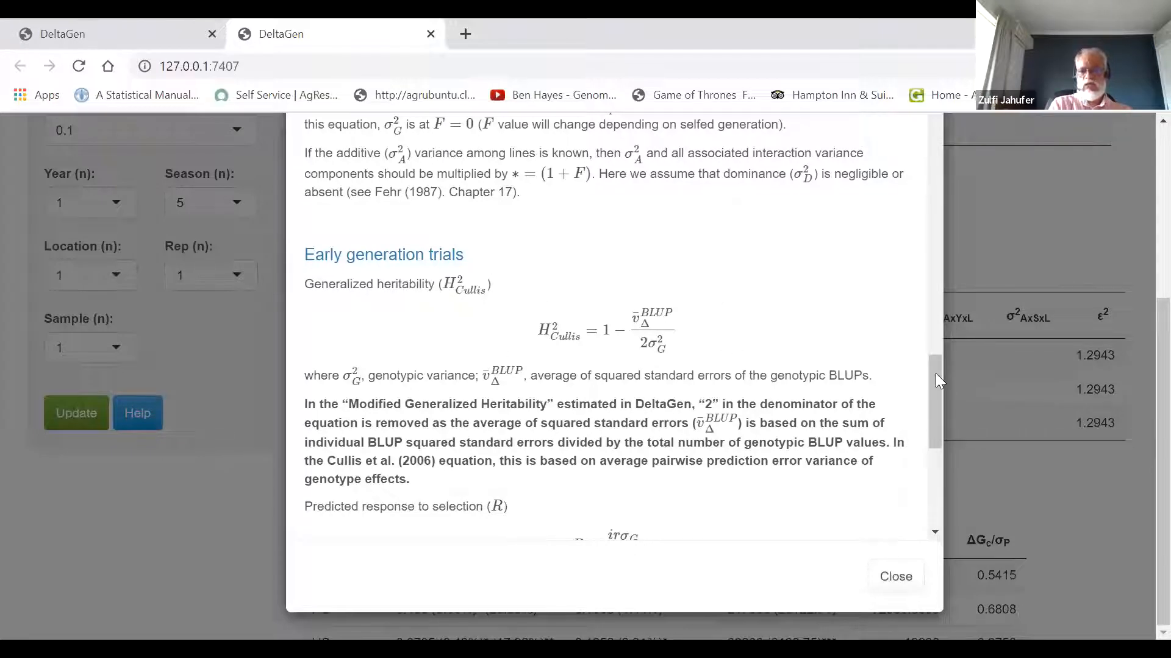
drag(937, 379, 940, 401)
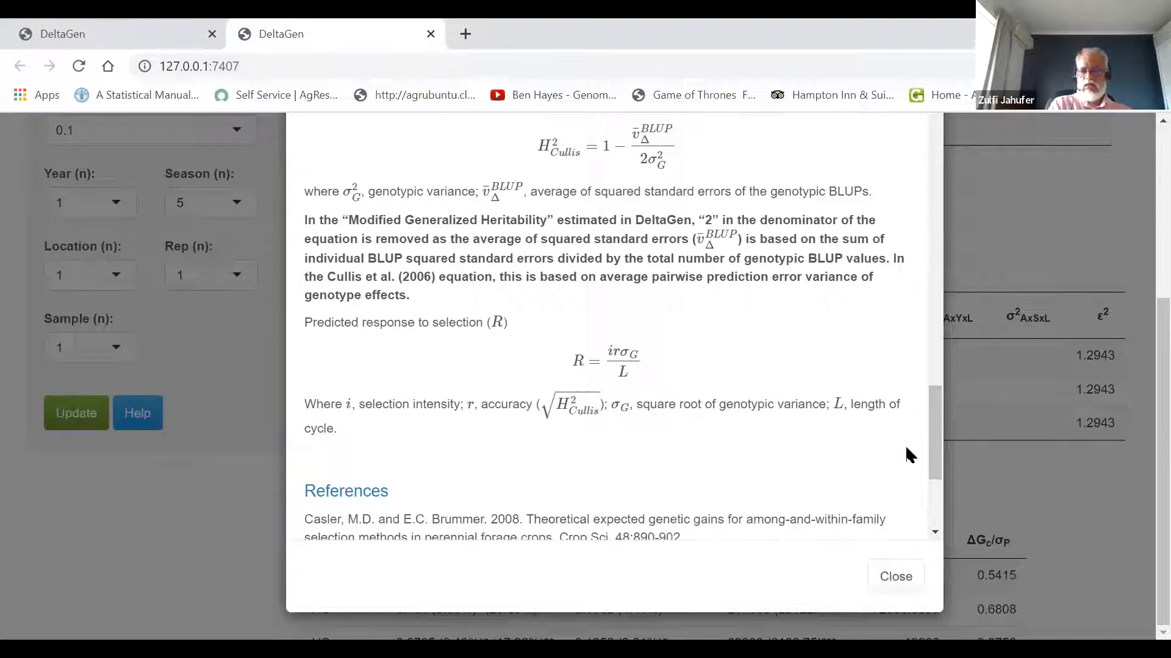
drag(939, 434, 945, 488)
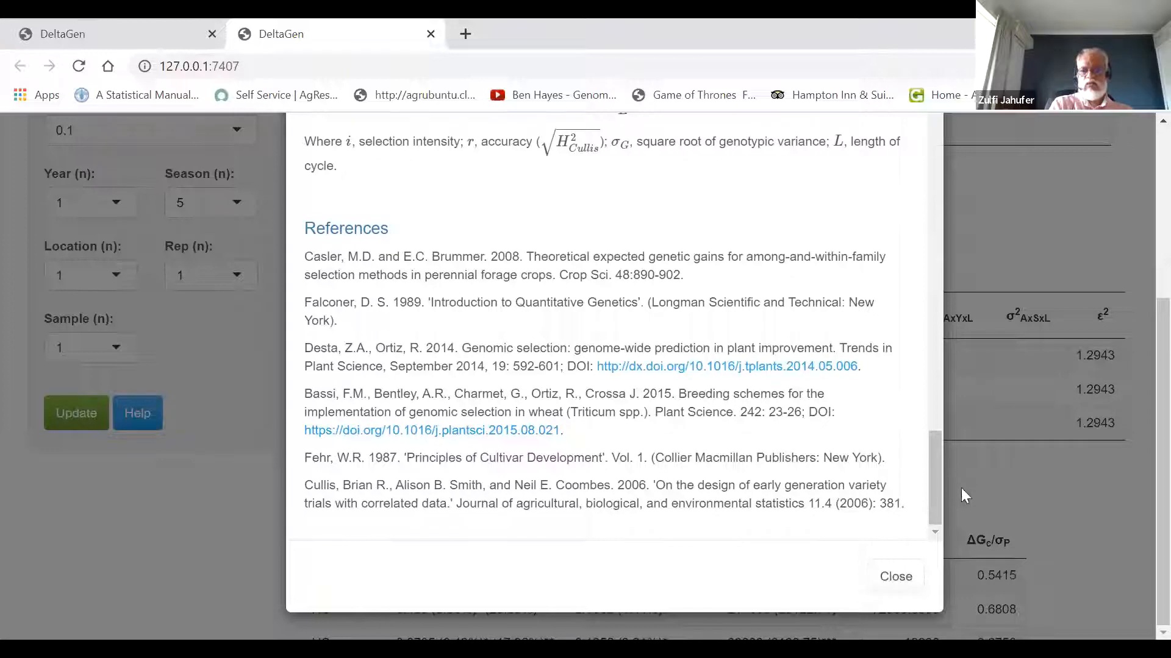
drag(934, 473, 933, 100)
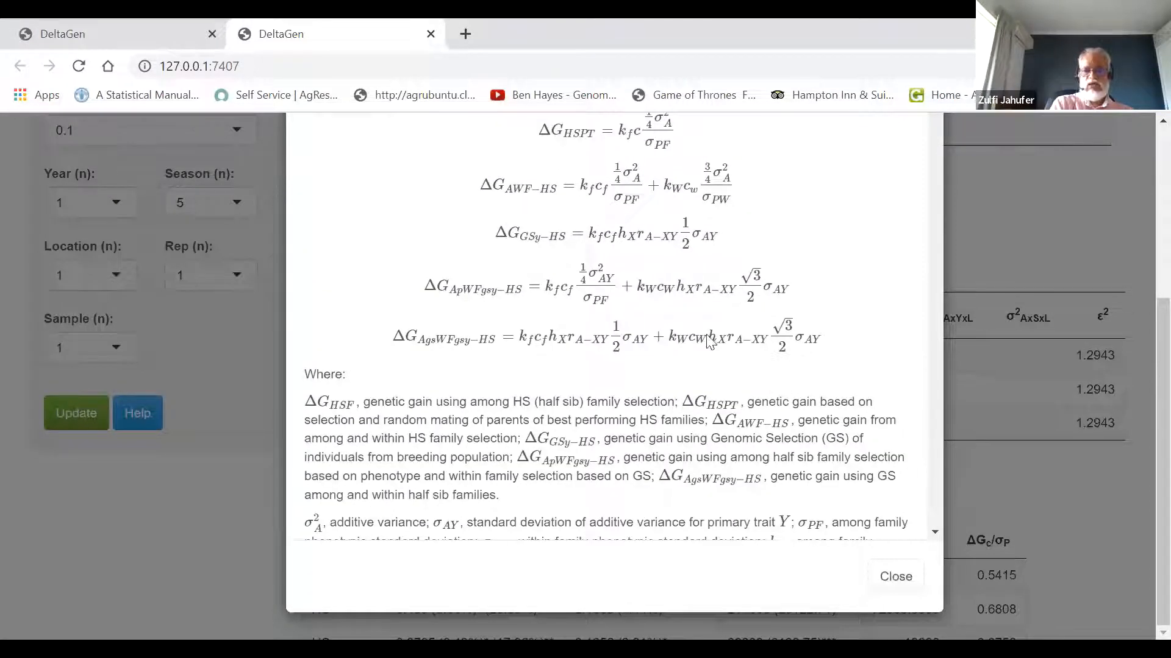
click(897, 577)
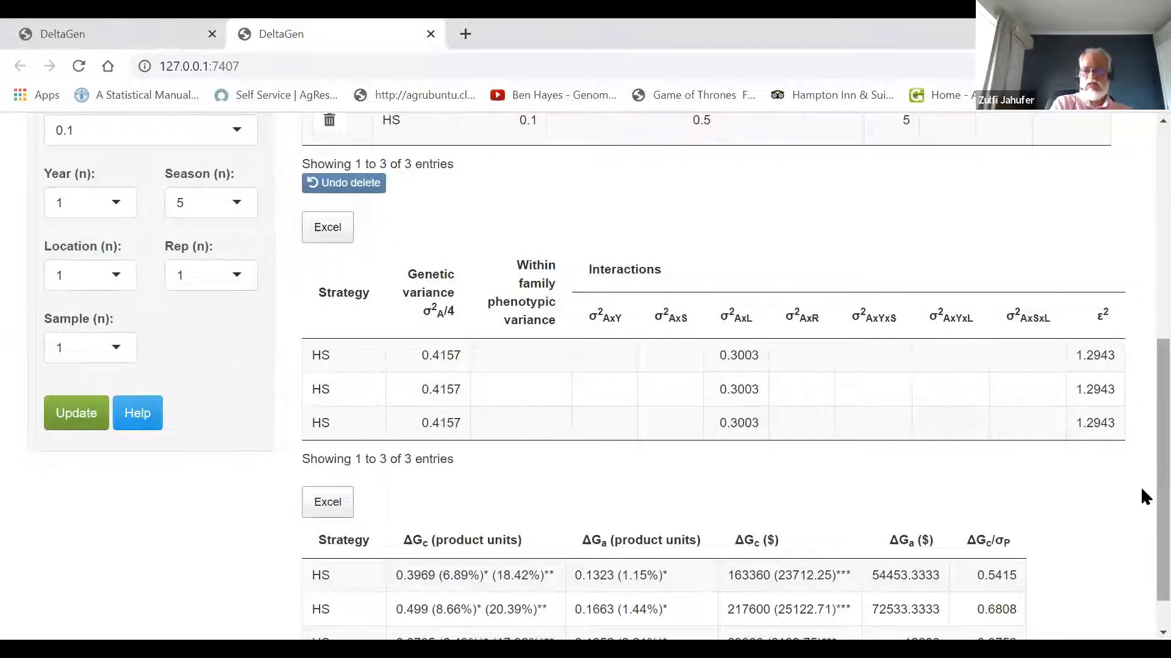
- Examine the InfoLoad heritability formula and its inputs for number of levels, variance components and BLUP mean of lines
scroll(1140, 334, up, 8)
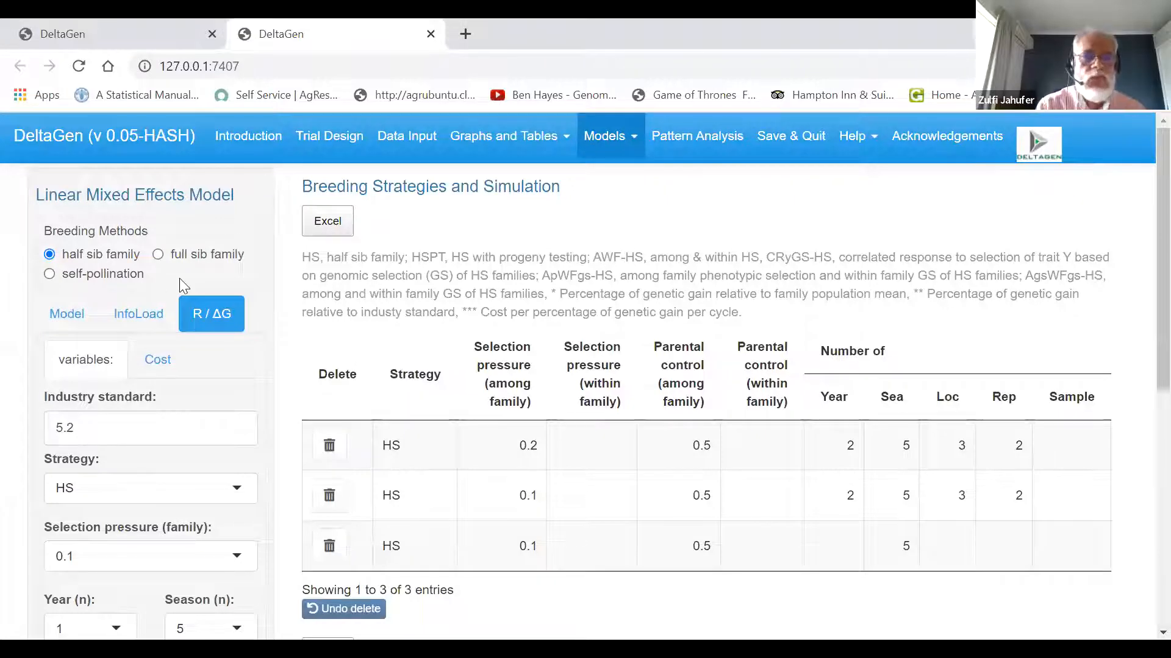
click(150, 321)
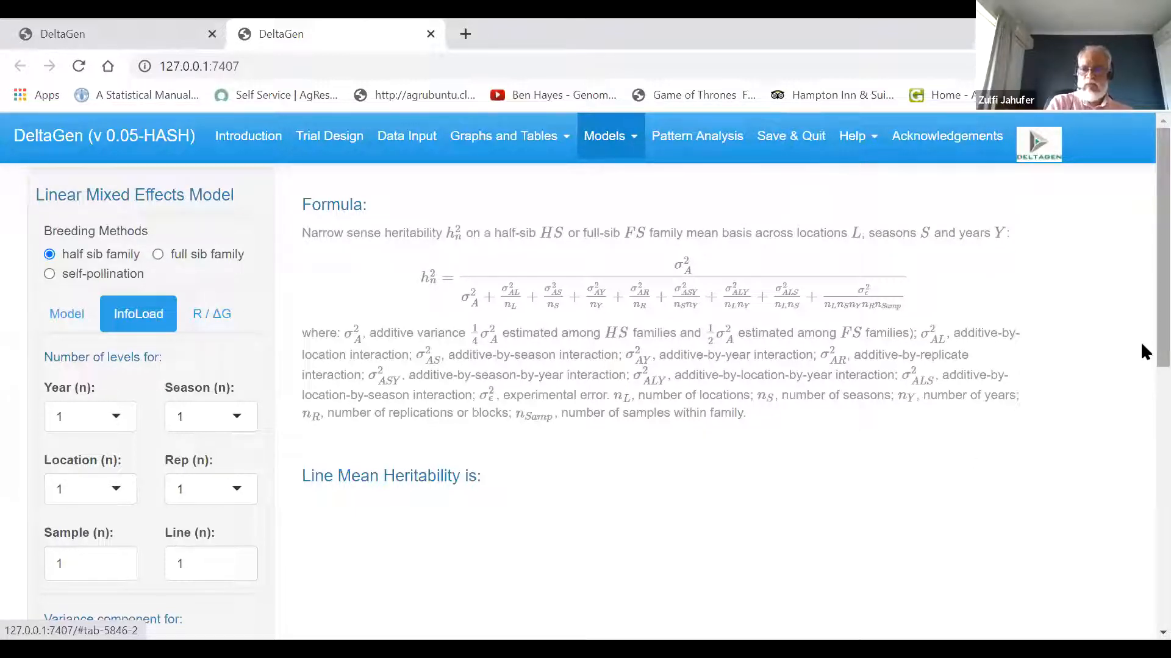
scroll(1143, 370, down, 2)
drag(1142, 363, 1142, 383)
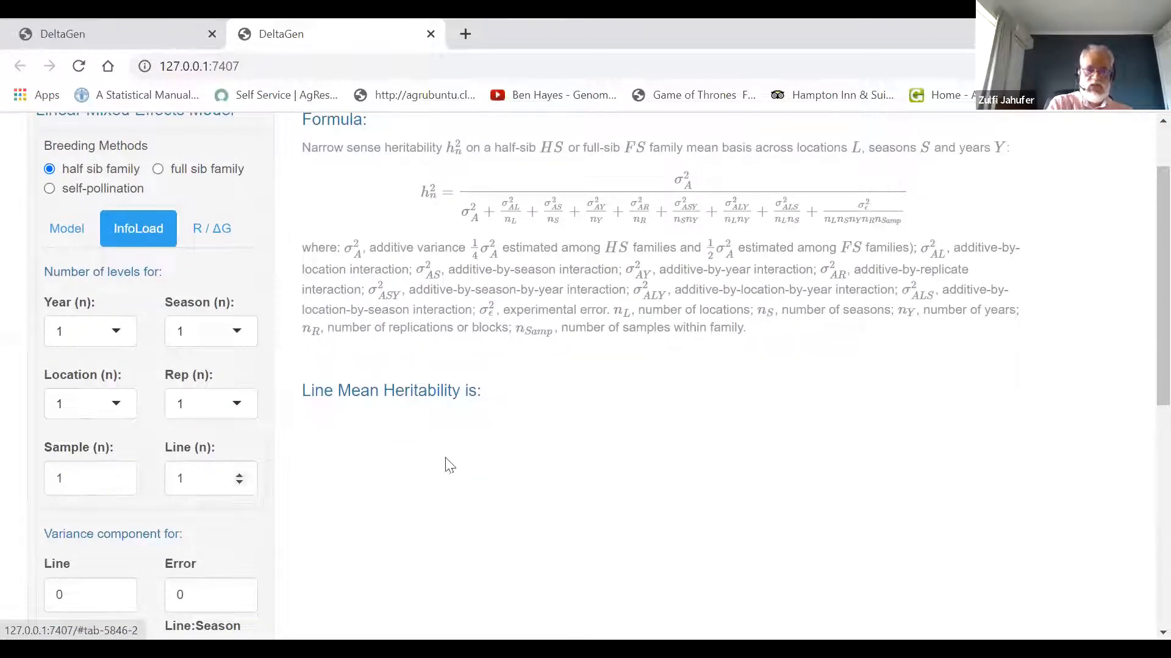
drag(1140, 369, 1141, 518)
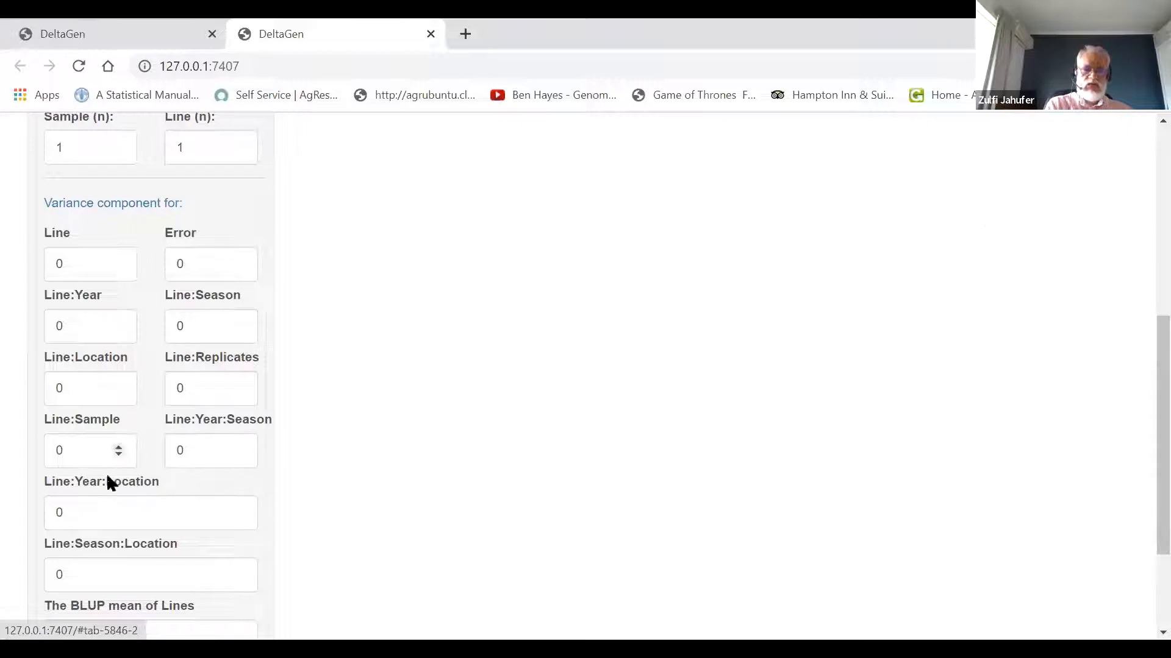
drag(1141, 385, 1139, 475)
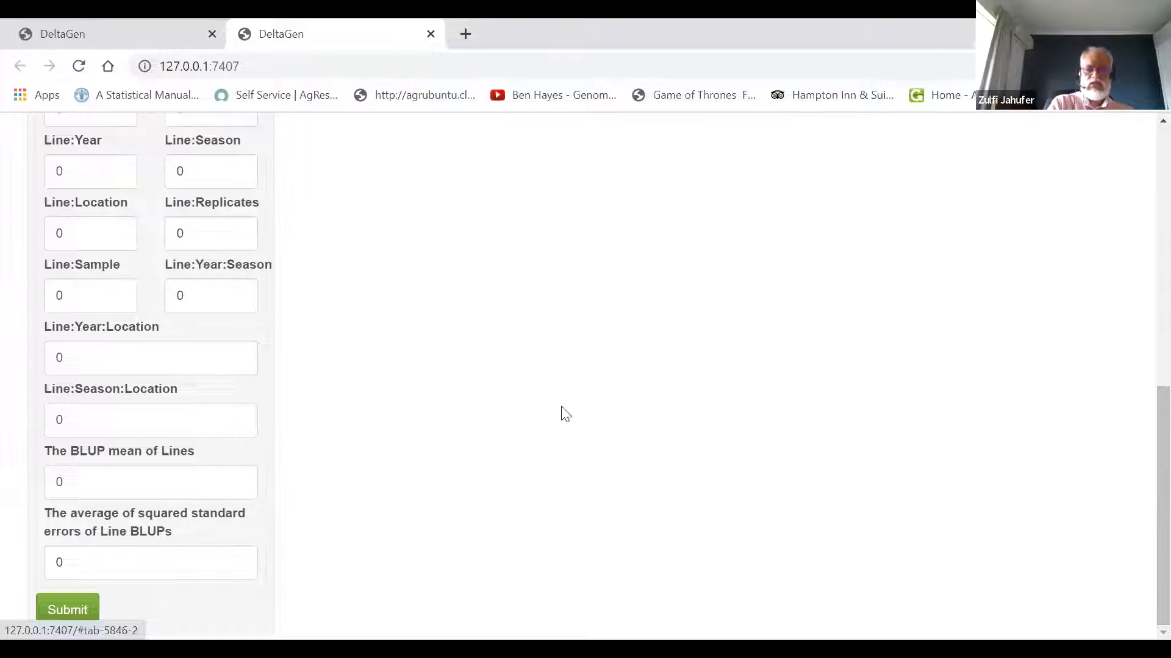
scroll(1140, 455, up, 10)
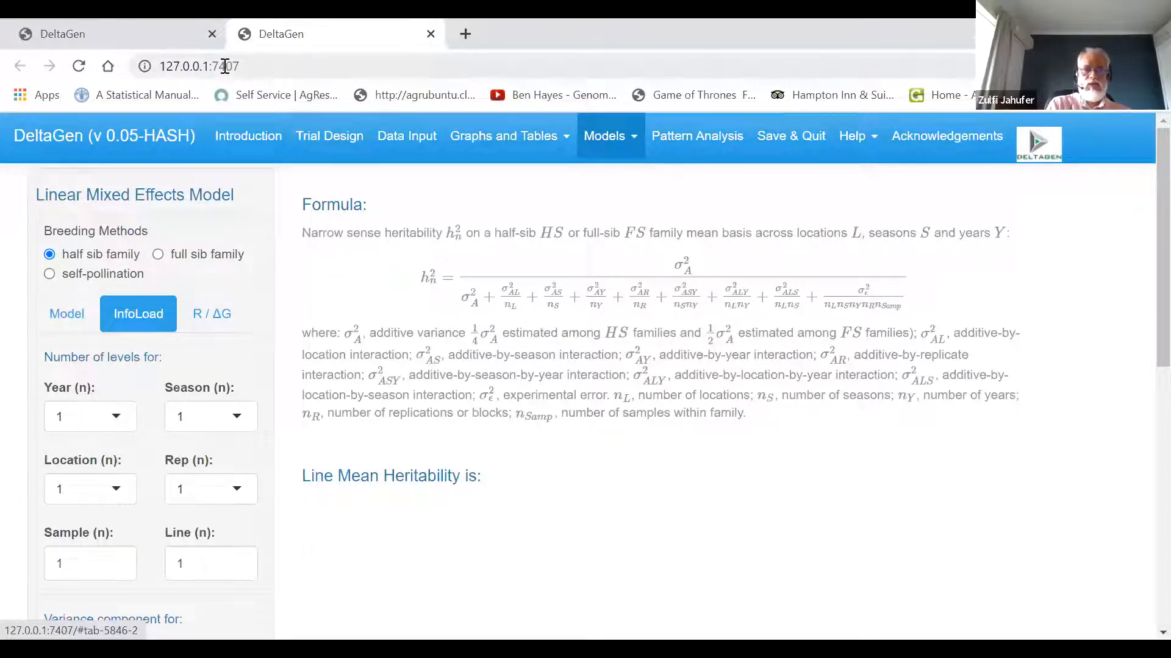
- Reload DeltaGen to clear the current session and open the data input page
click(84, 66)
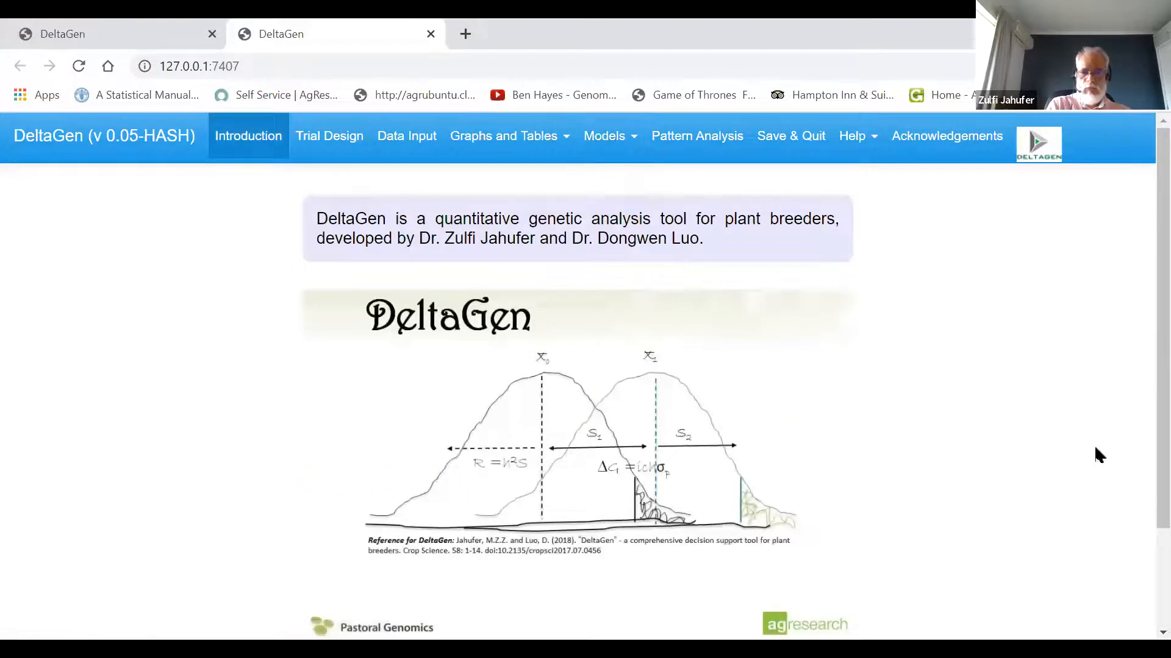
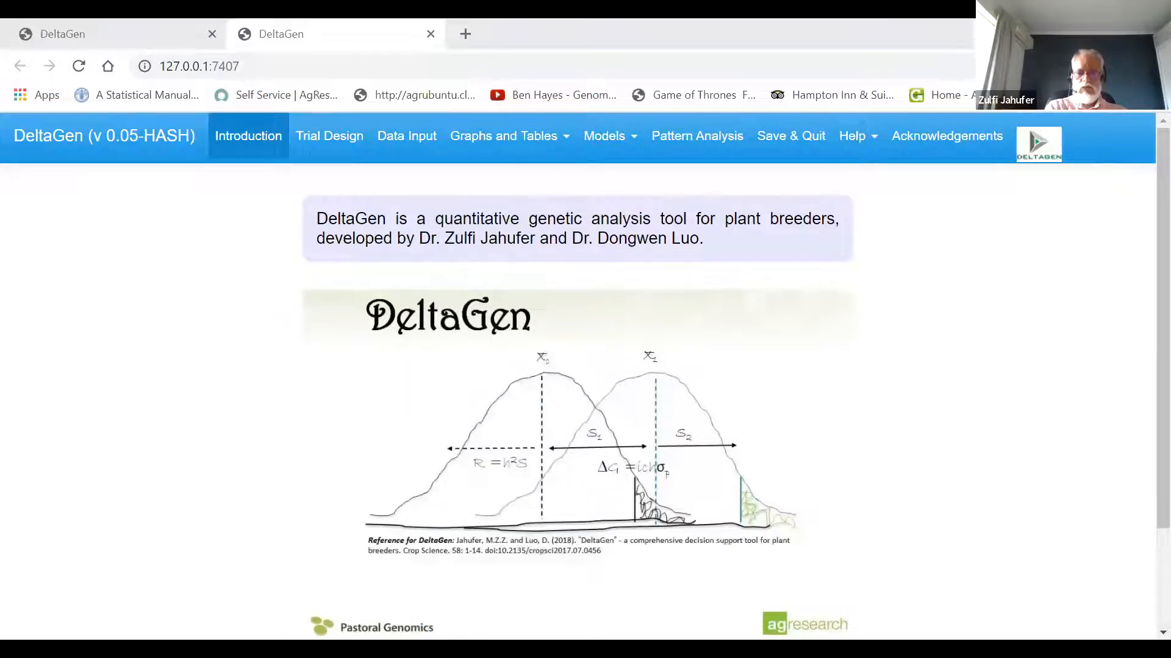
click(702, 142)
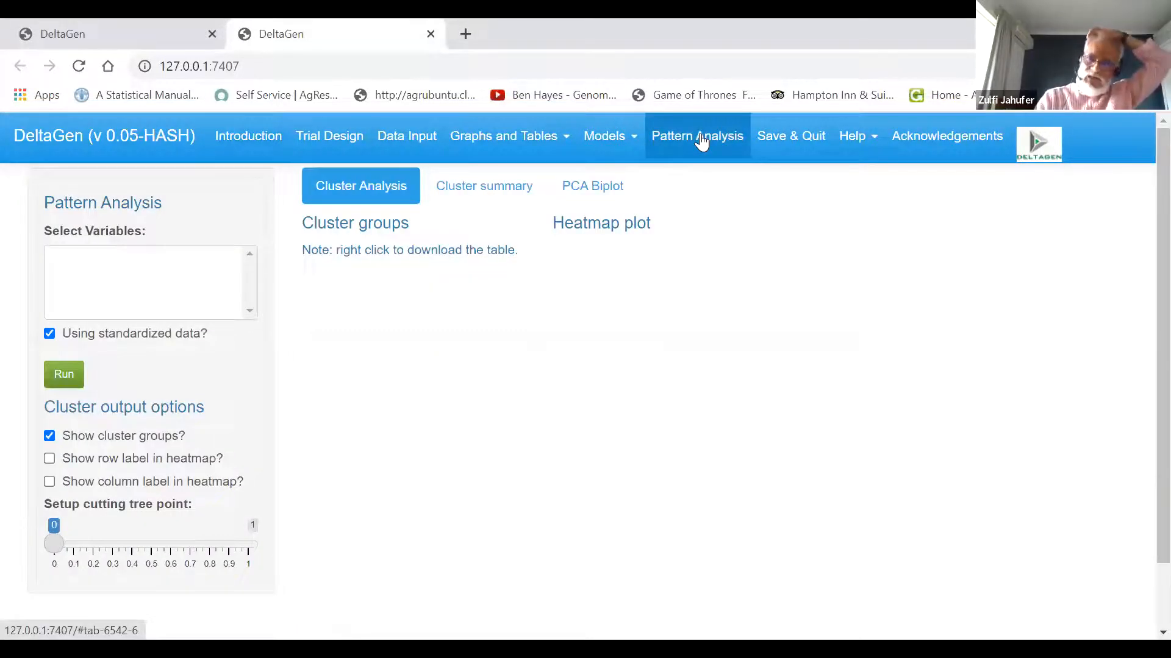
click(431, 143)
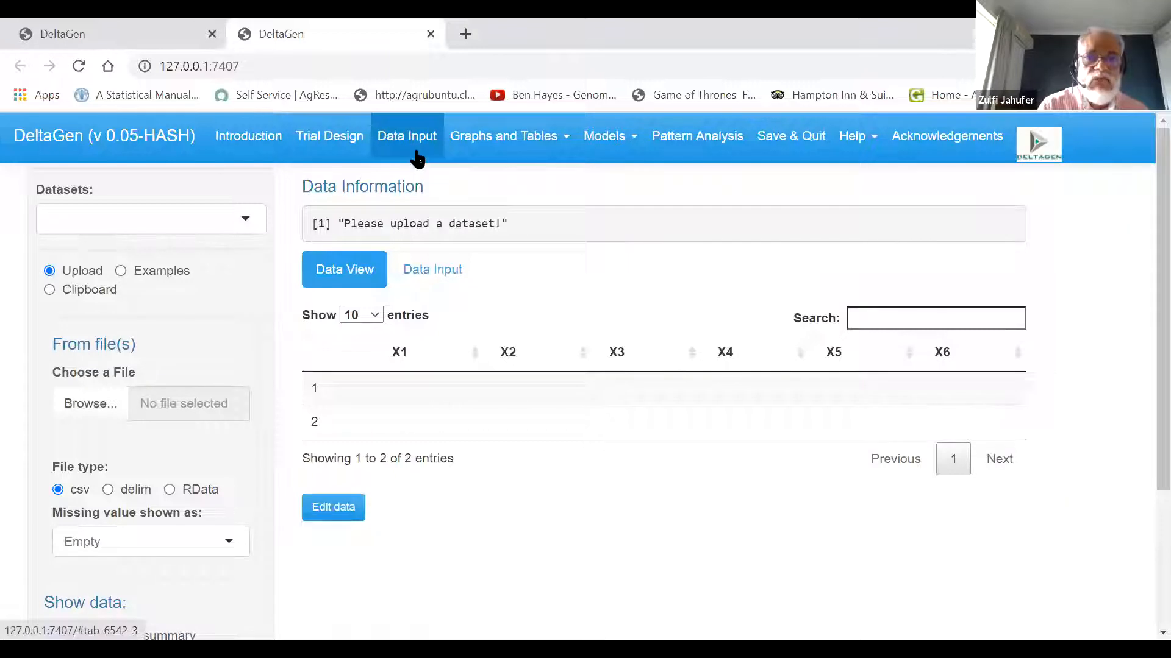
- Load the copied table of Names, Clus.No and six site columns from the clipboard as tab-separated data with header
click(50, 291)
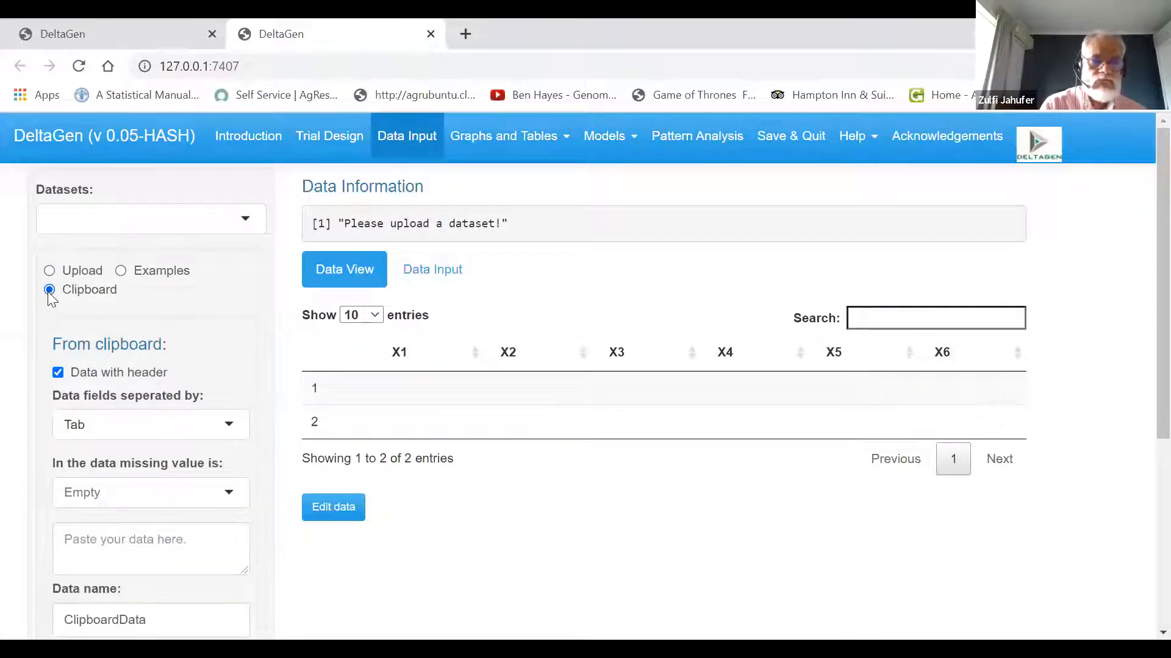
click(108, 541)
right_click(108, 541)
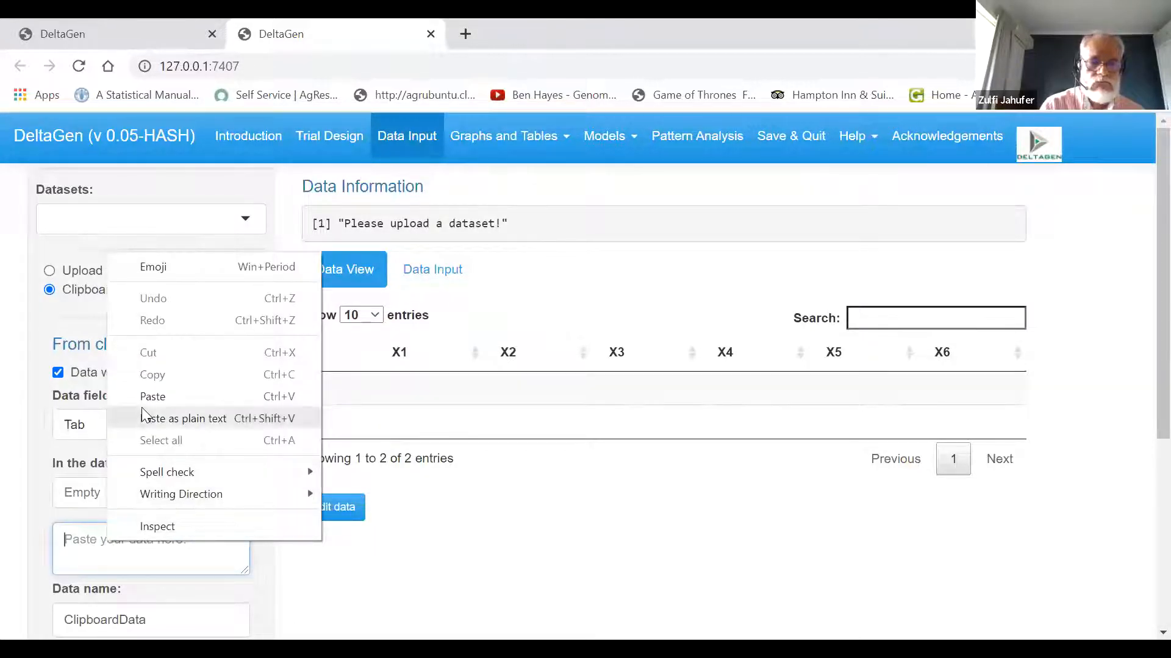
click(153, 397)
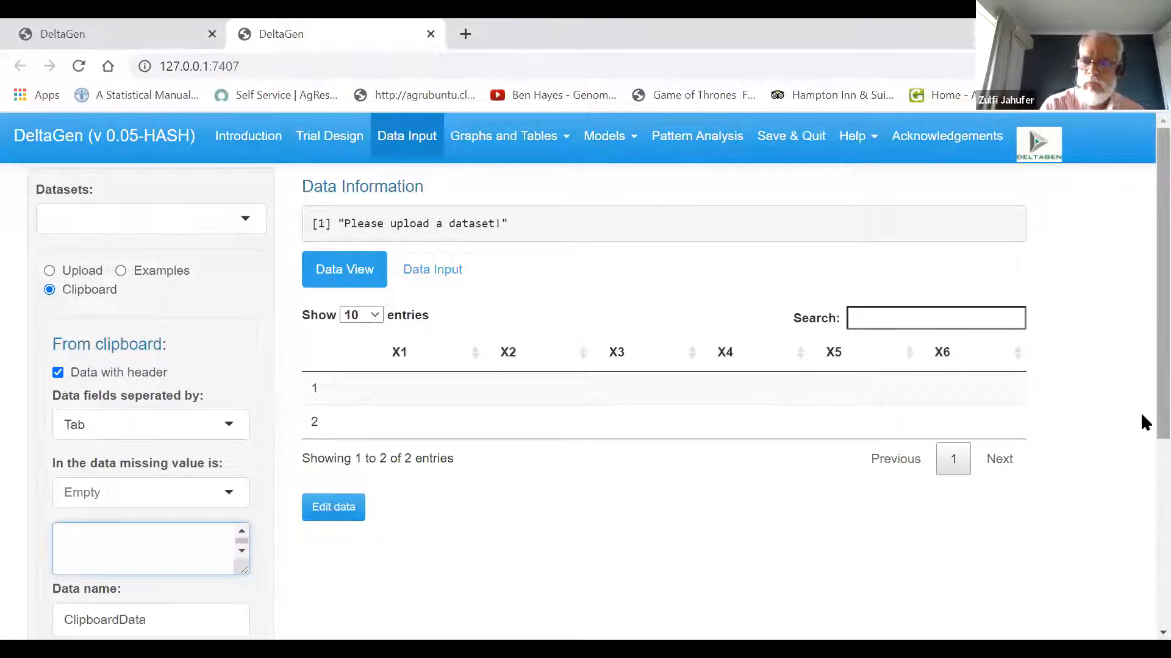
scroll(1145, 424, down, 3)
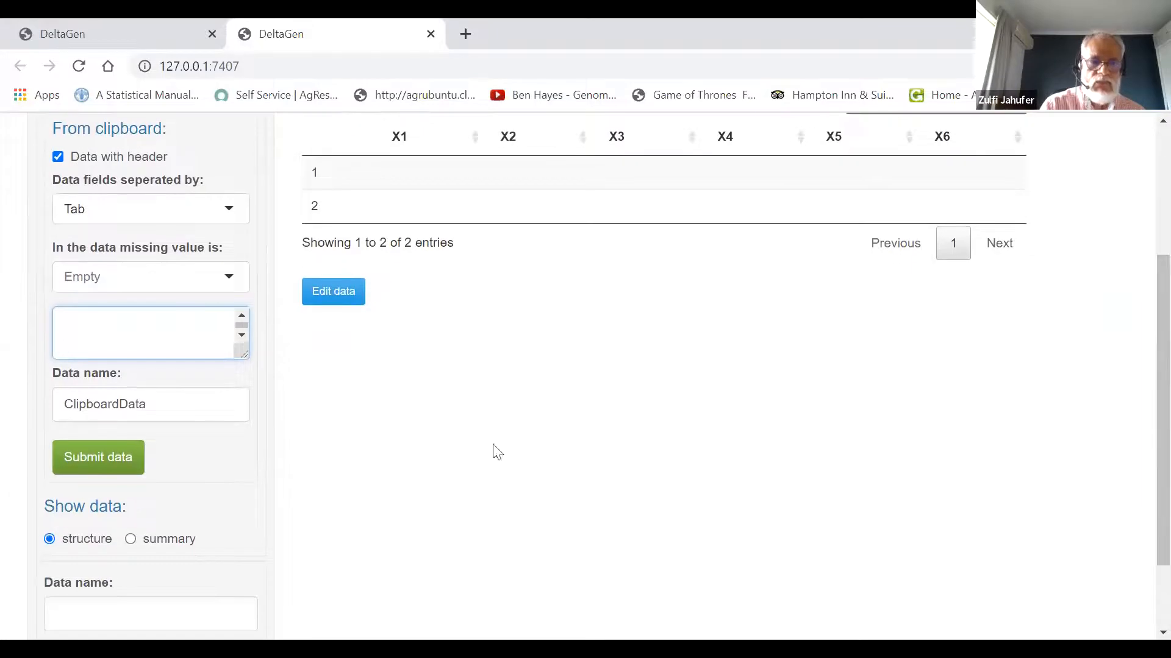
click(96, 468)
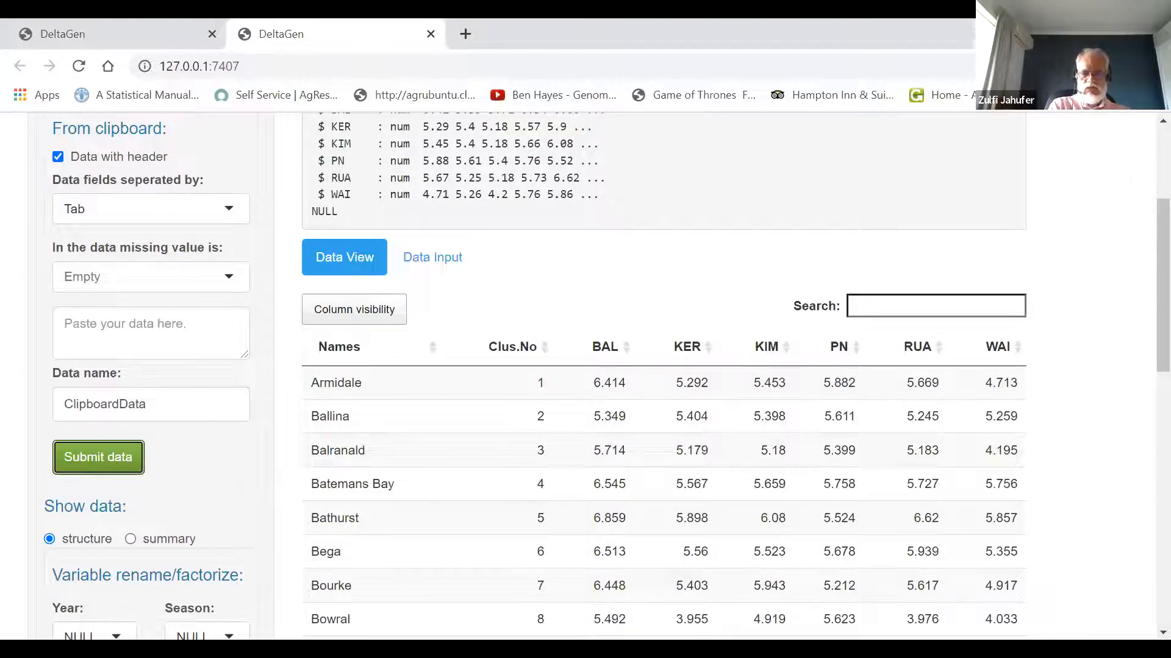
- Copy the source table without its Names column and submit it as a new clipboard dataset
key(alt+Tab)
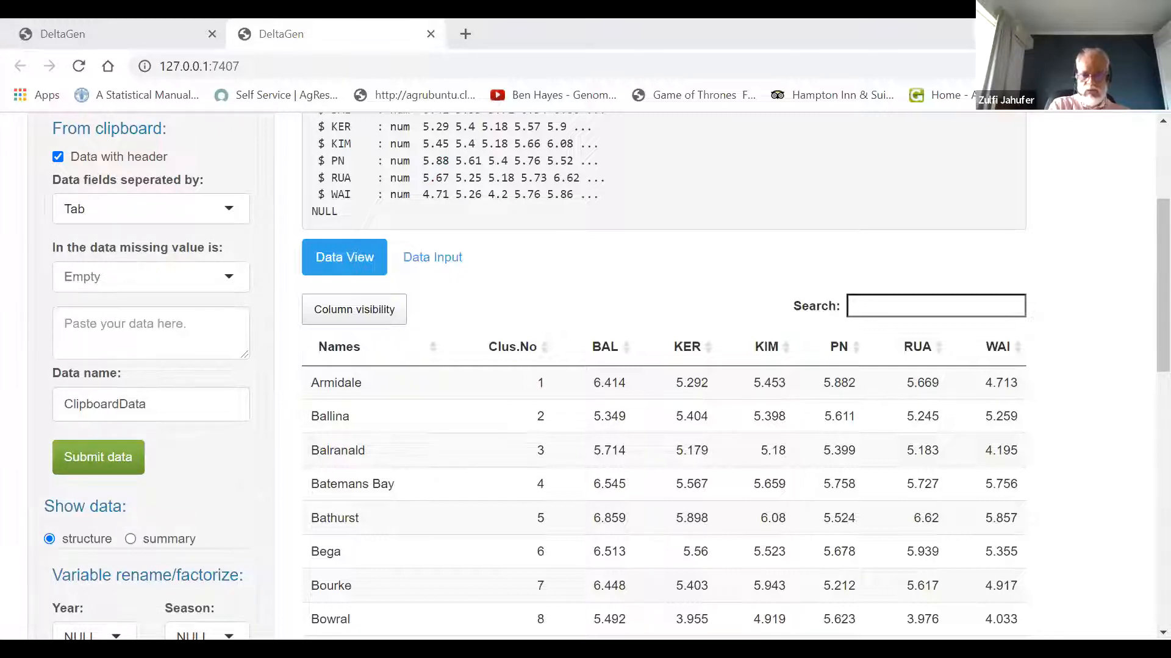
key(alt+Tab)
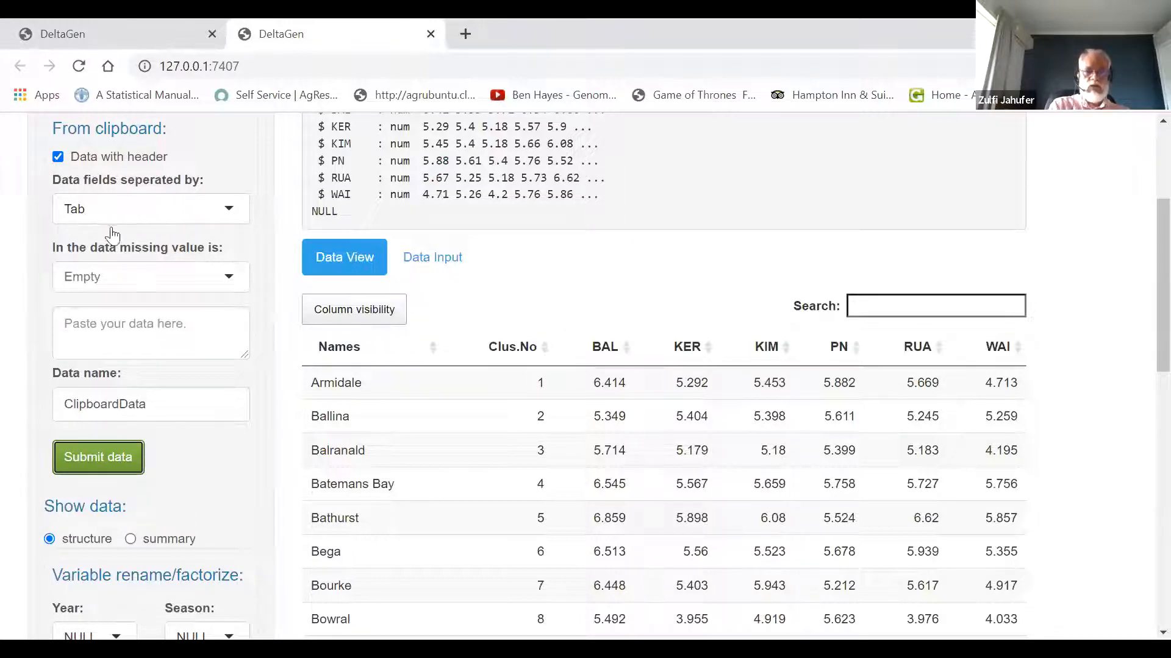
click(70, 326)
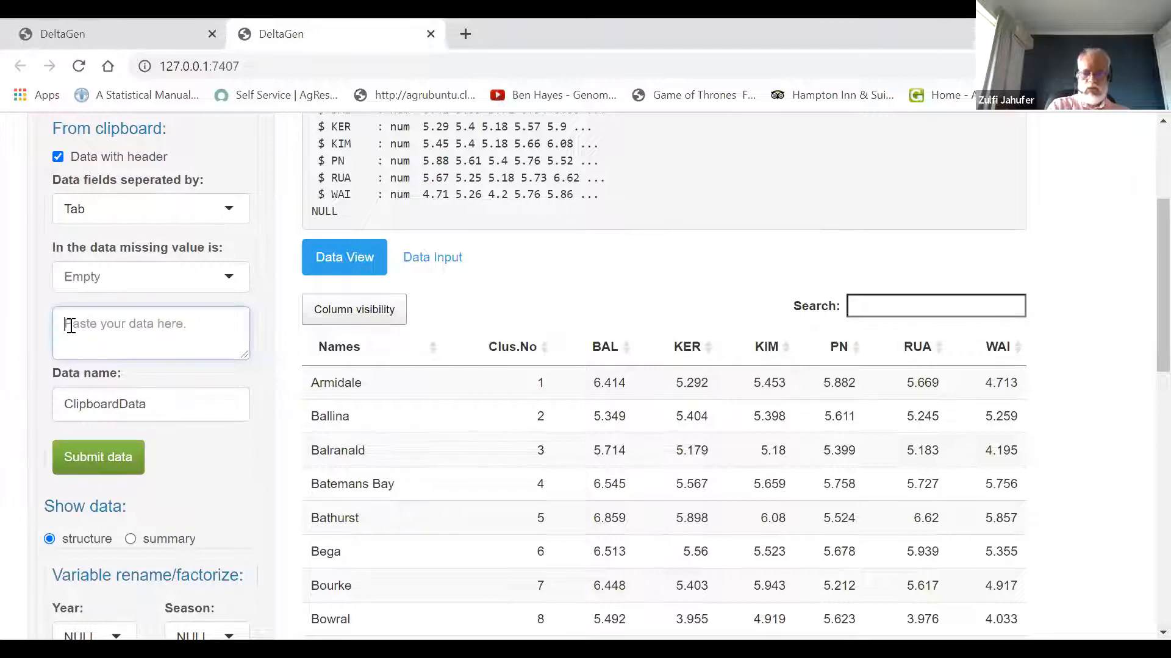
right_click(71, 327)
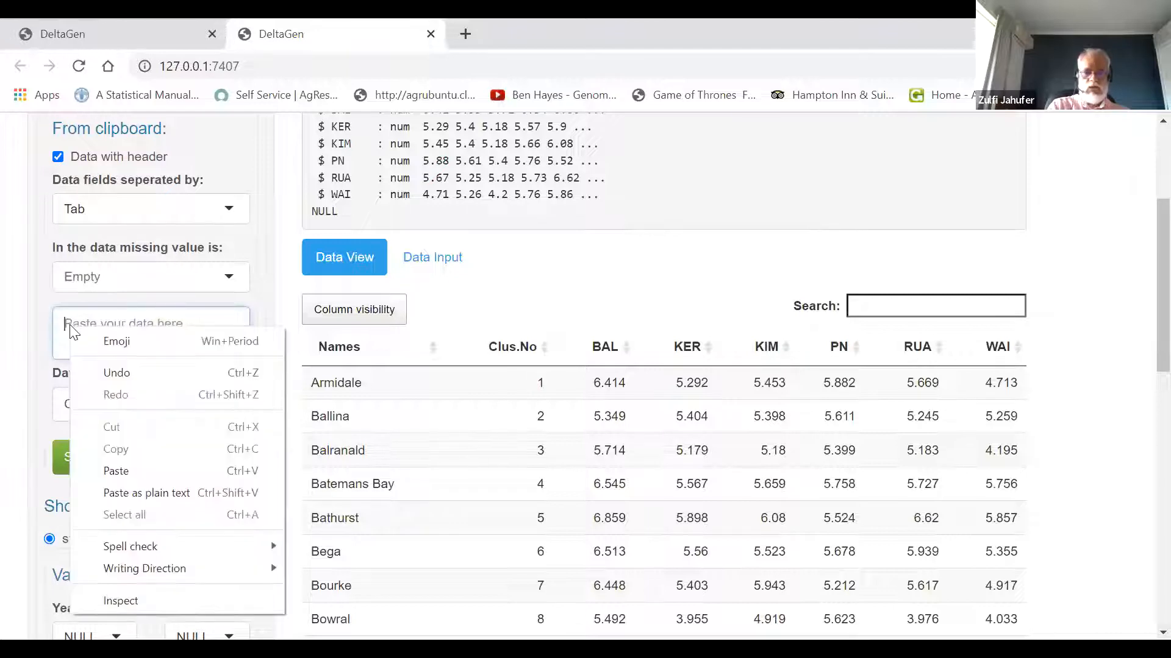
click(125, 473)
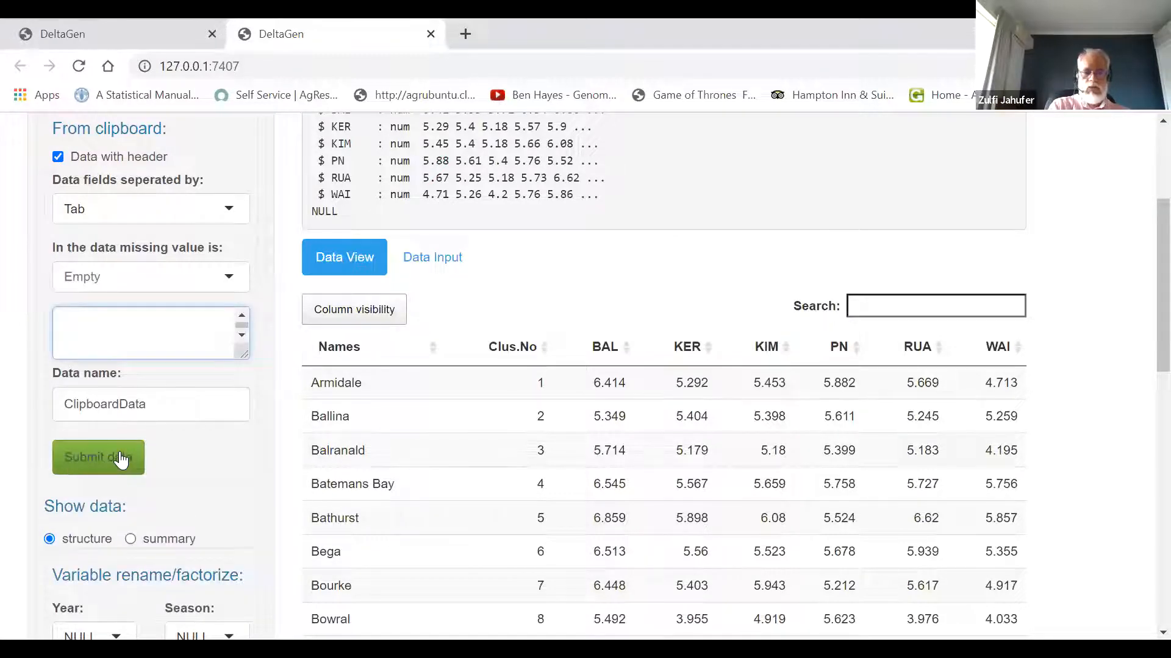
click(121, 458)
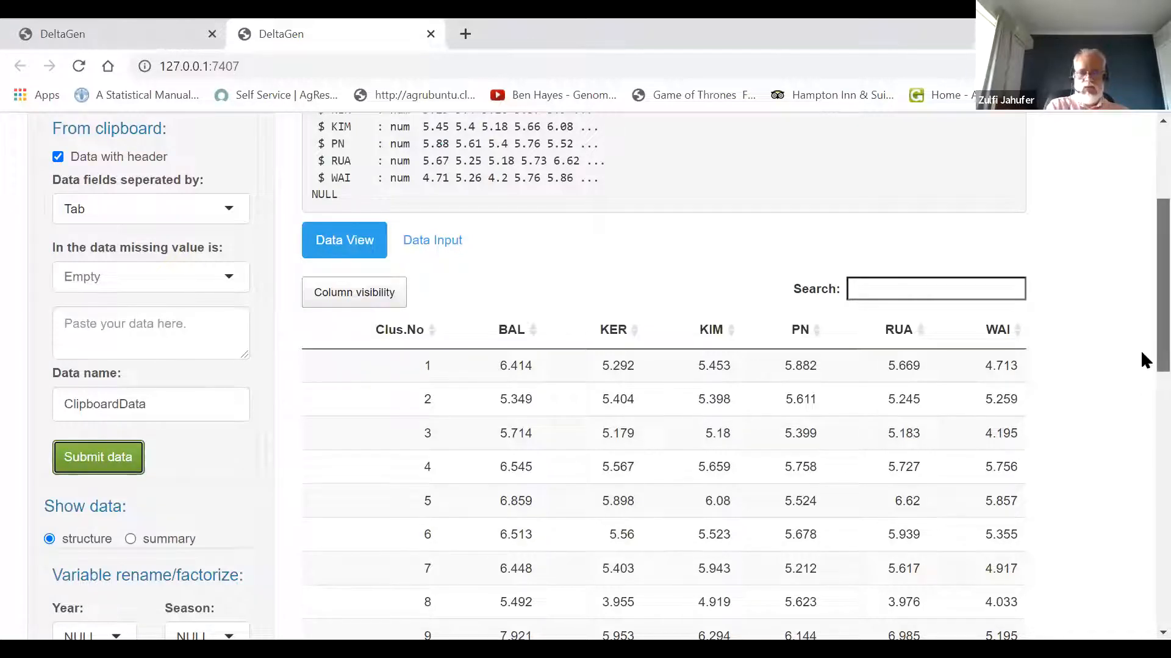
- Assign Clus.No as the Line variable, apply the renaming, and check the resulting data structure and table
drag(1142, 353, 1141, 551)
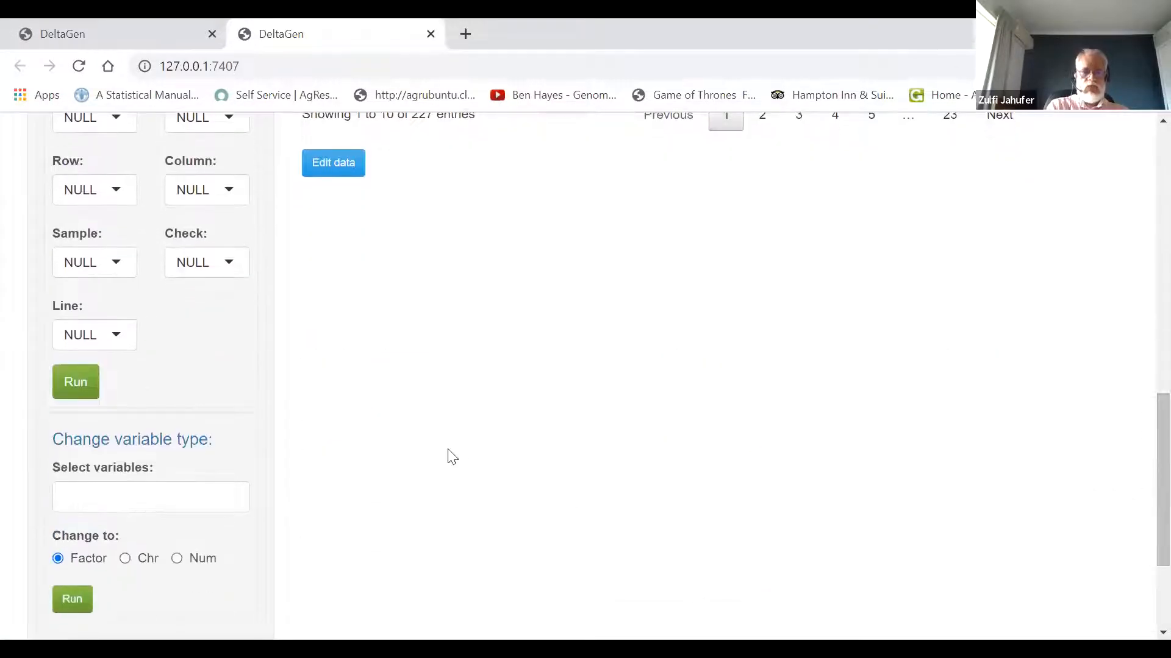
click(117, 340)
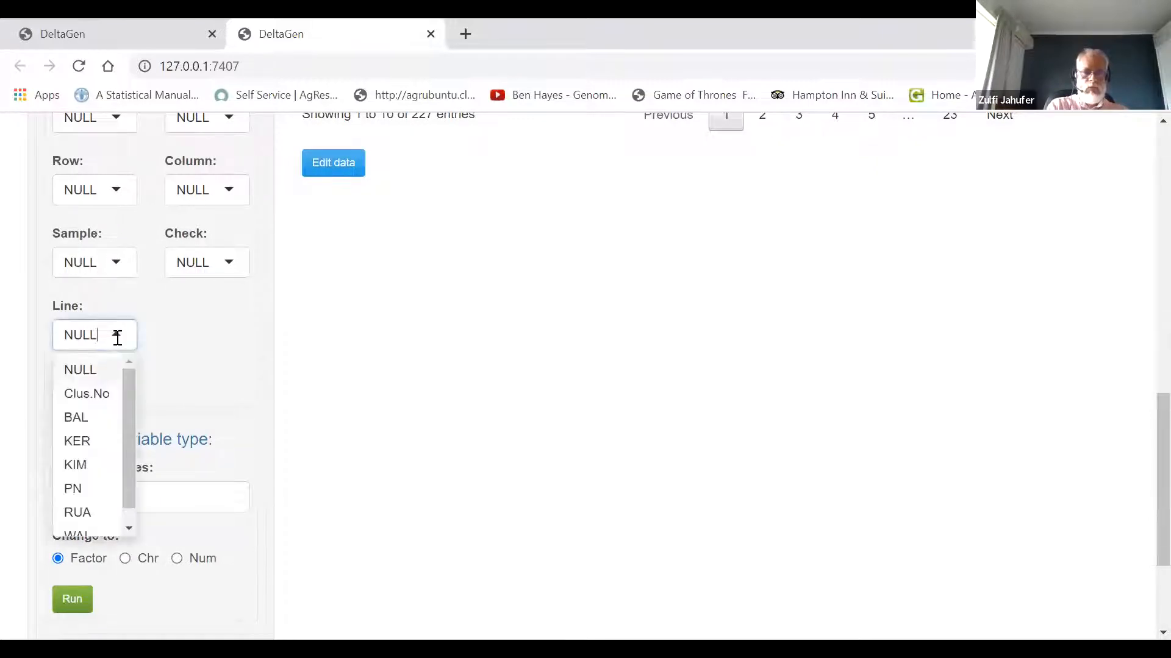
click(108, 387)
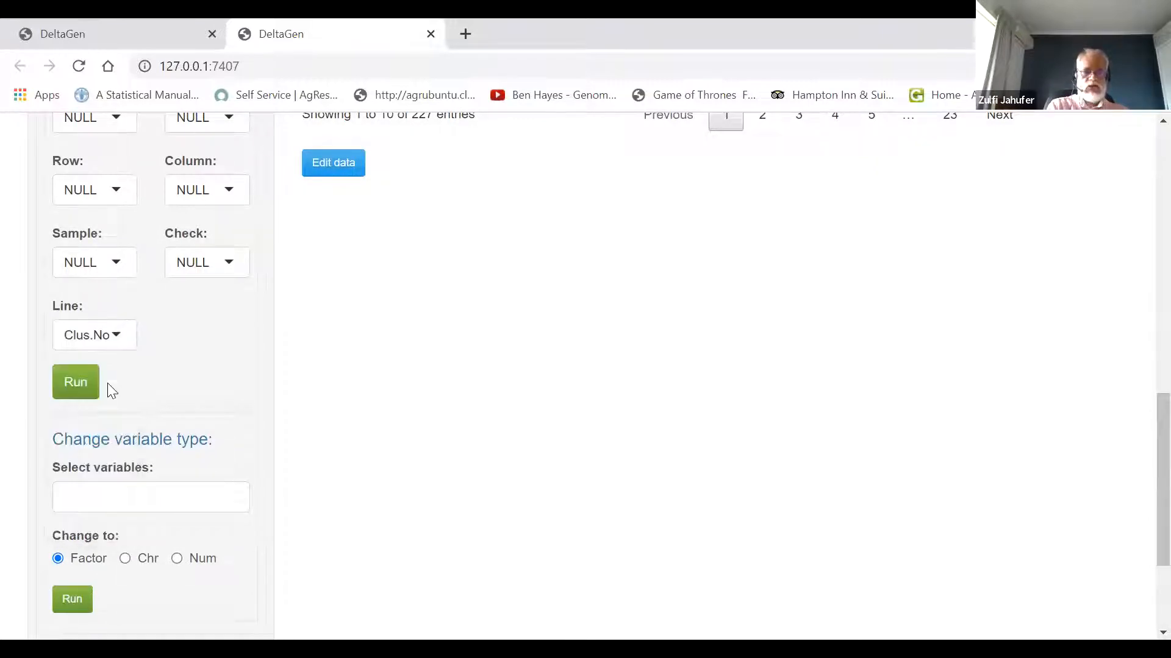
click(75, 386)
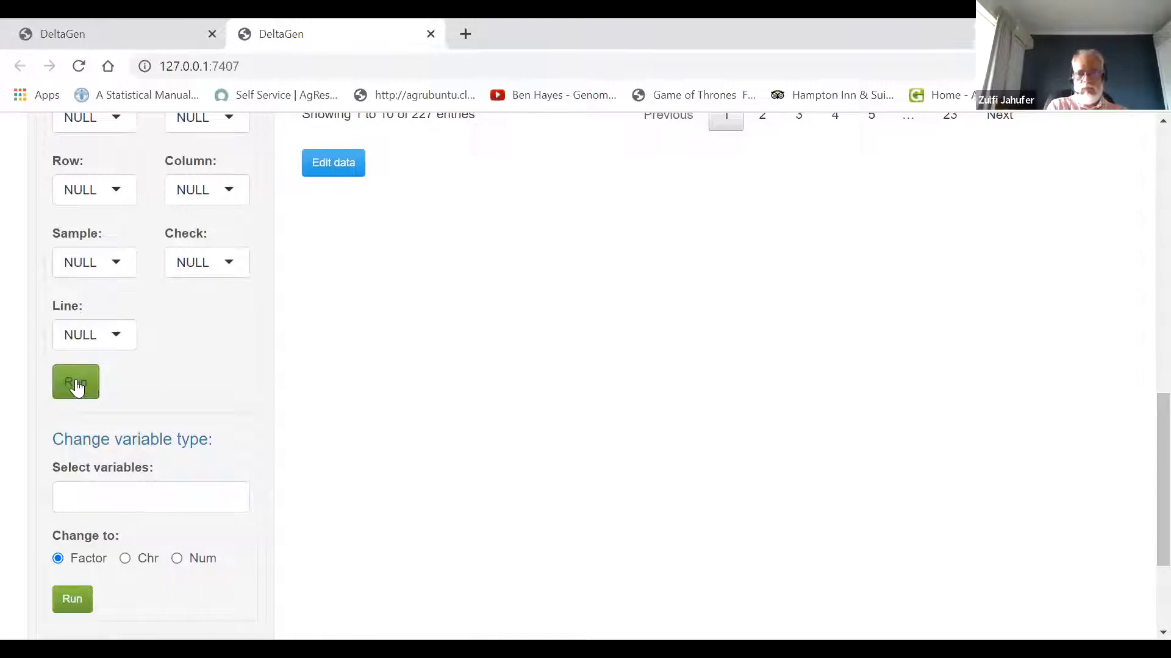
scroll(1143, 396, up, 10)
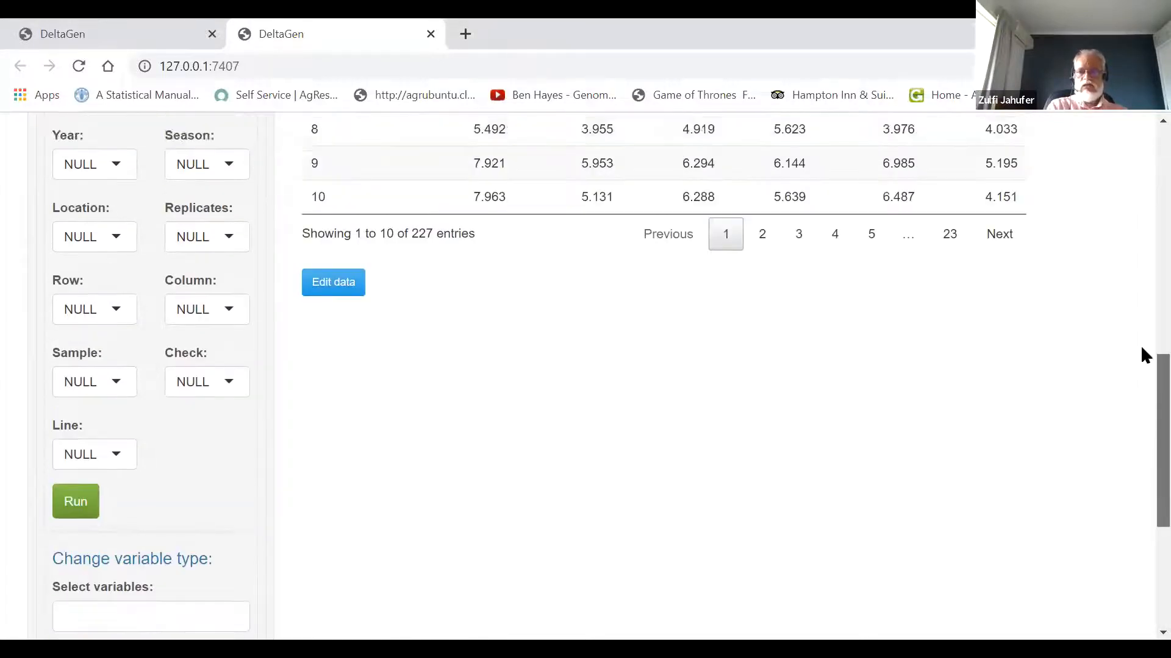
scroll(1140, 356, down, 1)
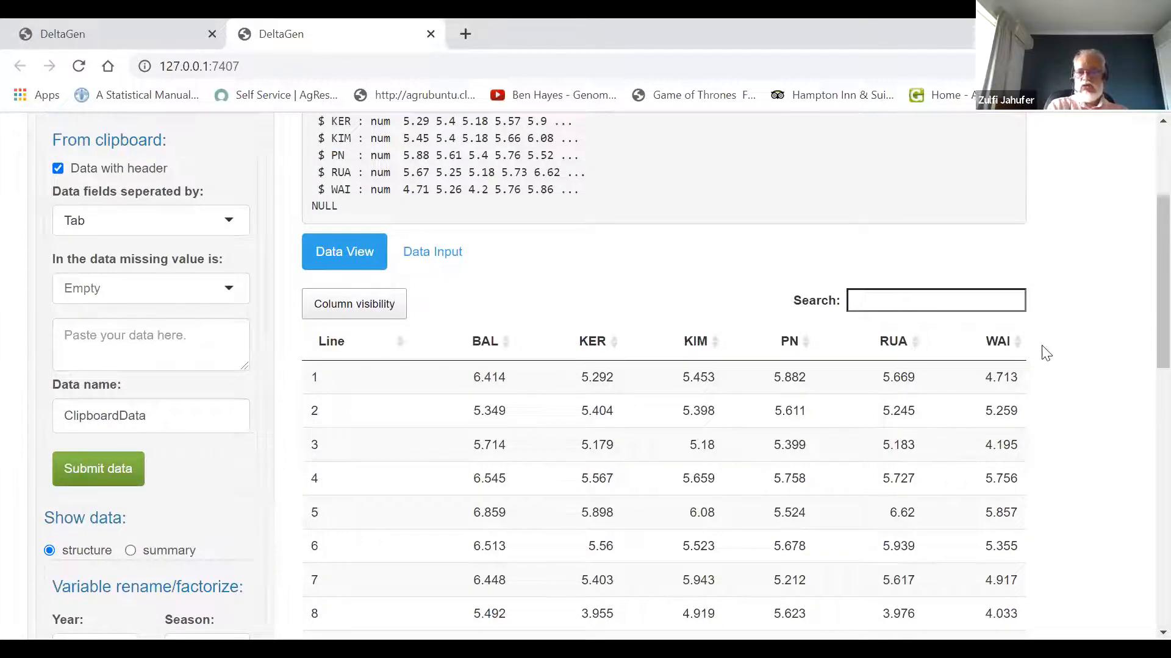
scroll(1143, 351, up, 3)
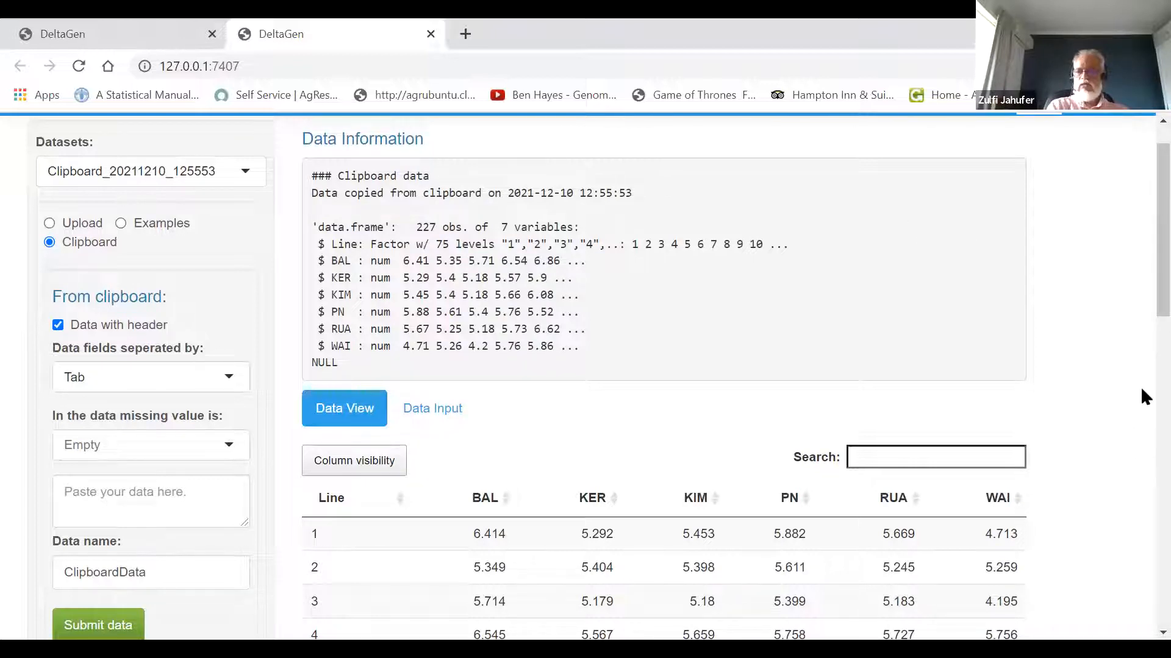
scroll(1140, 386, up, 2)
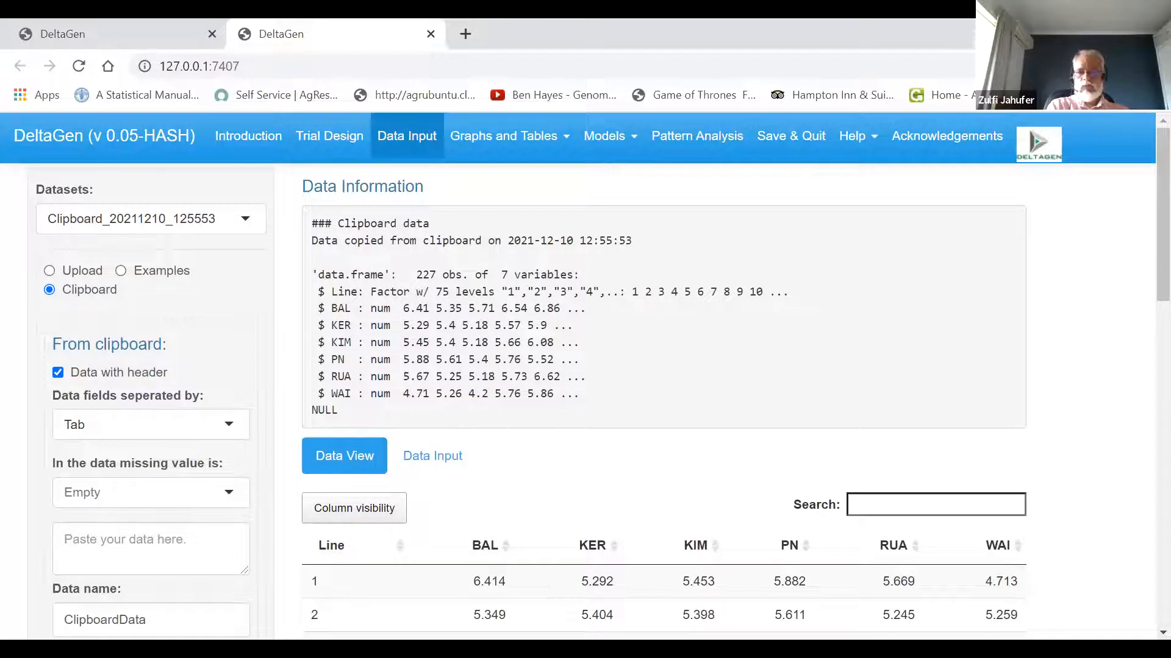
- Select the variables BAL, KER, KIM, PN, RUA and WAI for the pattern analysis
click(736, 146)
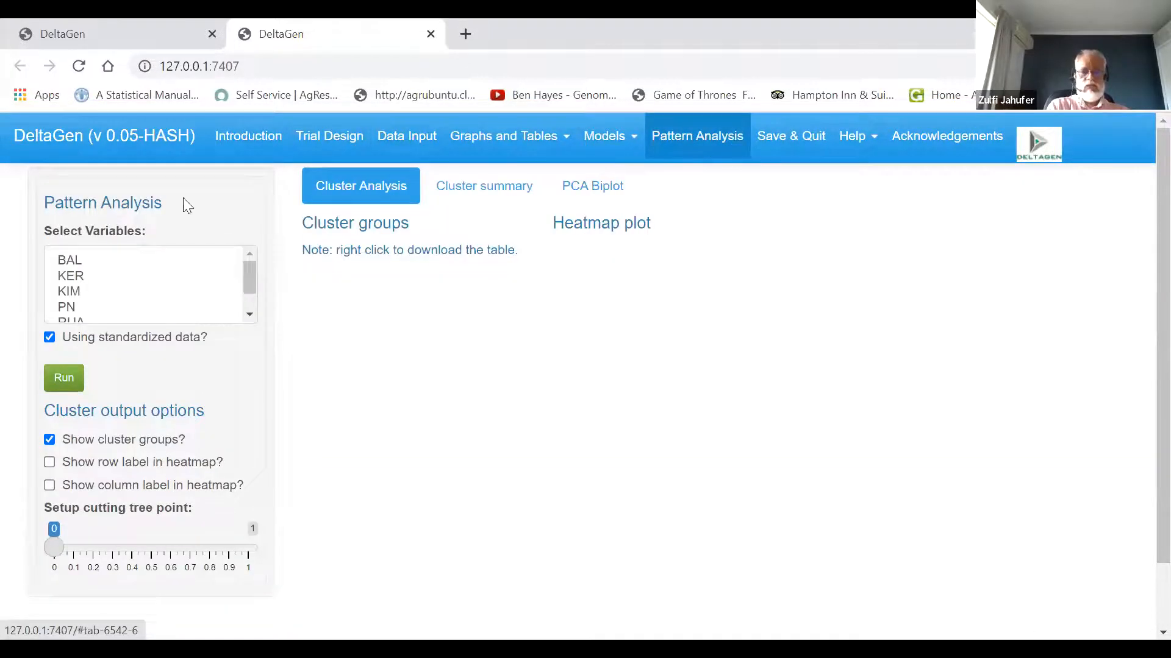
click(76, 259)
ctrl+click(76, 278)
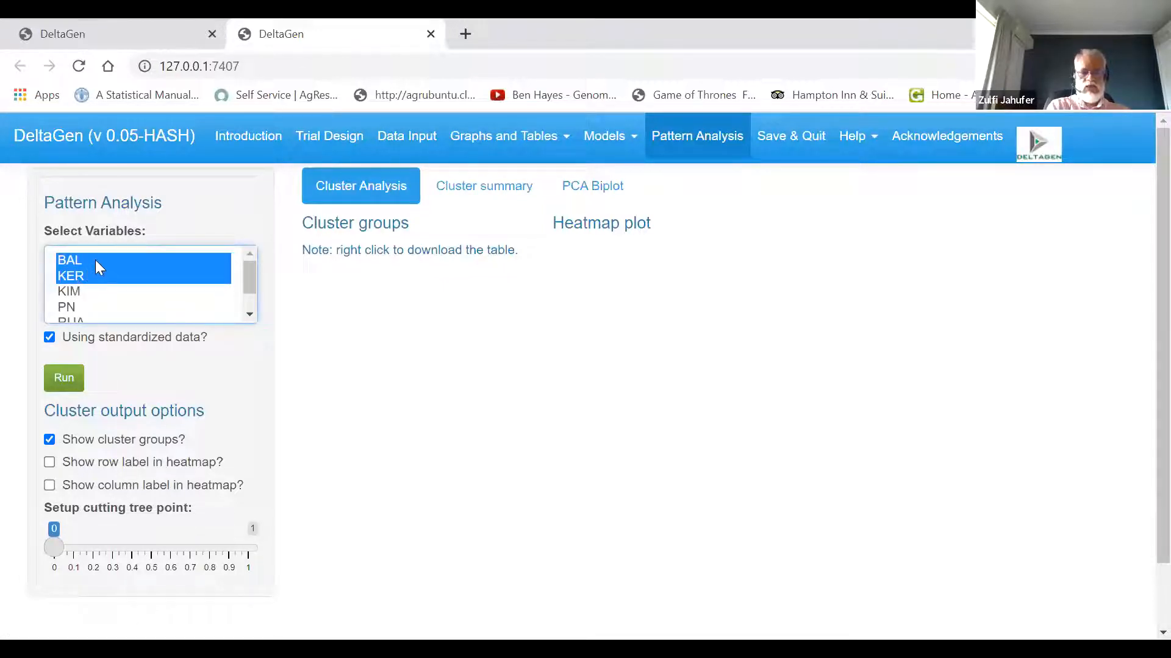
click(96, 262)
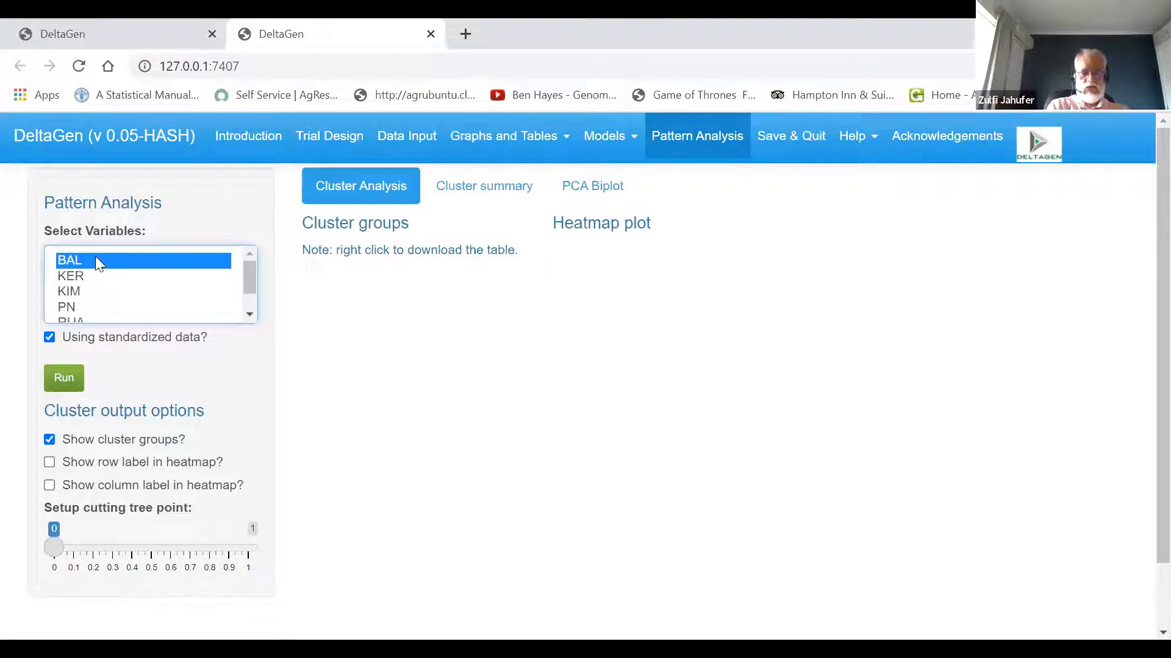
ctrl+click(93, 276)
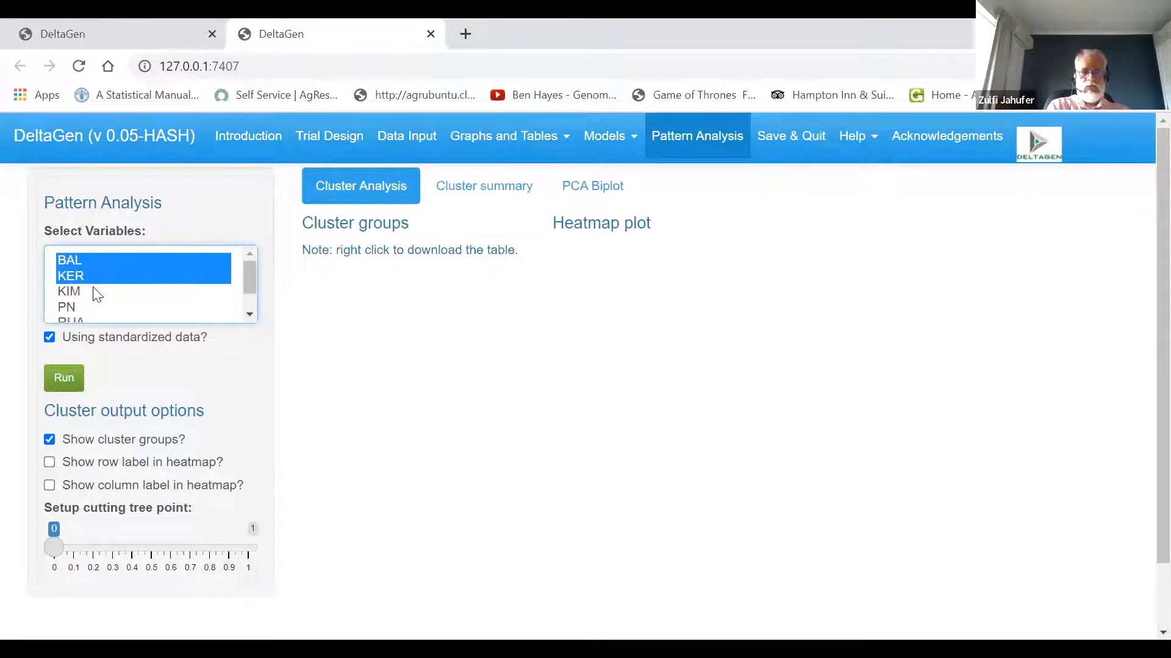
ctrl+click(94, 291)
ctrl+click(155, 305)
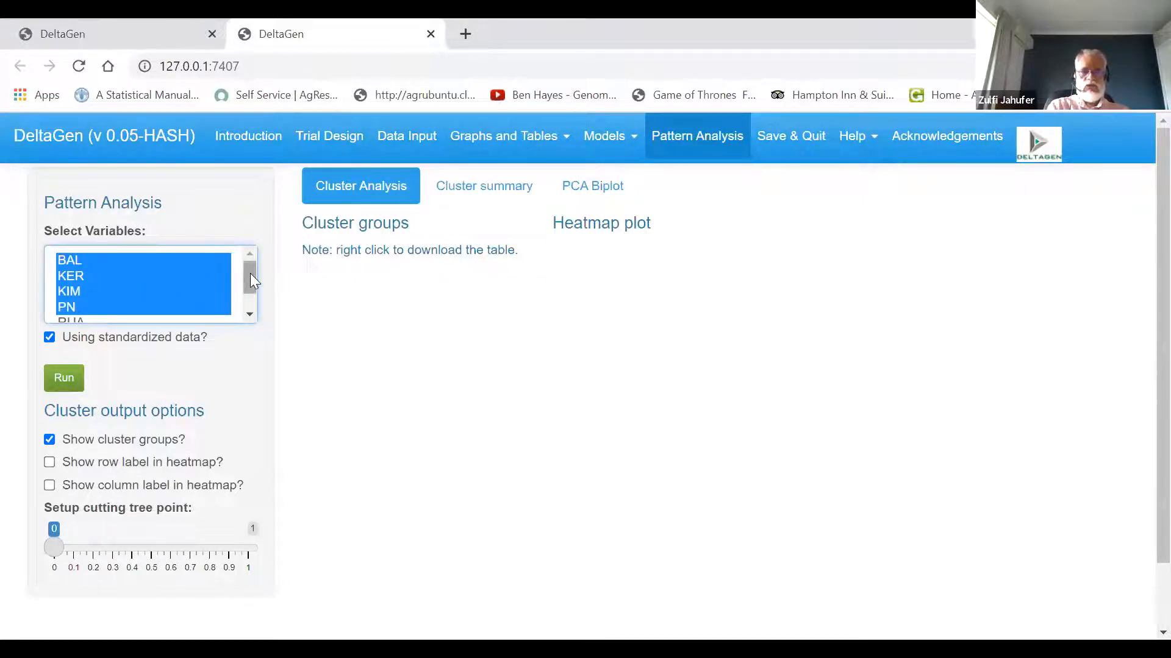
drag(250, 273, 250, 309)
ctrl+click(187, 291)
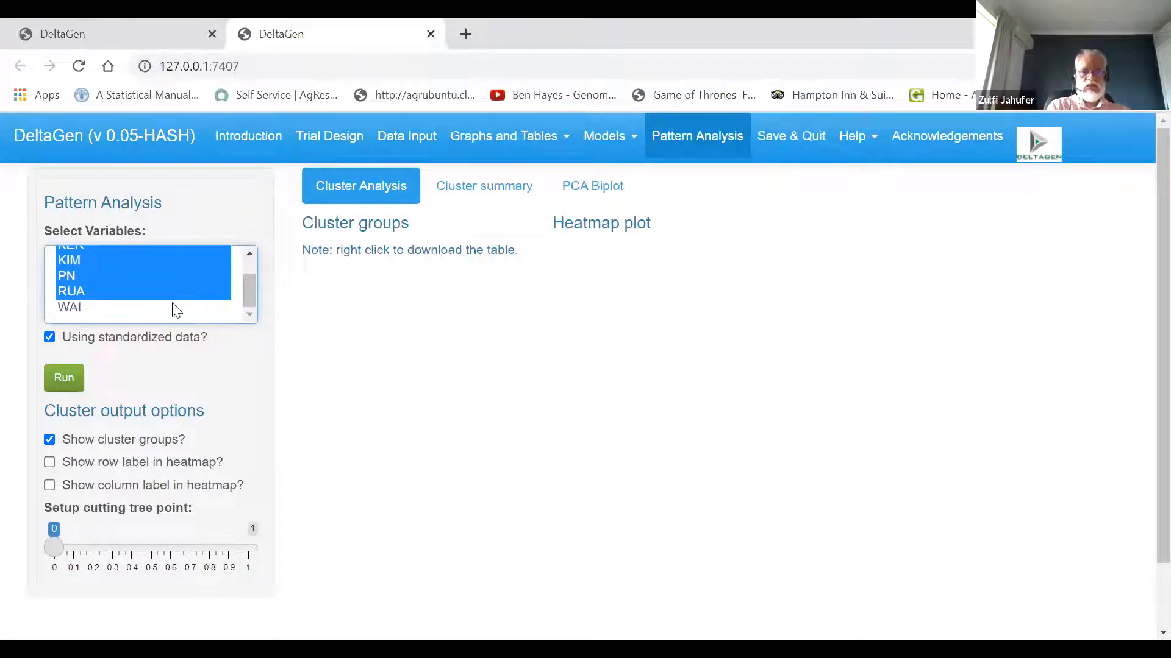
ctrl+click(172, 304)
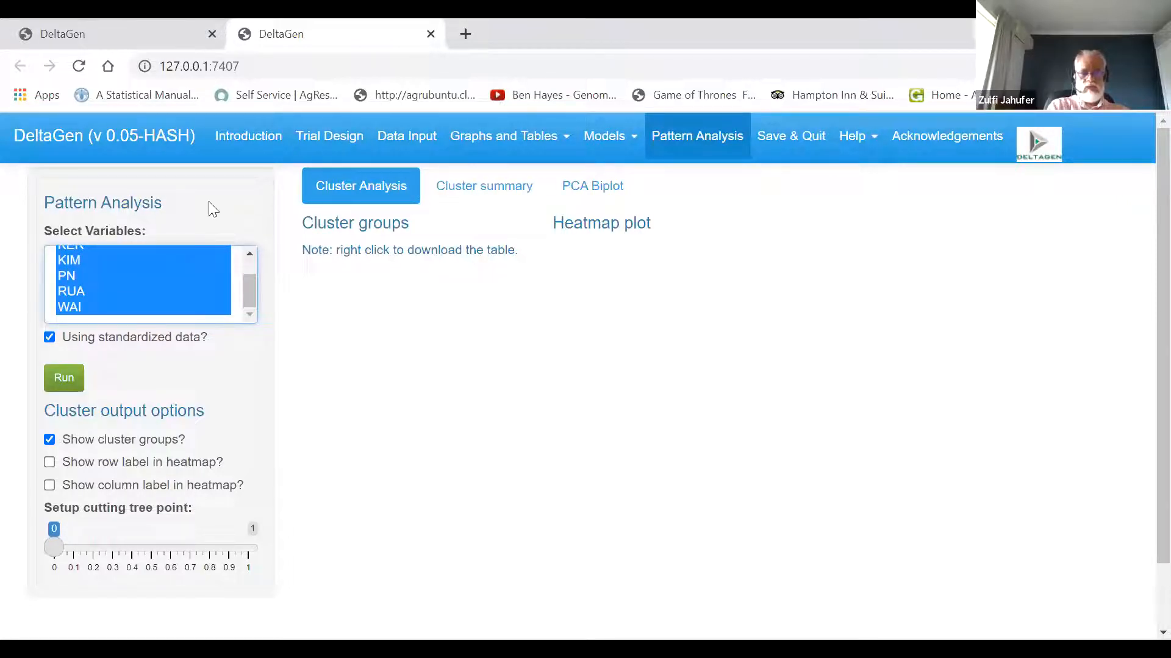
- Enable column labels in the heatmap, run the cluster analysis on standardized data, and view the cluster groups and heatmap
click(50, 488)
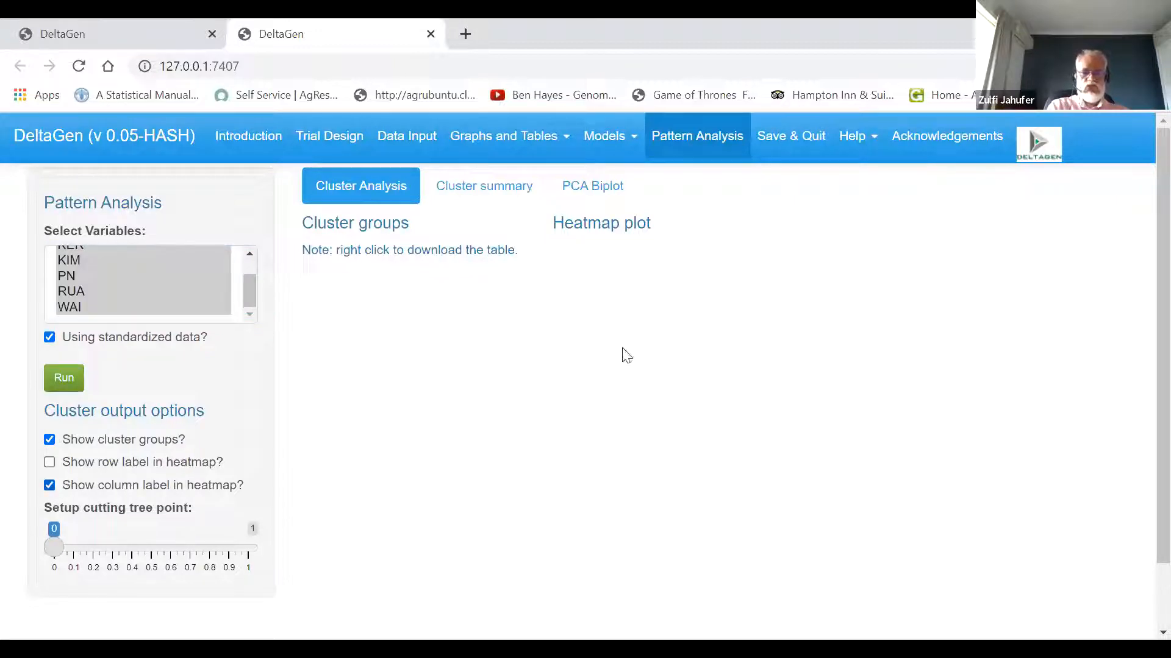
scroll(1140, 378, down, 1)
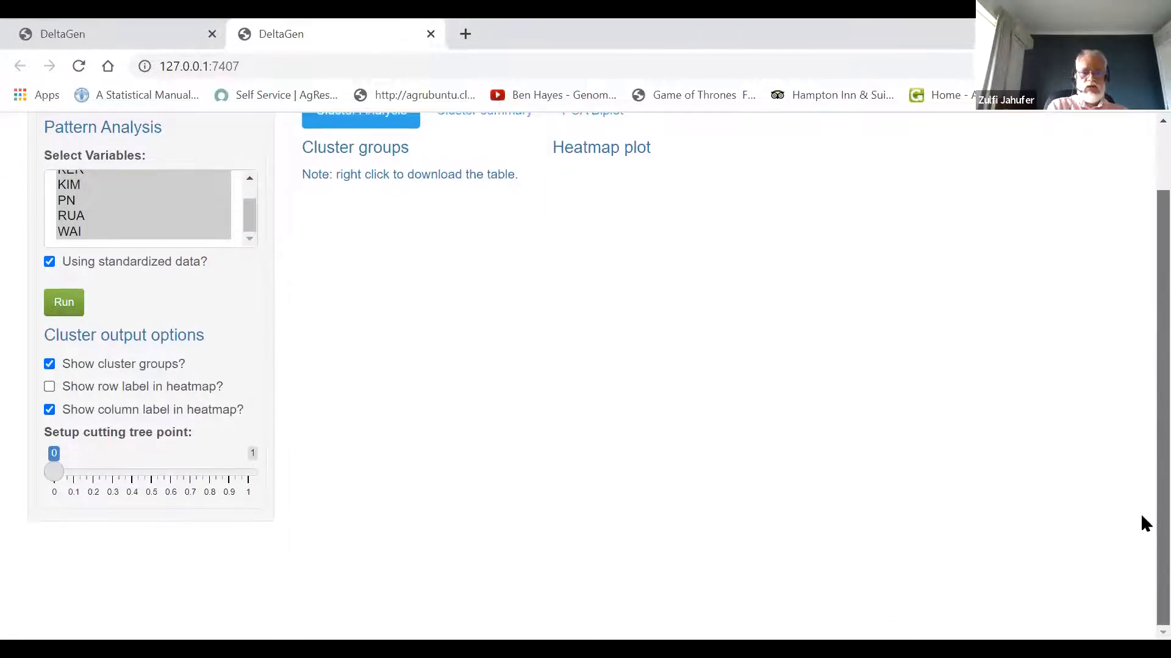
click(66, 305)
click(67, 305)
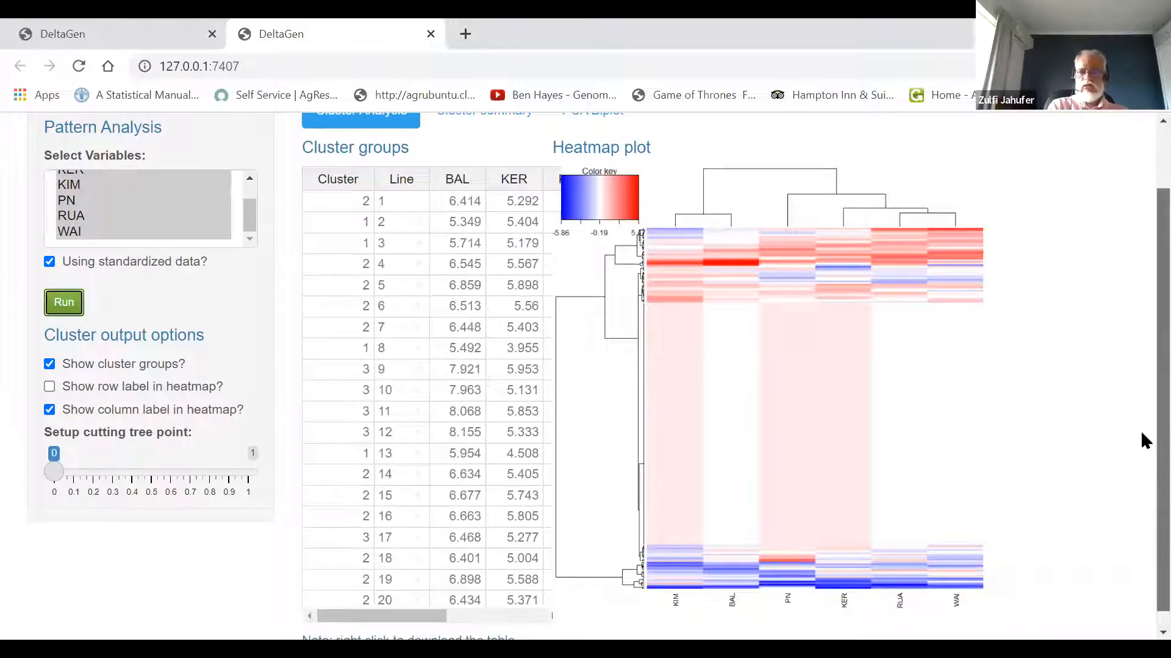
scroll(1142, 475, down, 1)
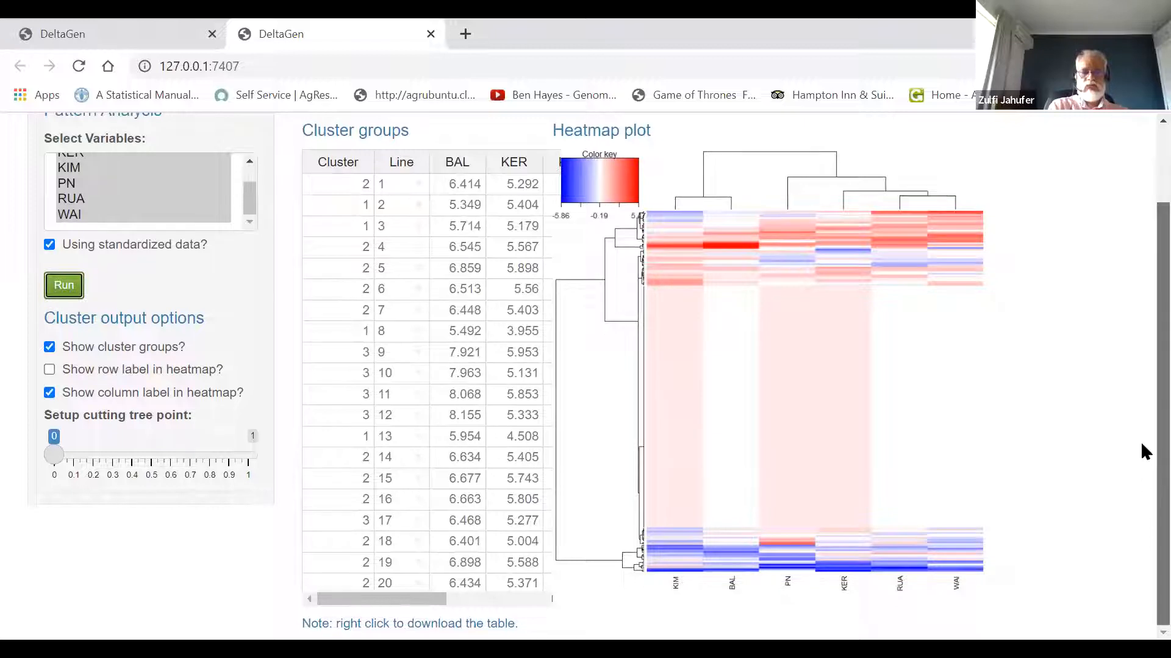
scroll(1141, 442, up, 1)
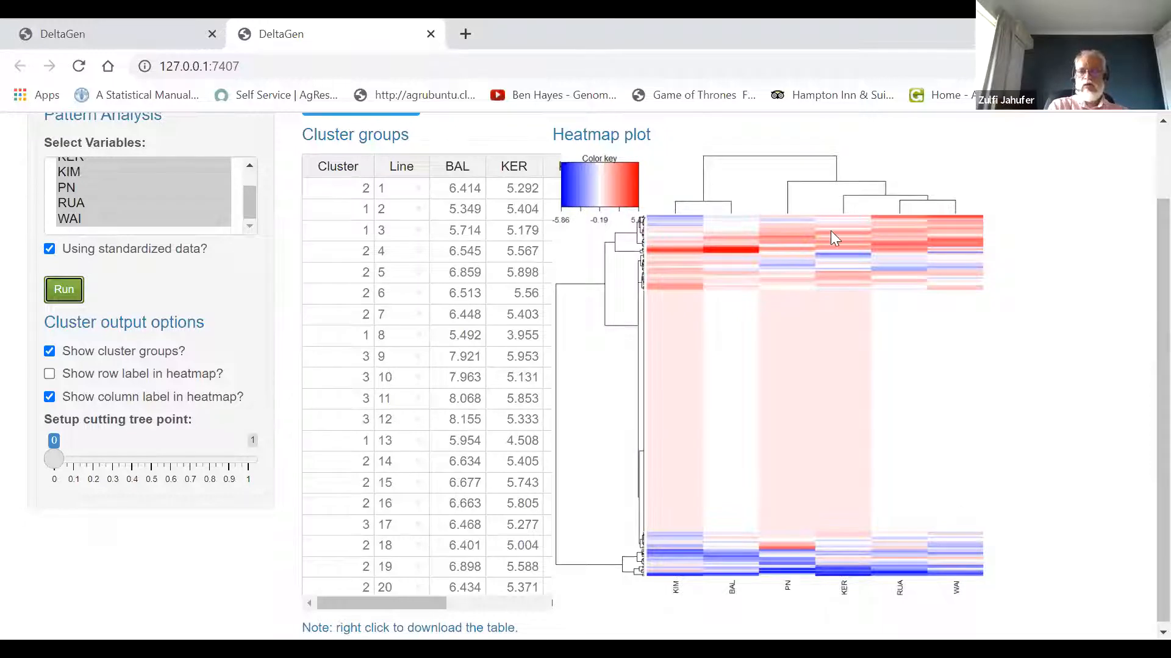
- Try to download the cluster groups table to CSV from its Cluster and Line columns
scroll(1144, 622, down, 1)
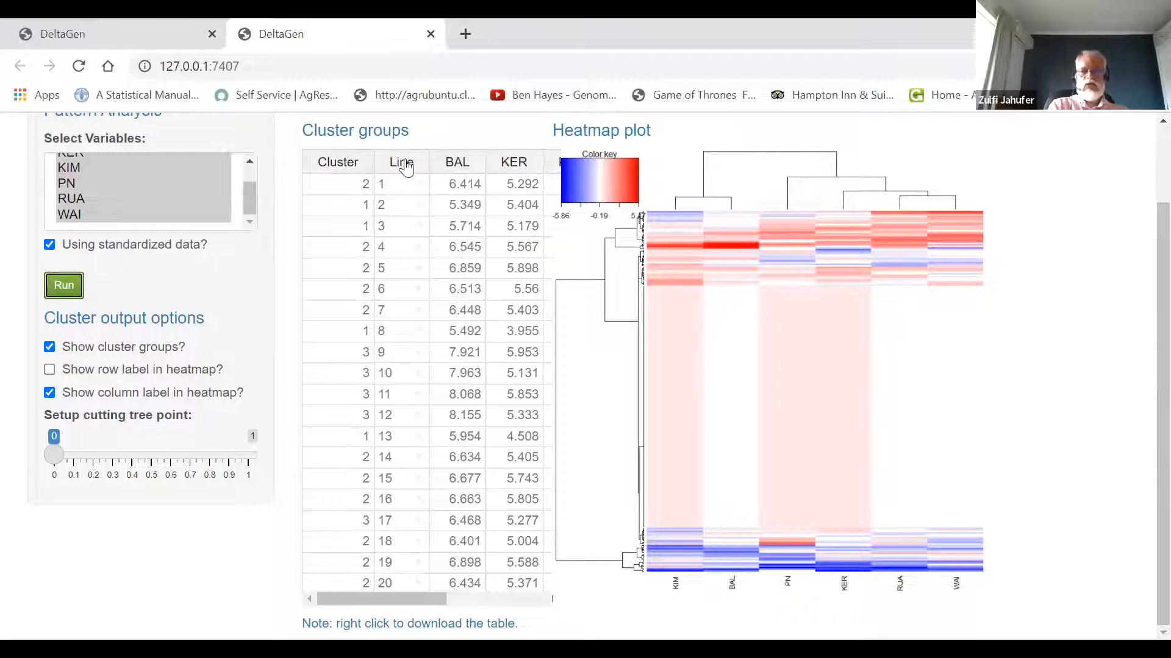
right_click(369, 157)
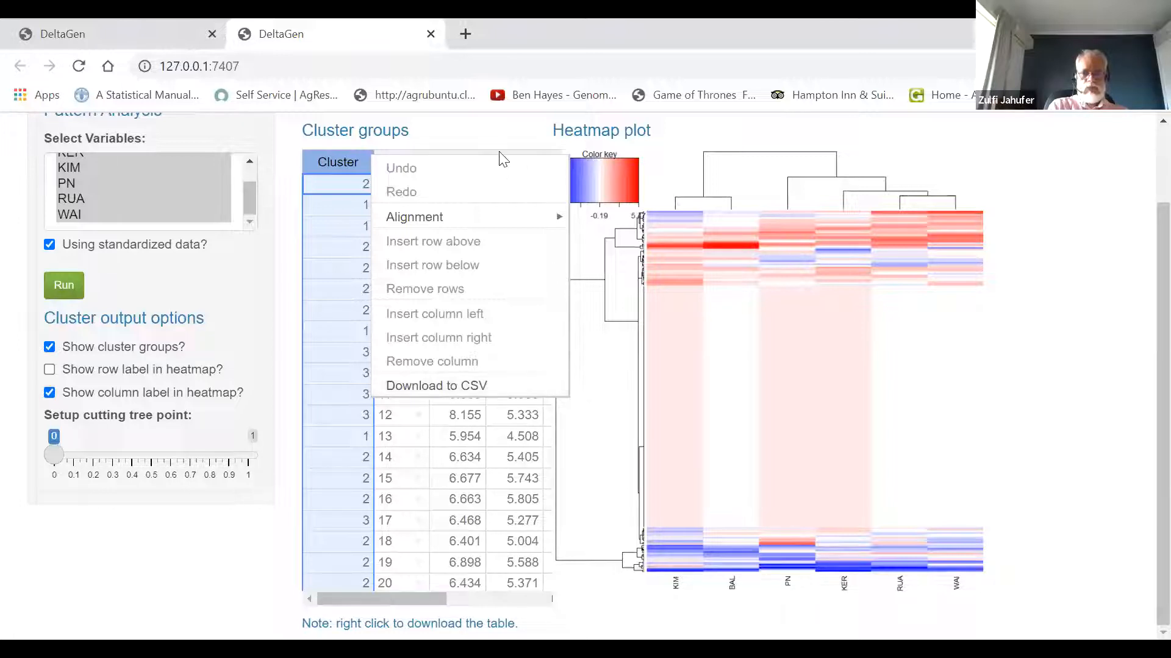
click(504, 132)
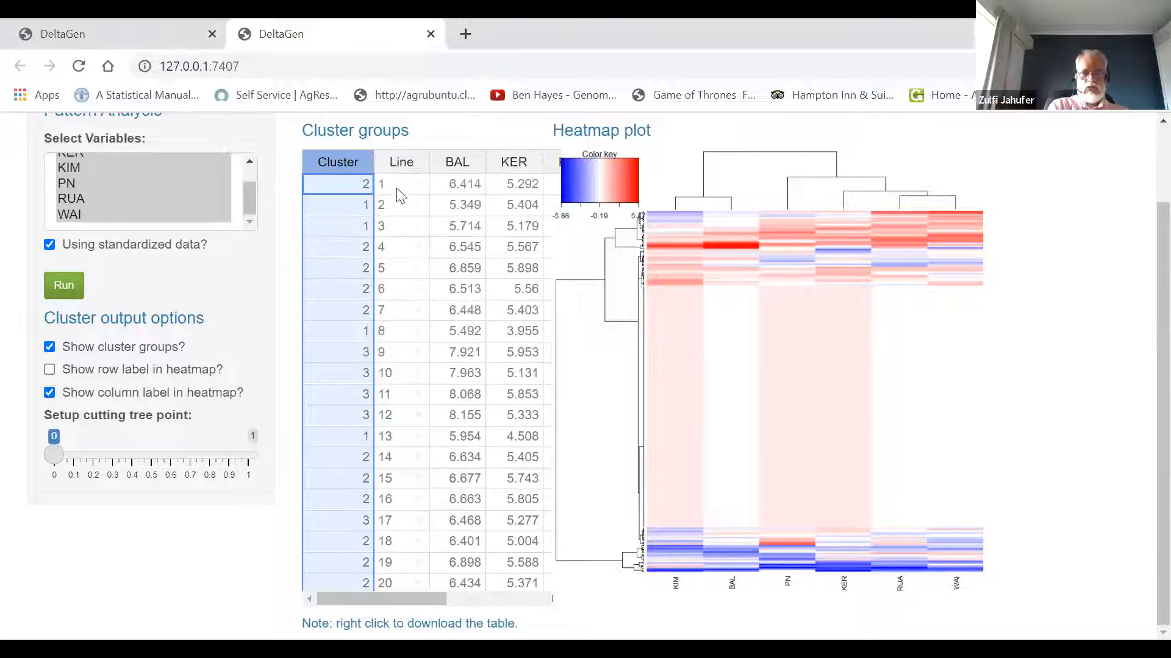
click(422, 160)
right_click(421, 155)
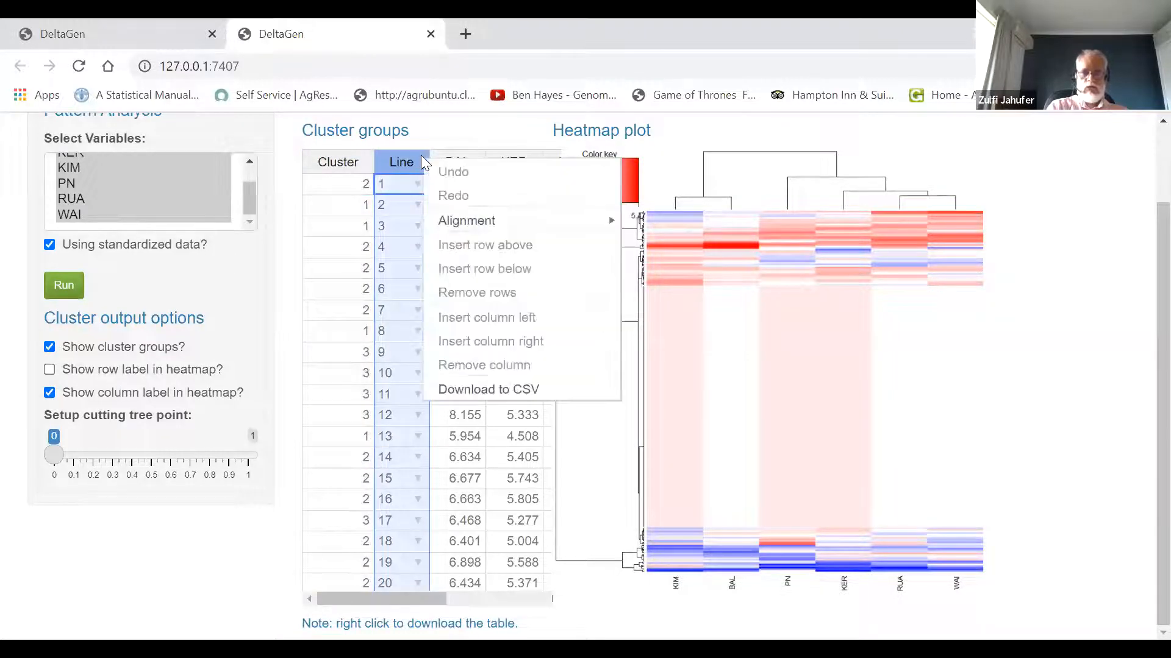
double_click(535, 397)
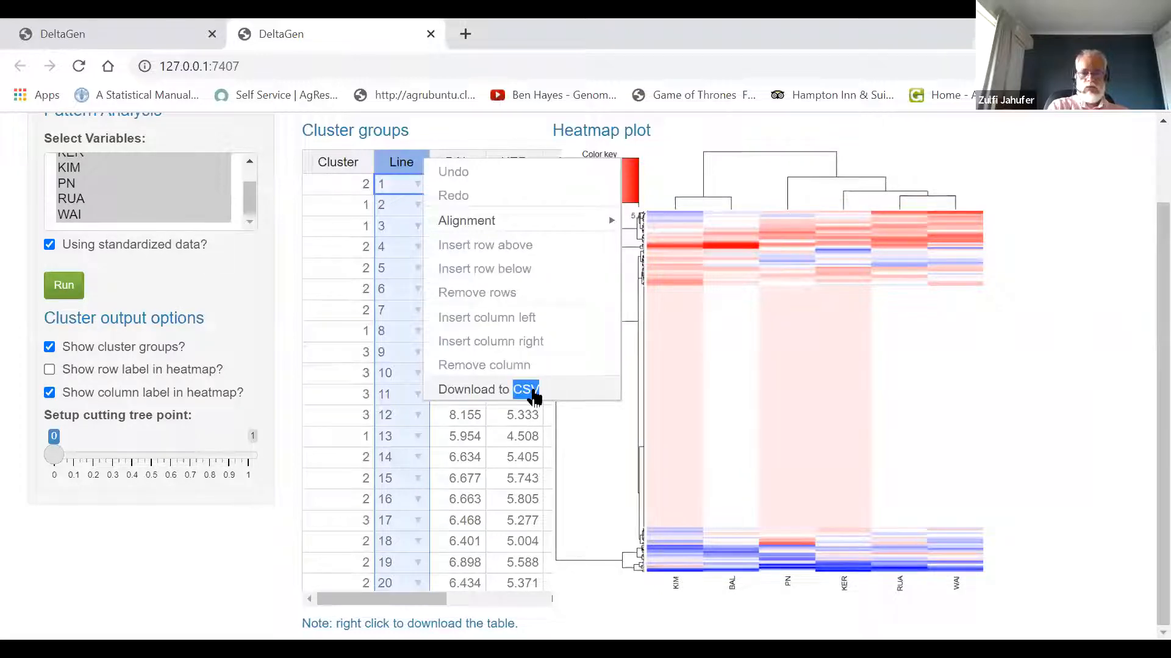
click(621, 443)
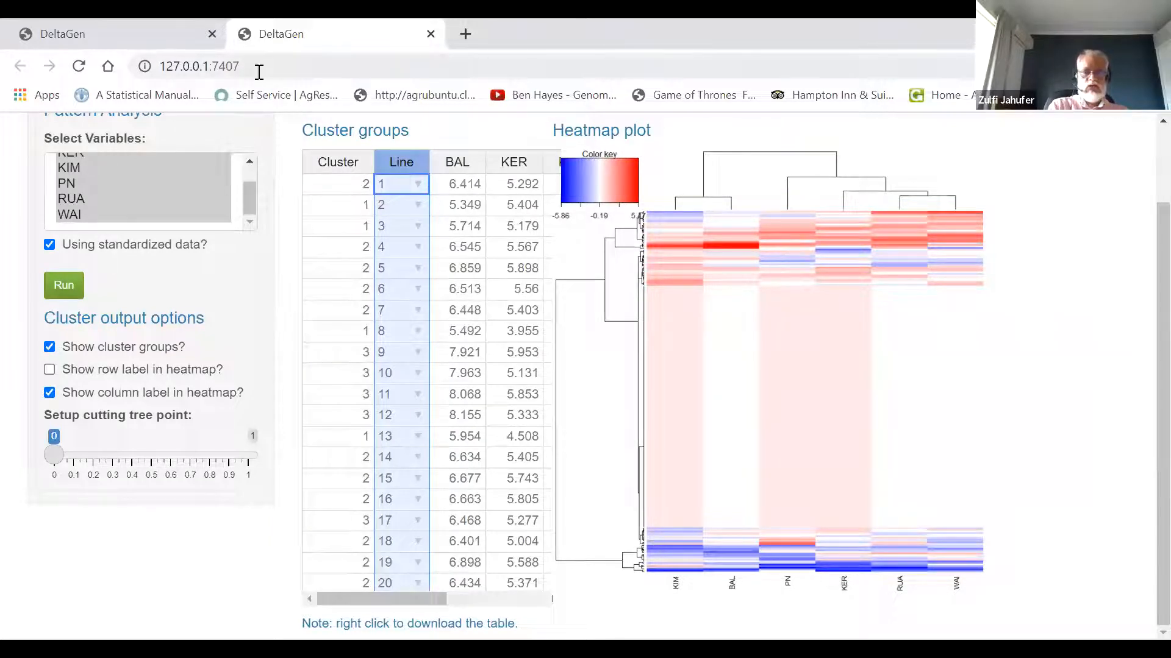
- Reload the page and submit the copied table as a tab-separated clipboard dataset with a header, named ClipboardData
click(83, 68)
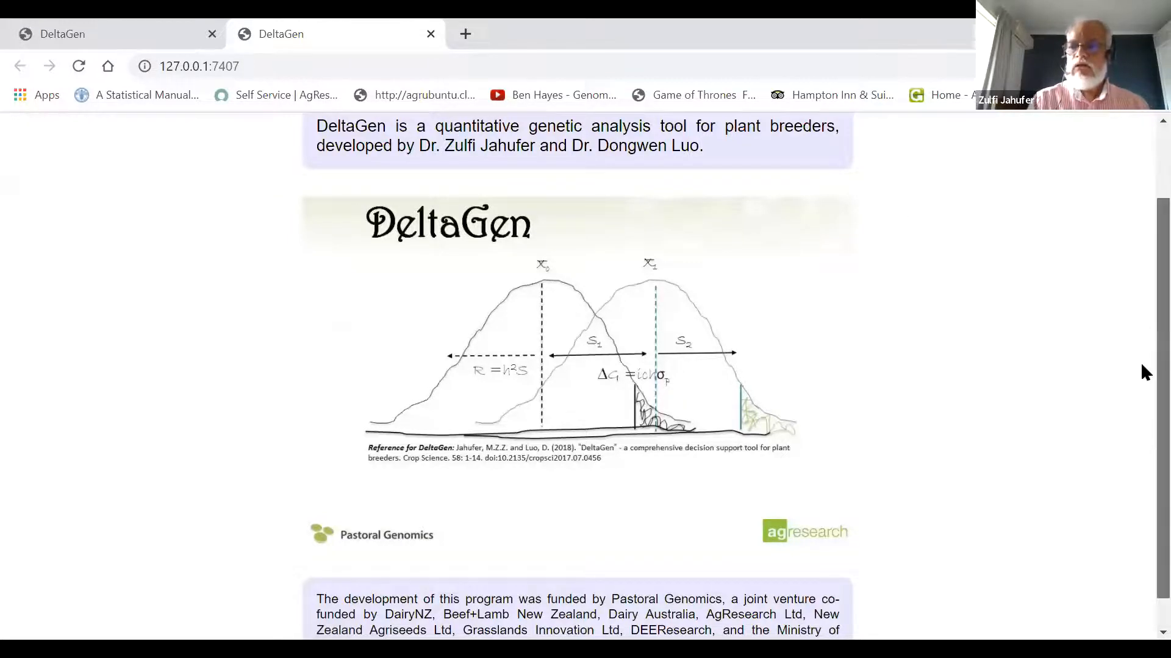
scroll(1143, 366, up, 2)
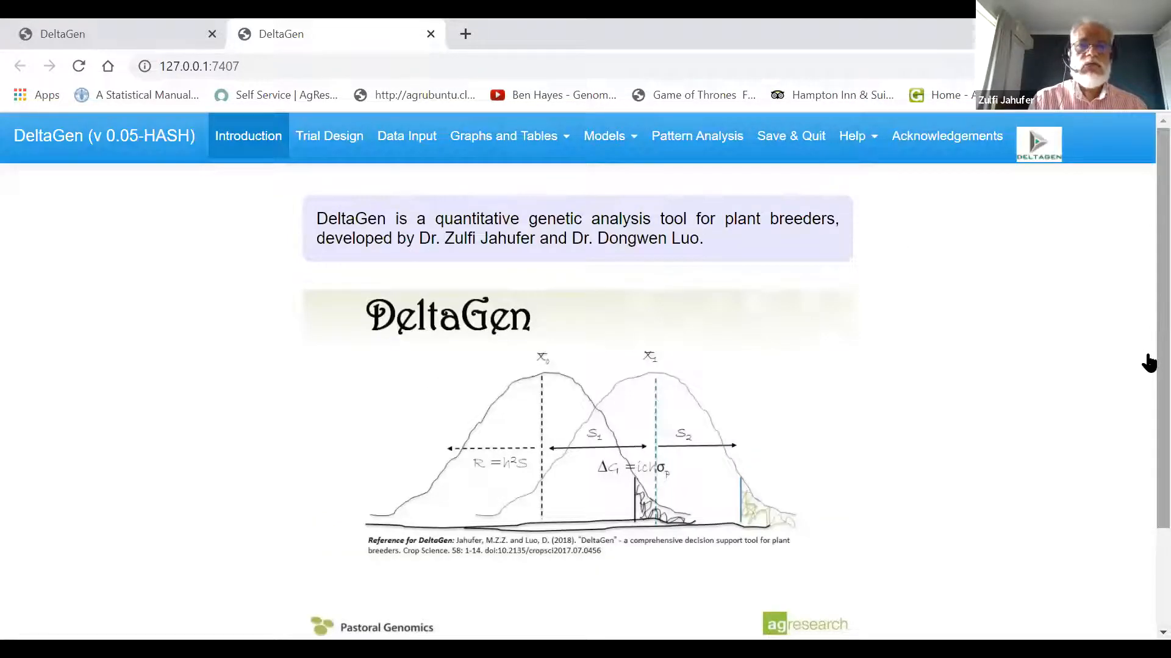
click(417, 141)
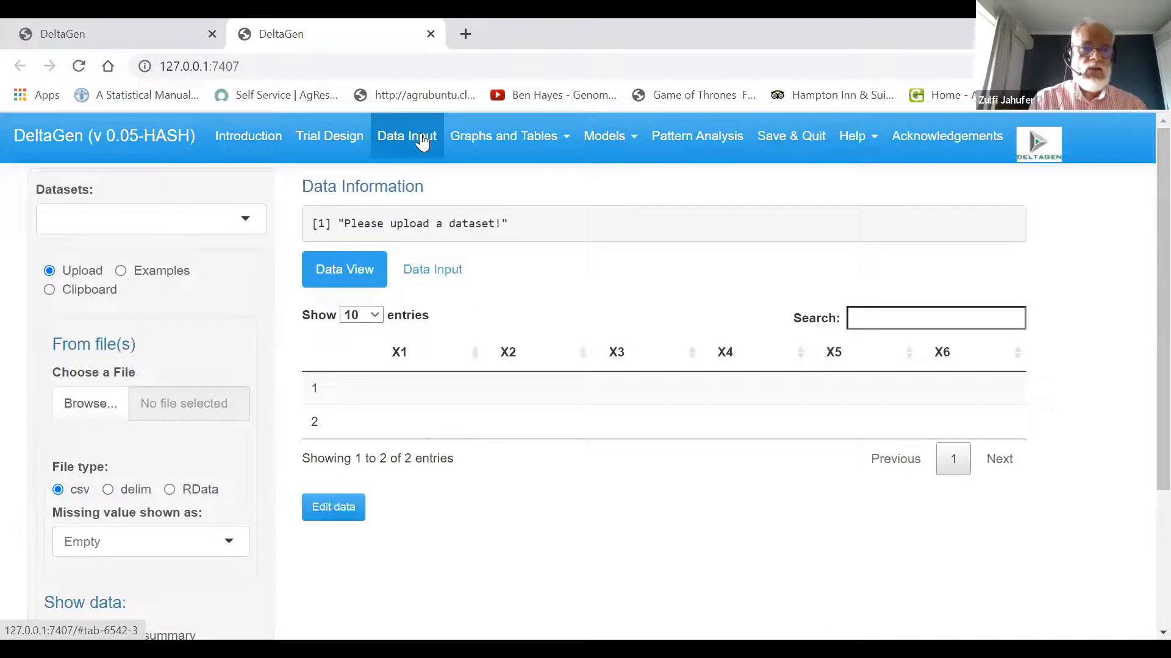
click(93, 289)
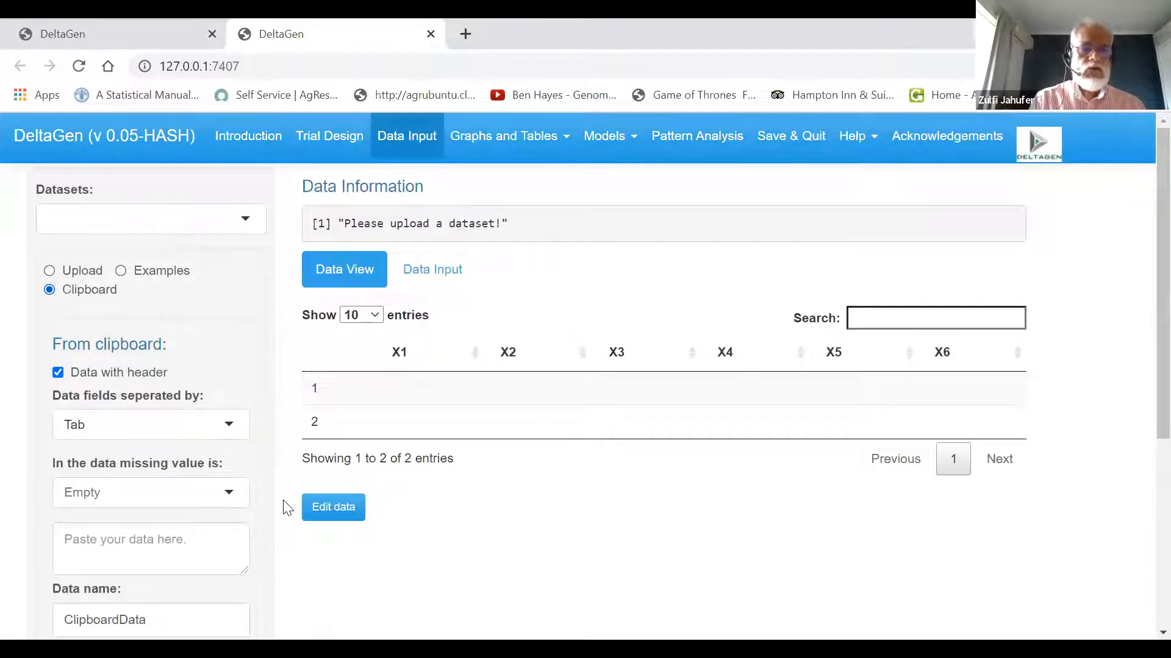
click(117, 534)
right_click(117, 533)
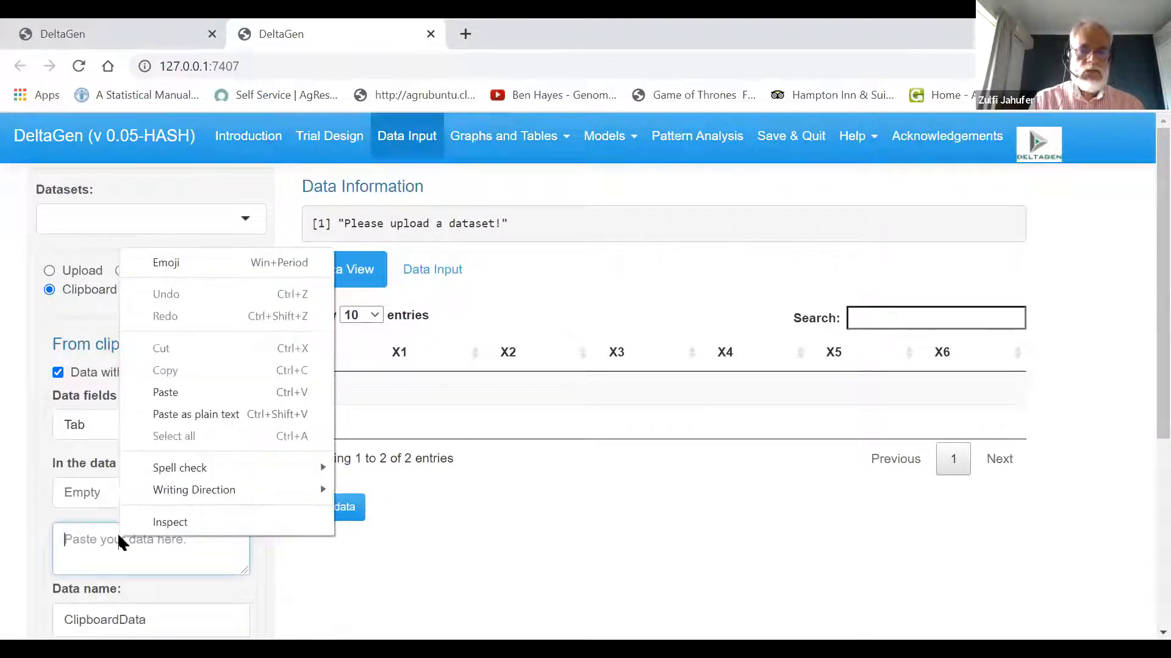
click(168, 394)
scroll(1140, 412, down, 1)
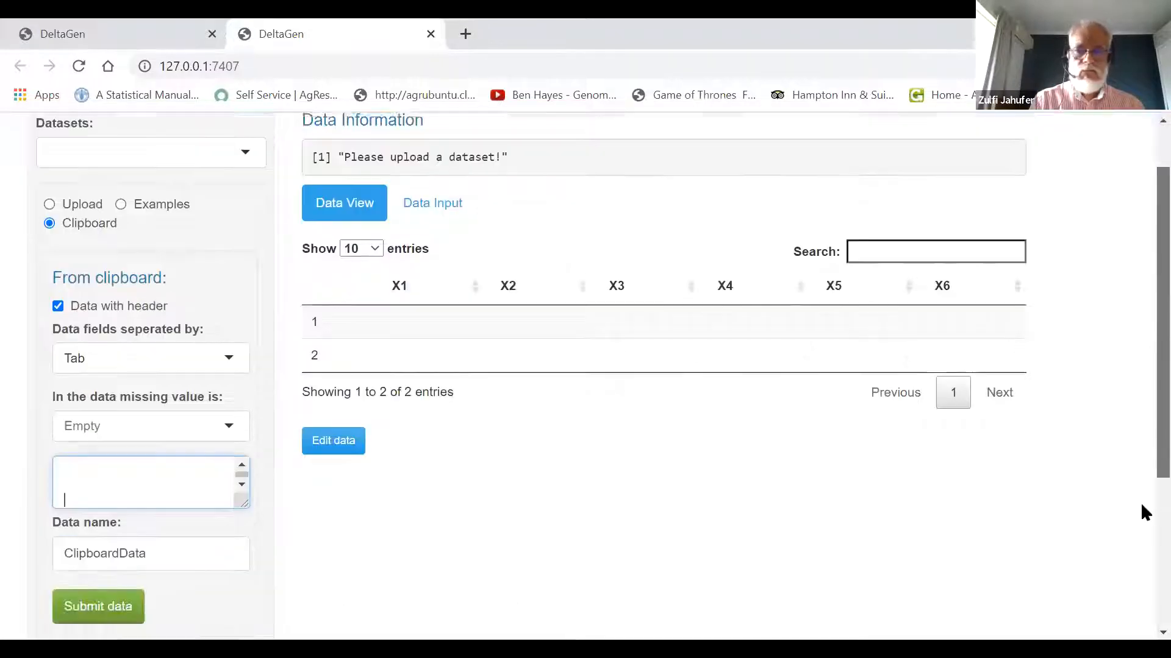
scroll(1145, 512, down, 3)
click(123, 408)
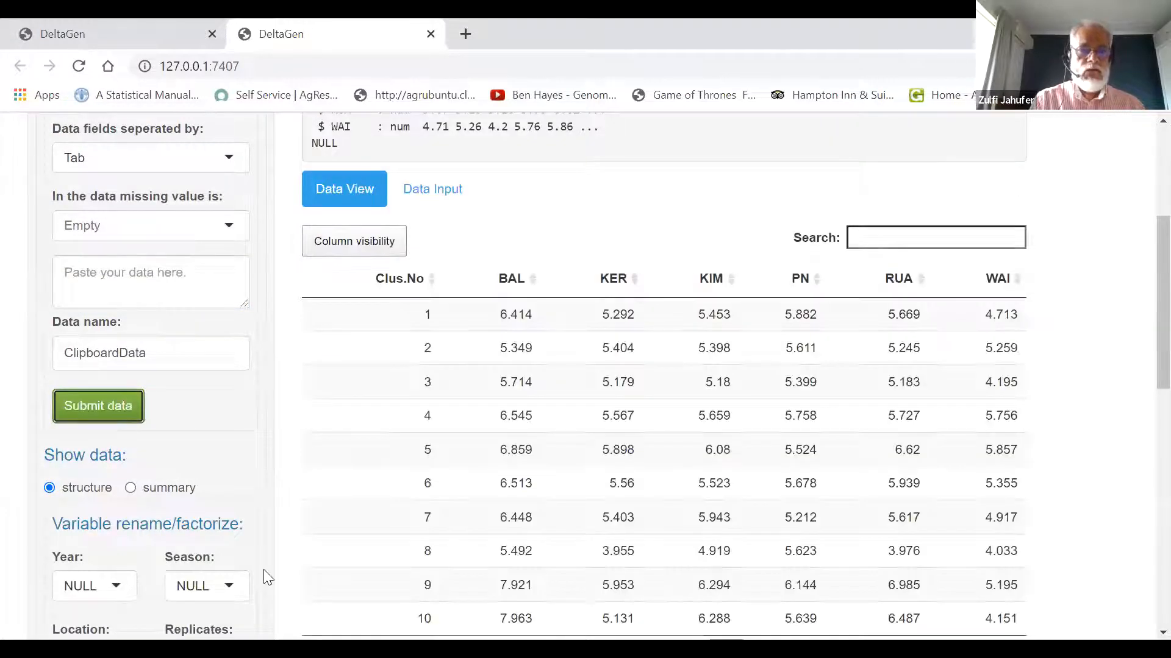
- Assign Clus.No as the Line variable, apply the renaming, and check the data structure
scroll(1140, 373, down, 9)
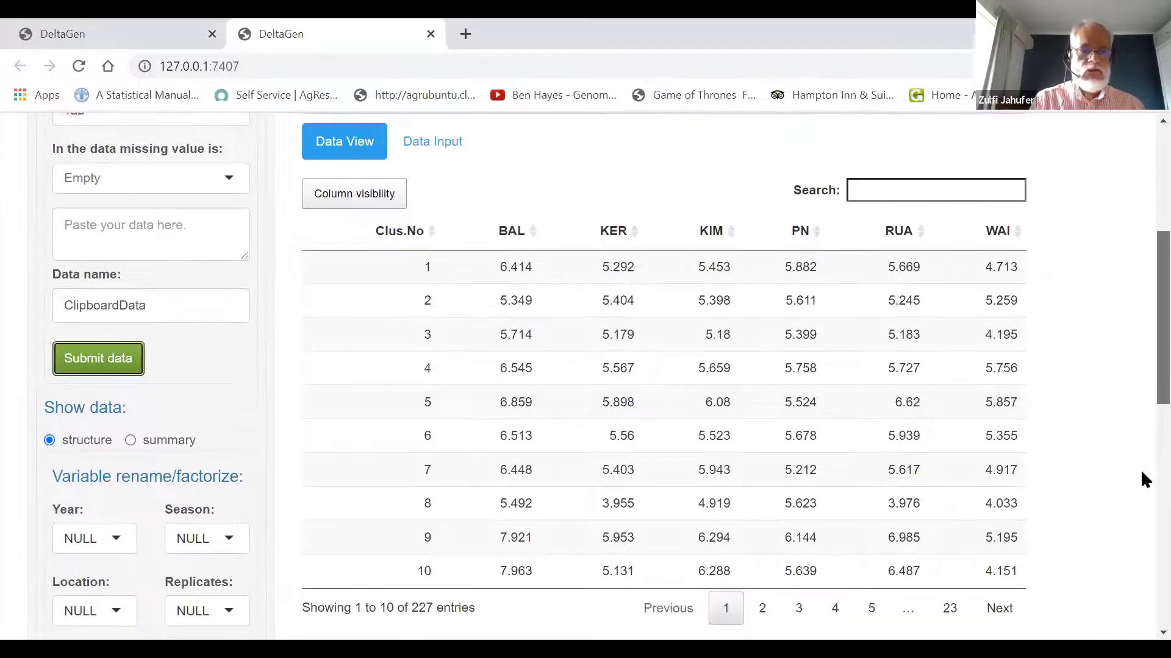
click(104, 341)
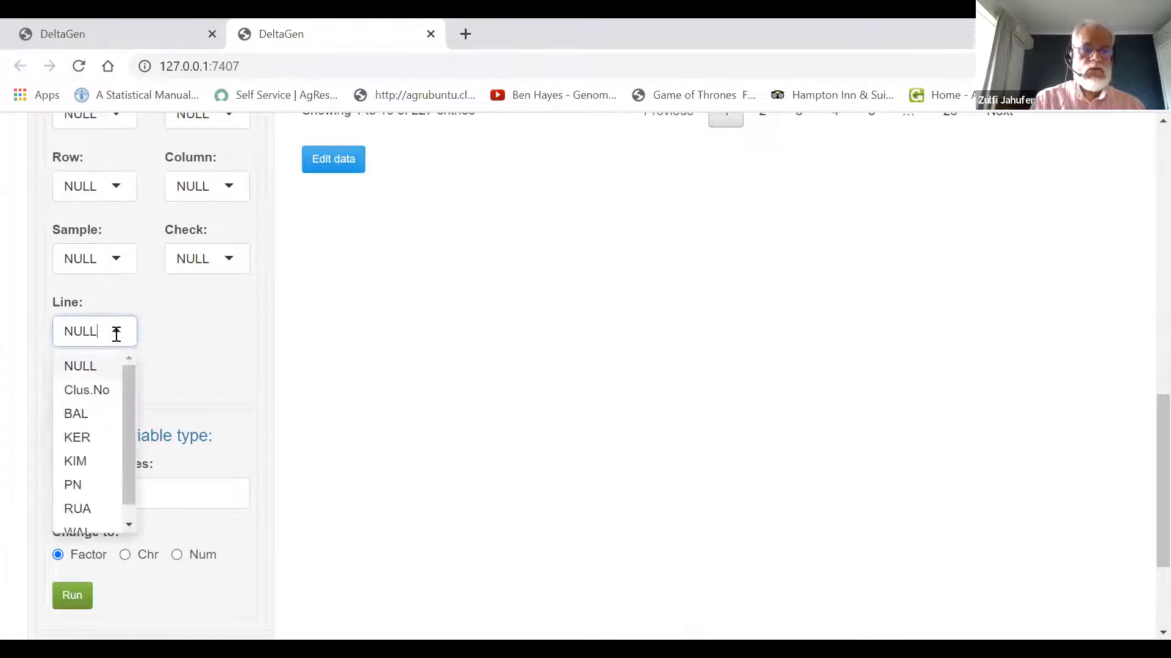
click(103, 397)
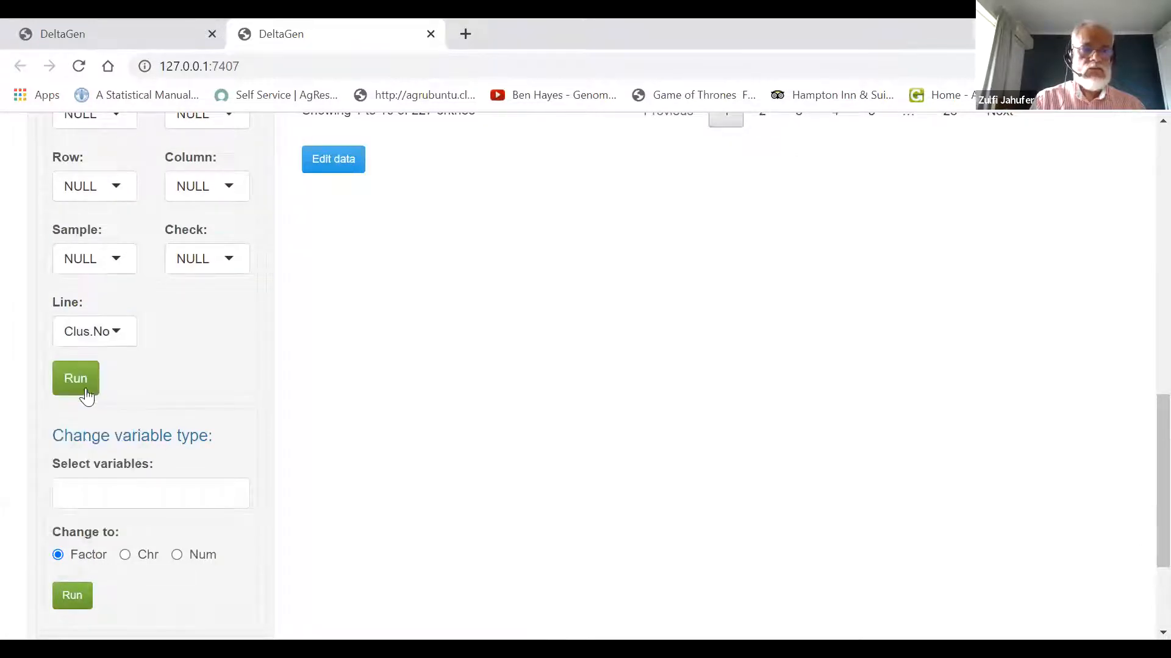
click(80, 382)
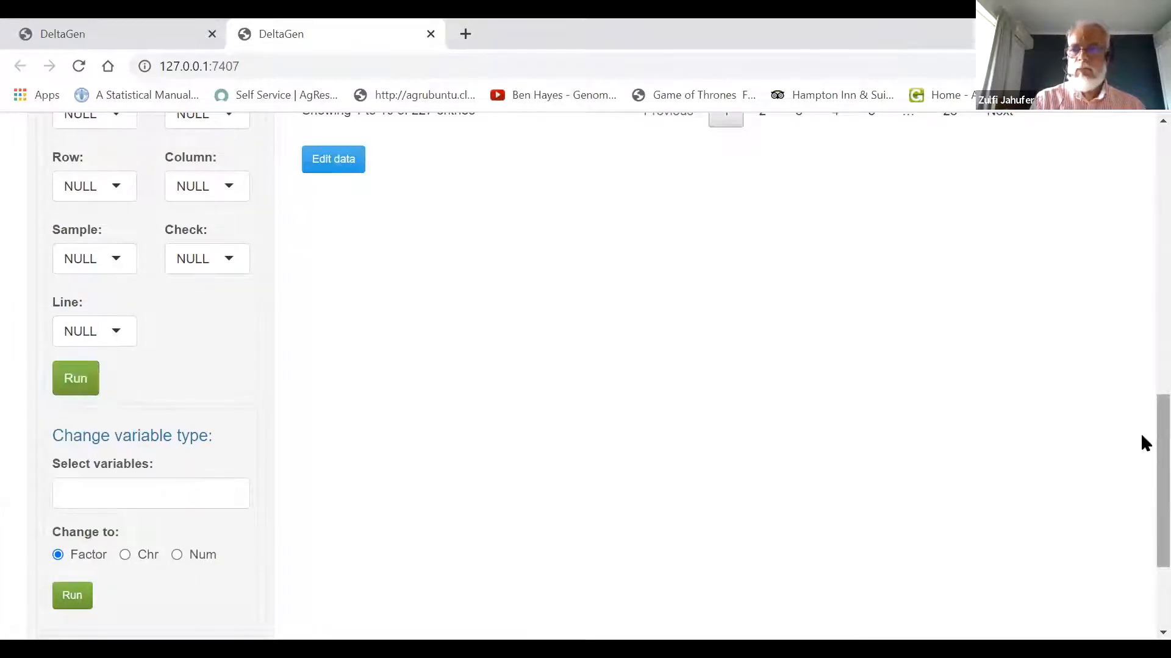
scroll(1140, 343, up, 11)
scroll(1141, 345, up, 3)
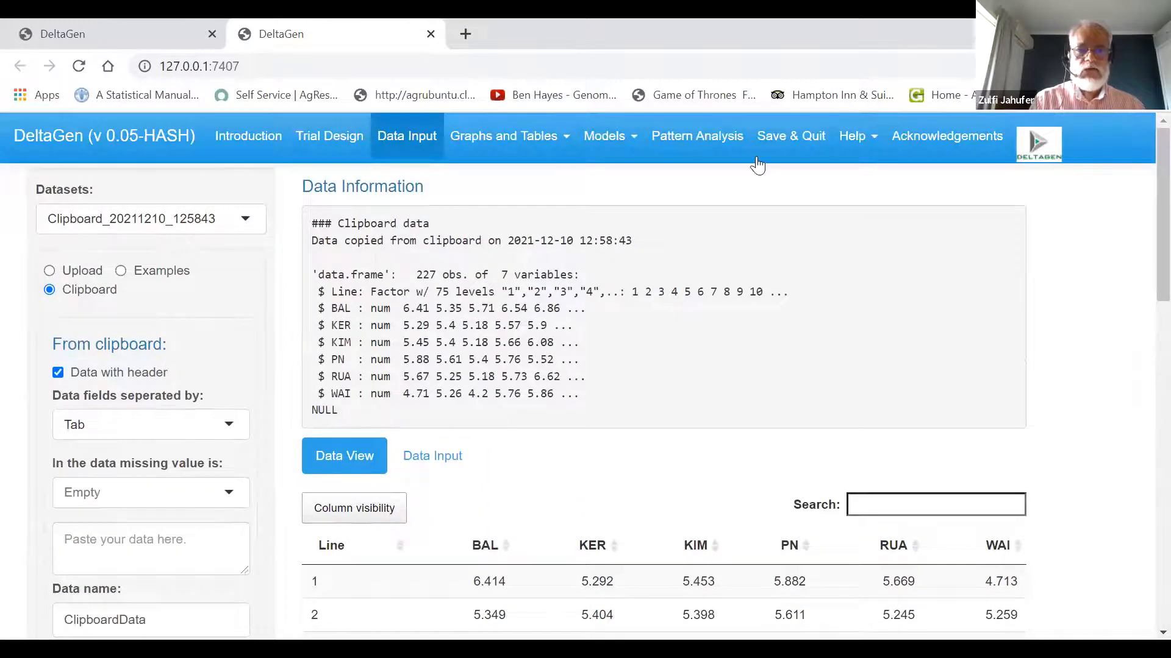
- Select BAL, KER, KIM, PN, RUA and WAI as the variables for the pattern analysis
click(710, 139)
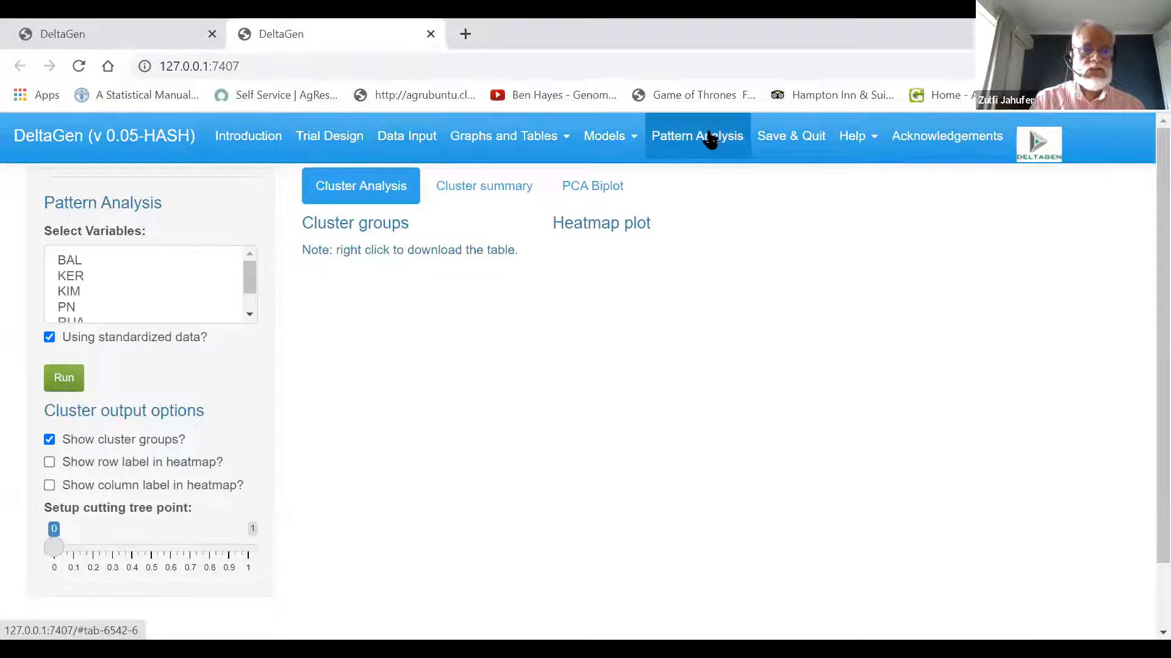
click(172, 261)
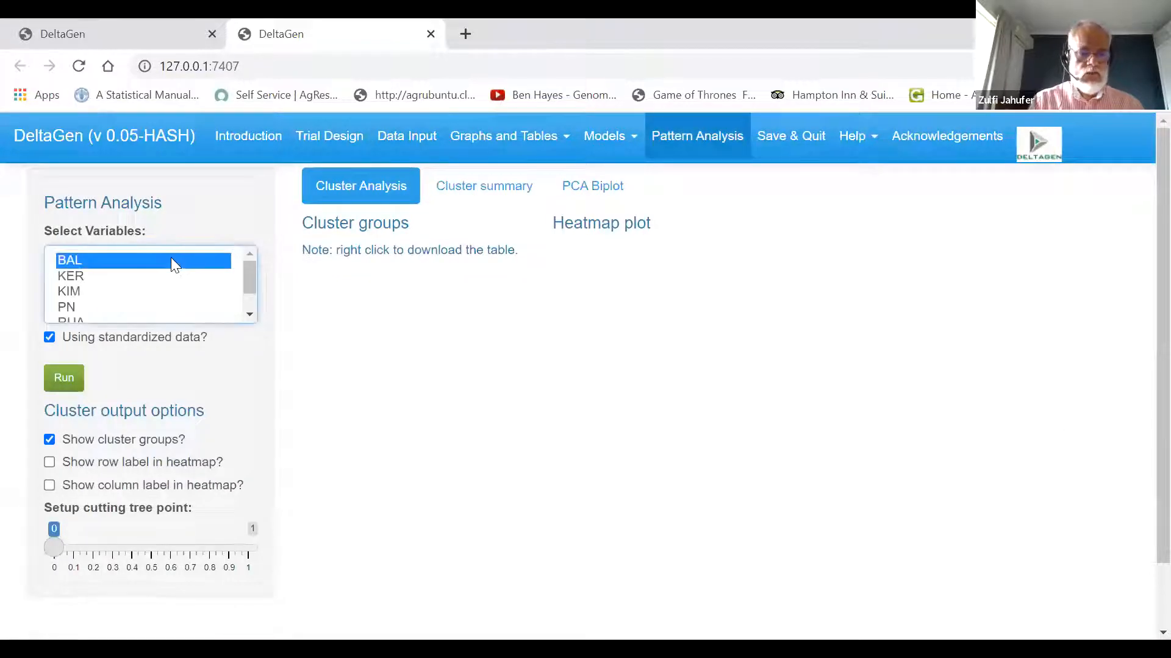
ctrl+click(144, 278)
ctrl+click(134, 292)
ctrl+click(128, 307)
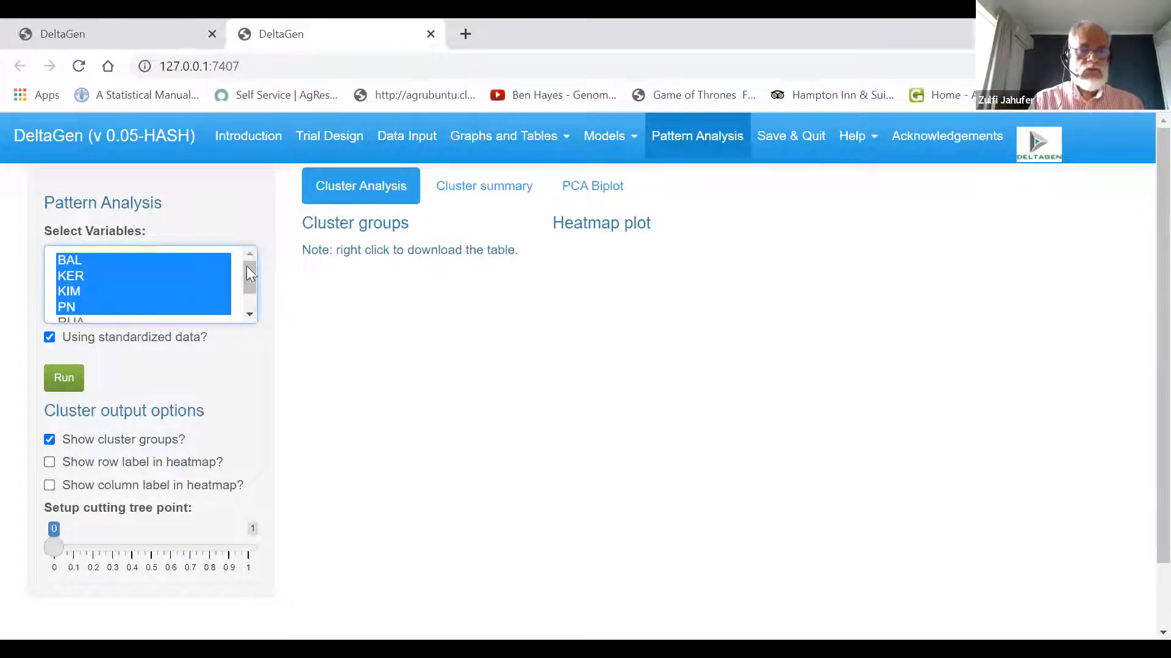
click(251, 313)
ctrl+click(160, 292)
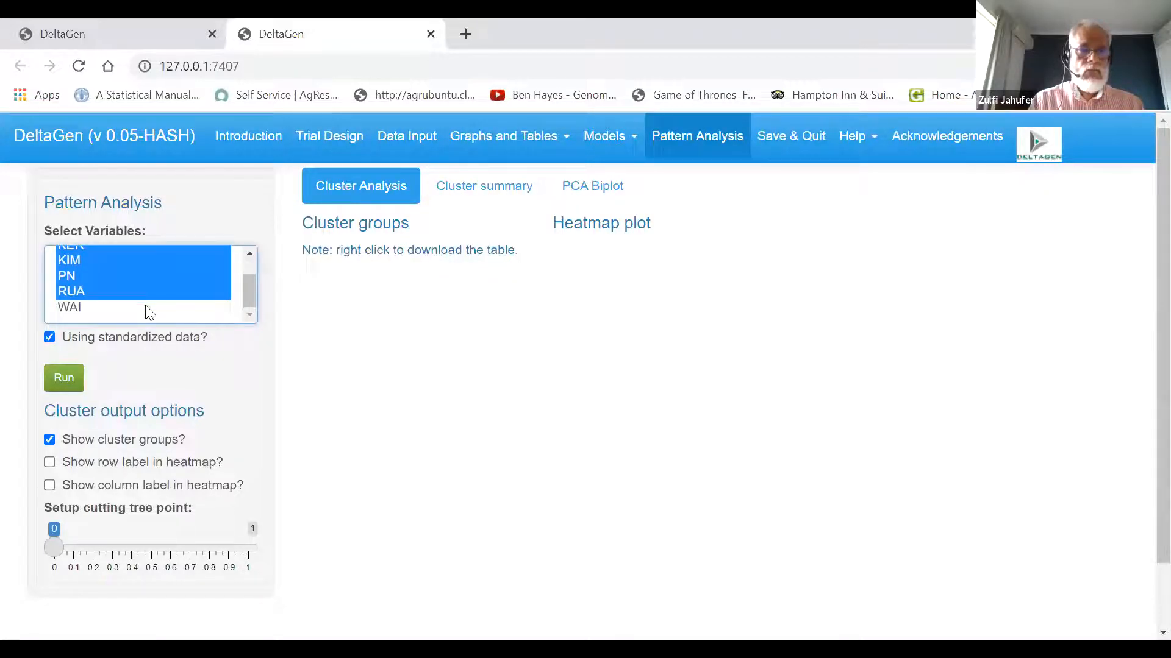
ctrl+click(150, 310)
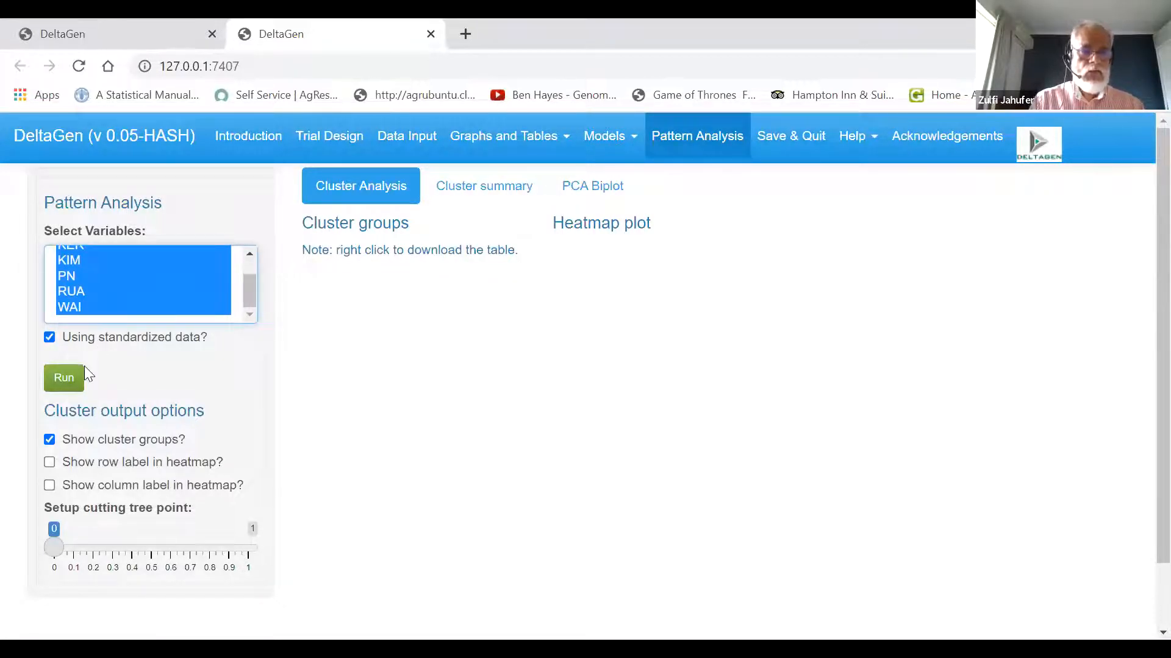
- Run the cluster analysis on standardized data and view the cluster groups table through its WAI column
click(70, 380)
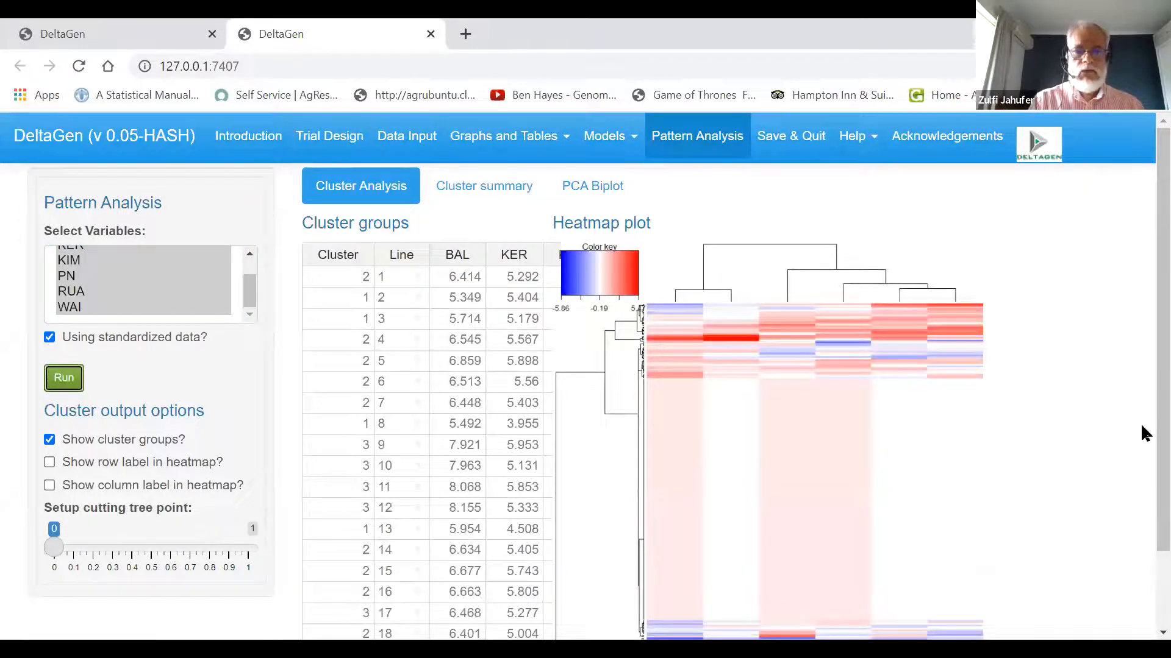
scroll(1140, 365, down, 2)
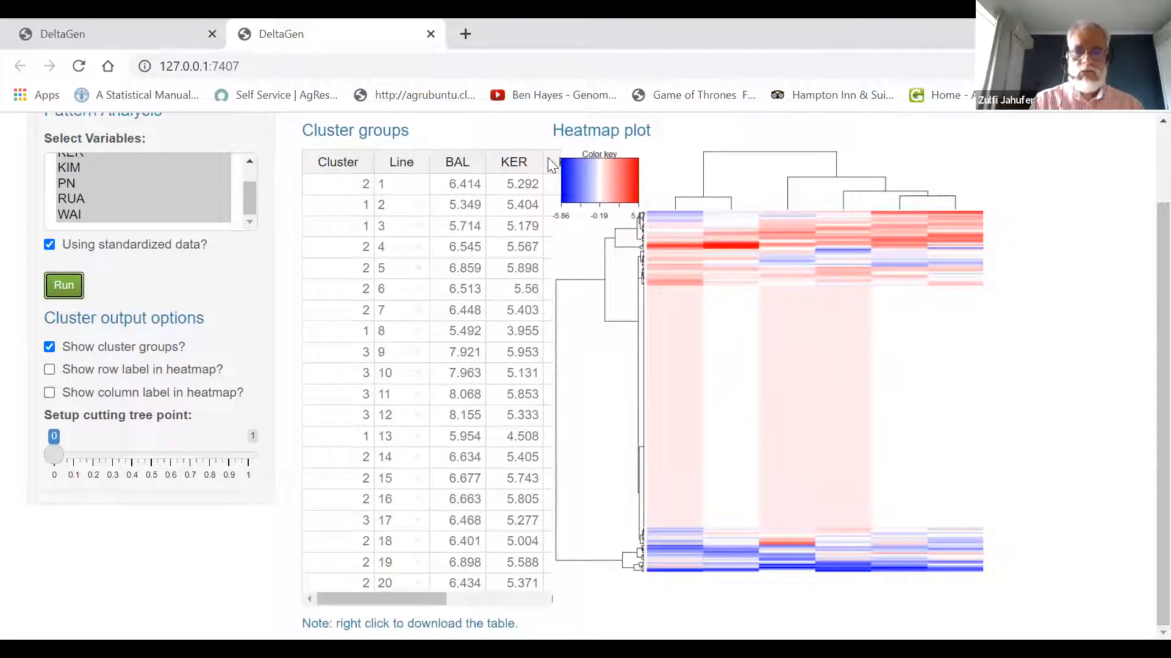
drag(393, 604, 553, 603)
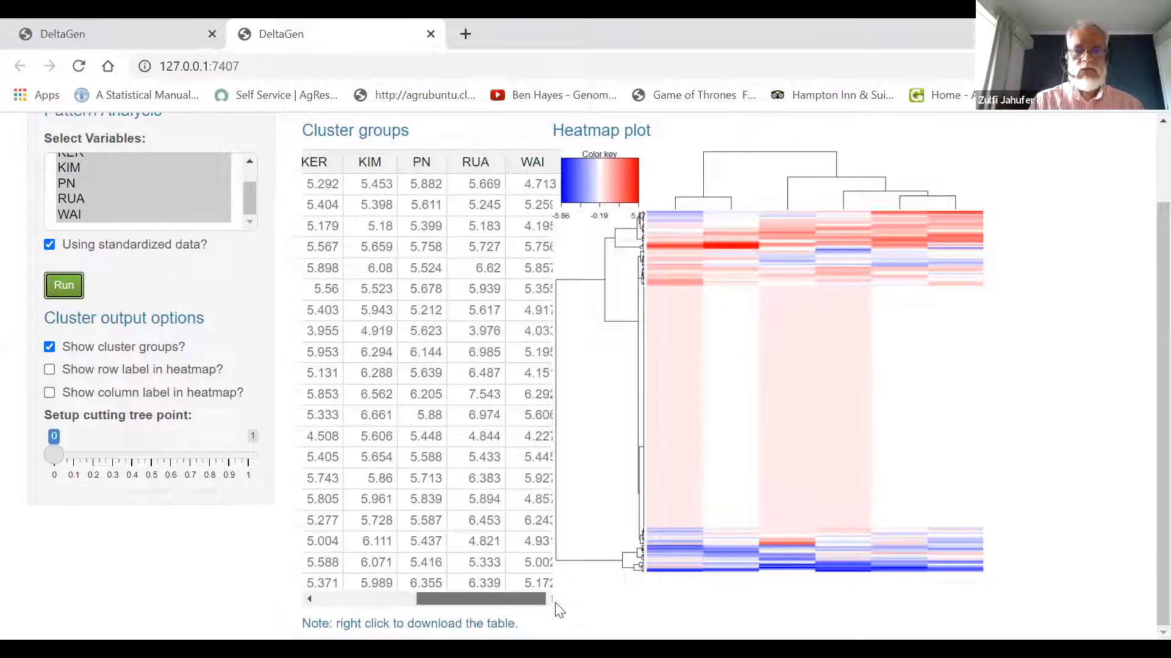
- Sort the cluster groups by WAI in ascending order and try to download the table to CSV
click(545, 162)
right_click(554, 161)
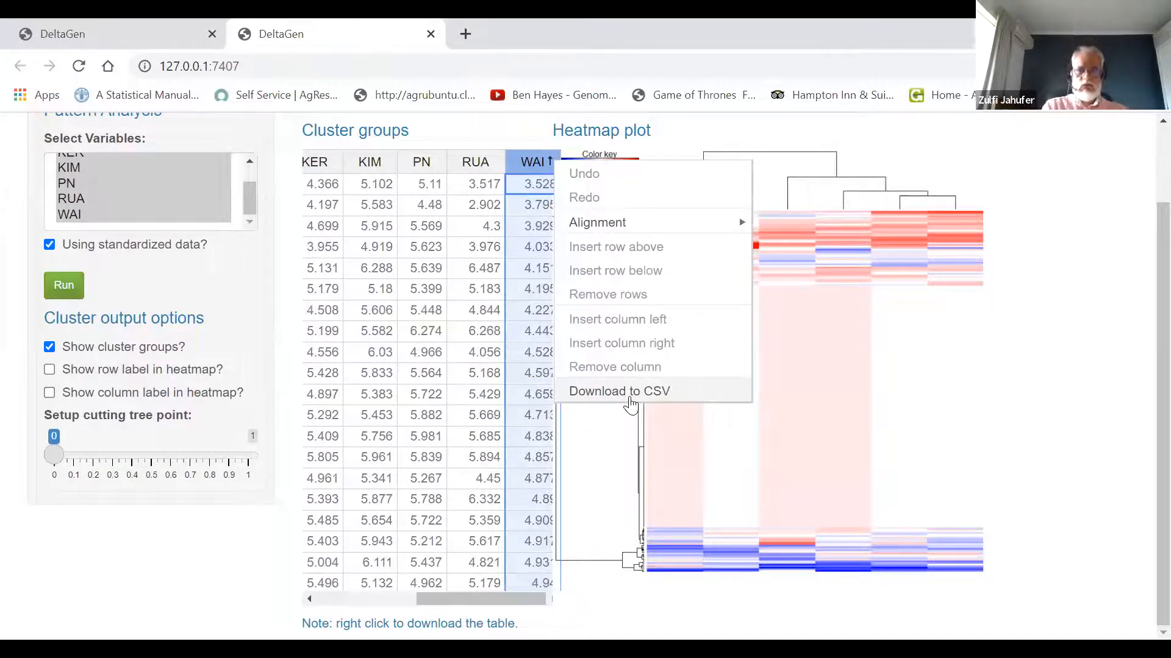
double_click(648, 396)
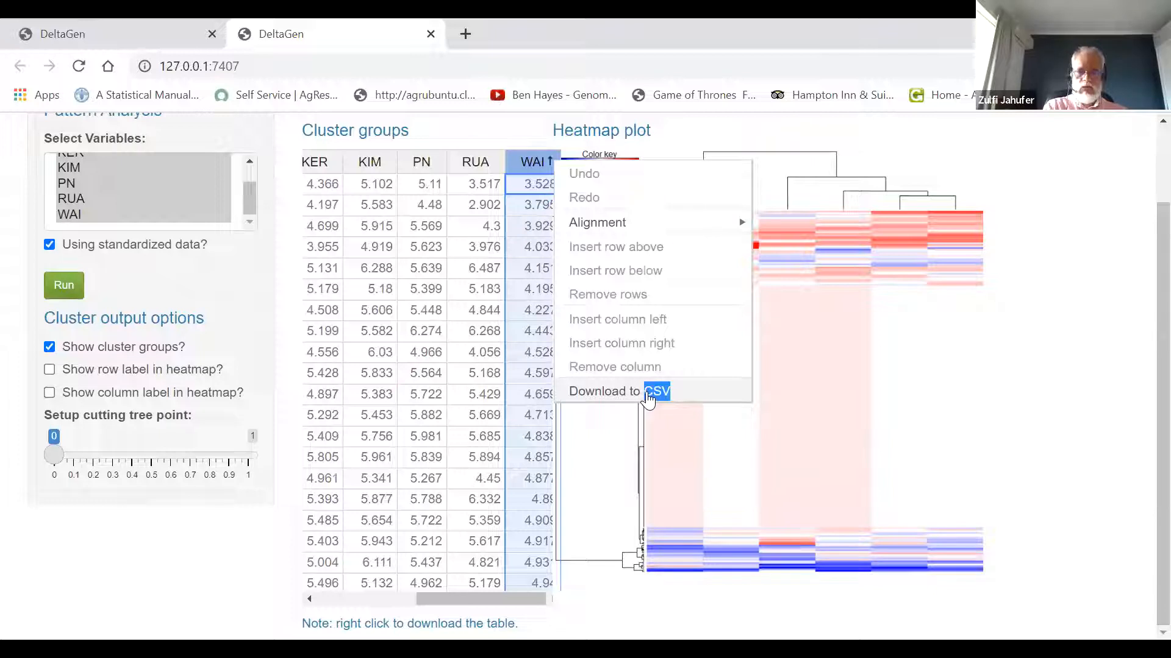
click(974, 403)
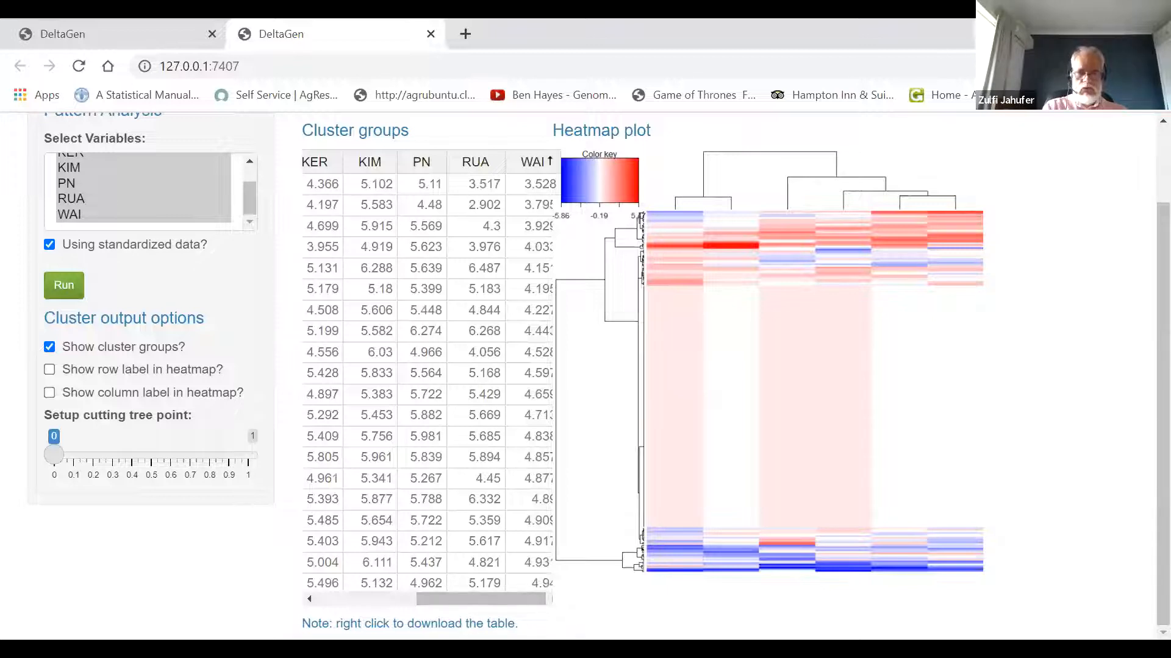
right_click(533, 368)
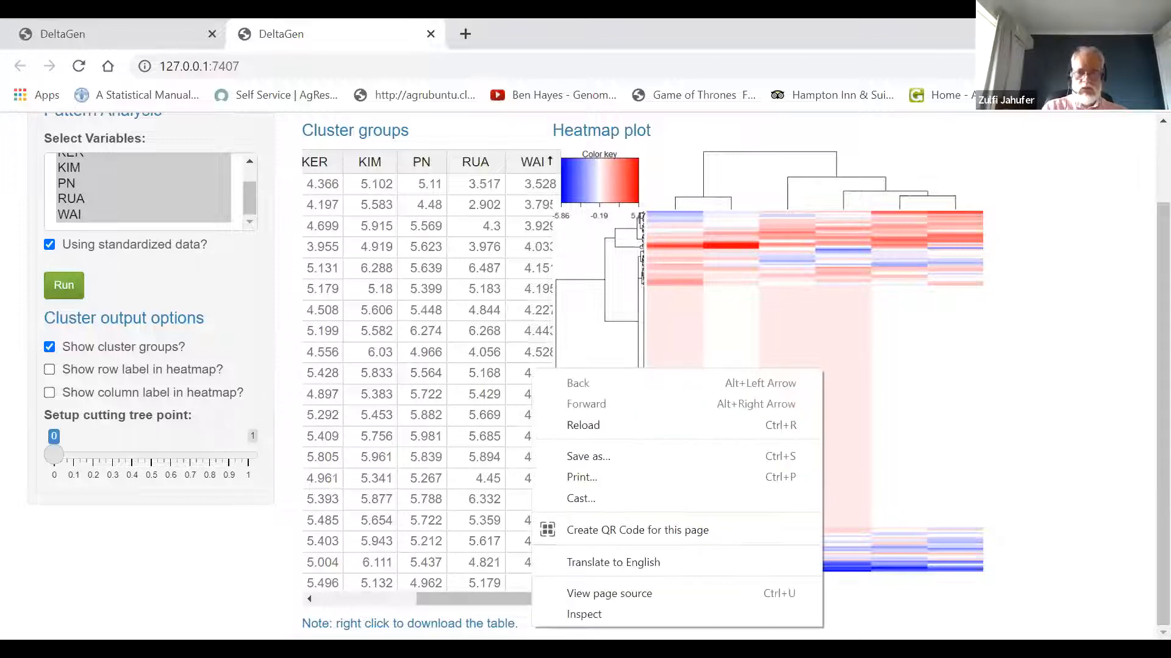
click(994, 407)
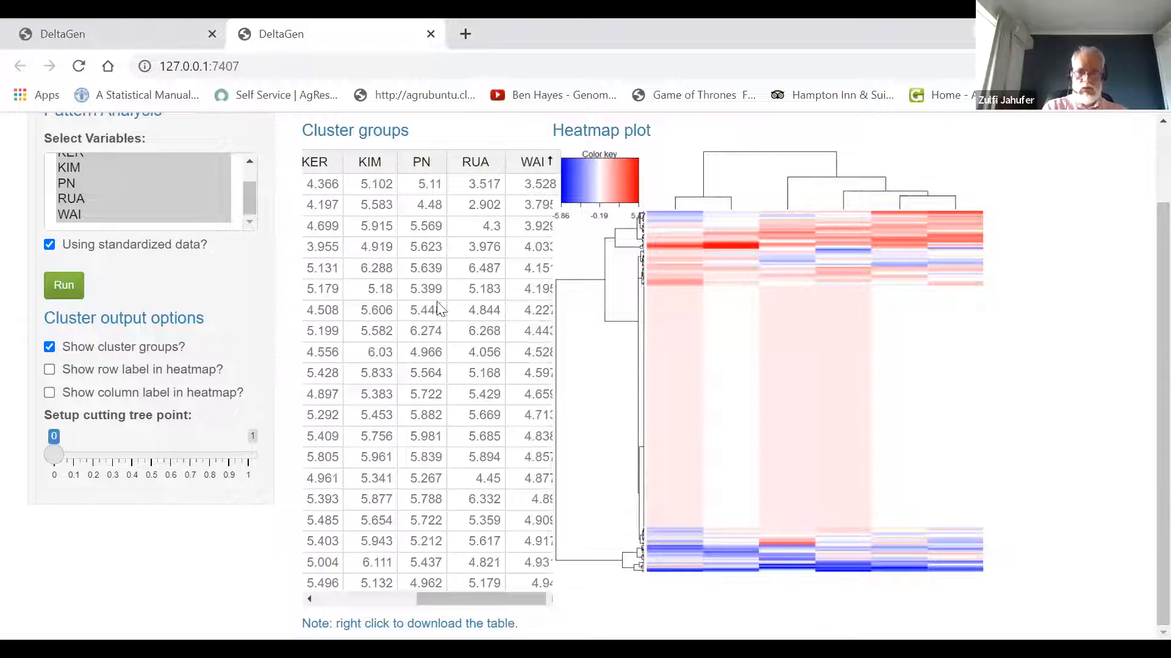
click(507, 163)
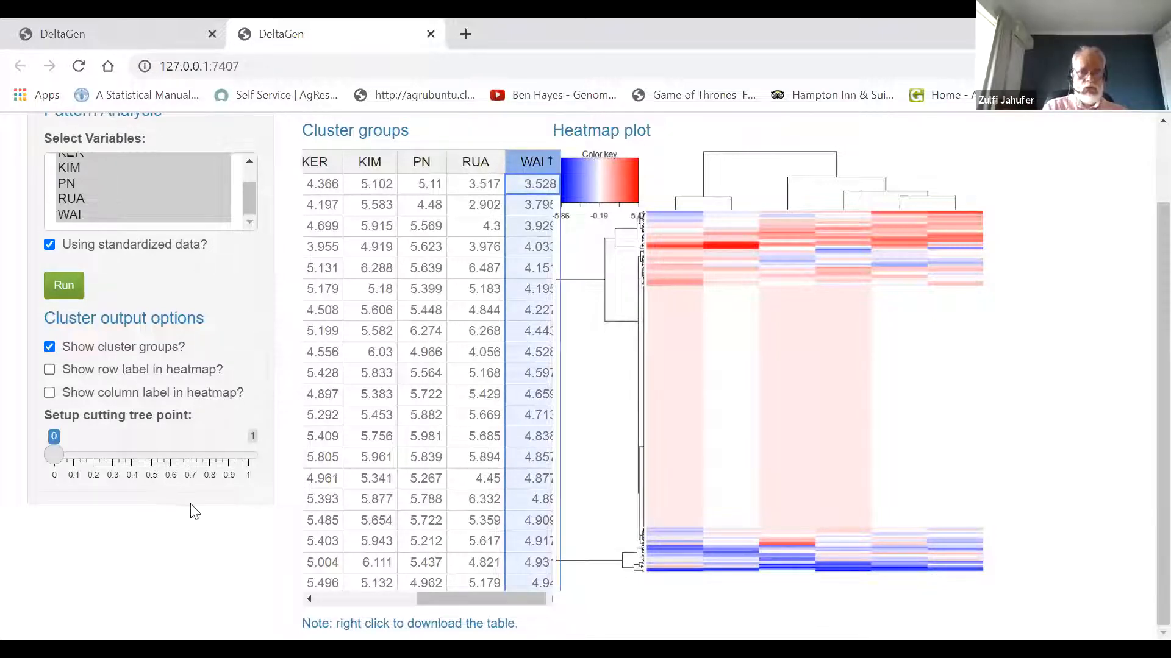
click(206, 561)
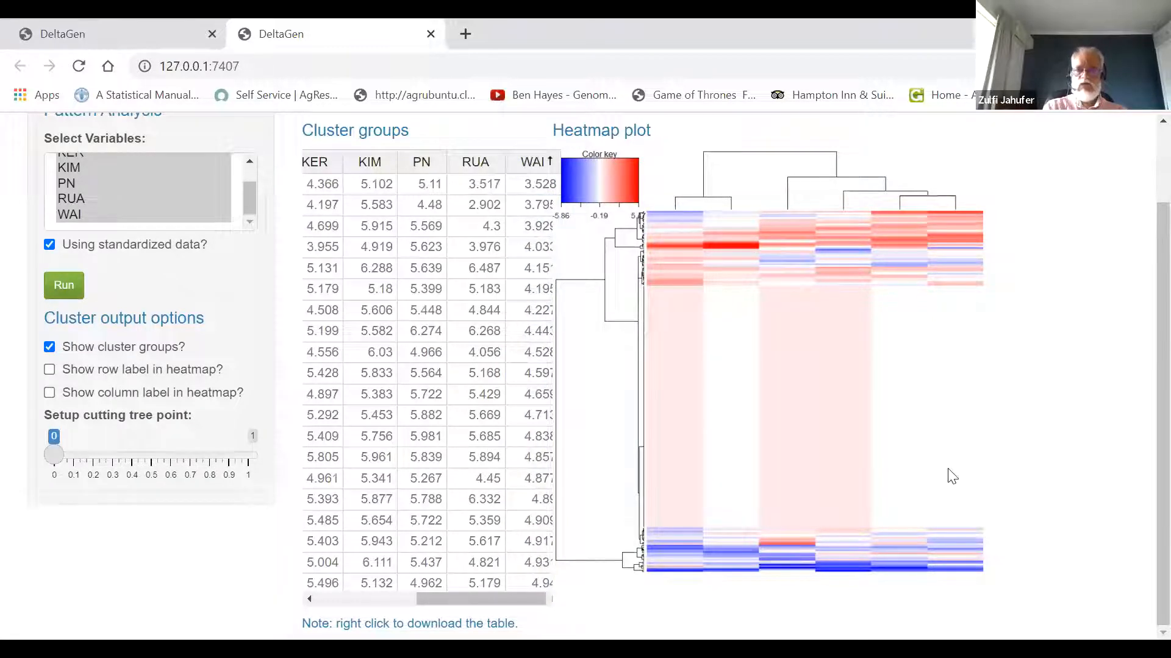
- Open the cluster summary showing the mean and sd for each variable
scroll(1141, 345, up, 2)
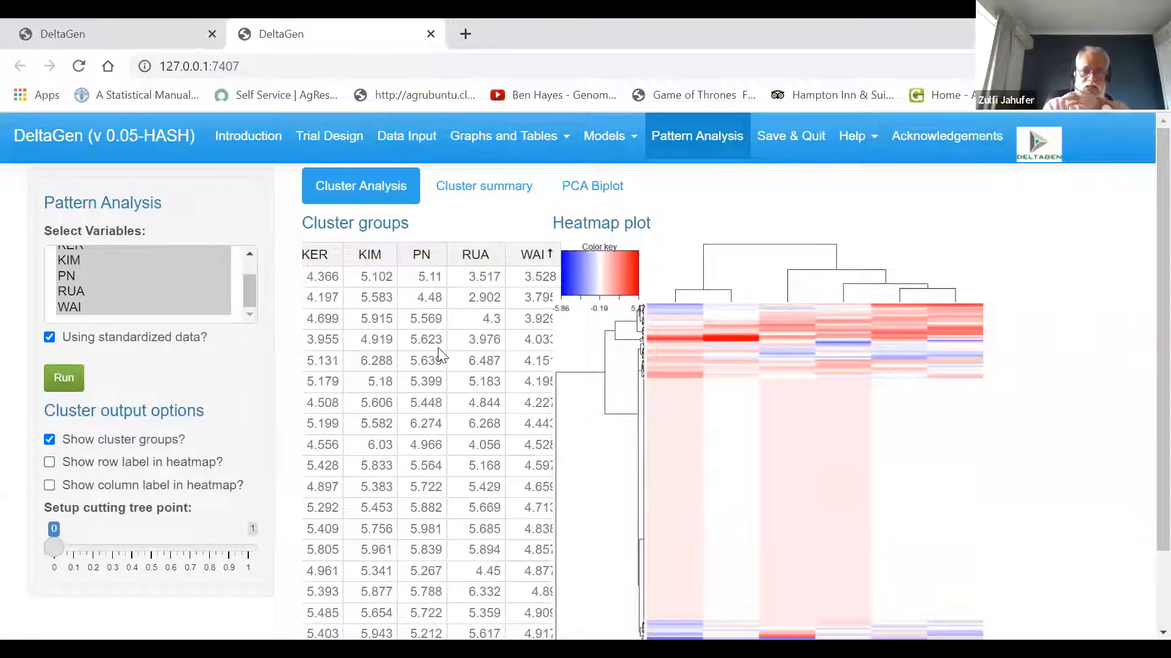
click(509, 191)
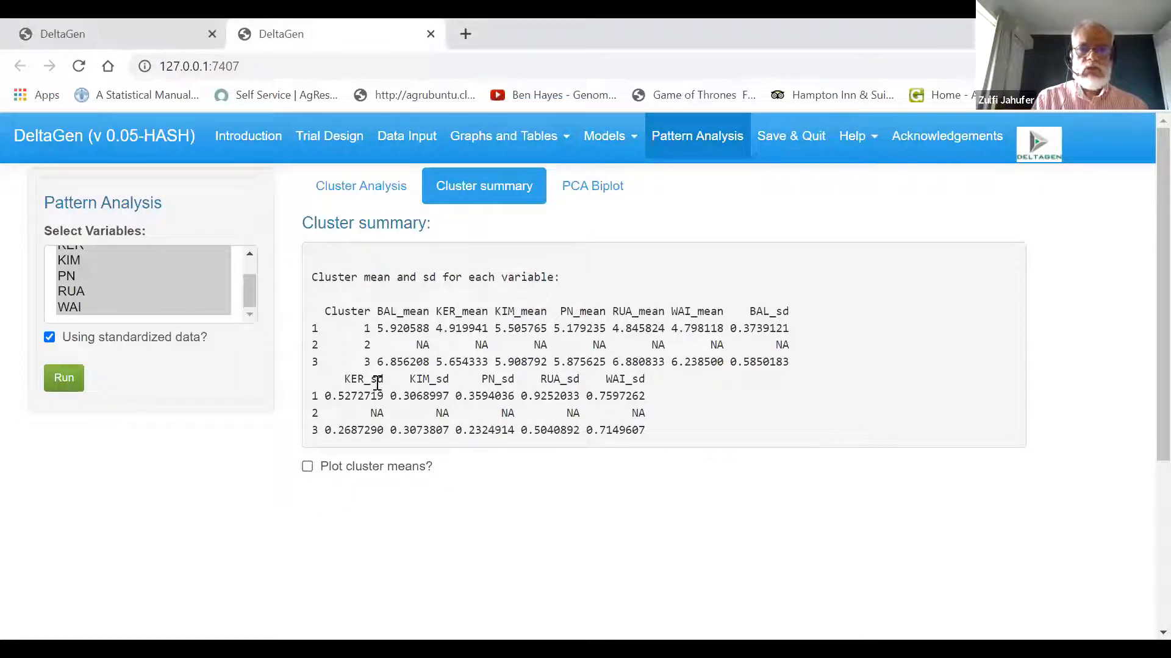
- Look over the PCA biplot, then examine the cluster groups table from the Cluster column, the heatmap and the selected variables
click(607, 189)
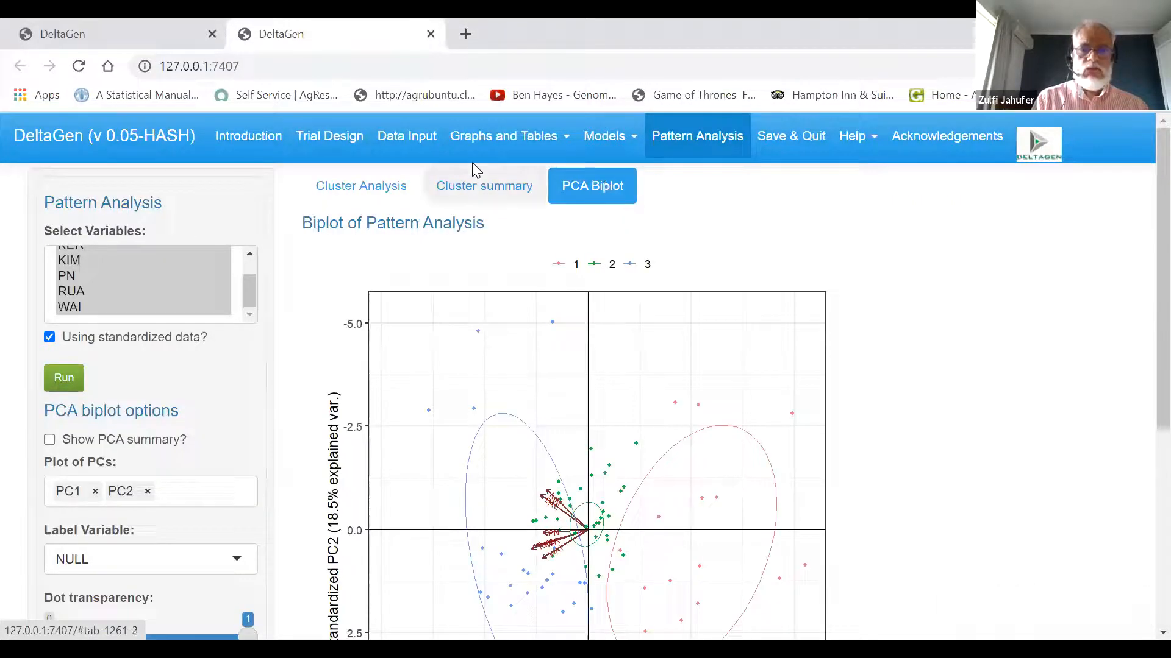
click(385, 195)
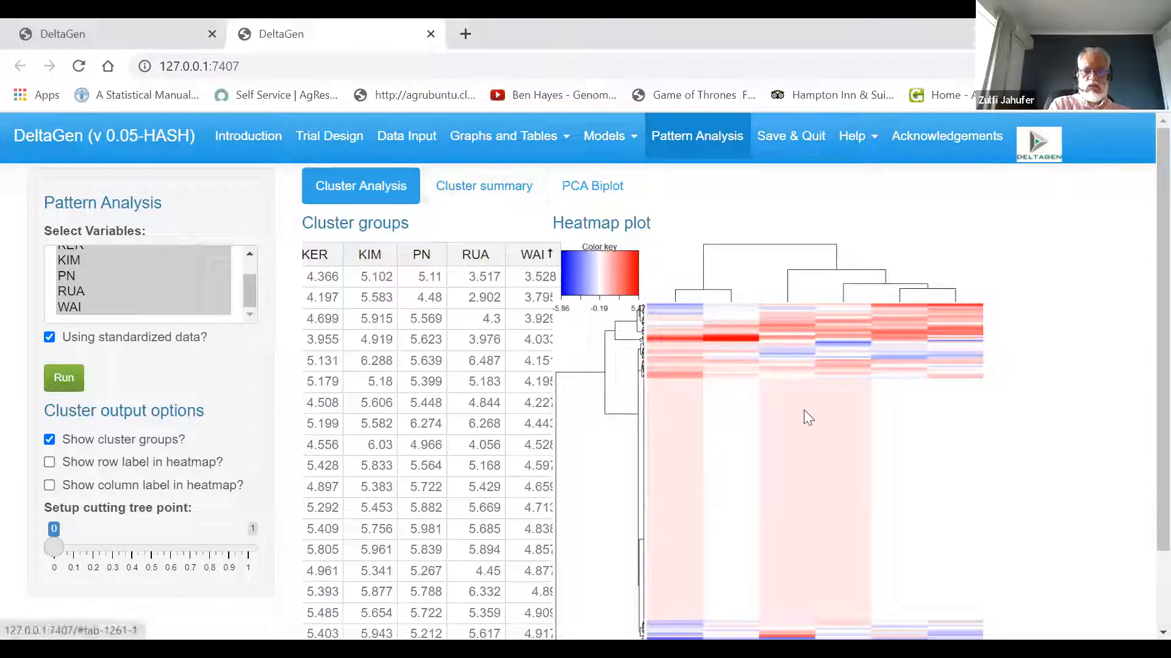
scroll(1142, 537, down, 2)
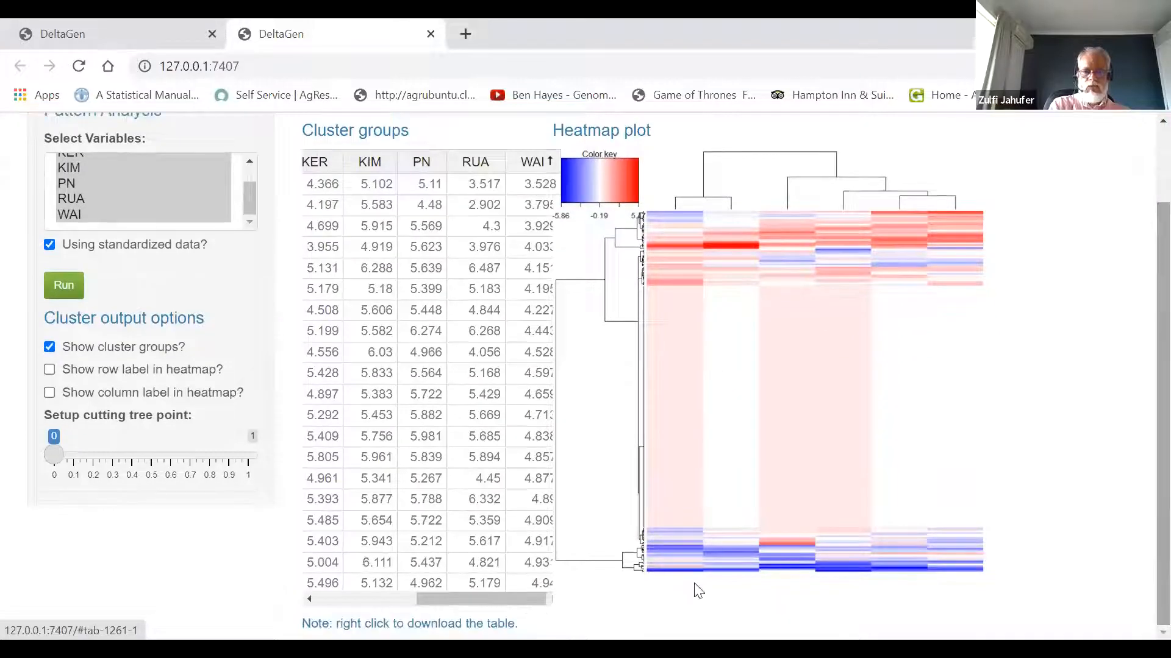
drag(497, 595, 357, 619)
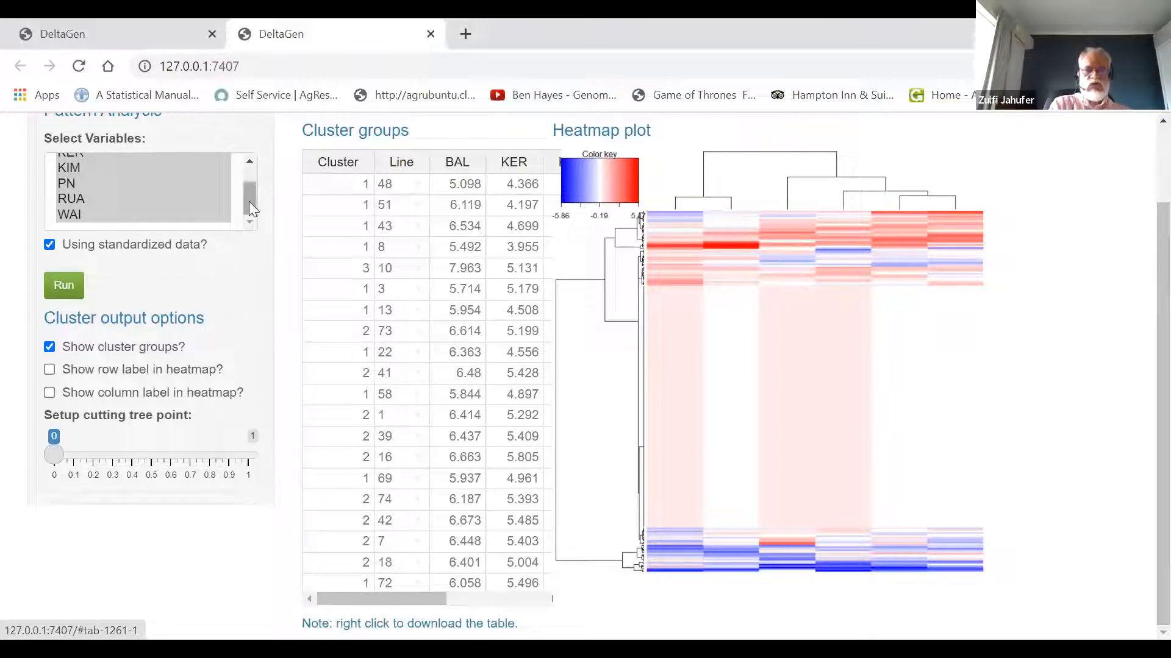
drag(250, 182, 250, 166)
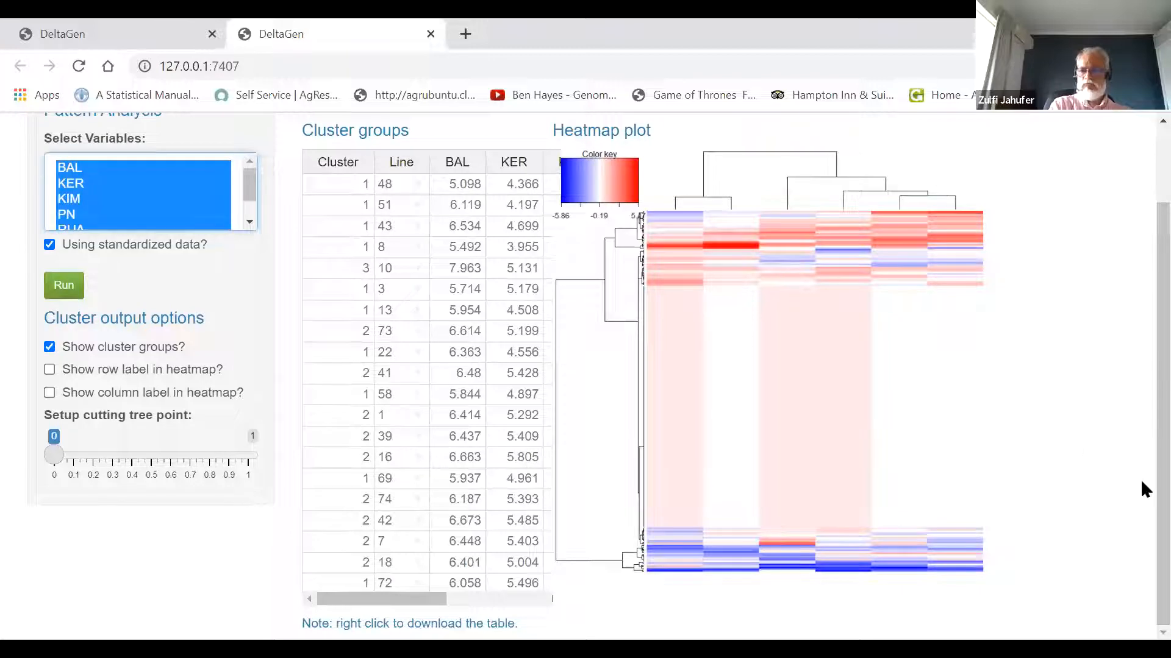
scroll(1142, 491, up, 2)
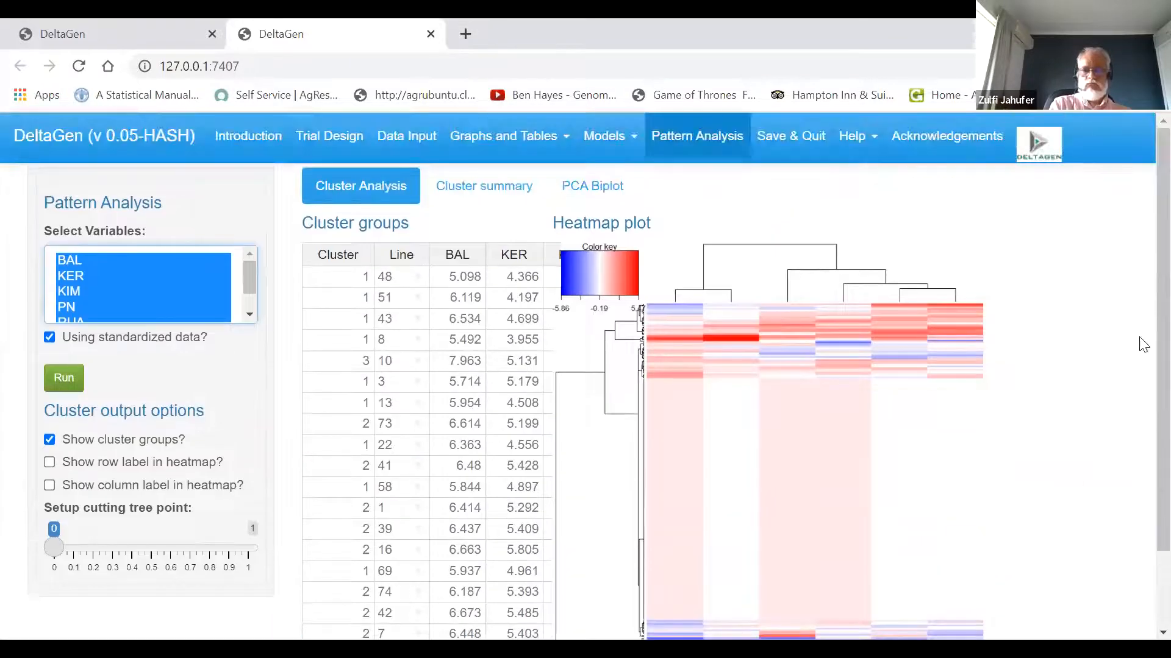
- Open the PCA biplot, hide its ellipses and label the points with the Line variable
click(598, 187)
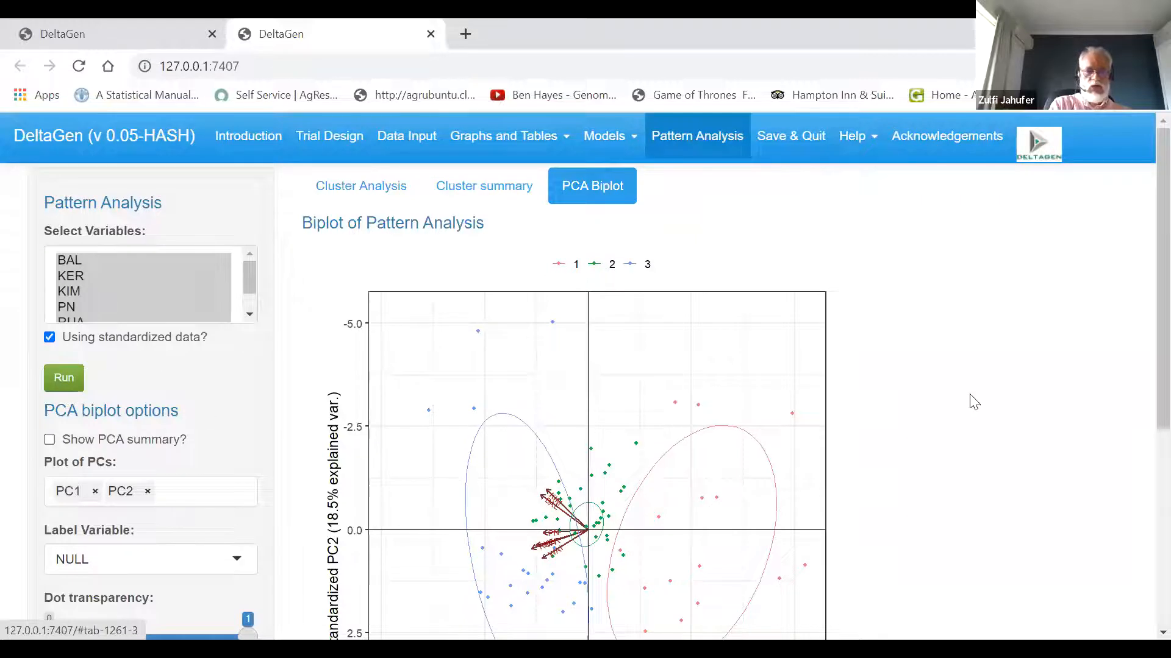
scroll(1143, 426, down, 3)
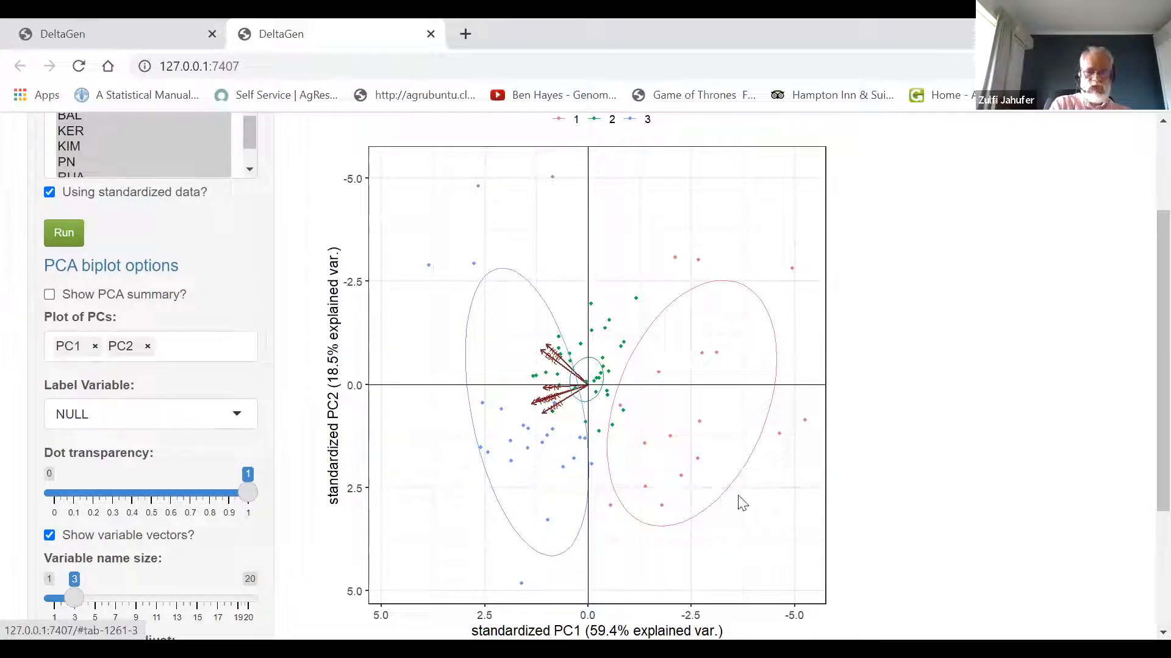
drag(1142, 485, 1140, 564)
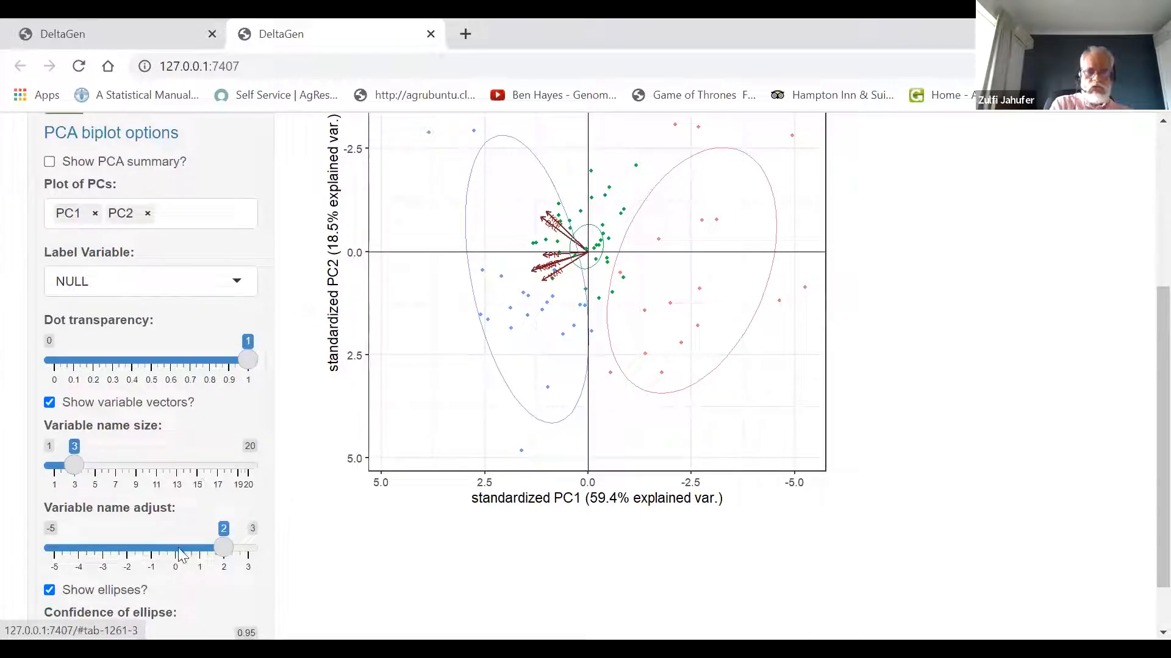
click(99, 590)
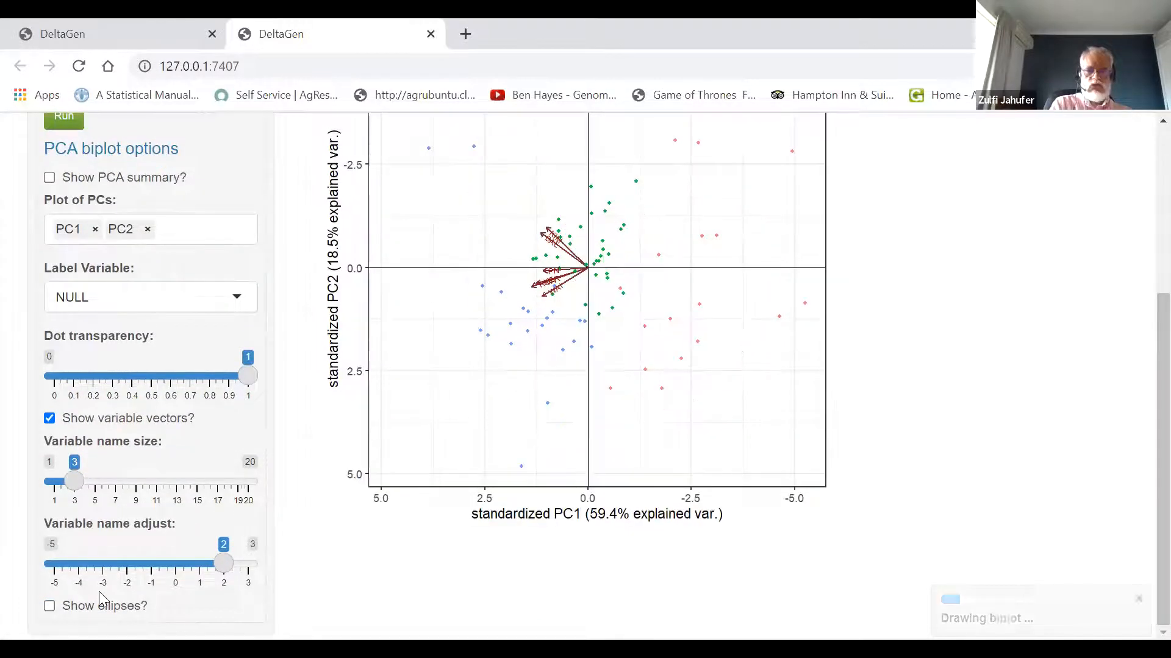
click(232, 311)
click(138, 384)
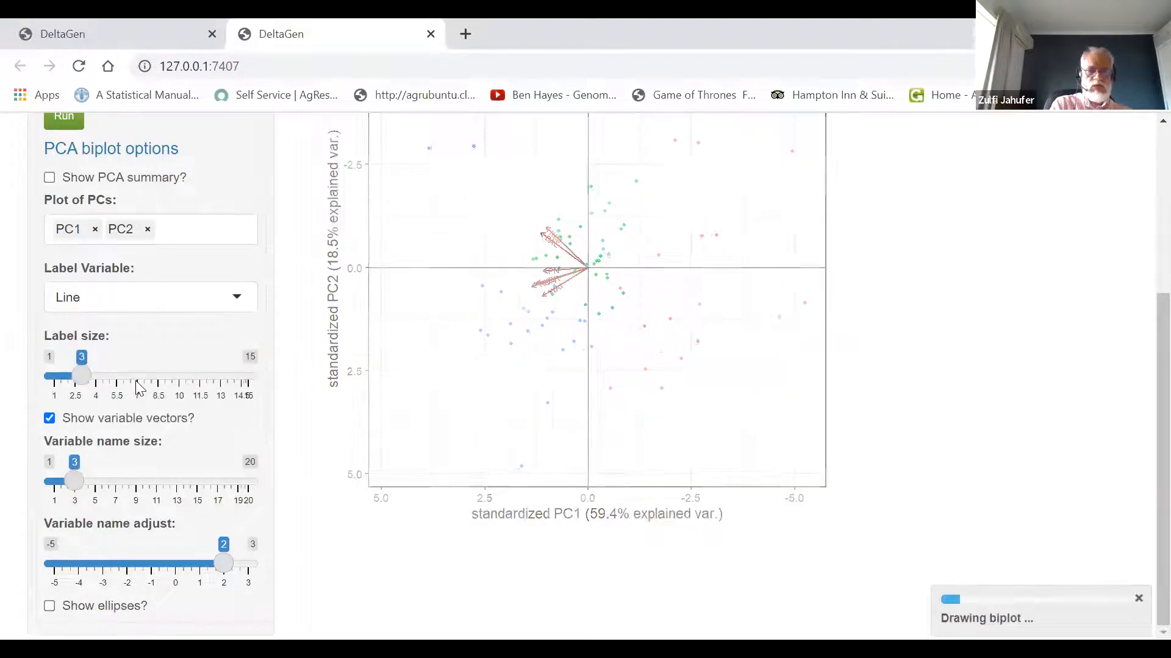
- Set the biplot's label size to 5, the variable name size to 9 and the variable name adjust to -2
drag(94, 381, 113, 383)
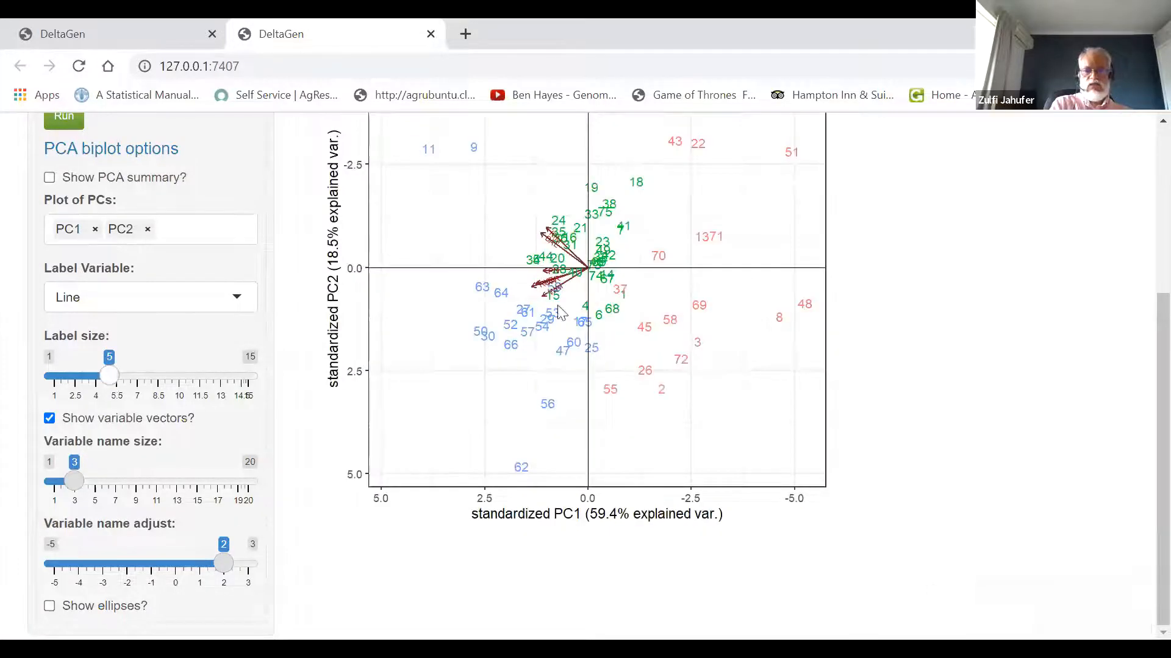
drag(71, 480, 139, 485)
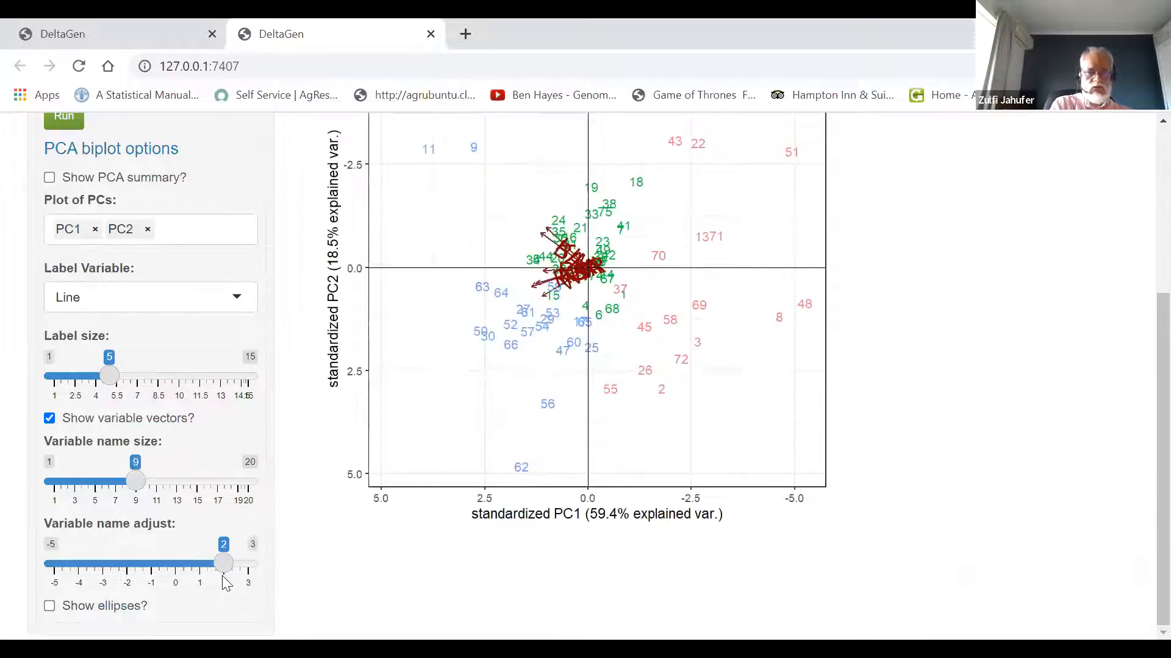
drag(223, 563, 128, 567)
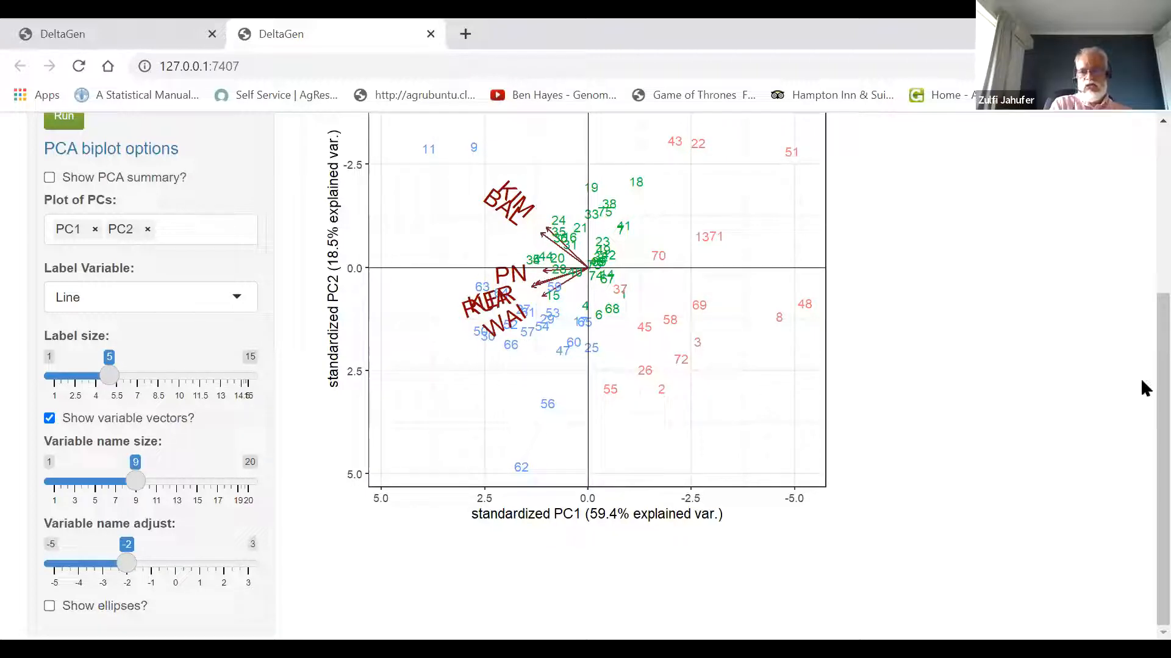
- Plot the cluster means by location from the cluster summary, with the environmental index included, and review the plot
scroll(1140, 367, up, 5)
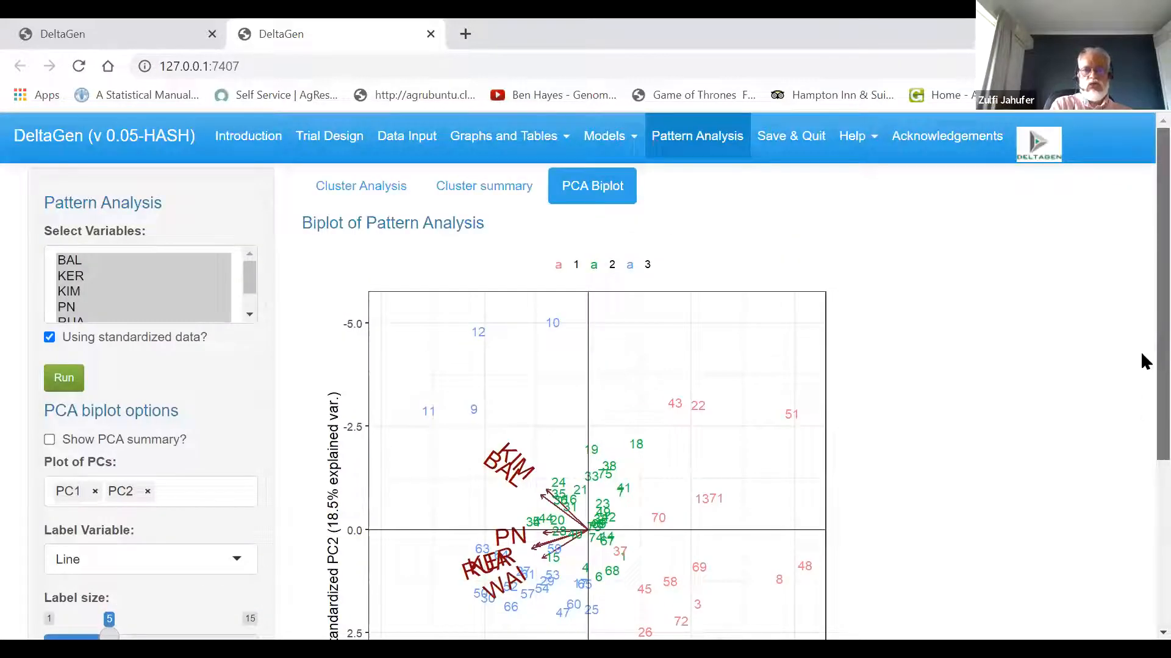
click(510, 186)
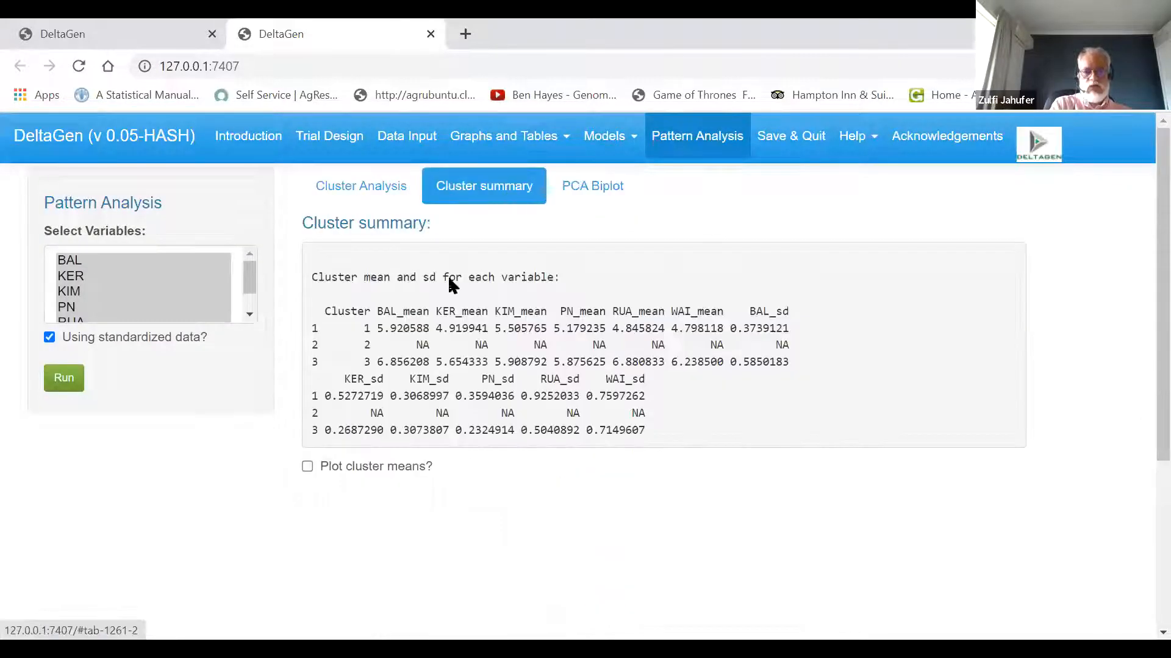
click(308, 467)
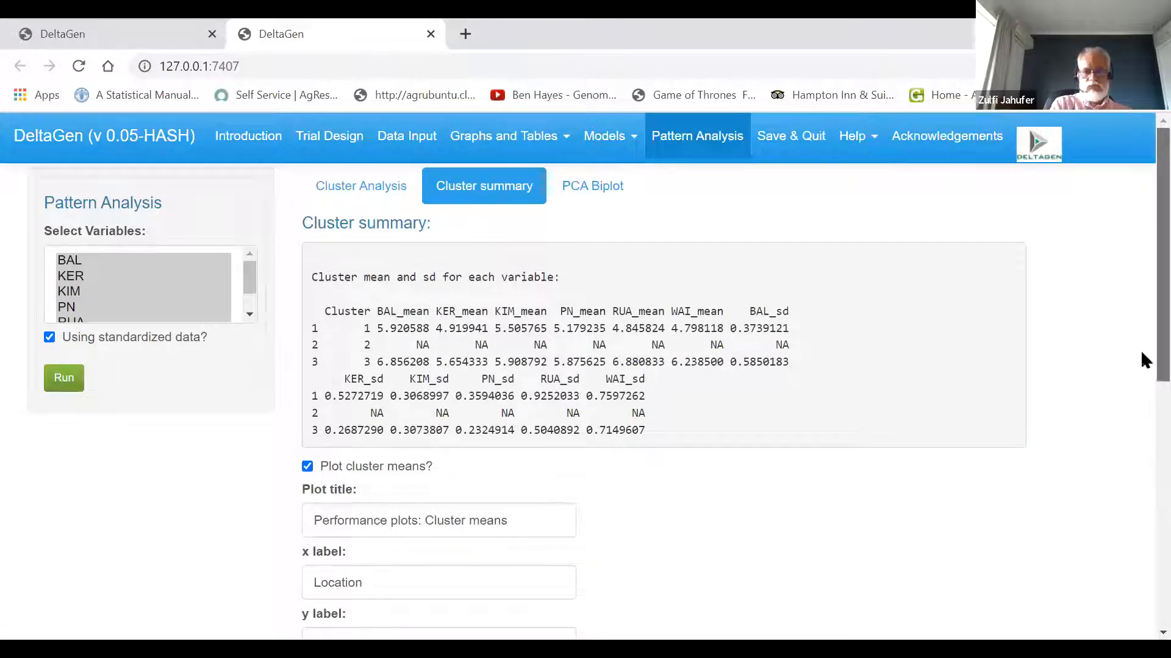
drag(1159, 350, 1159, 449)
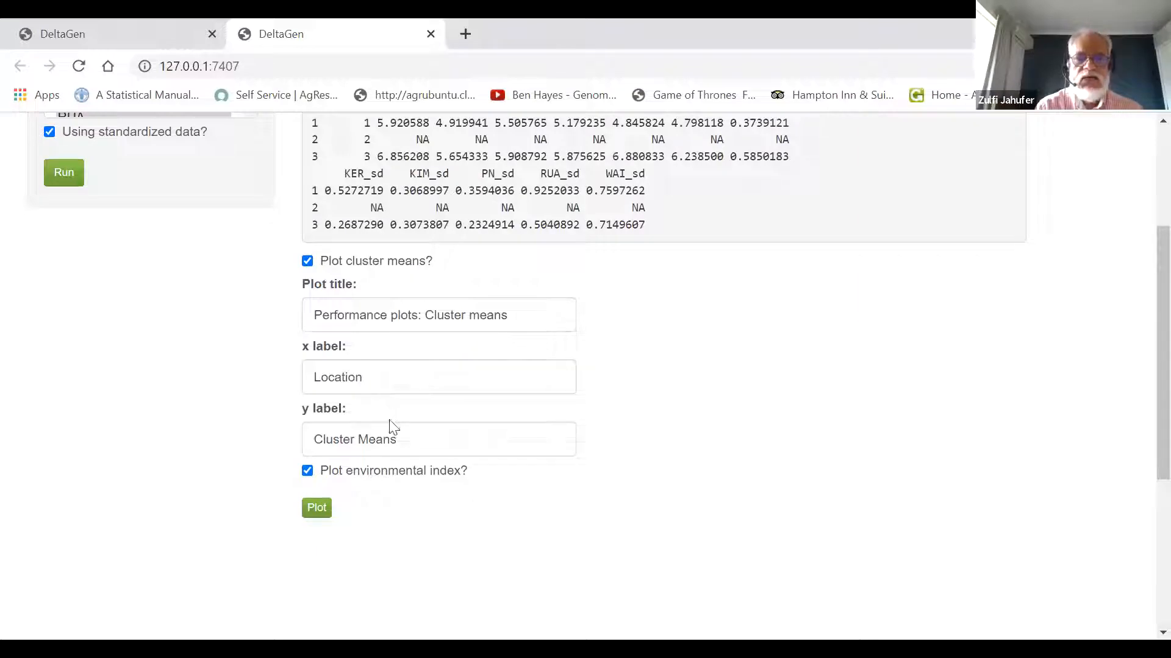
click(320, 511)
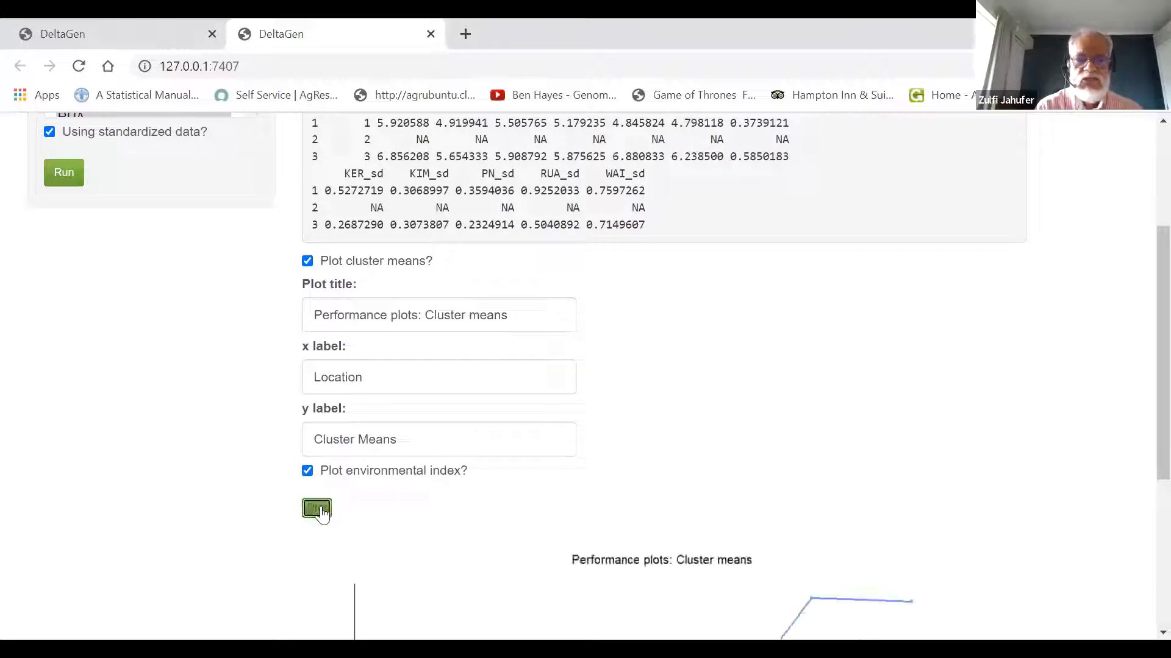
scroll(1143, 353, down, 5)
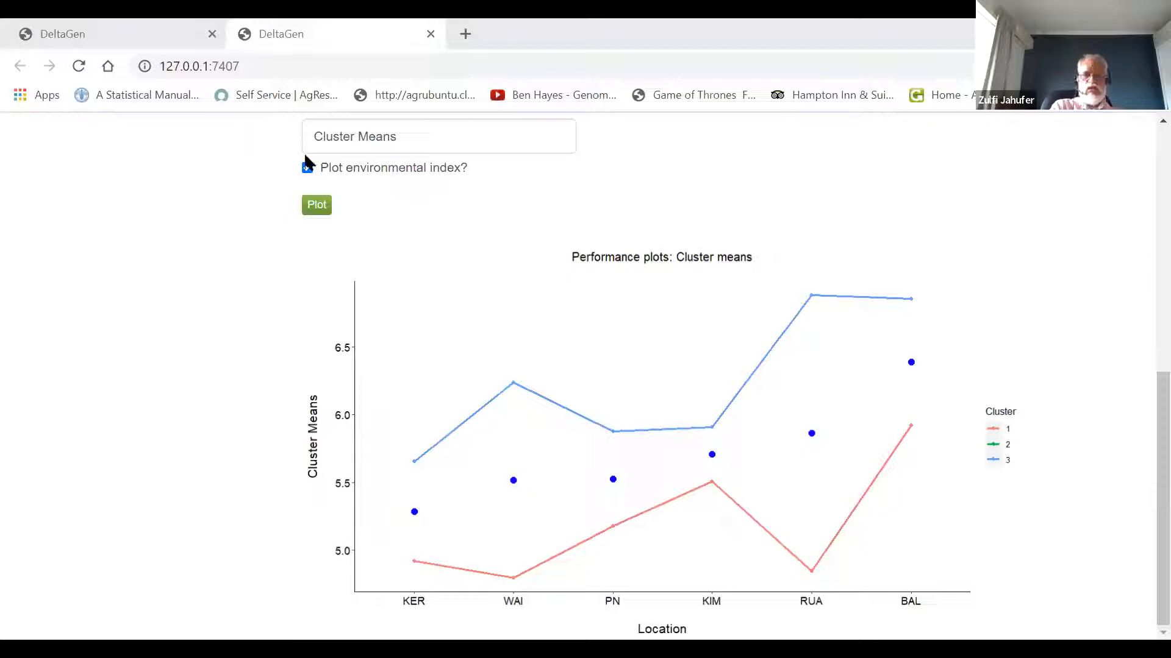
click(317, 205)
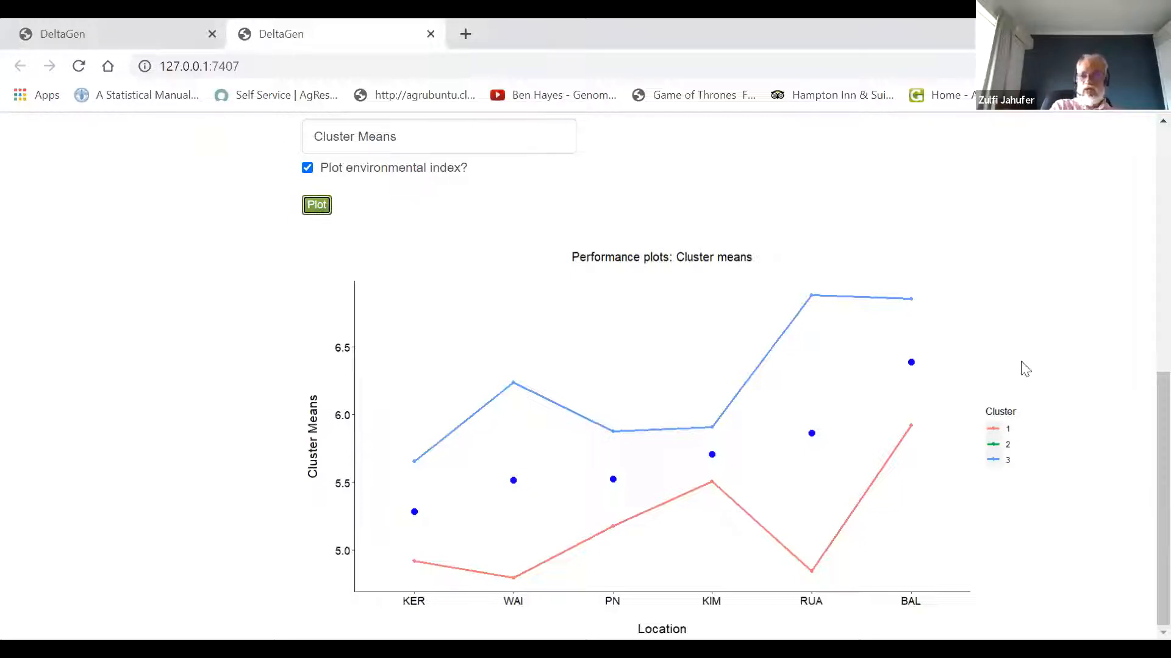
scroll(1142, 551, up, 10)
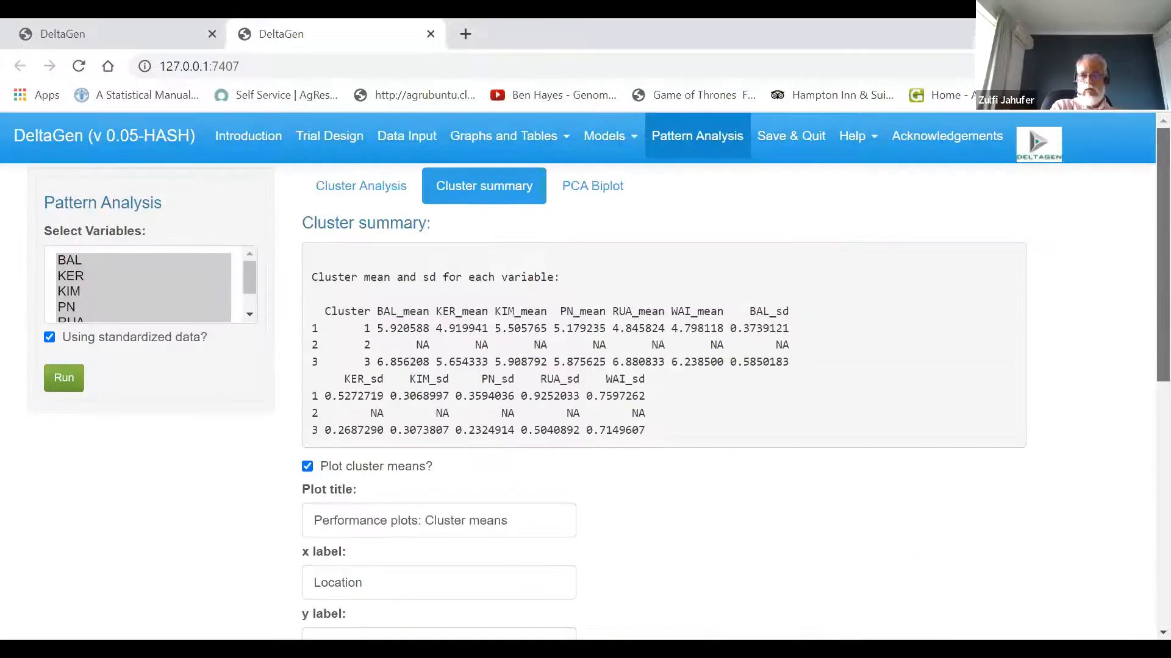
- Paste the copied trait data into the tab-separated clipboard input with header and submit it as ClipboardData
click(266, 141)
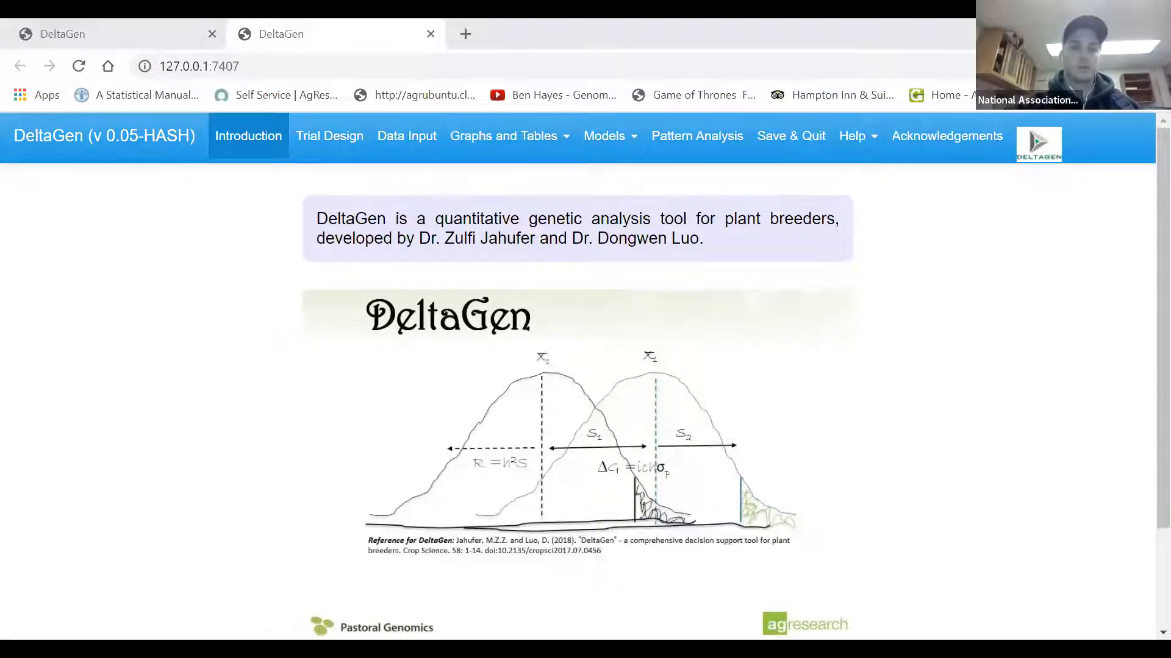
click(426, 147)
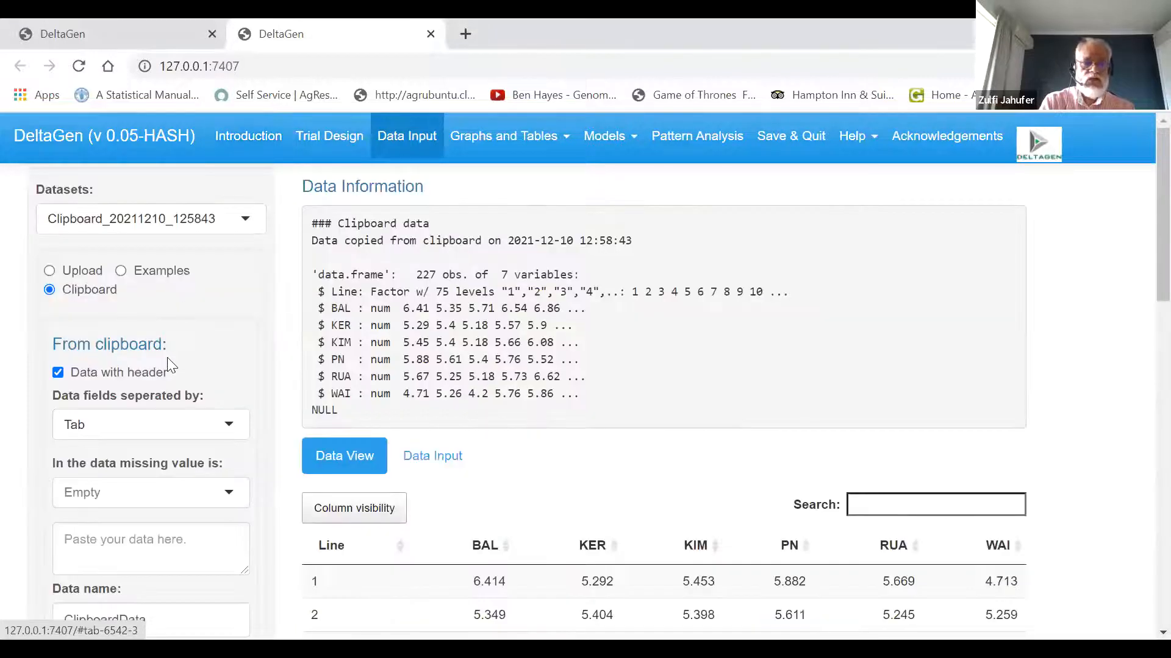
click(103, 544)
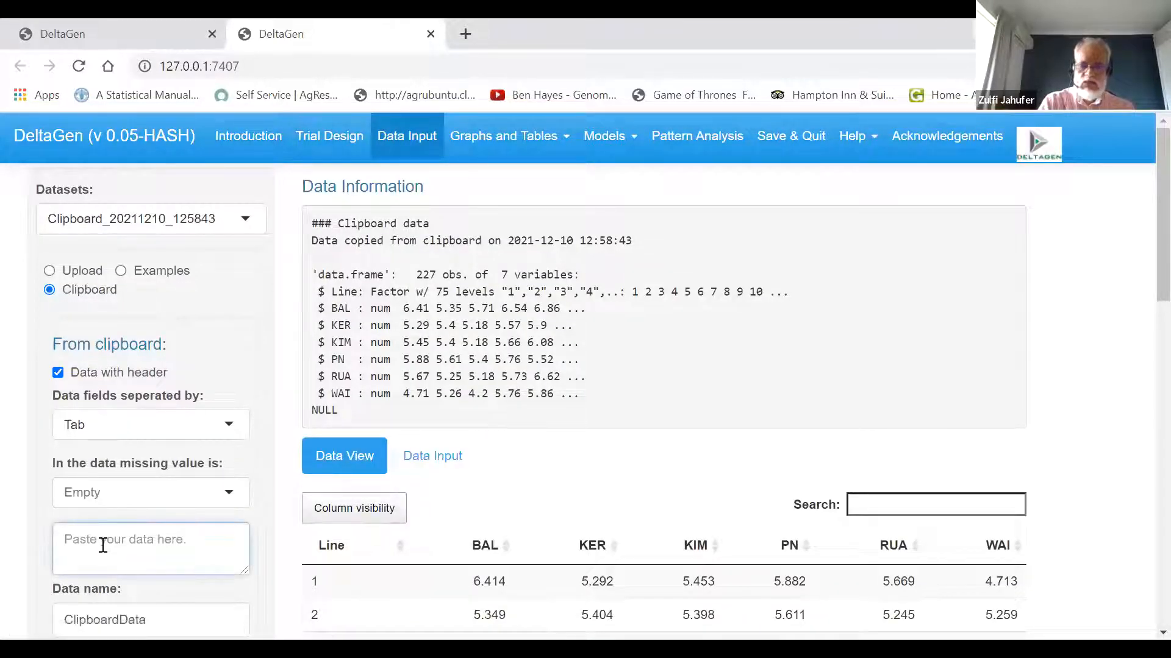
right_click(105, 551)
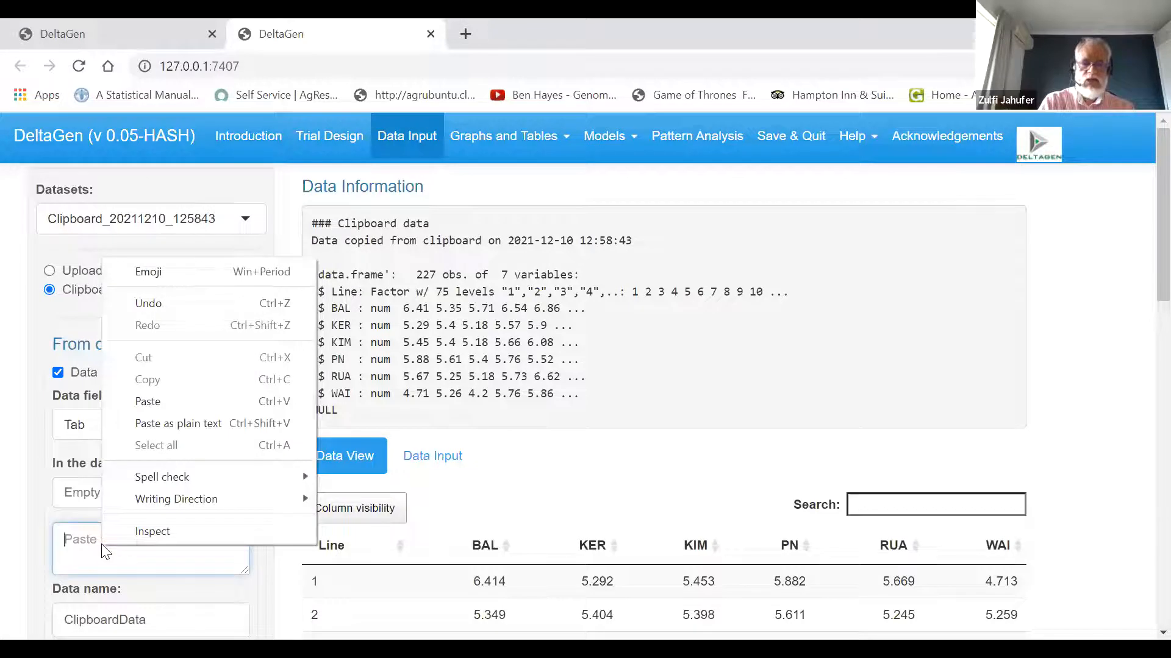
click(160, 403)
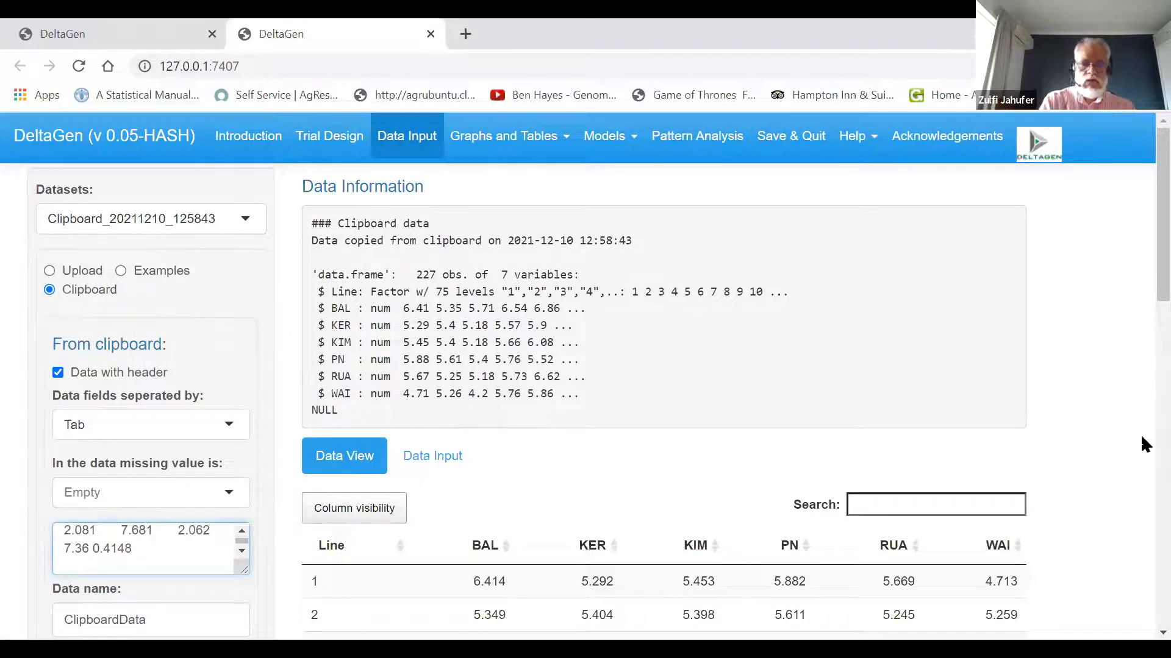
scroll(585, 377, down, 3)
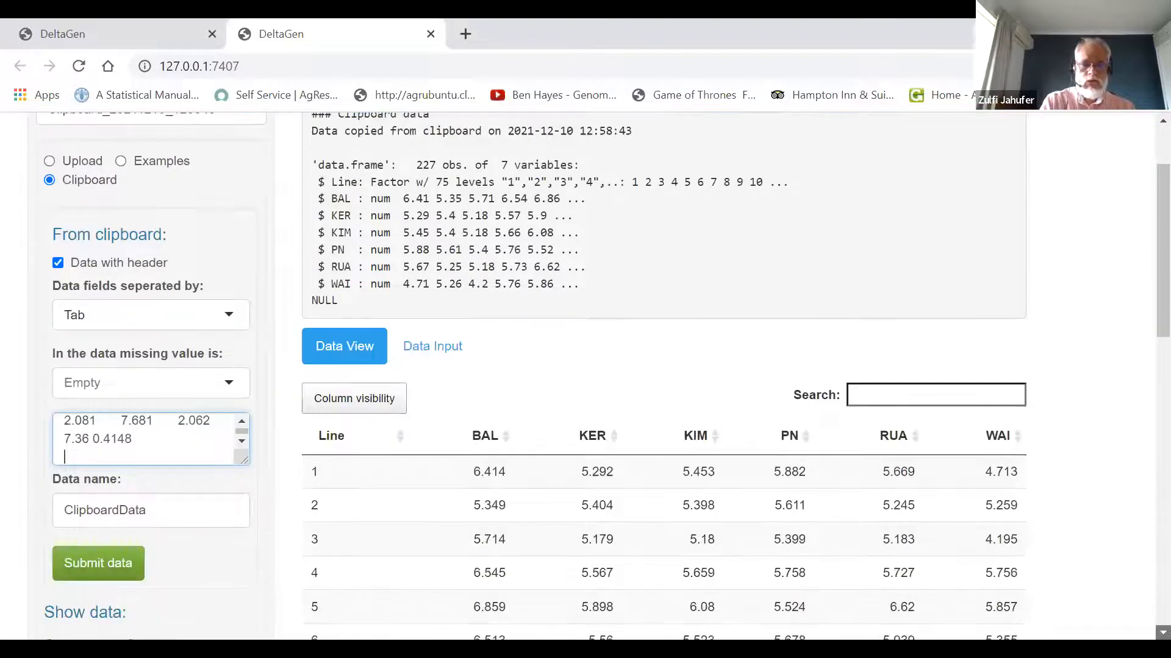
click(105, 495)
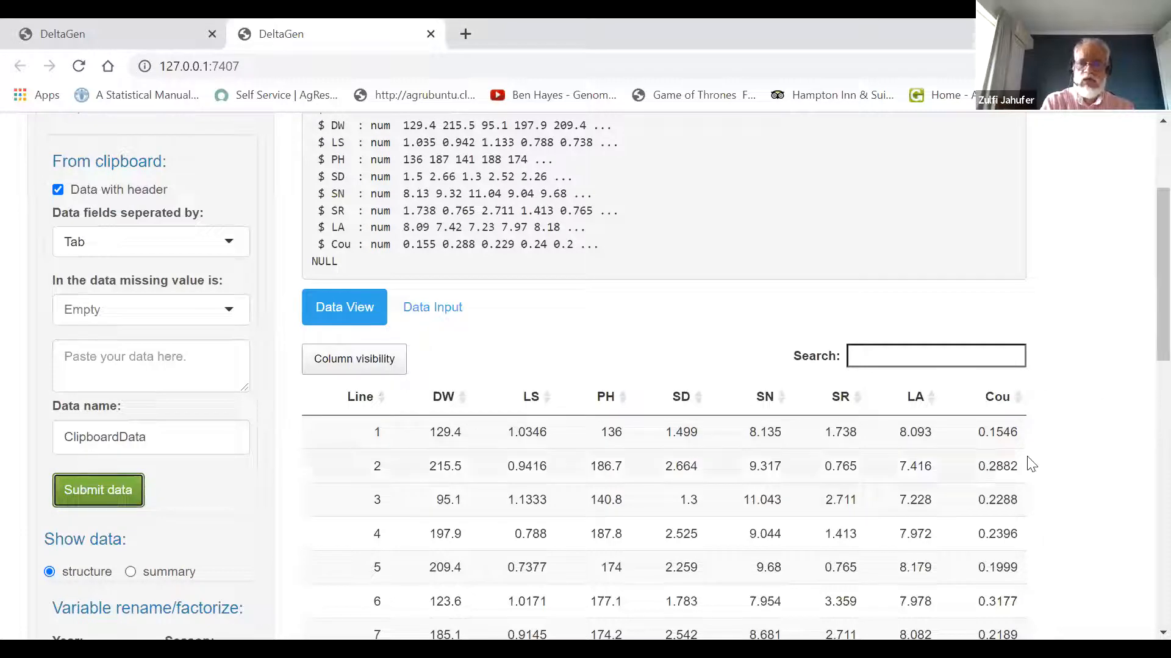
- Review the submitted trait table and factorize its Line column as the Line variable
drag(1141, 344, 1141, 394)
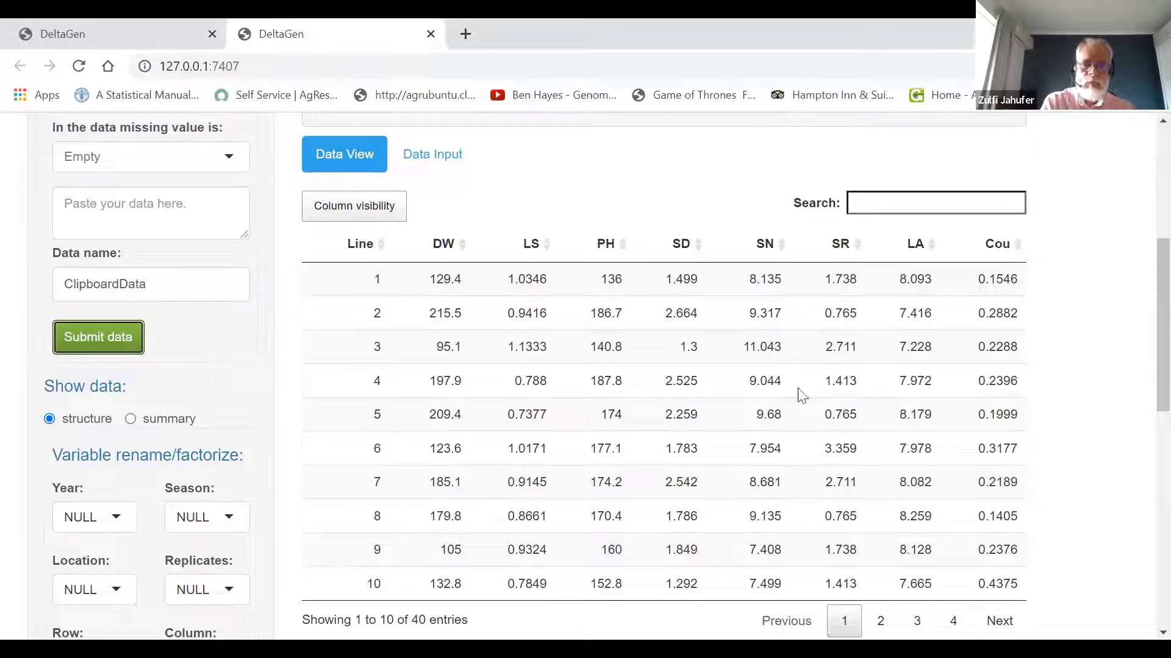
scroll(1142, 396, down, 3)
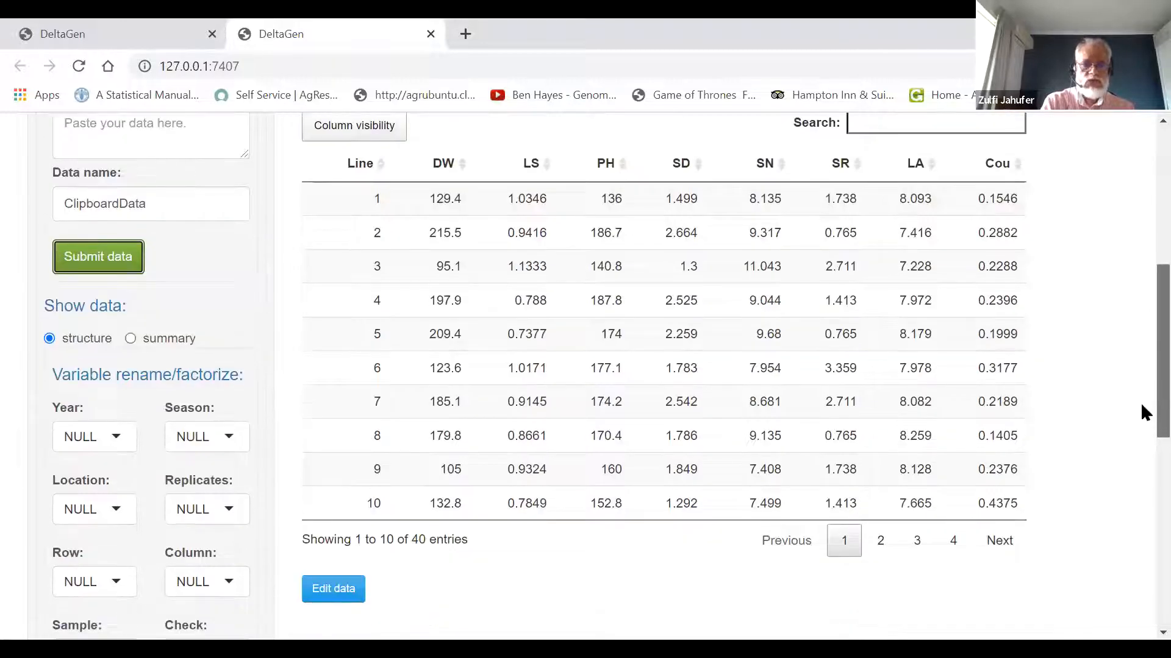
scroll(1141, 485, down, 2)
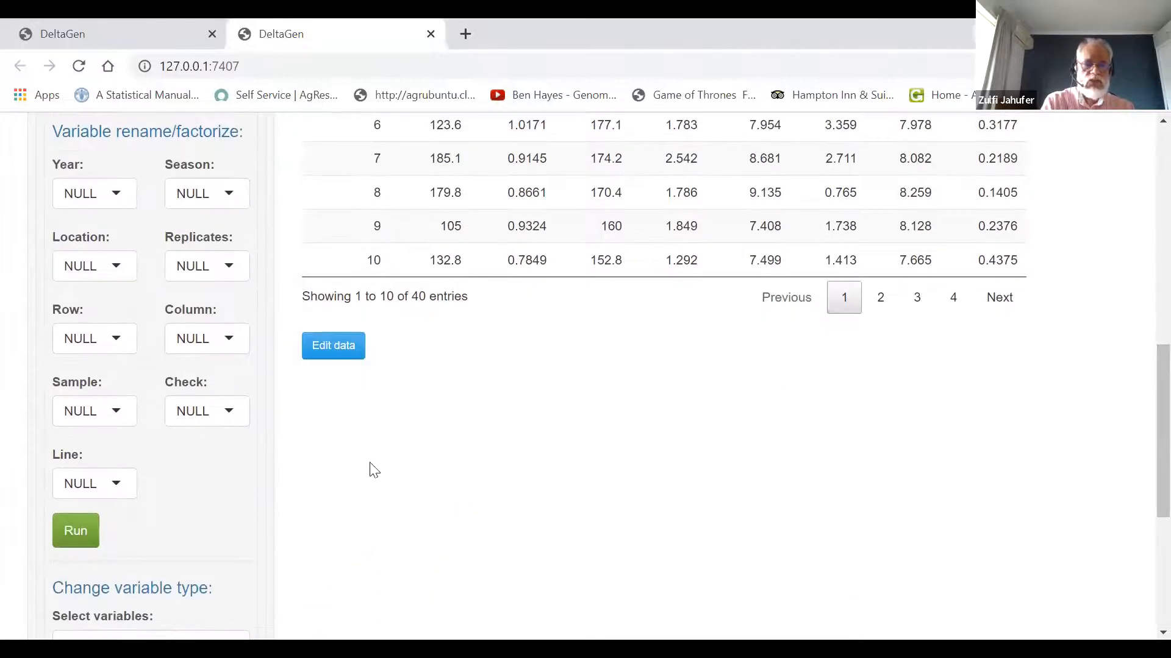
click(116, 475)
click(91, 542)
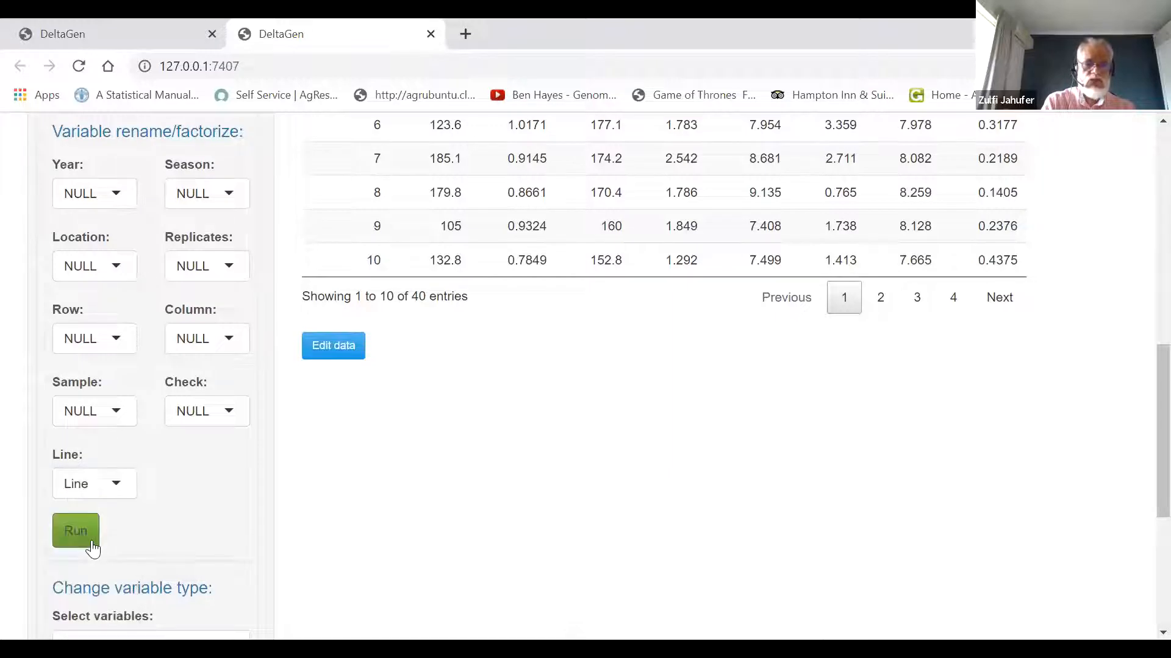
click(91, 542)
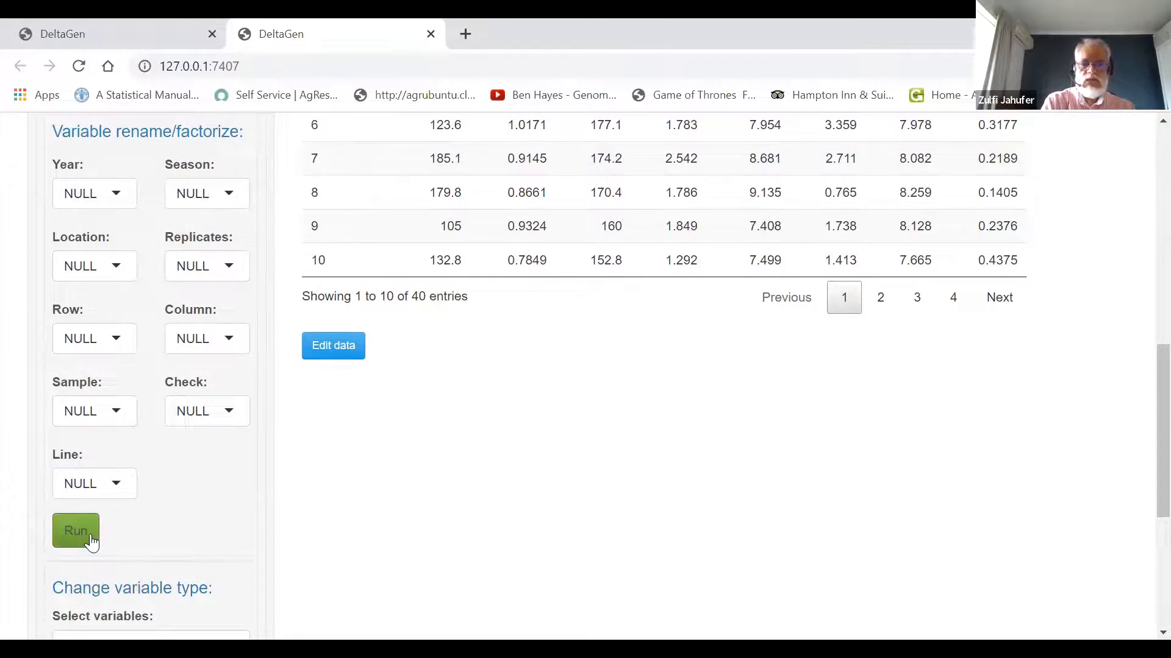
scroll(1141, 450, up, 4)
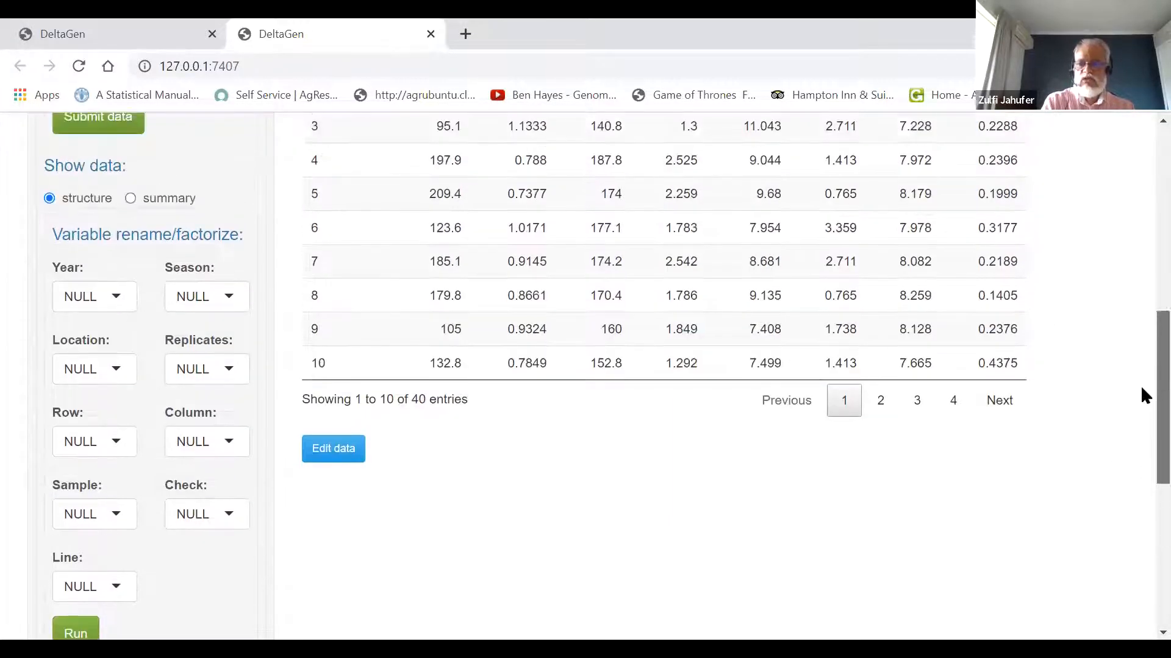
- In Pattern Analysis, select DW, LS, PH, SD, SN and SR as the variables
scroll(1140, 350, up, 5)
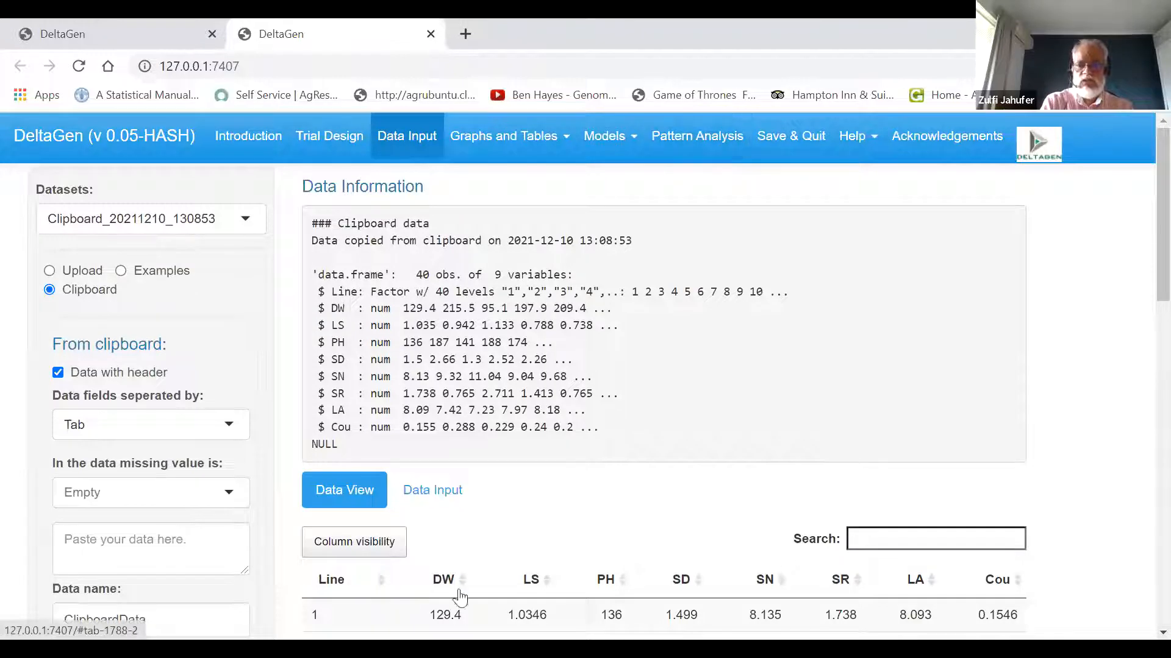
click(713, 141)
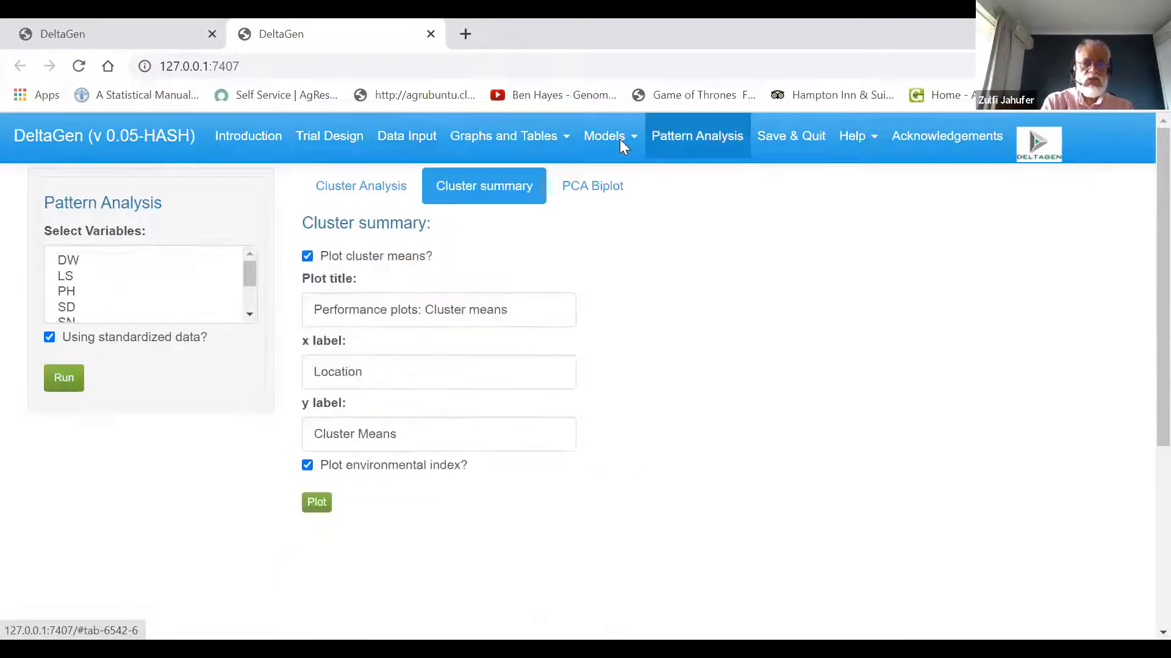
click(79, 260)
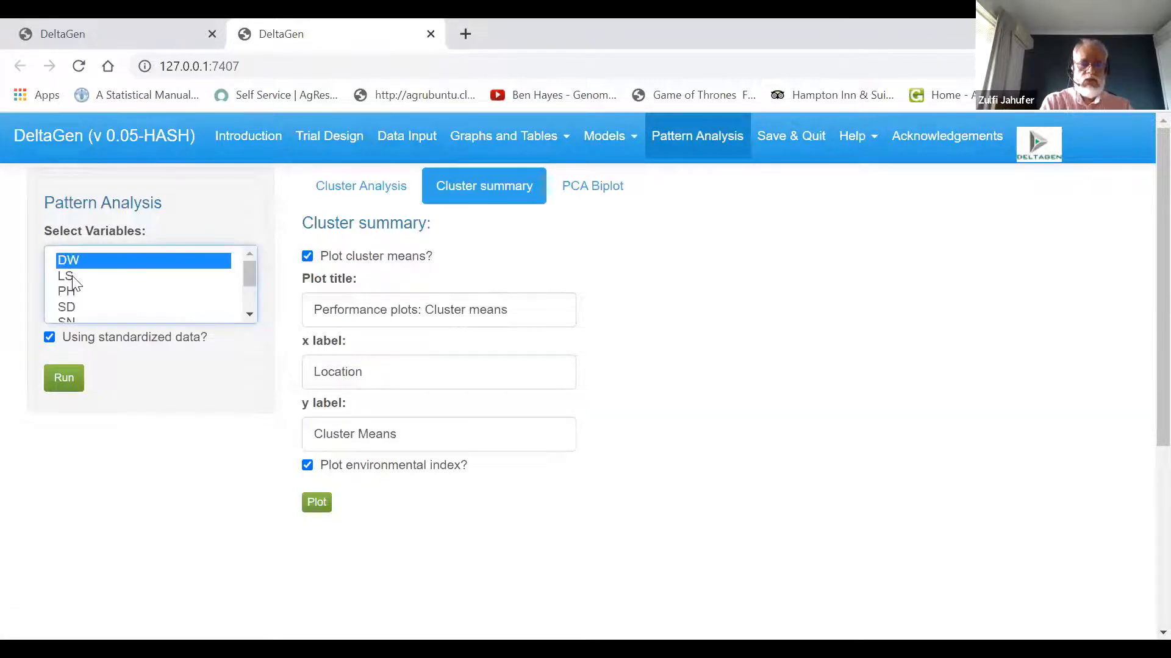
ctrl+click(79, 276)
ctrl+click(80, 291)
ctrl+click(78, 307)
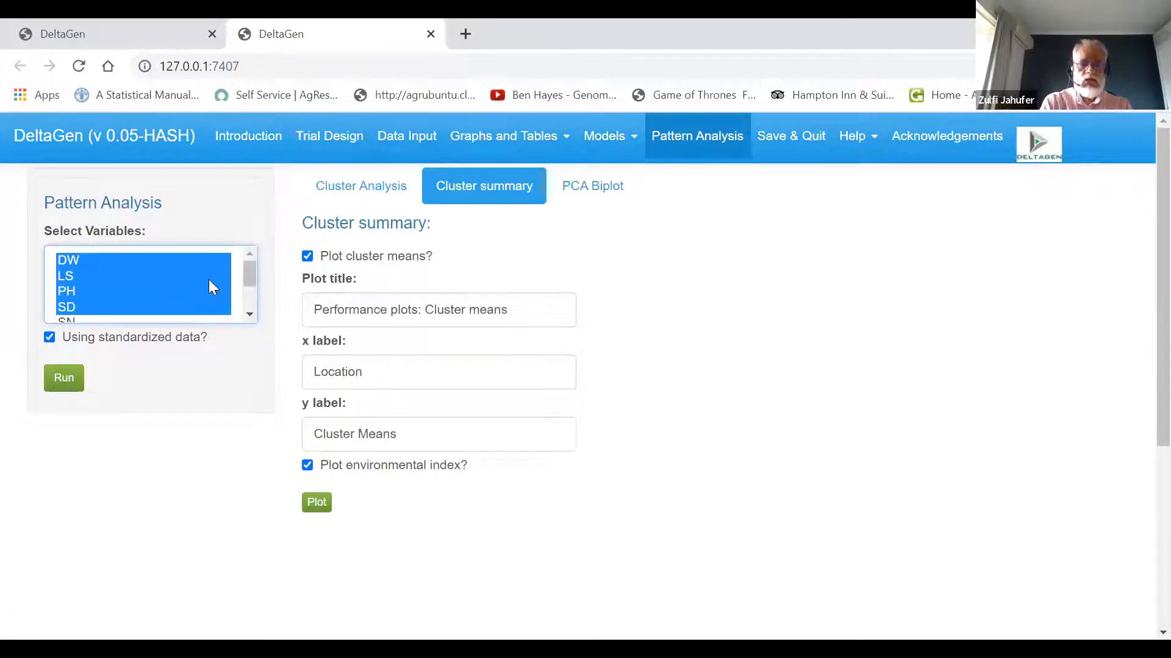
drag(249, 275, 248, 304)
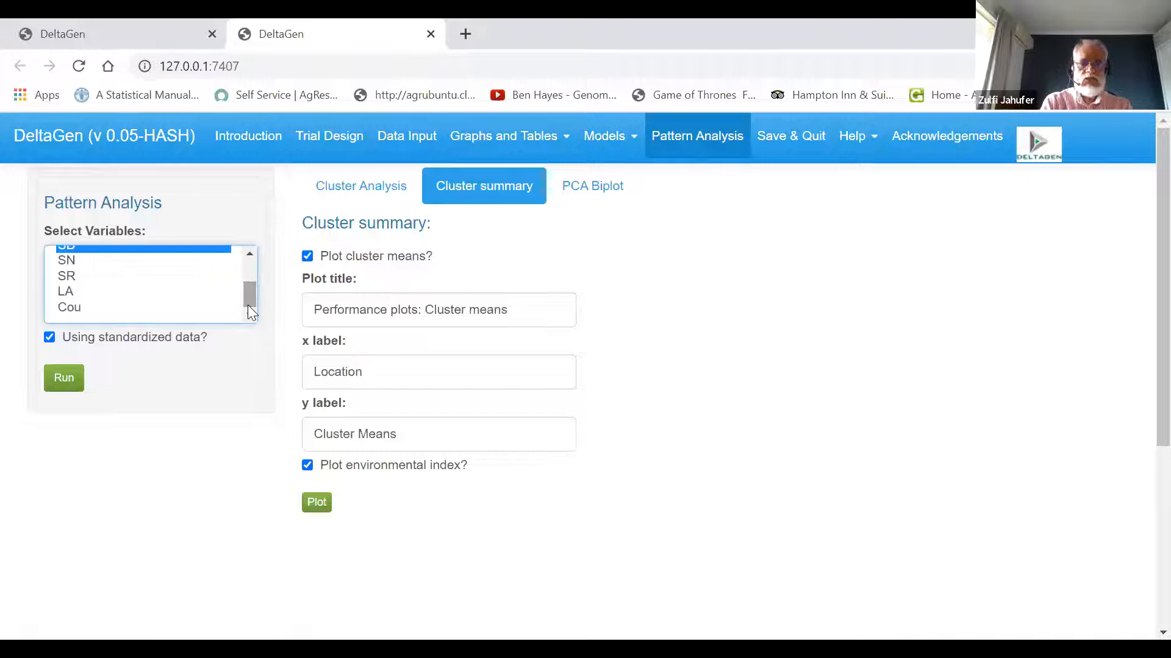
ctrl+click(122, 261)
ctrl+click(120, 277)
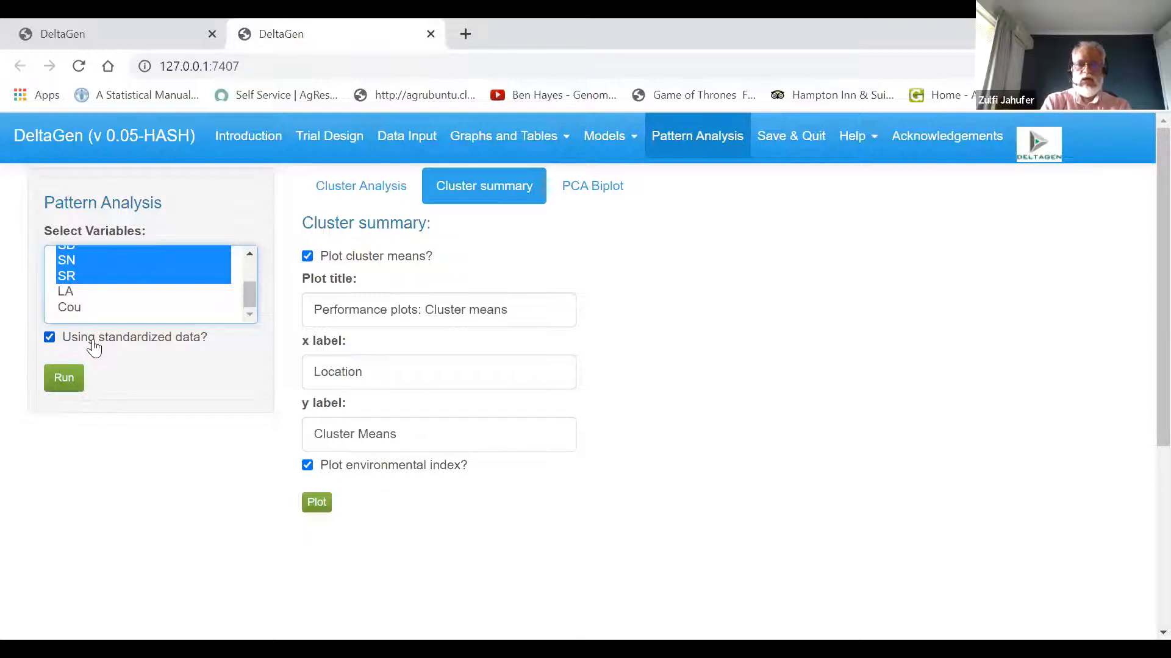
- Run the pattern analysis on standardized data and show the cluster analysis with its groups and heatmap
click(67, 381)
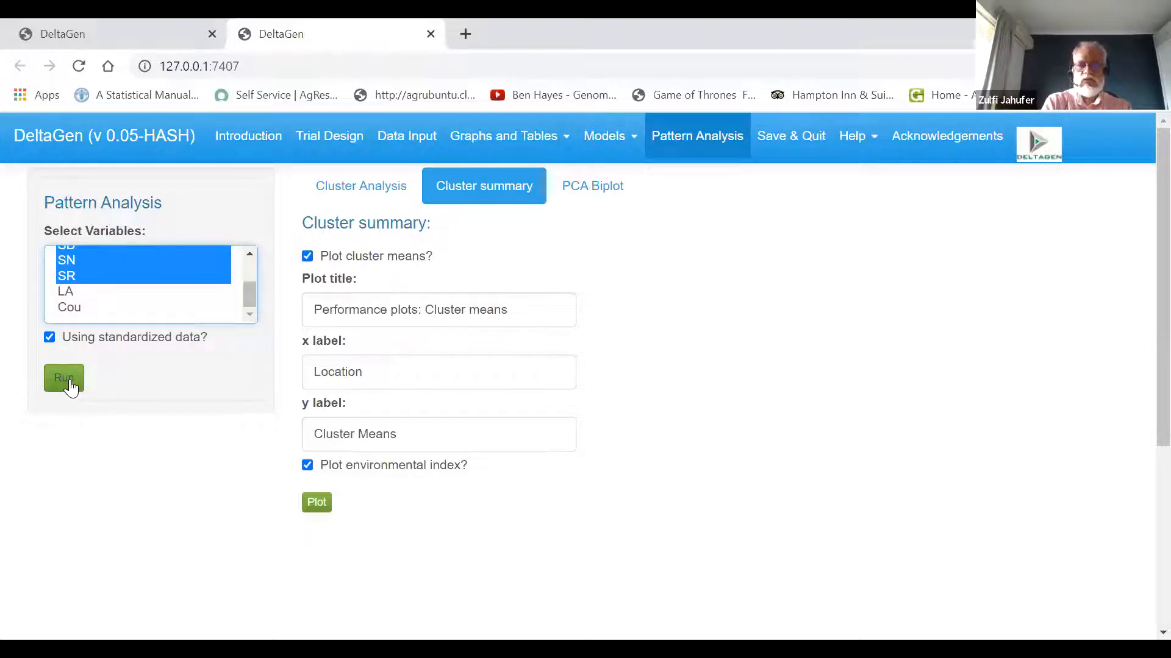
click(332, 194)
click(67, 380)
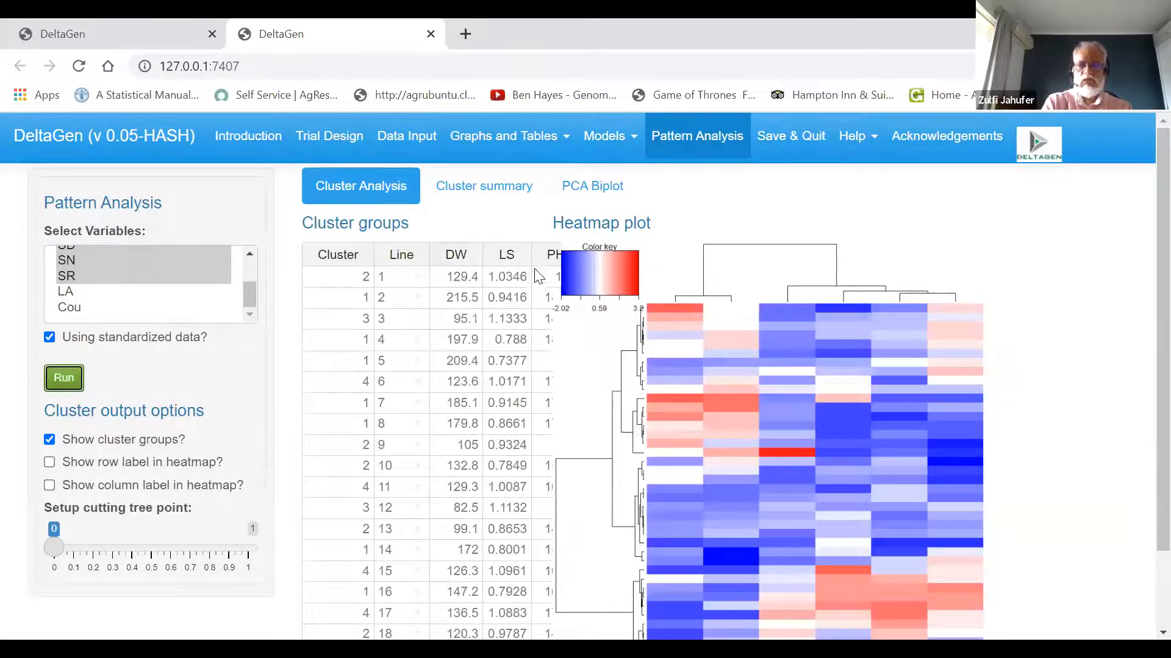
- Download the cluster groups table as a CSV file and open the file in Excel
click(535, 259)
right_click(534, 258)
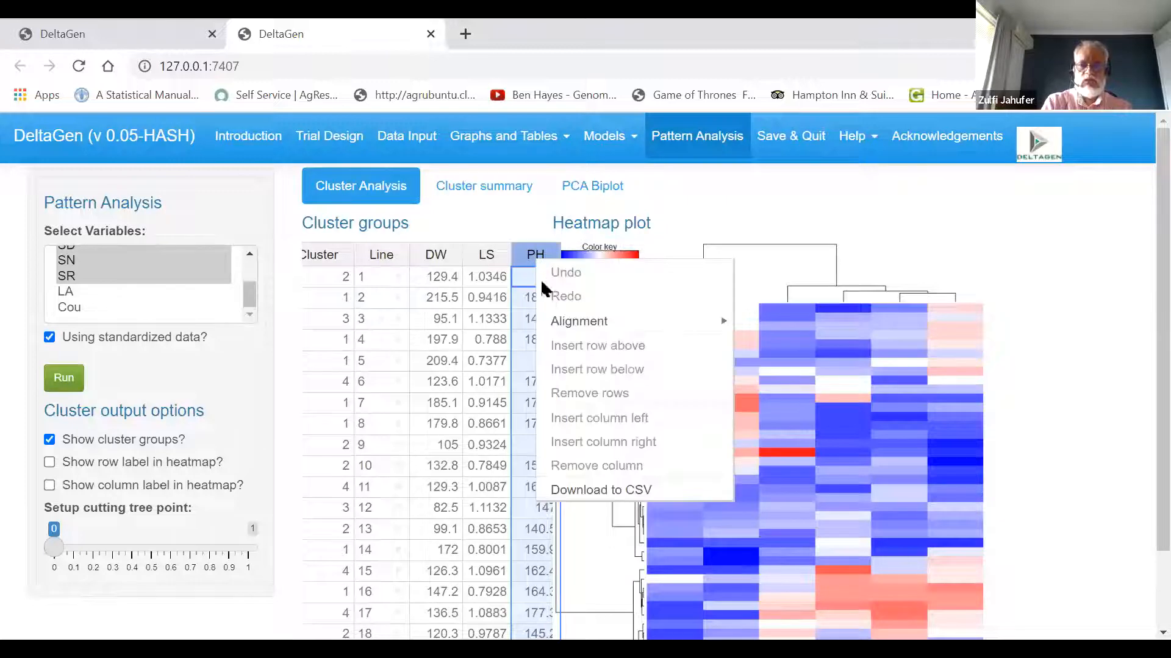
click(627, 491)
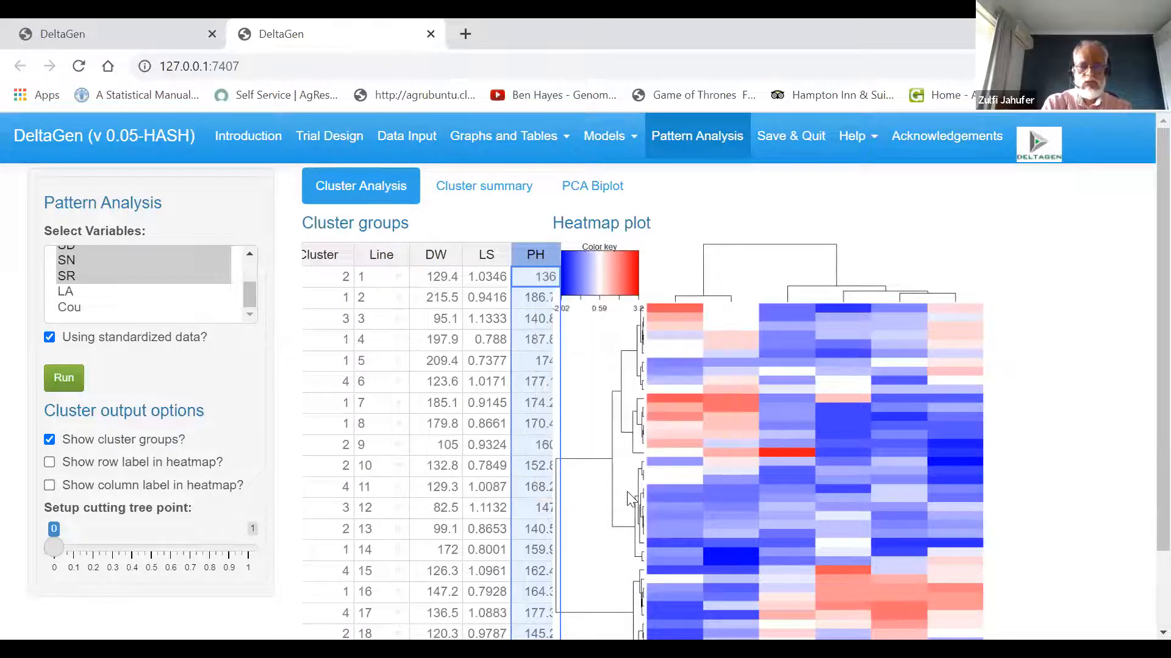
click(195, 613)
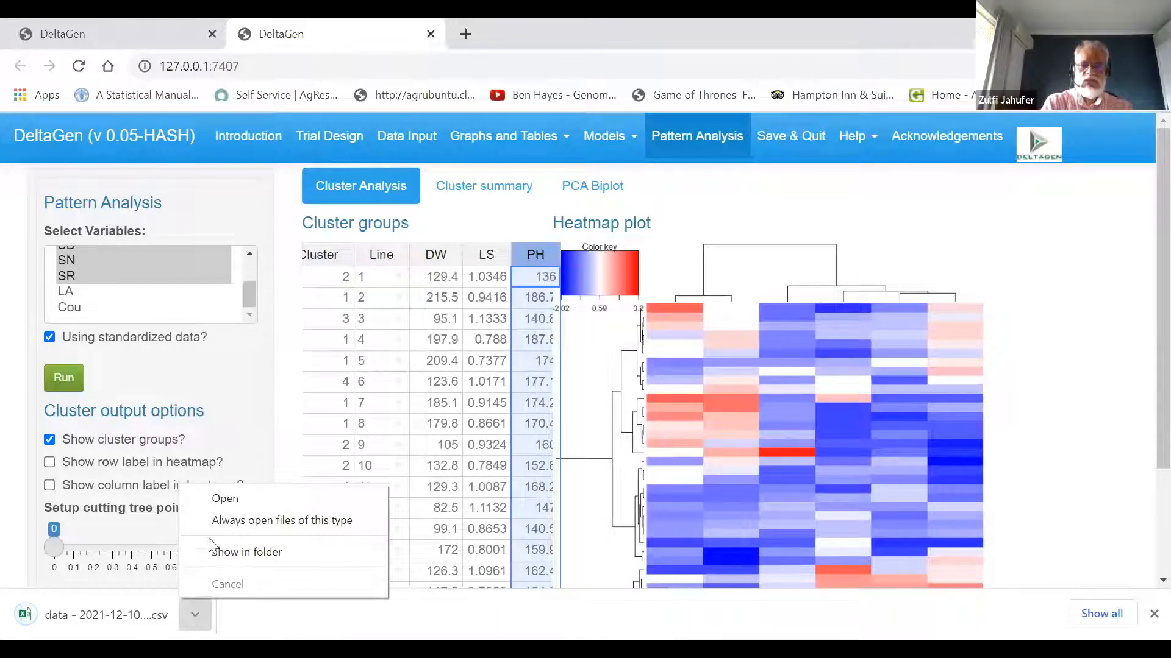
click(225, 500)
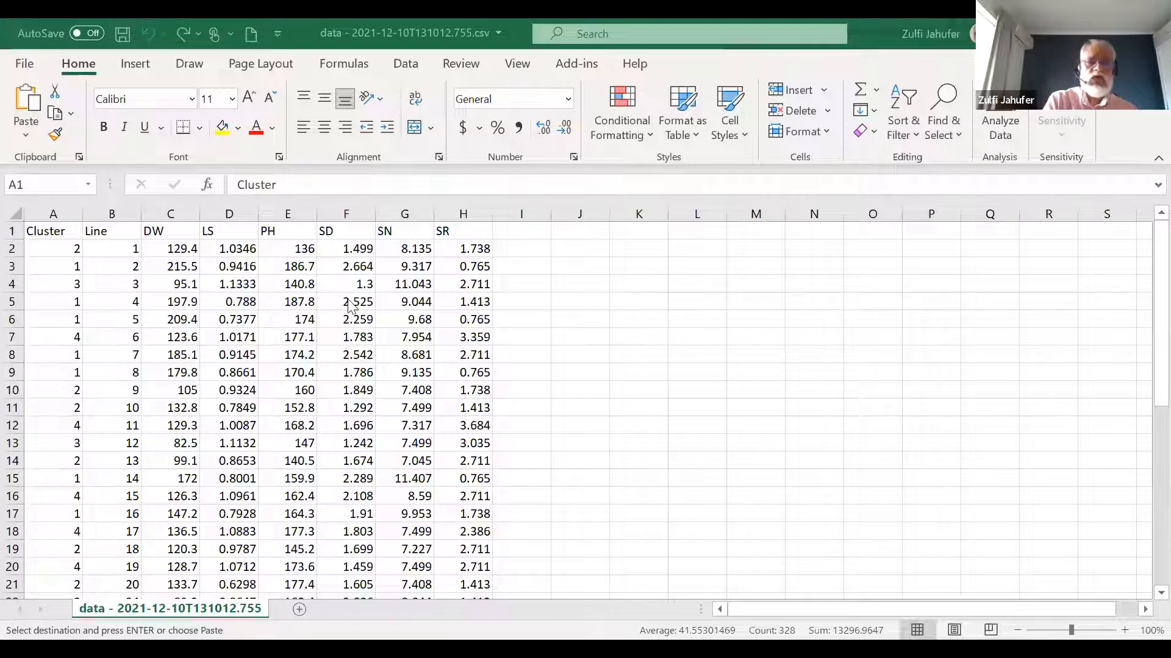
- Select columns A to H, from Cluster through SR, in the exported sheet
click(76, 211)
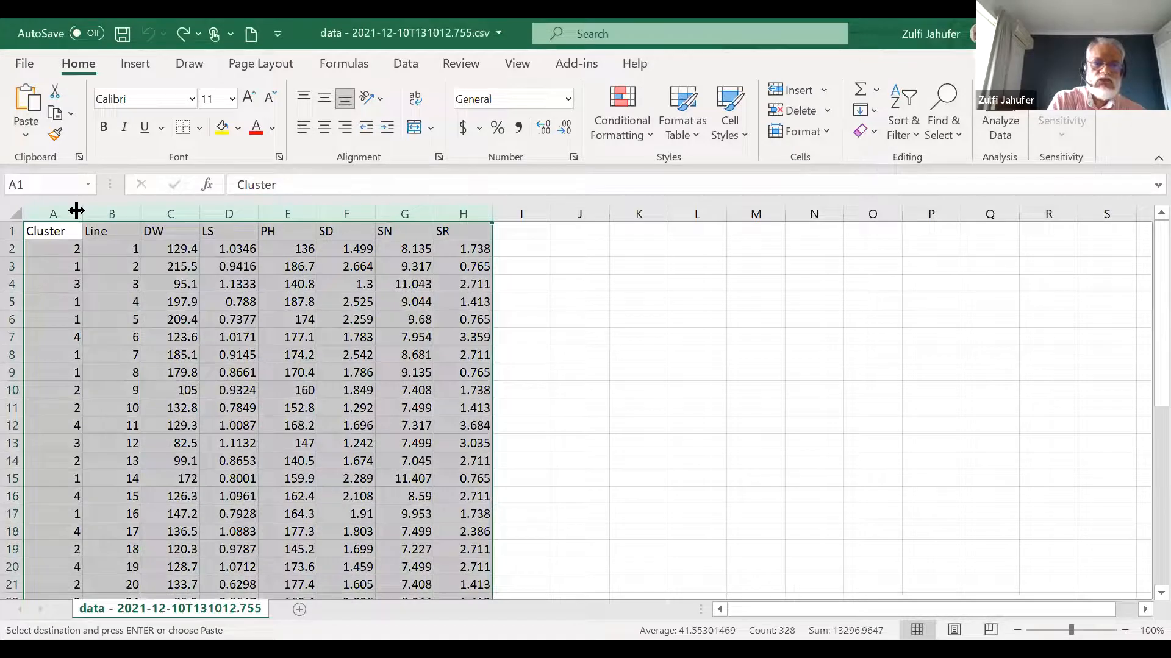
click(756, 319)
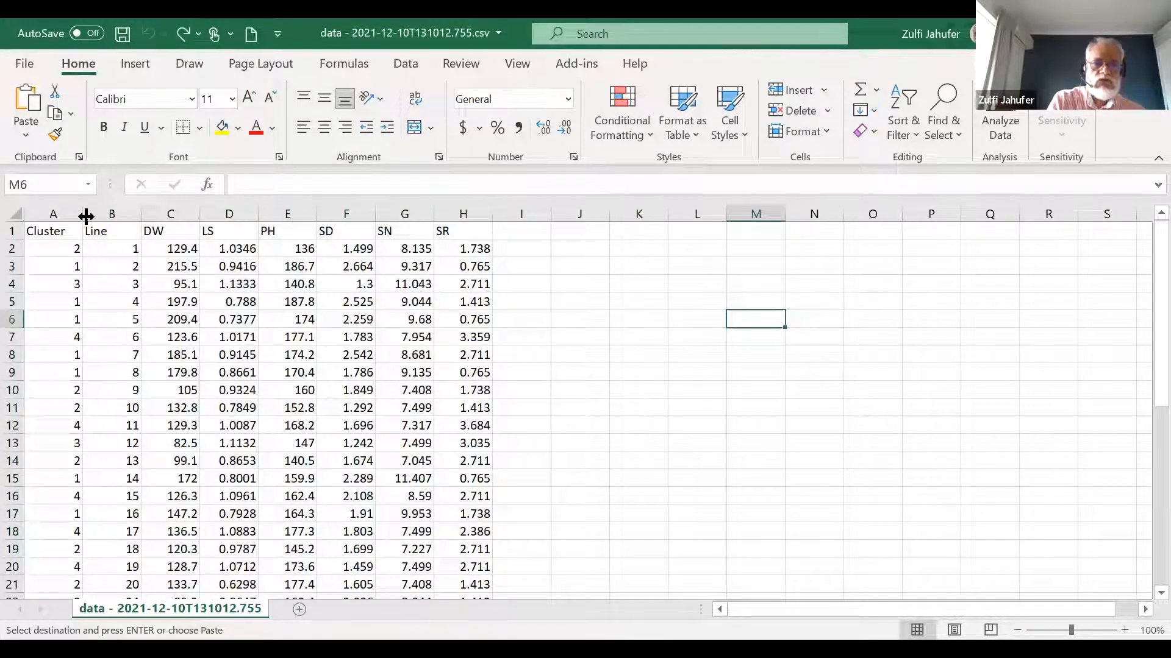
click(54, 208)
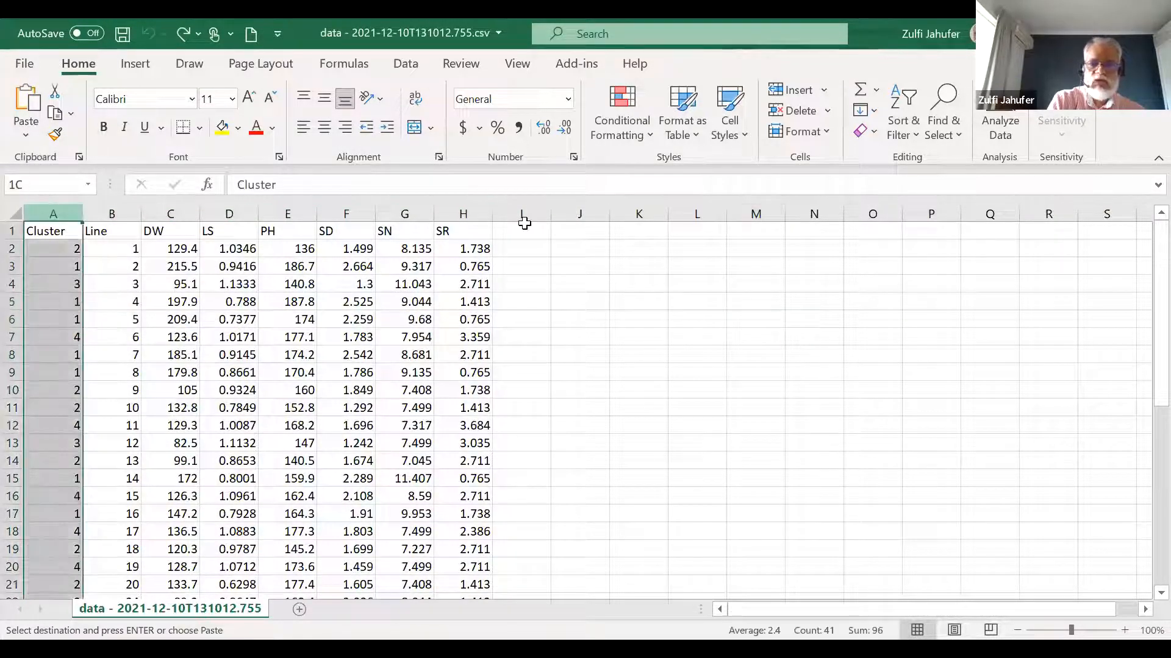
drag(55, 211, 477, 225)
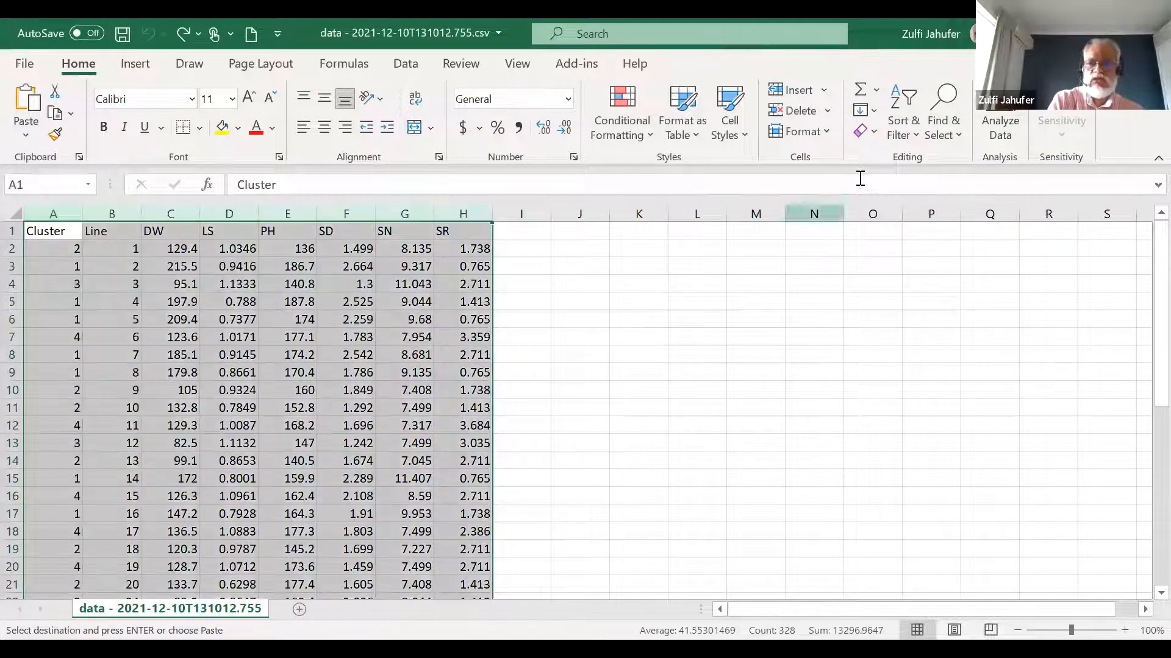
- Sort the selected table by Line from smallest to largest
click(900, 144)
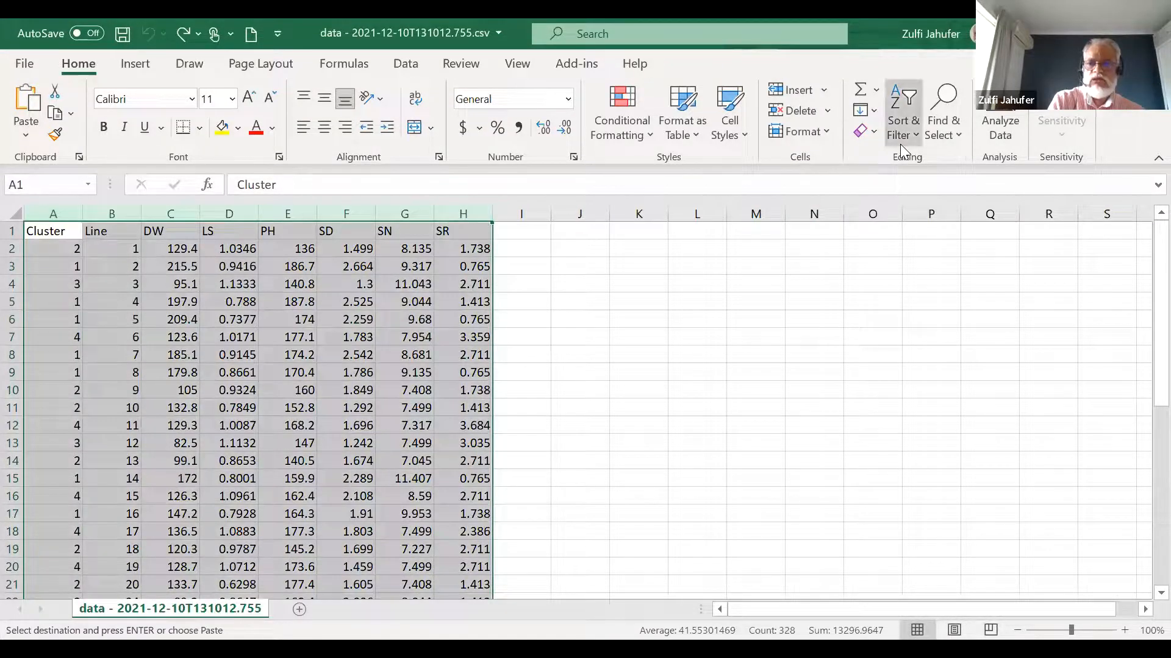
click(941, 216)
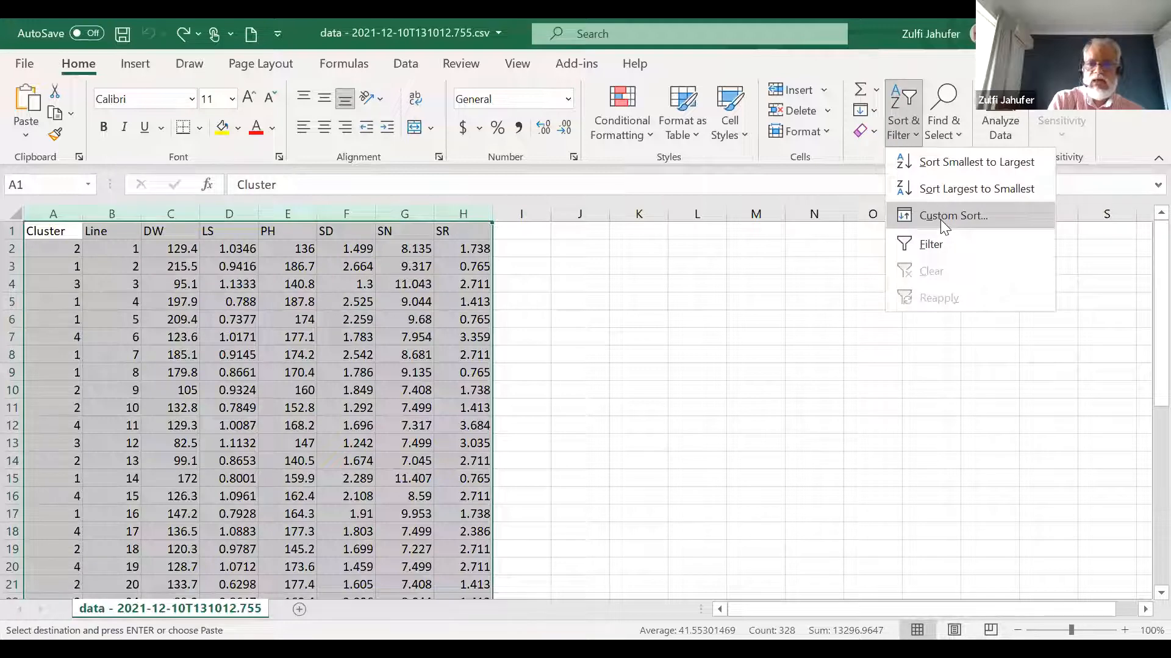
click(638, 250)
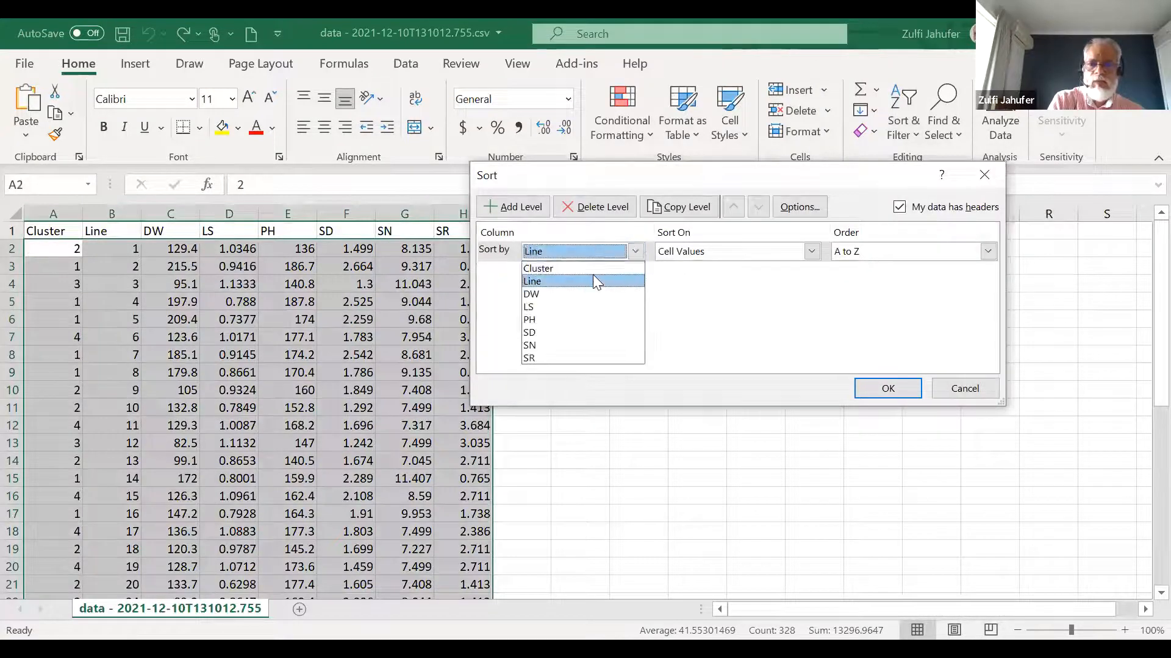
click(592, 275)
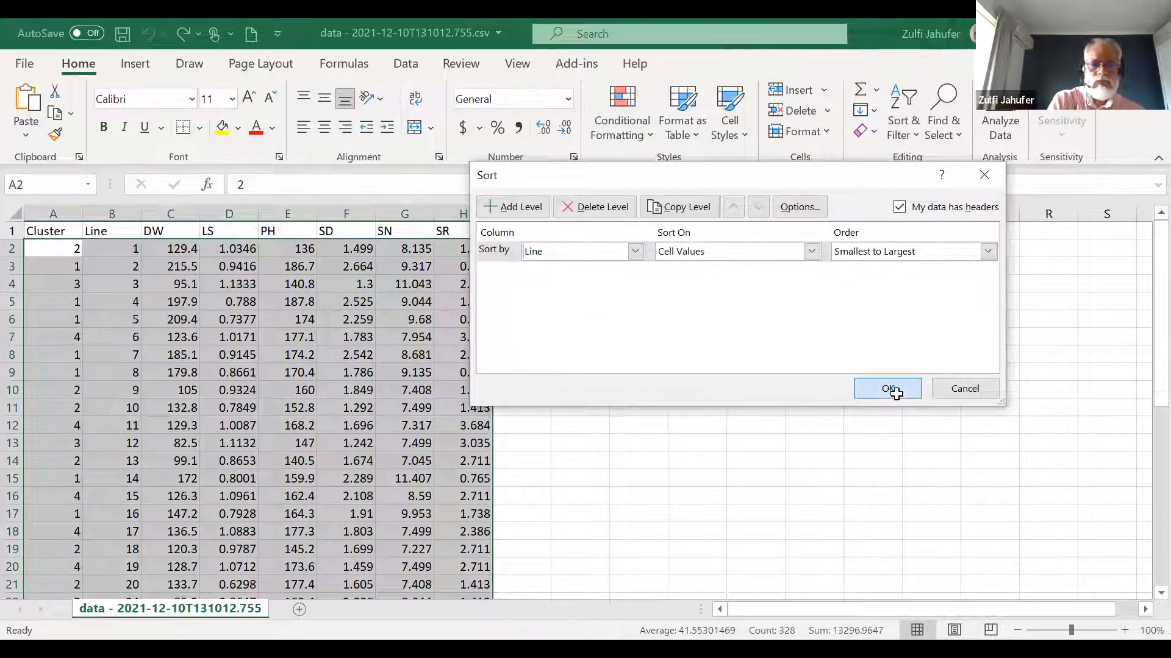
click(898, 394)
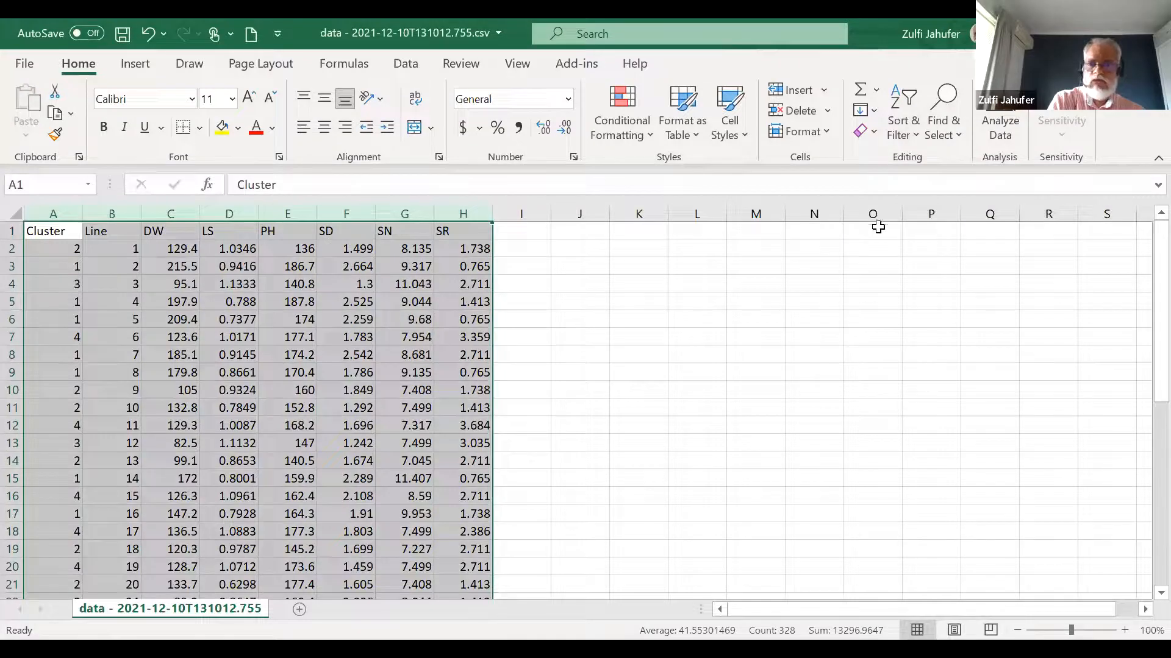
- Sort the selected table by Cluster in ascending order and review the lines grouped in each cluster
click(911, 123)
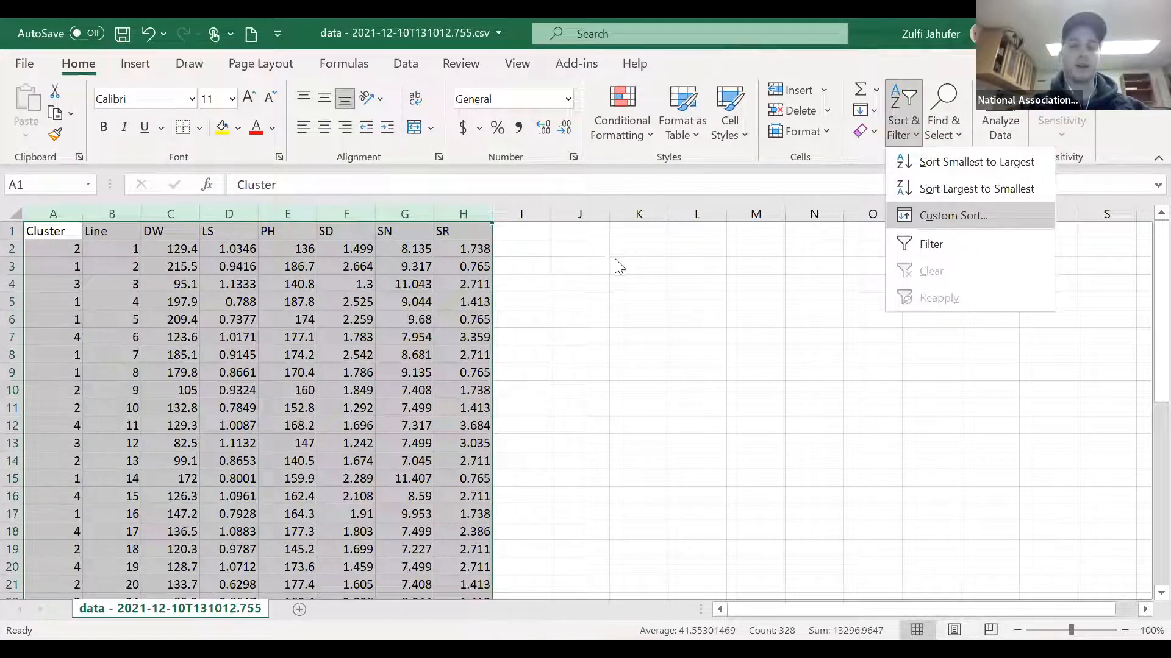
click(939, 216)
key(Up)
click(873, 385)
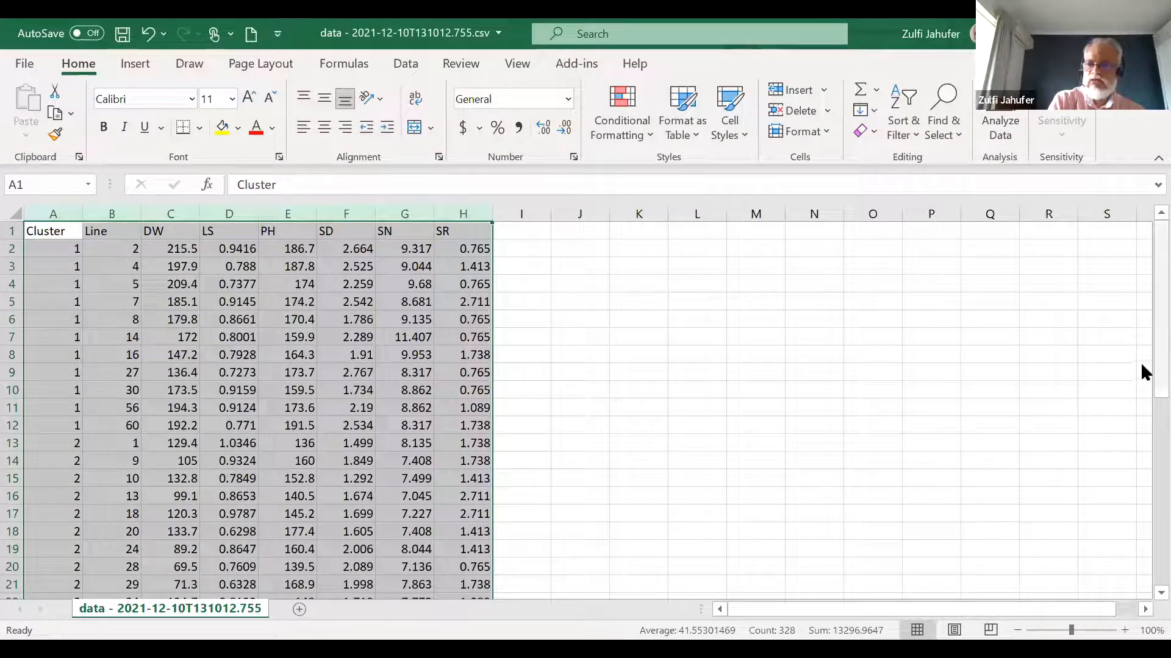
scroll(1140, 408, down, 6)
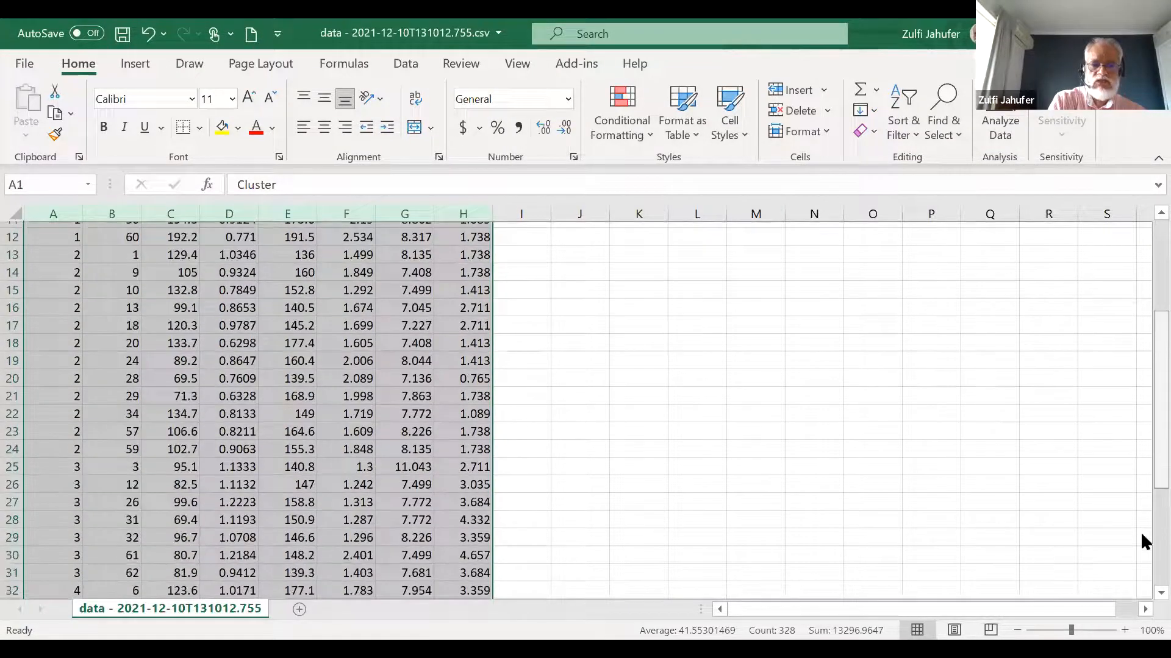
scroll(1141, 567, down, 1)
scroll(1142, 540, up, 3)
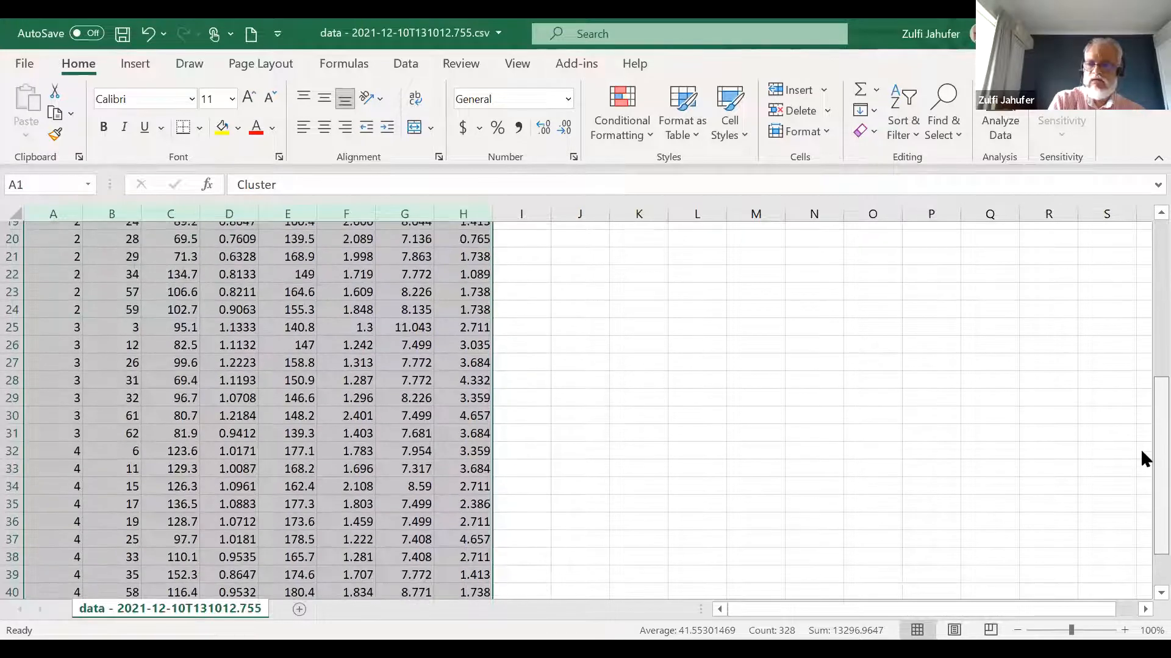
scroll(1142, 402, up, 5)
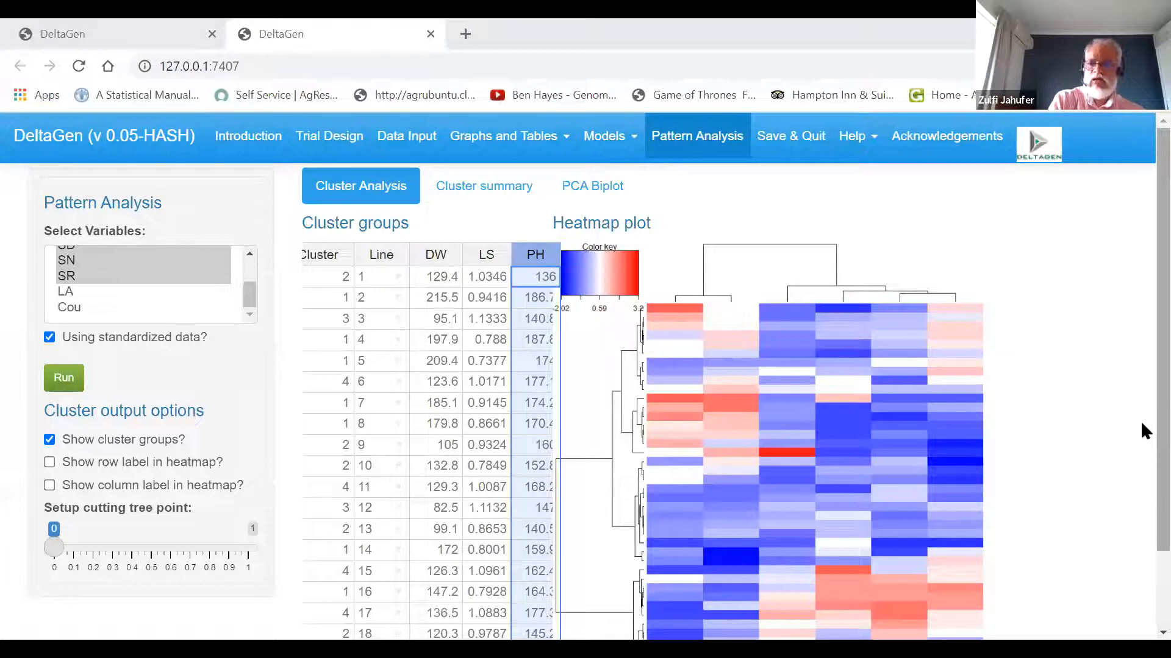
- Switch back to DeltaGen and examine the heatmap and the cluster summary's means and standard deviations
scroll(1142, 549, down, 2)
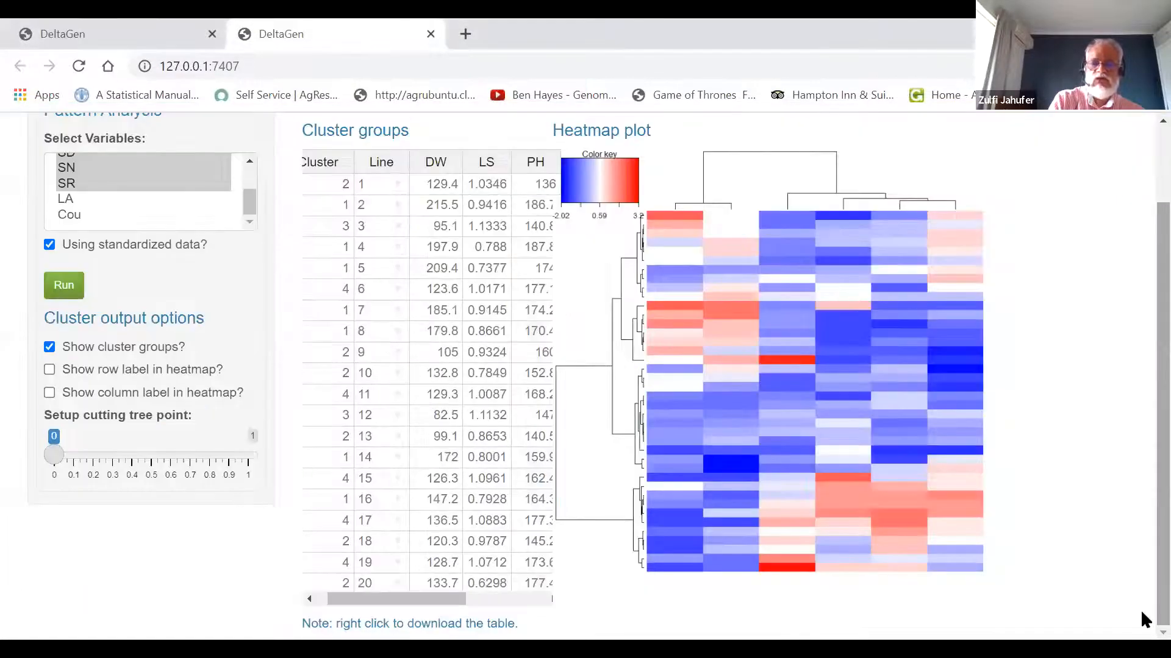
scroll(1141, 561, up, 2)
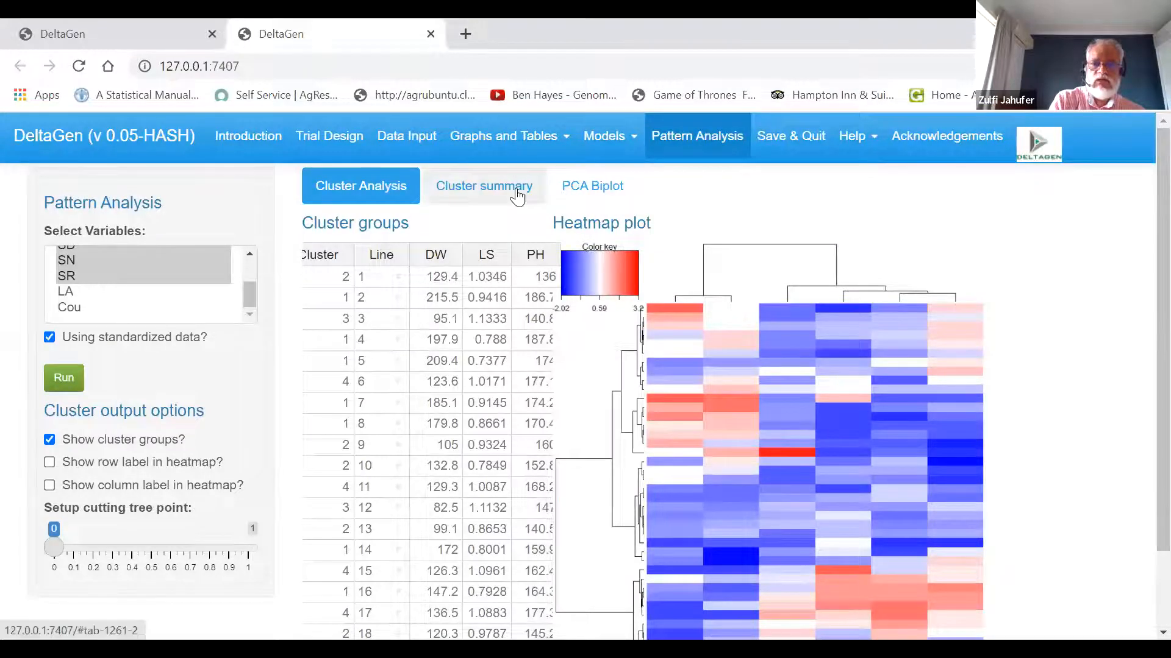
click(517, 190)
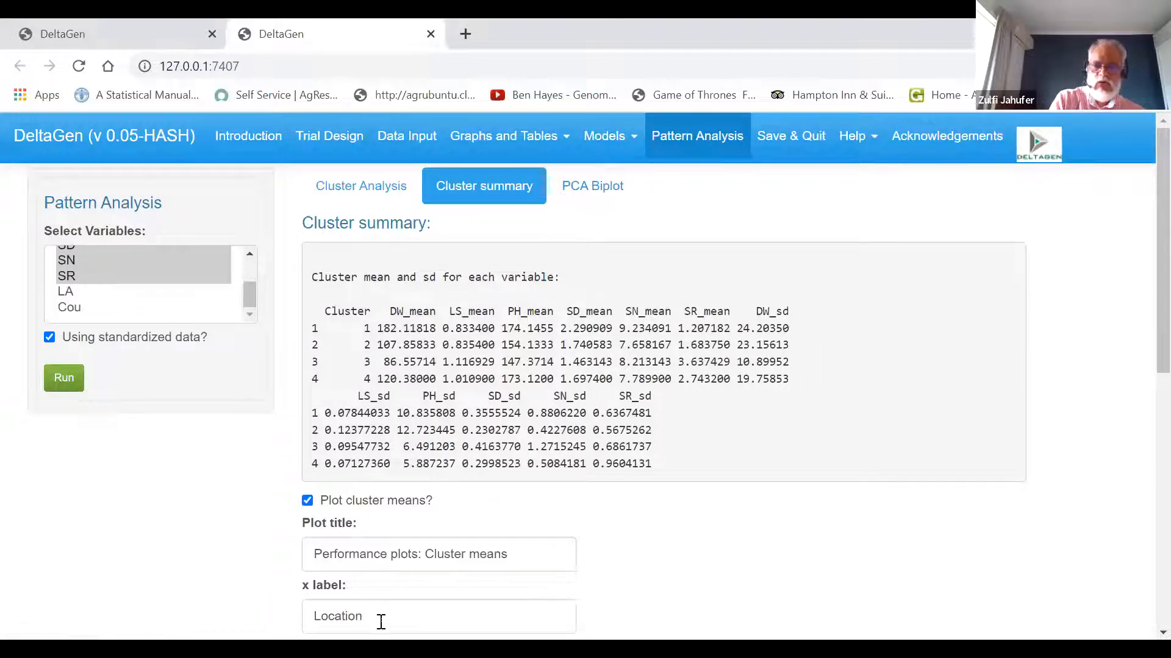
- In the PCA biplot, label the points by Line with label size 5.5 and set the variable name size to 8.5
click(596, 196)
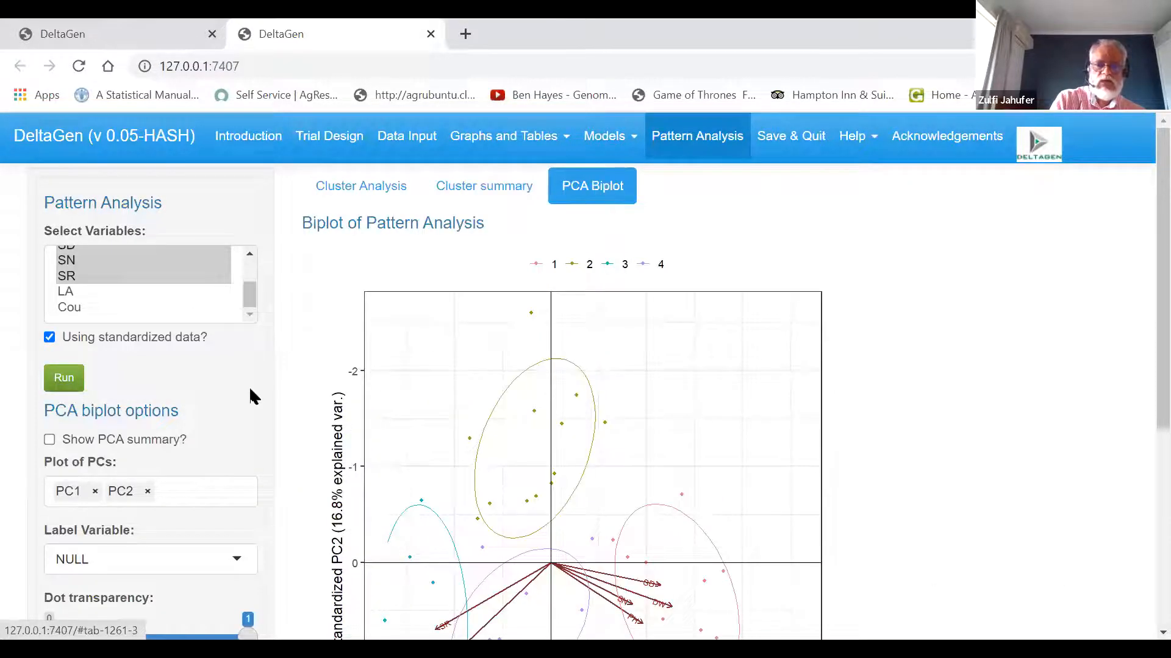
scroll(1140, 392, down, 4)
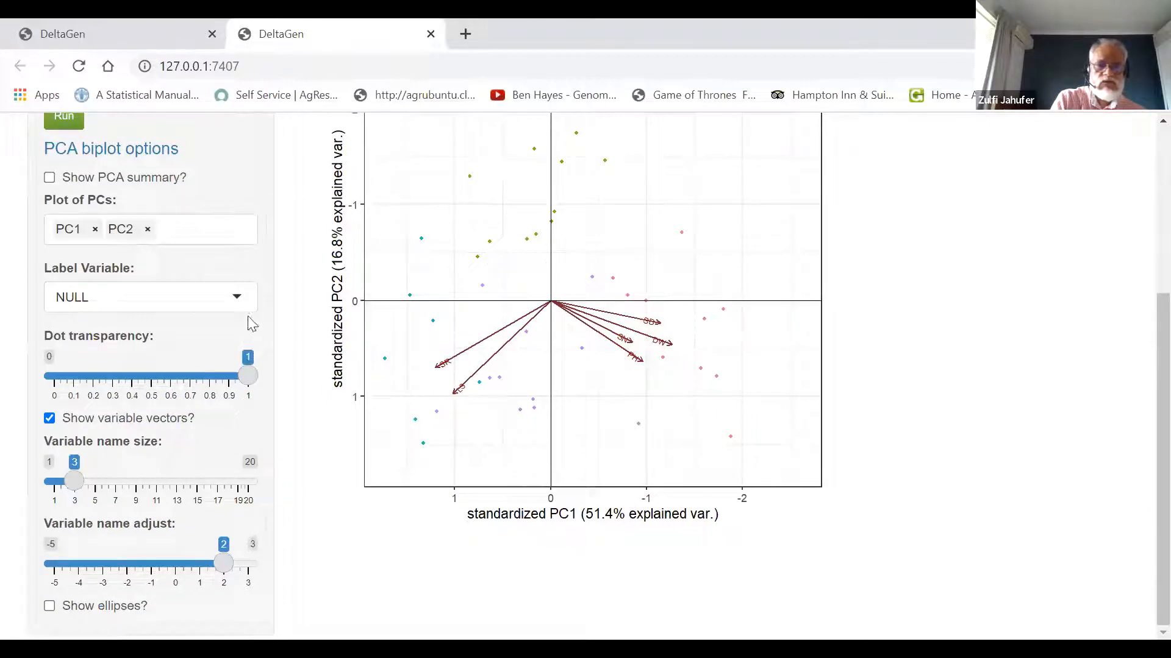
click(238, 300)
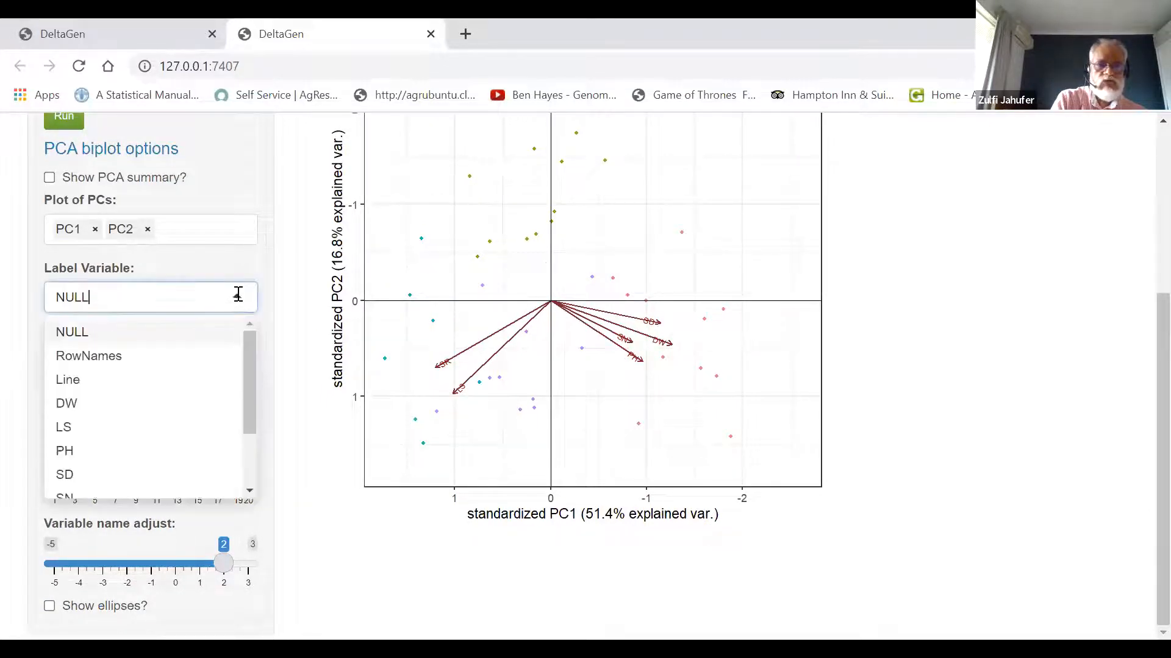
click(139, 379)
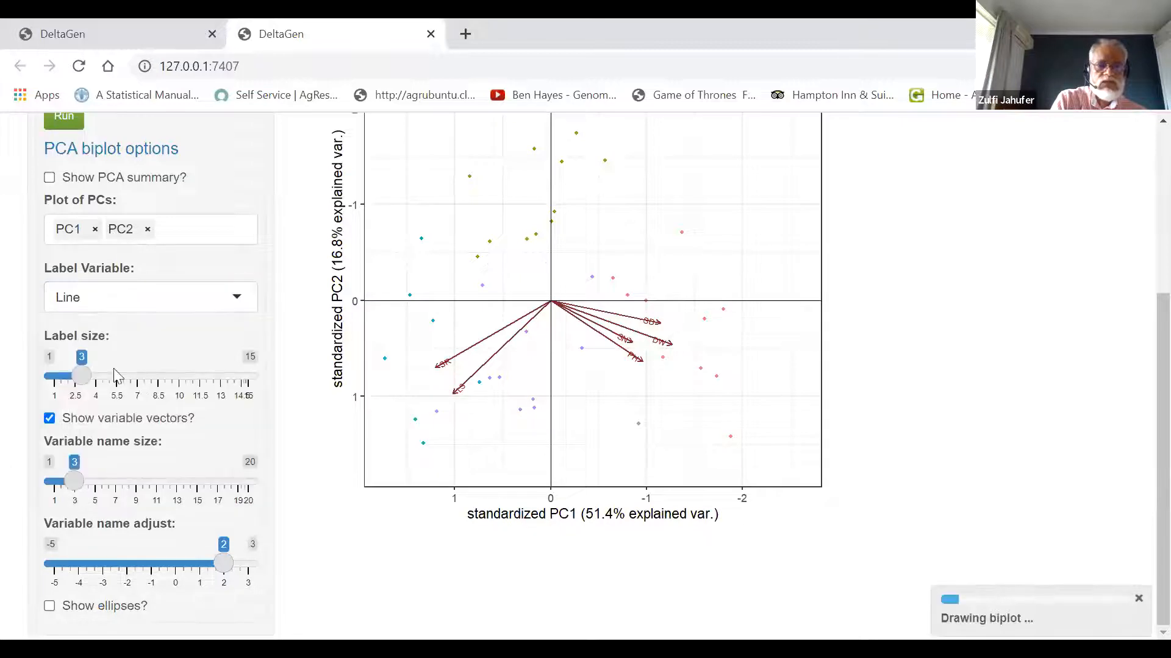
drag(105, 381, 117, 383)
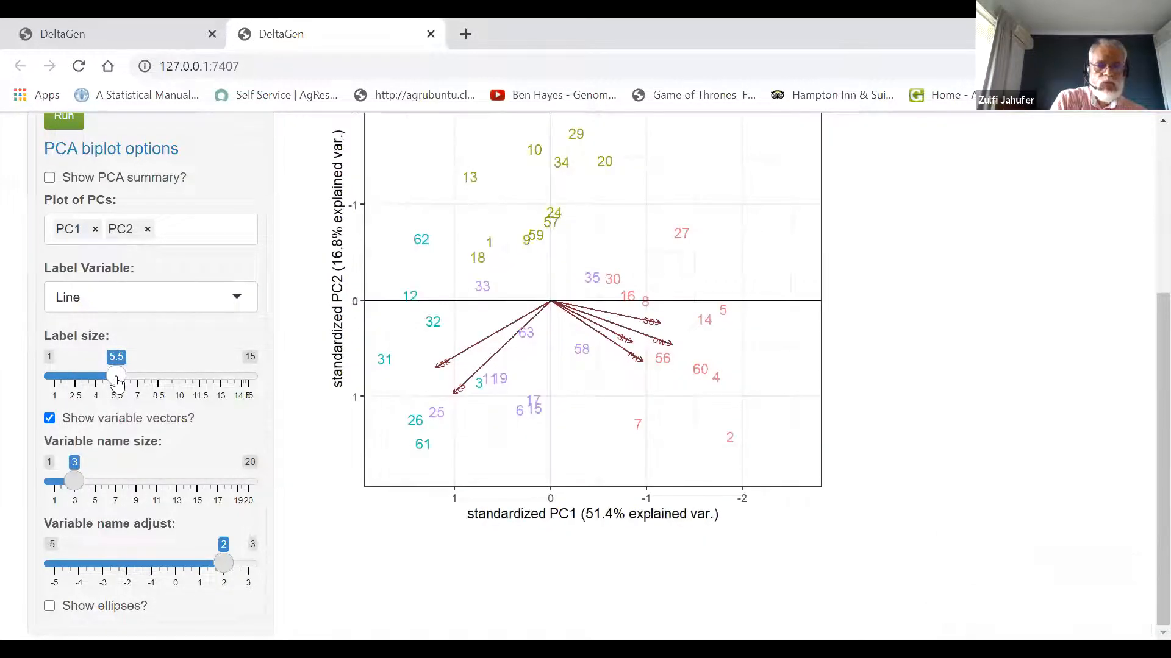
drag(103, 481, 130, 480)
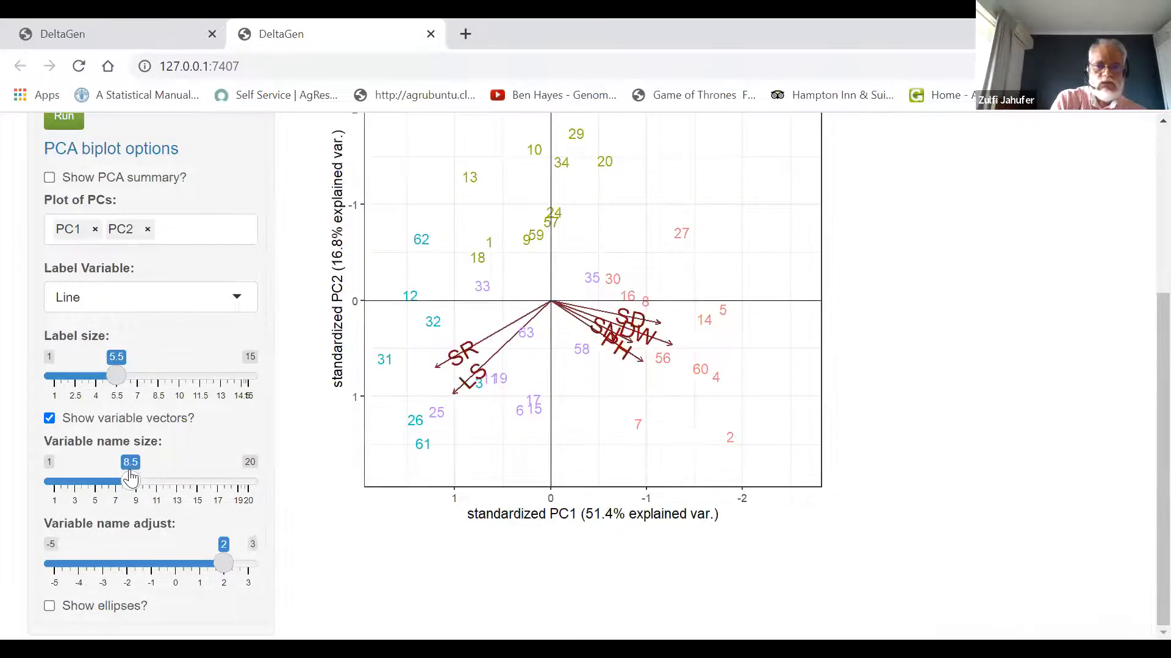
- Set the PCA biplot's variable name adjust to -1 and review the line clusters against the trait vectors
drag(224, 564, 155, 564)
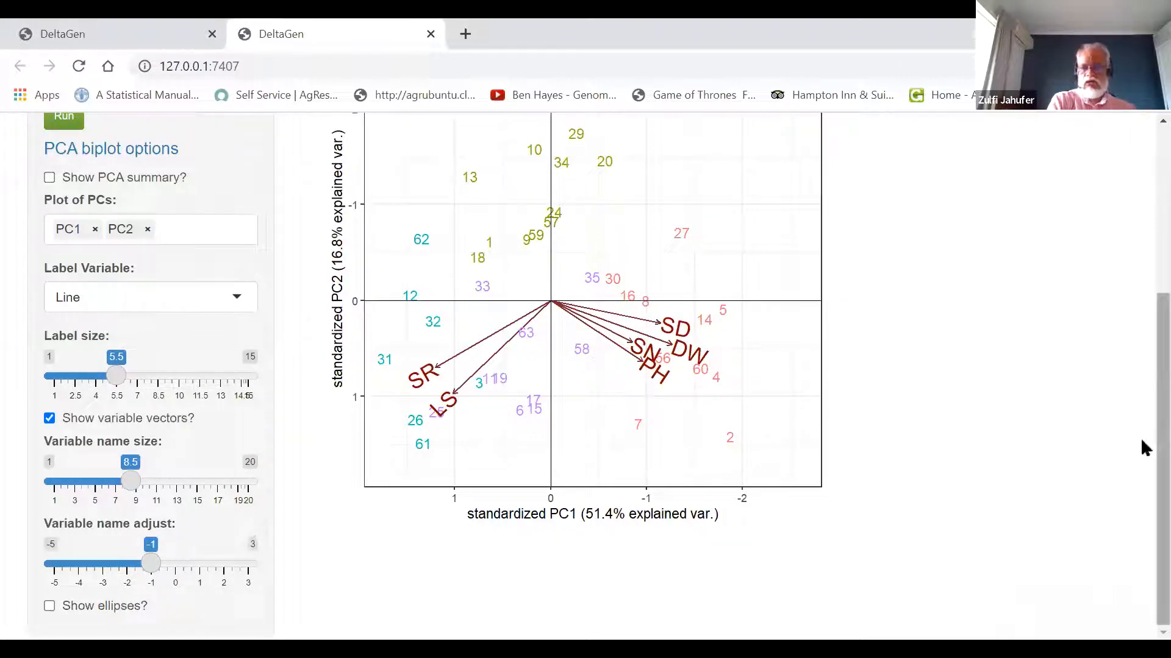
drag(1141, 448, 1142, 370)
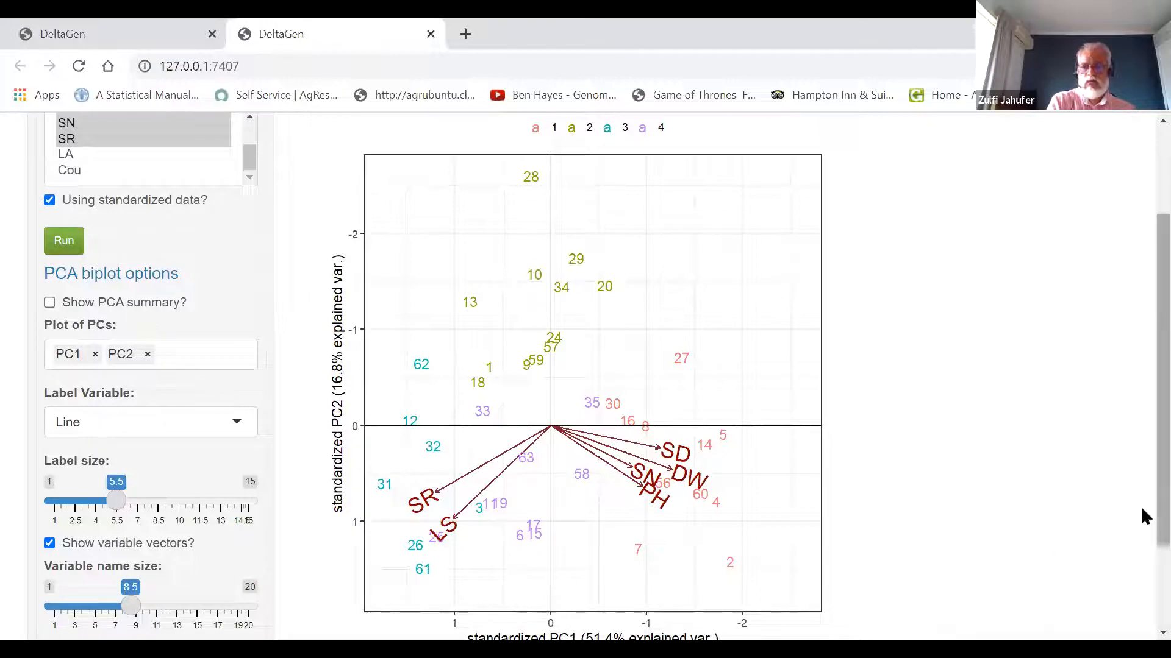
scroll(1140, 427, up, 2)
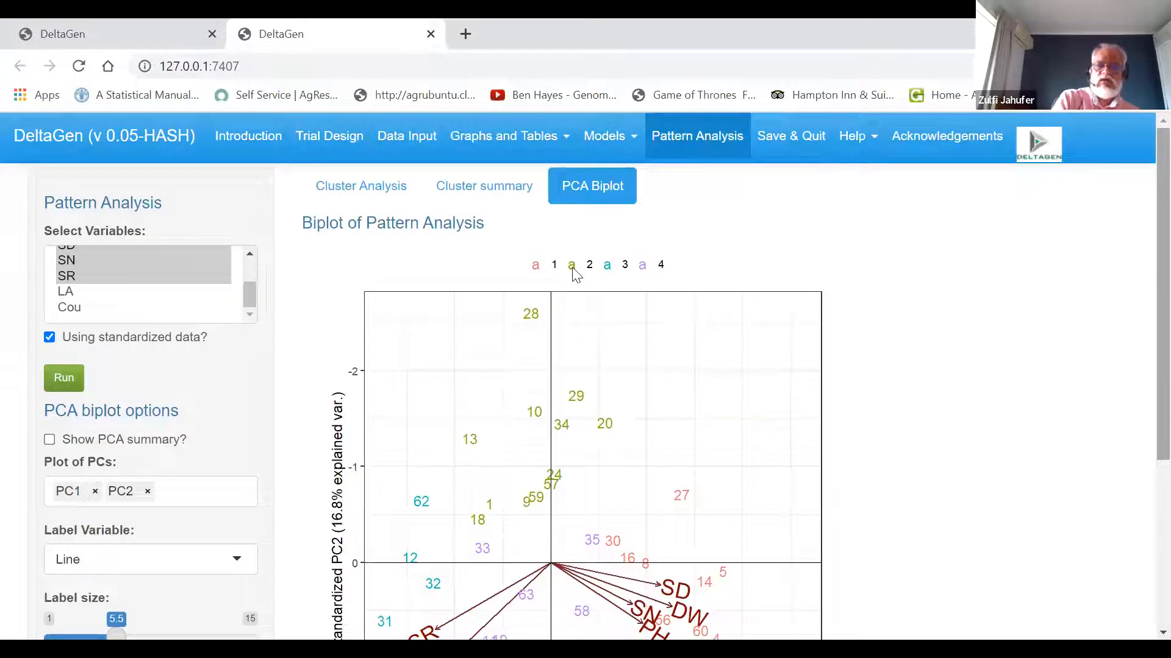
- Open the multivariate model and plot a biplot of the traits DW, LS, PH, SD, SN, SR, LA and Cou
click(635, 144)
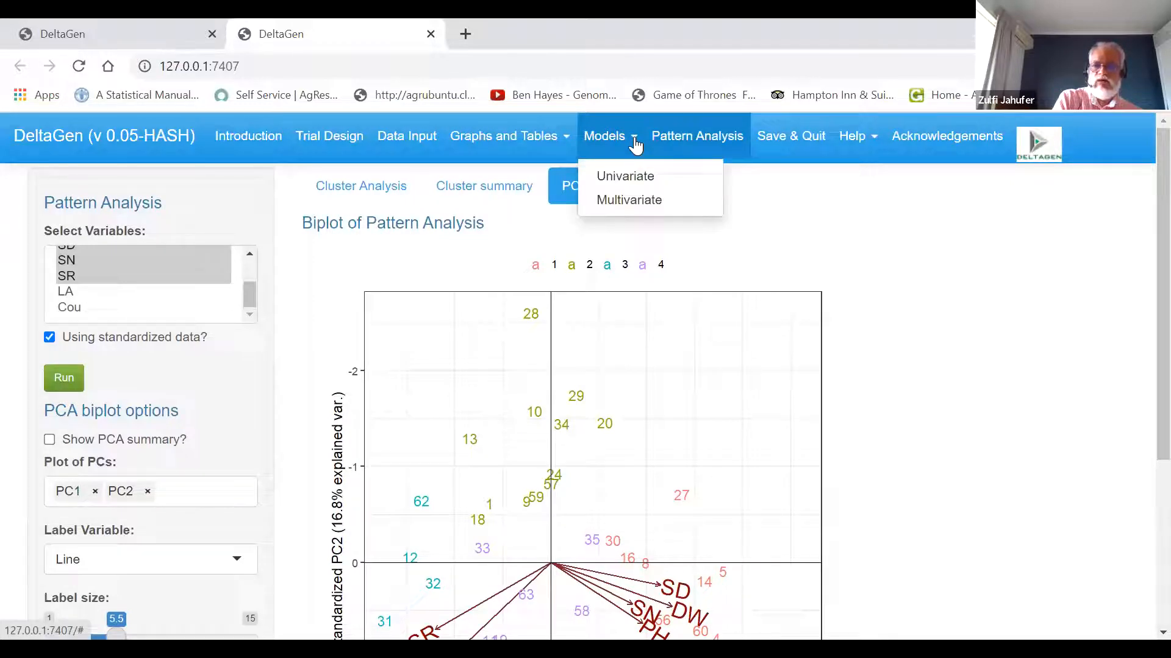
click(632, 202)
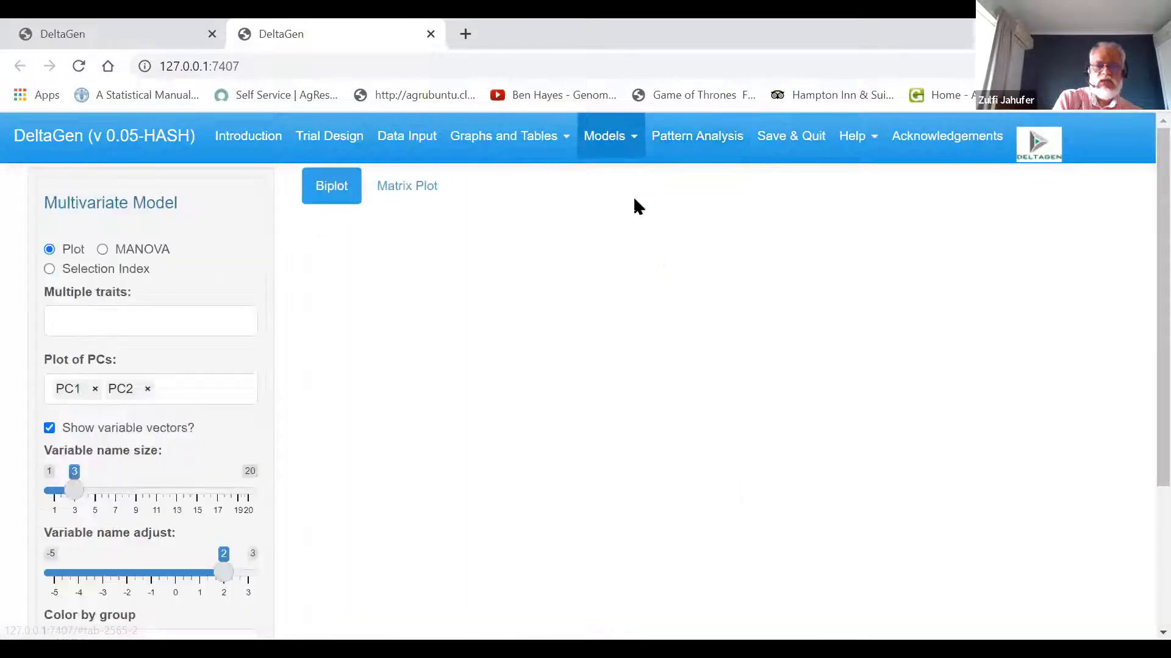
click(215, 322)
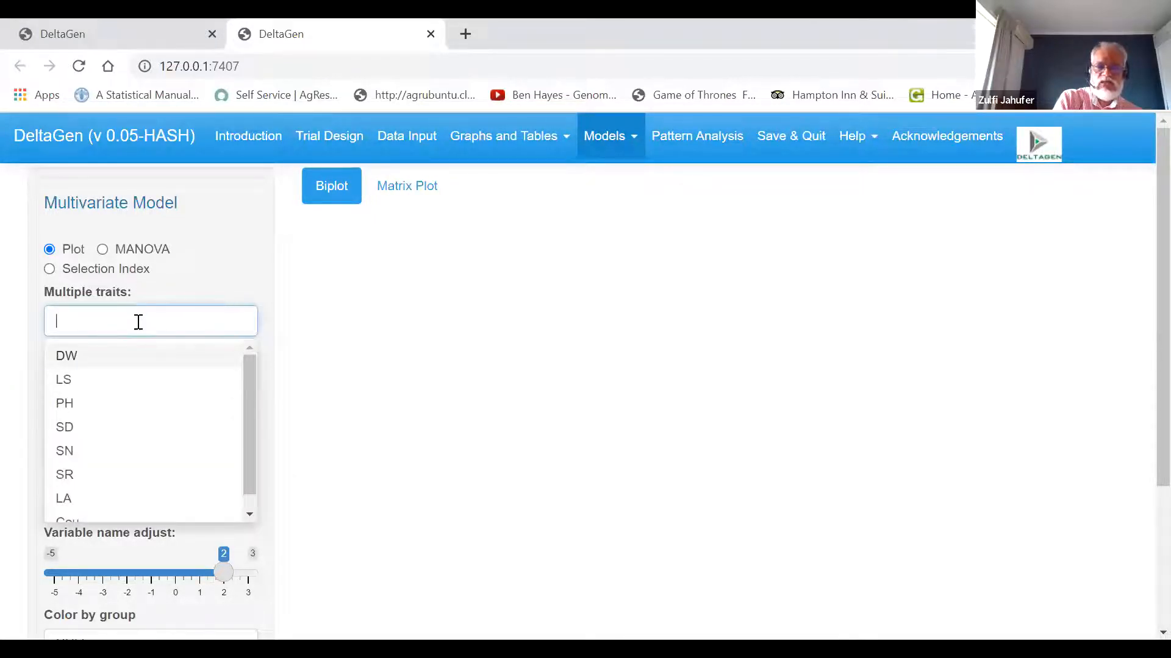
click(121, 359)
click(120, 359)
click(120, 359)
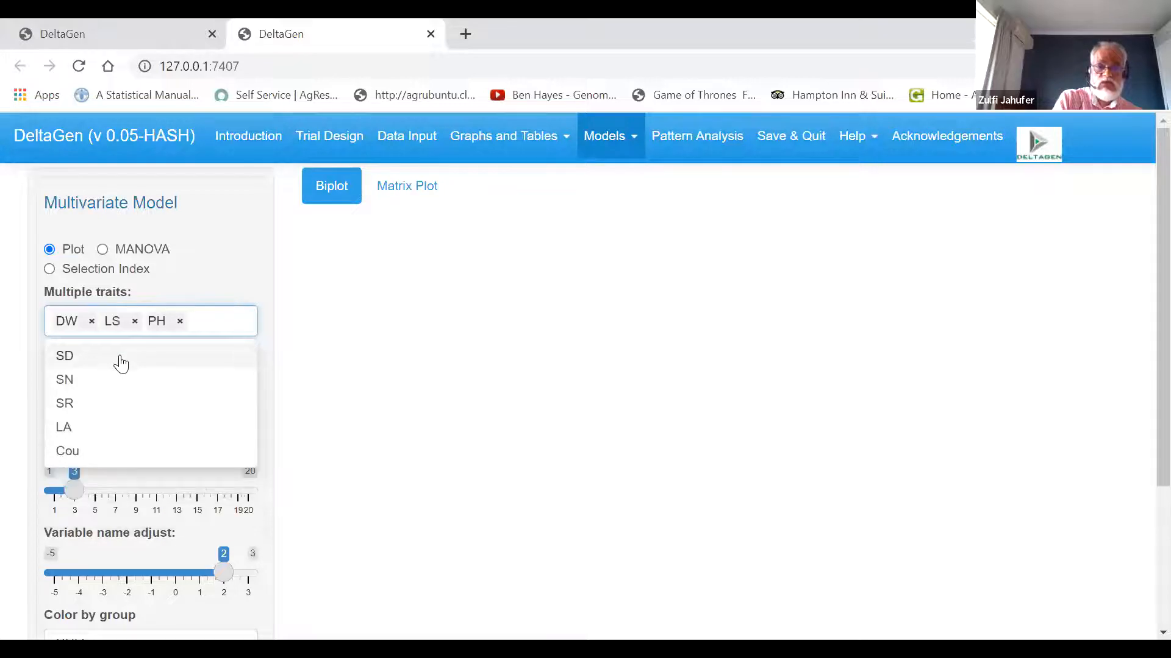
click(119, 359)
click(119, 359)
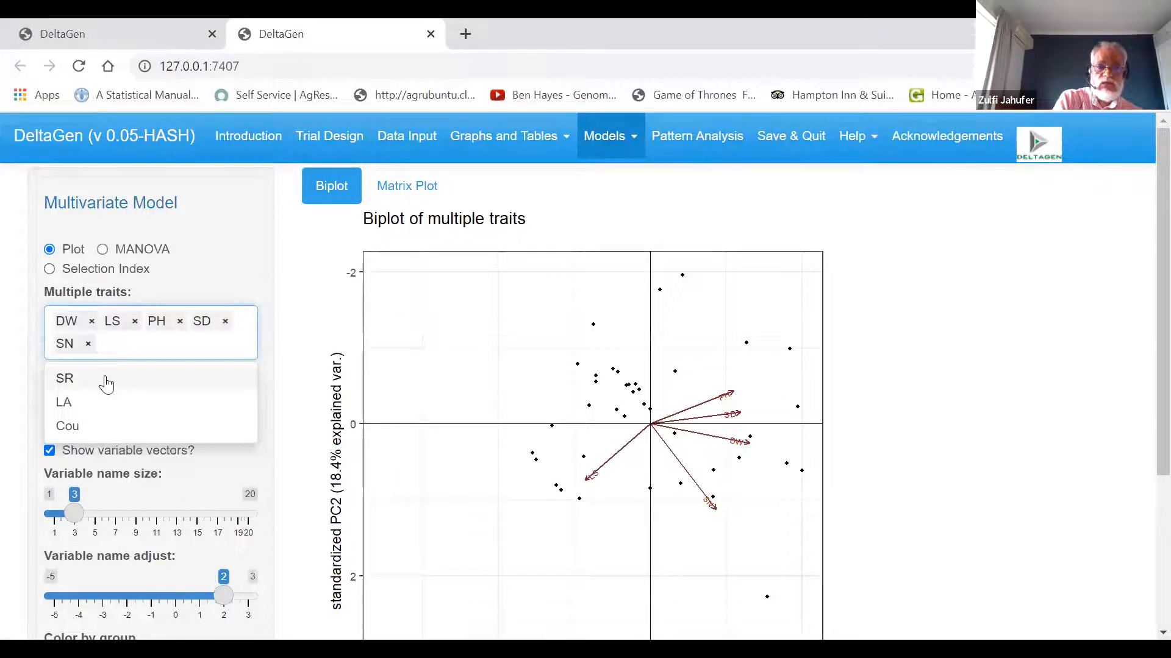
click(104, 380)
click(104, 379)
click(101, 381)
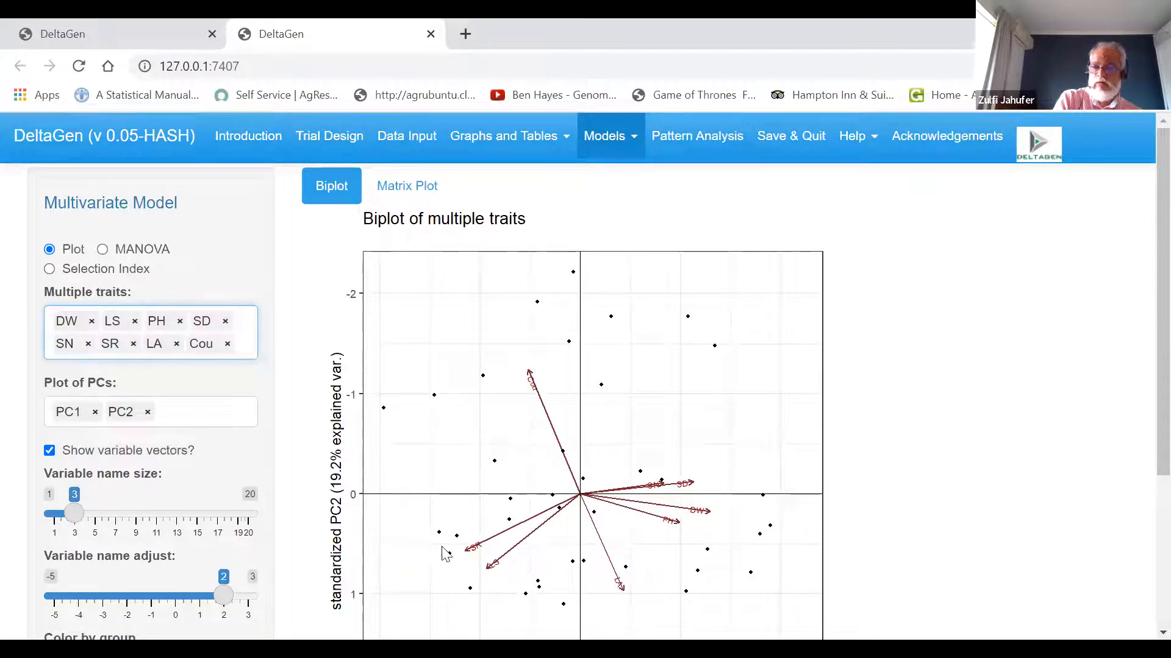
- Examine the matrix plot's Pearson correlations, p-values and pairwise trait scatterplots
click(397, 187)
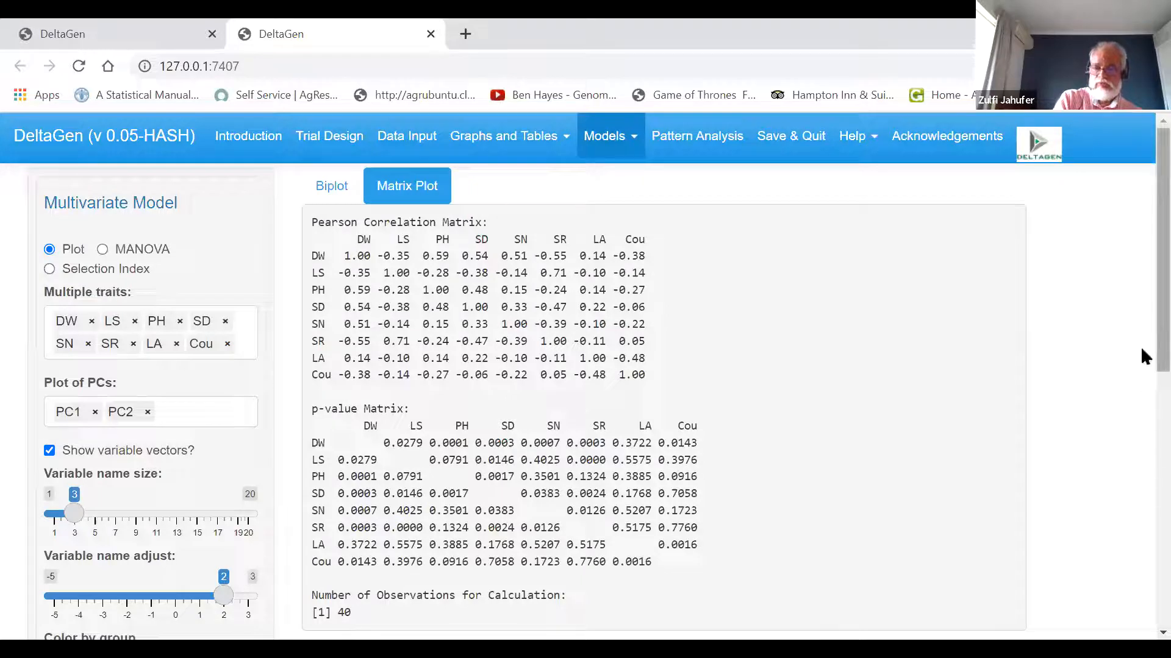
scroll(1144, 421, down, 3)
scroll(1140, 430, down, 5)
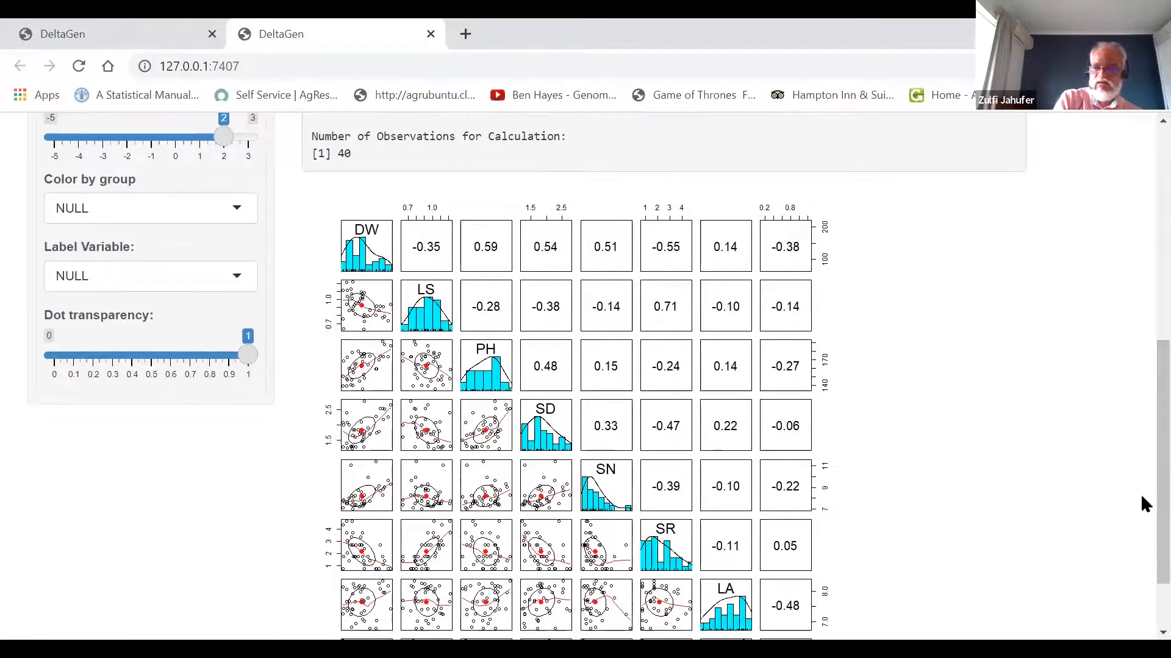
scroll(1140, 518, down, 2)
scroll(1140, 488, up, 10)
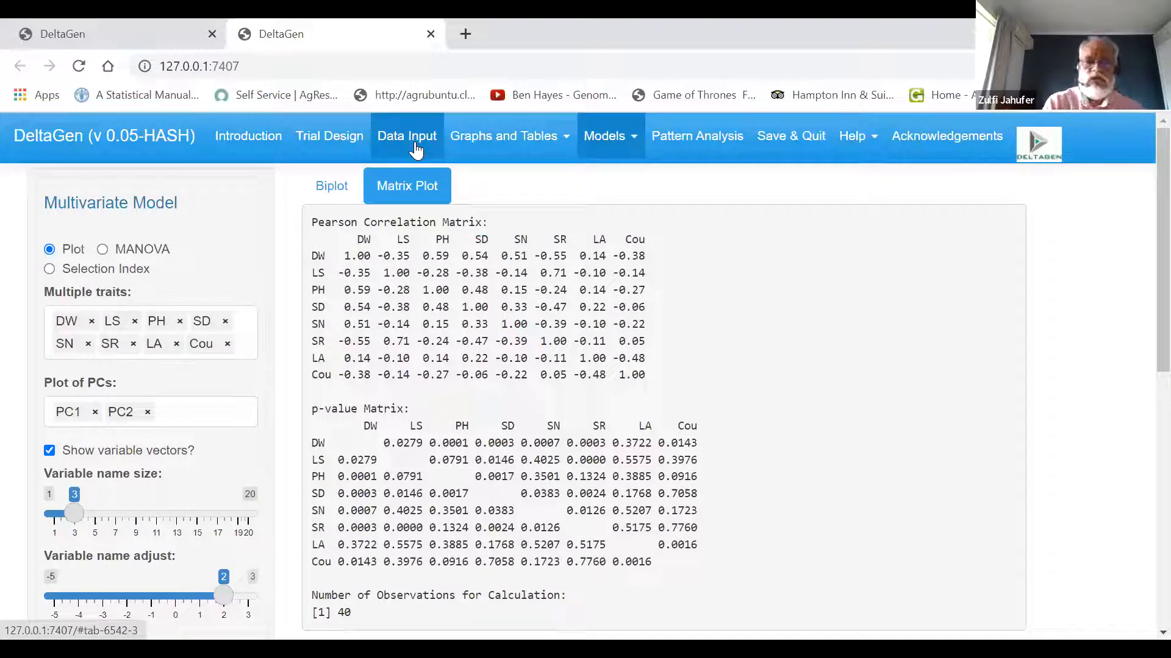
- Switch the multivariate model to MANOVA and to Selection Index, and look over the input fields each offers
click(161, 252)
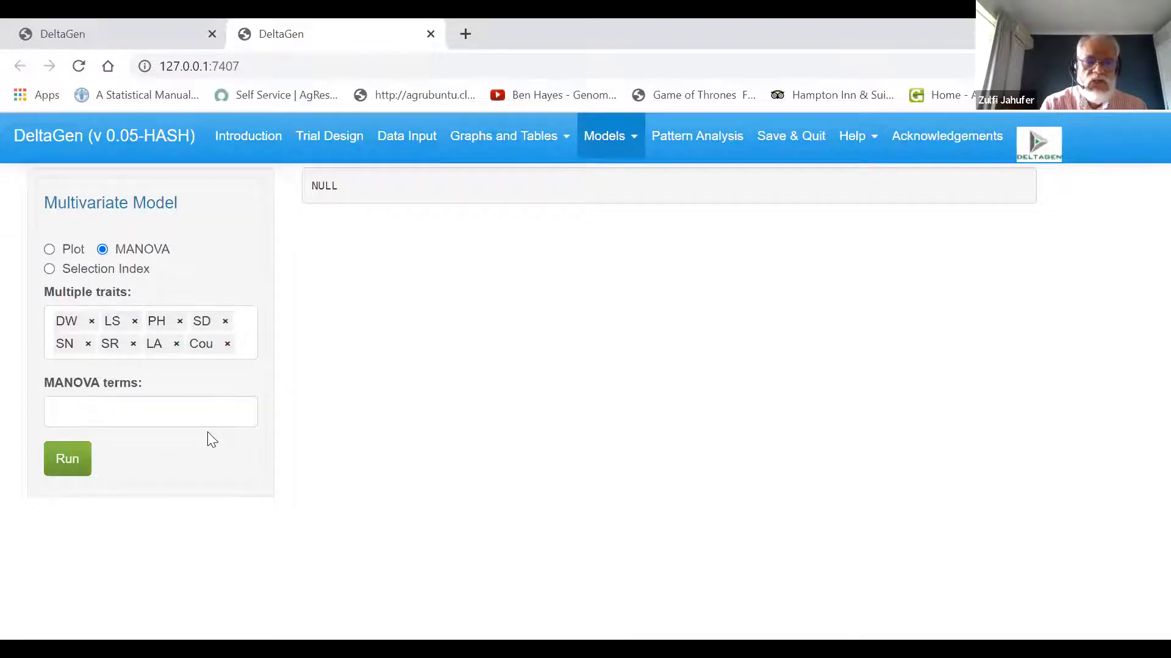
click(132, 277)
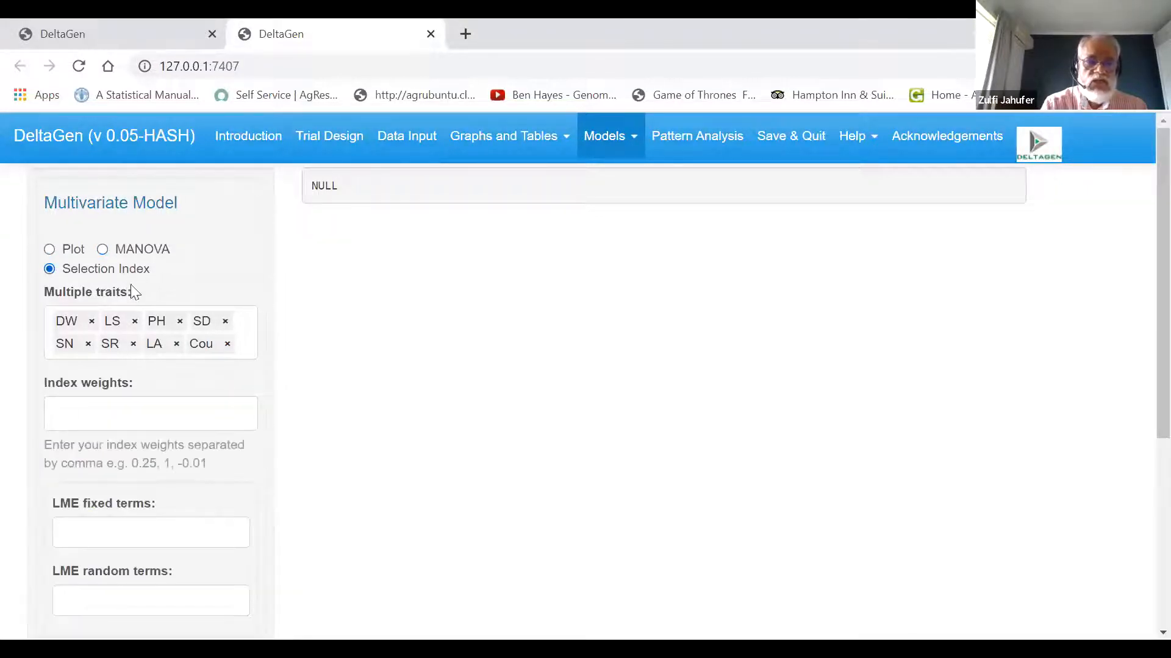
click(135, 408)
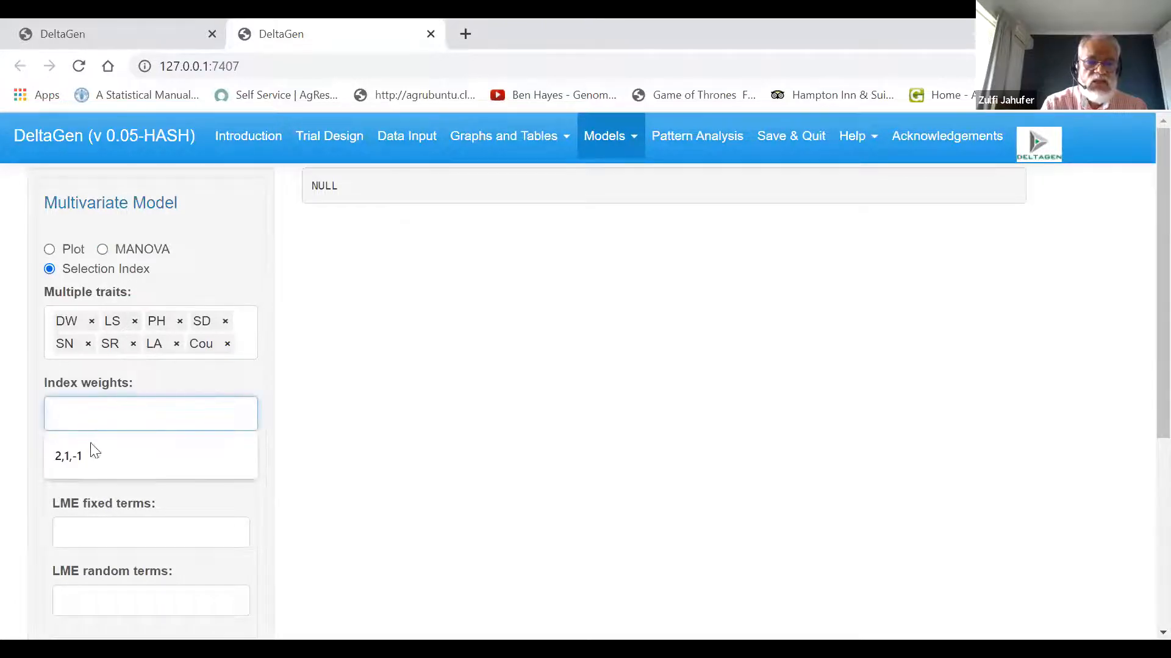
click(223, 252)
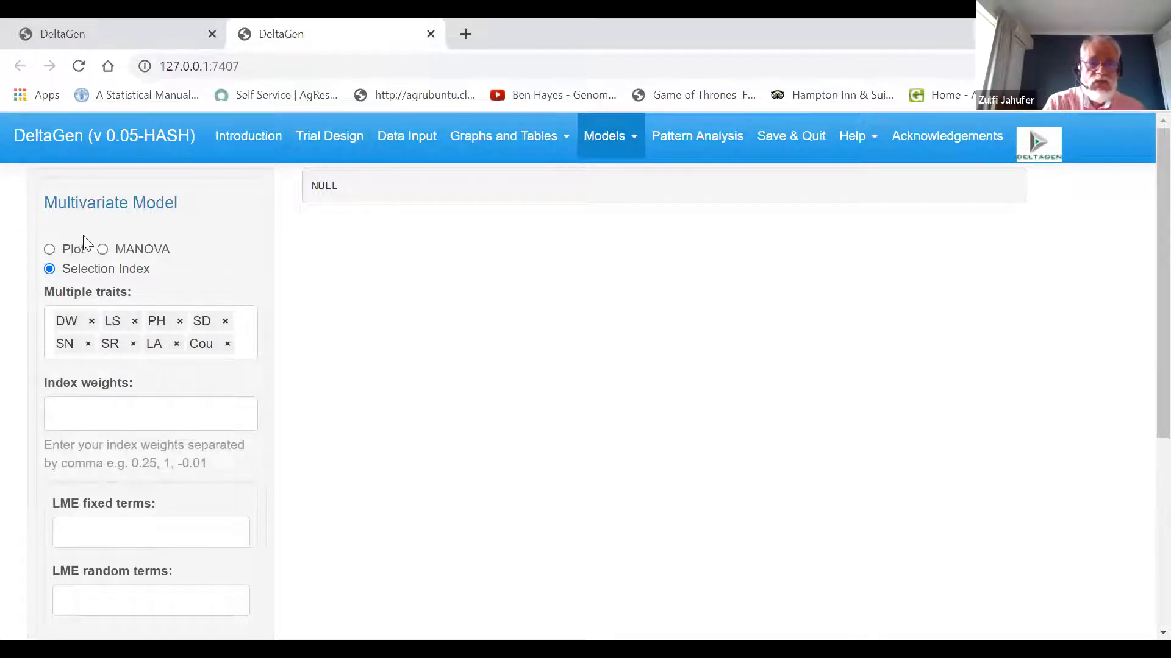
- Open the trial design setup for a completely randomized design
click(331, 146)
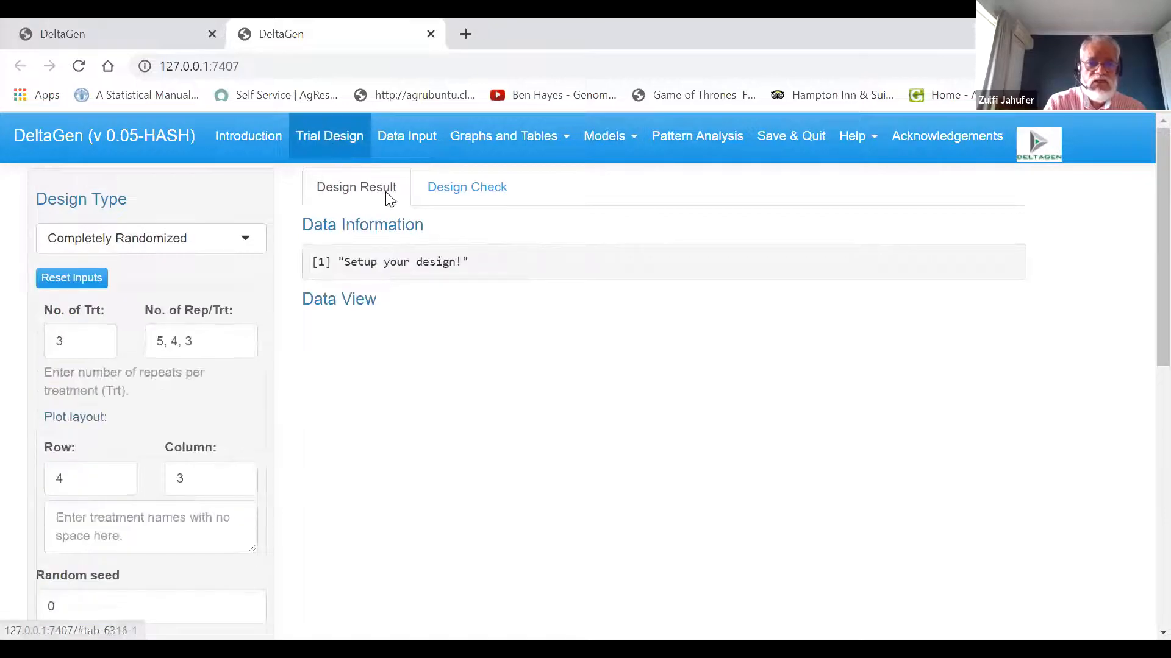